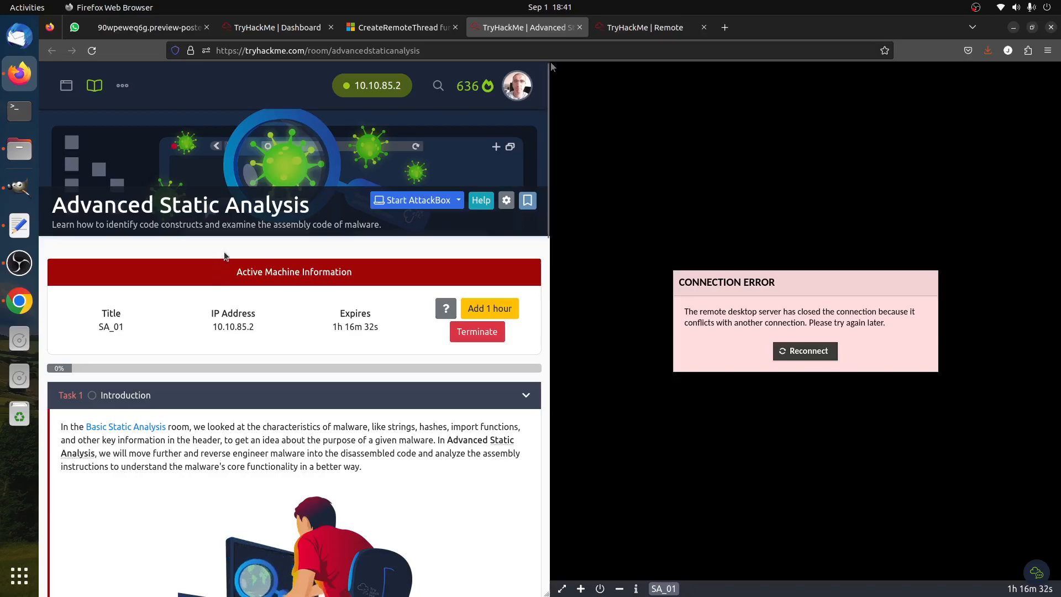
- Read through the Task 1 introduction and mark its prerequisites question as completed
{"action": "scroll", "coordinate": [227, 270], "scroll_direction": "down", "scroll_amount": 3}
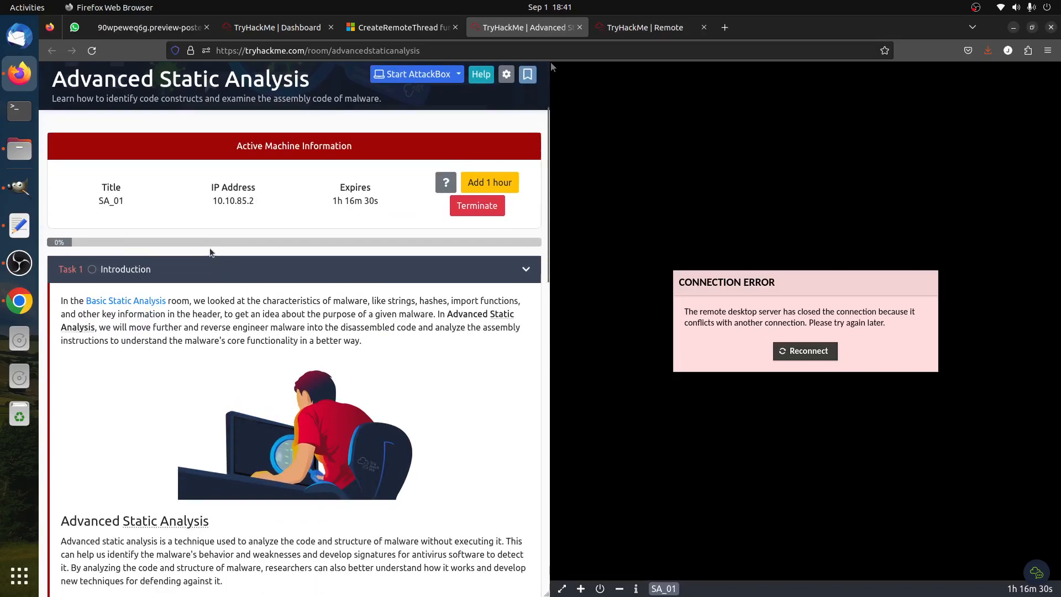
{"action": "scroll", "coordinate": [221, 277], "scroll_direction": "down", "scroll_amount": 7}
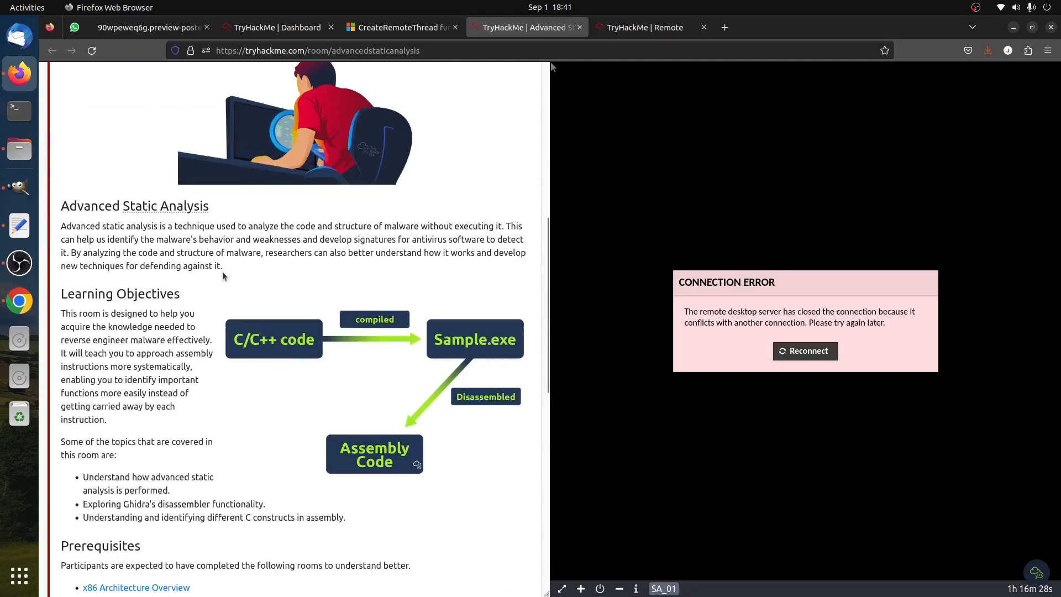
{"action": "scroll", "coordinate": [221, 277], "scroll_direction": "down", "scroll_amount": 4}
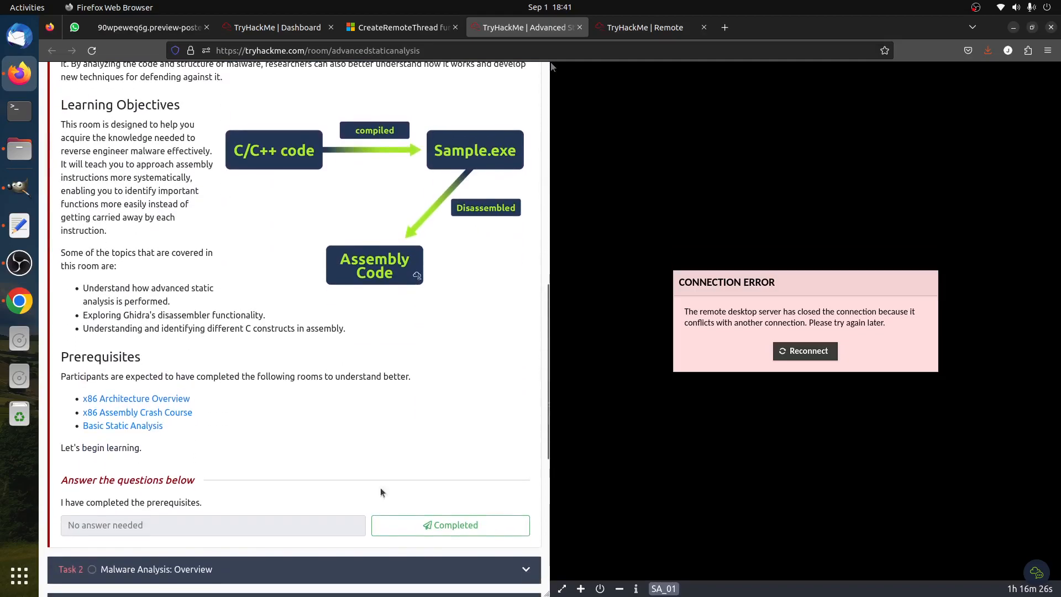
{"action": "left_click", "coordinate": [456, 527]}
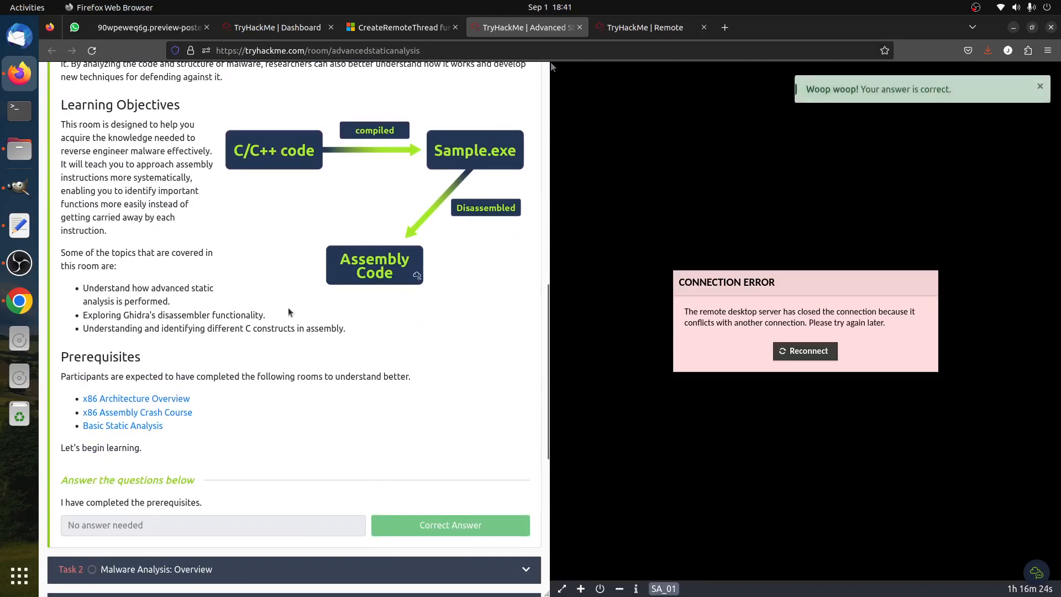
- Expand Task 2, Malware Analysis: Overview, and skim down to its question
{"action": "scroll", "coordinate": [289, 312], "scroll_direction": "up", "scroll_amount": 10}
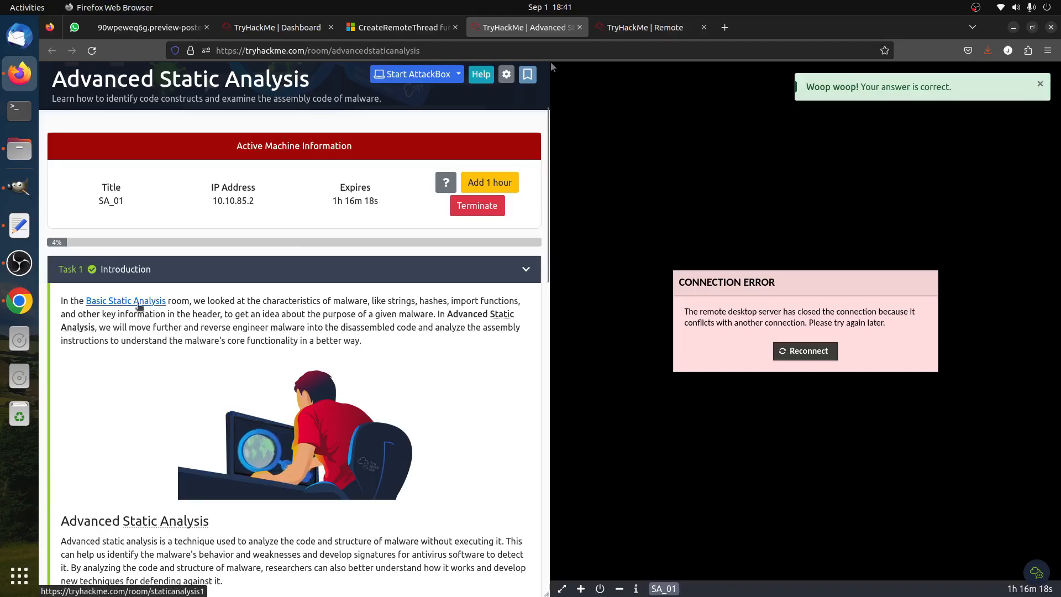
{"action": "scroll", "coordinate": [166, 332], "scroll_direction": "down", "scroll_amount": 8}
{"action": "scroll", "coordinate": [176, 343], "scroll_direction": "down", "scroll_amount": 4}
{"action": "left_click", "coordinate": [231, 451]}
{"action": "scroll", "coordinate": [253, 435], "scroll_direction": "down", "scroll_amount": 6}
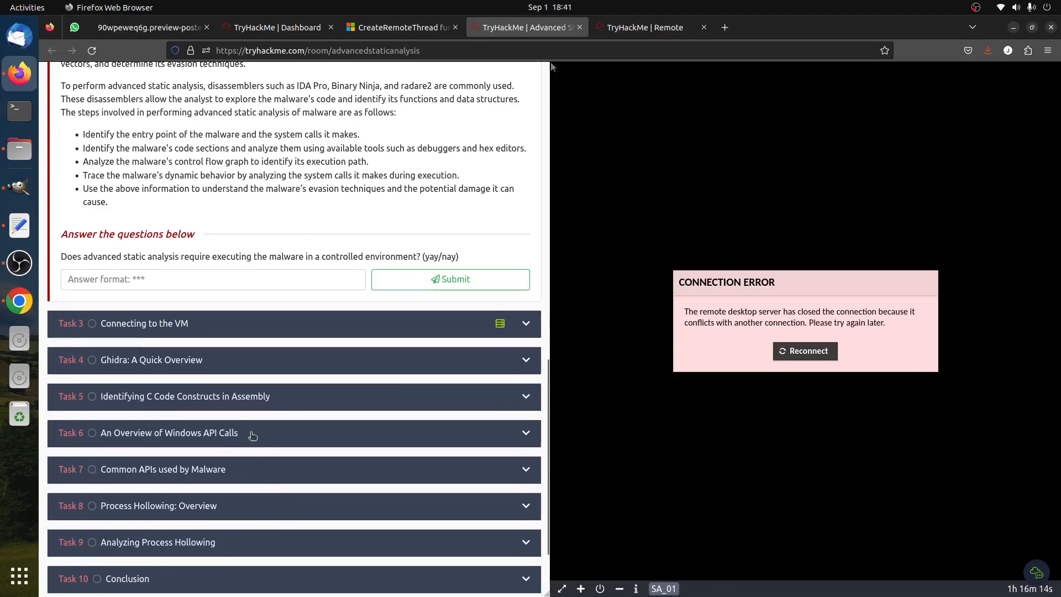
- Read Task 2's descriptions of basic and advanced static and dynamic analysis and how advanced static analysis is performed
{"action": "scroll", "coordinate": [252, 435], "scroll_direction": "up", "scroll_amount": 6}
{"action": "scroll", "coordinate": [256, 435], "scroll_direction": "up", "scroll_amount": 5}
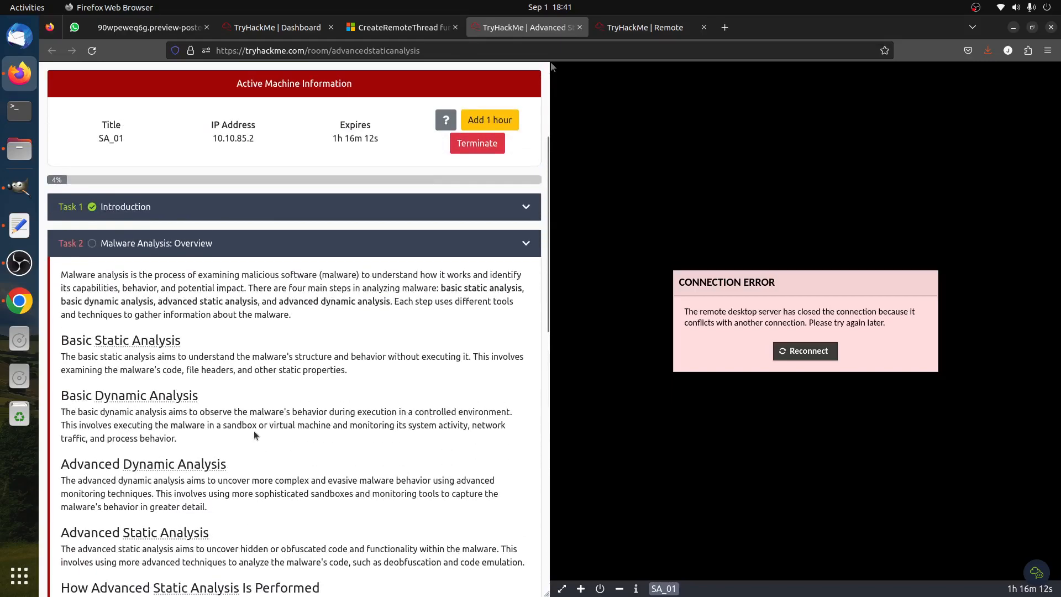
{"action": "scroll", "coordinate": [255, 435], "scroll_direction": "down", "scroll_amount": 2}
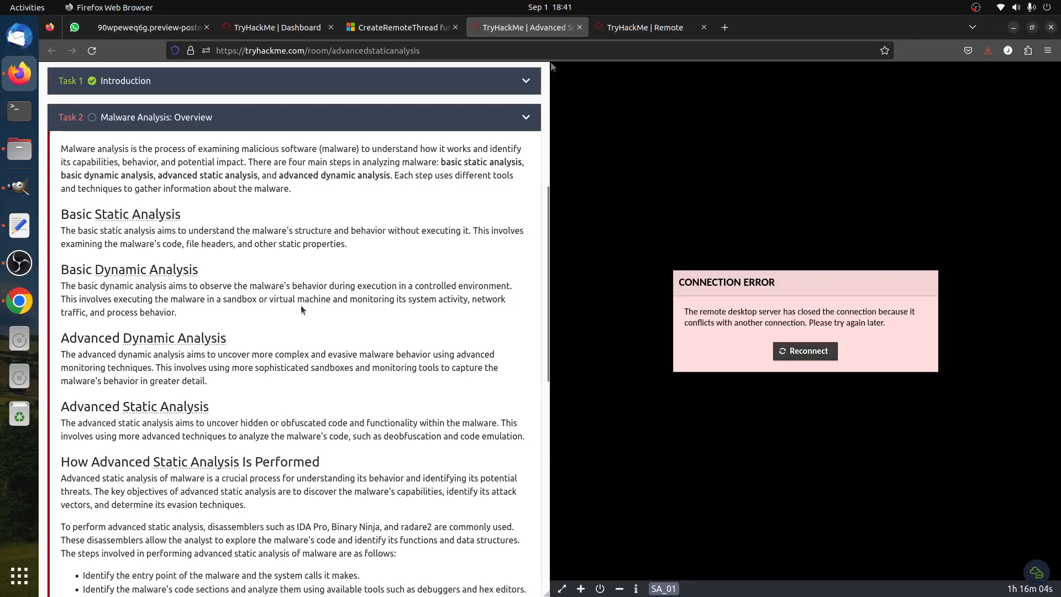
{"action": "scroll", "coordinate": [260, 288], "scroll_direction": "down", "scroll_amount": 2}
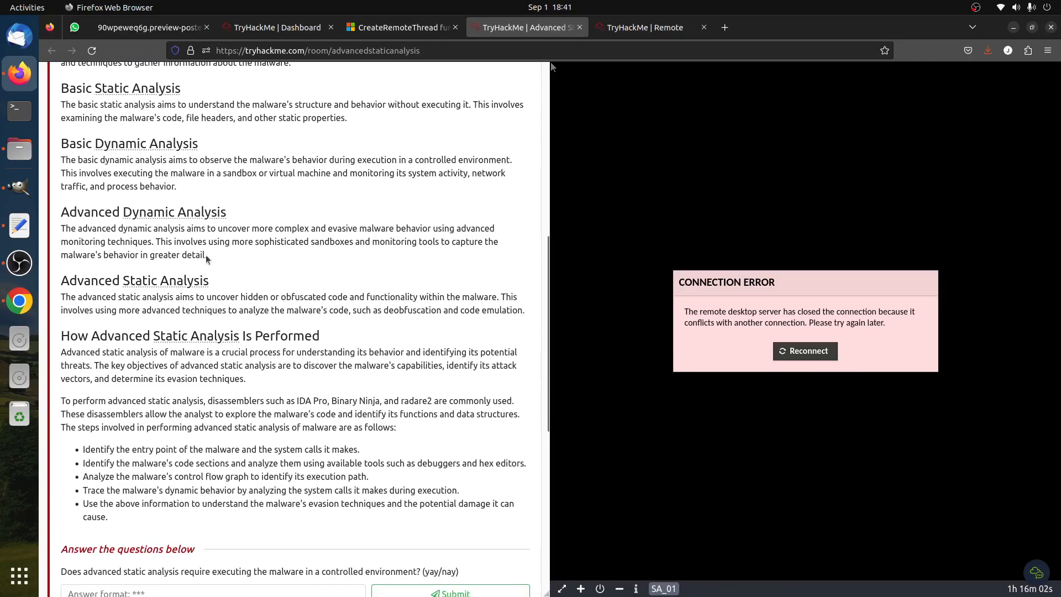
{"action": "left_click_drag", "start_coordinate": [220, 197], "coordinate": [262, 262]}
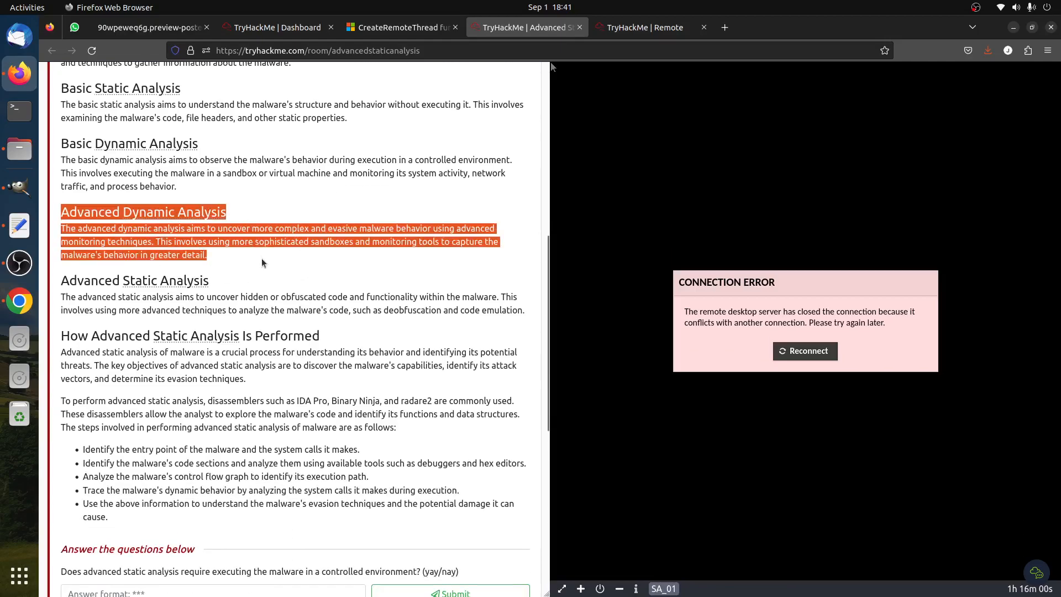
{"action": "left_click", "coordinate": [262, 259]}
{"action": "left_click_drag", "start_coordinate": [74, 283], "coordinate": [275, 287]}
{"action": "left_click", "coordinate": [285, 288]}
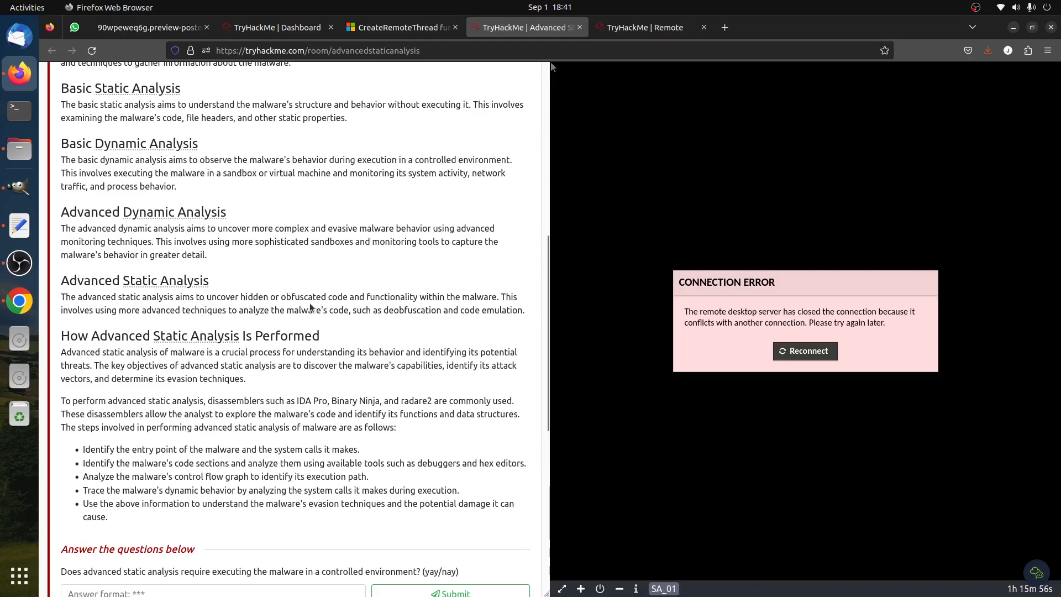
{"action": "scroll", "coordinate": [311, 307], "scroll_direction": "down", "scroll_amount": 3}
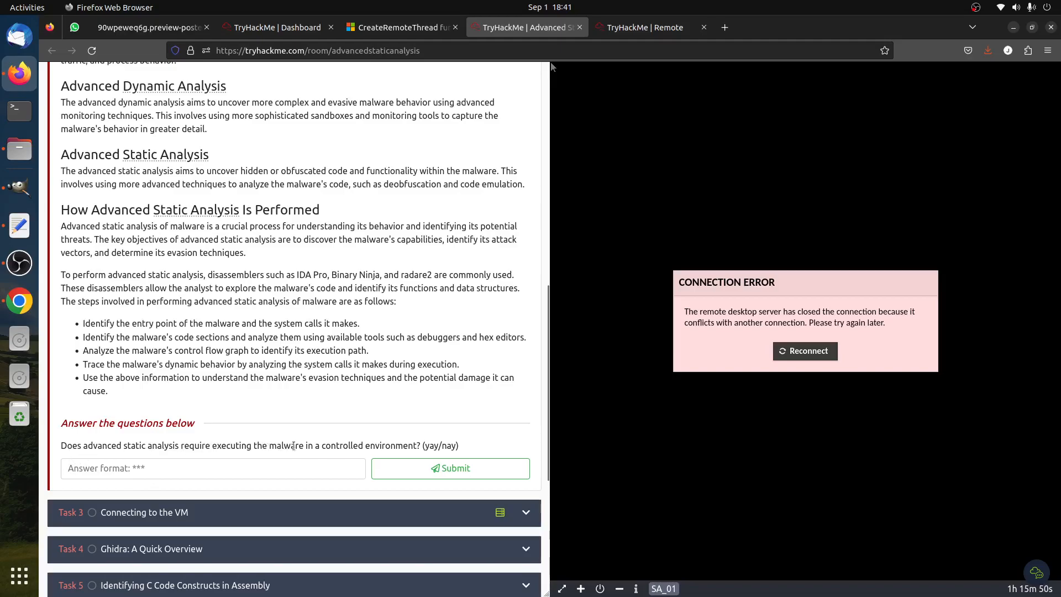
- Submit "nay" as the answer to whether advanced static analysis requires executing the malware in a controlled environment
{"action": "left_click", "coordinate": [308, 468]}
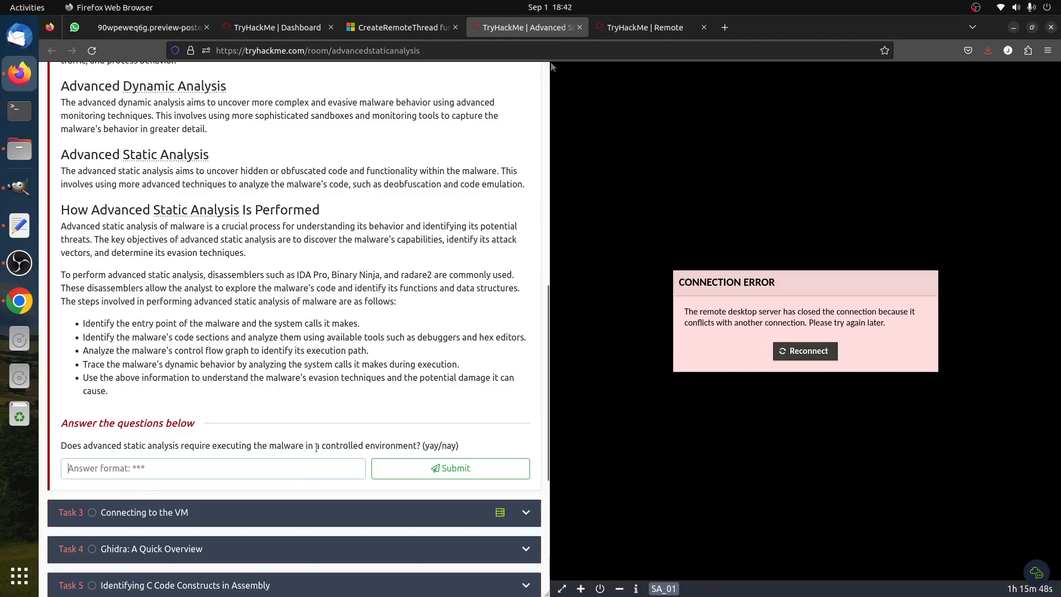
{"action": "type", "text": "nay"}
{"action": "left_click", "coordinate": [421, 469]}
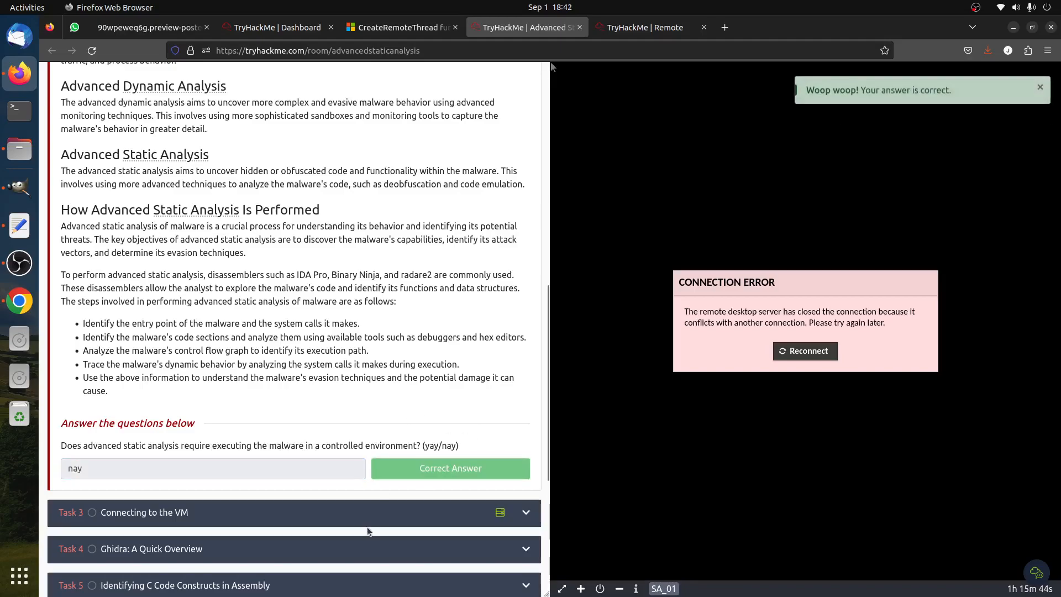
- Expand Task 3, Connecting to the VM, and open the Code_Constructs folder on the remote machine's desktop to check its files
{"action": "left_click", "coordinate": [361, 508]}
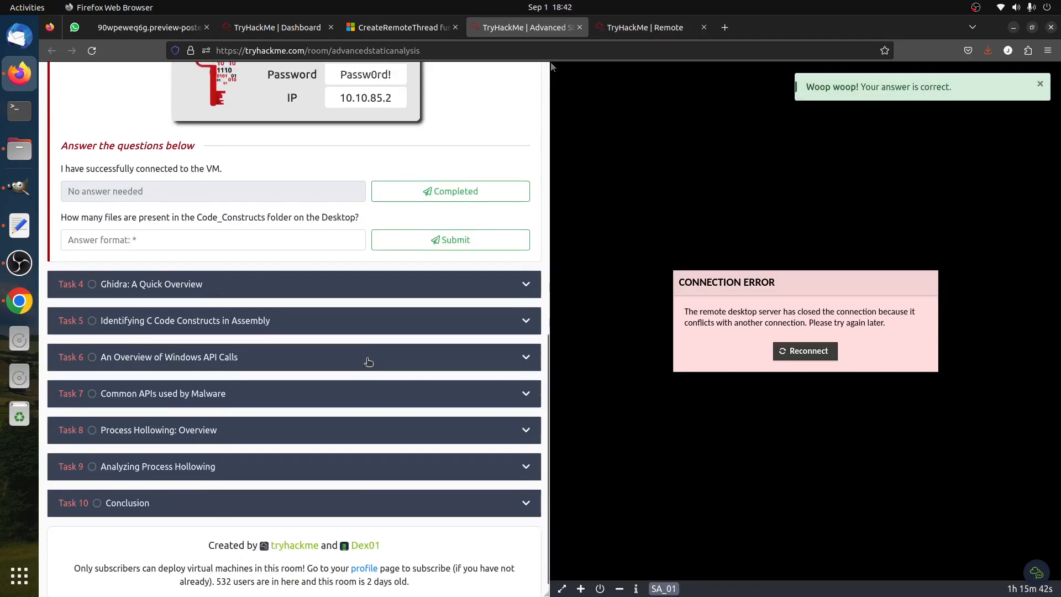
{"action": "scroll", "coordinate": [376, 382], "scroll_direction": "down", "scroll_amount": 2}
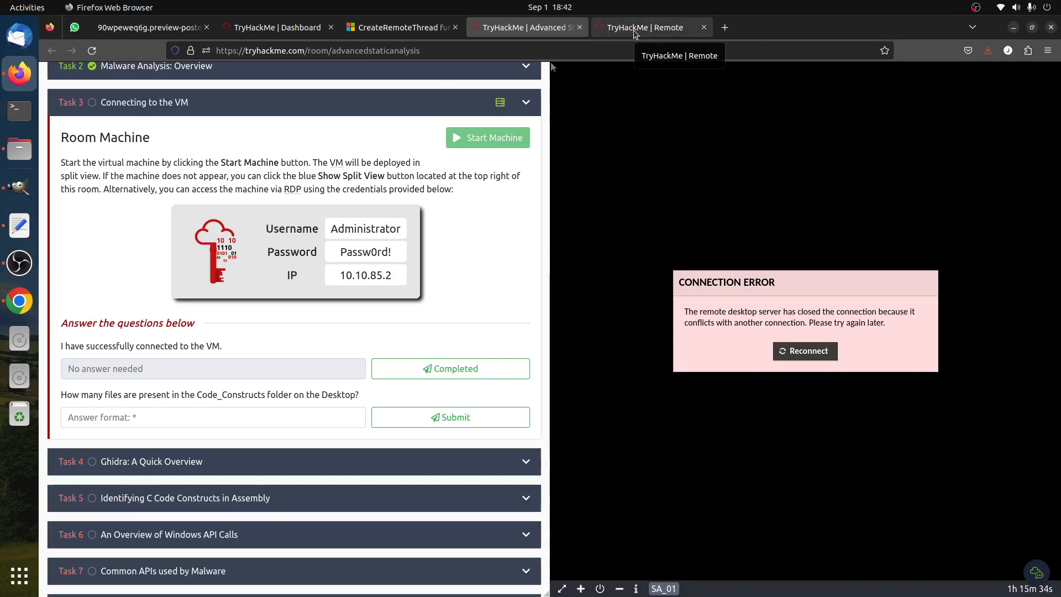
{"action": "left_click", "coordinate": [634, 33]}
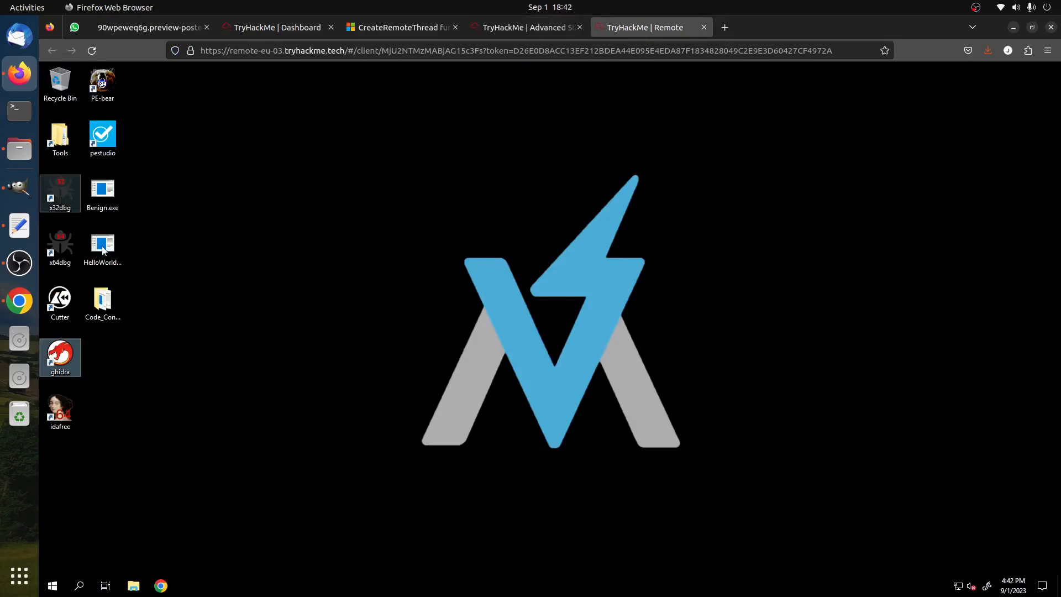
{"action": "left_click", "coordinate": [104, 306]}
{"action": "double_click", "coordinate": [104, 305]}
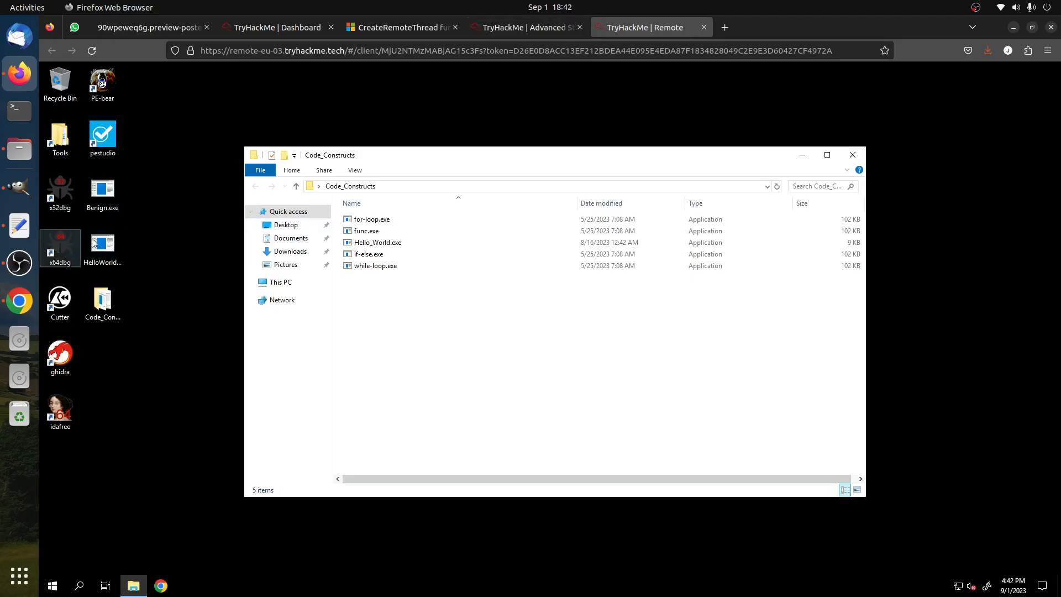
{"action": "left_click", "coordinate": [387, 242]}
- Back in the room, submit 5 as the Code_Constructs file count and mark the VM connection question as completed
{"action": "left_click", "coordinate": [519, 27]}
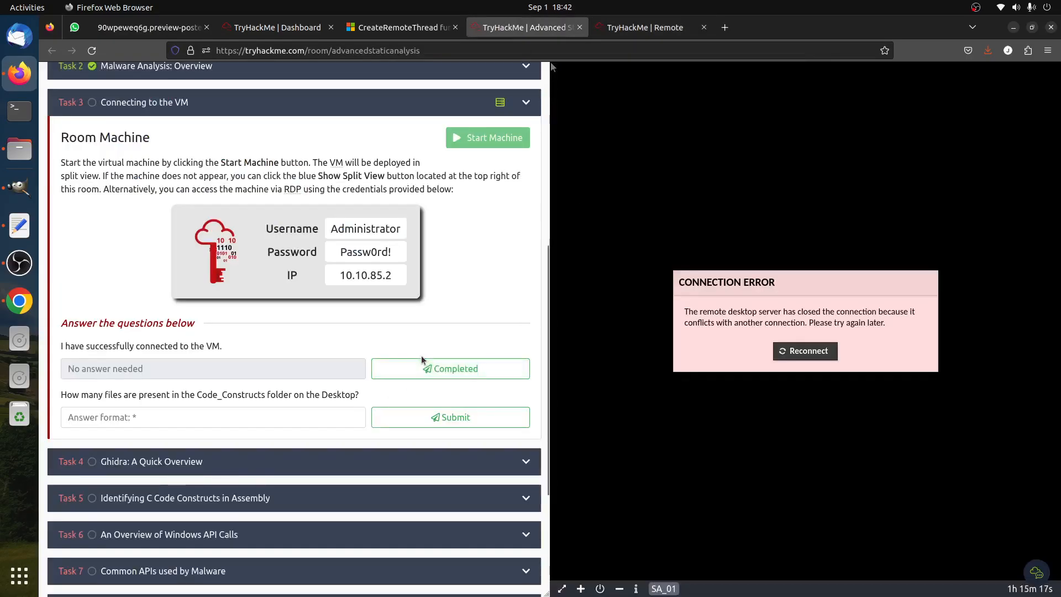
{"action": "left_click", "coordinate": [179, 421]}
{"action": "type", "text": "5"}
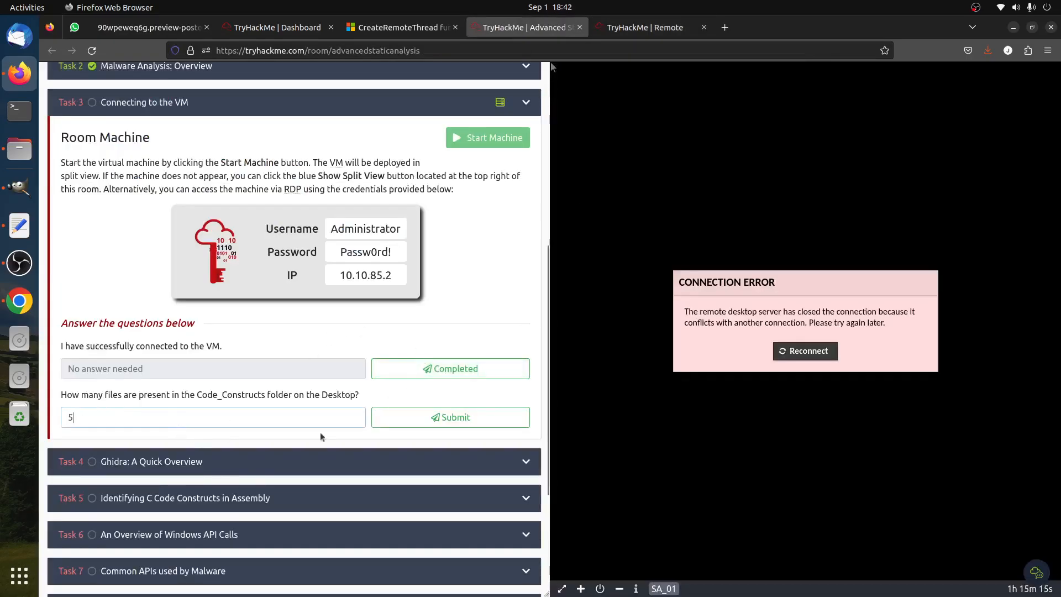
{"action": "left_click", "coordinate": [434, 420]}
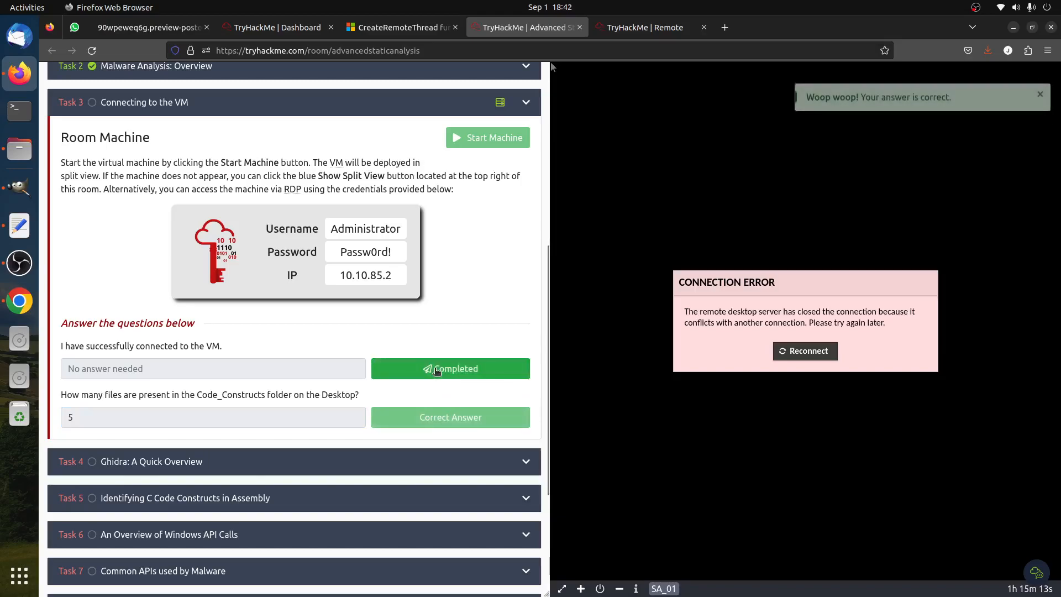
- Expand Task 4, Ghidra: A Quick Overview, skim its features section, and launch Ghidra on the remote machine
{"action": "left_click", "coordinate": [339, 460]}
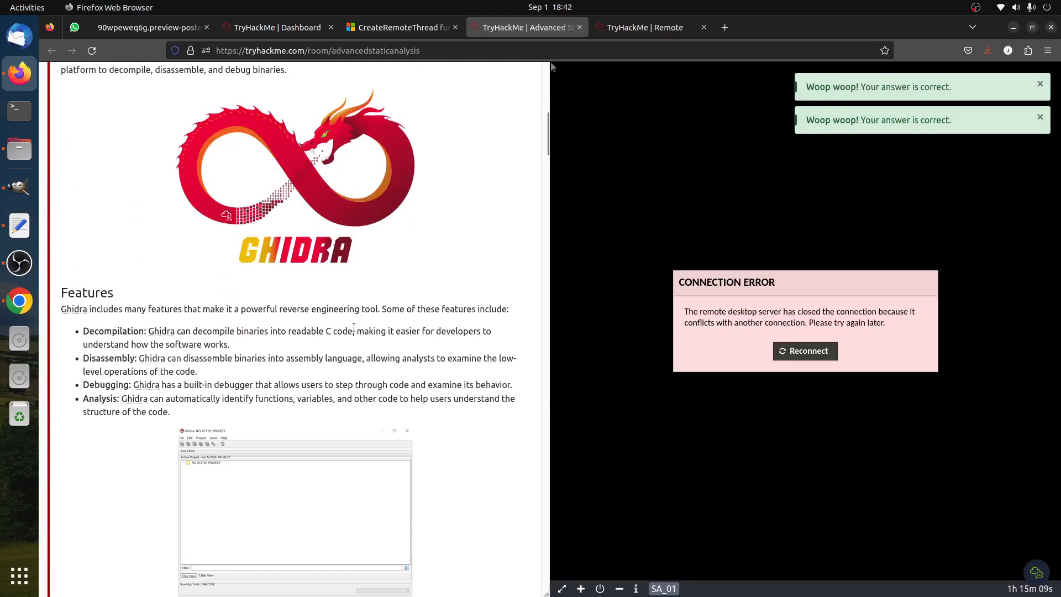
{"action": "scroll", "coordinate": [389, 323], "scroll_direction": "down", "scroll_amount": 8}
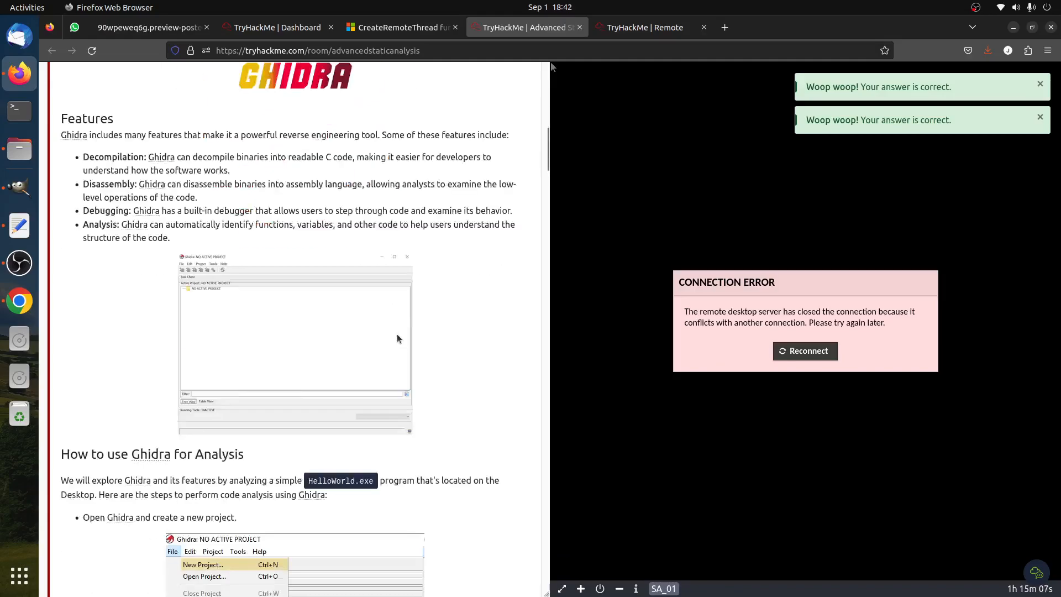
{"action": "left_click", "coordinate": [593, 36]}
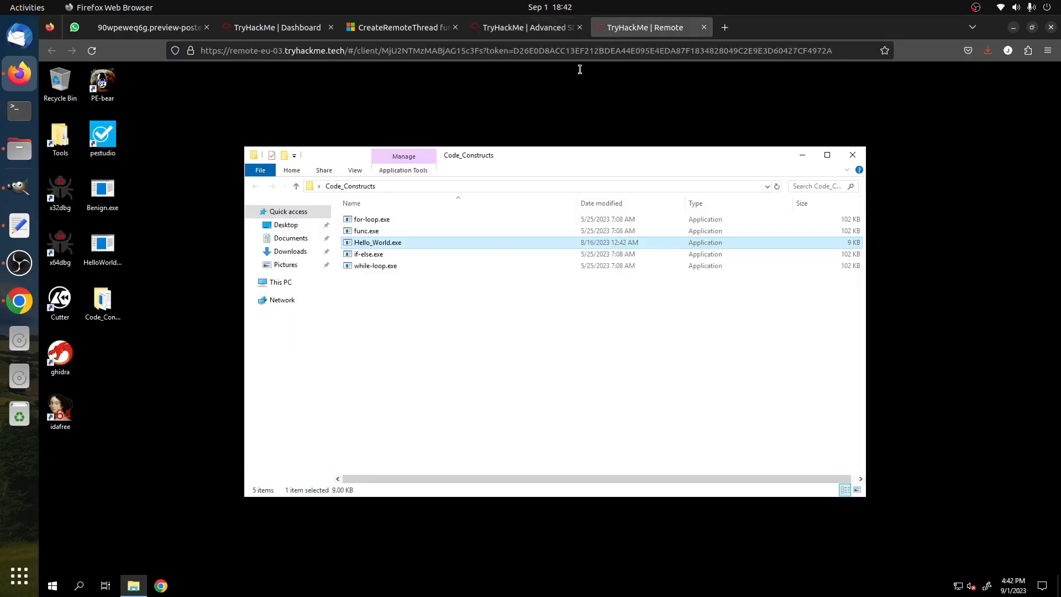
{"action": "double_click", "coordinate": [60, 356]}
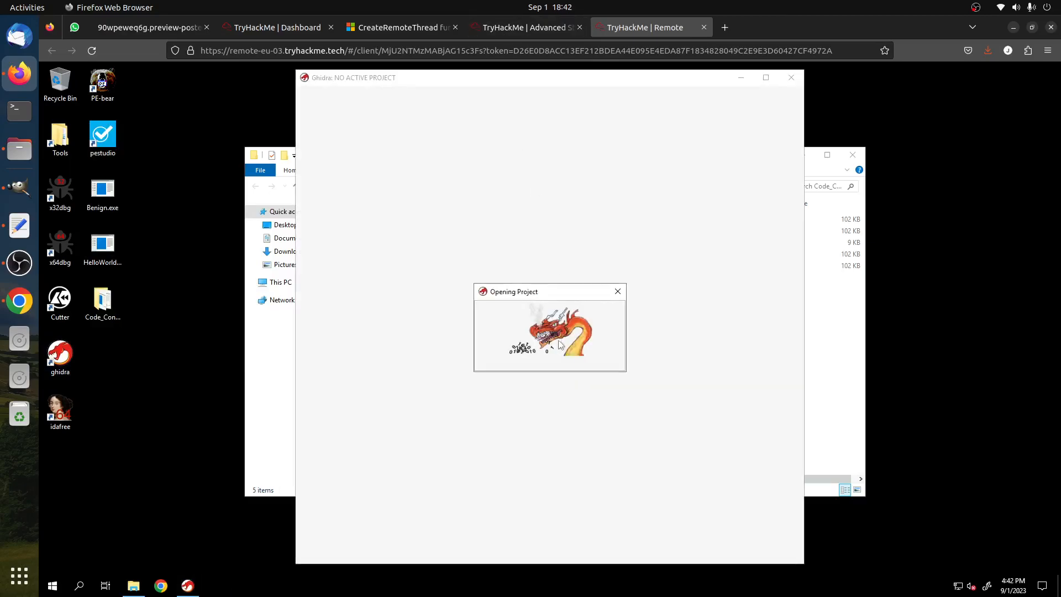
- Review the room's instructions for creating a Ghidra project and importing a file, and decline analyzing Benign.exe on the remote machine
{"action": "left_click", "coordinate": [522, 28]}
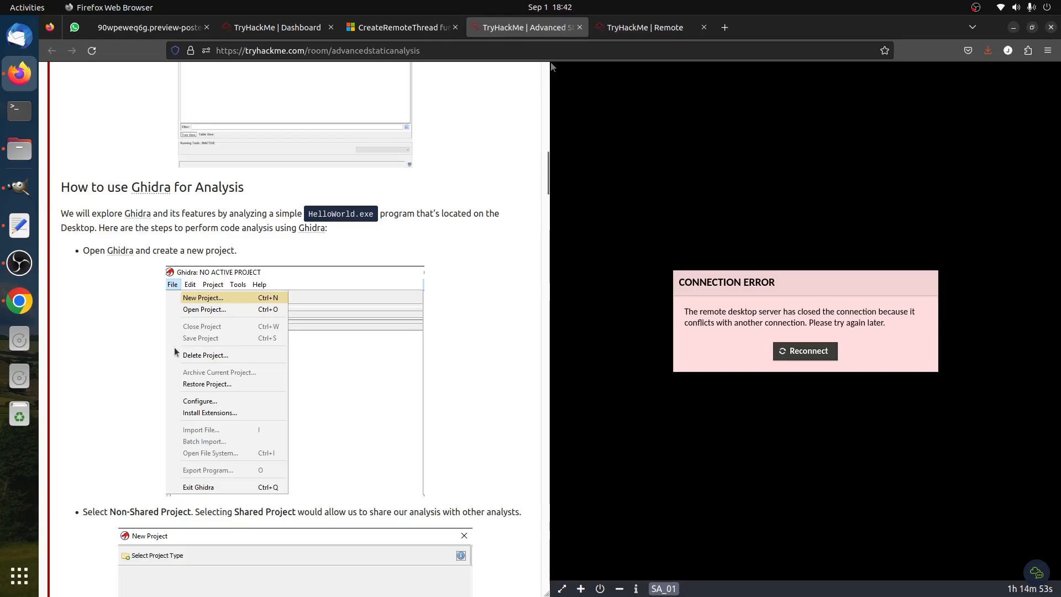
{"action": "scroll", "coordinate": [134, 226], "scroll_direction": "down", "scroll_amount": 1}
{"action": "scroll", "coordinate": [134, 226], "scroll_direction": "down", "scroll_amount": 10}
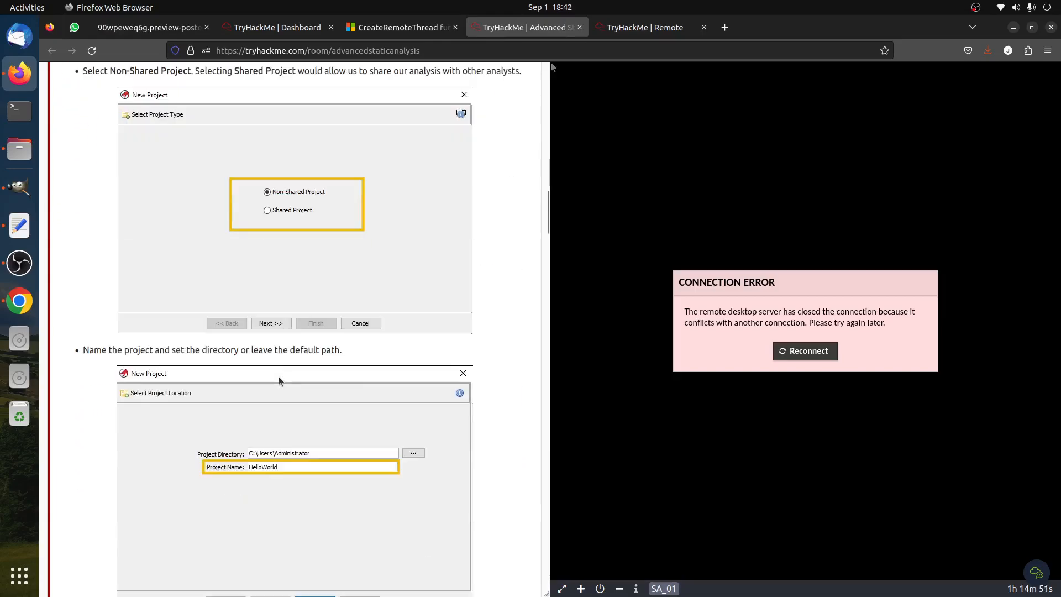
{"action": "scroll", "coordinate": [259, 423], "scroll_direction": "down", "scroll_amount": 5}
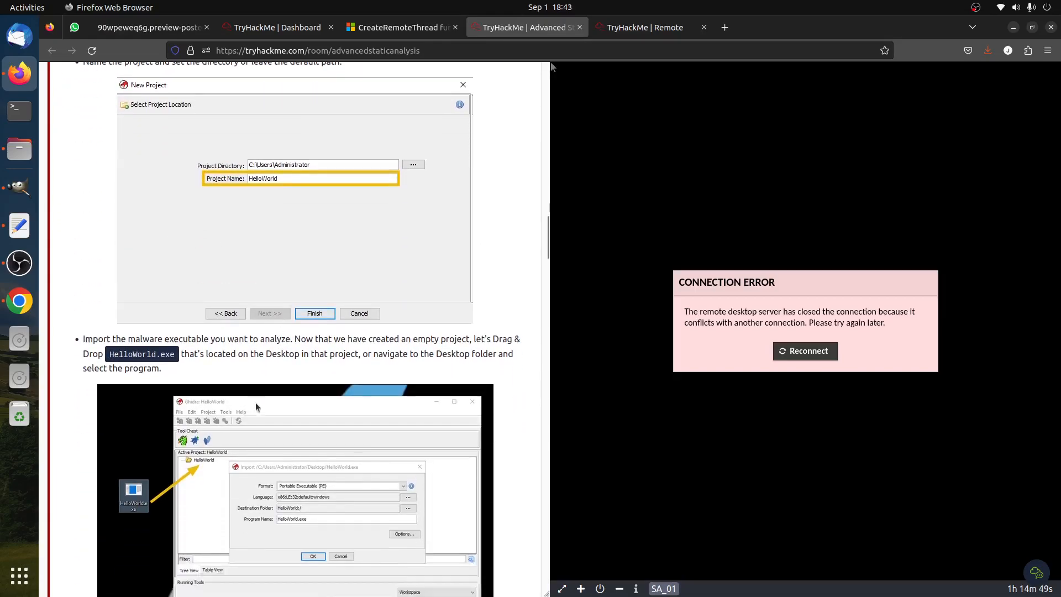
{"action": "left_click", "coordinate": [641, 27]}
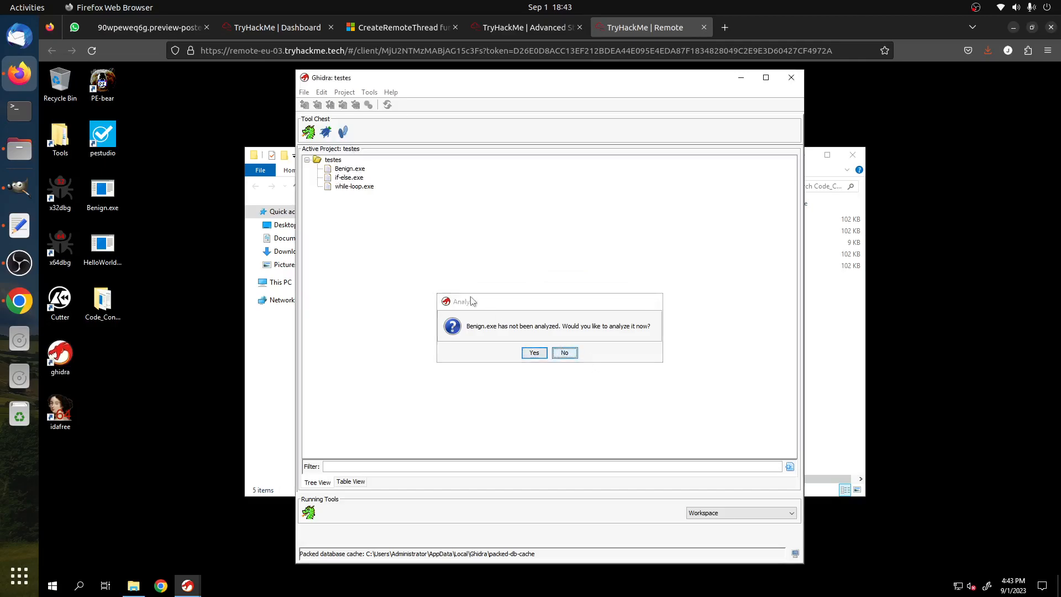
{"action": "left_click", "coordinate": [563, 353]}
- Create a non-shared Ghidra project named Hellowrld in C:\Users\Administrator, discarding the modifications to Benign.exe
{"action": "left_click", "coordinate": [302, 92]}
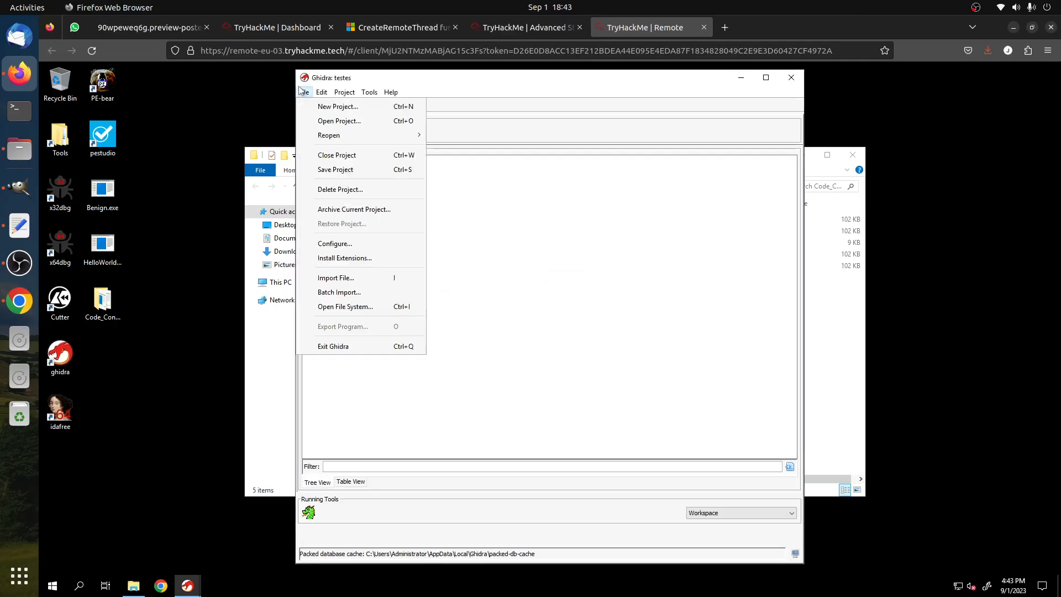
{"action": "left_click", "coordinate": [320, 107]}
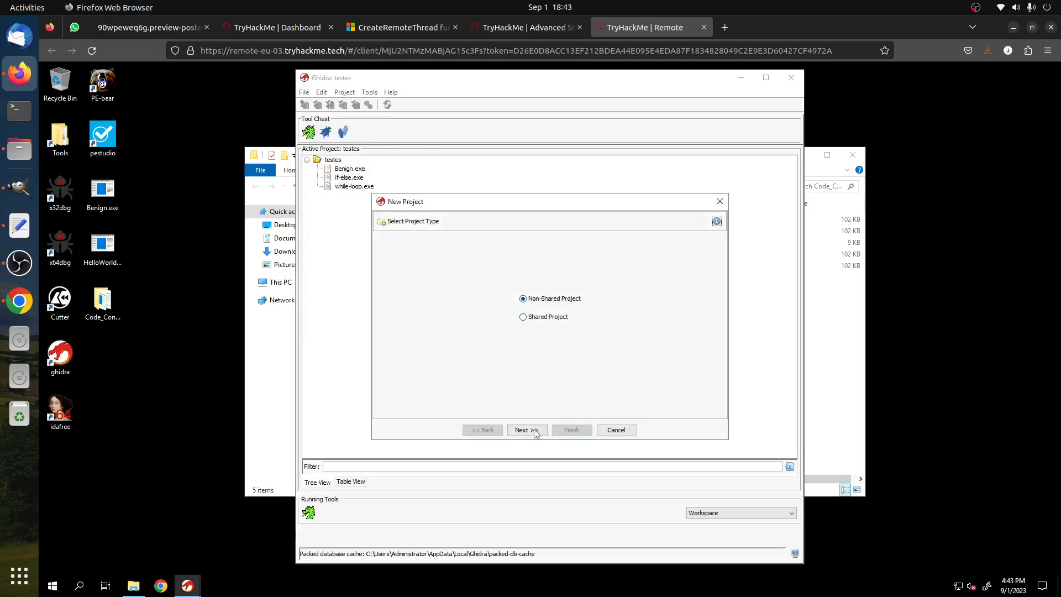
{"action": "left_click", "coordinate": [526, 430]}
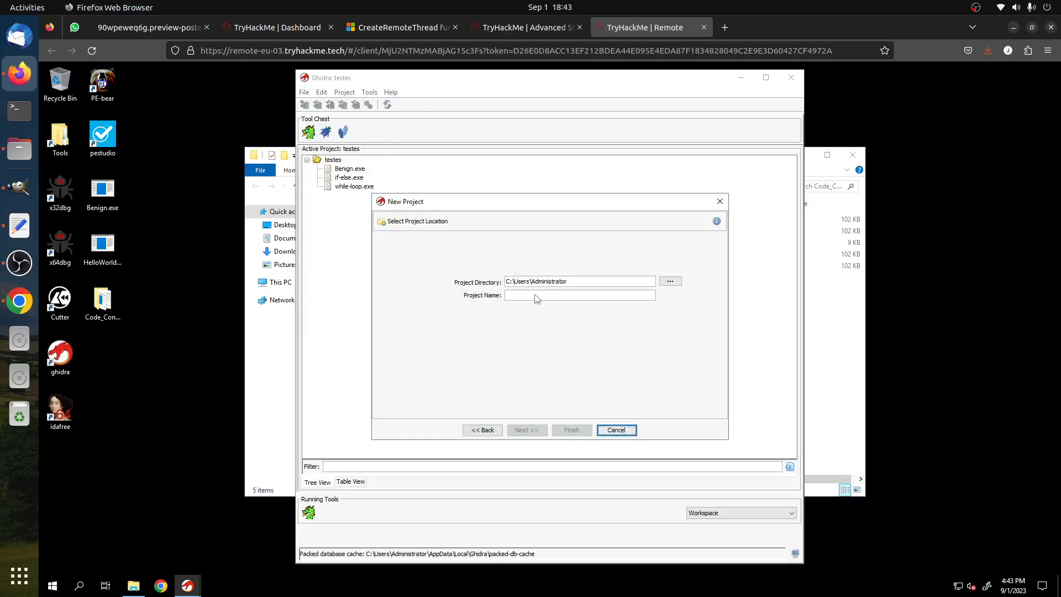
{"action": "type", "text": "H"}
{"action": "type", "text": "elo"}
{"action": "type", "text": "ow"}
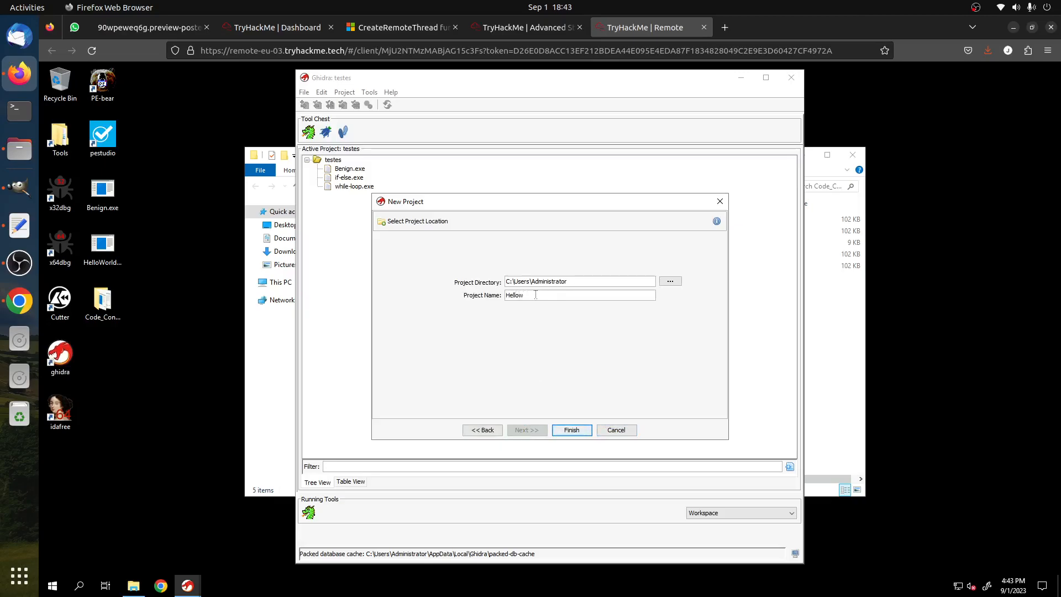
{"action": "type", "text": "orrld"}
{"action": "left_click", "coordinate": [575, 431]}
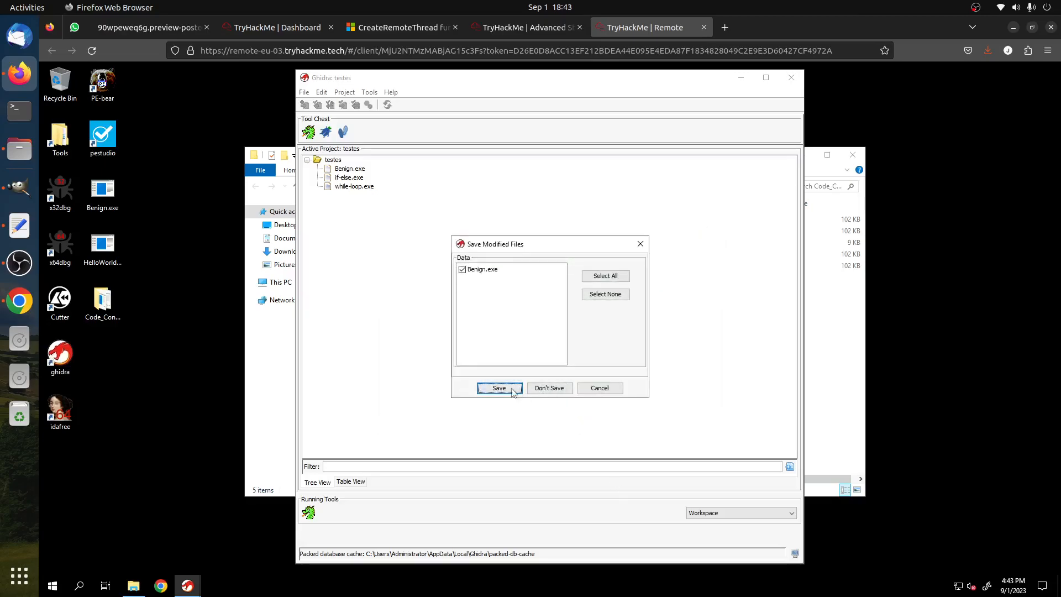
{"action": "left_click", "coordinate": [549, 388]}
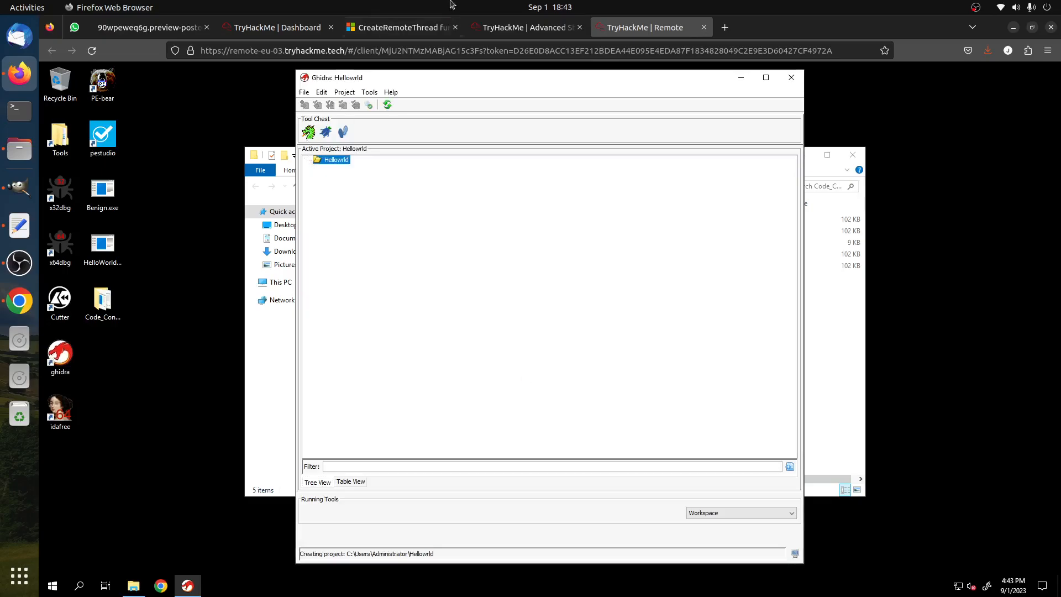
- Check the room's import instructions, import HelloWorld.exe from the remote Desktop into the Hellowrld project in Portable Executable format, and dismiss the import summary
{"action": "left_click", "coordinate": [525, 27]}
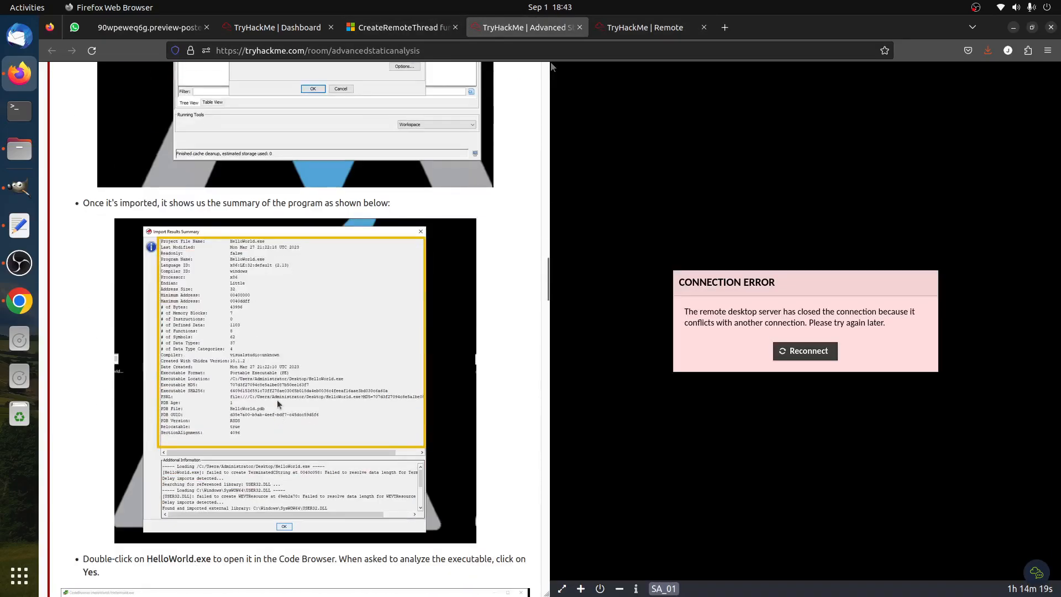
{"action": "scroll", "coordinate": [550, 62], "scroll_direction": "up", "scroll_amount": 5}
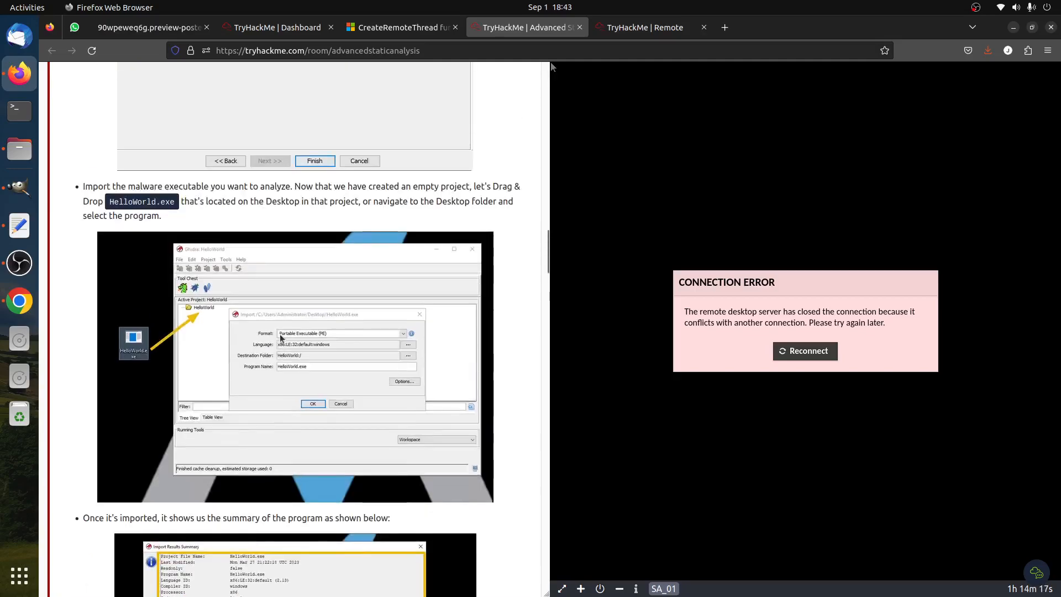
{"action": "left_click_drag", "start_coordinate": [103, 201], "coordinate": [189, 202]}
{"action": "left_click", "coordinate": [142, 212]}
{"action": "left_click", "coordinate": [645, 27]}
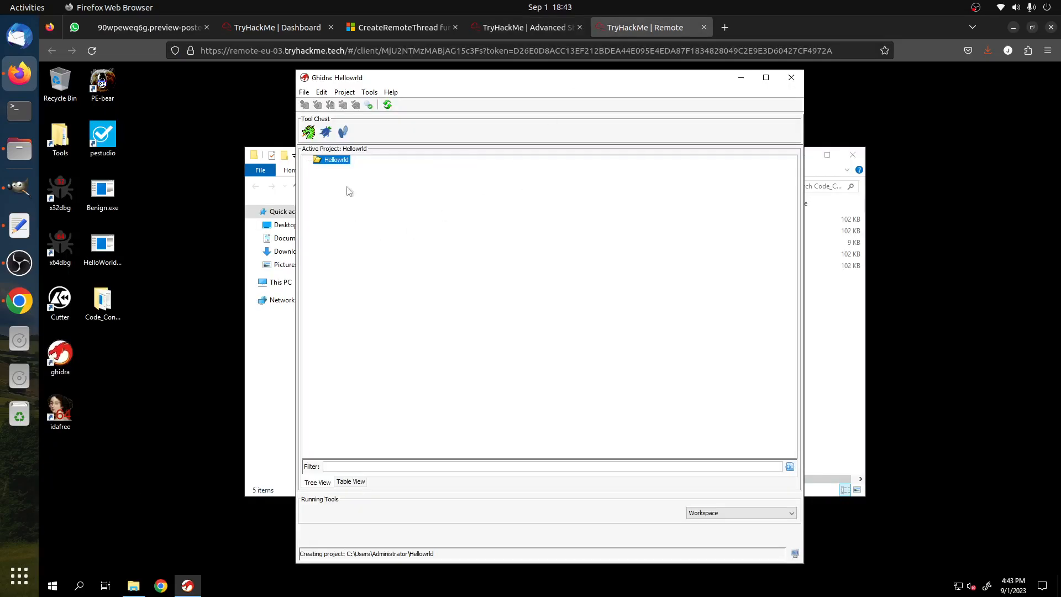
{"action": "left_click", "coordinate": [304, 93]}
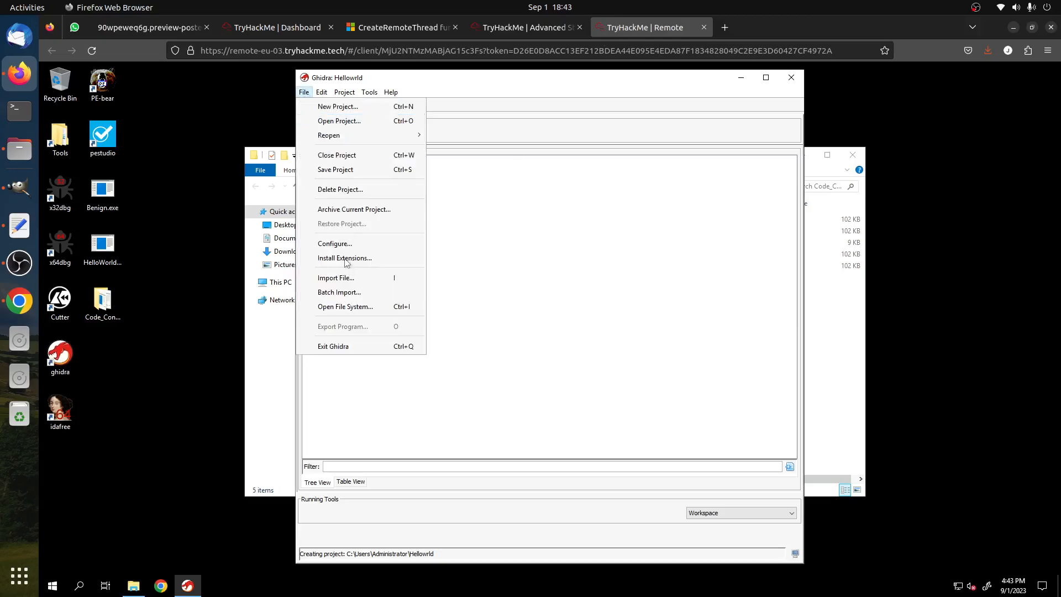
{"action": "left_click", "coordinate": [408, 277]}
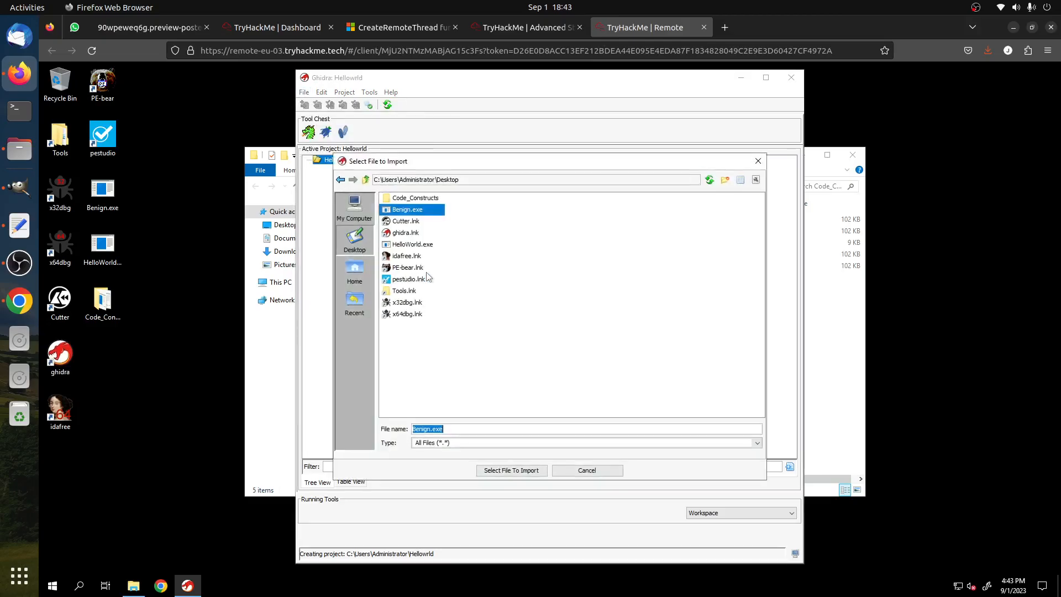
{"action": "double_click", "coordinate": [413, 244]}
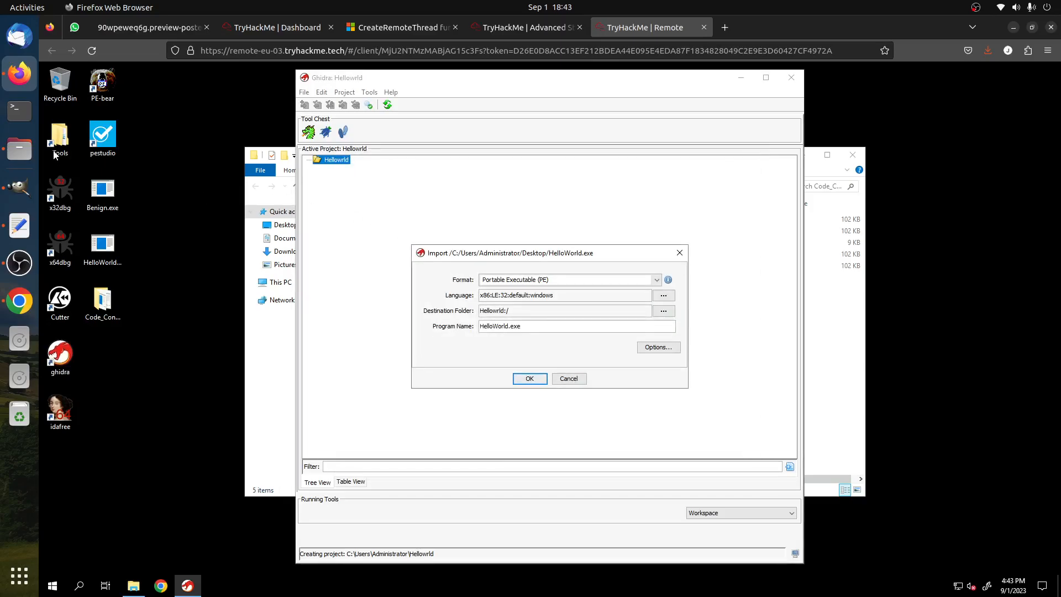
{"action": "left_click", "coordinate": [527, 379]}
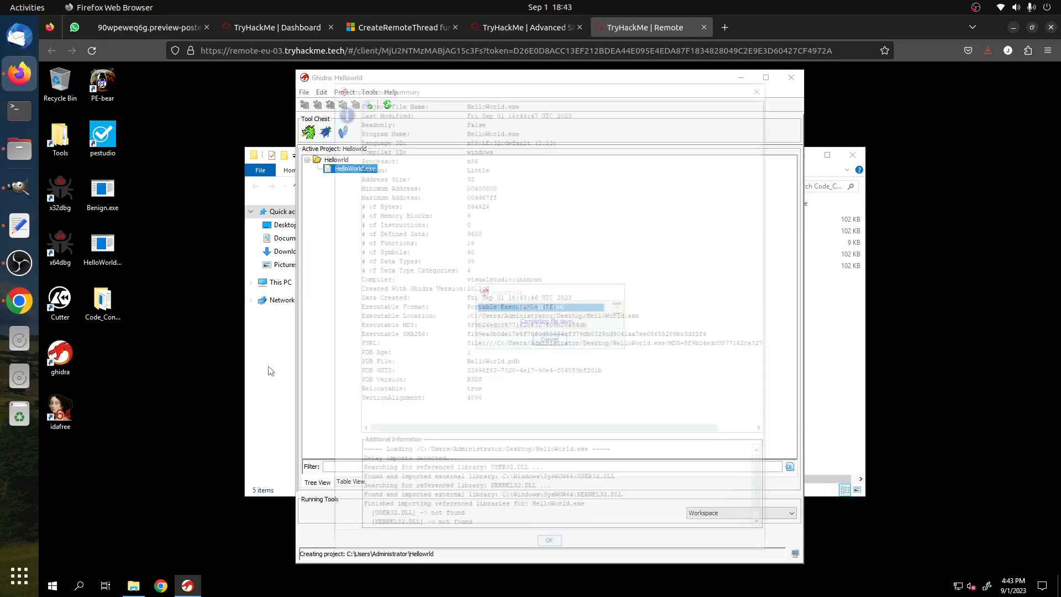
{"action": "left_click", "coordinate": [269, 369]}
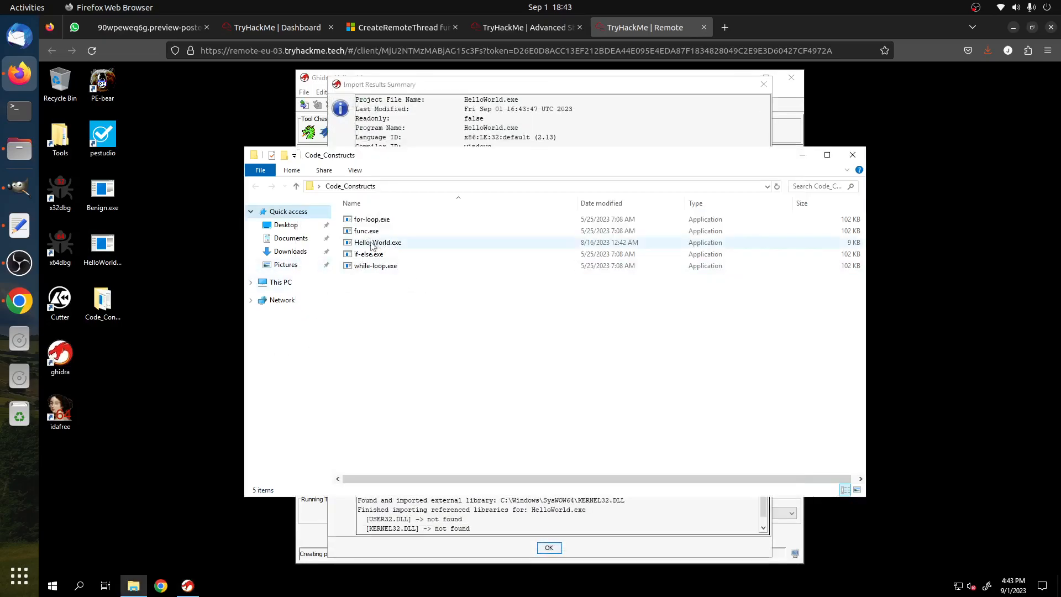
{"action": "left_click", "coordinate": [485, 91]}
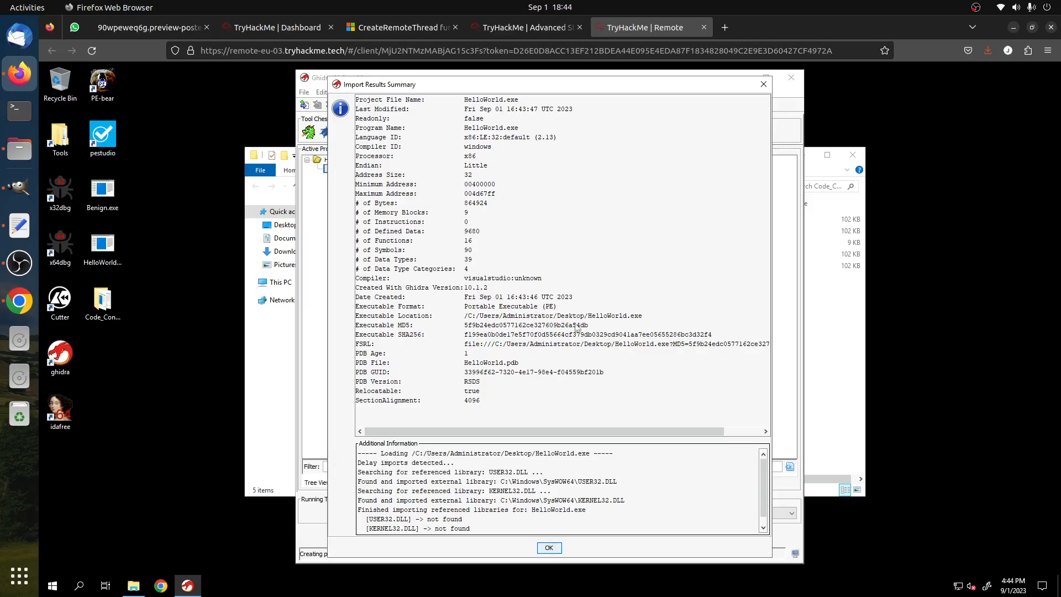
{"action": "left_click", "coordinate": [549, 549]}
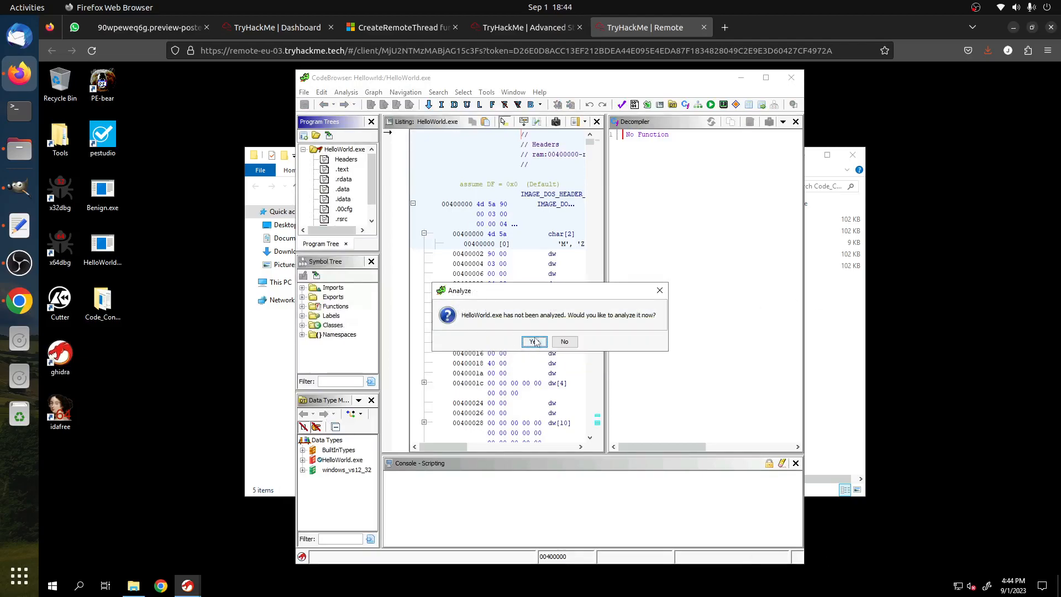
- Analyze HelloWorld.exe in the CodeBrowser with the Standard Defaults analyzers and maximize the CodeBrowser window
{"action": "left_click", "coordinate": [534, 341]}
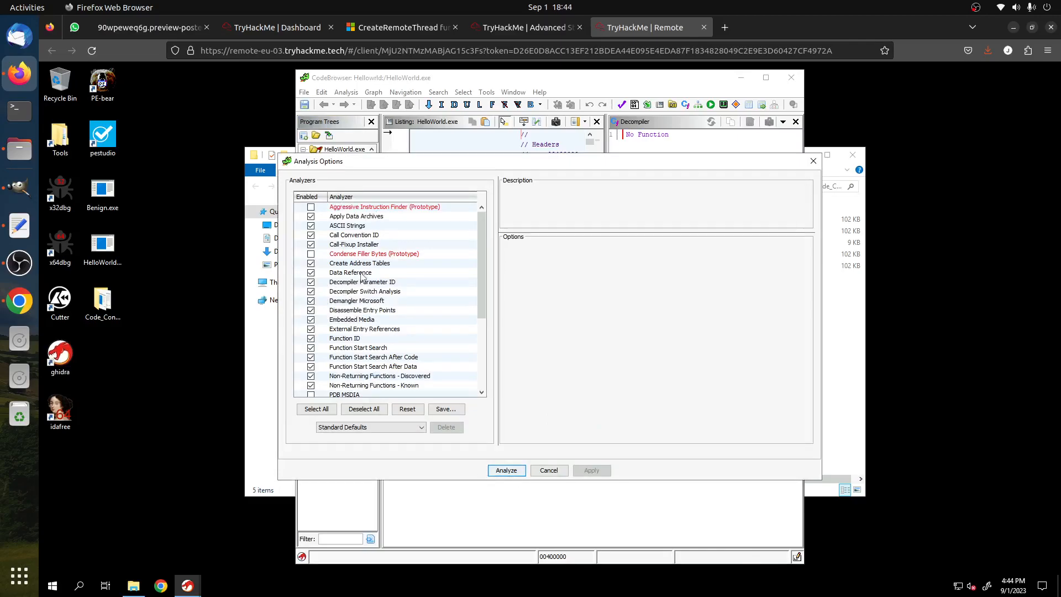
{"action": "scroll", "coordinate": [362, 293], "scroll_direction": "down", "scroll_amount": 5}
{"action": "left_click", "coordinate": [506, 471]}
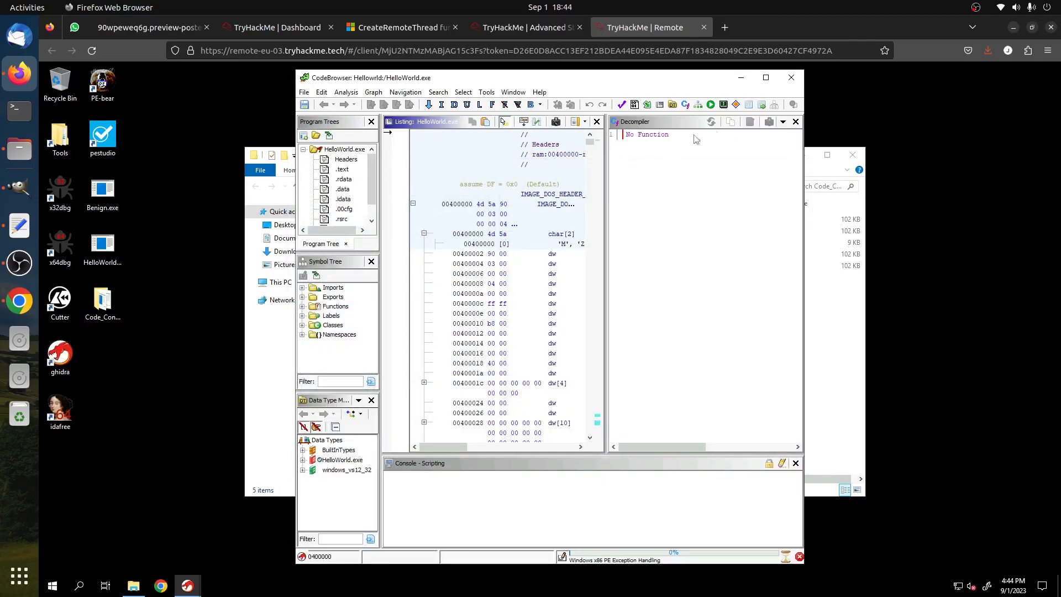
{"action": "left_click", "coordinate": [766, 77]}
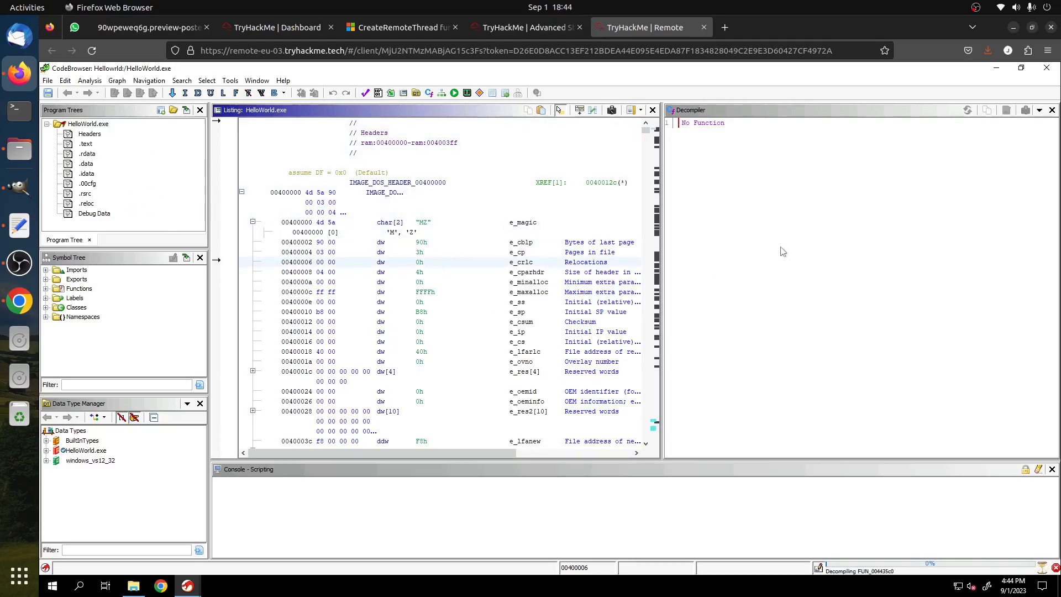
- Read the room's sections on Ghidra's layout, Graph View, Memory Map, string search and HelloWorld assembly, through to the Task 4 questions
{"action": "left_click", "coordinate": [520, 27]}
{"action": "scroll", "coordinate": [246, 394], "scroll_direction": "down", "scroll_amount": 20}
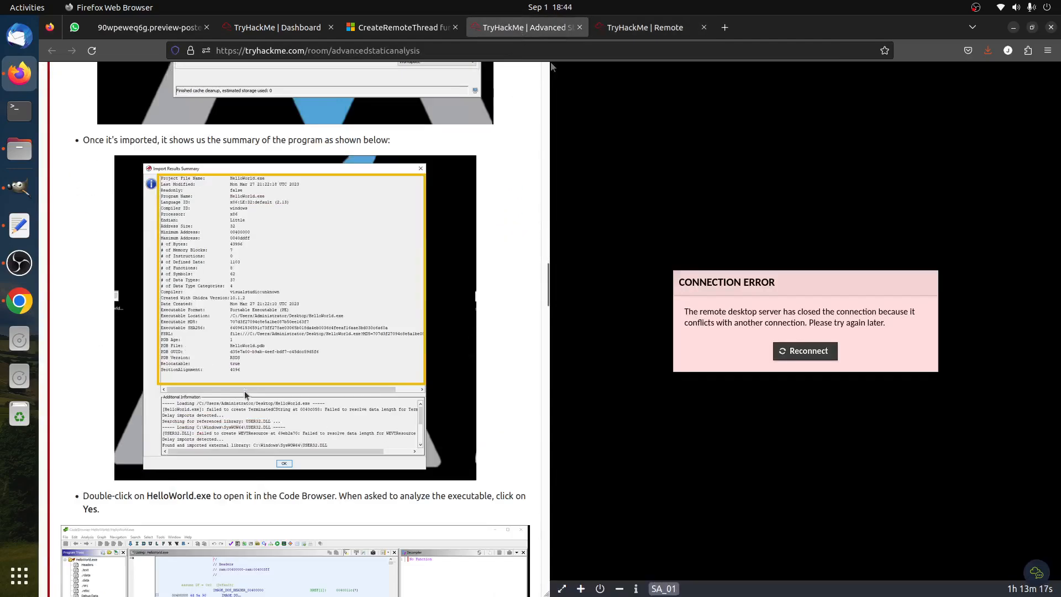
{"action": "scroll", "coordinate": [253, 382], "scroll_direction": "up", "scroll_amount": 1}
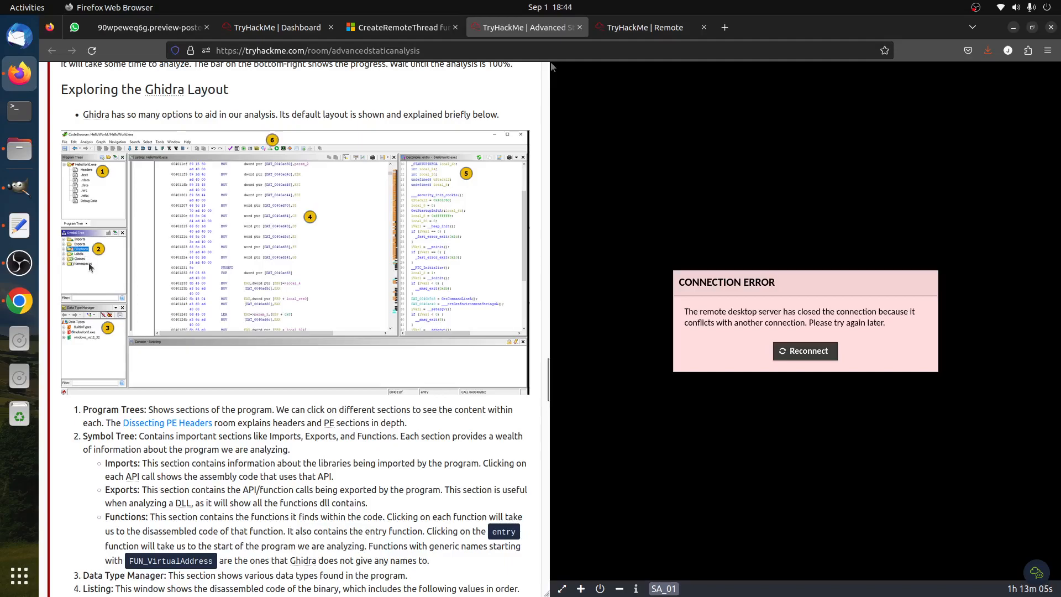
{"action": "scroll", "coordinate": [551, 66], "scroll_direction": "down", "scroll_amount": 2}
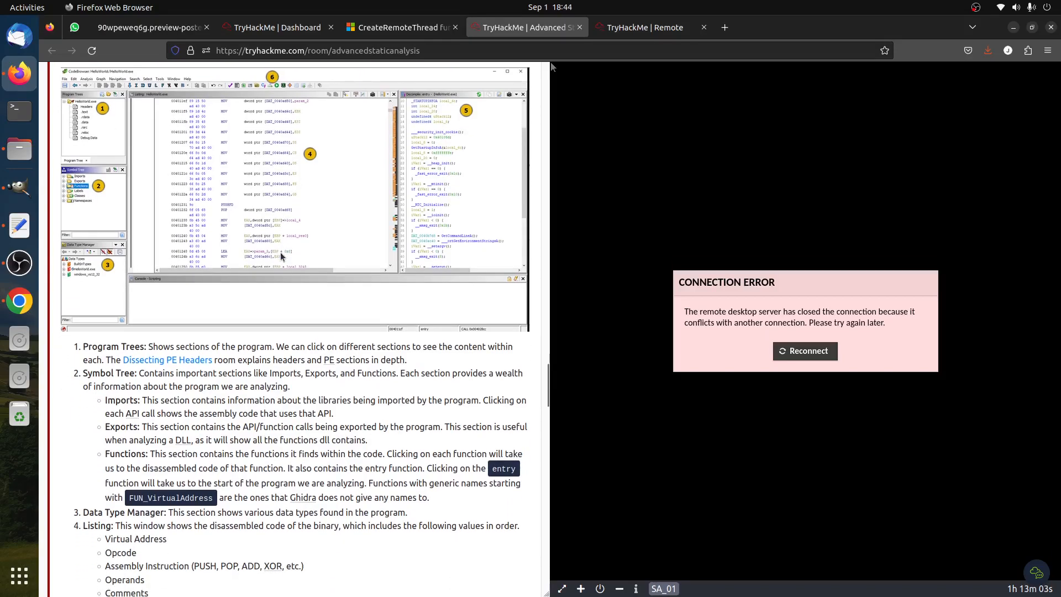
{"action": "scroll", "coordinate": [199, 526], "scroll_direction": "down", "scroll_amount": 4}
{"action": "left_click_drag", "start_coordinate": [84, 400], "coordinate": [187, 402]}
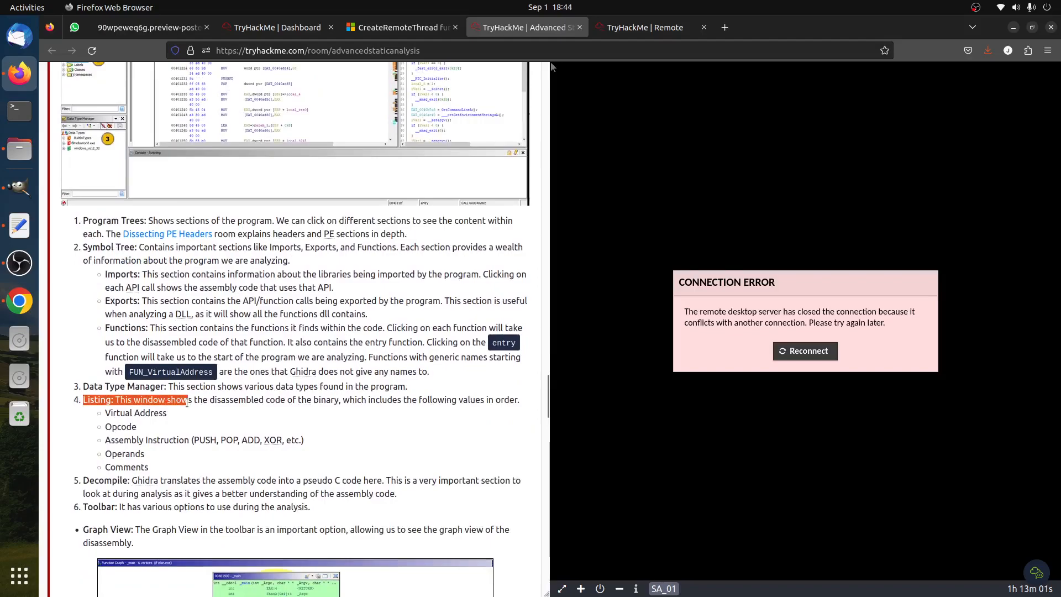
{"action": "scroll", "coordinate": [309, 406], "scroll_direction": "up", "scroll_amount": 8}
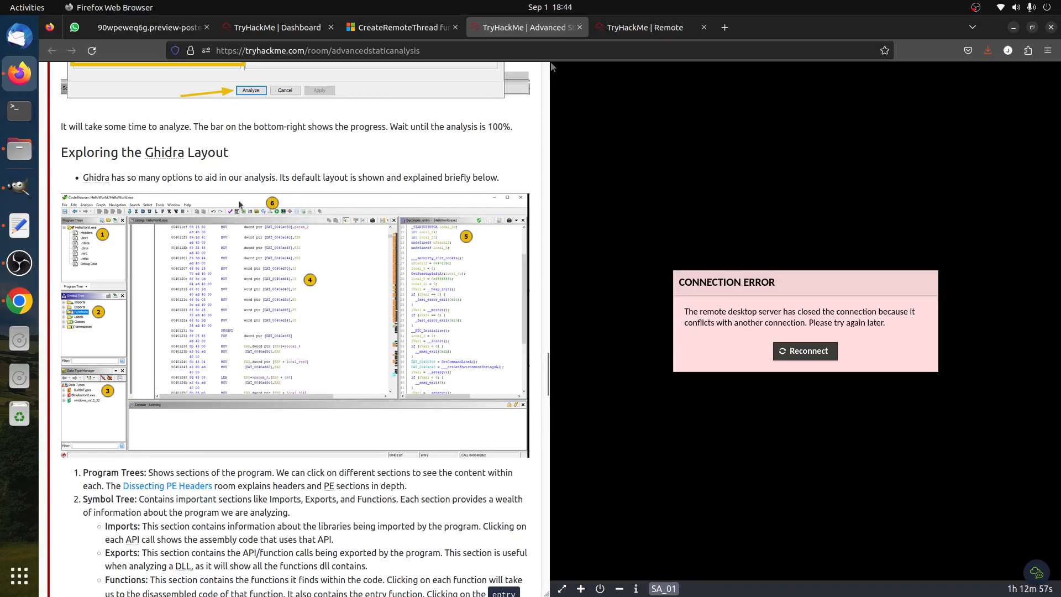
{"action": "scroll", "coordinate": [347, 305], "scroll_direction": "down", "scroll_amount": 18}
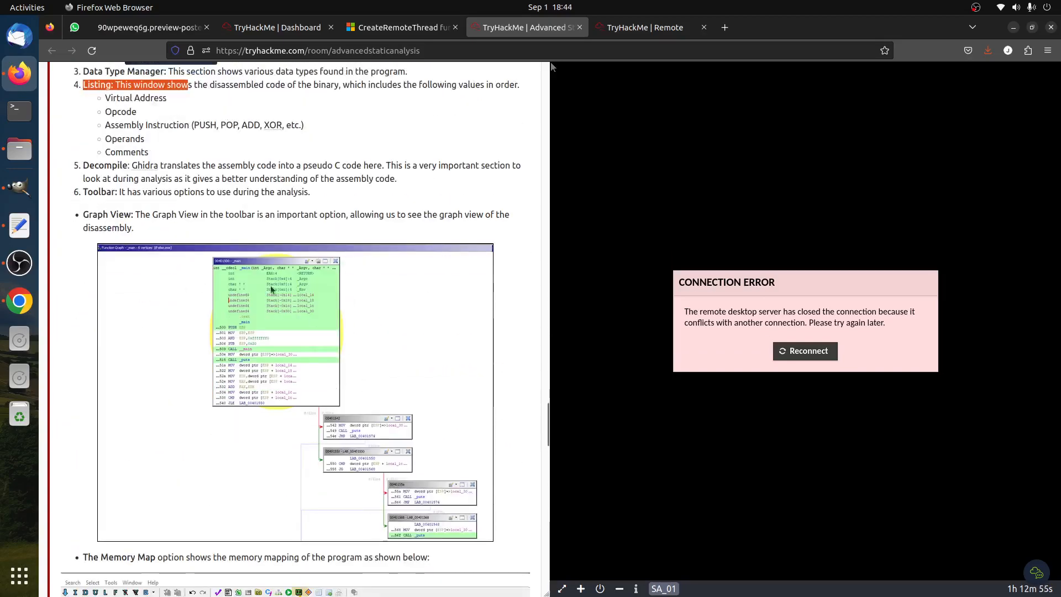
{"action": "scroll", "coordinate": [410, 478], "scroll_direction": "down", "scroll_amount": 14}
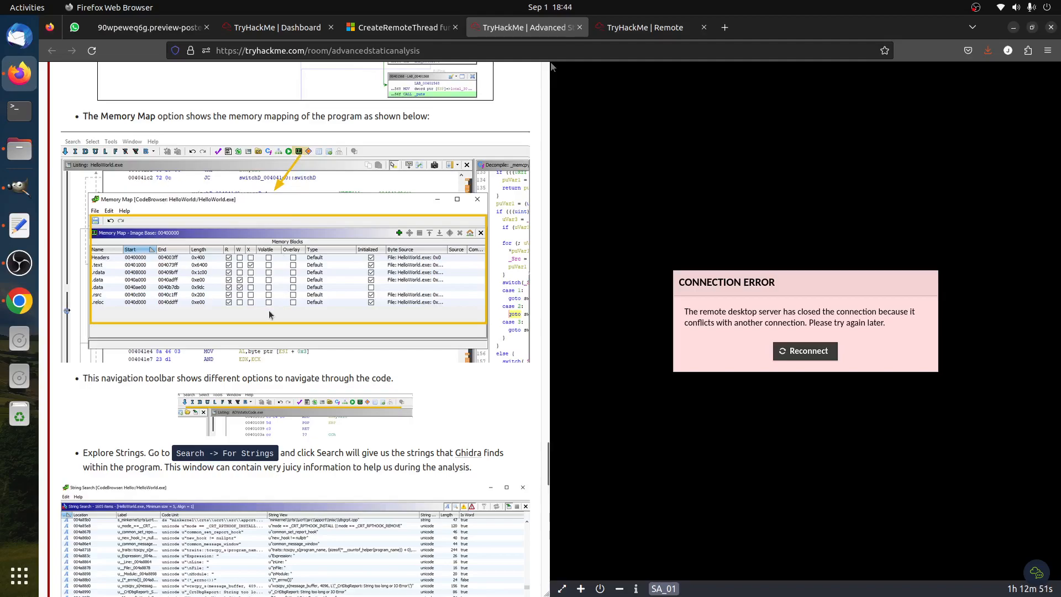
{"action": "scroll", "coordinate": [292, 329], "scroll_direction": "down", "scroll_amount": 8}
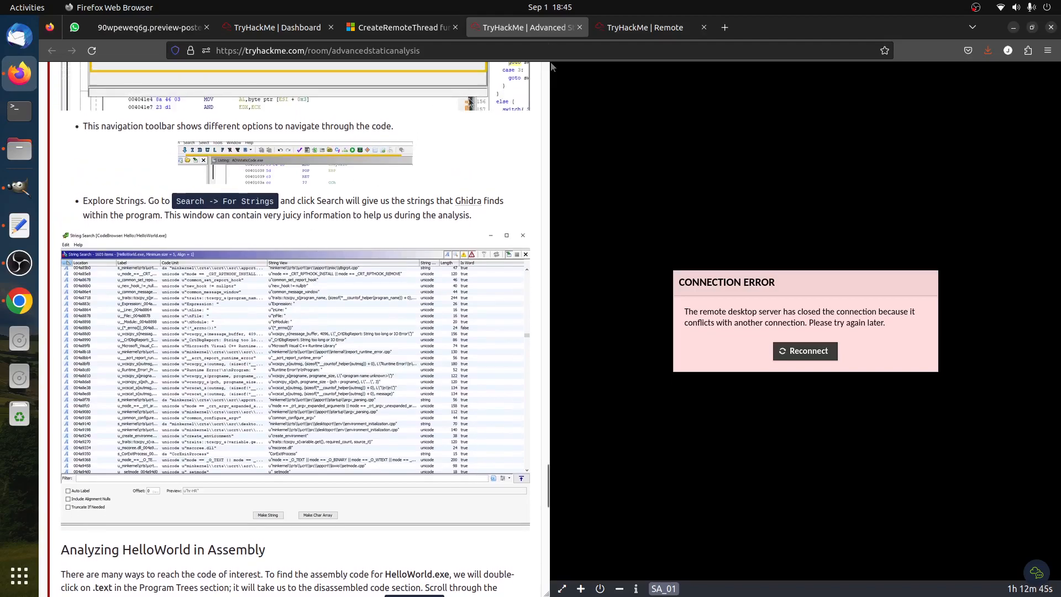
{"action": "scroll", "coordinate": [285, 375], "scroll_direction": "down", "scroll_amount": 16}
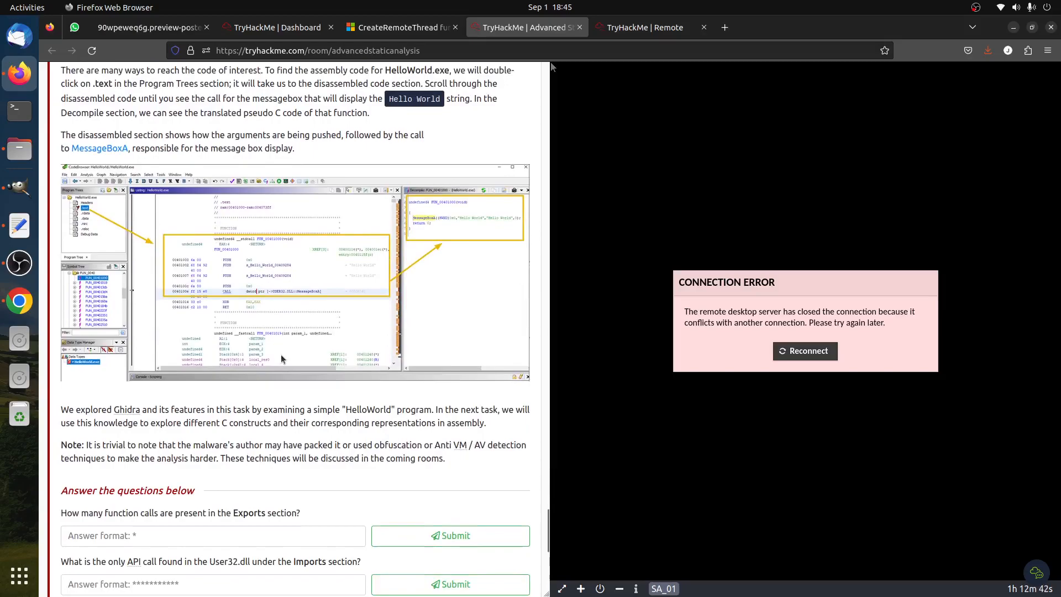
{"action": "scroll", "coordinate": [282, 355], "scroll_direction": "down", "scroll_amount": 4}
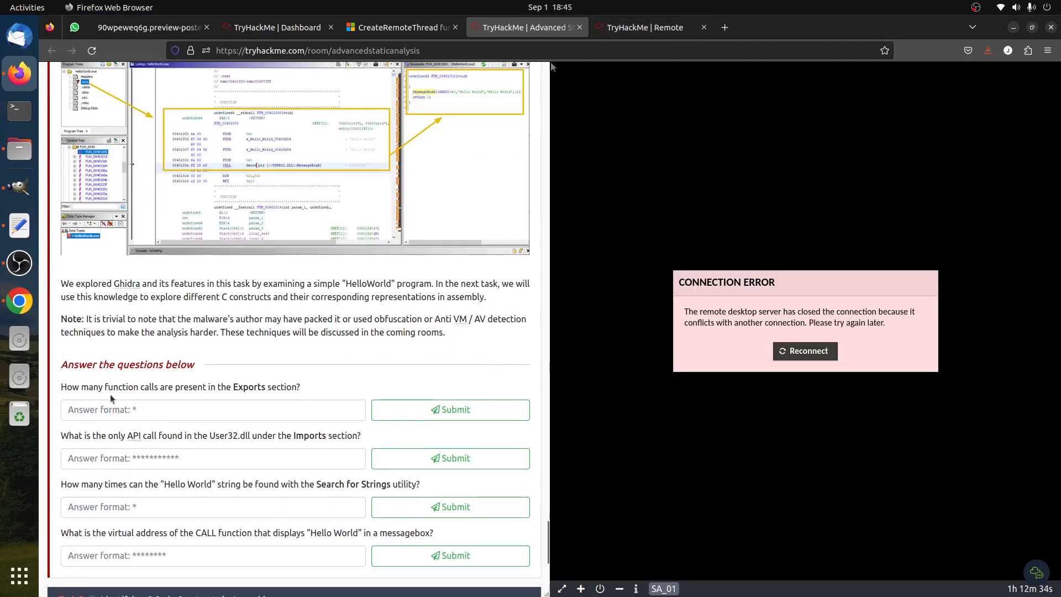
- Inspect the Exports in HelloWorld.exe's symbol tree, view the entry function, and submit 1 as the room's Exports function call count
{"action": "key", "text": "ctrl+Tab"}
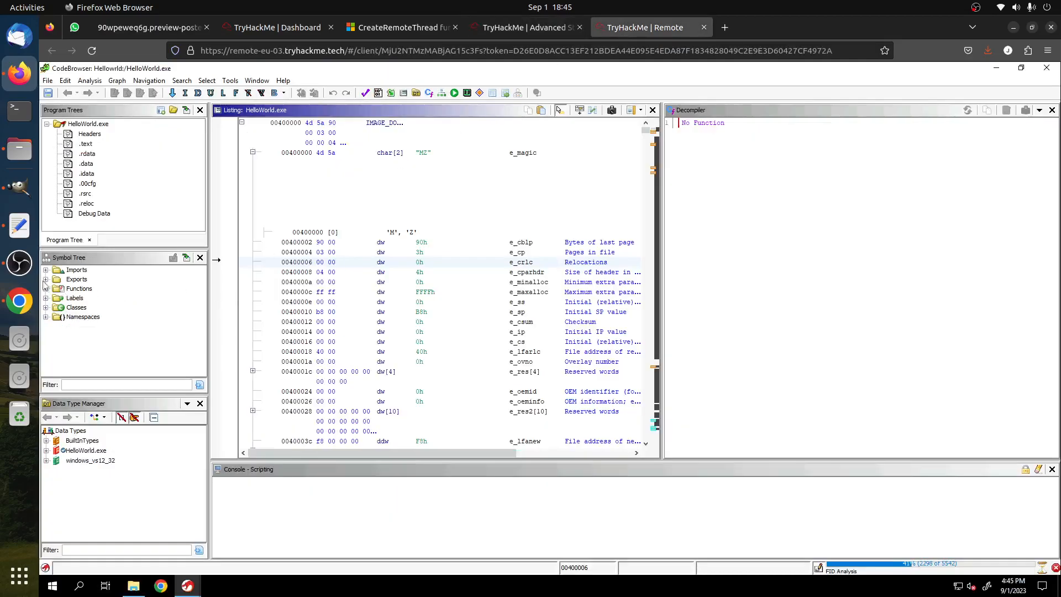
{"action": "left_click", "coordinate": [46, 280]}
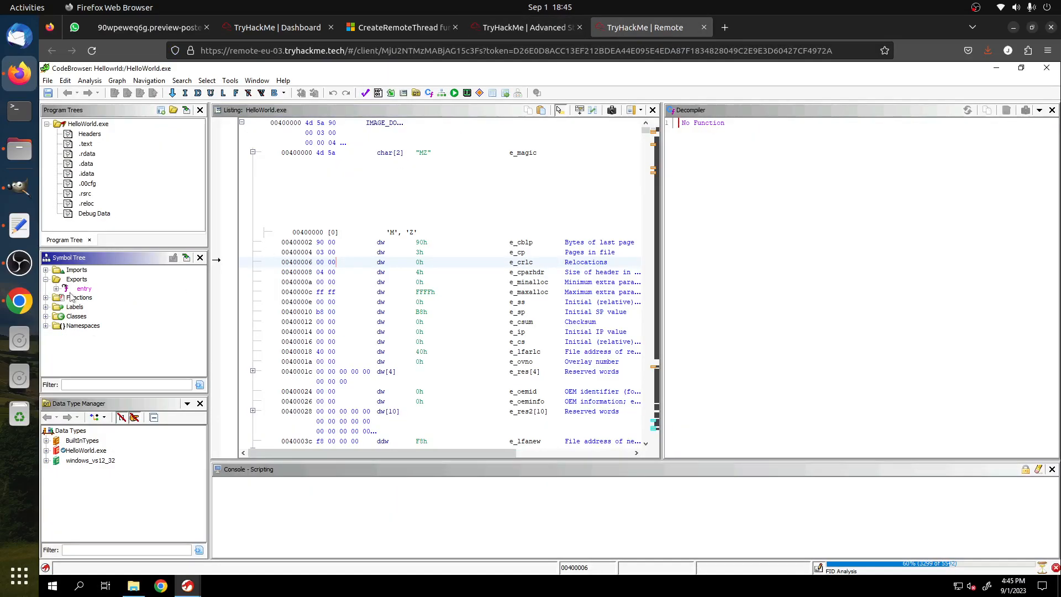
{"action": "left_click", "coordinate": [92, 291]}
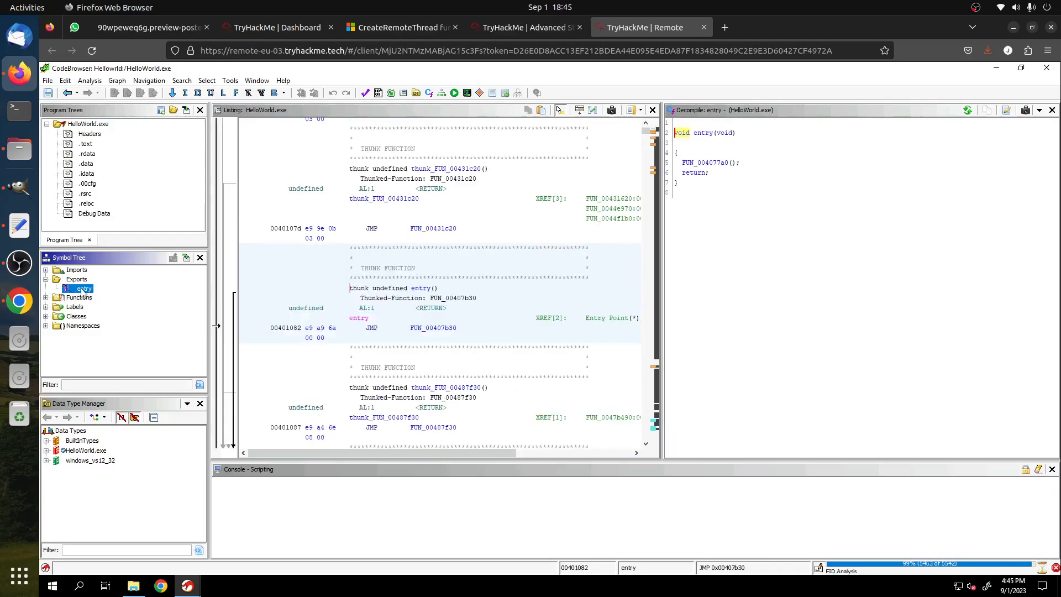
{"action": "left_click", "coordinate": [522, 27]}
{"action": "left_click", "coordinate": [156, 411]}
{"action": "type", "text": "1"}
{"action": "left_click", "coordinate": [437, 410]}
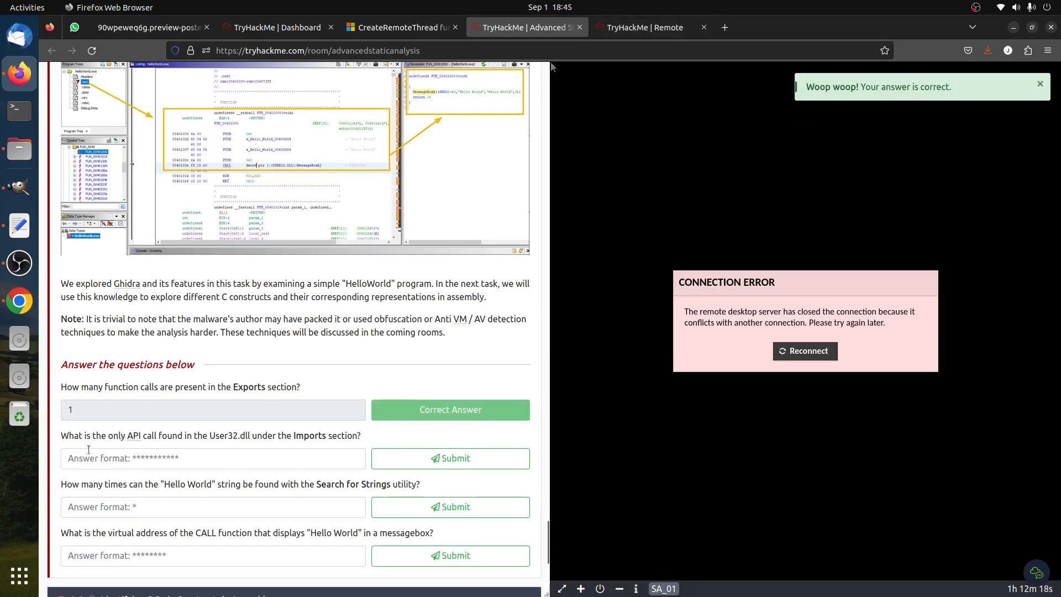
- Check the room's question on the User32.dll import, then expand USER32.DLL under Ghidra's Imports and view MessageBoxA in the listing
{"action": "scroll", "coordinate": [243, 232], "scroll_direction": "up", "scroll_amount": 10}
{"action": "scroll", "coordinate": [274, 392], "scroll_direction": "down", "scroll_amount": 15}
{"action": "scroll", "coordinate": [274, 398], "scroll_direction": "up", "scroll_amount": 7}
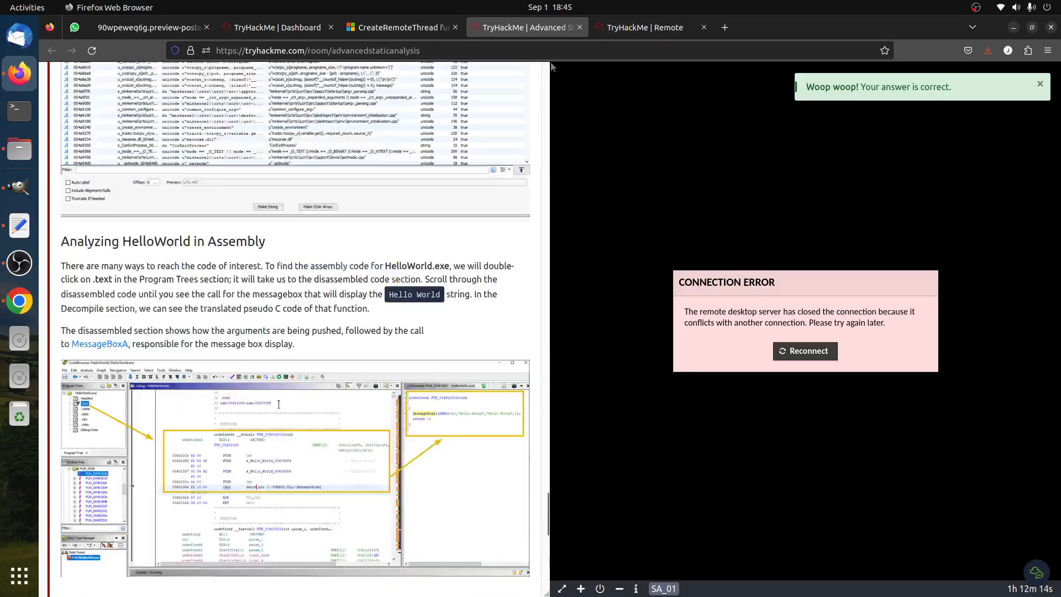
{"action": "scroll", "coordinate": [279, 409], "scroll_direction": "down", "scroll_amount": 5}
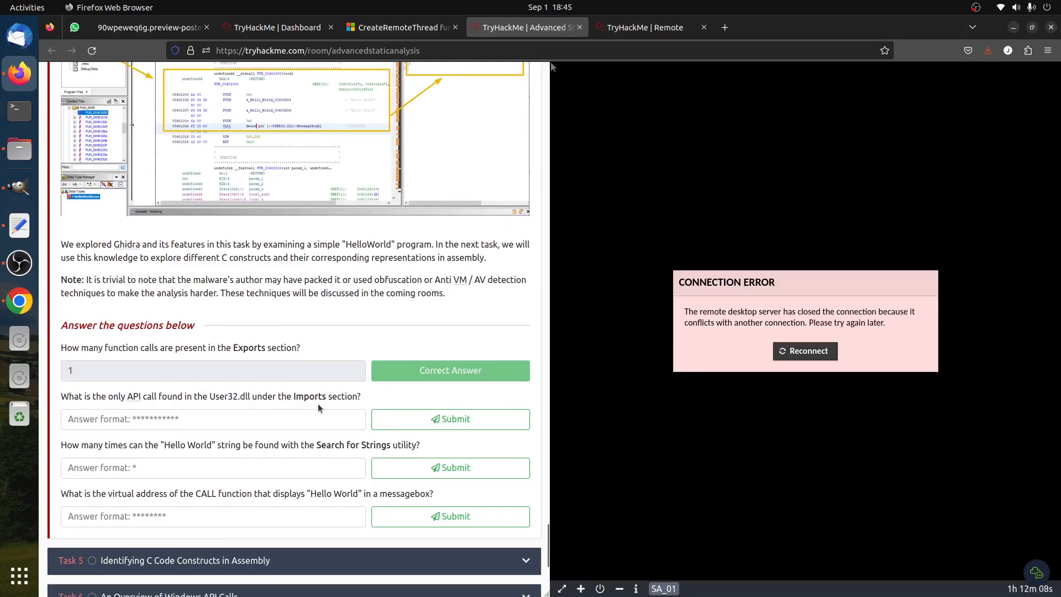
{"action": "left_click", "coordinate": [627, 24]}
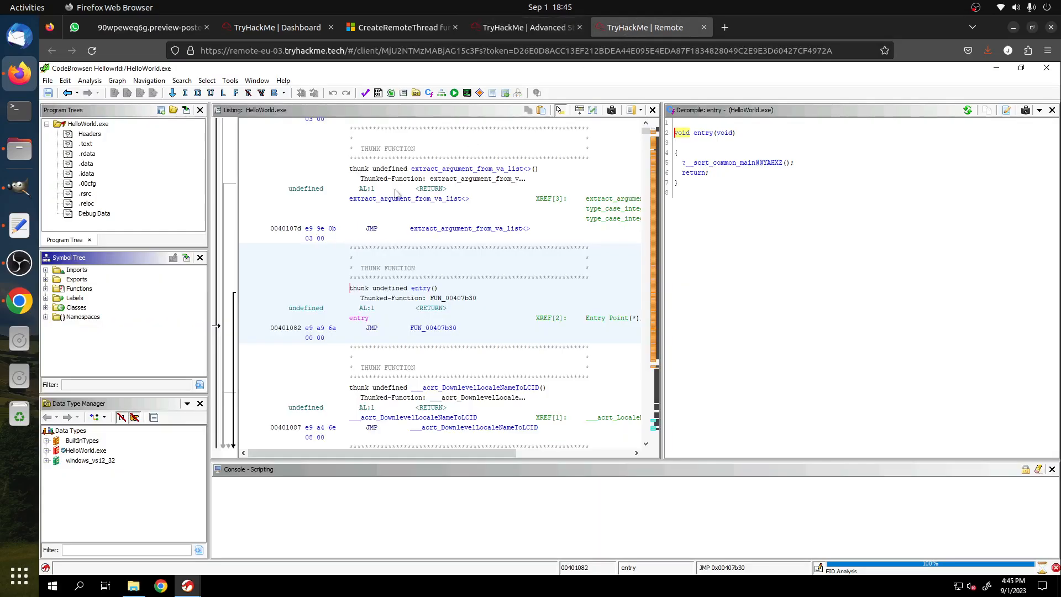
{"action": "left_click", "coordinate": [46, 270]}
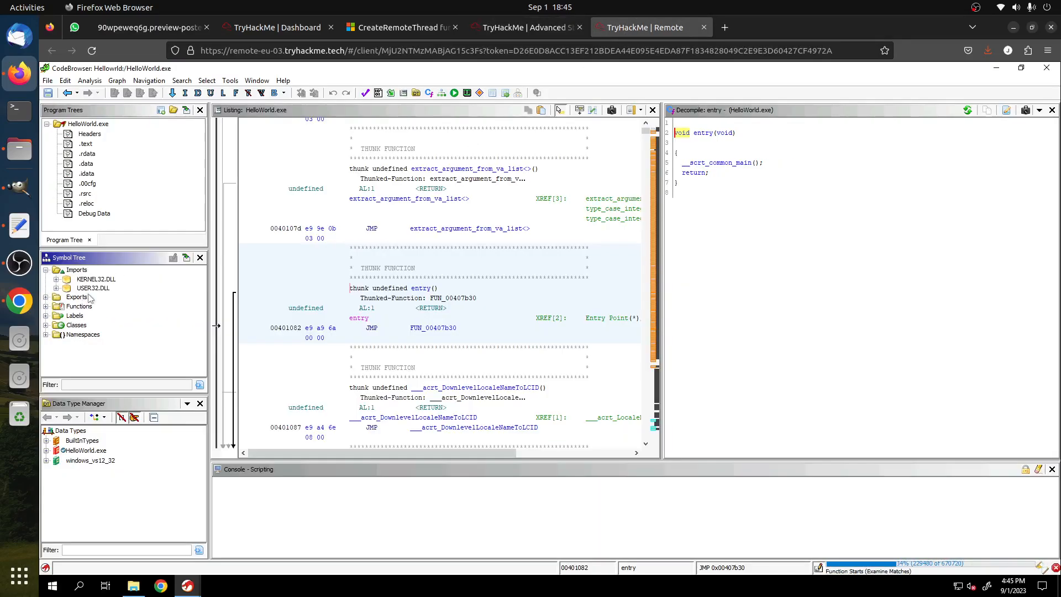
{"action": "left_click", "coordinate": [55, 288]}
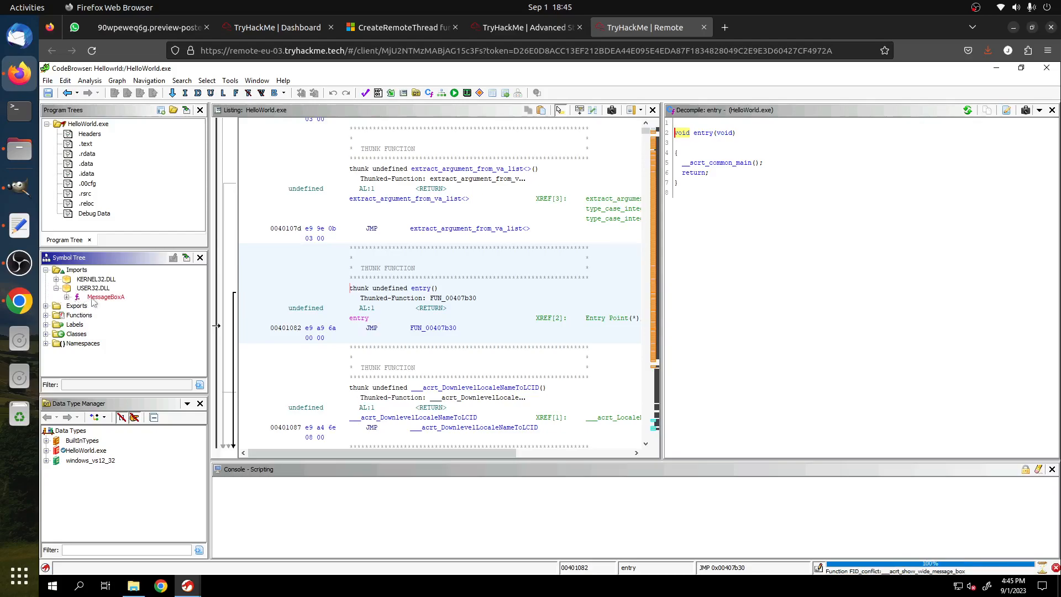
{"action": "left_click", "coordinate": [107, 298]}
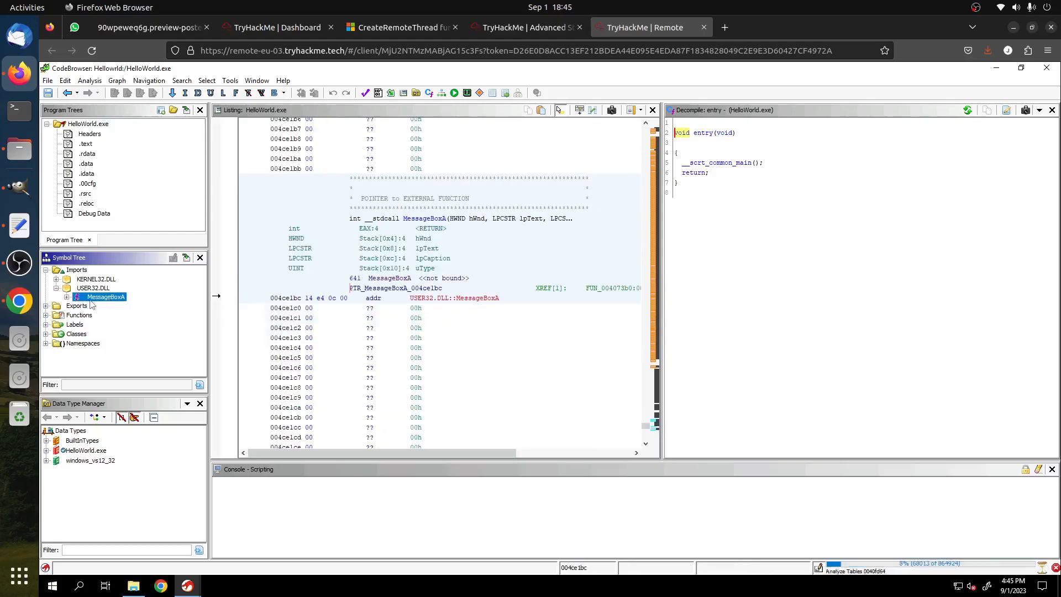
- Open the MessageBoxA documentation linked in the room's Analyzing HelloWorld in Assembly section in a new browser tab
{"action": "left_click", "coordinate": [401, 27]}
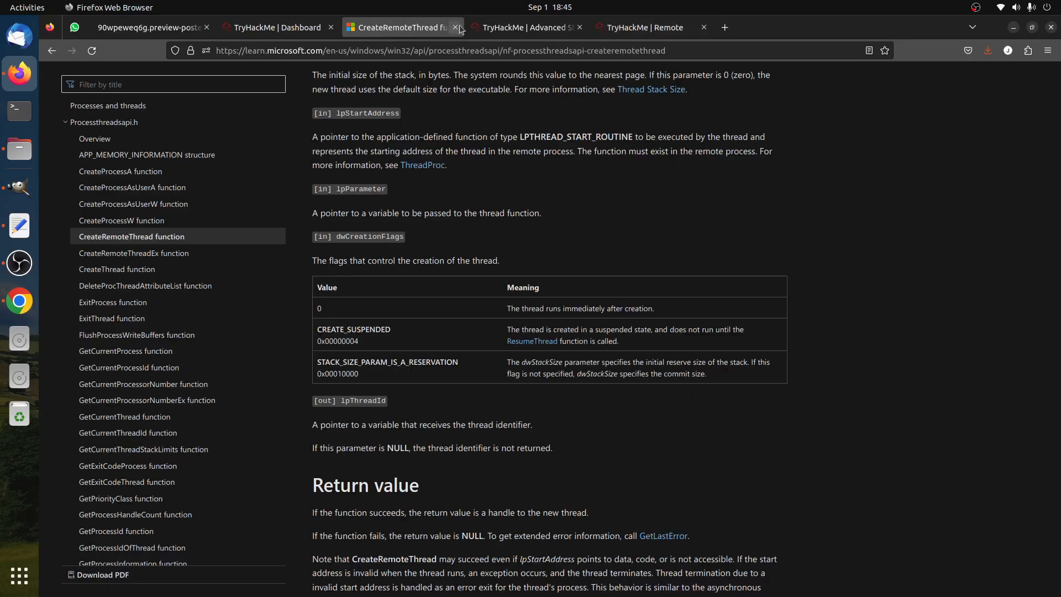
{"action": "left_click", "coordinate": [506, 31]}
{"action": "scroll", "coordinate": [194, 334], "scroll_direction": "up", "scroll_amount": 8}
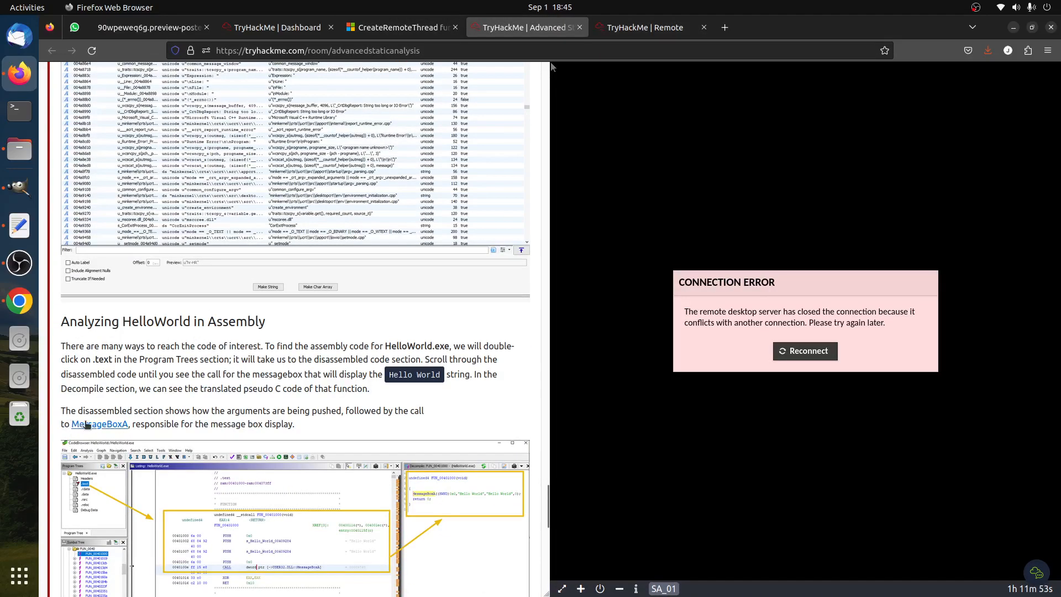
{"action": "right_click", "coordinate": [89, 425]}
{"action": "left_click", "coordinate": [114, 433]}
{"action": "key", "text": "ctrl+Tab"}
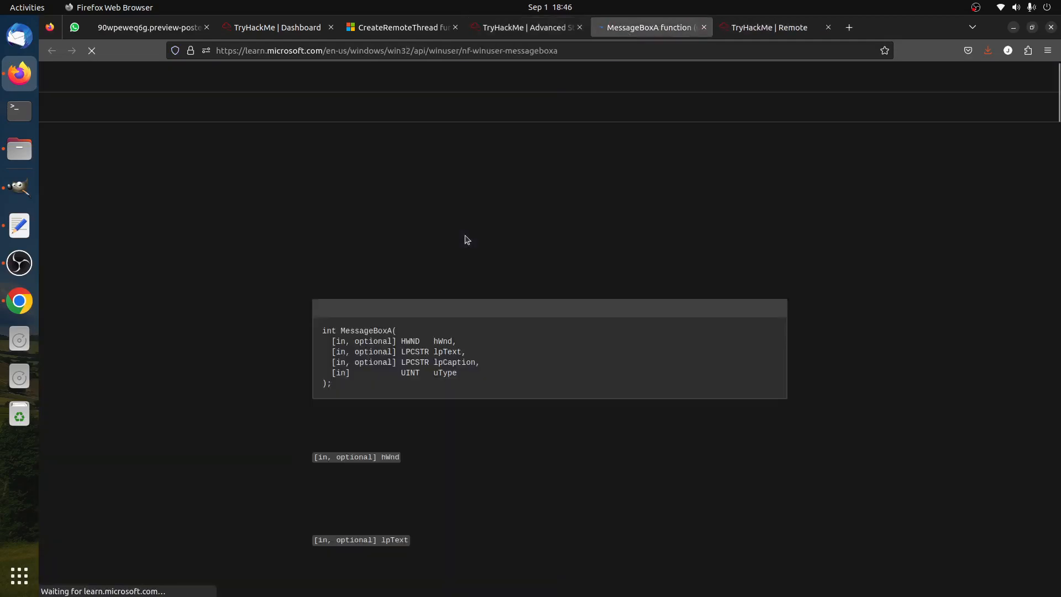
- Copy the function name MessageBoxA from the documentation title and submit it as the room's User32.dll API call answer
{"action": "double_click", "coordinate": [391, 178]}
{"action": "right_click", "coordinate": [405, 181]}
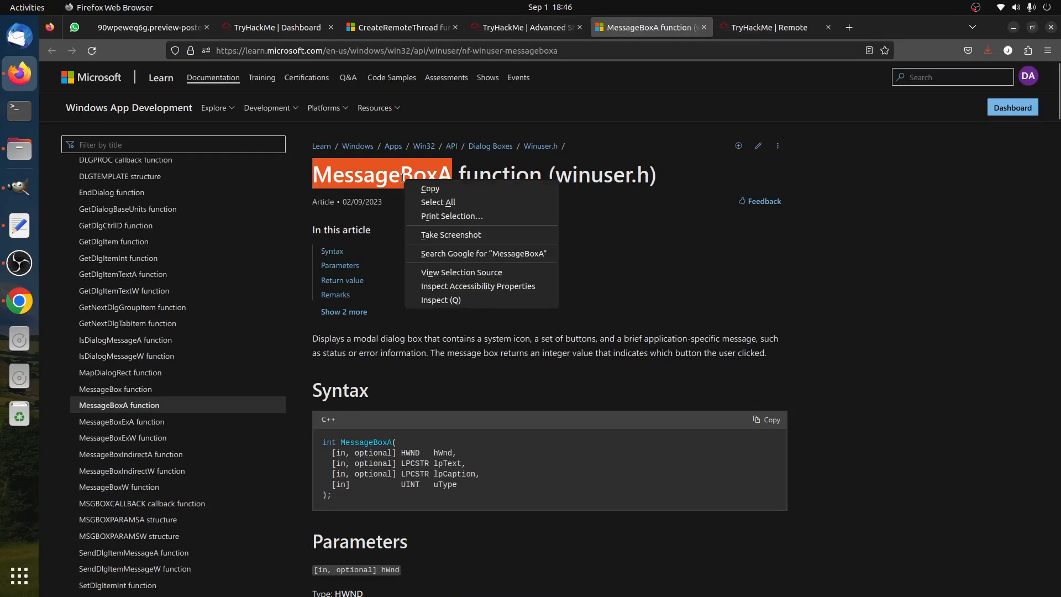
{"action": "left_click", "coordinate": [437, 189]}
{"action": "left_click", "coordinate": [525, 27]}
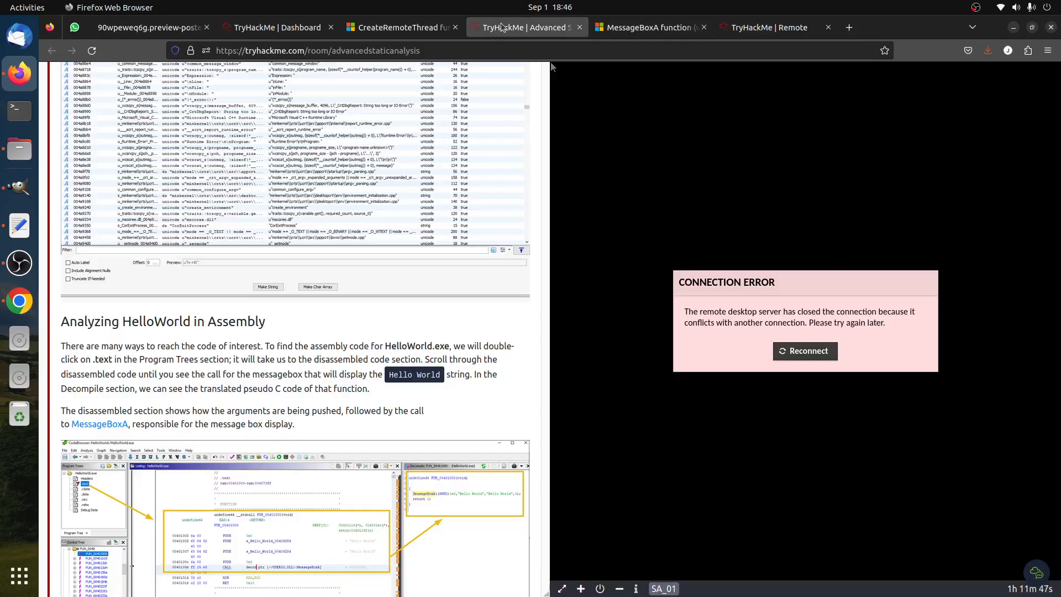
{"action": "left_click", "coordinate": [381, 28]}
{"action": "left_click", "coordinate": [525, 28]}
{"action": "scroll", "coordinate": [177, 434], "scroll_direction": "down", "scroll_amount": 10}
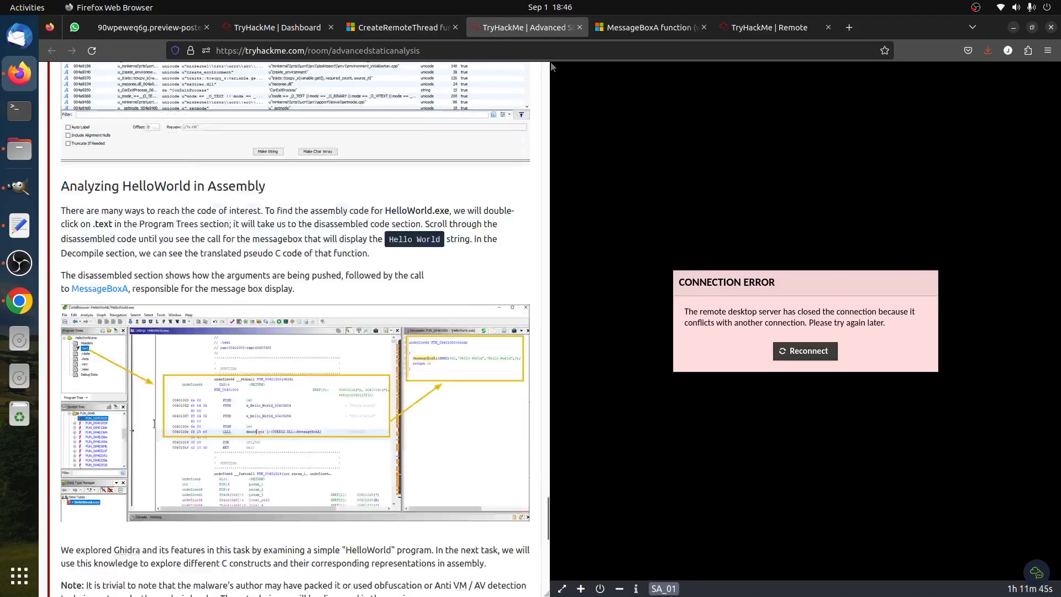
{"action": "scroll", "coordinate": [176, 434], "scroll_direction": "up", "scroll_amount": 5}
{"action": "left_click", "coordinate": [215, 482]}
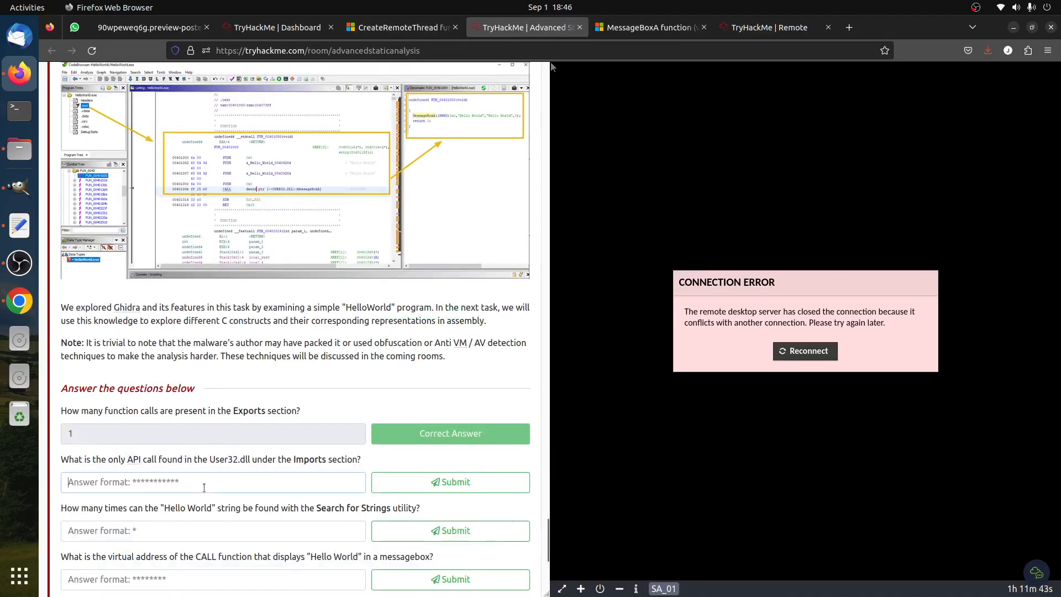
{"action": "key", "text": "ctrl+v"}
{"action": "left_click", "coordinate": [436, 487]}
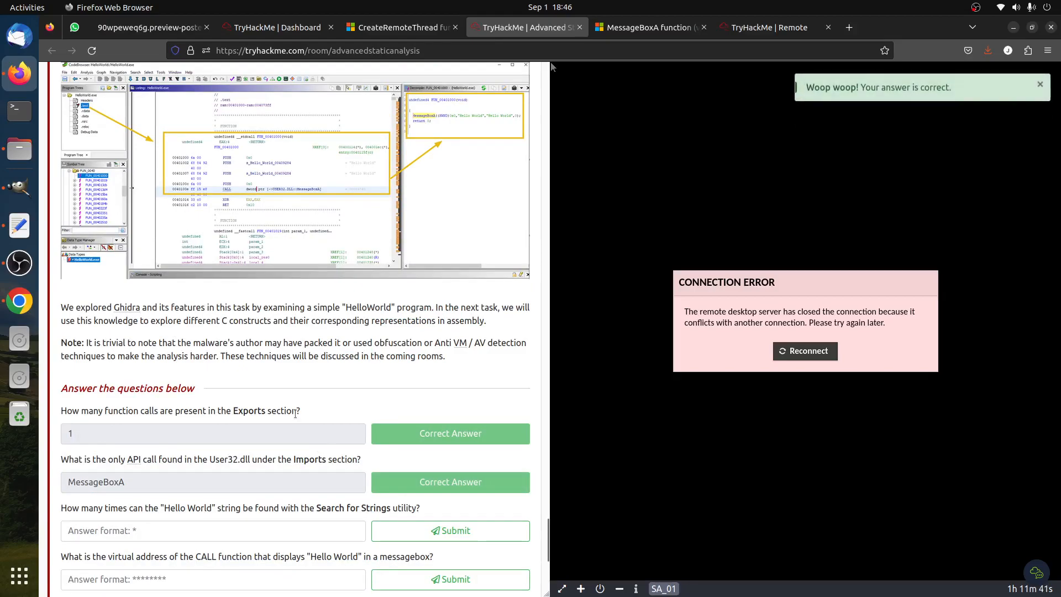
- Move the MessageBoxA documentation tab beside the CreateRemoteThread tab and read the function's description
{"action": "left_click", "coordinate": [621, 28]}
{"action": "left_click_drag", "start_coordinate": [622, 27], "coordinate": [498, 28]}
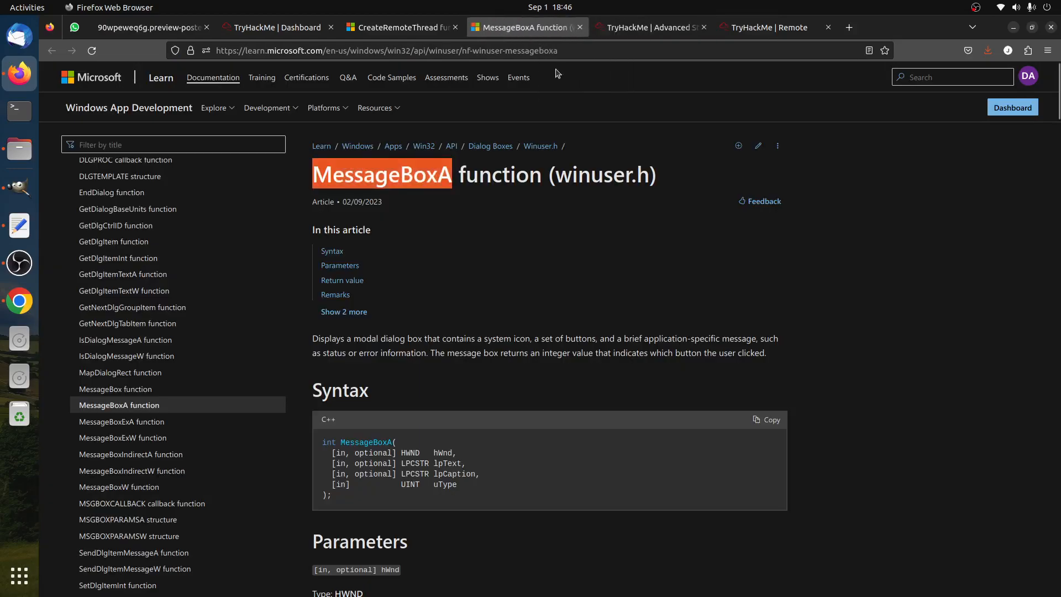
{"action": "left_click", "coordinate": [436, 229]}
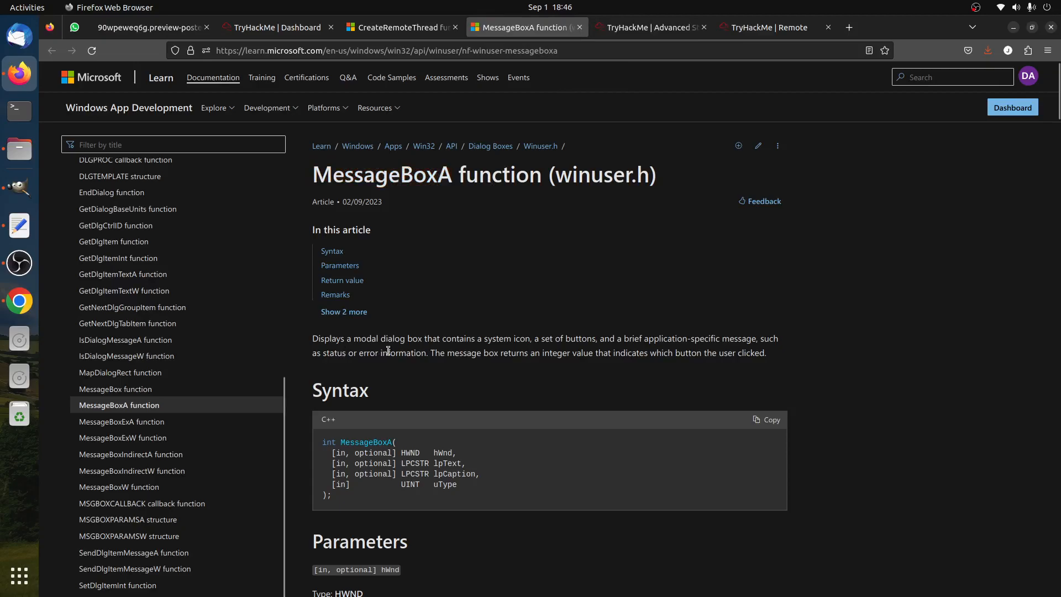
{"action": "left_click_drag", "start_coordinate": [359, 339], "coordinate": [503, 367]}
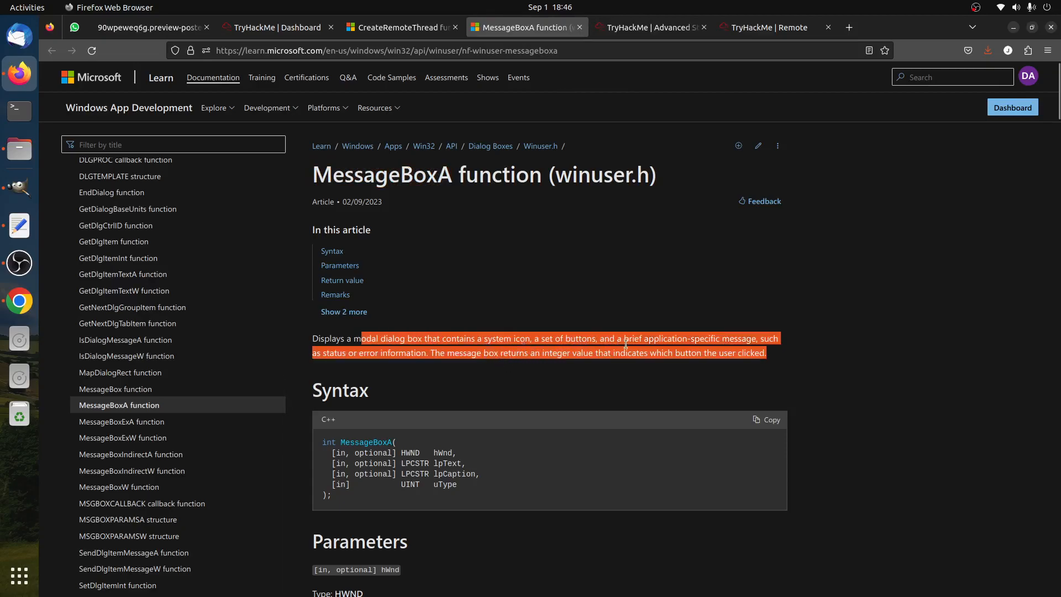
- Check the room's "Hello World" string question, then search HelloWorld.exe for strings in Ghidra with the default search settings
{"action": "left_click", "coordinate": [651, 28]}
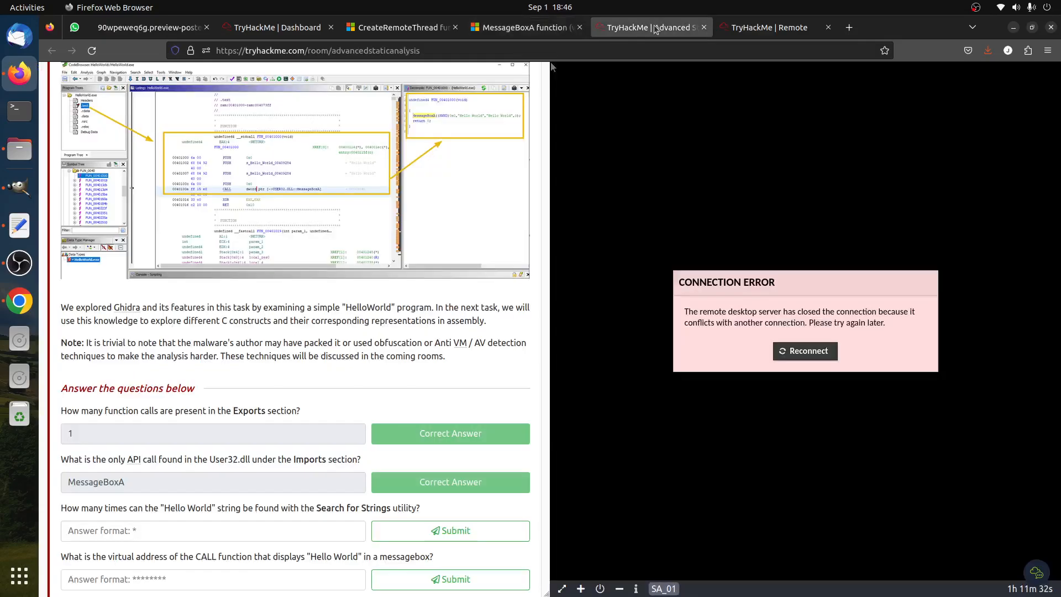
{"action": "scroll", "coordinate": [432, 378], "scroll_direction": "down", "scroll_amount": 5}
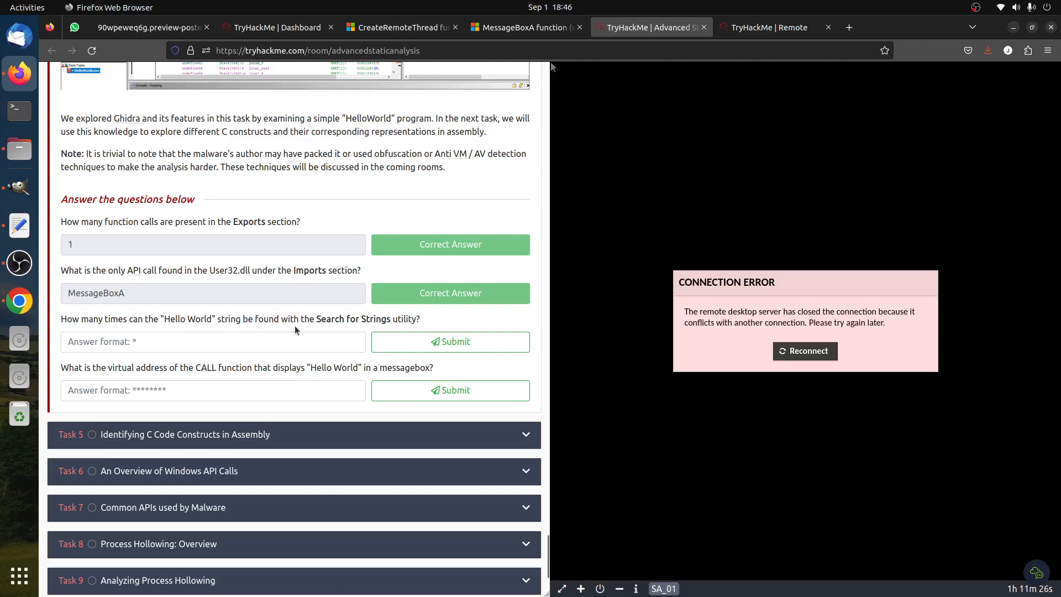
{"action": "left_click_drag", "start_coordinate": [315, 319], "coordinate": [401, 318]}
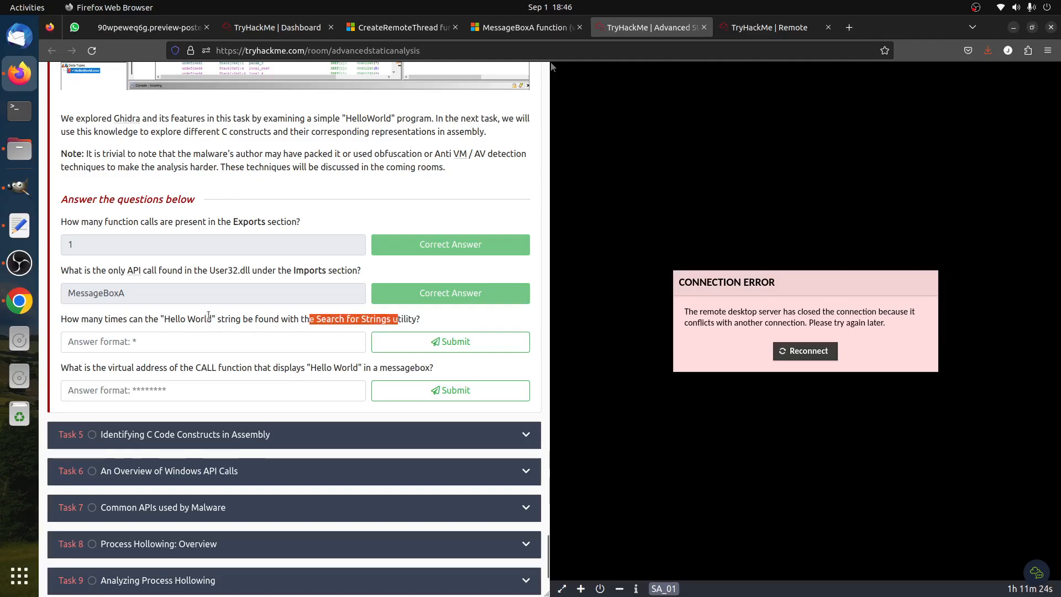
{"action": "left_click", "coordinate": [729, 35]}
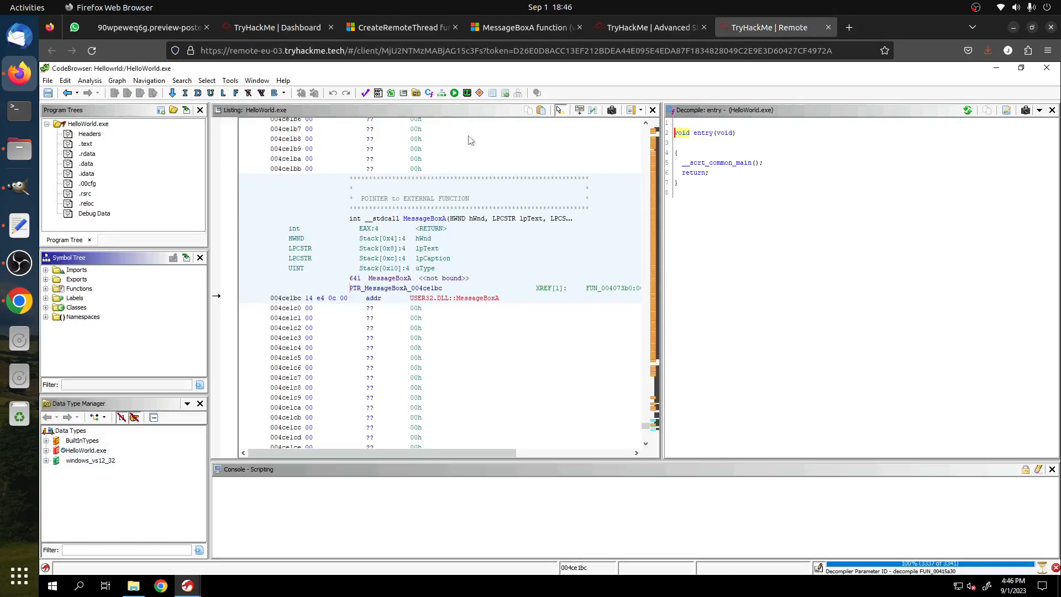
{"action": "left_click", "coordinate": [187, 84]}
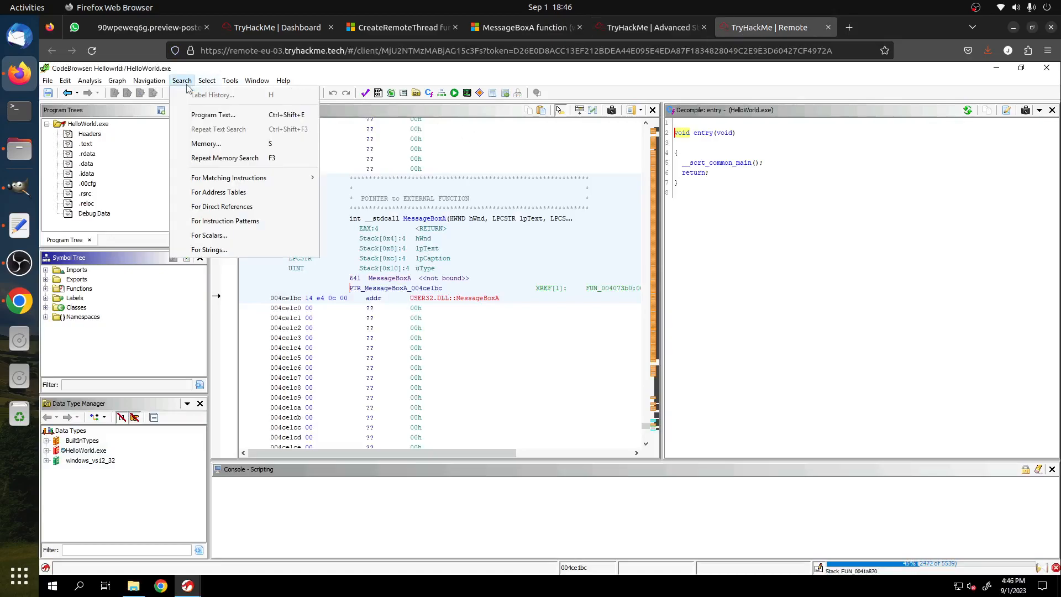
{"action": "left_click", "coordinate": [224, 252]}
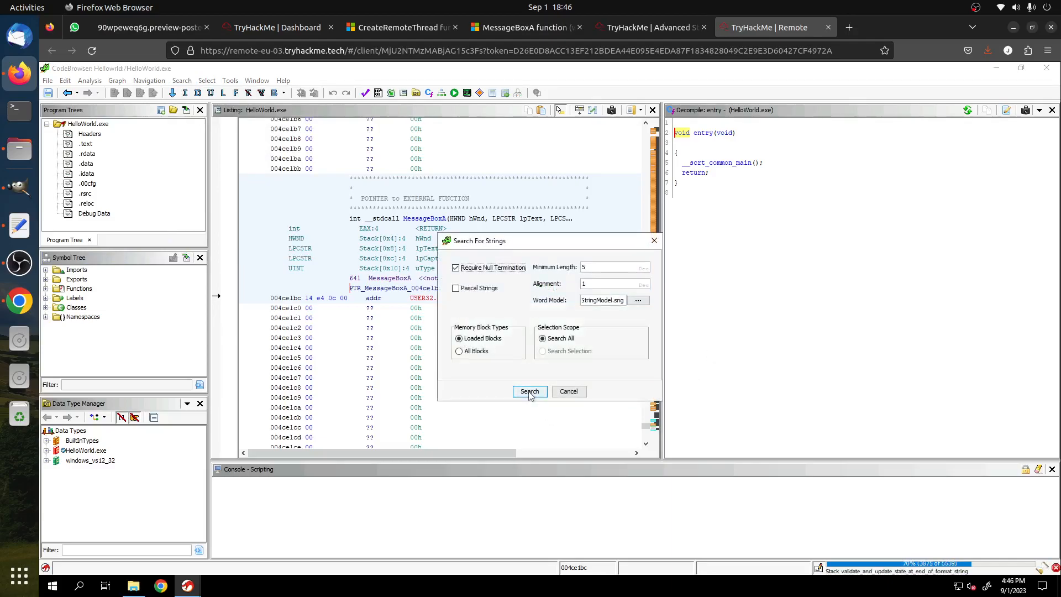
{"action": "left_click", "coordinate": [530, 391]}
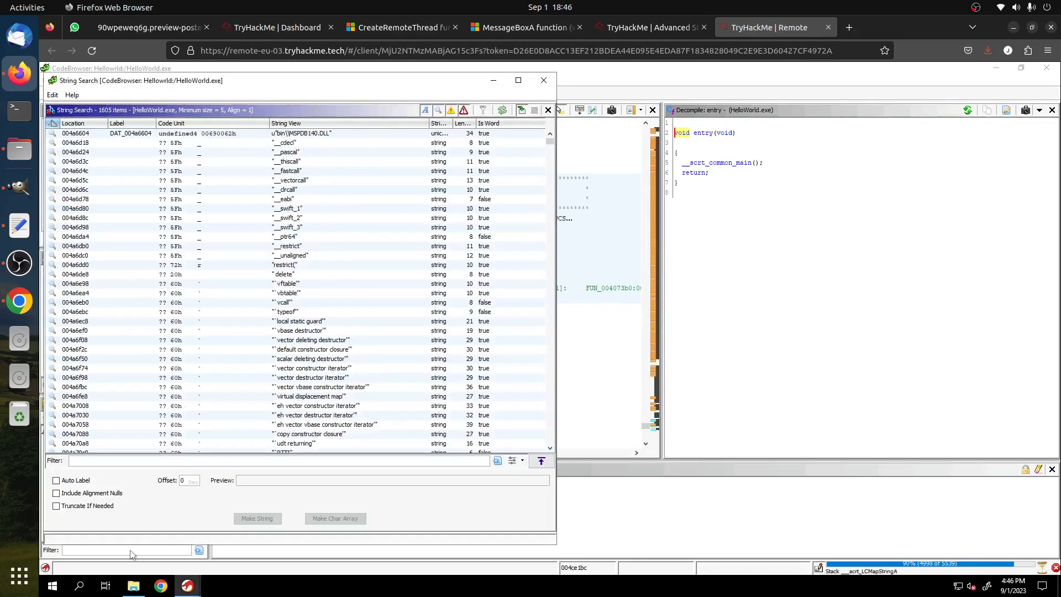
- Filter the string search results by "hello" and view each match in the listing
{"action": "left_click_drag", "start_coordinate": [328, 91], "coordinate": [628, 92]}
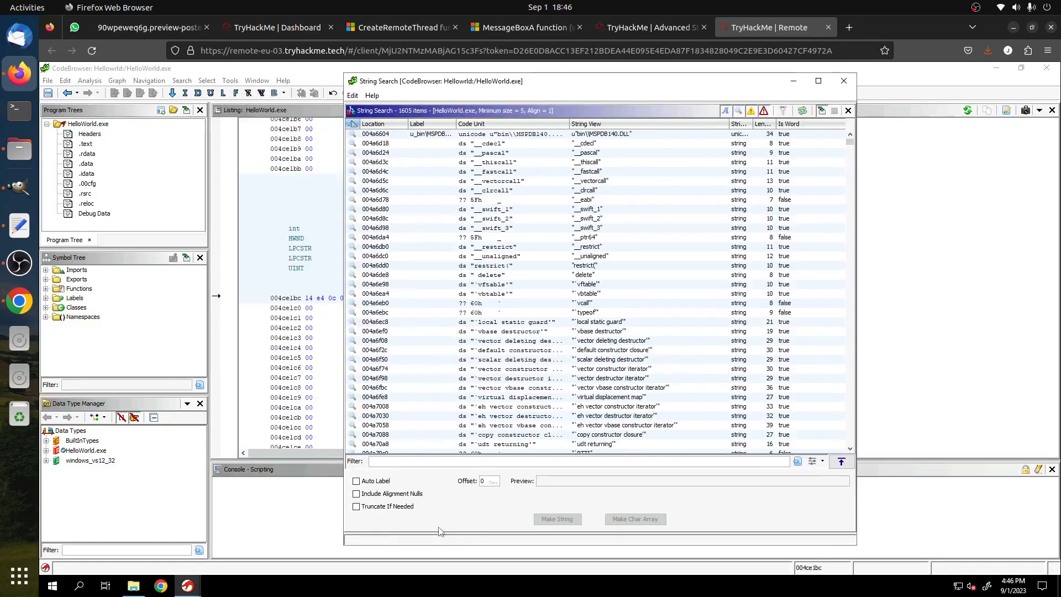
{"action": "left_click", "coordinate": [441, 460]}
{"action": "type", "text": "hello"}
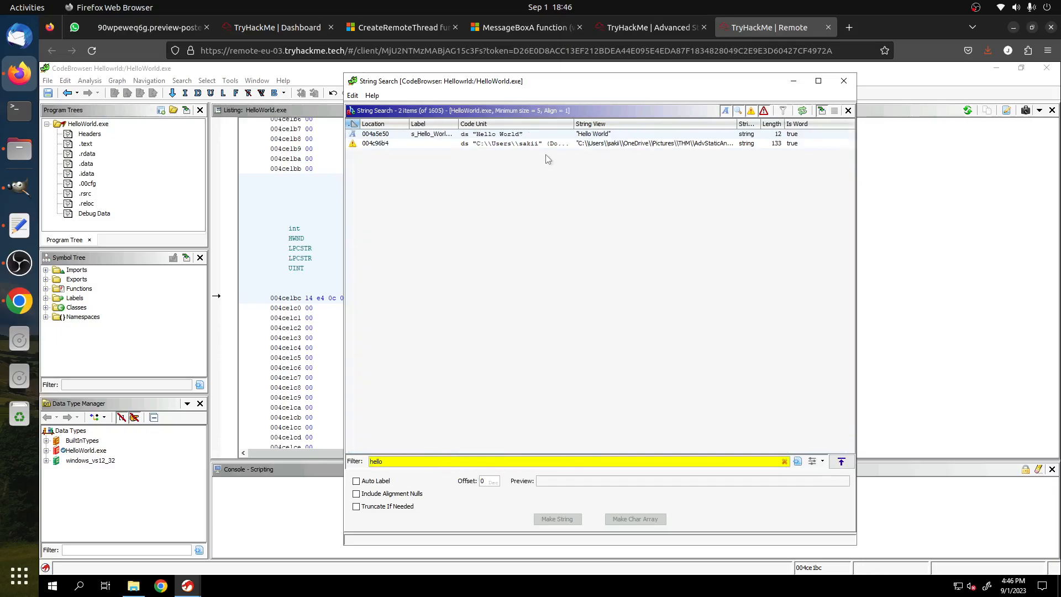
{"action": "left_click", "coordinate": [589, 134]}
{"action": "left_click_drag", "start_coordinate": [589, 80], "coordinate": [719, 343]}
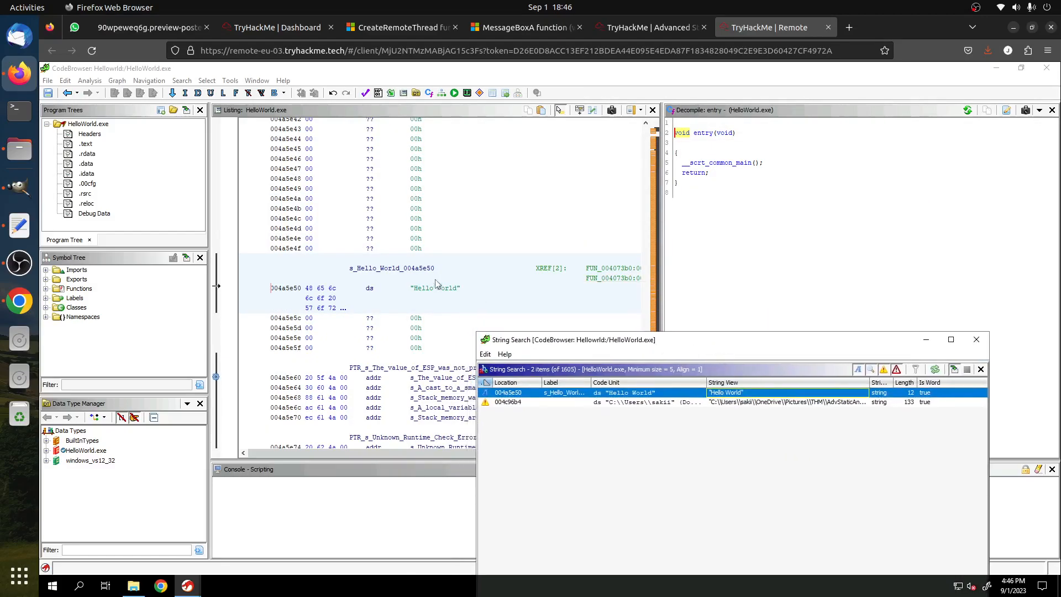
{"action": "left_click", "coordinate": [667, 404]}
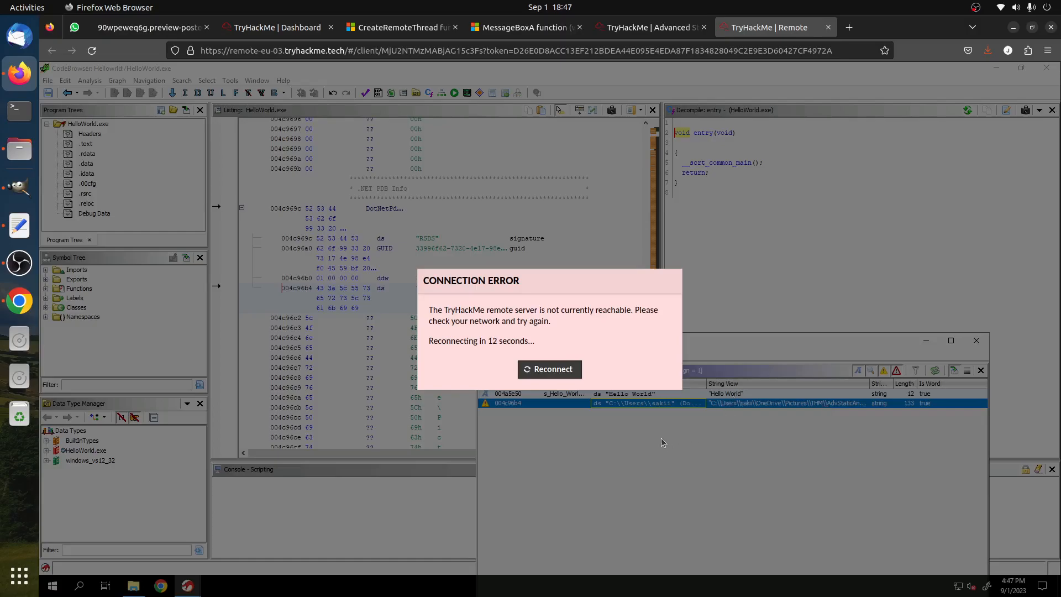
- Reconnect the remote VM session, reread the room's "Hello World" string question, and return to the VM
{"action": "left_click", "coordinate": [548, 375]}
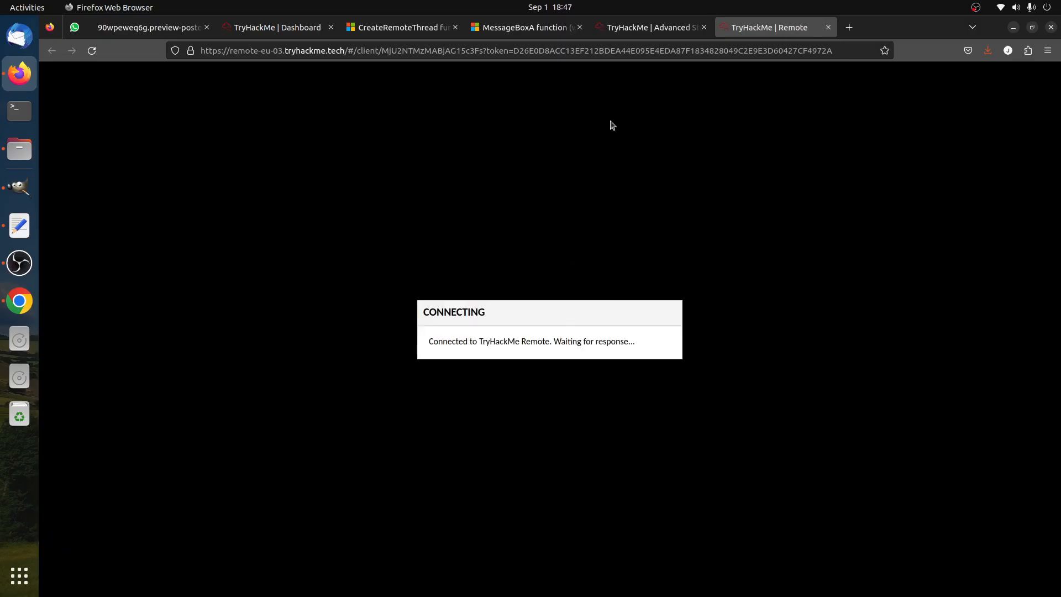
{"action": "left_click", "coordinate": [649, 27]}
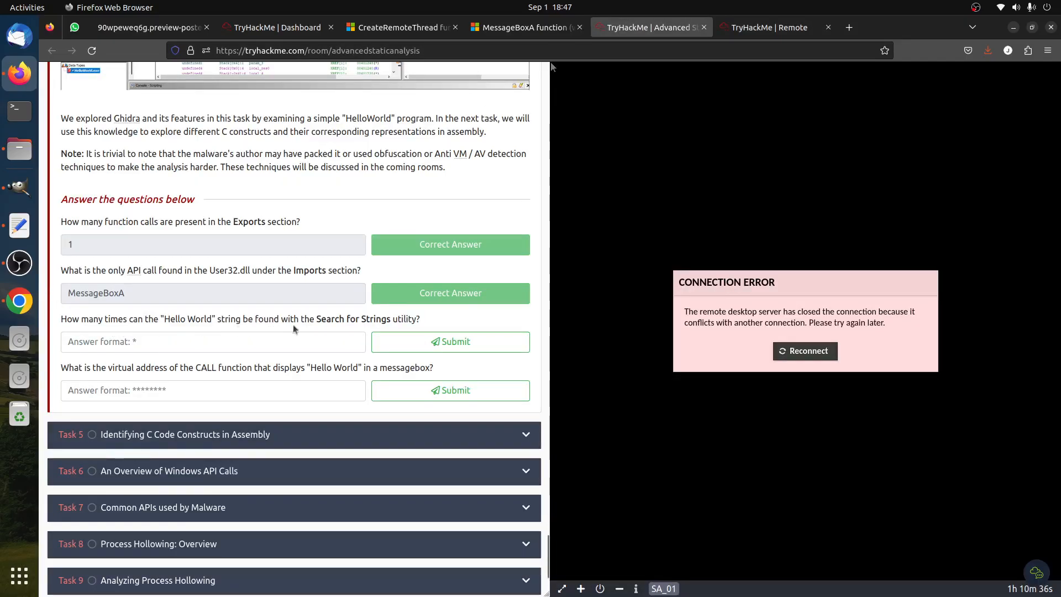
{"action": "left_click_drag", "start_coordinate": [391, 320], "coordinate": [61, 320]}
{"action": "left_click", "coordinate": [261, 312]}
{"action": "left_click", "coordinate": [503, 27]}
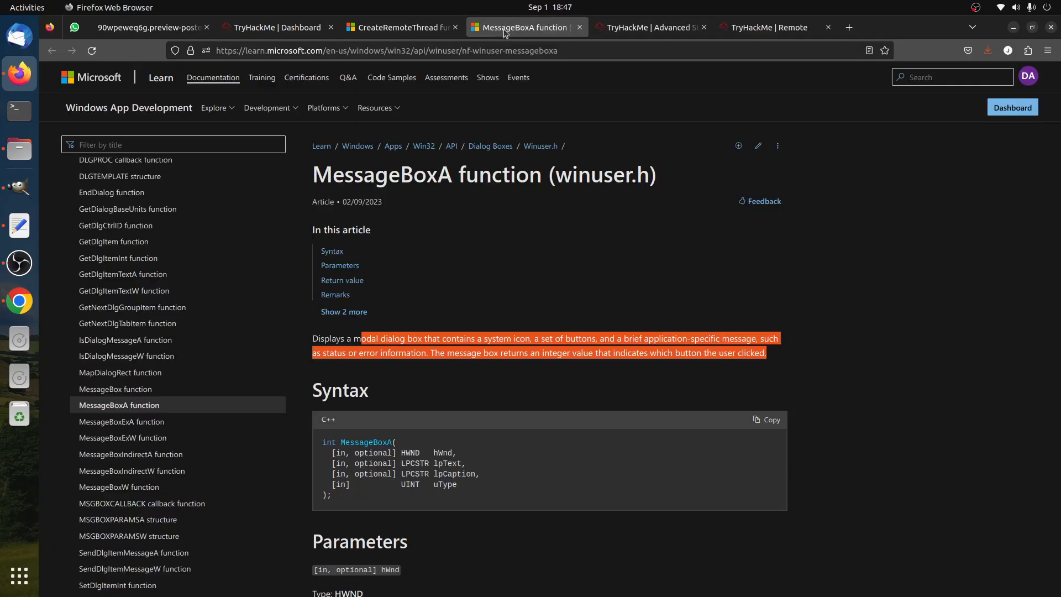
{"action": "left_click", "coordinate": [658, 29]}
{"action": "left_click", "coordinate": [772, 28]}
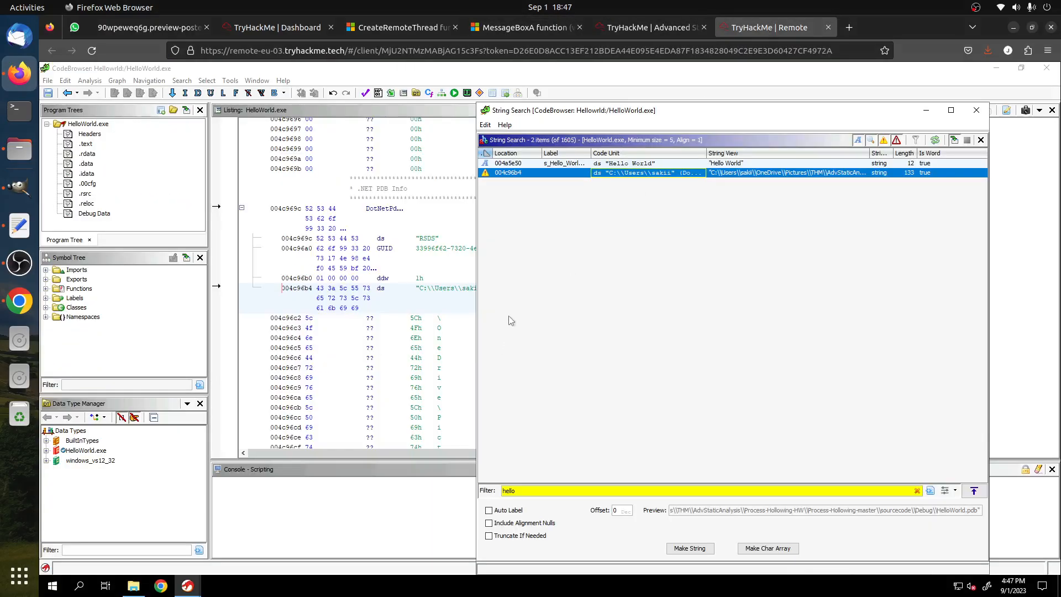
- Compare the "Hello World" string and the C:\\Users path match in the listing, repositioning the String Search window
{"action": "left_click", "coordinate": [570, 165]}
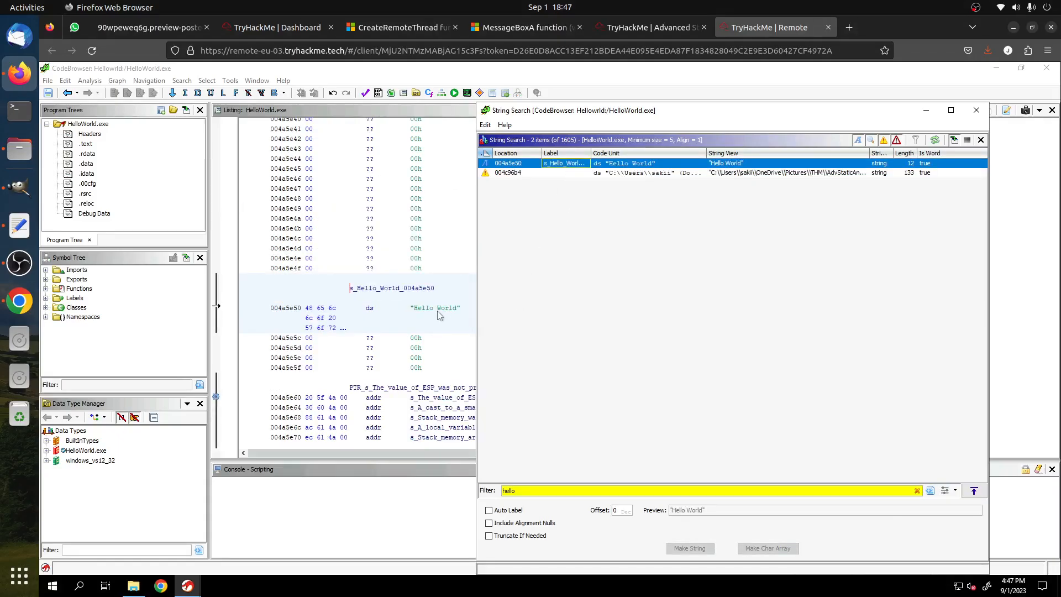
{"action": "left_click", "coordinate": [486, 174]}
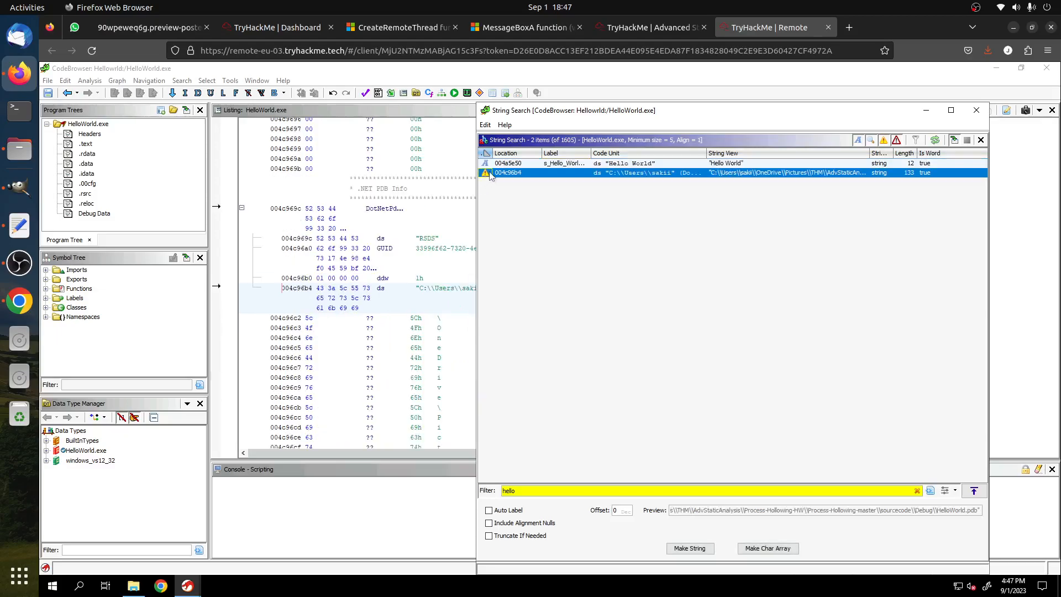
{"action": "left_click_drag", "start_coordinate": [558, 110], "coordinate": [779, 440]}
{"action": "left_click_drag", "start_coordinate": [657, 415], "coordinate": [634, 344]}
{"action": "left_click_drag", "start_coordinate": [513, 357], "coordinate": [601, 138]}
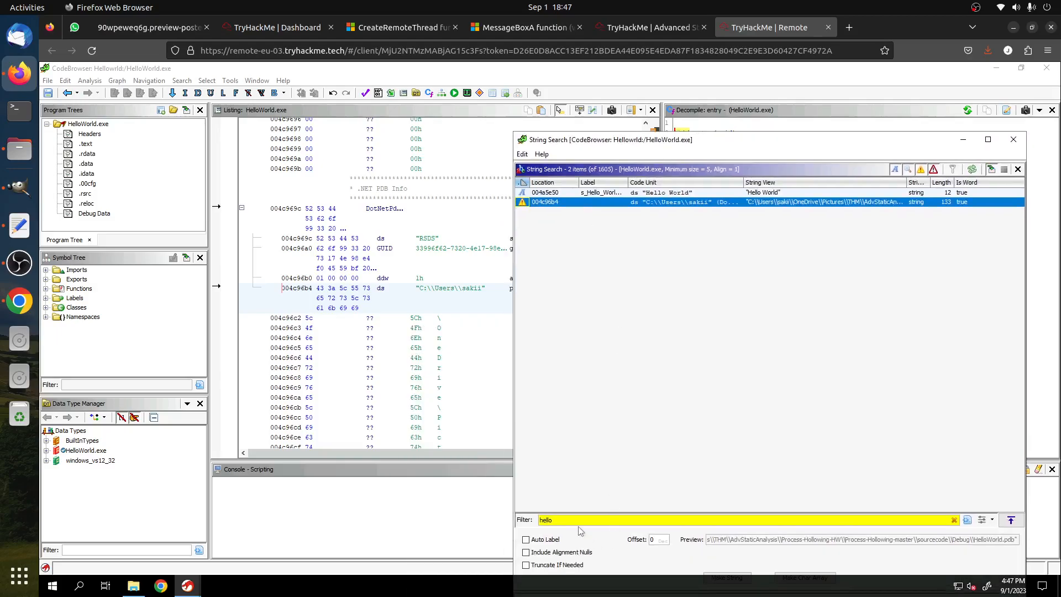
- Narrow the string filter to "hello worl", view the "Hello World" match in the listing, and close the String Search window
{"action": "left_click", "coordinate": [572, 500]}
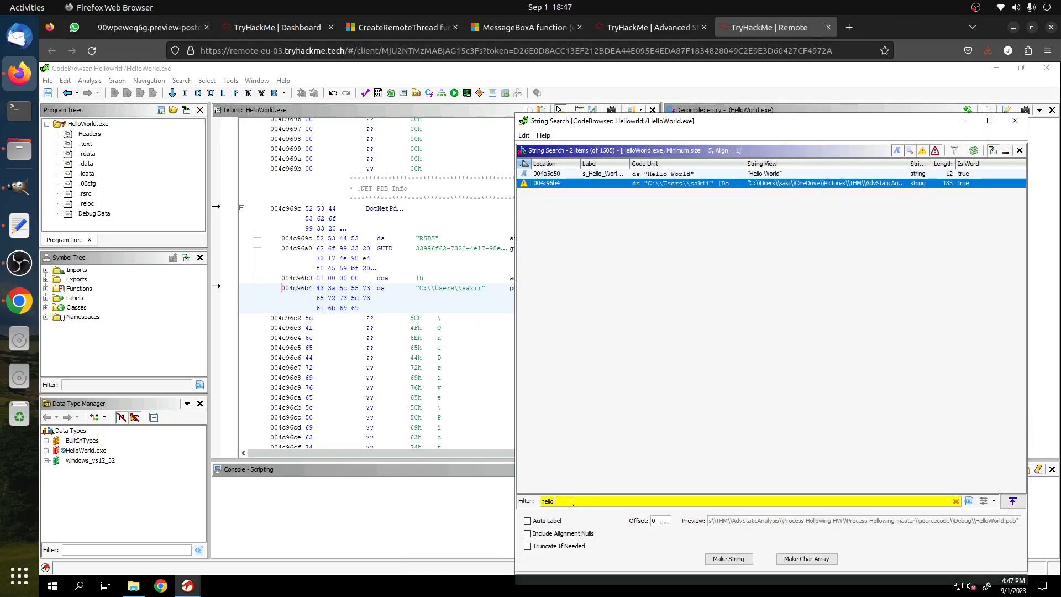
{"action": "type", "text": "worl"}
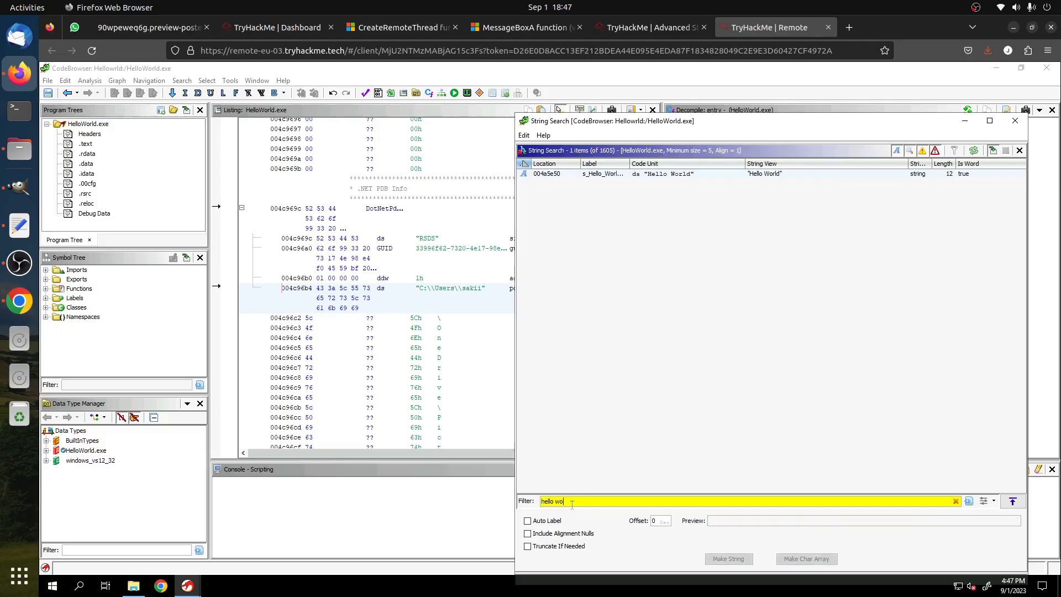
{"action": "left_click", "coordinate": [658, 175]}
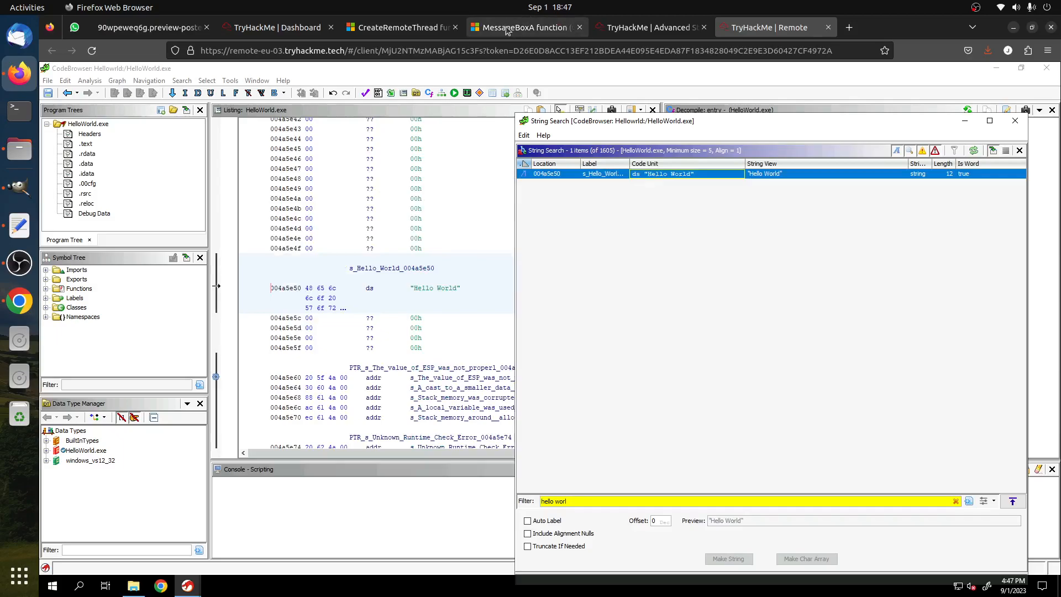
{"action": "left_click", "coordinate": [1016, 124]}
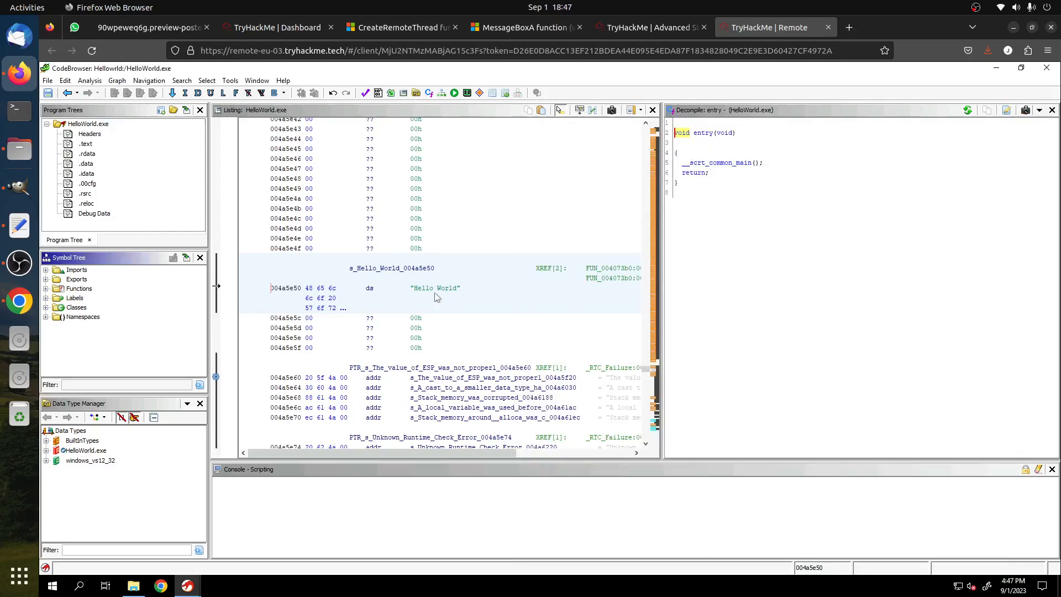
- Submit 1 as the room's answer for how many times the "Hello World" string can be found
{"action": "left_click", "coordinate": [616, 28]}
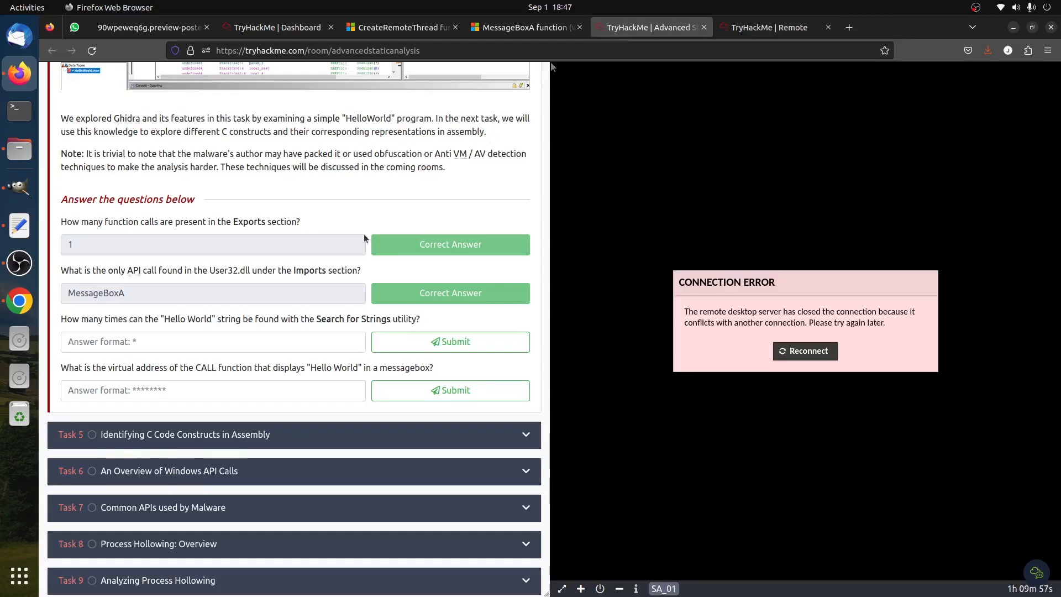
{"action": "left_click", "coordinate": [180, 345]}
{"action": "type", "text": "1"}
{"action": "left_click", "coordinate": [460, 343]}
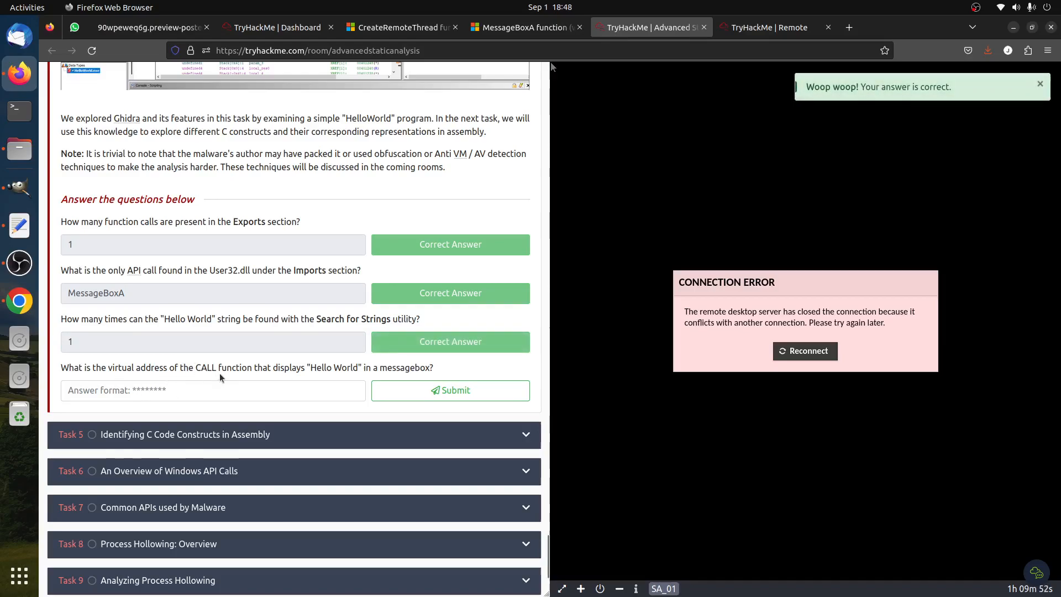
- Read the room's question about the virtual address of the CALL function displaying "Hello World" in a messagebox, and return to the VM
{"action": "left_click_drag", "start_coordinate": [227, 369], "coordinate": [462, 366]}
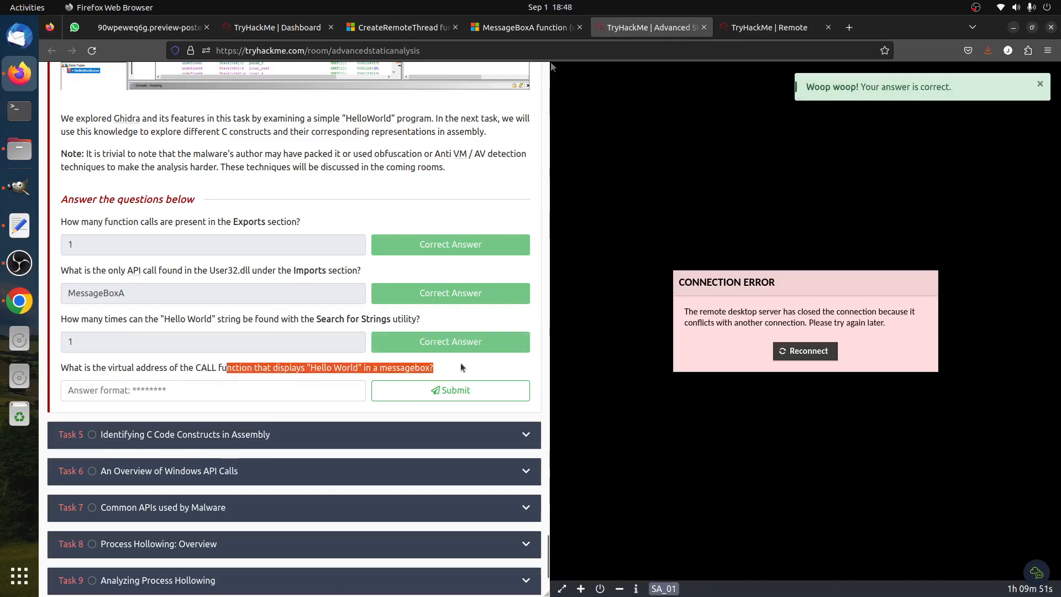
{"action": "left_click", "coordinate": [396, 365]}
{"action": "left_click_drag", "start_coordinate": [373, 368], "coordinate": [439, 370]}
{"action": "double_click", "coordinate": [400, 368]}
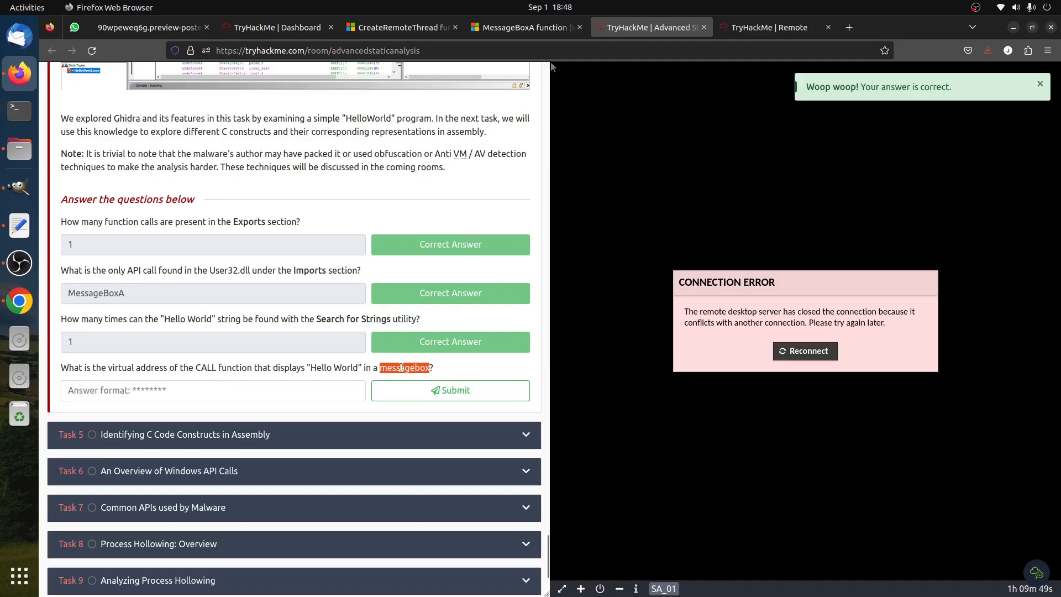
{"action": "left_click", "coordinate": [725, 34]}
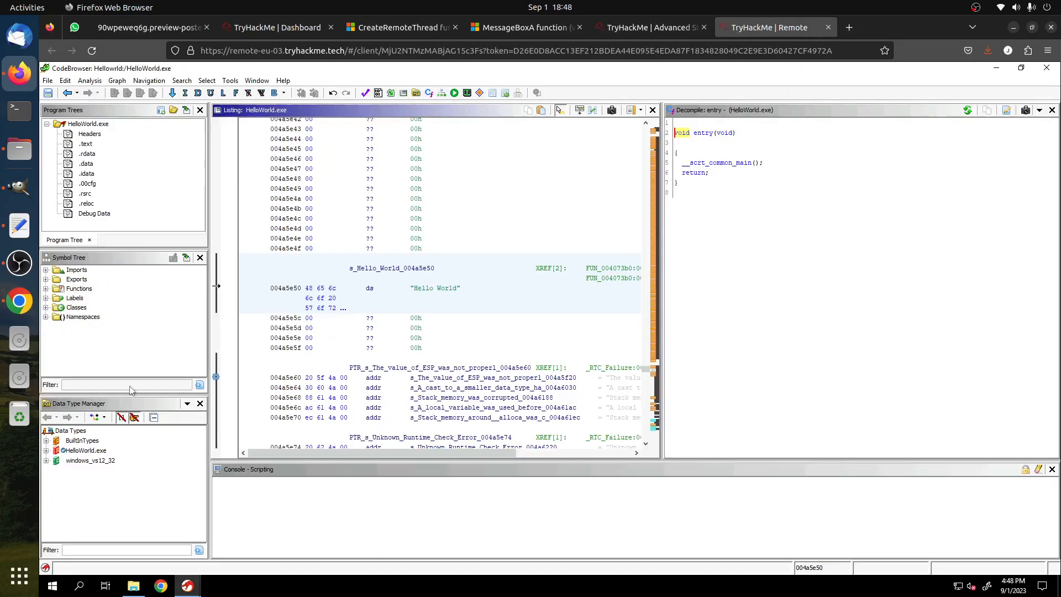
- Expand Exports and Imports in the symbol tree and view MessageBoxA under USER32.DLL in the listing
{"action": "left_click", "coordinate": [46, 279]}
{"action": "left_click", "coordinate": [46, 270]}
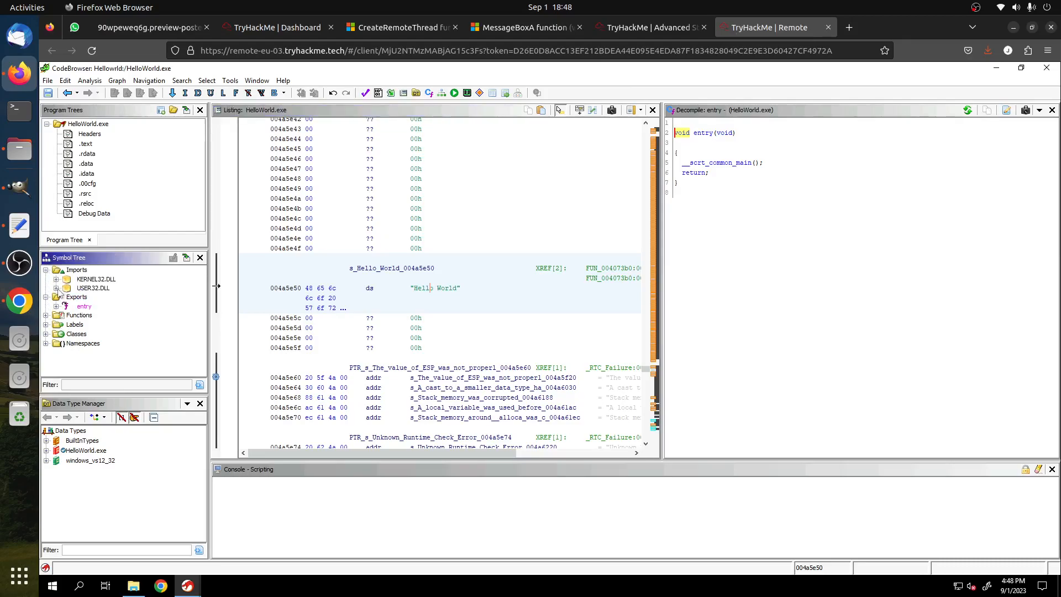
{"action": "left_click", "coordinate": [56, 288]}
{"action": "left_click", "coordinate": [111, 298]}
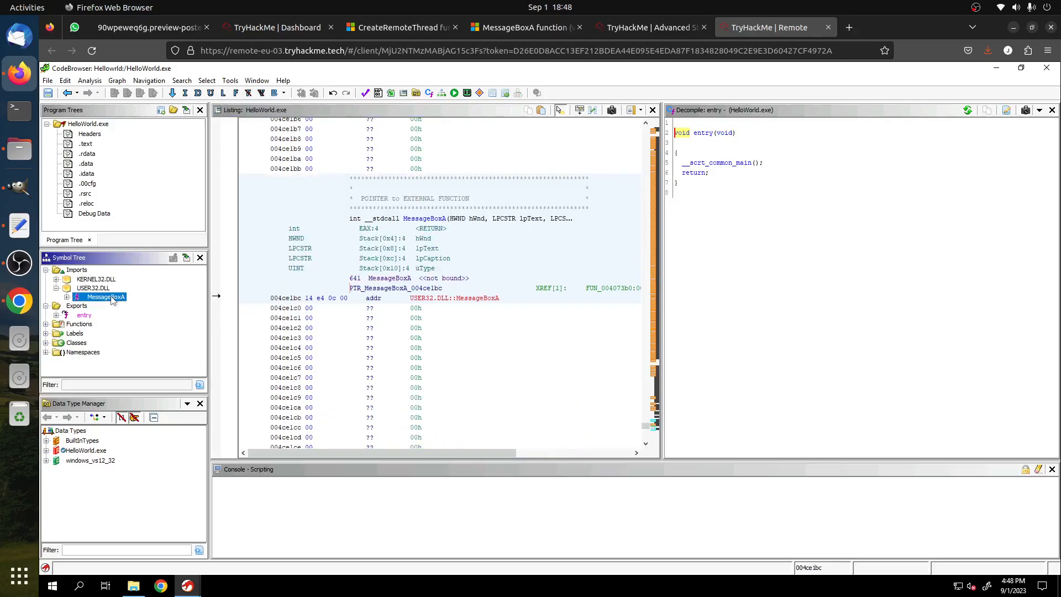
{"action": "left_click", "coordinate": [451, 219]}
{"action": "right_click", "coordinate": [108, 300]}
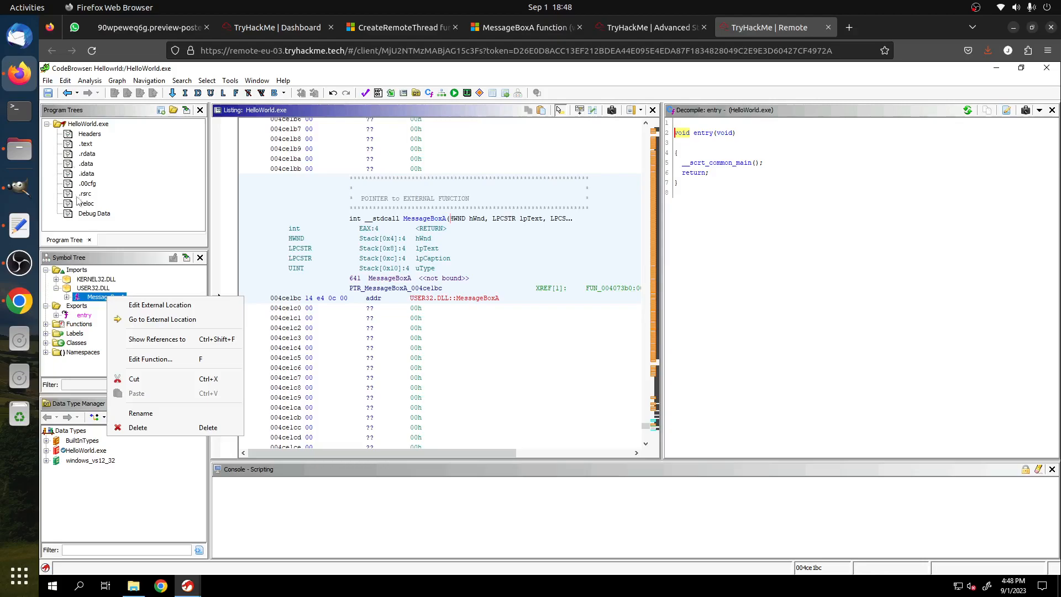
- Open the .text section of HelloWorld.exe in the listing and look through its first functions
{"action": "left_click", "coordinate": [92, 146]}
{"action": "double_click", "coordinate": [93, 147]}
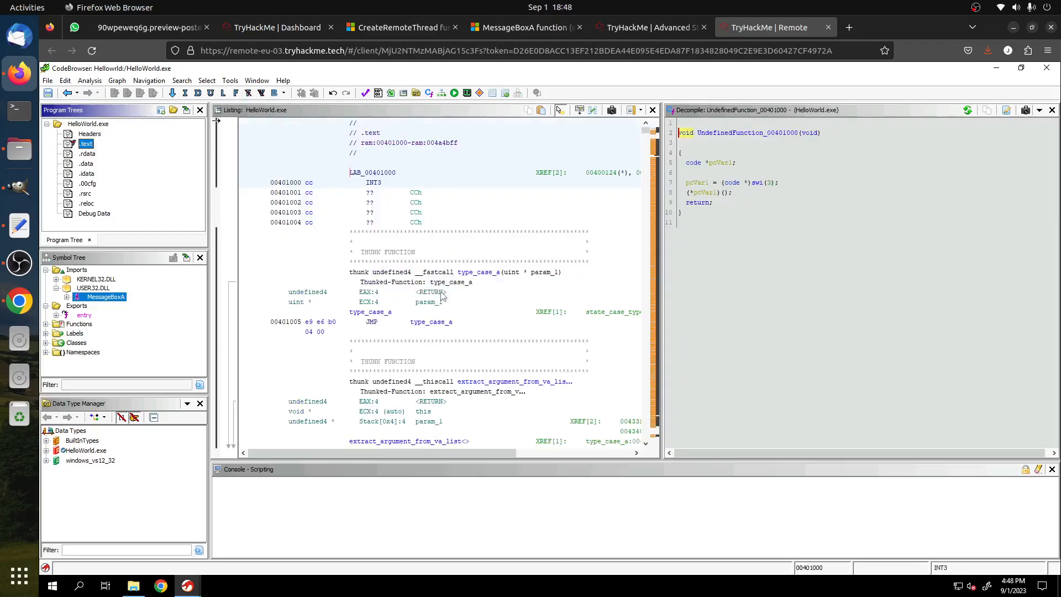
{"action": "scroll", "coordinate": [507, 274], "scroll_direction": "down", "scroll_amount": 4}
{"action": "scroll", "coordinate": [507, 275], "scroll_direction": "down", "scroll_amount": 5}
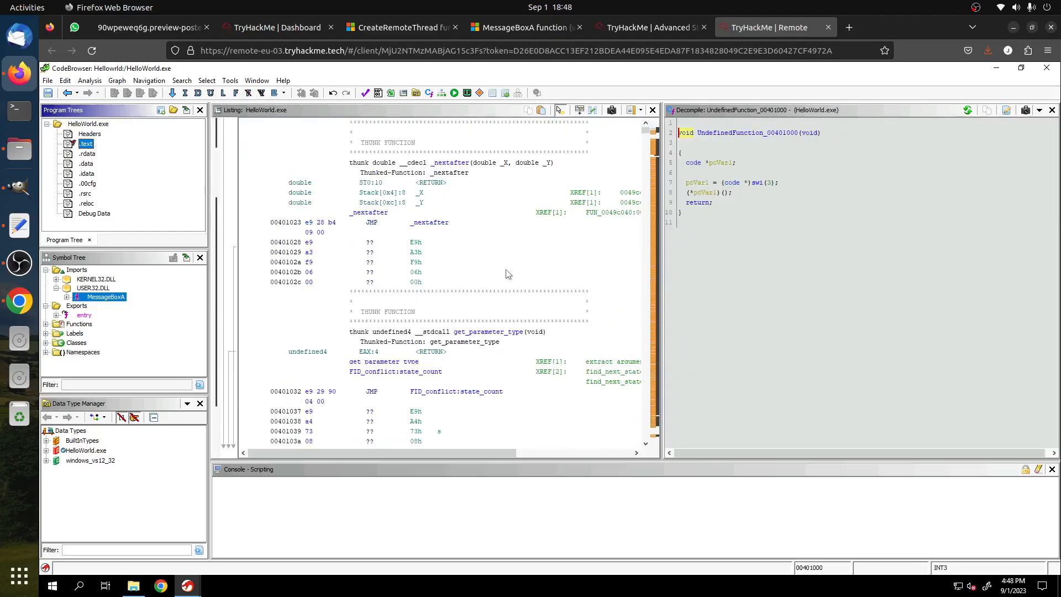
- Switch to the room page and look over its instructions on string search, analysis options and the Ghidra layout
{"action": "left_click", "coordinate": [638, 30]}
{"action": "scroll", "coordinate": [290, 328], "scroll_direction": "up", "scroll_amount": 15}
{"action": "scroll", "coordinate": [298, 328], "scroll_direction": "down", "scroll_amount": 10}
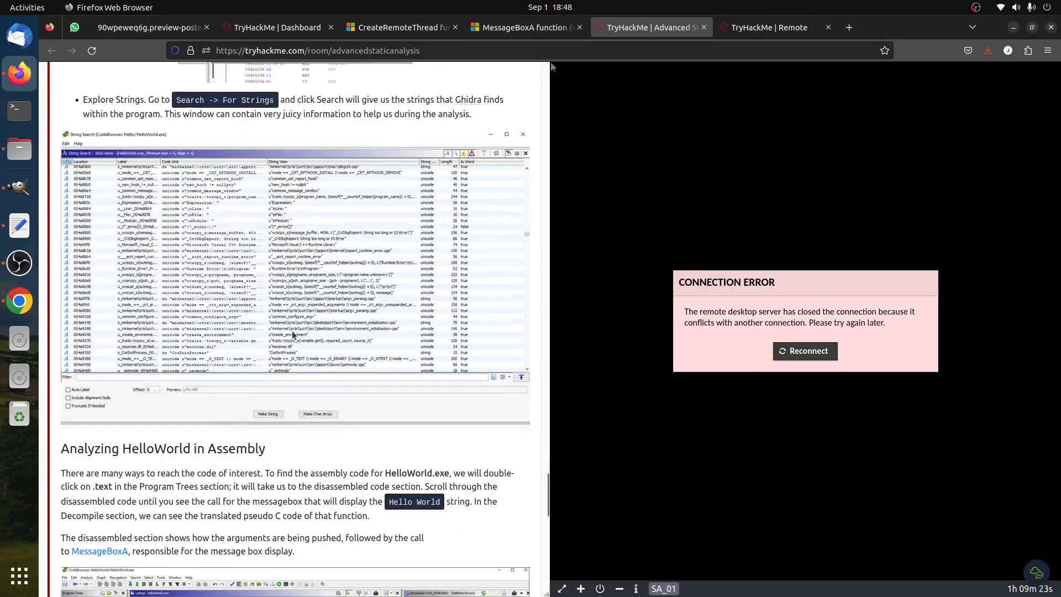
{"action": "scroll", "coordinate": [306, 321], "scroll_direction": "up", "scroll_amount": 20}
{"action": "scroll", "coordinate": [304, 317], "scroll_direction": "up", "scroll_amount": 1}
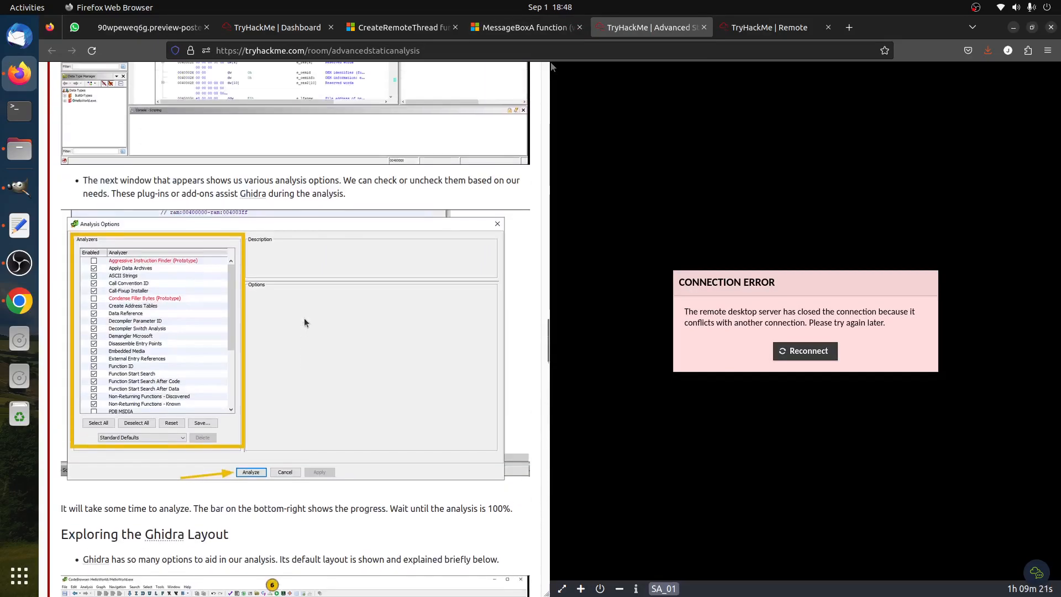
{"action": "scroll", "coordinate": [304, 310], "scroll_direction": "down", "scroll_amount": 9}
{"action": "scroll", "coordinate": [222, 185], "scroll_direction": "up", "scroll_amount": 2}
{"action": "scroll", "coordinate": [120, 183], "scroll_direction": "up", "scroll_amount": 1}
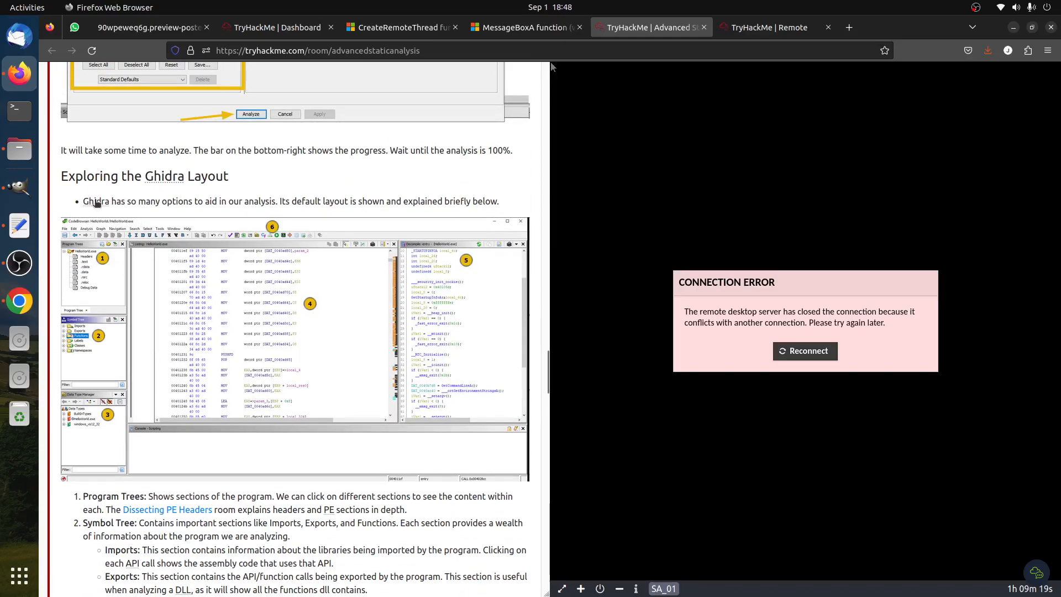
- Read the room's "Analyzing HelloWorld in Assembly" section on finding the messagebox call from .text, and return to the VM
{"action": "scroll", "coordinate": [261, 274], "scroll_direction": "down", "scroll_amount": 9}
{"action": "scroll", "coordinate": [264, 287], "scroll_direction": "down", "scroll_amount": 20}
{"action": "scroll", "coordinate": [285, 277], "scroll_direction": "up", "scroll_amount": 4}
{"action": "left_click_drag", "start_coordinate": [88, 221], "coordinate": [241, 235]}
{"action": "left_click", "coordinate": [240, 234]}
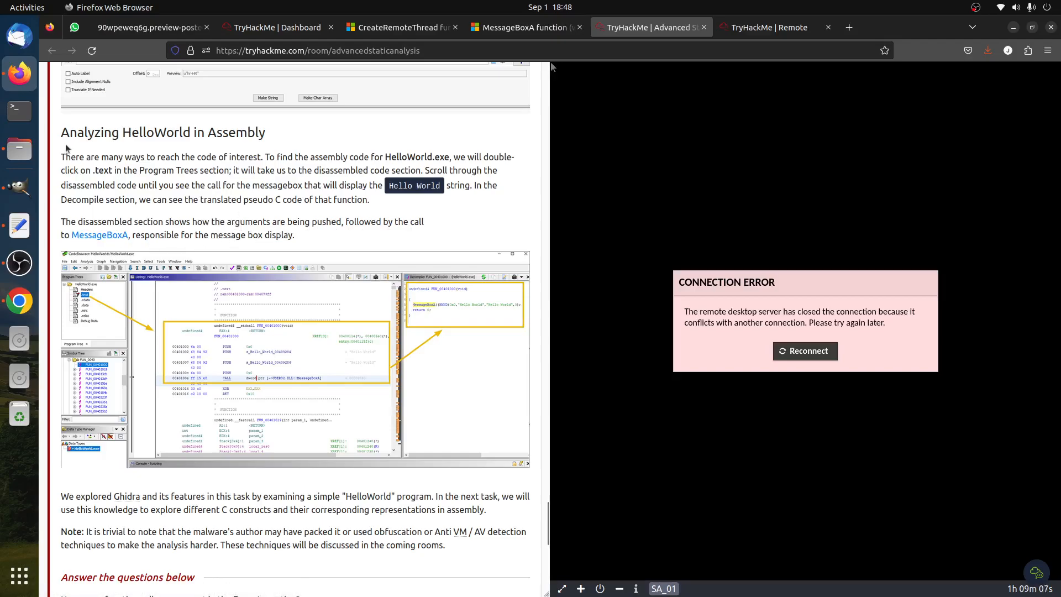
{"action": "left_click_drag", "start_coordinate": [93, 170], "coordinate": [124, 170]}
{"action": "left_click_drag", "start_coordinate": [370, 173], "coordinate": [307, 189]}
{"action": "left_click", "coordinate": [320, 191]}
{"action": "key", "text": "ctrl+Tab"}
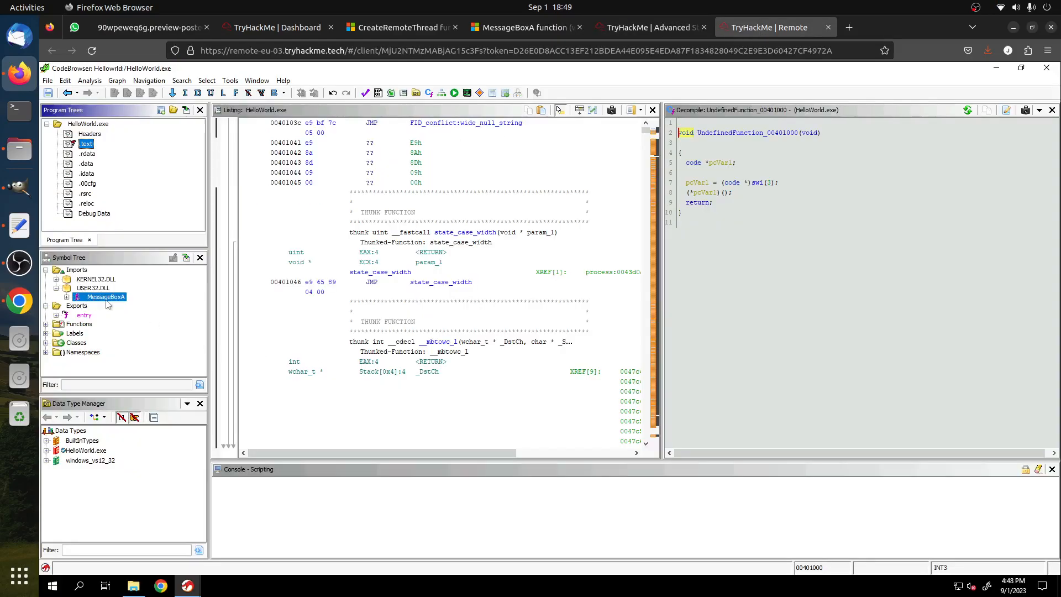
- Look through the .text disassembly for the call to the messagebox that displays "Hello World"
{"action": "scroll", "coordinate": [492, 284], "scroll_direction": "down", "scroll_amount": 10}
{"action": "scroll", "coordinate": [442, 341], "scroll_direction": "down", "scroll_amount": 10}
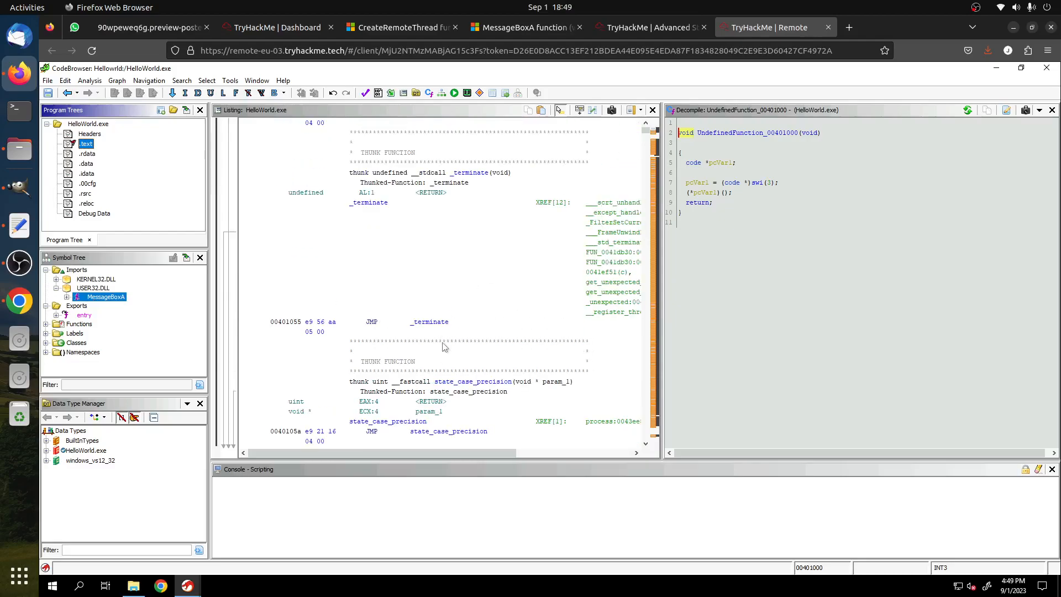
{"action": "scroll", "coordinate": [445, 347], "scroll_direction": "down", "scroll_amount": 10}
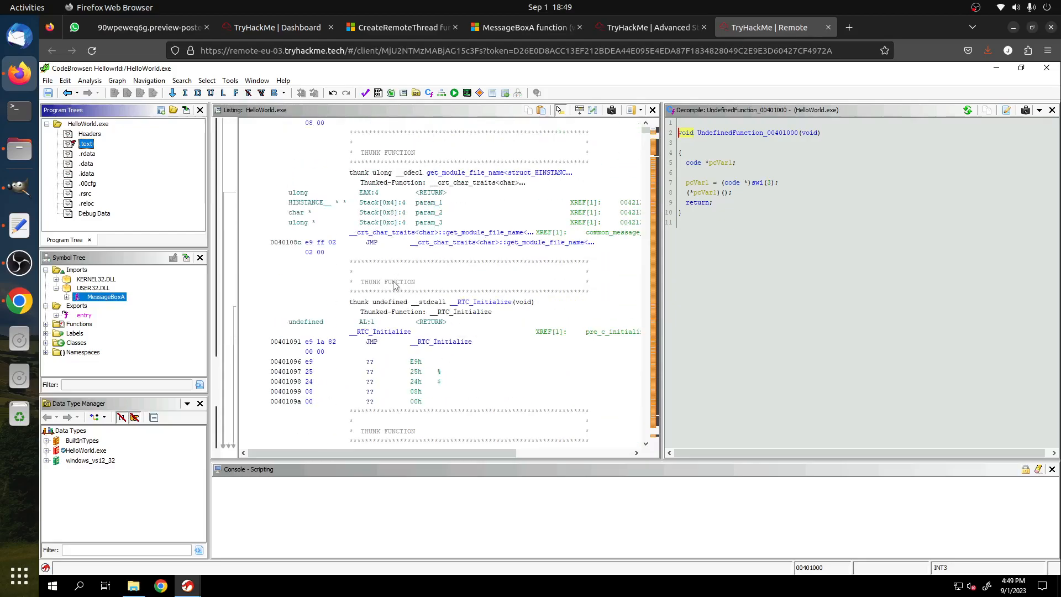
{"action": "scroll", "coordinate": [393, 286], "scroll_direction": "down", "scroll_amount": 11}
{"action": "left_click", "coordinate": [399, 308]}
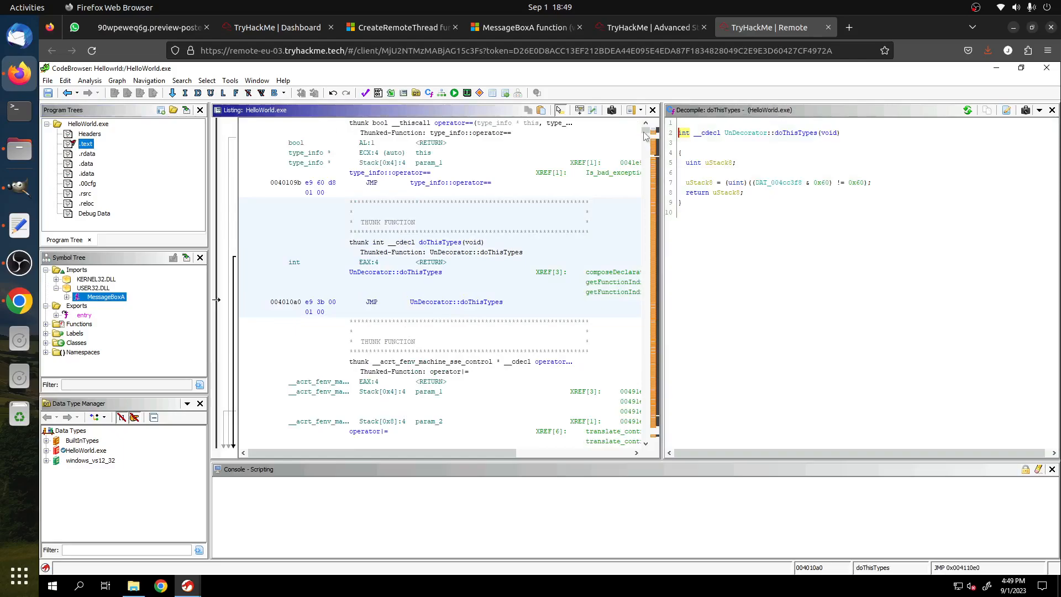
{"action": "scroll", "coordinate": [641, 148], "scroll_direction": "down", "scroll_amount": 13}
{"action": "left_click", "coordinate": [644, 153]}
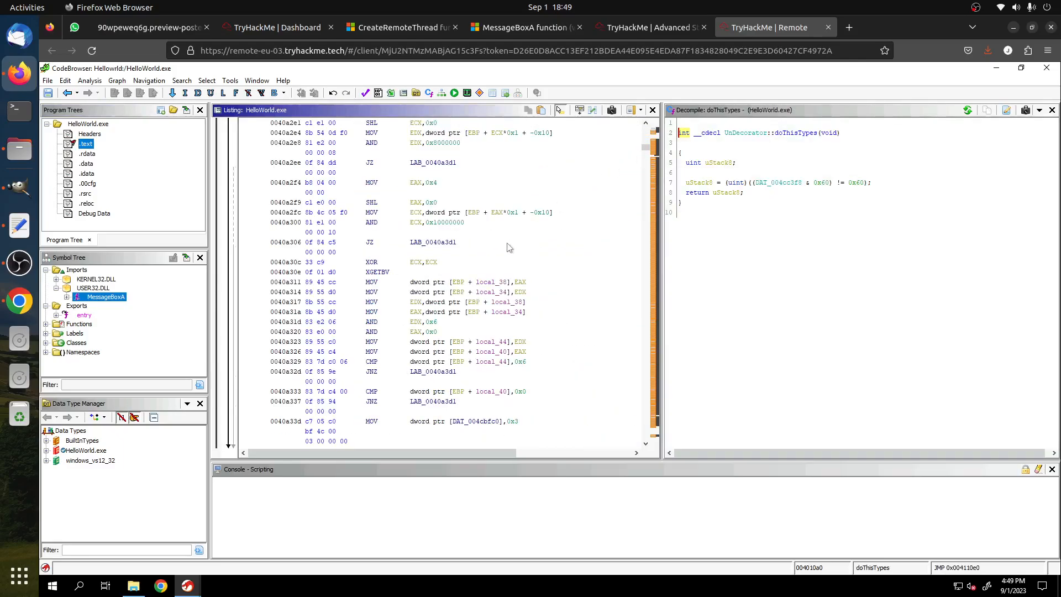
{"action": "scroll", "coordinate": [498, 233], "scroll_direction": "up", "scroll_amount": 10}
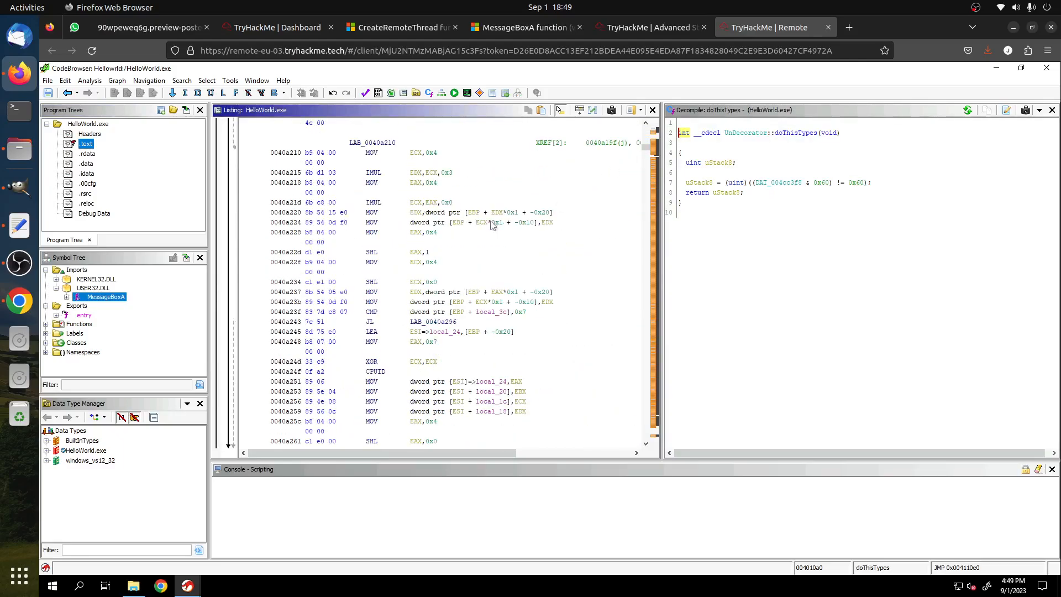
{"action": "scroll", "coordinate": [491, 225], "scroll_direction": "up", "scroll_amount": 6}
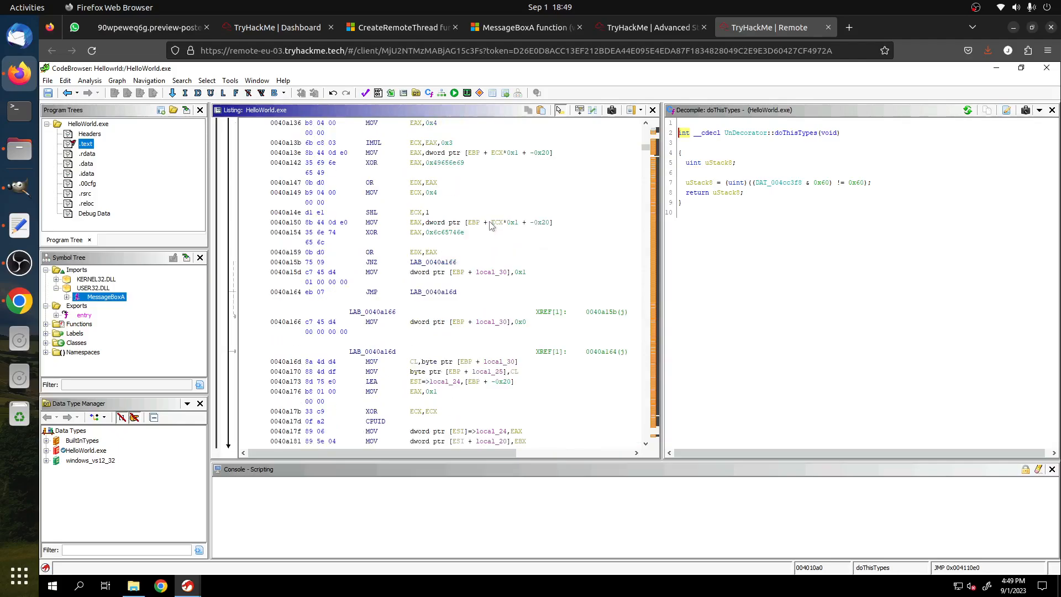
{"action": "scroll", "coordinate": [490, 236], "scroll_direction": "down", "scroll_amount": 4}
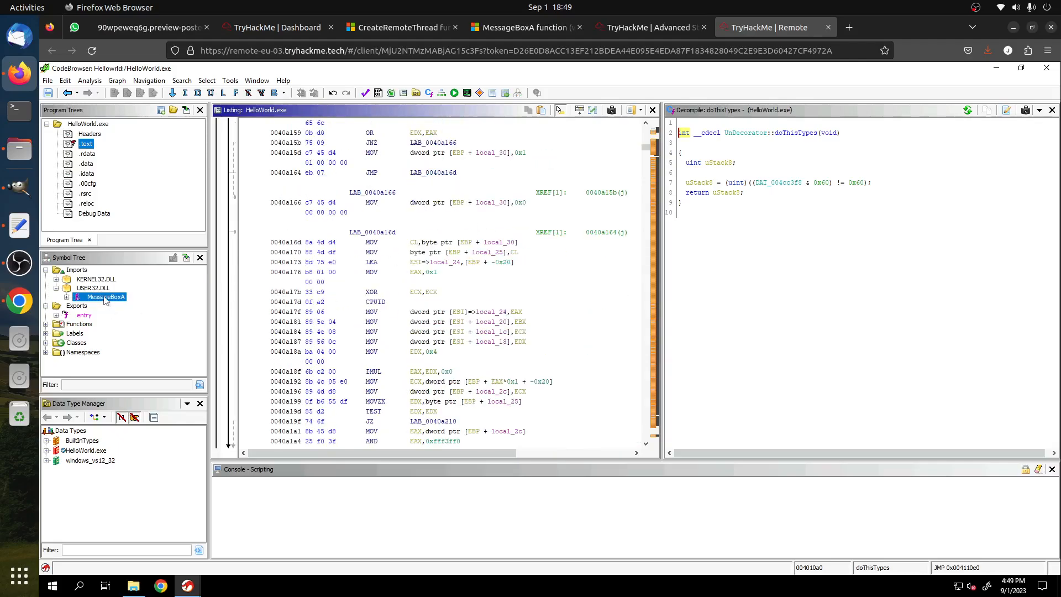
- Show the references to MessageBoxA, move the results window off the listing, and go to the CALL reference at 004073d7
{"action": "right_click", "coordinate": [105, 299]}
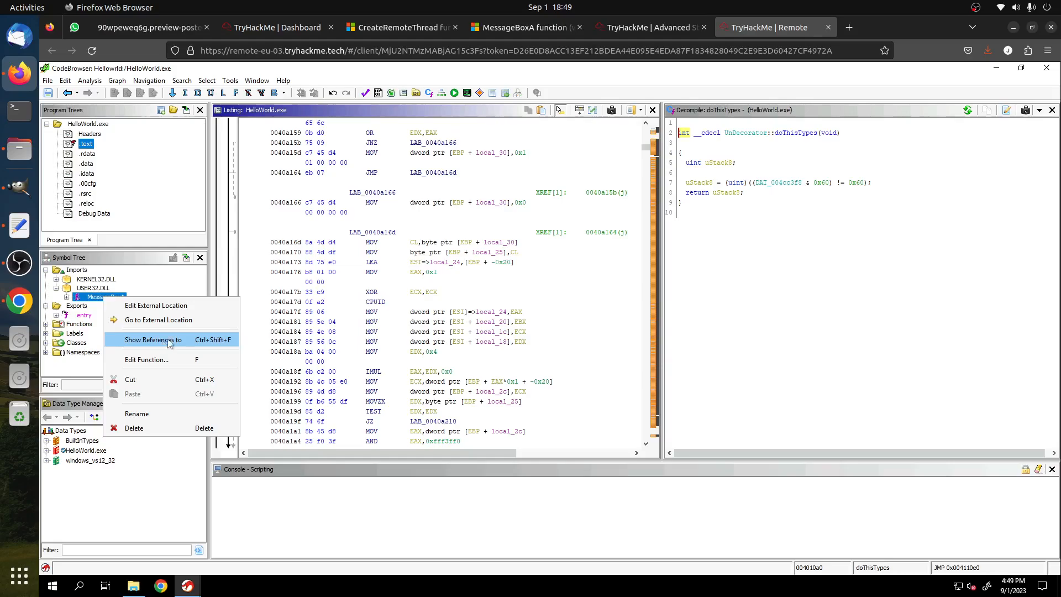
{"action": "left_click", "coordinate": [161, 340]}
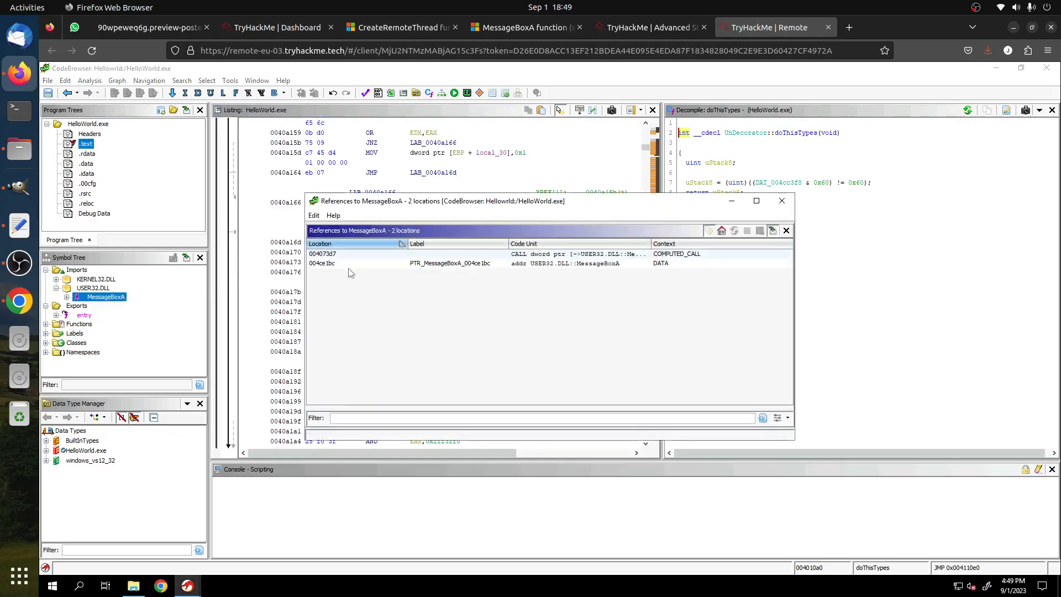
{"action": "left_click", "coordinate": [343, 255]}
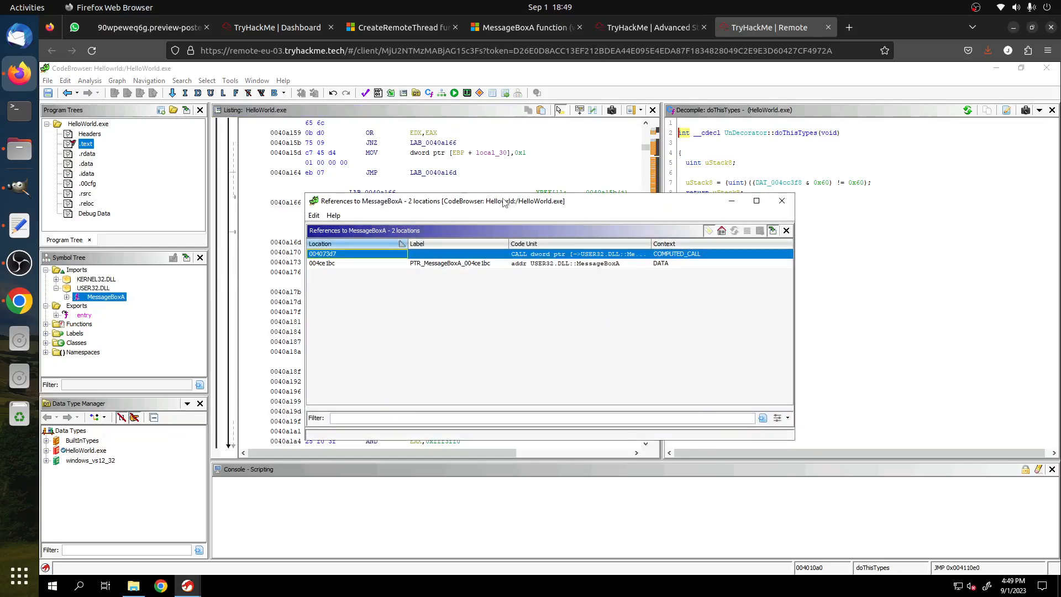
{"action": "left_click_drag", "start_coordinate": [504, 202], "coordinate": [509, 233]}
{"action": "left_click_drag", "start_coordinate": [541, 378], "coordinate": [526, 382]}
{"action": "left_click", "coordinate": [495, 452]}
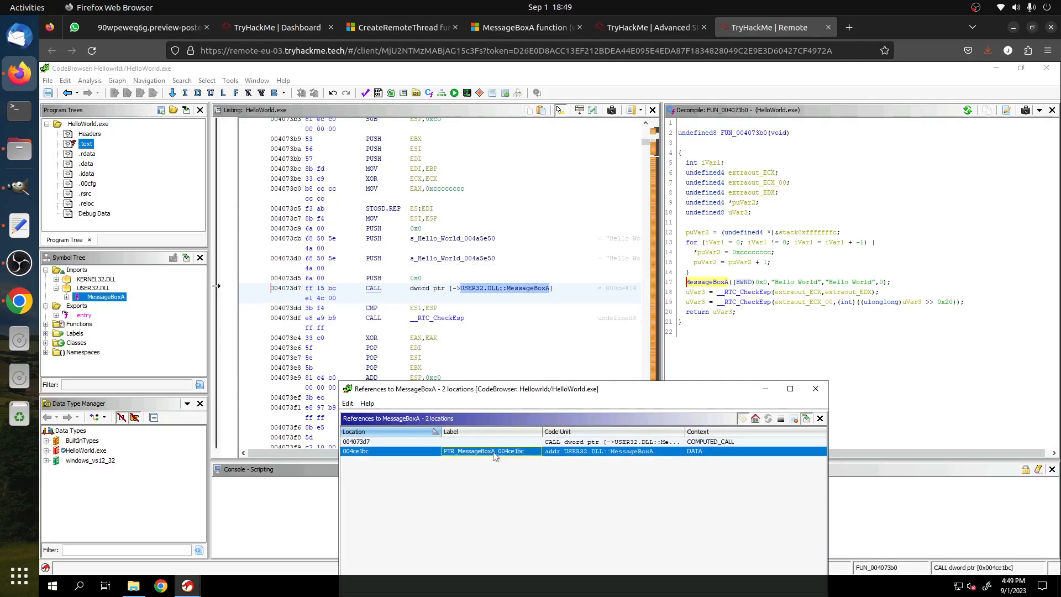
{"action": "left_click", "coordinate": [395, 441]}
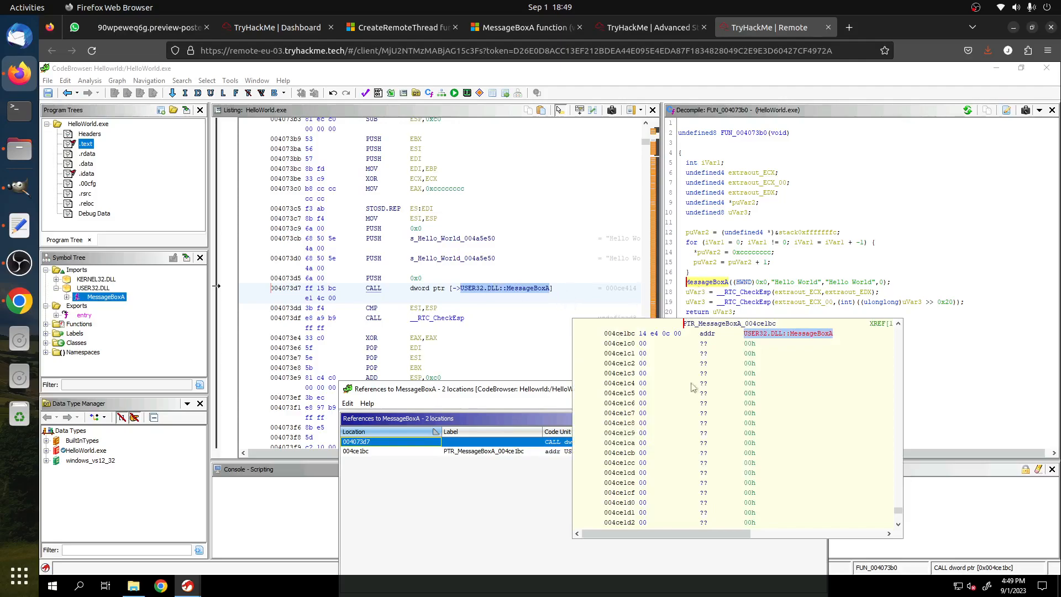
- Inspect the arguments of the decompiled MessageBoxA call, including "Hello World", and close the references window
{"action": "left_click", "coordinate": [743, 282]}
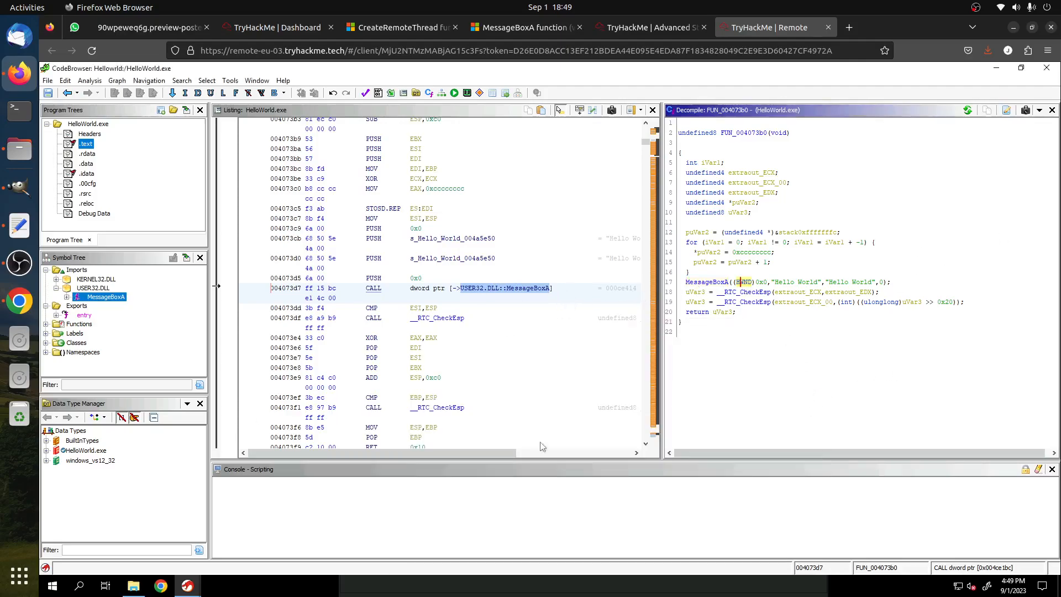
{"action": "mouse_move", "coordinate": [191, 588]}
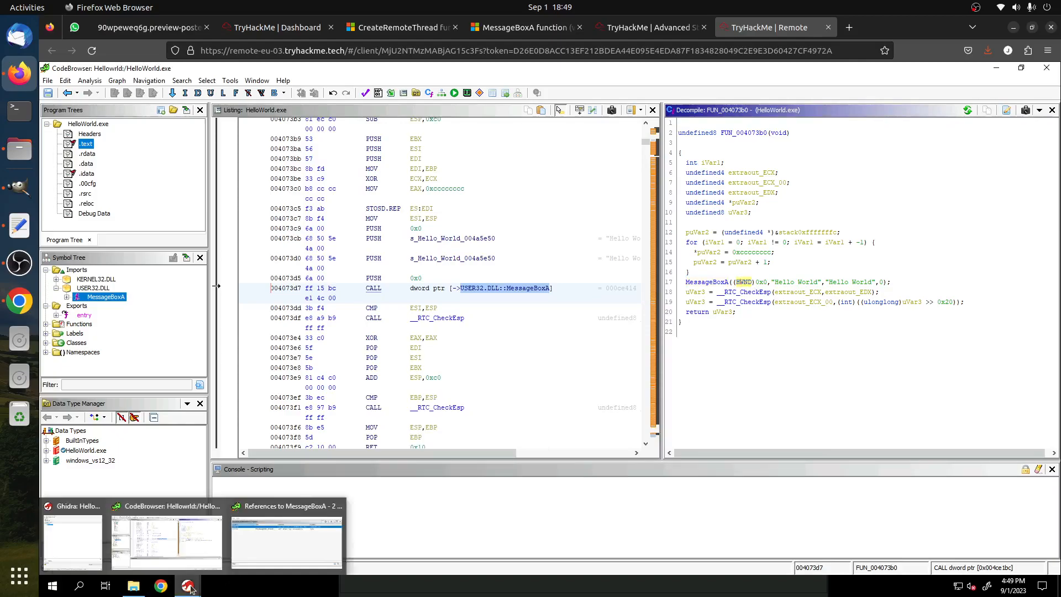
{"action": "left_click", "coordinate": [319, 550]}
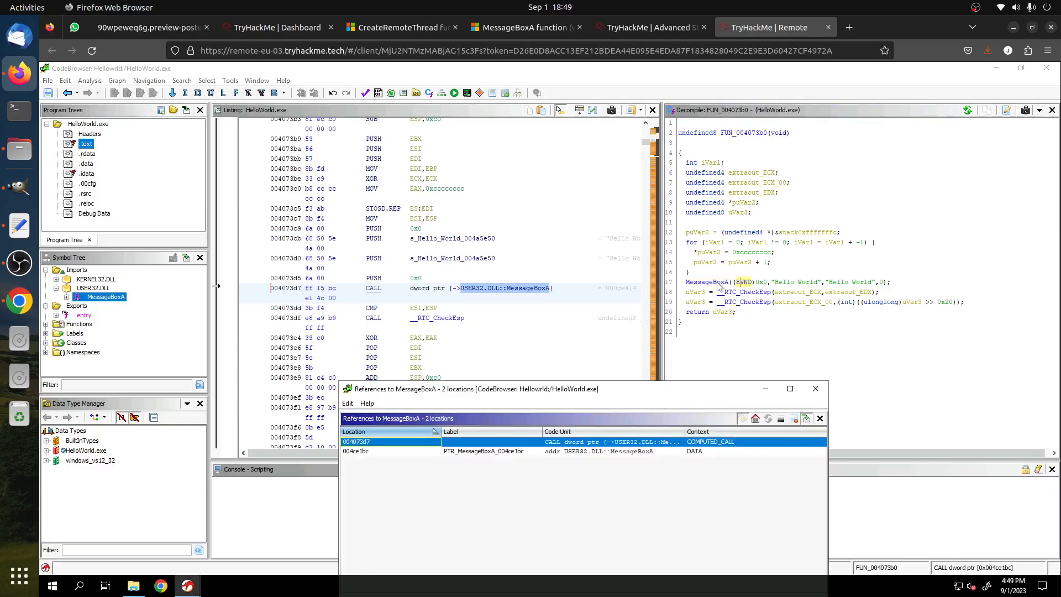
{"action": "left_click", "coordinate": [816, 388]}
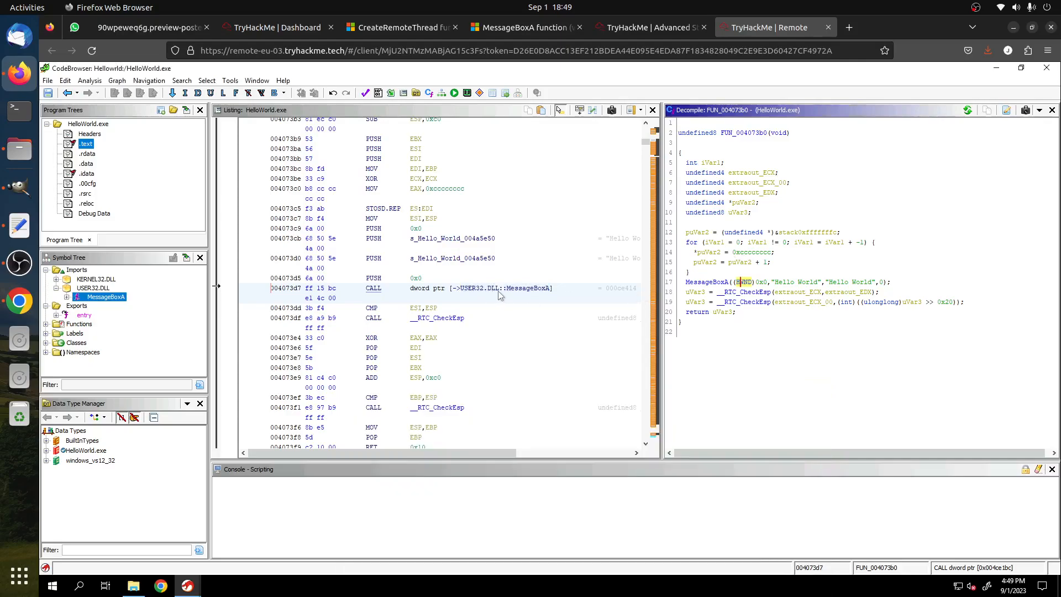
{"action": "left_click", "coordinate": [801, 283]}
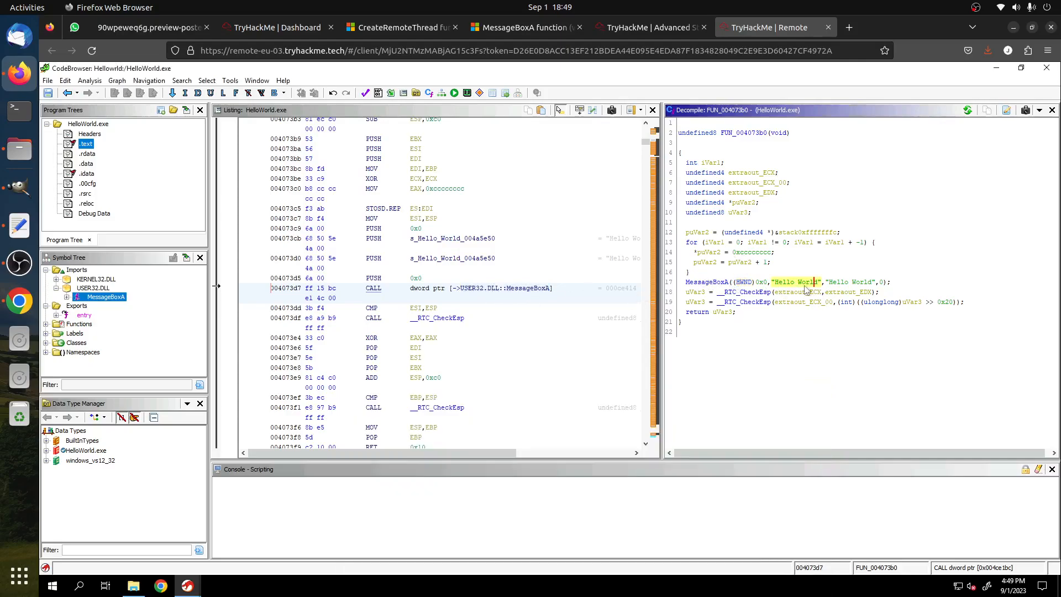
- Go back to the room page and reread the question about the CALL function's virtual address
{"action": "left_click", "coordinate": [646, 30]}
{"action": "scroll", "coordinate": [210, 418], "scroll_direction": "down", "scroll_amount": 10}
{"action": "scroll", "coordinate": [62, 353], "scroll_direction": "up", "scroll_amount": 3}
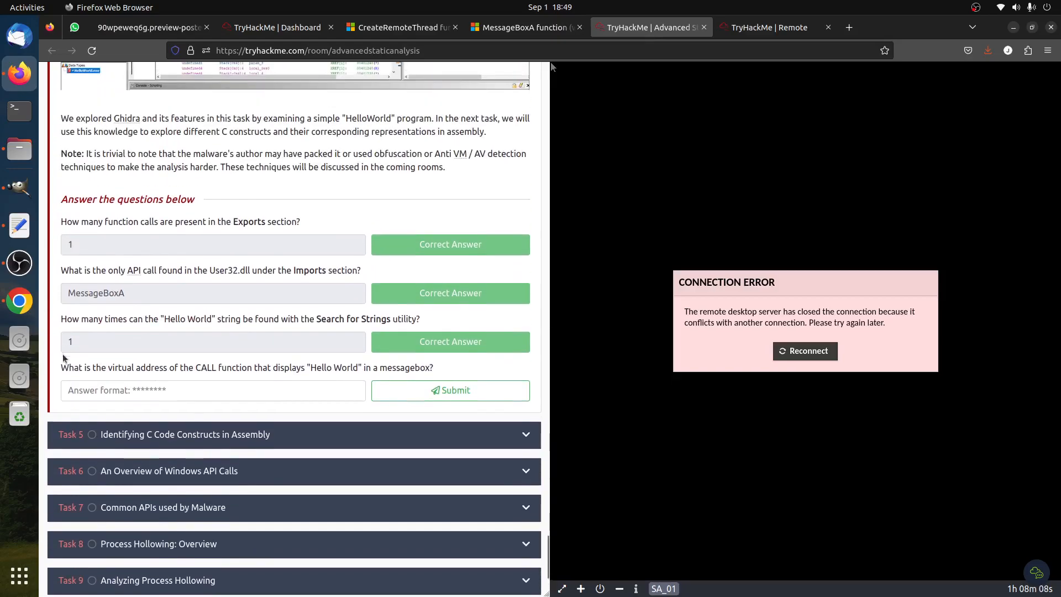
{"action": "left_click_drag", "start_coordinate": [182, 367], "coordinate": [458, 367]}
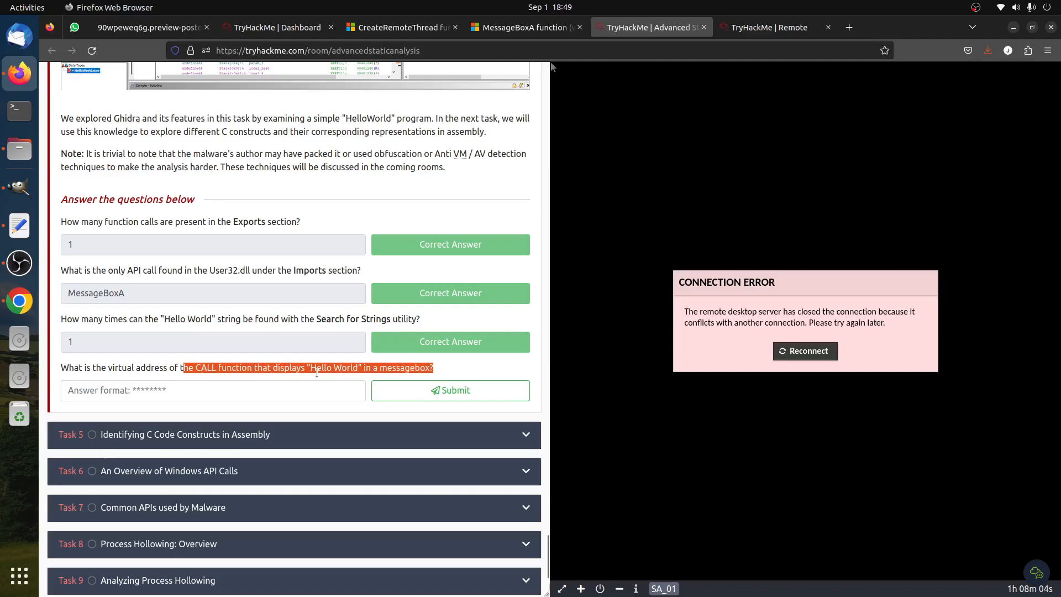
{"action": "left_click", "coordinate": [338, 370]}
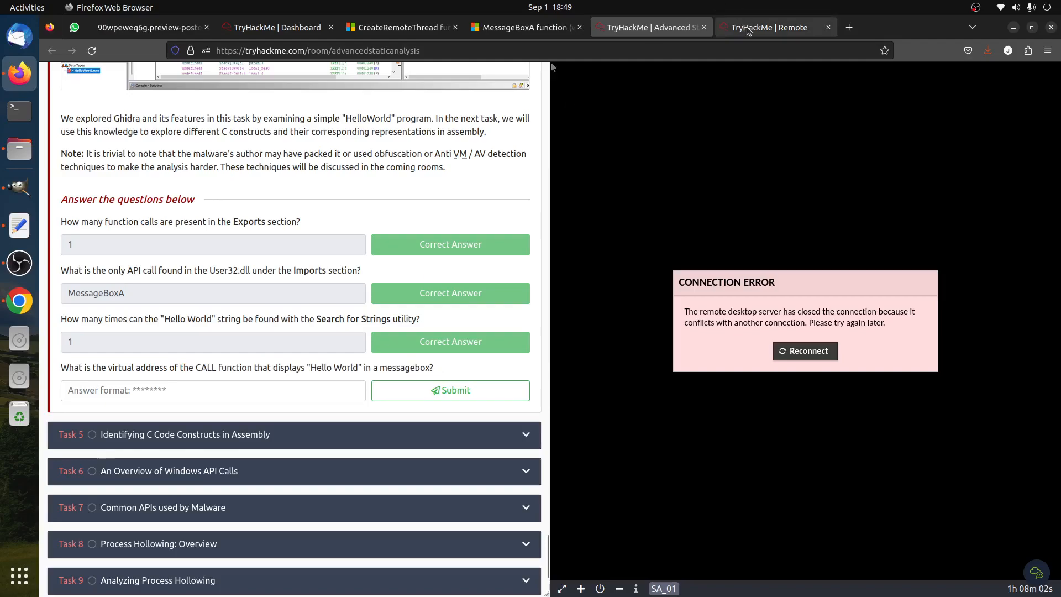
- Return to the VM and match the decompiled MessageBoxA call to its CALL instruction in the listing
{"action": "left_click", "coordinate": [740, 26]}
{"action": "left_click", "coordinate": [712, 283]}
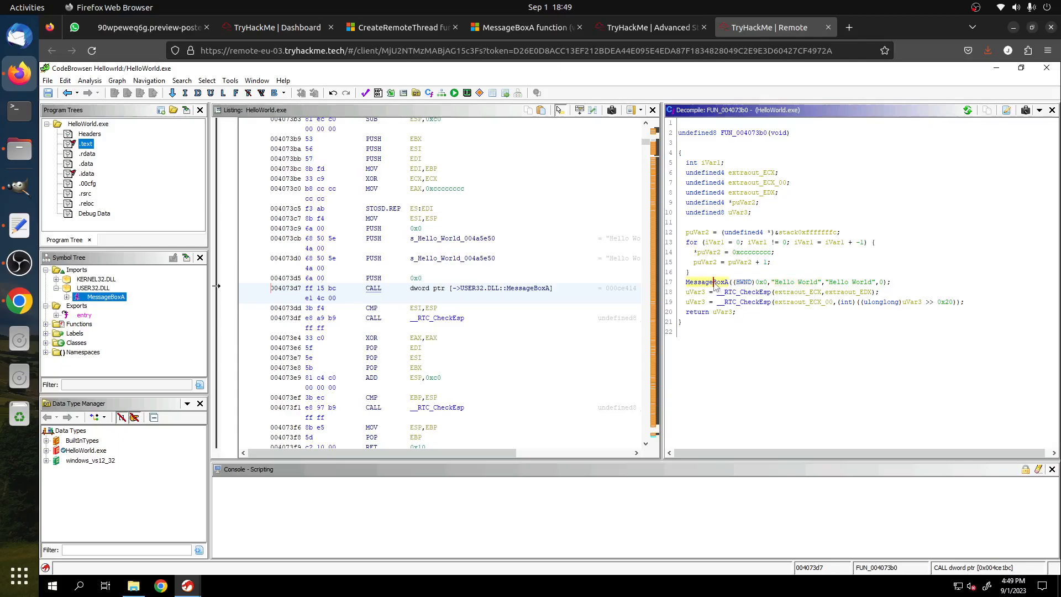
{"action": "left_click", "coordinate": [374, 293]}
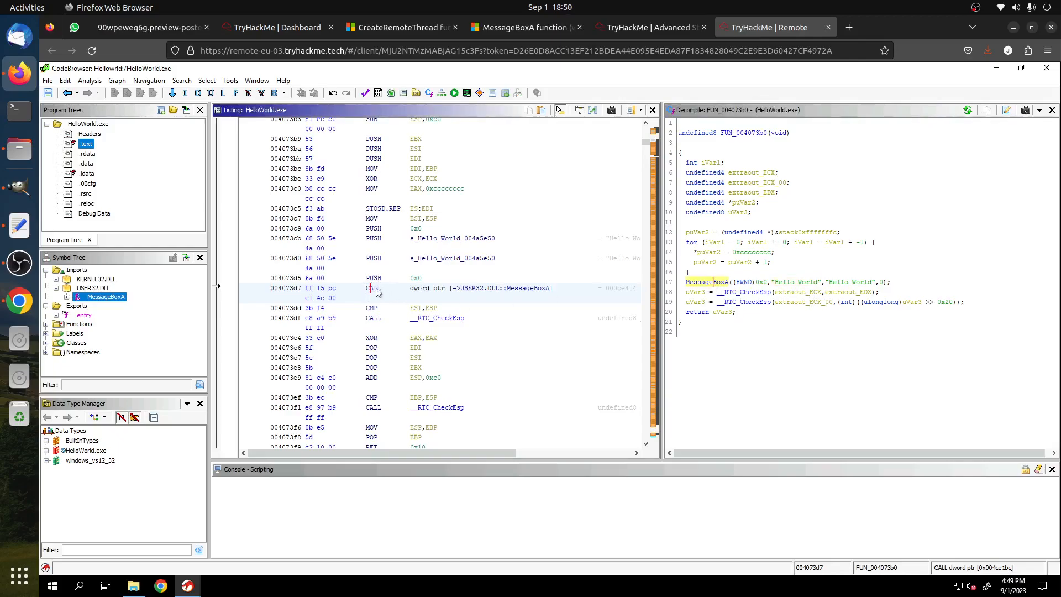
- Locate the virtual address beside the MessageBoxA CALL instruction in the listing
{"action": "left_click", "coordinate": [288, 290]}
{"action": "left_click", "coordinate": [271, 289]}
{"action": "left_click_drag", "start_coordinate": [297, 289], "coordinate": [301, 289]}
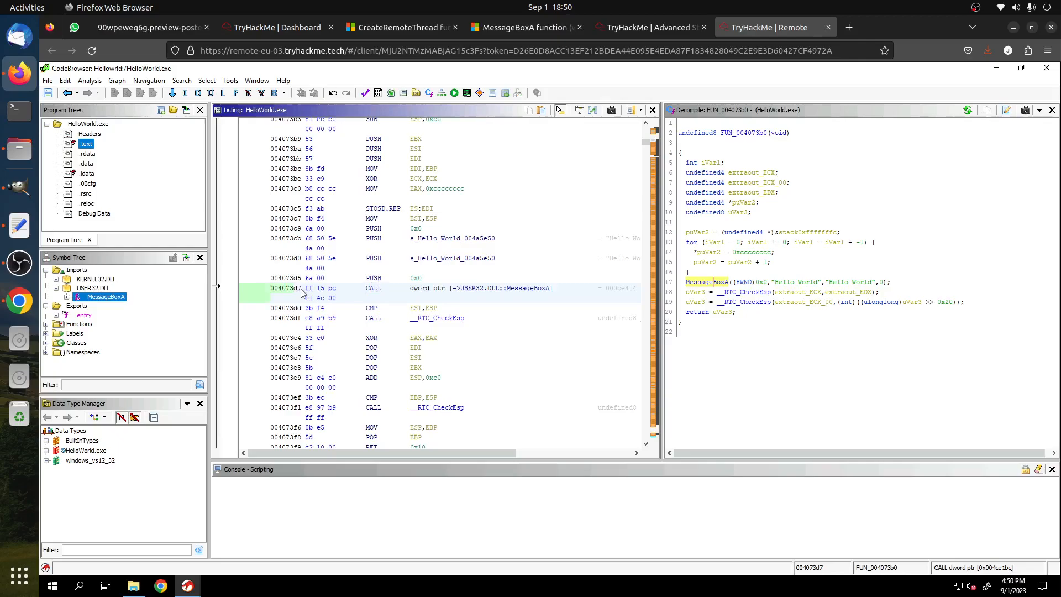
{"action": "left_click", "coordinate": [290, 293]}
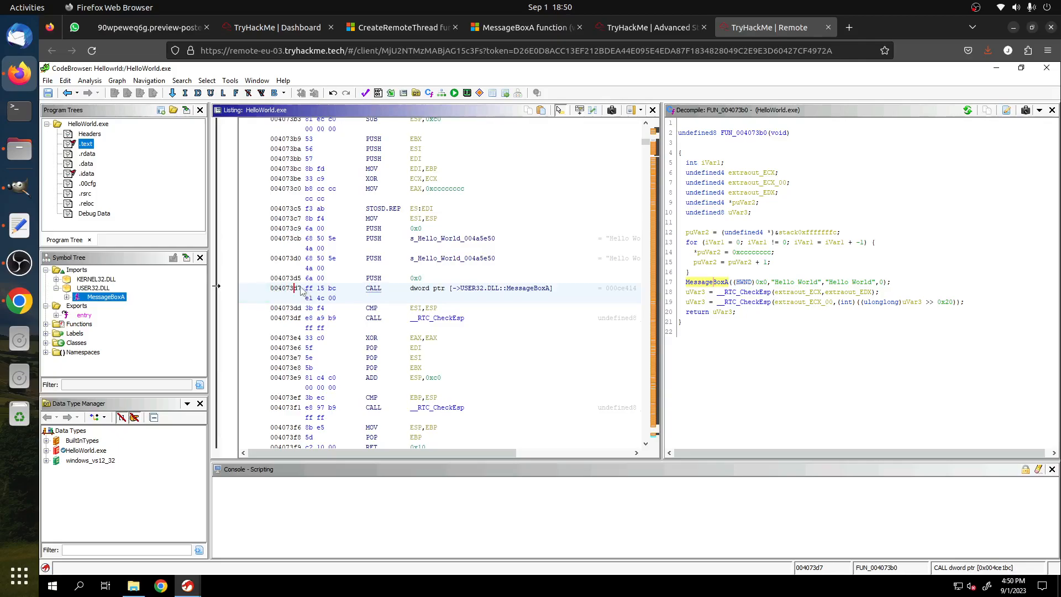
{"action": "left_click_drag", "start_coordinate": [275, 293], "coordinate": [287, 296]}
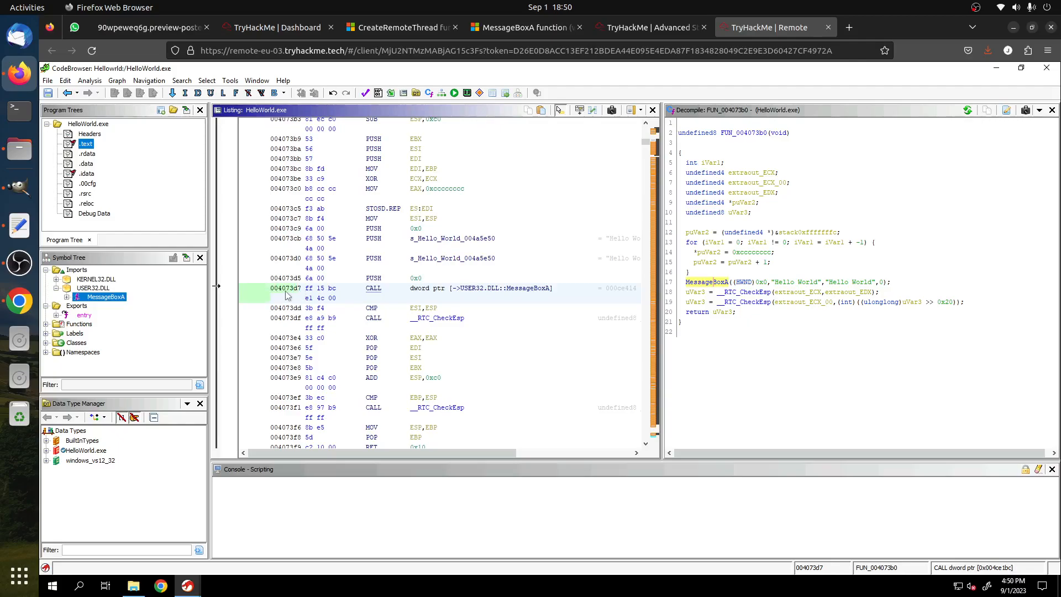
{"action": "left_click", "coordinate": [380, 294]}
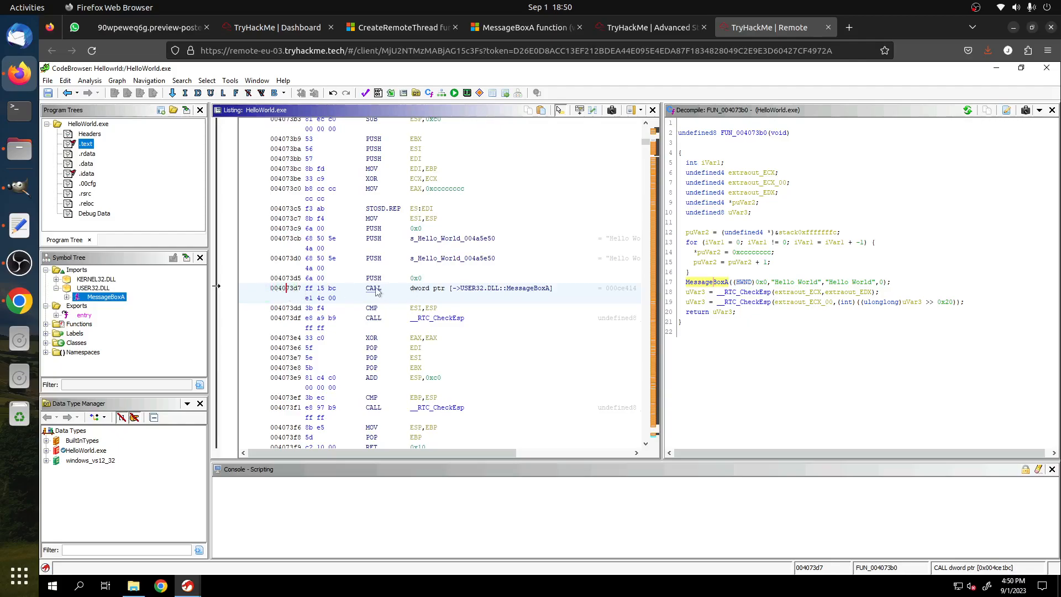
- Examine the reference preview of the MessageBoxA pointer from the CALL instruction
{"action": "mouse_move", "coordinate": [377, 292]}
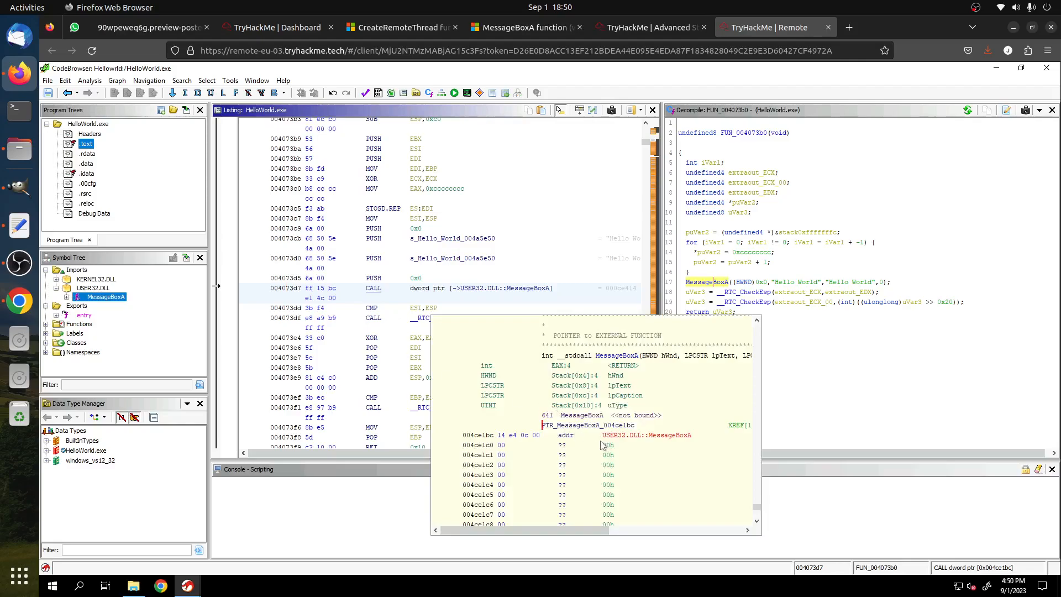
{"action": "scroll", "coordinate": [574, 444], "scroll_direction": "down", "scroll_amount": 1}
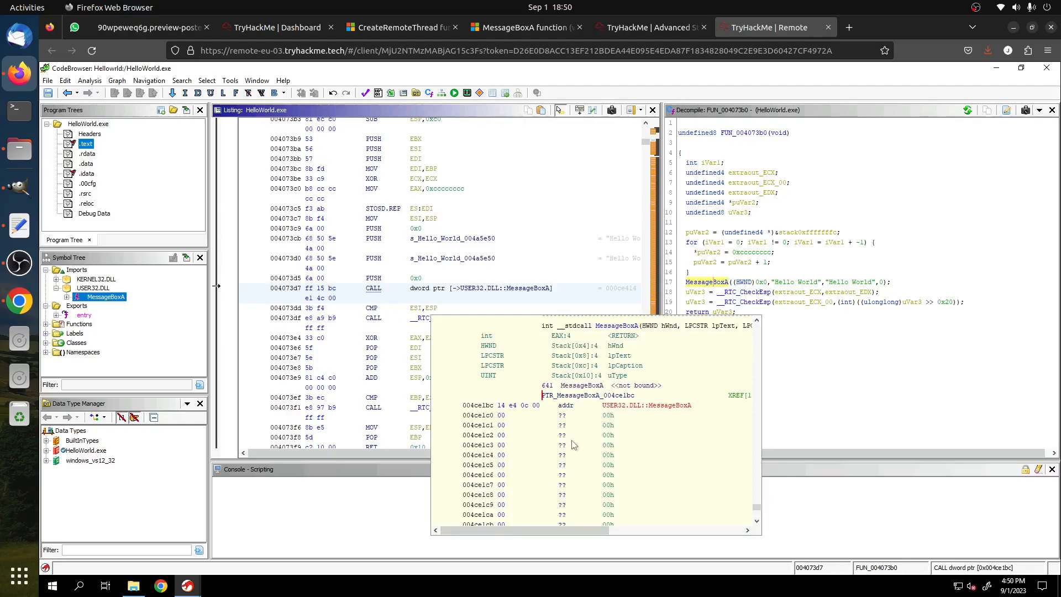
{"action": "scroll", "coordinate": [575, 445], "scroll_direction": "down", "scroll_amount": 3}
{"action": "scroll", "coordinate": [576, 435], "scroll_direction": "up", "scroll_amount": 8}
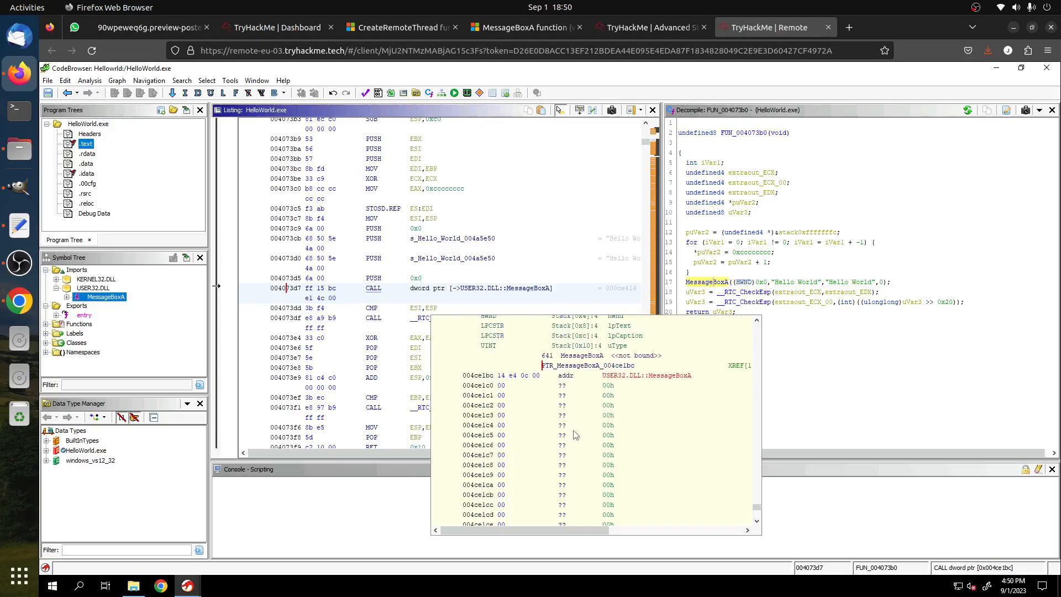
{"action": "left_click", "coordinate": [813, 354]}
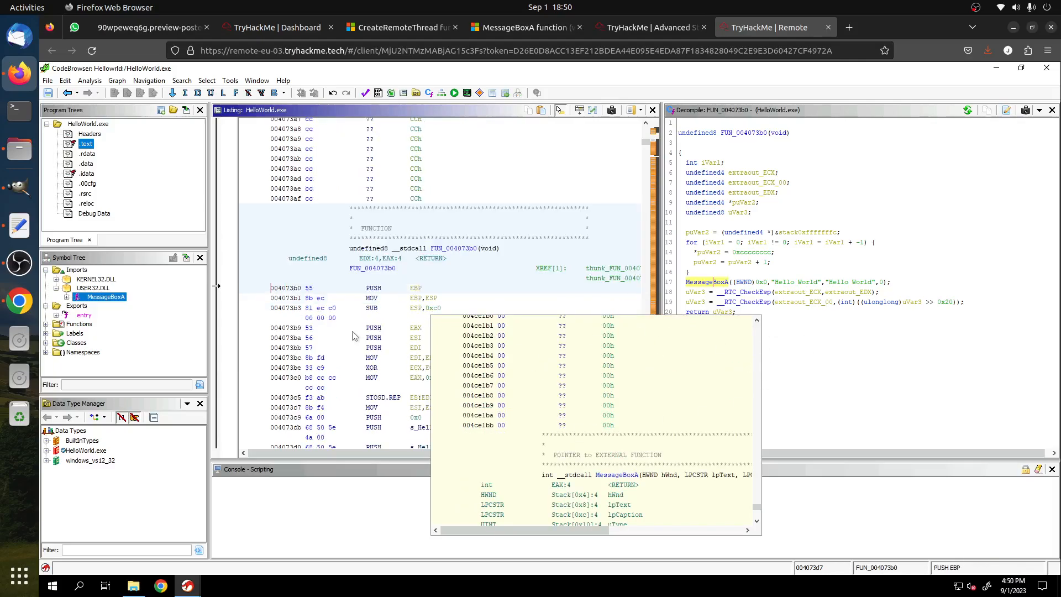
- Compare the decompiled MessageBoxA call and its "Hello World" argument with the CALL instruction in the listing
{"action": "left_click", "coordinate": [819, 283]}
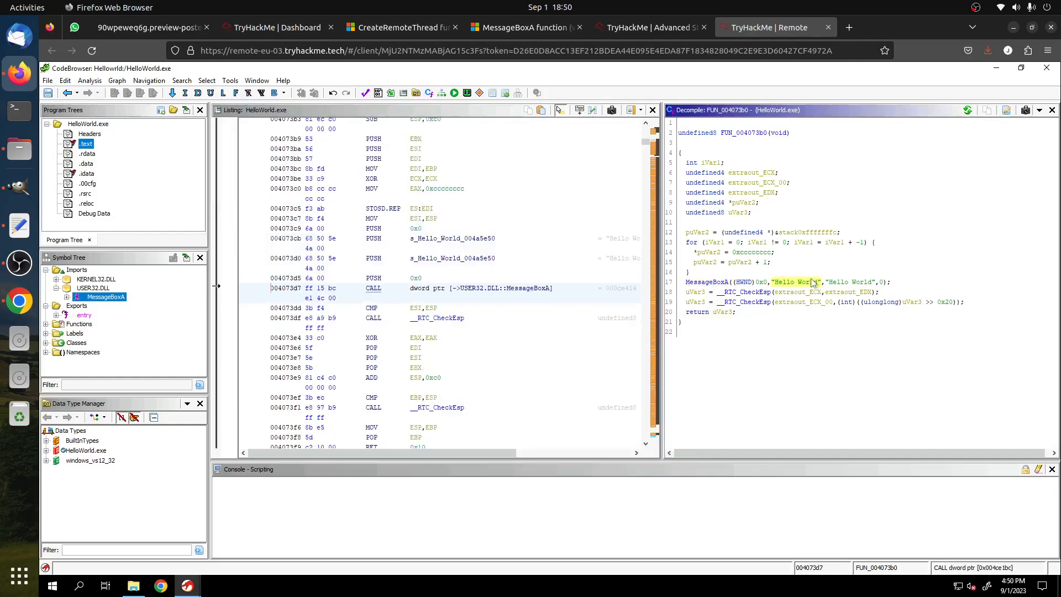
{"action": "left_click", "coordinate": [720, 284]}
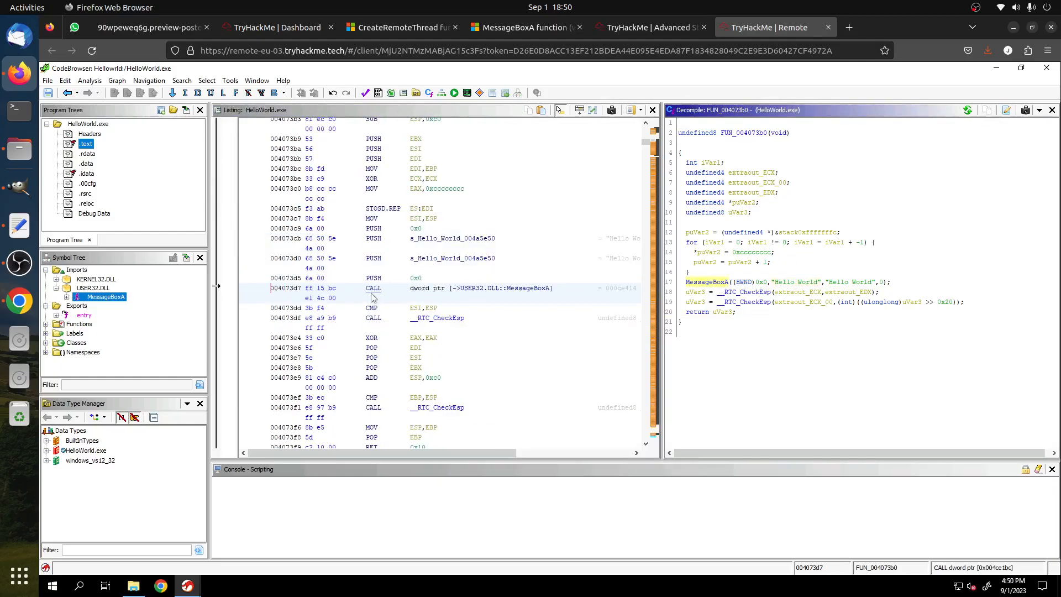
{"action": "left_click", "coordinate": [478, 293]}
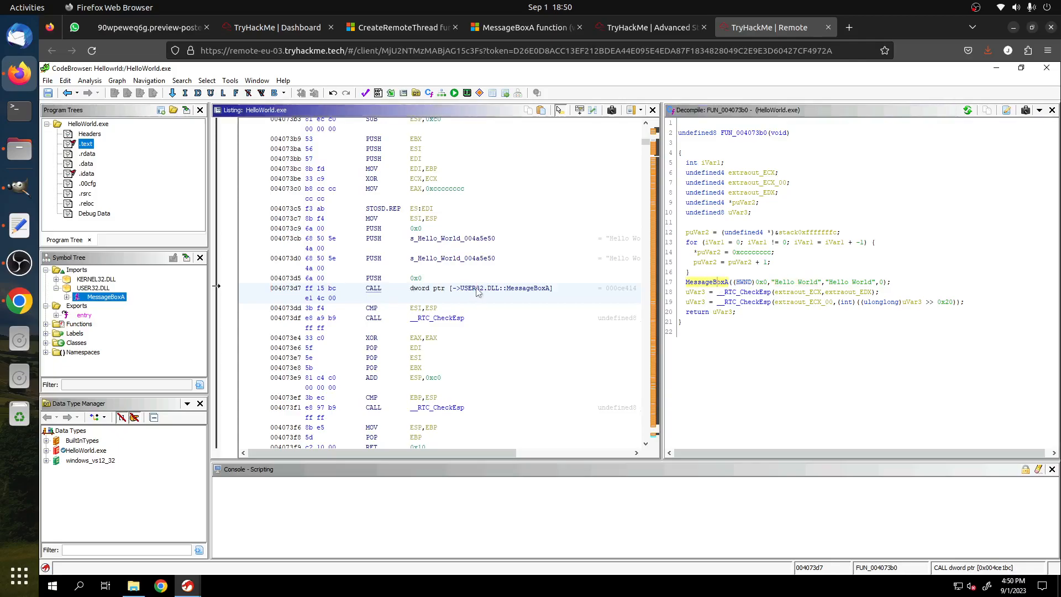
{"action": "left_click", "coordinate": [373, 289]}
- Answer the room question about the messagebox CALL function's virtual address with 004073d7 and submit it
{"action": "left_click", "coordinate": [610, 25]}
{"action": "left_click", "coordinate": [155, 391]}
{"action": "type", "text": "0040"}
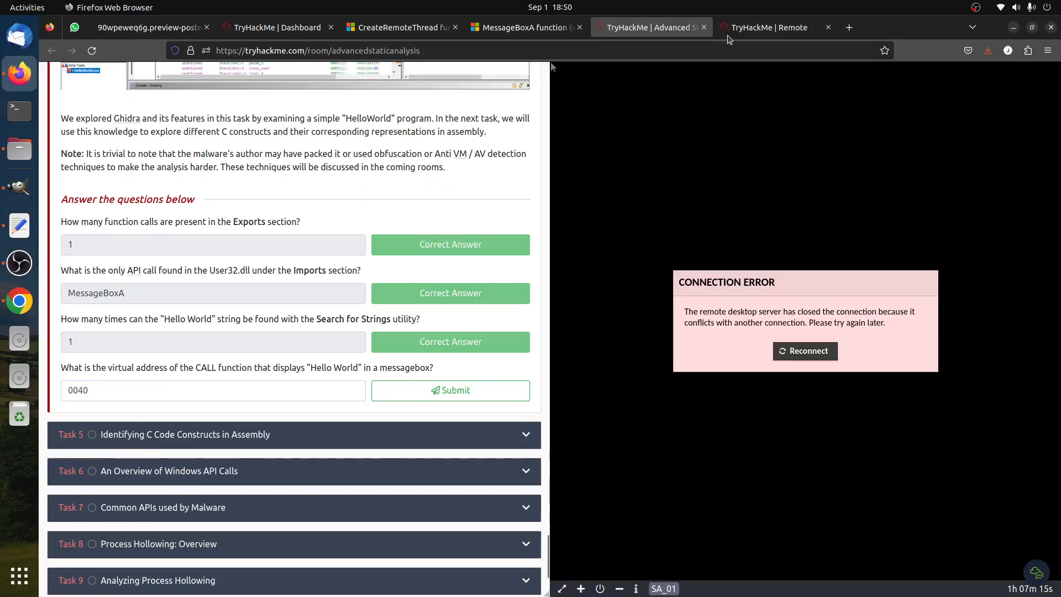
{"action": "left_click", "coordinate": [769, 28]}
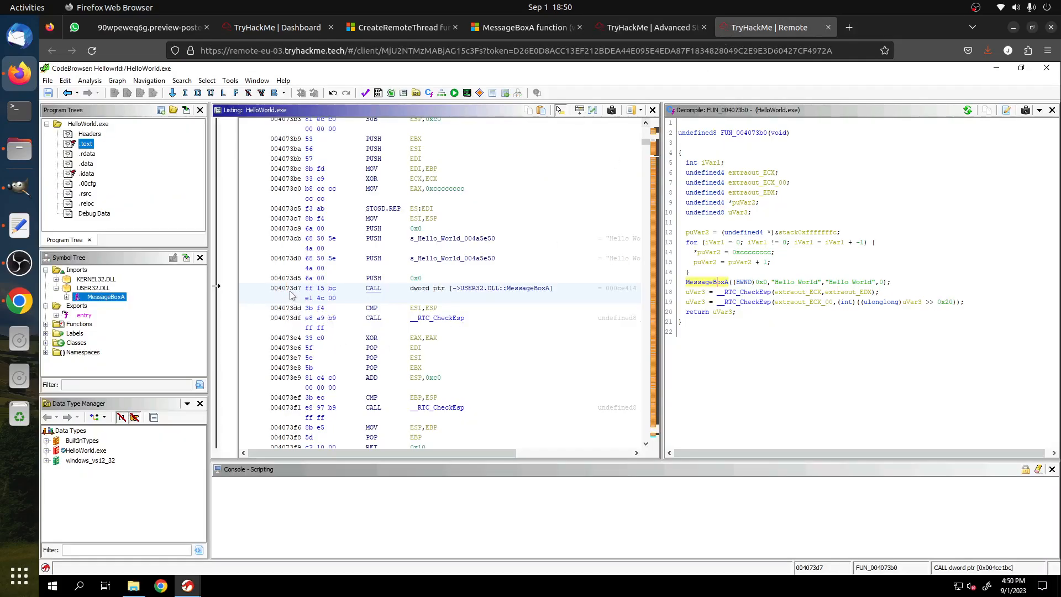
{"action": "left_click", "coordinate": [617, 26]}
{"action": "left_click", "coordinate": [107, 390]}
{"action": "type", "text": "73d7"}
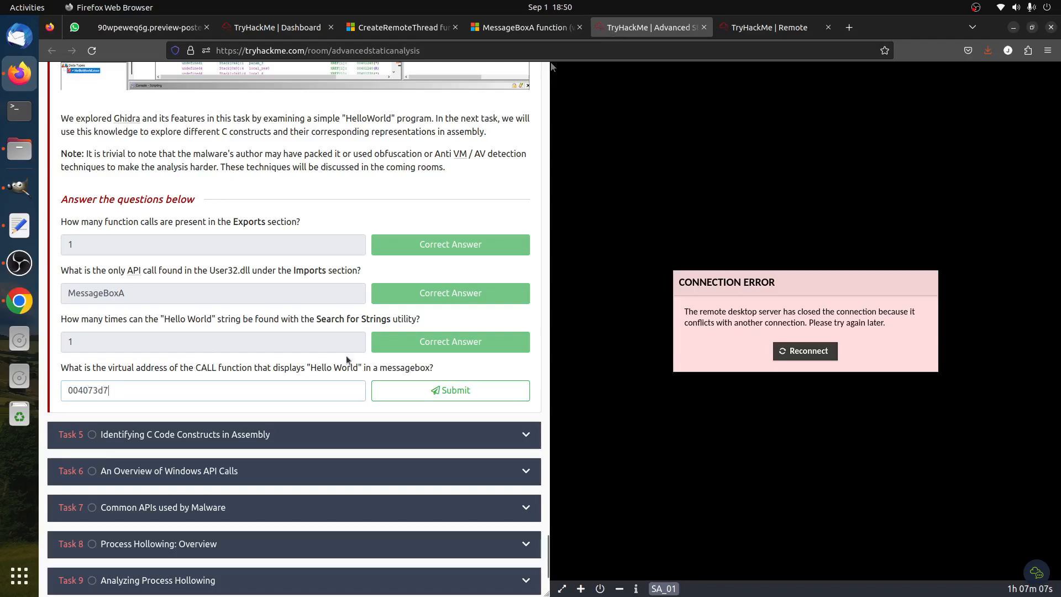
{"action": "left_click", "coordinate": [431, 382]}
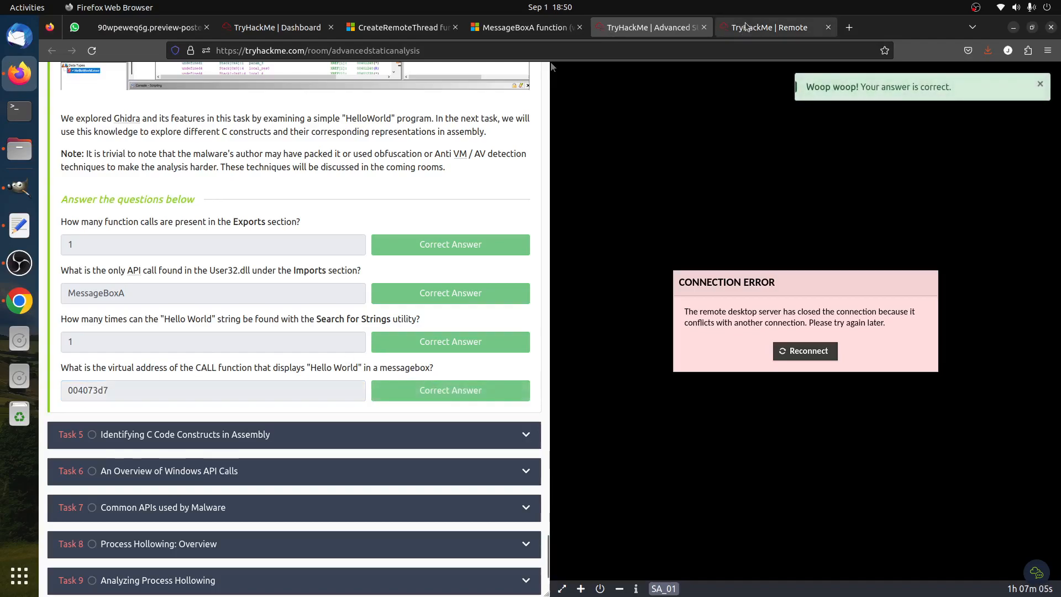
- Expand Task 5, Identifying C Code Constructs in Assembly, on the room page and read its introduction about the Code_Constructs programs
{"action": "left_click", "coordinate": [769, 27]}
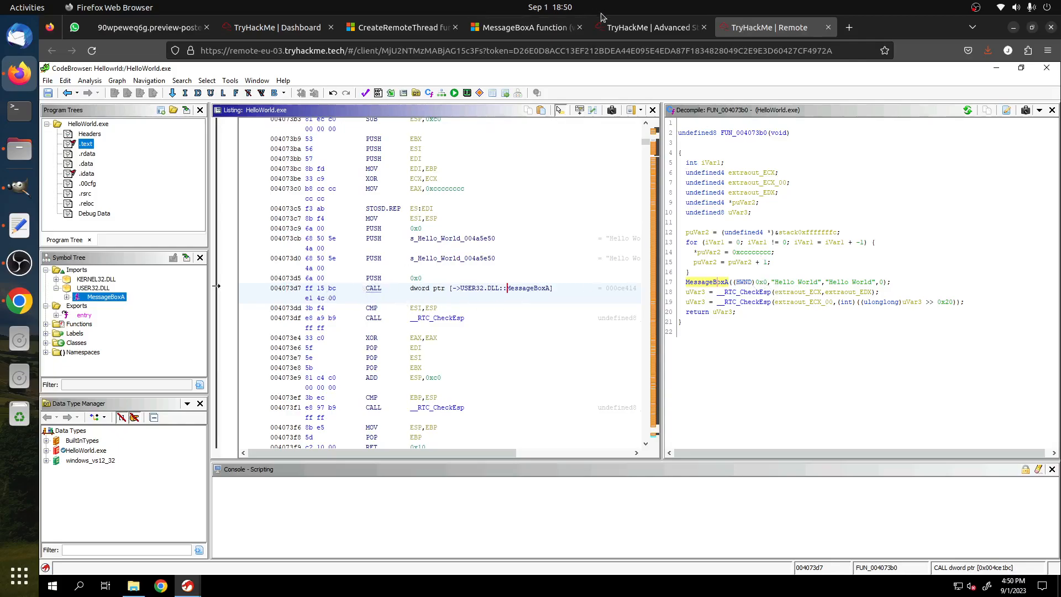
{"action": "key", "text": "ctrl+Page_Up"}
{"action": "left_click", "coordinate": [240, 426]}
{"action": "scroll", "coordinate": [239, 424], "scroll_direction": "up", "scroll_amount": 20}
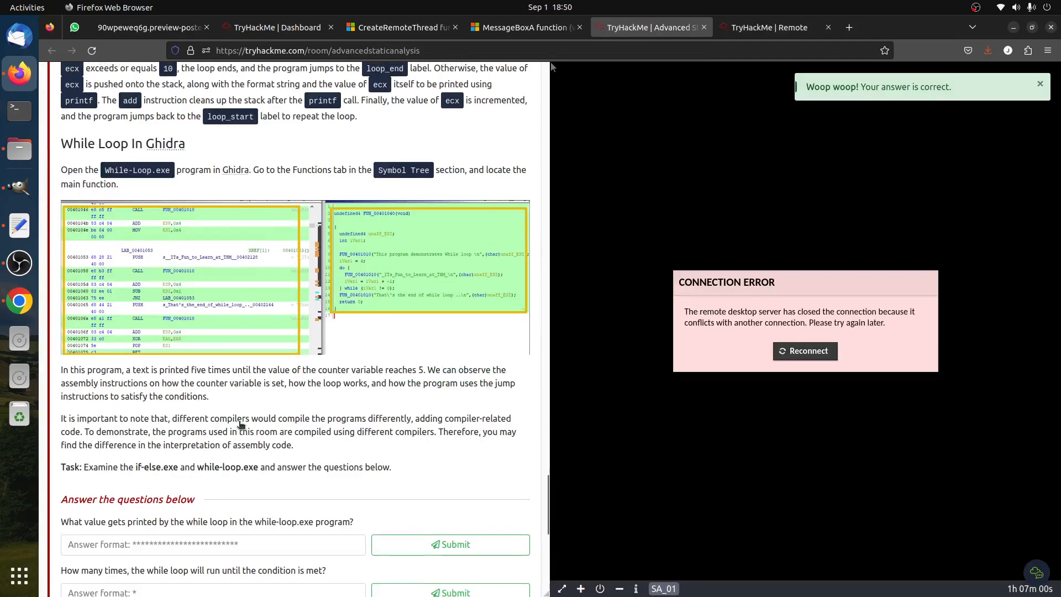
{"action": "scroll", "coordinate": [239, 421], "scroll_direction": "up", "scroll_amount": 20}
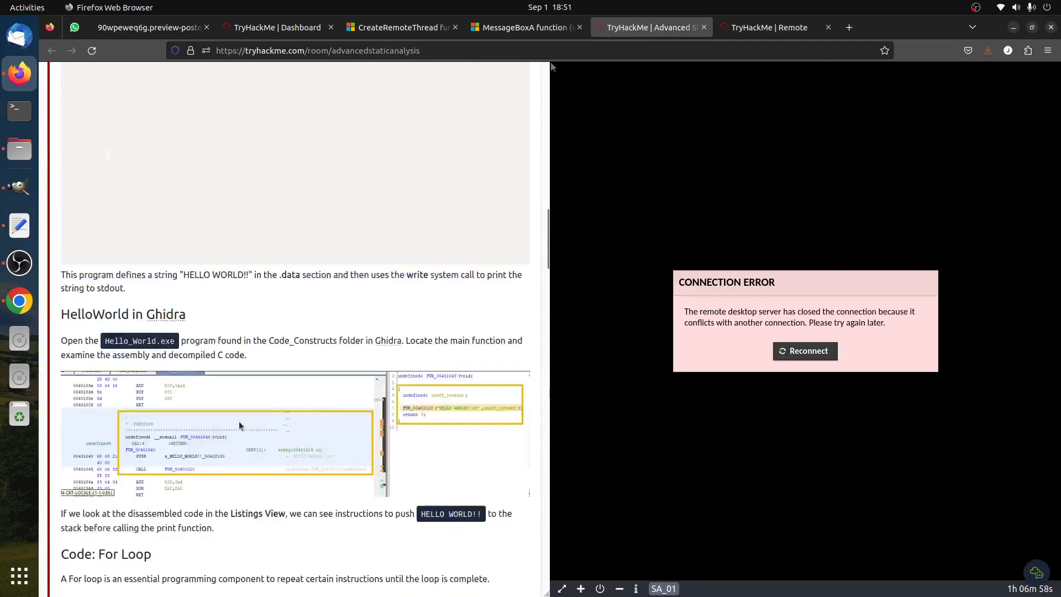
{"action": "scroll", "coordinate": [256, 426], "scroll_direction": "down", "scroll_amount": 5}
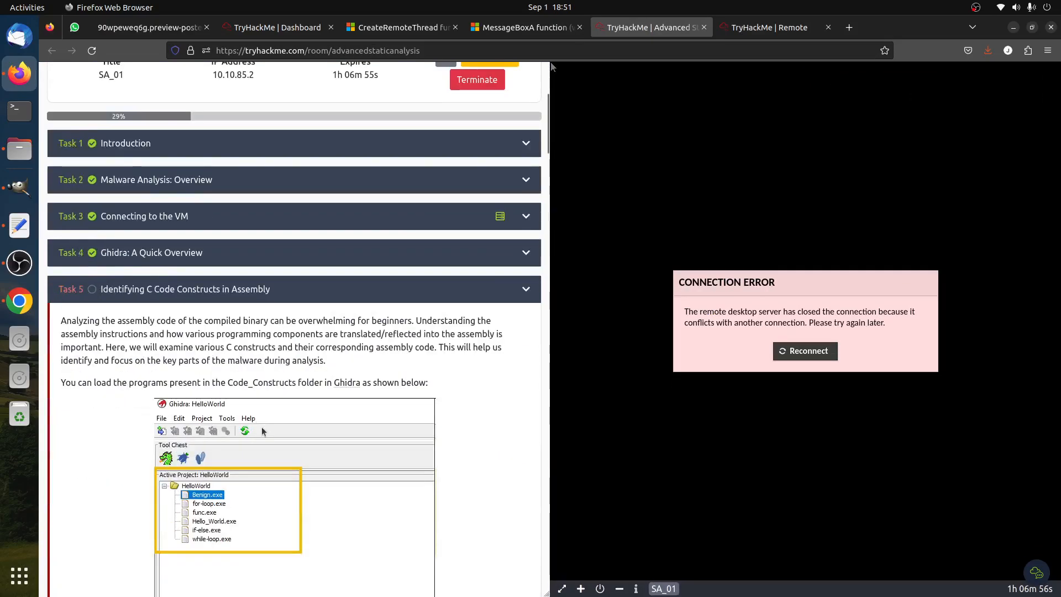
{"action": "scroll", "coordinate": [264, 426], "scroll_direction": "down", "scroll_amount": 5}
{"action": "scroll", "coordinate": [266, 432], "scroll_direction": "up", "scroll_amount": 4}
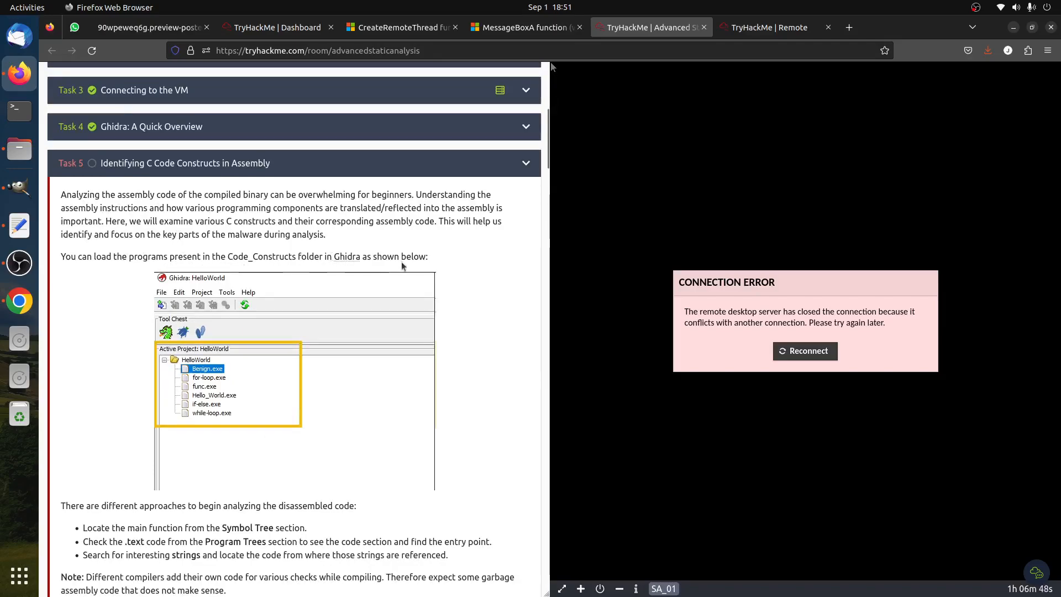
{"action": "scroll", "coordinate": [428, 276], "scroll_direction": "down", "scroll_amount": 7}
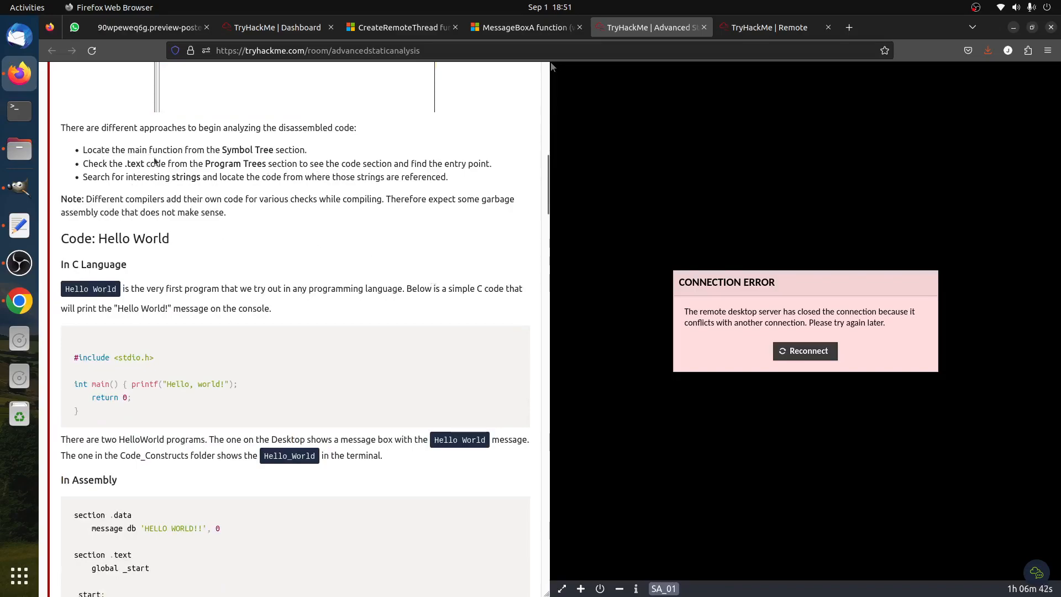
- Read the approaches to analyzing disassembled code and the Hello World examples in C and assembly
{"action": "left_click_drag", "start_coordinate": [267, 129], "coordinate": [379, 136]}
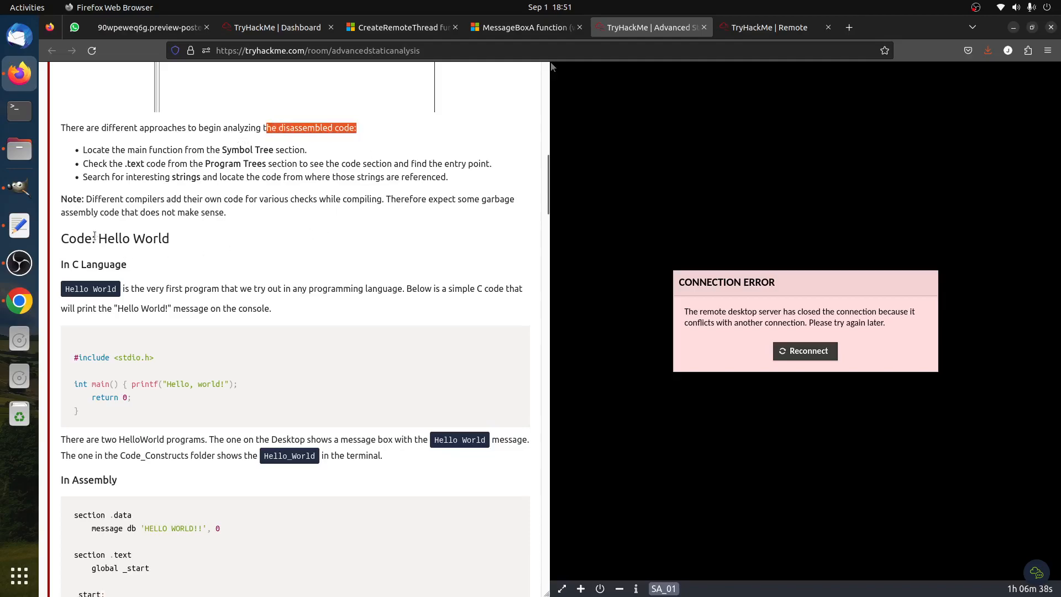
{"action": "left_click_drag", "start_coordinate": [95, 238], "coordinate": [231, 240]}
{"action": "scroll", "coordinate": [231, 240], "scroll_direction": "down", "scroll_amount": 3}
{"action": "left_click_drag", "start_coordinate": [152, 219], "coordinate": [186, 301]}
{"action": "left_click", "coordinate": [193, 288]}
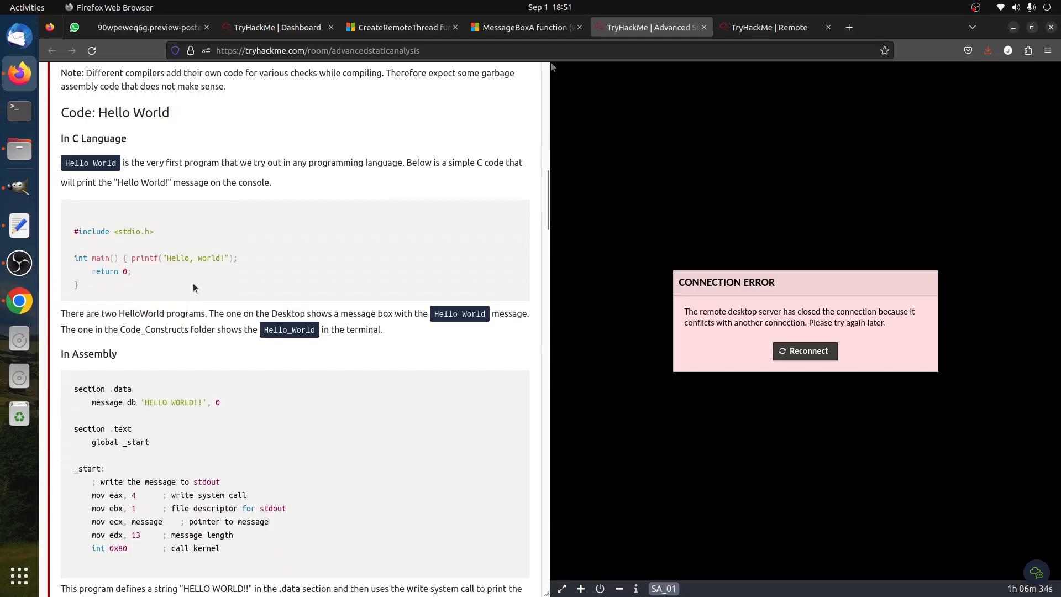
{"action": "scroll", "coordinate": [194, 288], "scroll_direction": "down", "scroll_amount": 3}
{"action": "scroll", "coordinate": [192, 282], "scroll_direction": "up", "scroll_amount": 2}
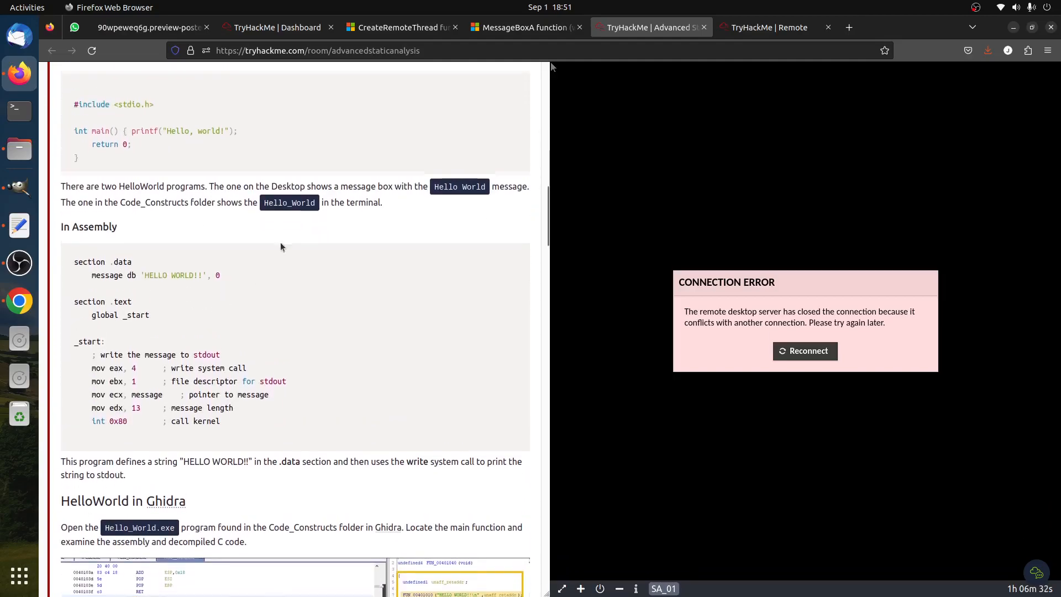
{"action": "left_click_drag", "start_coordinate": [313, 204], "coordinate": [266, 206]}
- Return to the VM and import Hello_World.exe from the Desktop's Code_Constructs folder as a Portable Executable with the default import settings
{"action": "key", "text": "ctrl+Tab"}
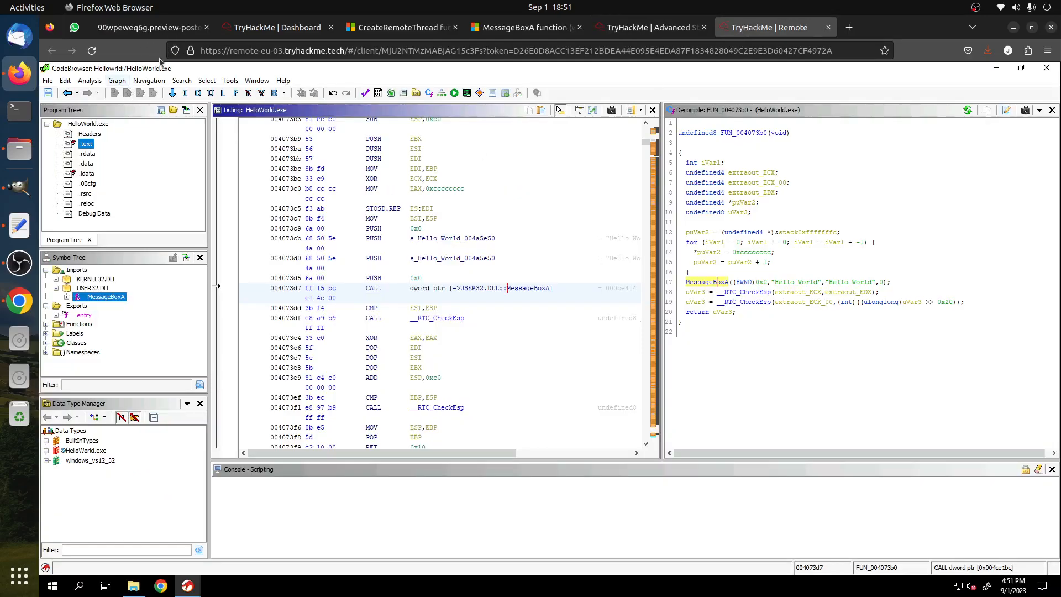
{"action": "left_click", "coordinate": [49, 81]}
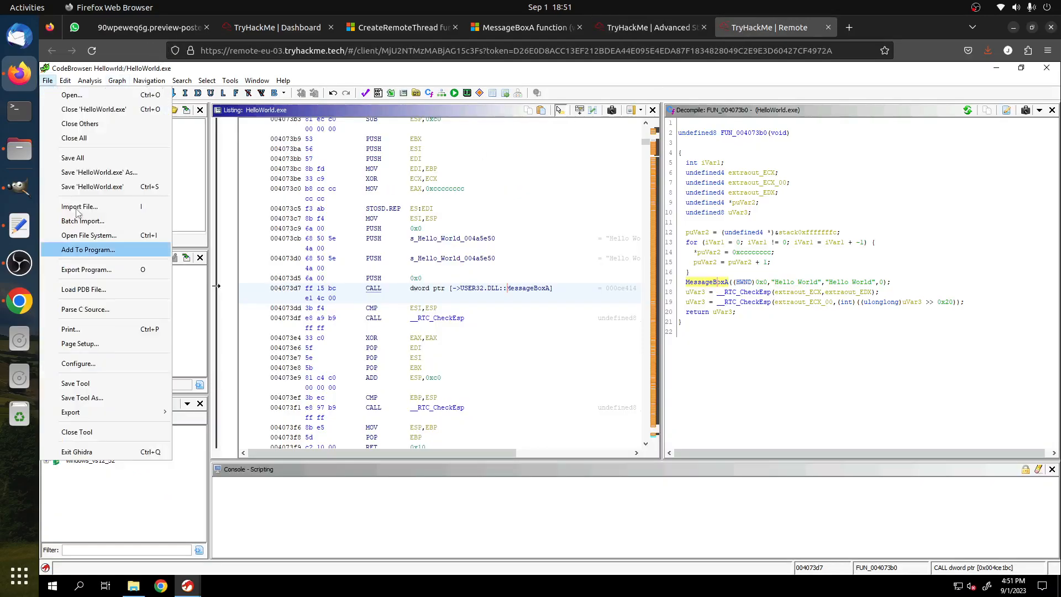
{"action": "left_click", "coordinate": [498, 288]}
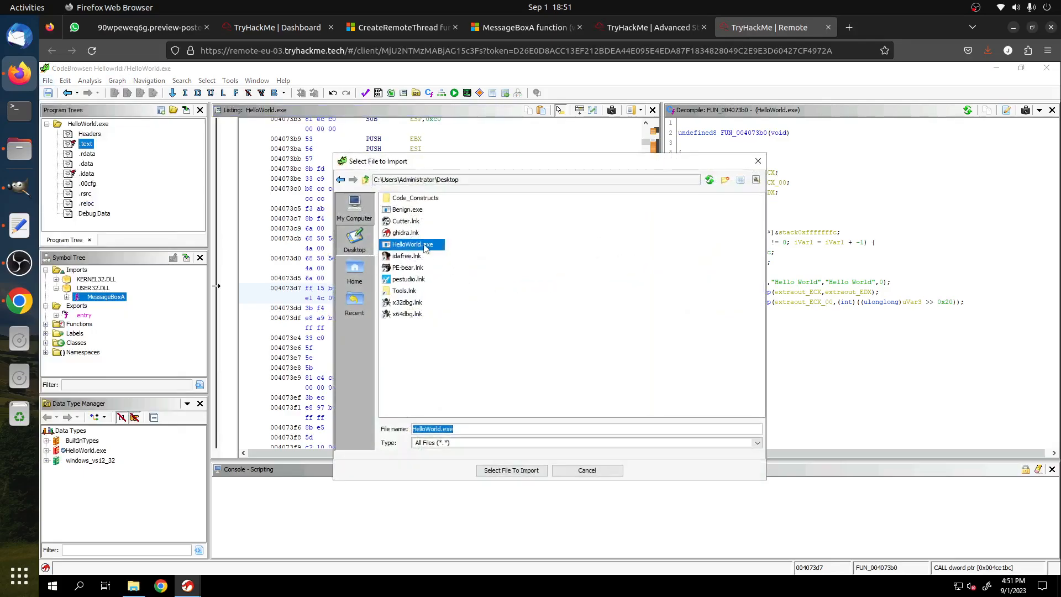
{"action": "left_click", "coordinate": [412, 200]}
{"action": "double_click", "coordinate": [411, 200]}
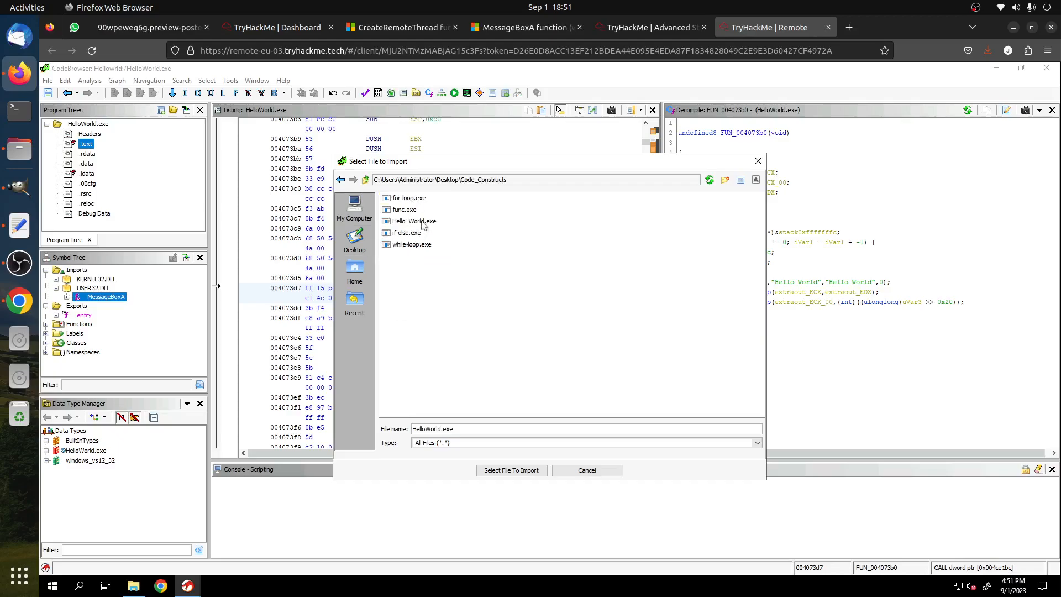
{"action": "left_click", "coordinate": [423, 221]}
{"action": "left_click", "coordinate": [647, 27]}
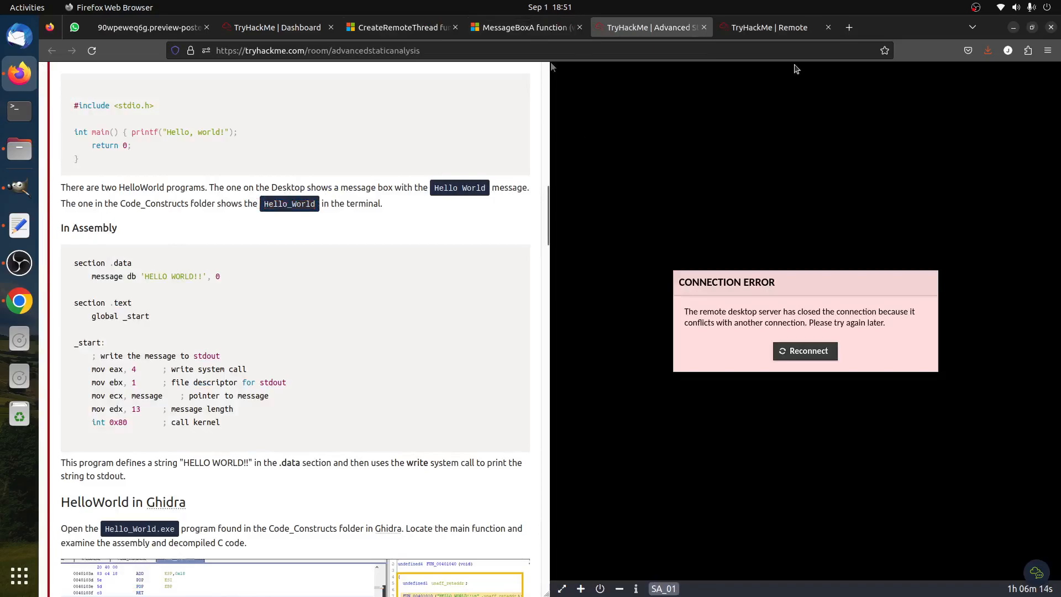
{"action": "left_click", "coordinate": [782, 32]}
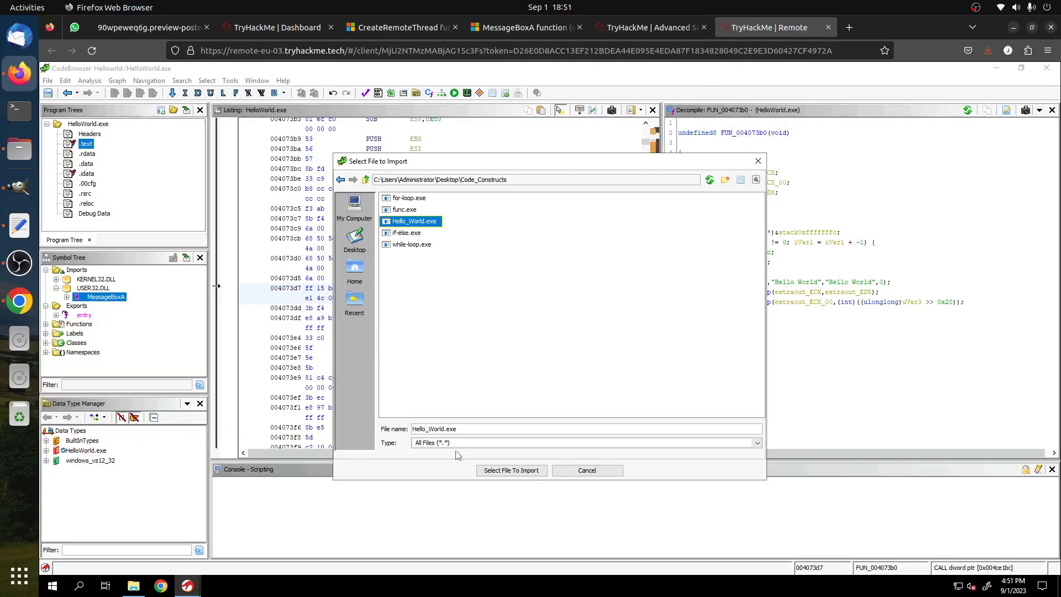
{"action": "double_click", "coordinate": [430, 223]}
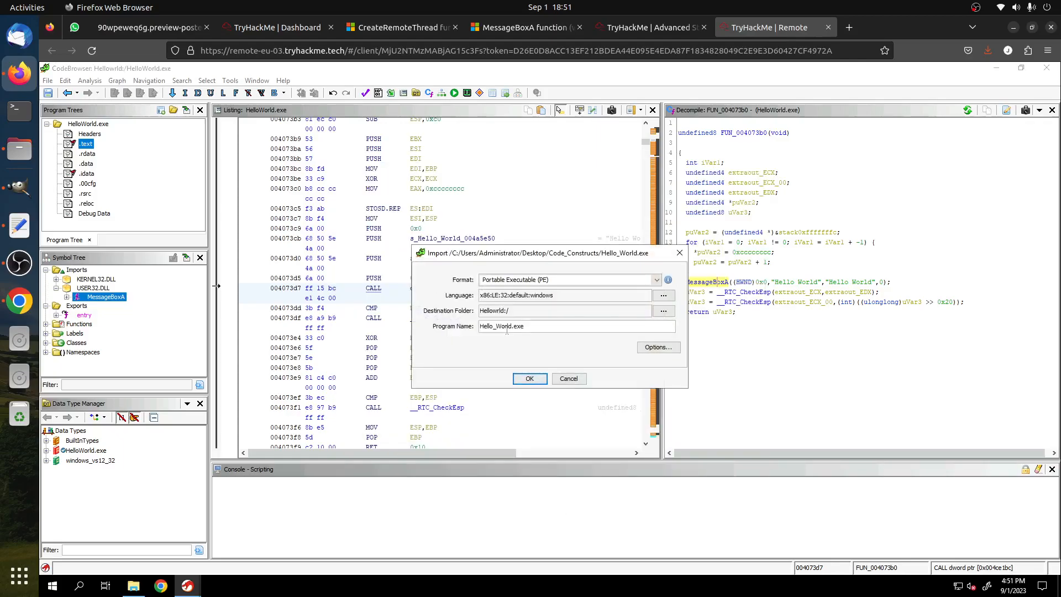
{"action": "left_click", "coordinate": [526, 380]}
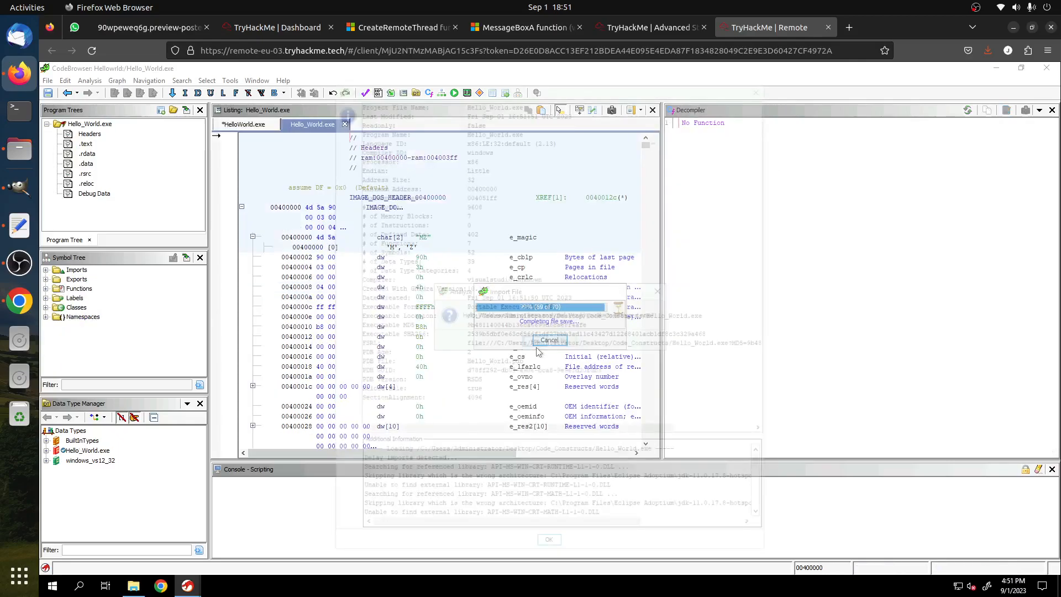
- Analyze Hello_World.exe with the default analyzers and close the import results summary
{"action": "left_click", "coordinate": [534, 343]}
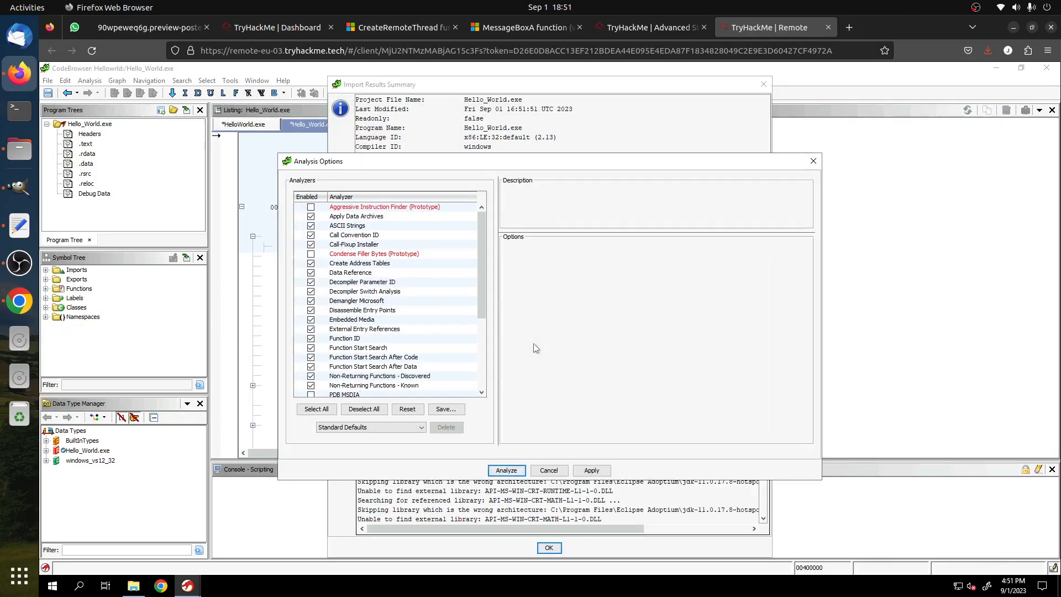
{"action": "left_click", "coordinate": [500, 470]}
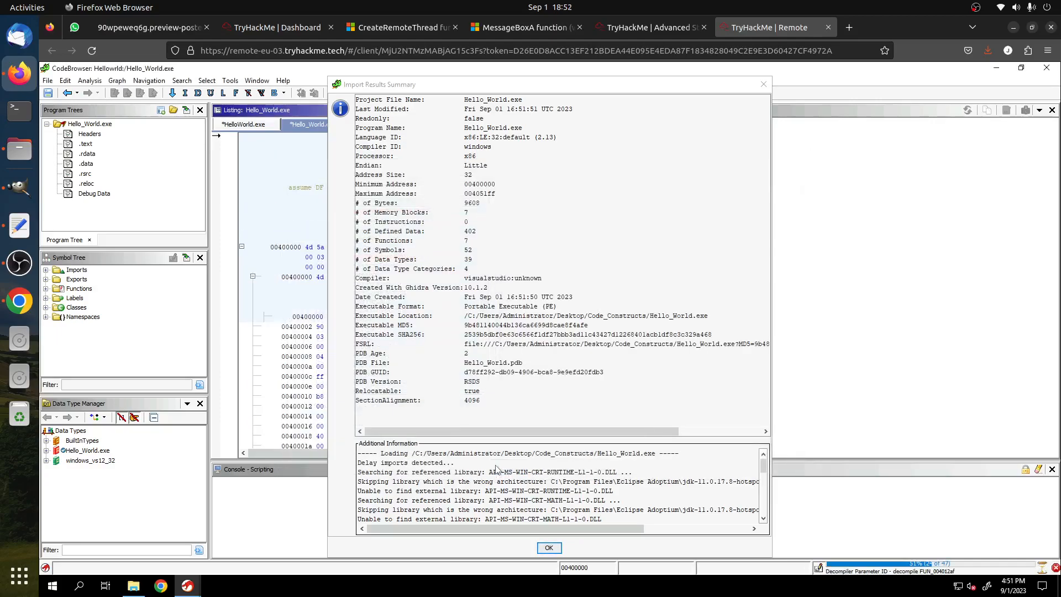
{"action": "left_click", "coordinate": [547, 548]}
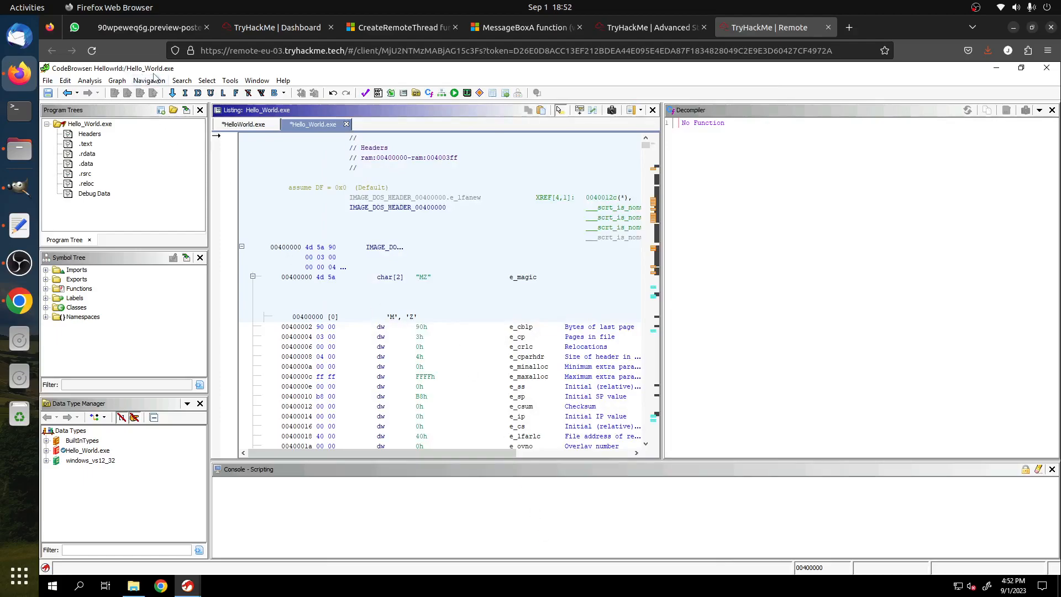
- Select the .text section, and read the room page's HelloWorld in Ghidra instructions about locating the main function
{"action": "left_click", "coordinate": [84, 144]}
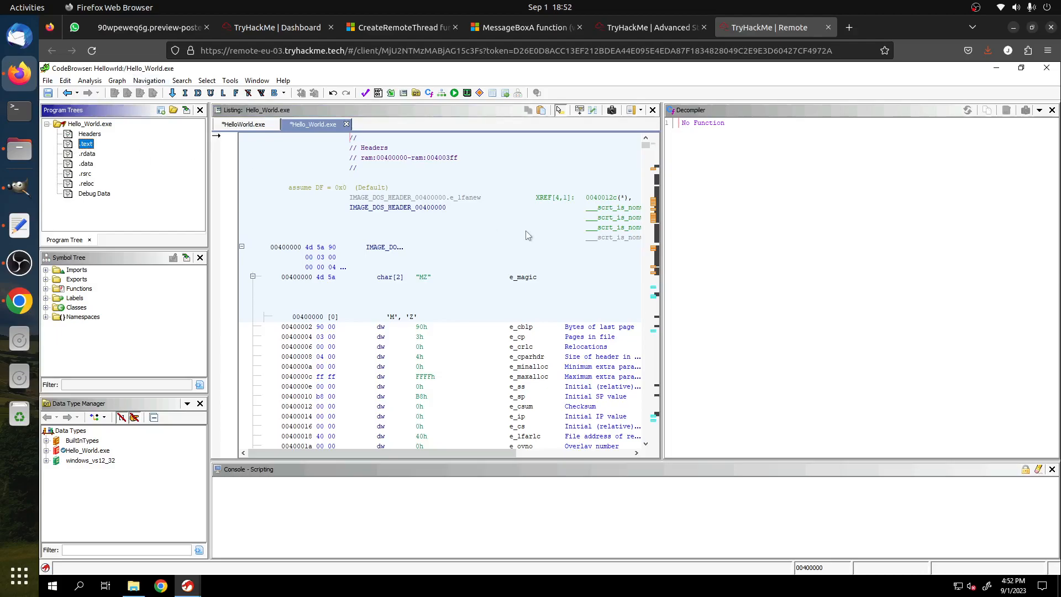
{"action": "left_click", "coordinate": [653, 27]}
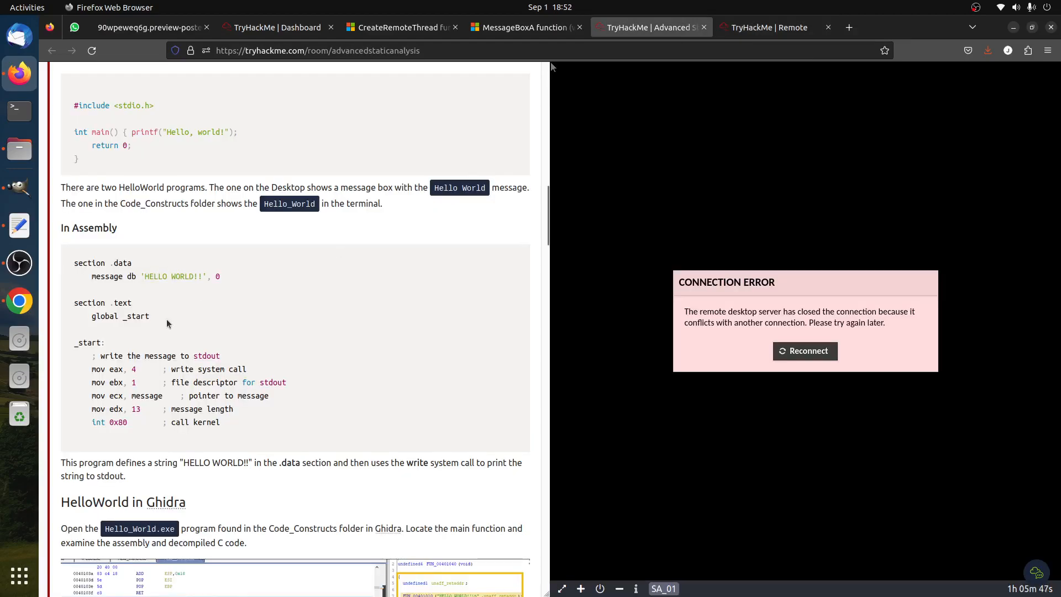
{"action": "scroll", "coordinate": [154, 249], "scroll_direction": "up", "scroll_amount": 2}
{"action": "left_click_drag", "start_coordinate": [146, 221], "coordinate": [217, 311]}
{"action": "scroll", "coordinate": [240, 304], "scroll_direction": "down", "scroll_amount": 6}
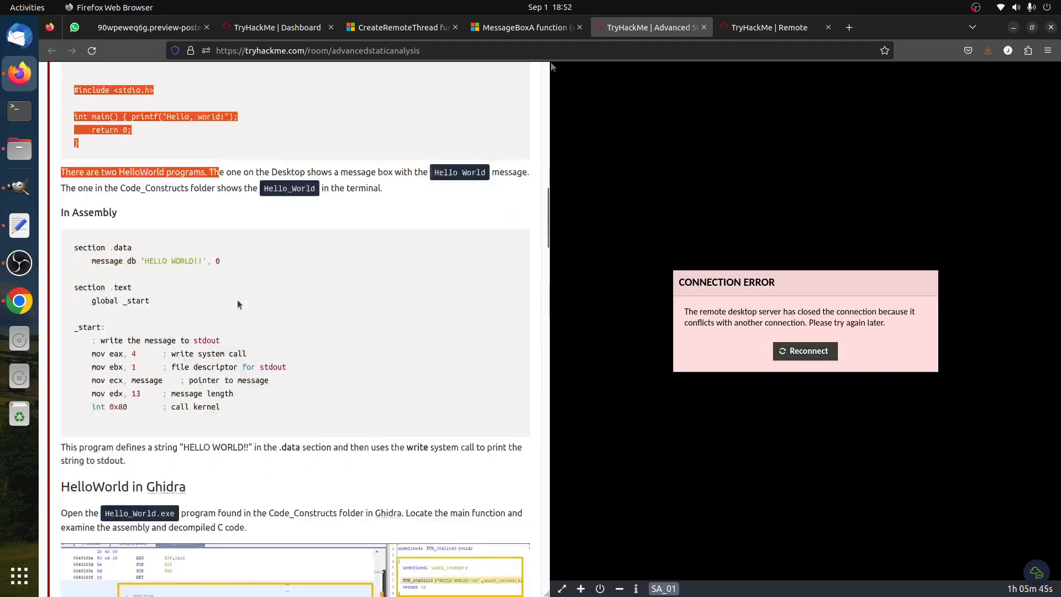
{"action": "left_click_drag", "start_coordinate": [77, 253], "coordinate": [339, 275]}
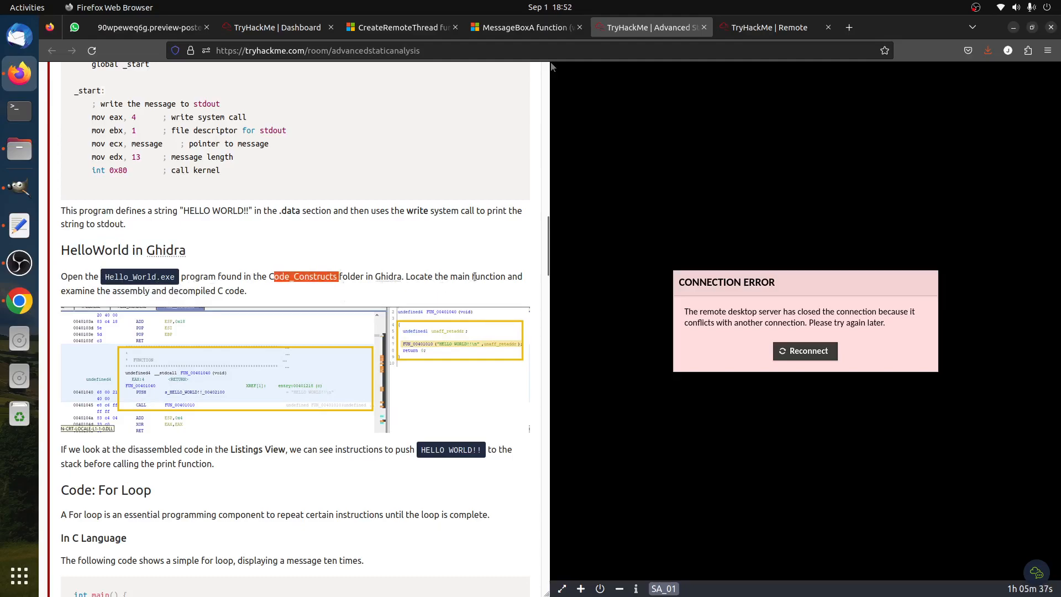
{"action": "left_click_drag", "start_coordinate": [101, 291], "coordinate": [287, 291]}
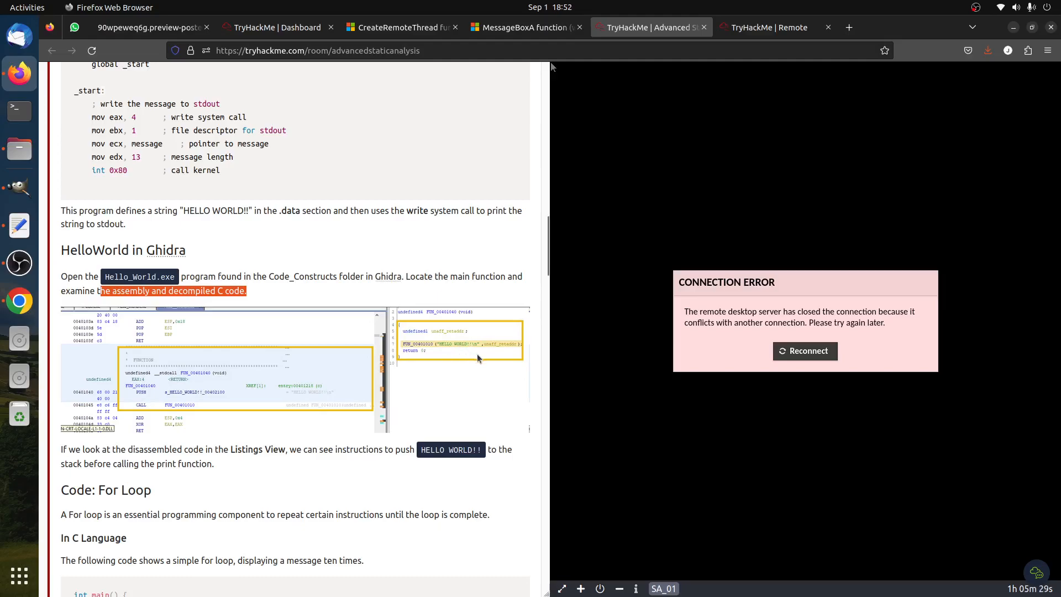
- Return to the VM and display the exported entry function of Hello_World.exe in the listing and decompiler
{"action": "left_click", "coordinate": [747, 29]}
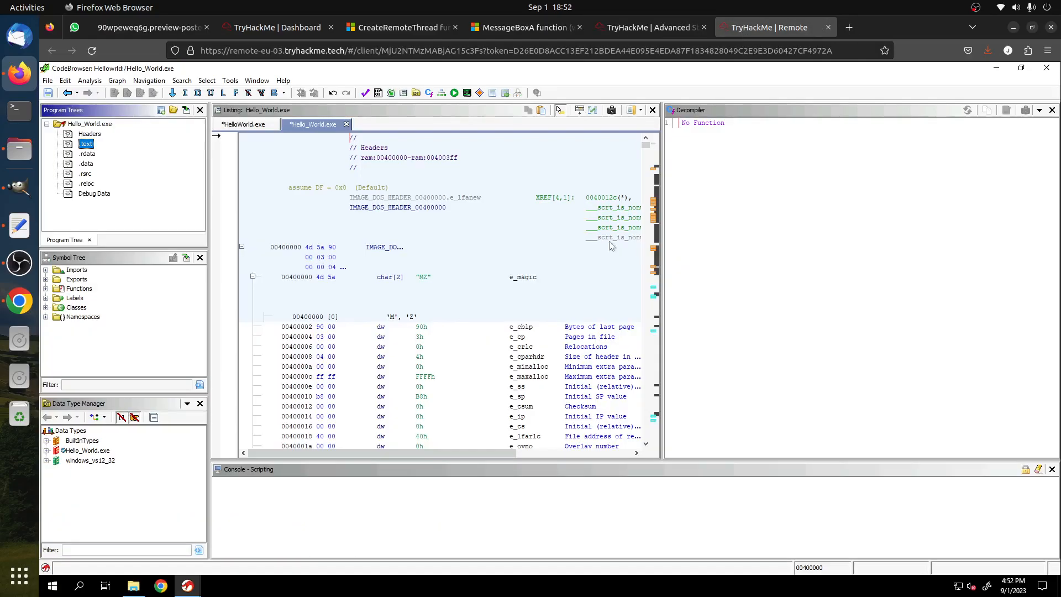
{"action": "scroll", "coordinate": [459, 341], "scroll_direction": "down", "scroll_amount": 10}
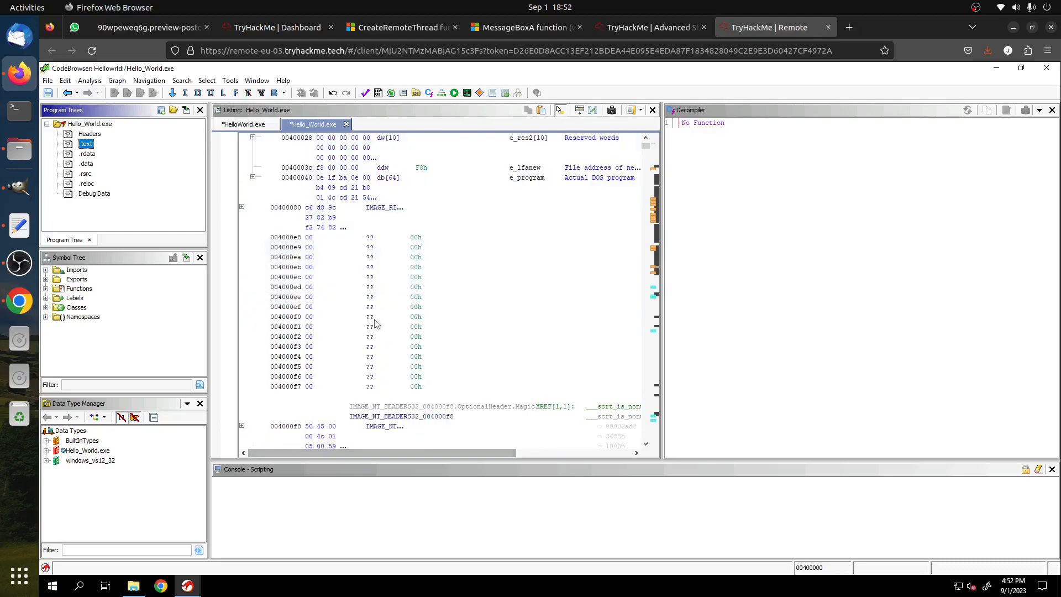
{"action": "left_click", "coordinate": [45, 279]}
{"action": "left_click", "coordinate": [90, 291]}
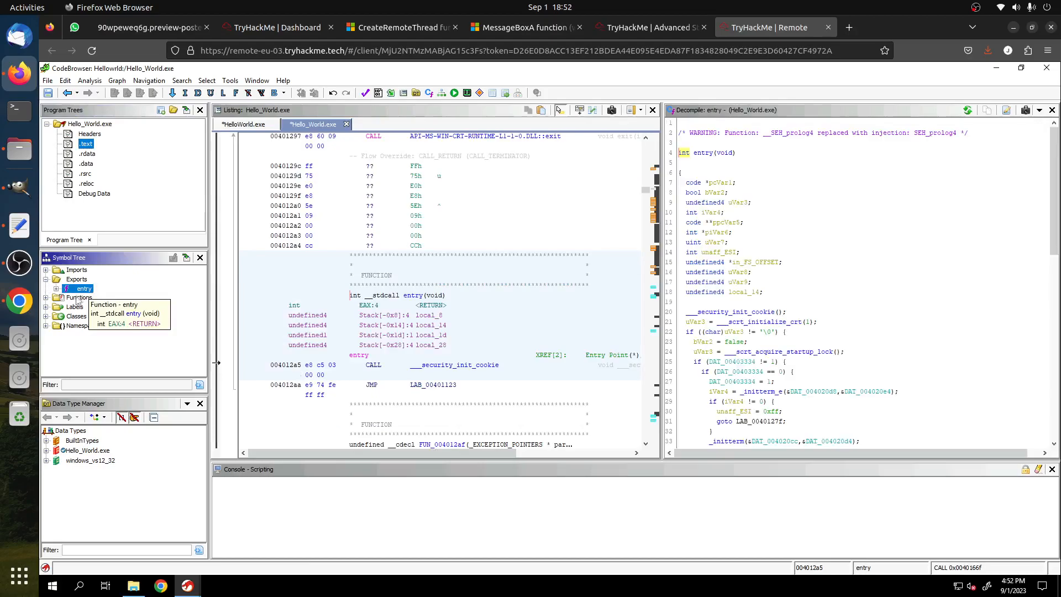
- Expand the program's imports and examine the functions imported from KERNEL32.DLL
{"action": "left_click", "coordinate": [46, 270]}
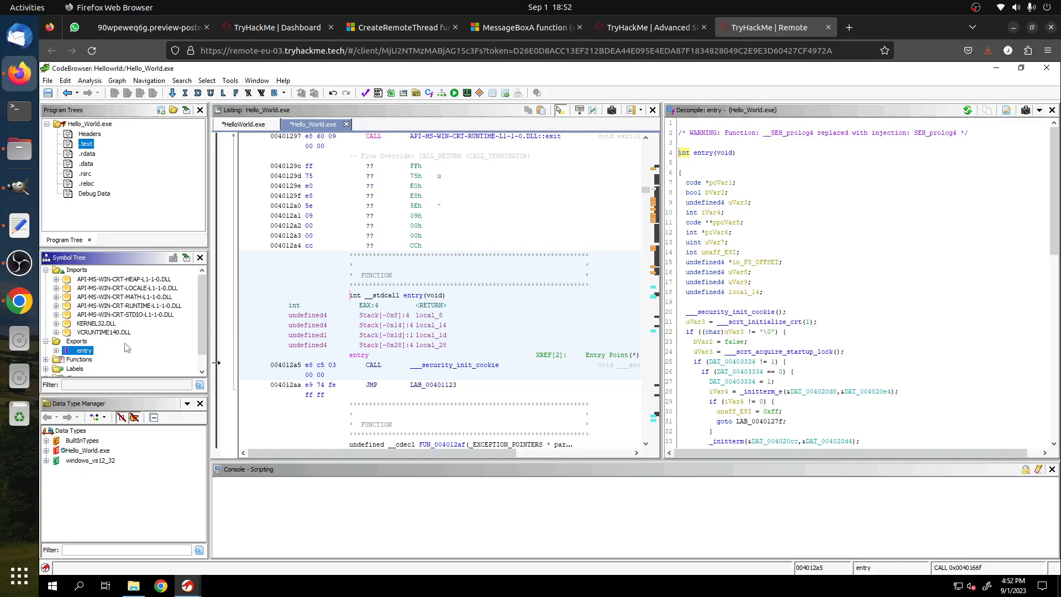
{"action": "left_click", "coordinate": [56, 324]}
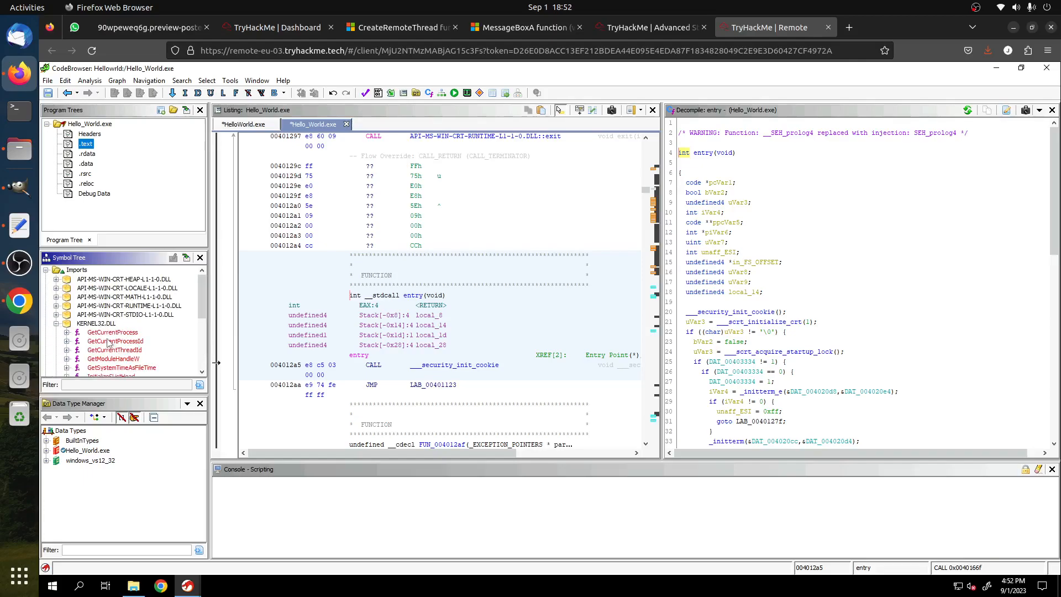
{"action": "scroll", "coordinate": [139, 345], "scroll_direction": "down", "scroll_amount": 2}
{"action": "scroll", "coordinate": [146, 345], "scroll_direction": "down", "scroll_amount": 2}
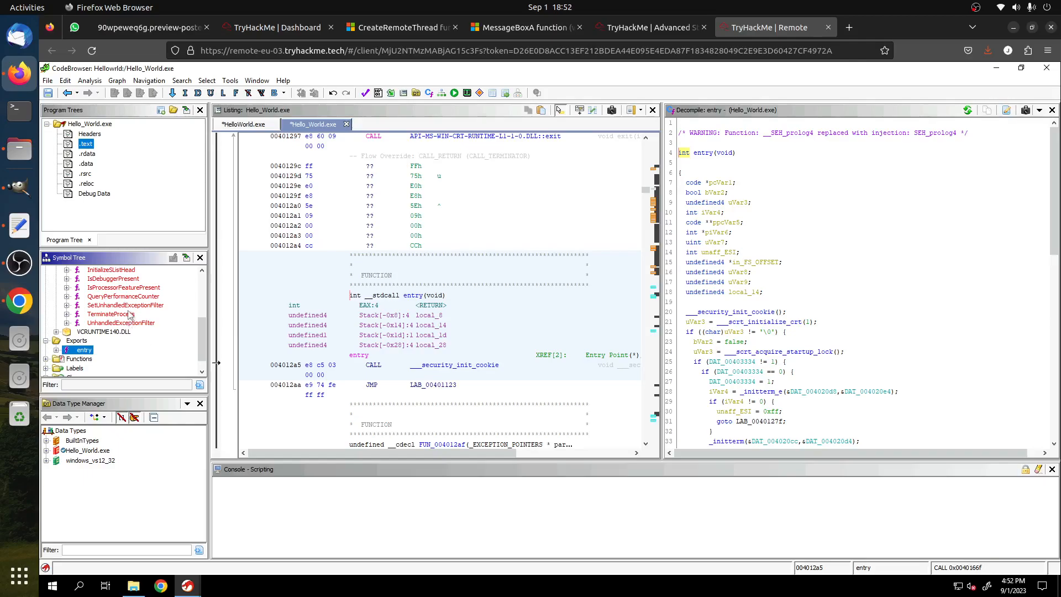
{"action": "scroll", "coordinate": [129, 315], "scroll_direction": "up", "scroll_amount": 2}
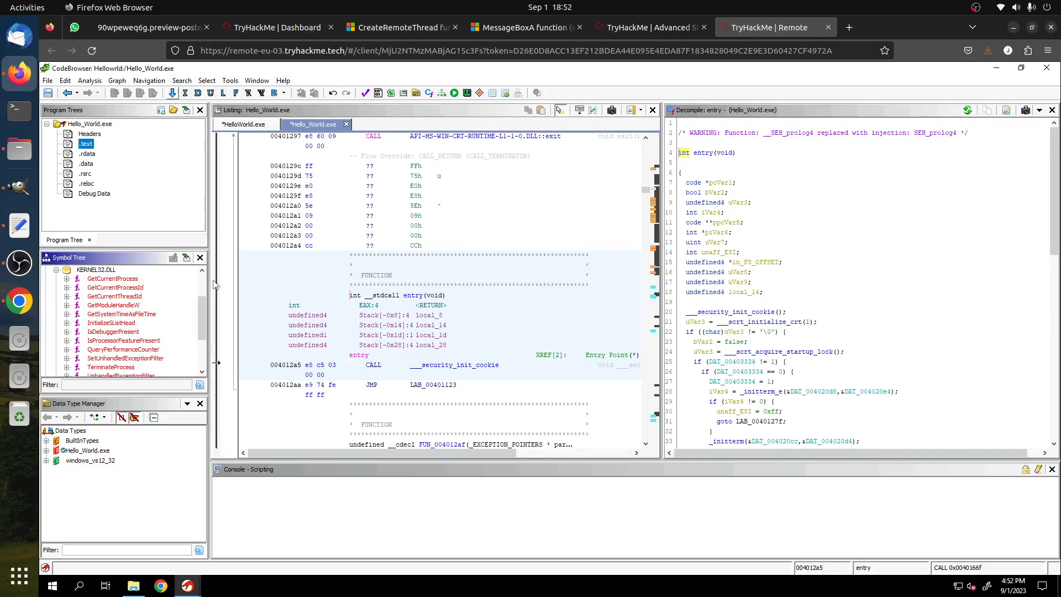
- Search Hello_World.exe for strings with the default settings and filter the results by "hello"
{"action": "left_click", "coordinate": [182, 81]}
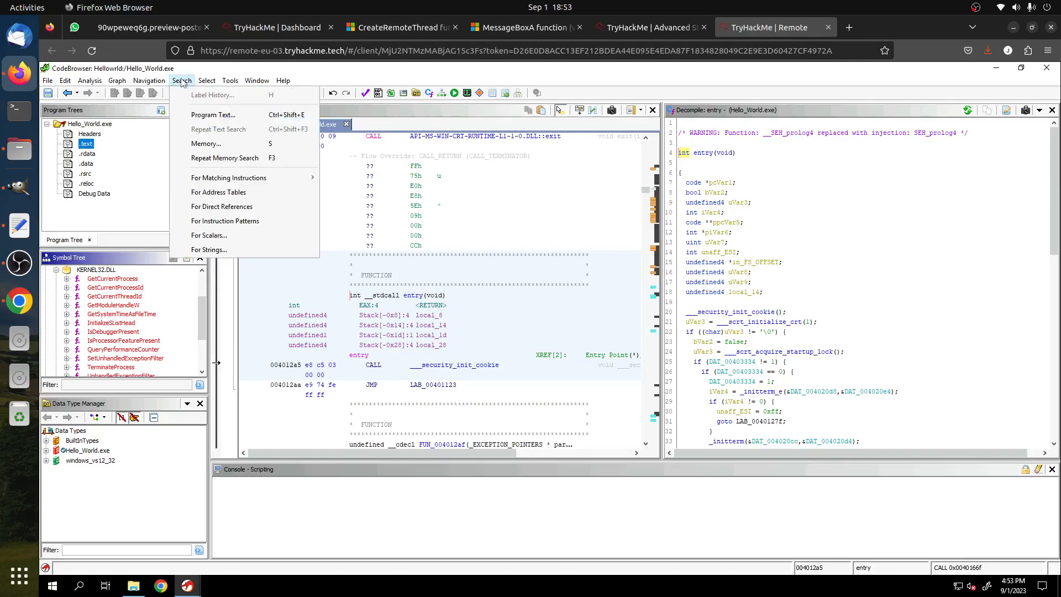
{"action": "left_click", "coordinate": [223, 250]}
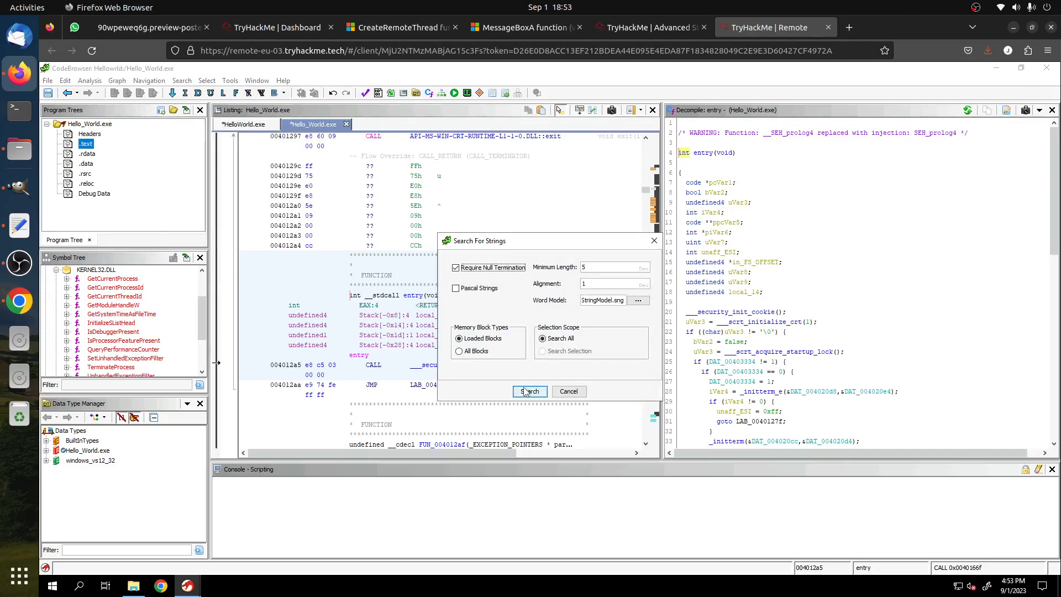
{"action": "left_click", "coordinate": [528, 391]}
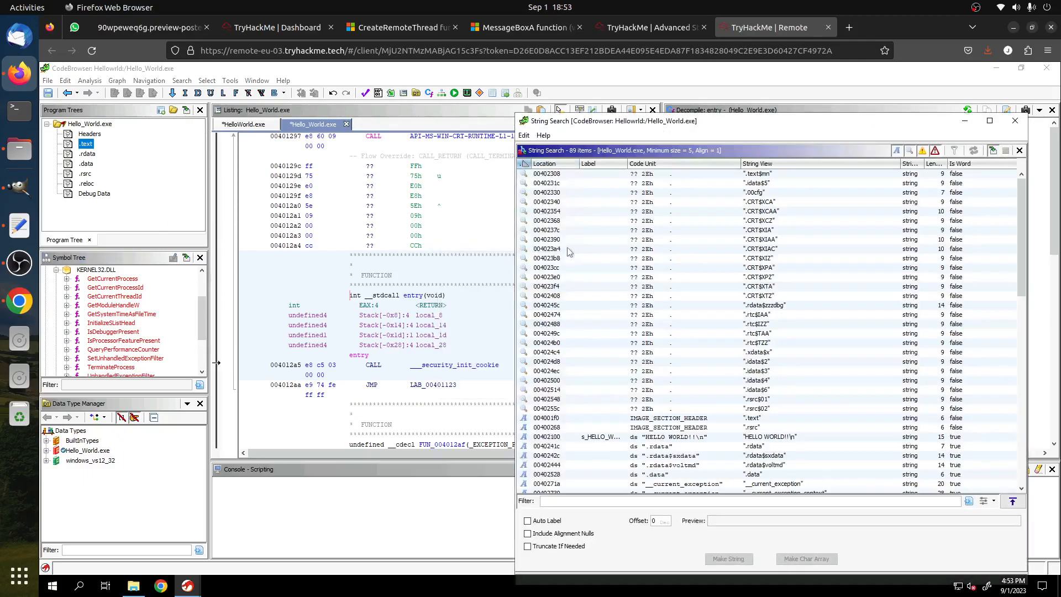
{"action": "left_click", "coordinate": [701, 500]}
{"action": "type", "text": "hell"}
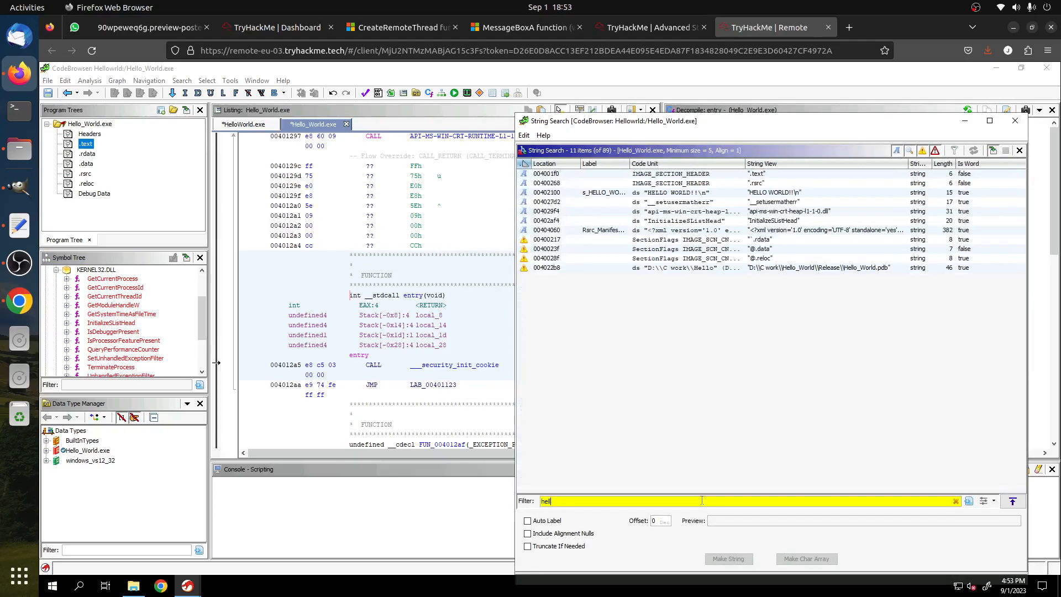
{"action": "type", "text": "o"}
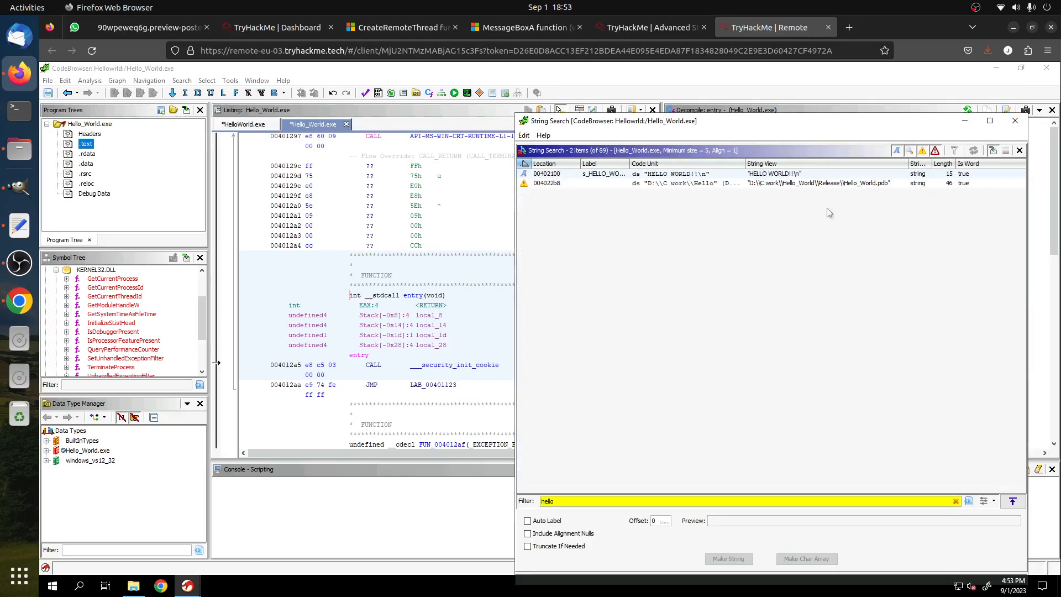
- Go to the "HELLO WORLD!!\n" string in the listing, close the string search, and examine the decompiled entry function
{"action": "left_click", "coordinate": [670, 175]}
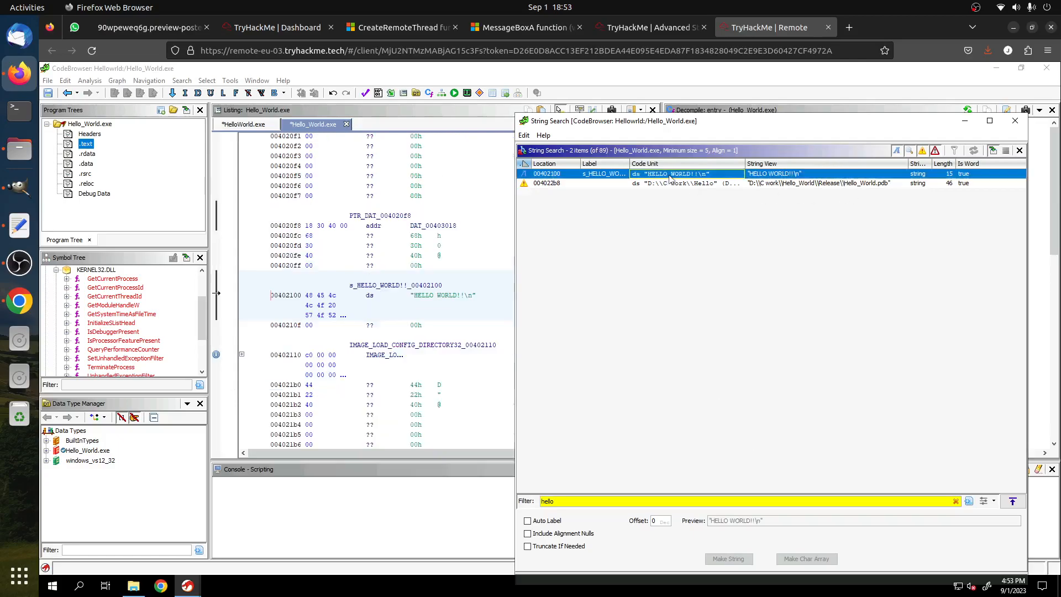
{"action": "left_click", "coordinate": [1016, 122]}
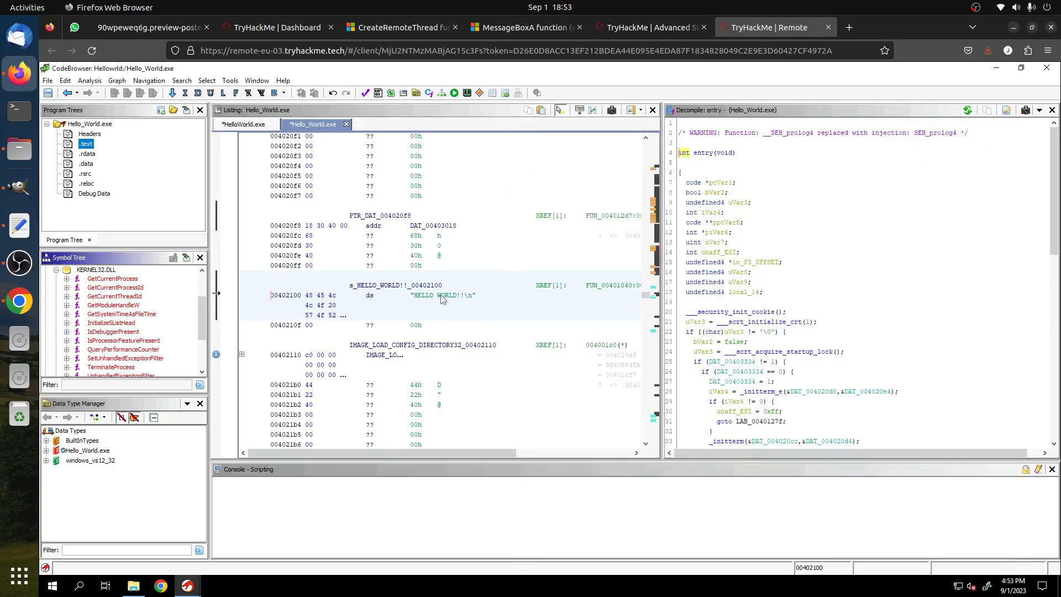
{"action": "left_click", "coordinate": [443, 299]}
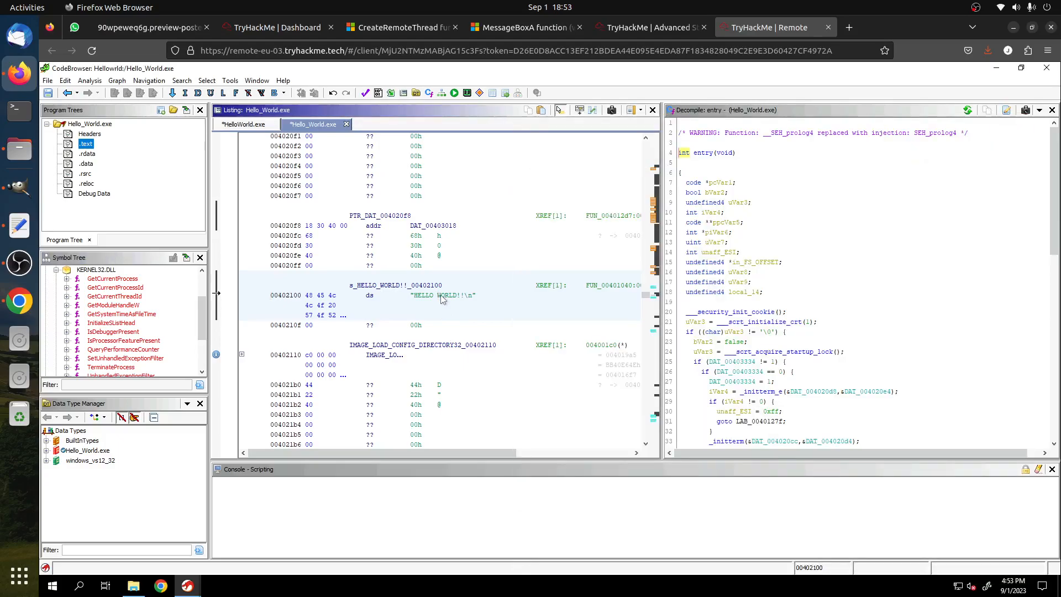
{"action": "scroll", "coordinate": [833, 344], "scroll_direction": "down", "scroll_amount": 11}
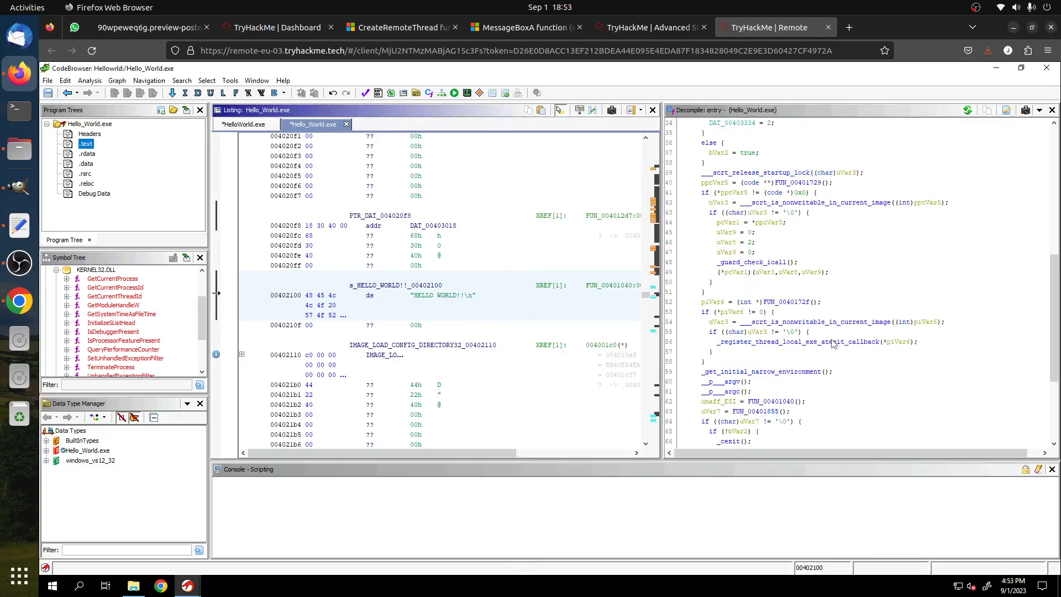
{"action": "scroll", "coordinate": [833, 344], "scroll_direction": "down", "scroll_amount": 5}
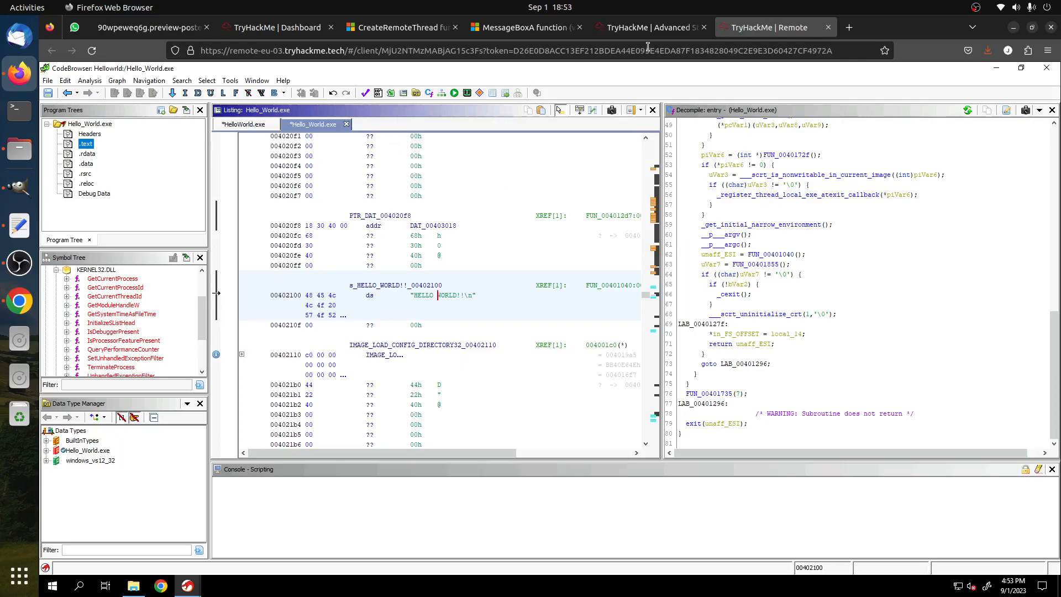
- Recheck the room's instruction on locating the main function in Hello_World.exe and return to the VM
{"action": "left_click", "coordinate": [648, 27]}
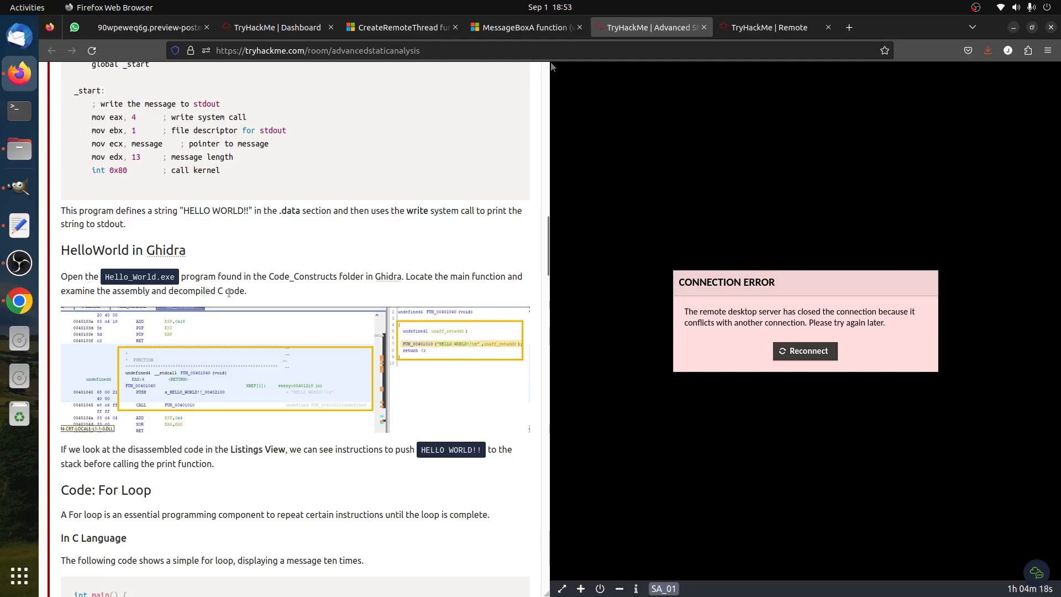
{"action": "left_click_drag", "start_coordinate": [410, 278], "coordinate": [561, 276]}
{"action": "left_click", "coordinate": [503, 243]}
{"action": "left_click", "coordinate": [744, 28]}
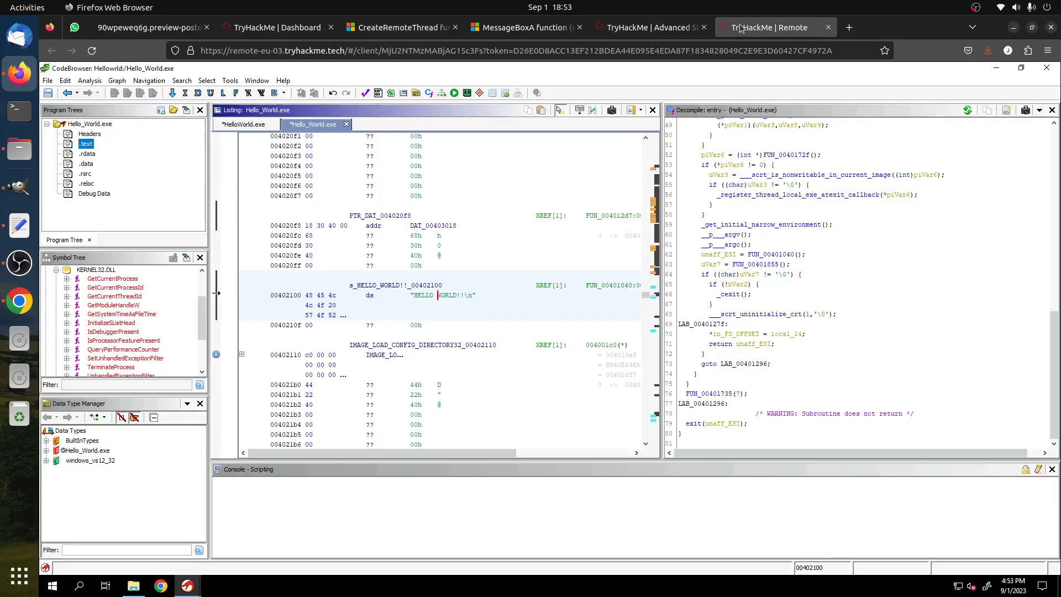
- Search the symbol tree for "main", look through the matches for "ma", and clear the filter
{"action": "scroll", "coordinate": [54, 328], "scroll_direction": "up", "scroll_amount": 2}
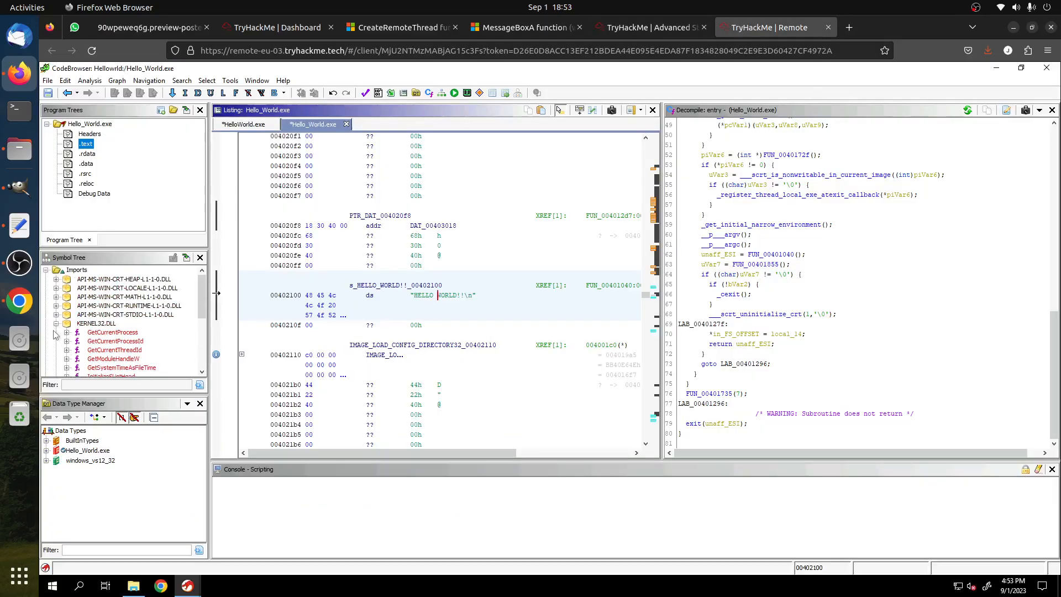
{"action": "left_click", "coordinate": [103, 384]}
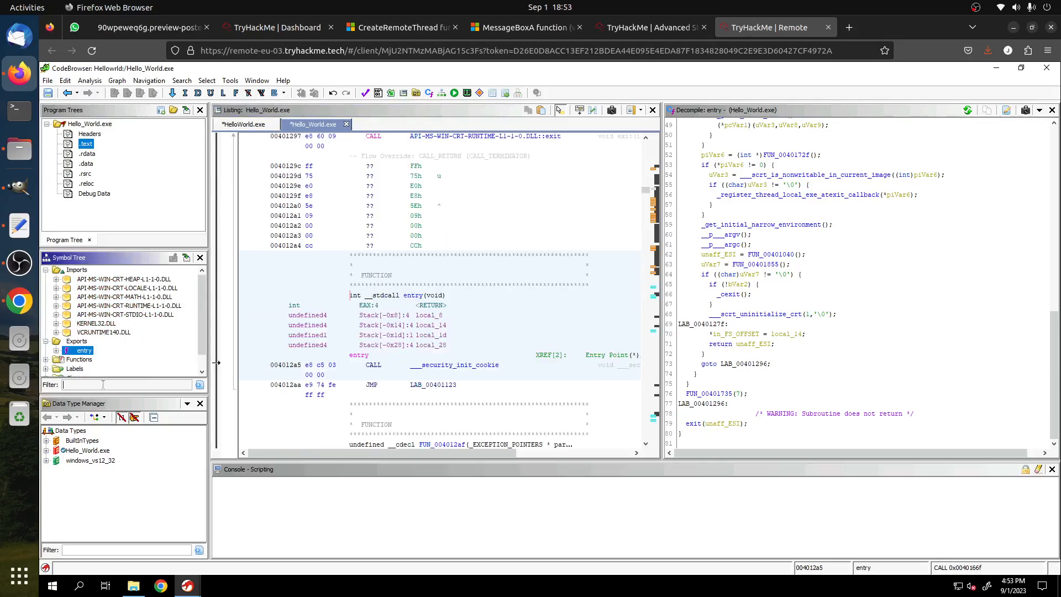
{"action": "type", "text": "main"}
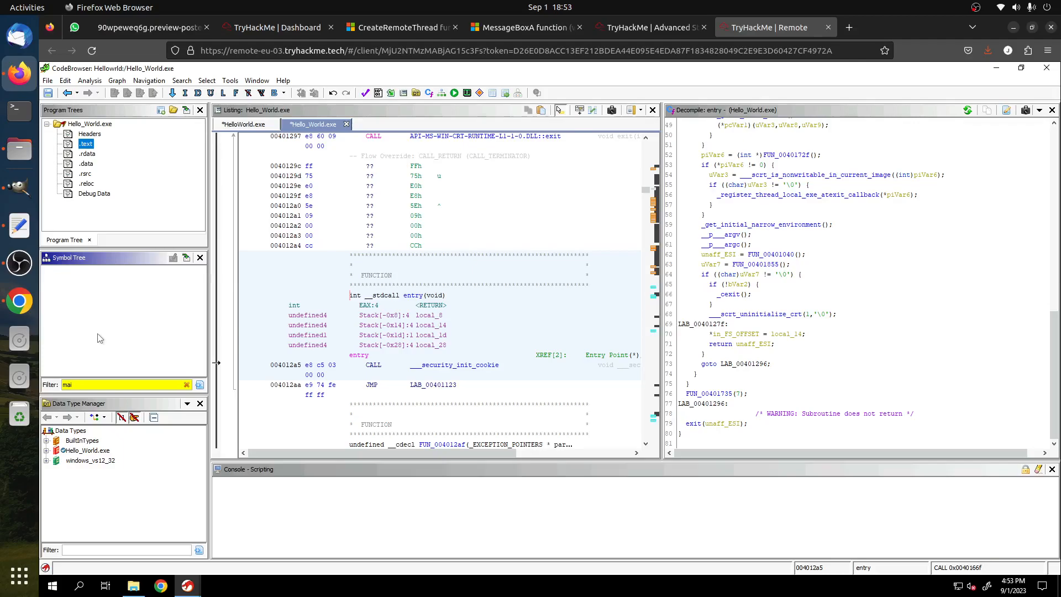
{"action": "key", "text": "BackSpace"}
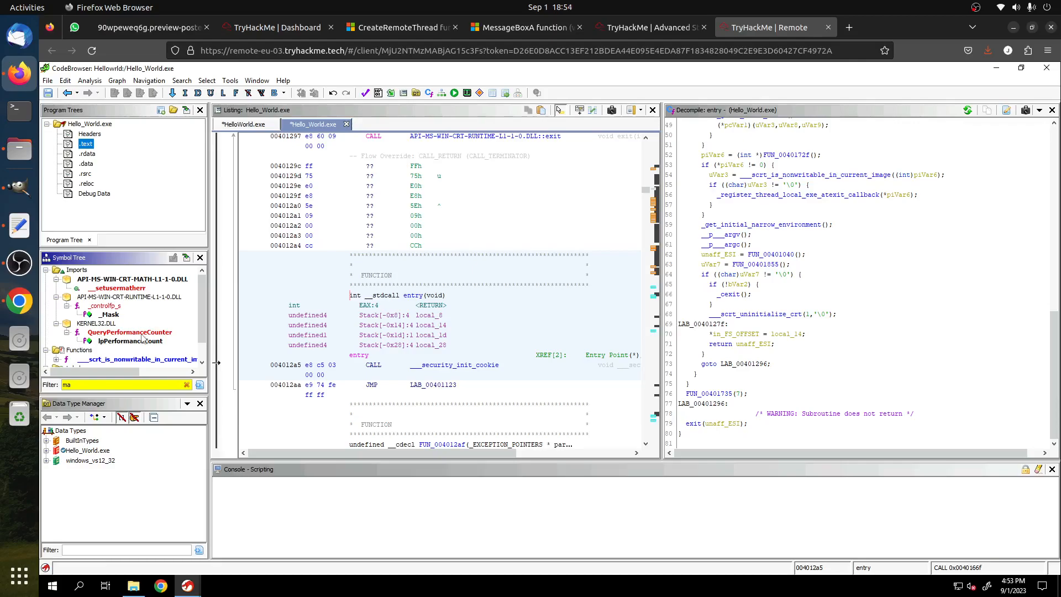
{"action": "scroll", "coordinate": [132, 327], "scroll_direction": "down", "scroll_amount": 1}
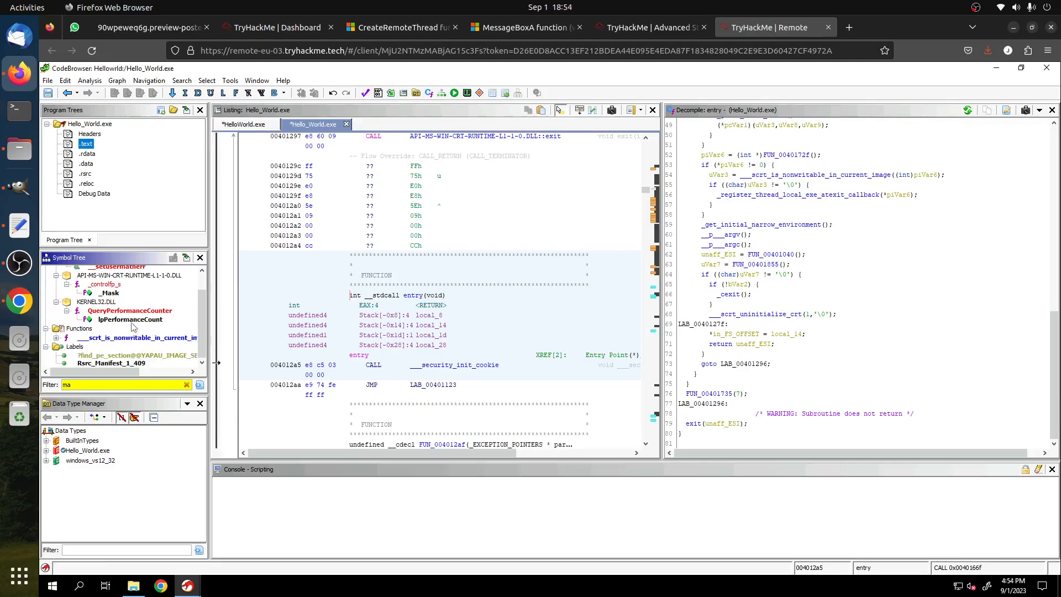
{"action": "key", "text": "BackSpace"}
{"action": "key", "text": "BackSpace"}
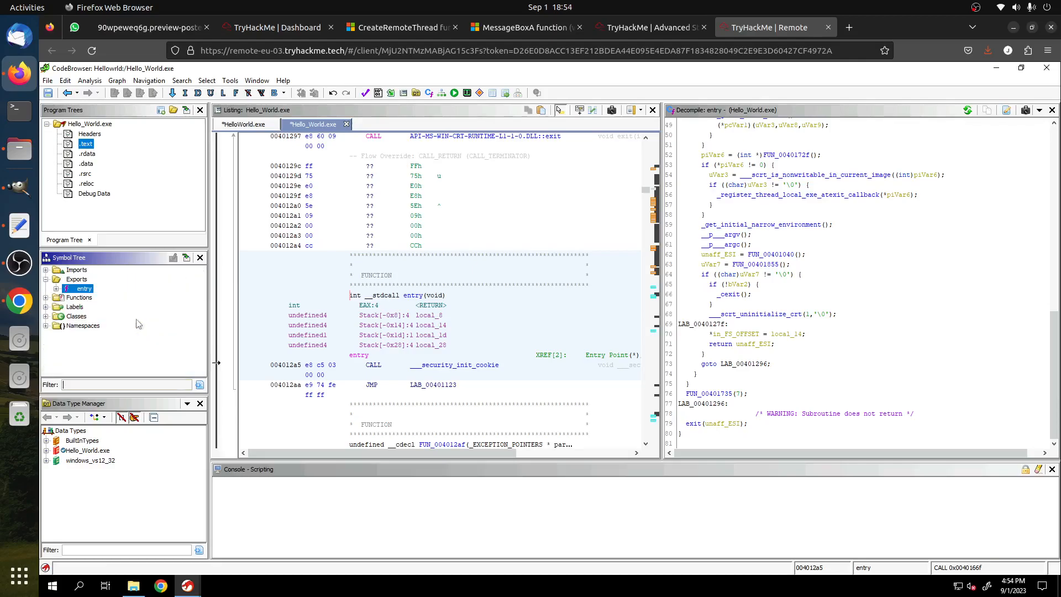
- Expand the Functions group, try filtering the symbols by "mess", and clear the filter
{"action": "left_click", "coordinate": [46, 298]}
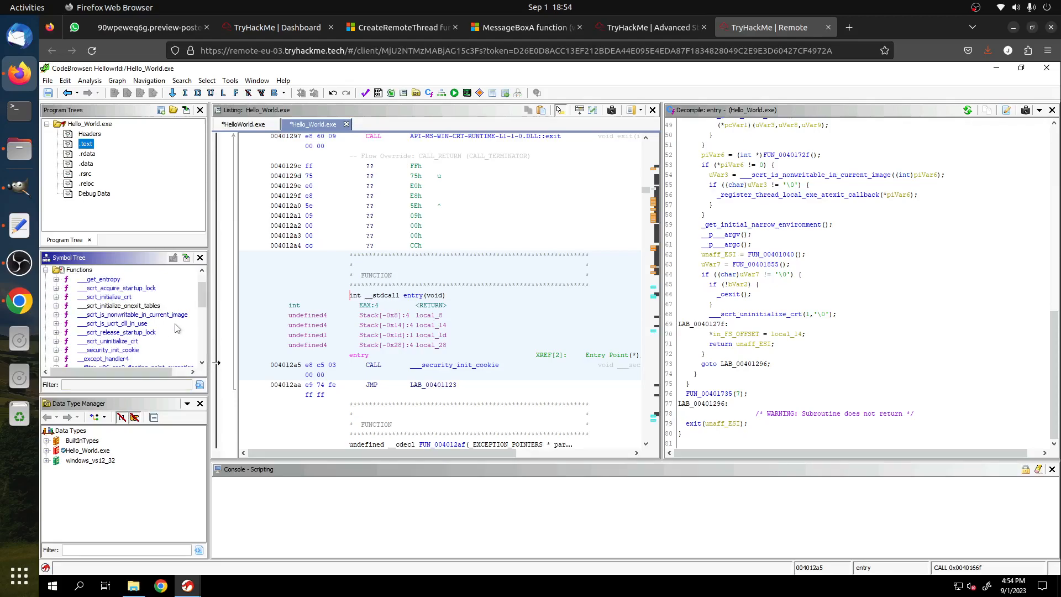
{"action": "left_click", "coordinate": [122, 385]}
{"action": "type", "text": "mess"}
{"action": "key", "text": "BackSpace"}
{"action": "key", "text": "BackSpace"}
{"action": "key", "text": "BackSpace"}
{"action": "key", "text": "BackSpace"}
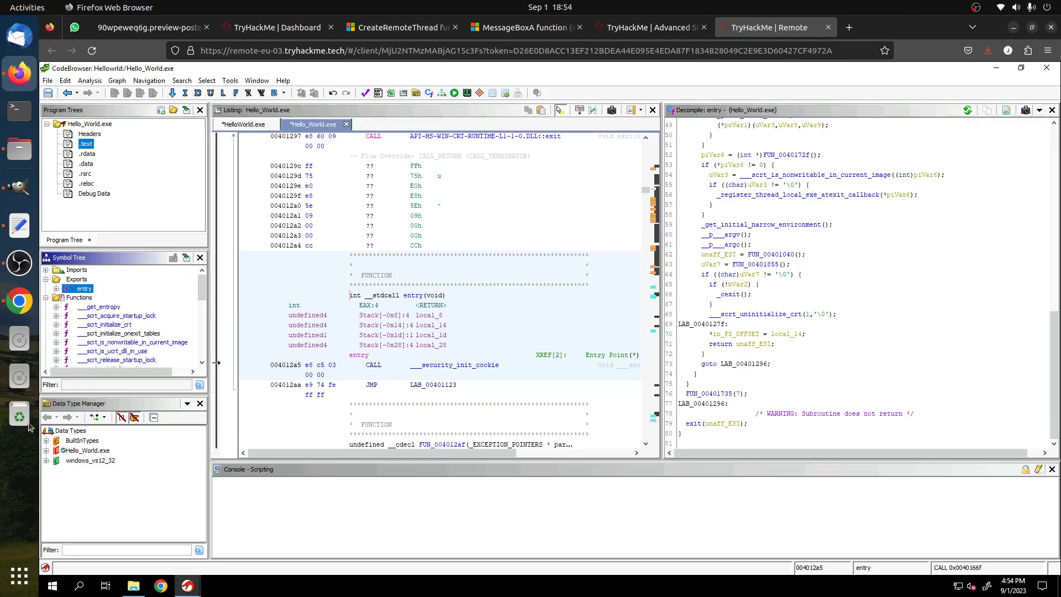
- Expand the entry export in the symbol tree and look through the program's function list alongside entry's decompiled code
{"action": "double_click", "coordinate": [83, 289]}
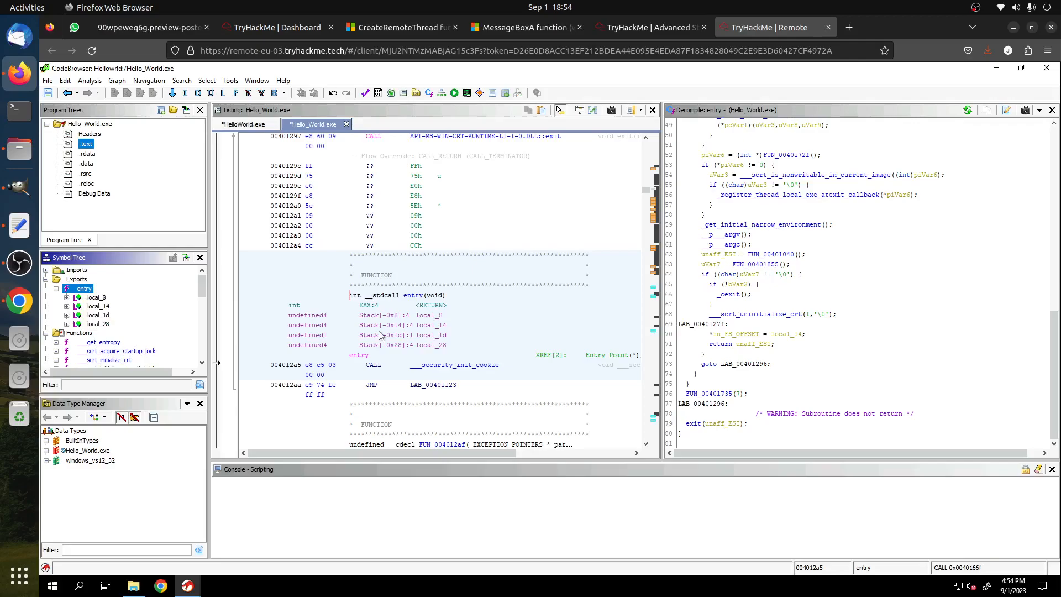
{"action": "scroll", "coordinate": [767, 242], "scroll_direction": "up", "scroll_amount": 8}
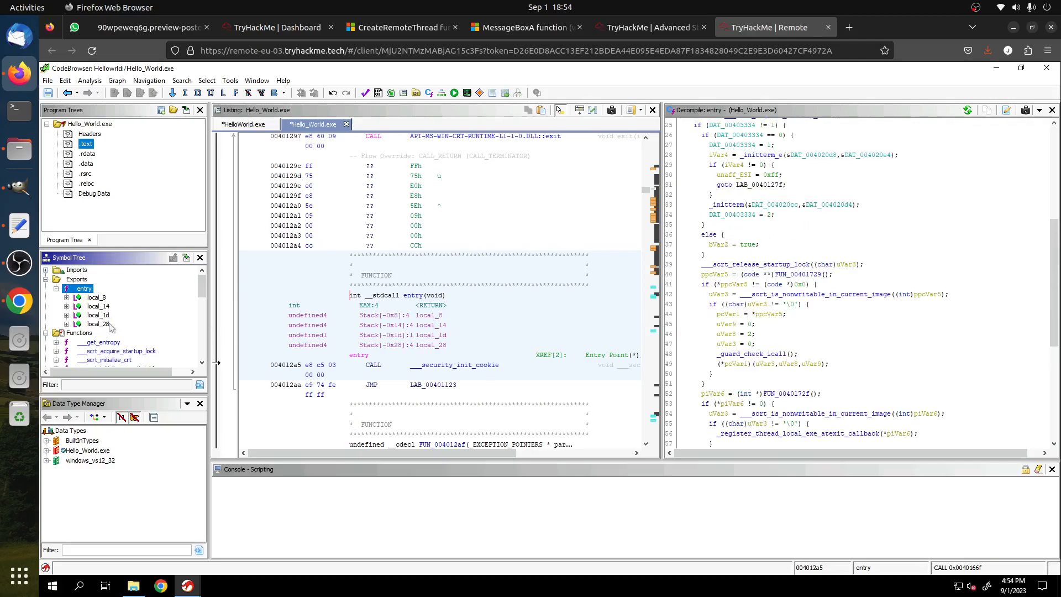
{"action": "scroll", "coordinate": [123, 354], "scroll_direction": "down", "scroll_amount": 5}
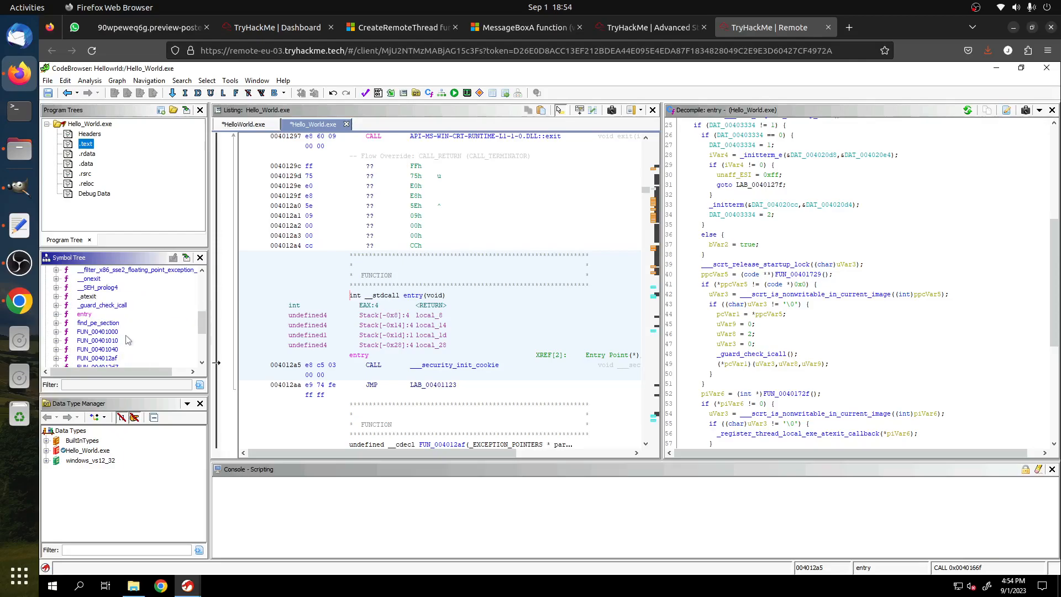
{"action": "scroll", "coordinate": [126, 339], "scroll_direction": "down", "scroll_amount": 5}
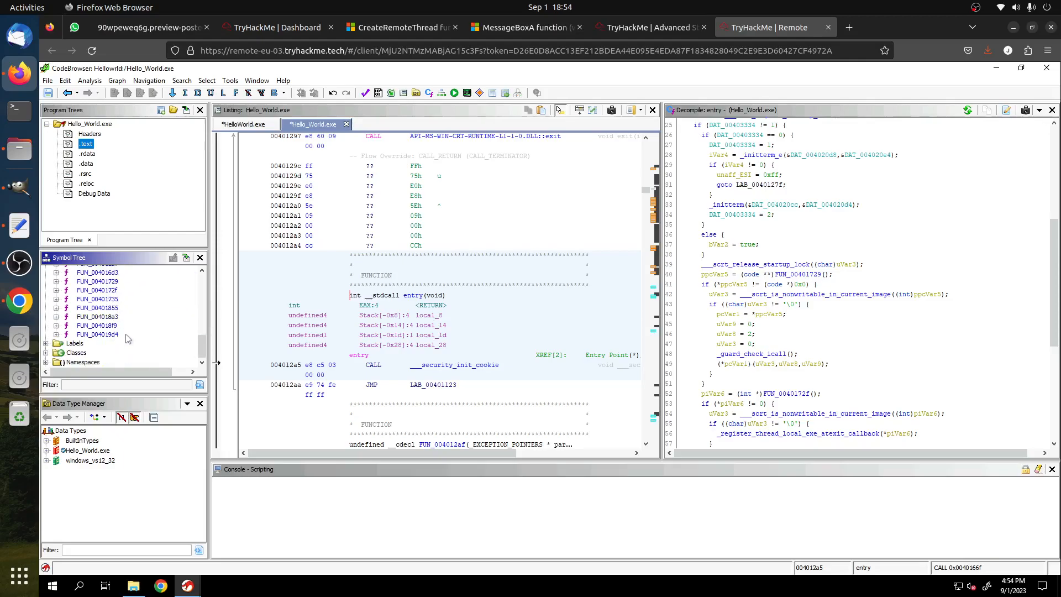
- Reread the room's HelloWorld in Ghidra instruction about the main function and study its reference screenshot
{"action": "left_click", "coordinate": [641, 27]}
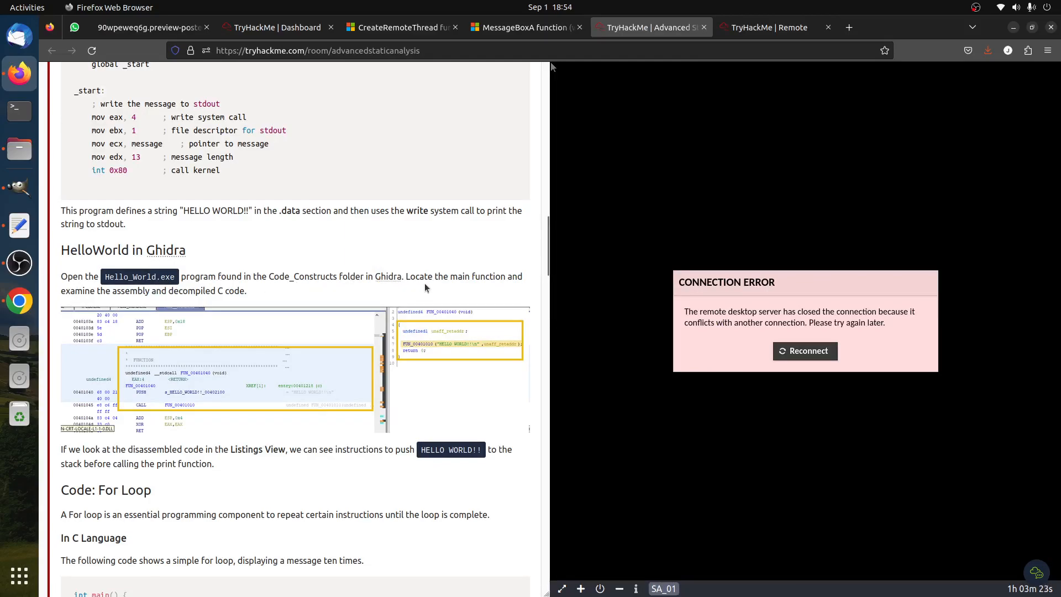
{"action": "left_click_drag", "start_coordinate": [518, 277], "coordinate": [449, 276]}
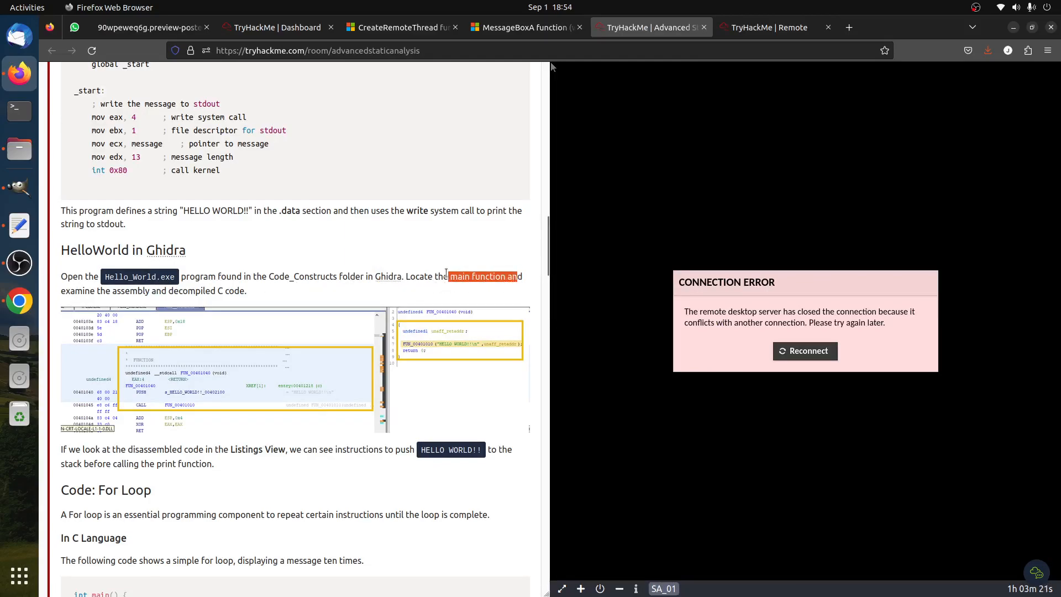
{"action": "left_click_drag", "start_coordinate": [62, 293], "coordinate": [289, 297]}
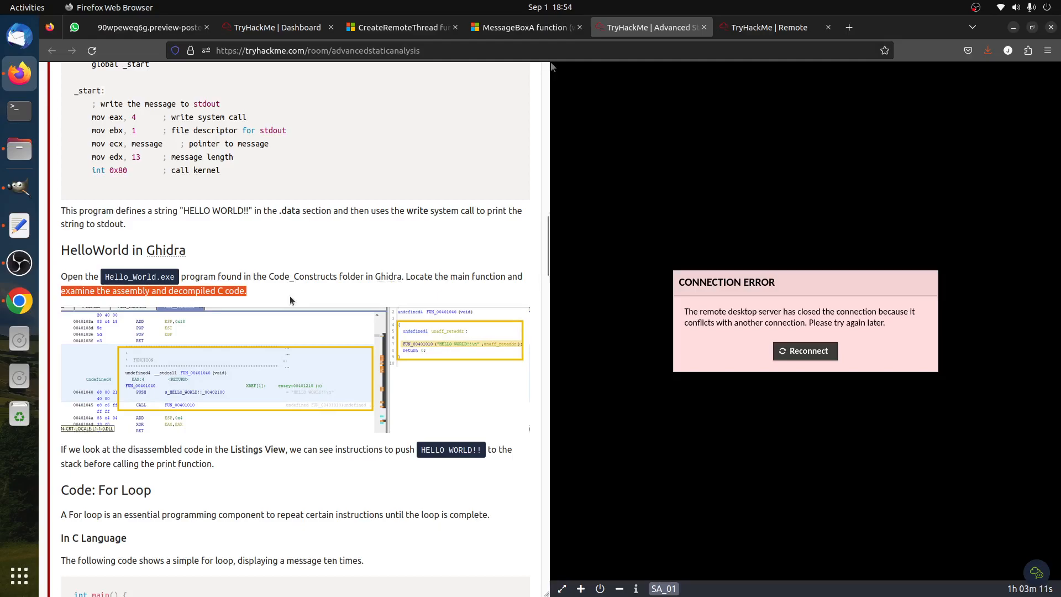
{"action": "scroll", "coordinate": [294, 319], "scroll_direction": "down", "scroll_amount": 3}
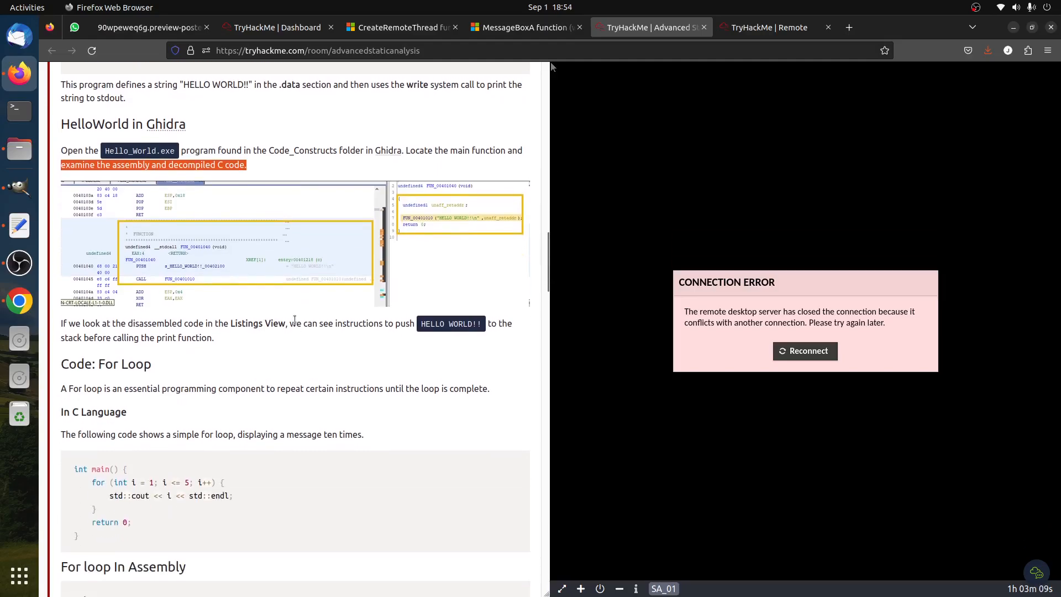
{"action": "scroll", "coordinate": [294, 319], "scroll_direction": "up", "scroll_amount": 3}
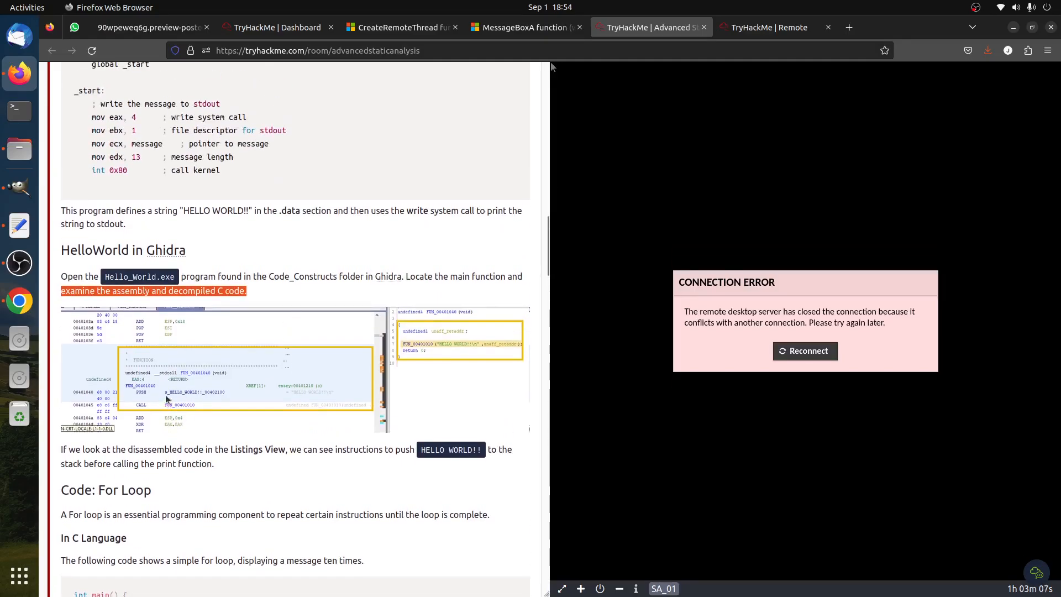
- Back in the VM, check the functions from FUN_00401000 through FUN_004012af and settle on FUN_00401040, which uses "HELLO WORLD!!\n"
{"action": "left_click", "coordinate": [751, 36]}
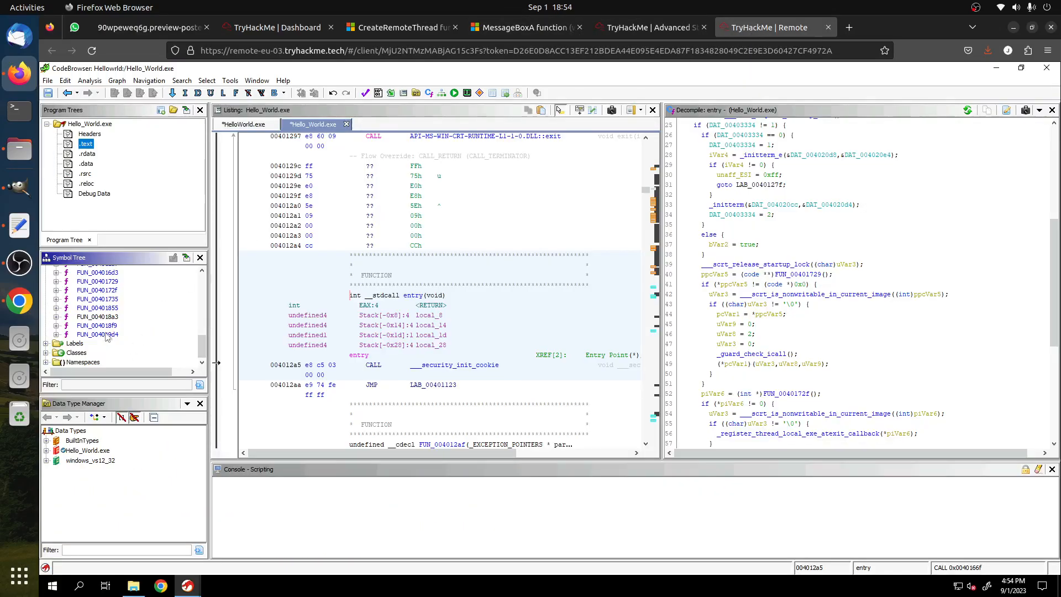
{"action": "scroll", "coordinate": [117, 334], "scroll_direction": "up", "scroll_amount": 5}
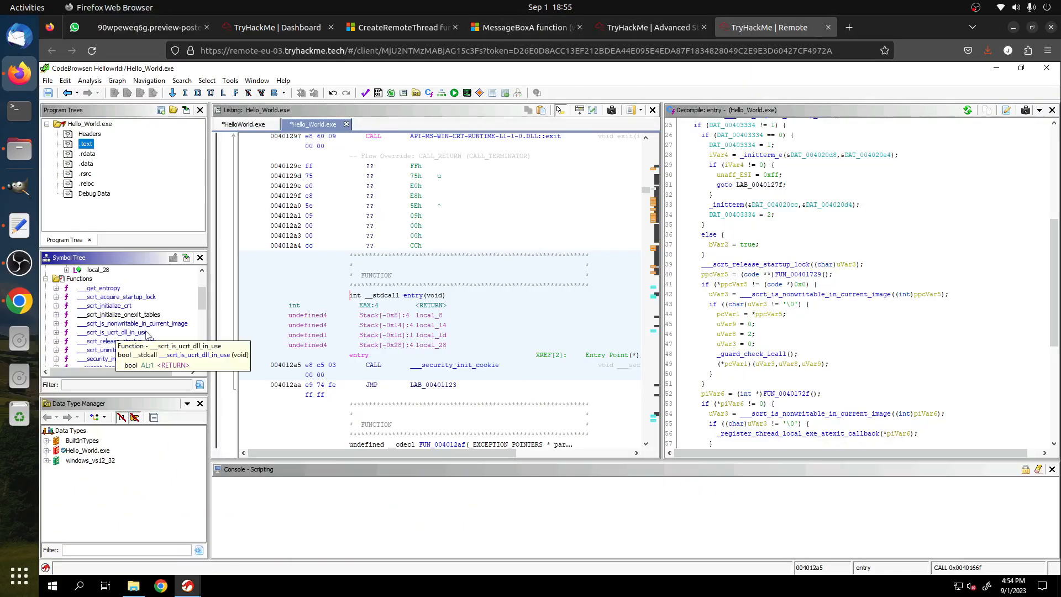
{"action": "scroll", "coordinate": [162, 334], "scroll_direction": "down", "scroll_amount": 3}
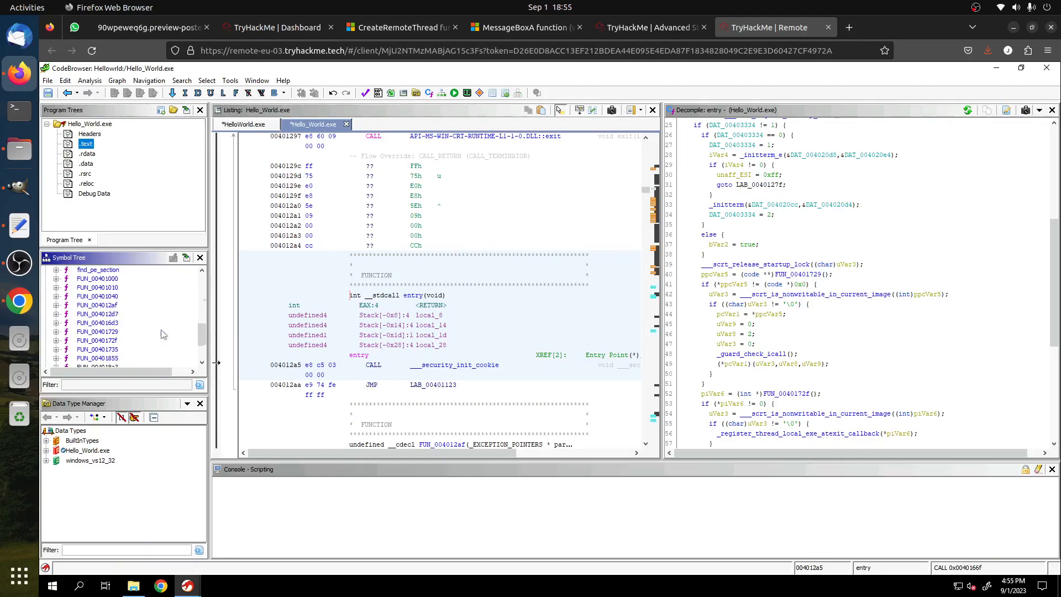
{"action": "left_click", "coordinate": [108, 280]}
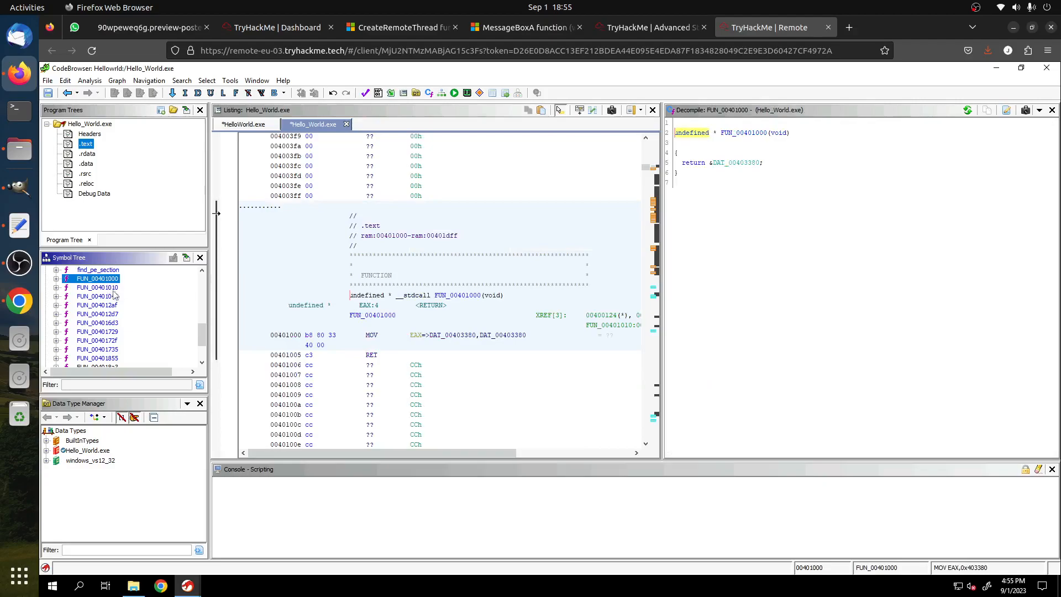
{"action": "left_click", "coordinate": [109, 287]}
{"action": "left_click", "coordinate": [111, 296]}
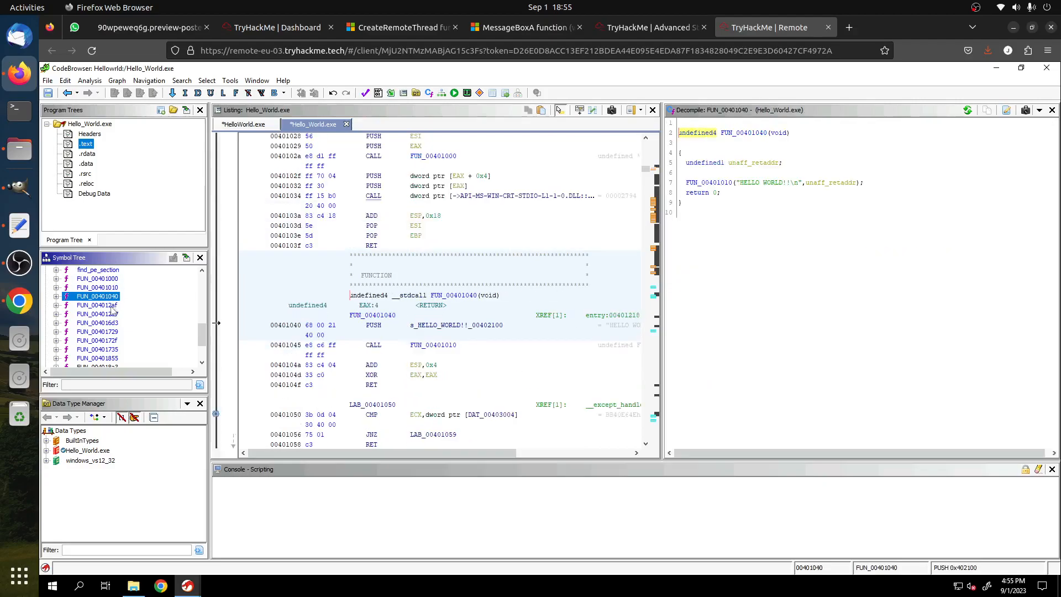
{"action": "left_click", "coordinate": [112, 305]}
{"action": "left_click", "coordinate": [111, 296]}
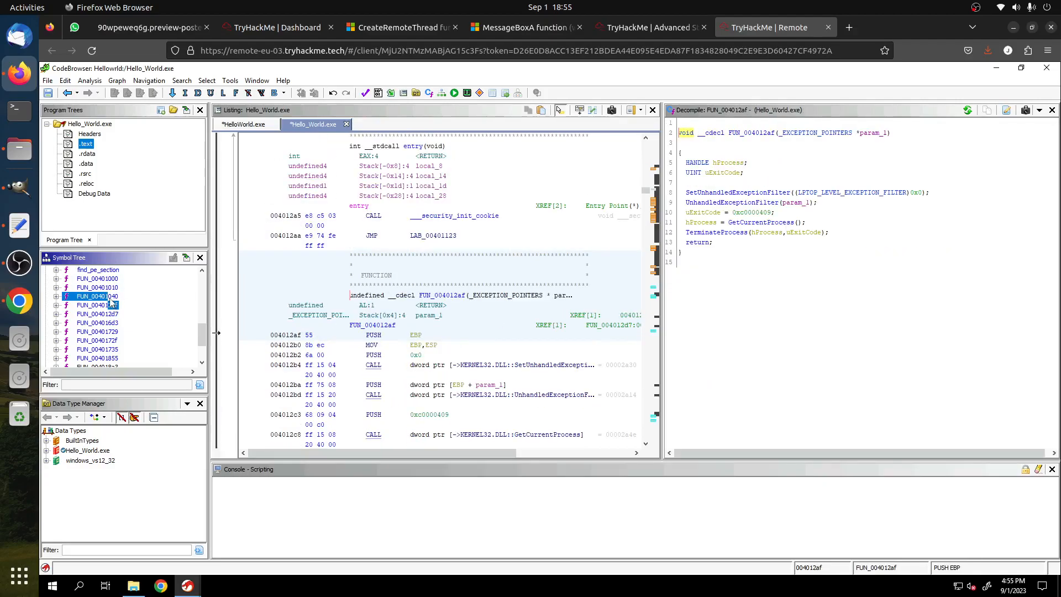
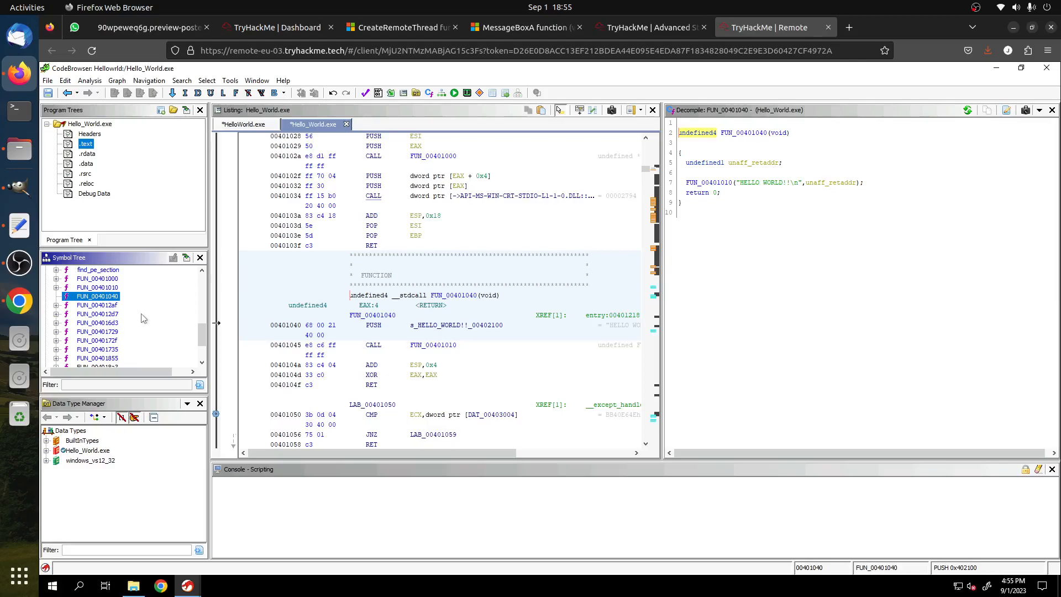
{"action": "scroll", "coordinate": [142, 318], "scroll_direction": "up", "scroll_amount": 5}
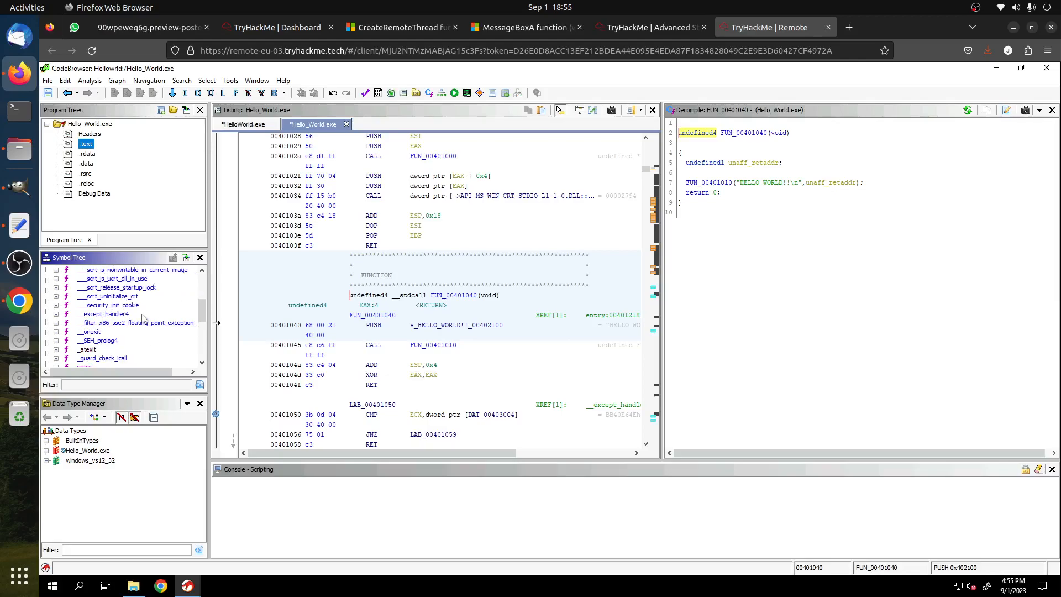
{"action": "scroll", "coordinate": [142, 318], "scroll_direction": "down", "scroll_amount": 5}
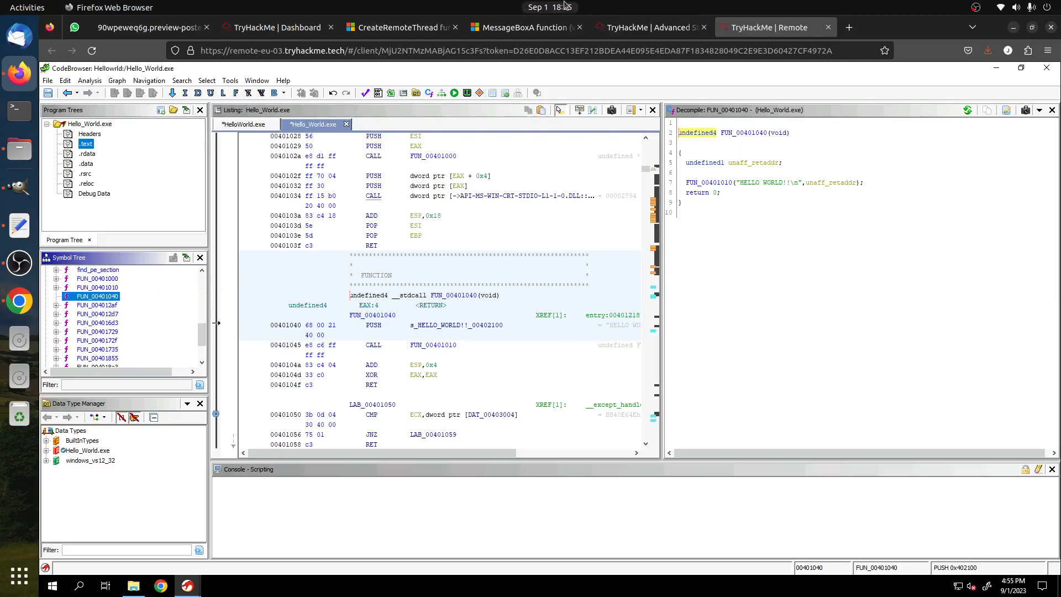
- Read the room's explanation of how HELLO WORLD!! is pushed to the stack before the print function is called
{"action": "left_click", "coordinate": [608, 27]}
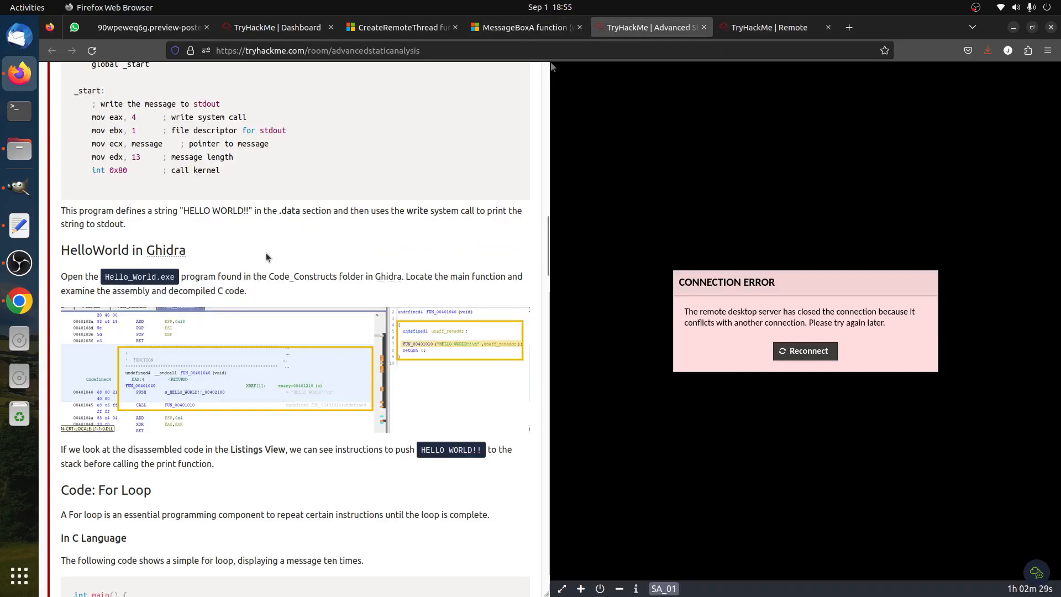
{"action": "scroll", "coordinate": [303, 306], "scroll_direction": "up", "scroll_amount": 2}
{"action": "left_click_drag", "start_coordinate": [63, 512], "coordinate": [289, 529]}
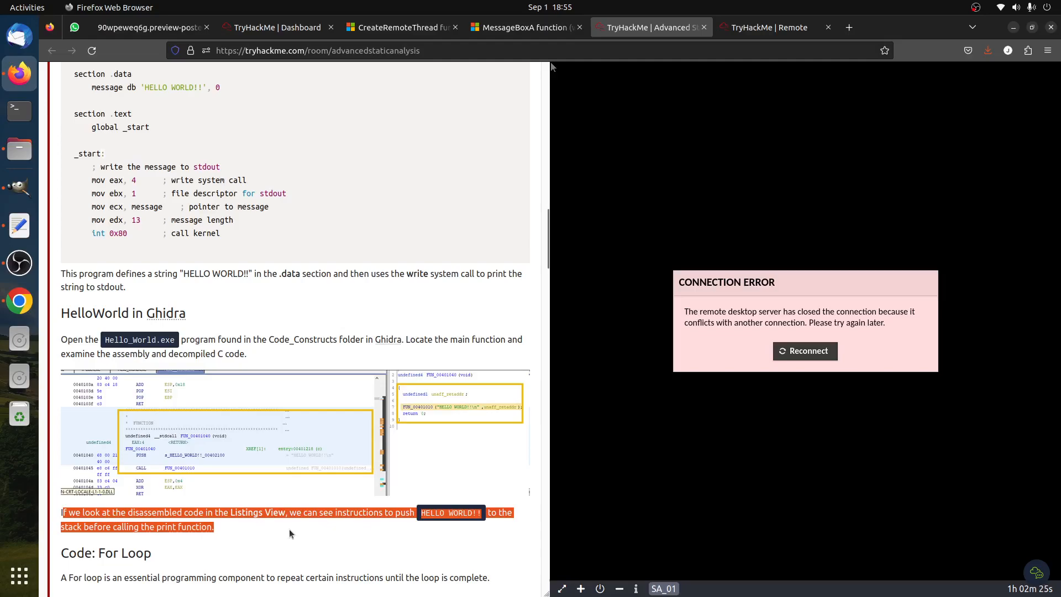
{"action": "left_click", "coordinate": [404, 522]}
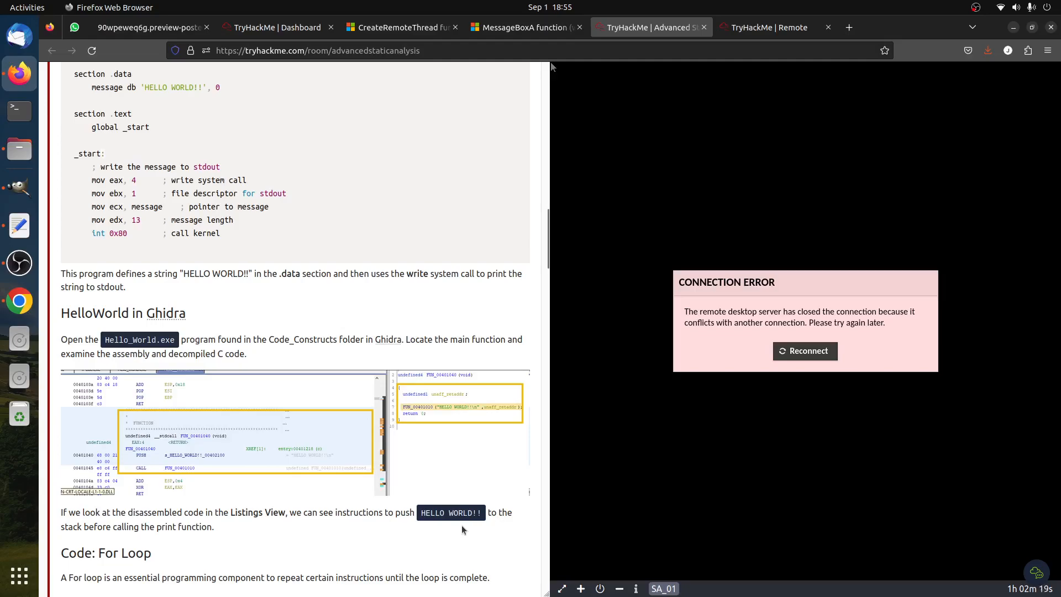
- Examine FUN_00401040 in Ghidra, previewing the pushed s_HELLO_WORLD!!_00402100 string and the called FUN_00401010
{"action": "left_click", "coordinate": [729, 28]}
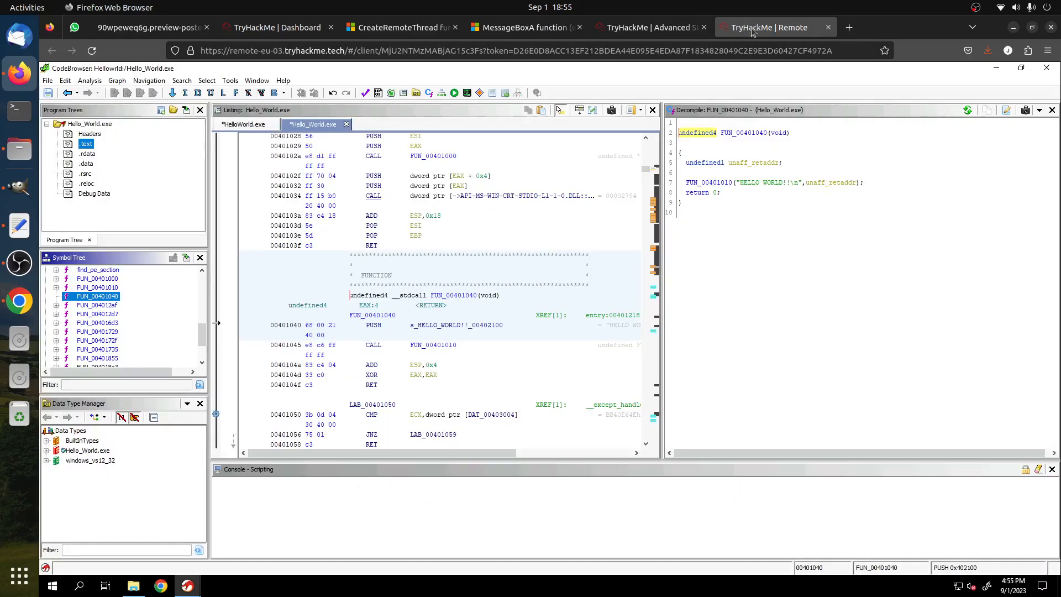
{"action": "left_click", "coordinate": [713, 177]}
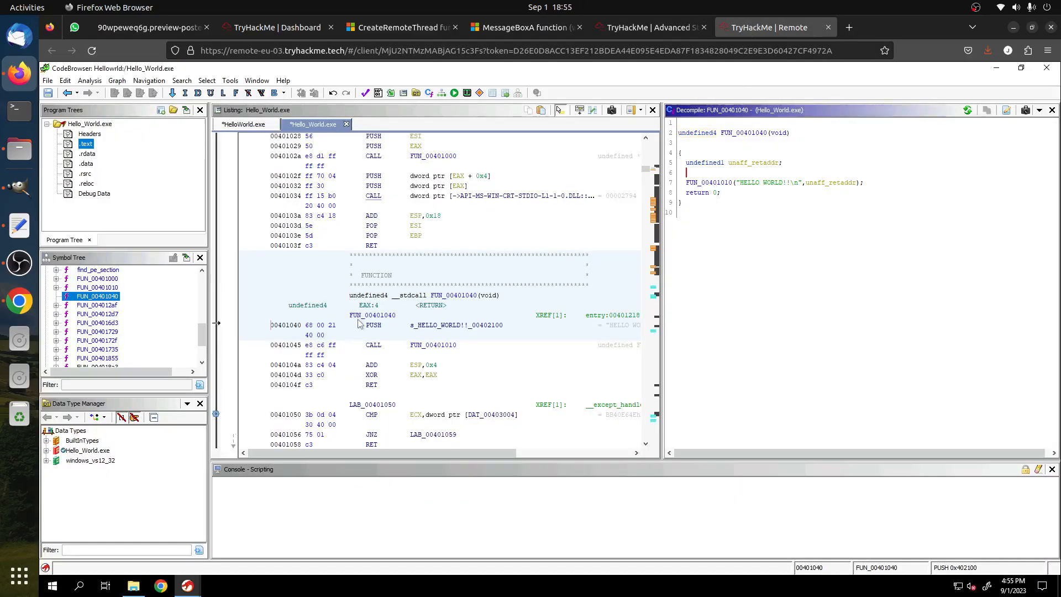
{"action": "left_click", "coordinate": [437, 330]}
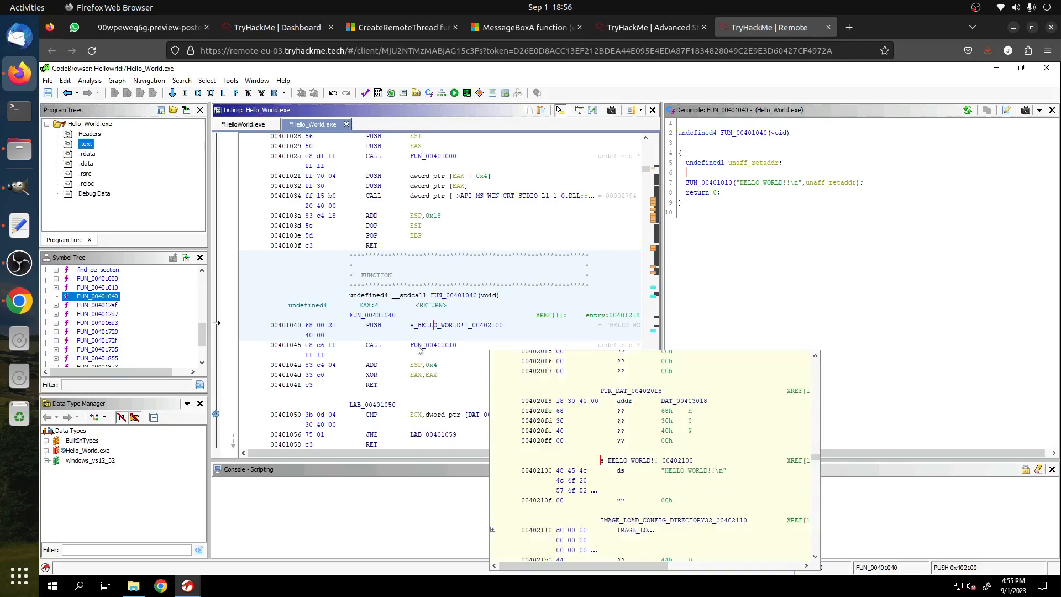
{"action": "mouse_move", "coordinate": [418, 349]}
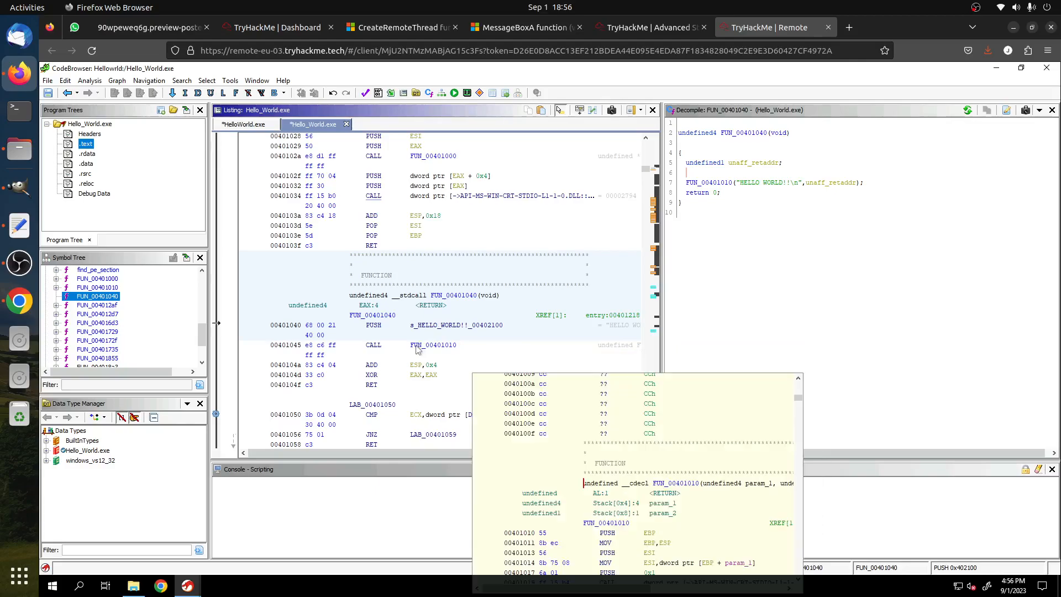
- Compare the room's reference screenshot of the main function with the FUN_00401040 listing in Ghidra
{"action": "left_click", "coordinate": [646, 27]}
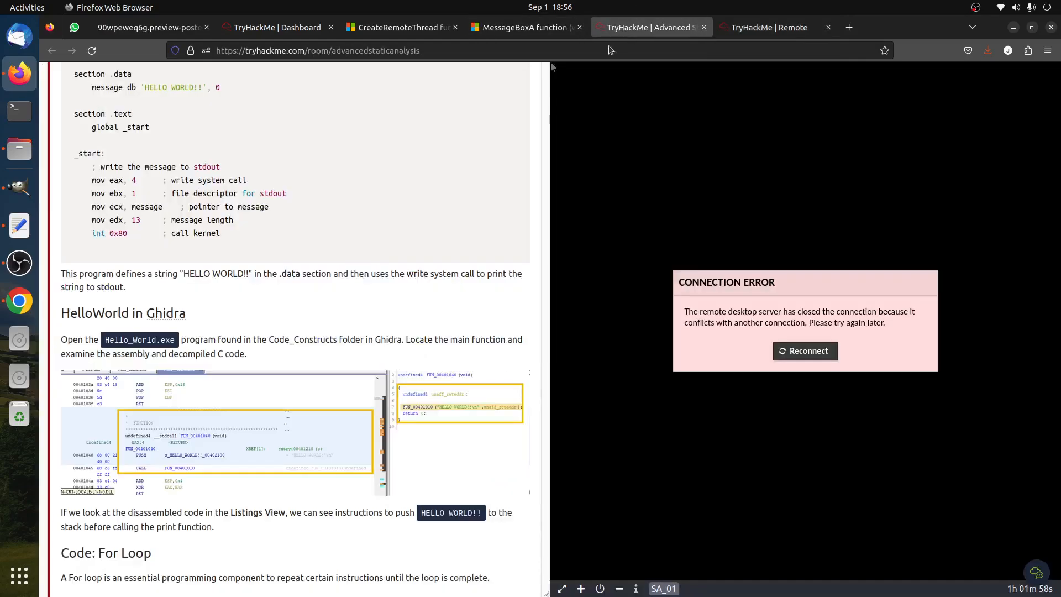
{"action": "scroll", "coordinate": [230, 396], "scroll_direction": "down", "scroll_amount": 4}
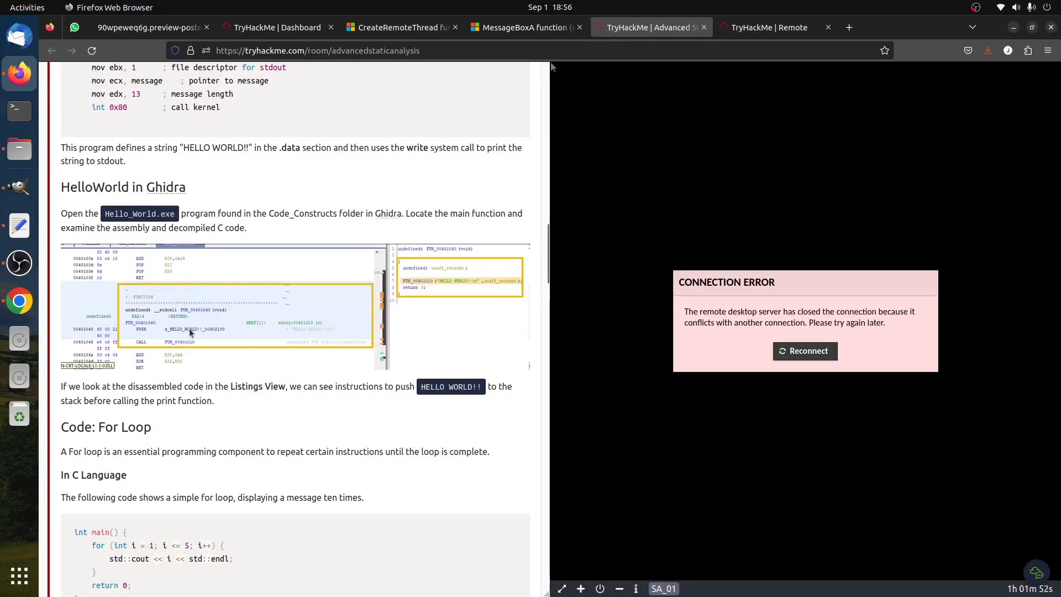
{"action": "left_click", "coordinate": [736, 29]}
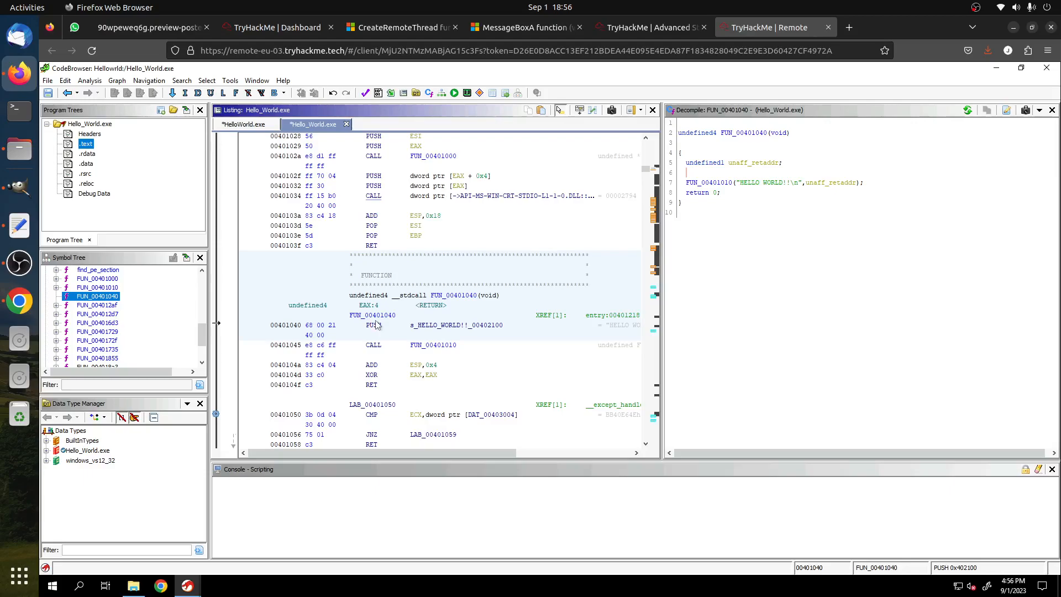
- Review the room's HelloWorld assembly example, highlighting the .data section's message definition, and return to the VM
{"action": "left_click", "coordinate": [644, 27]}
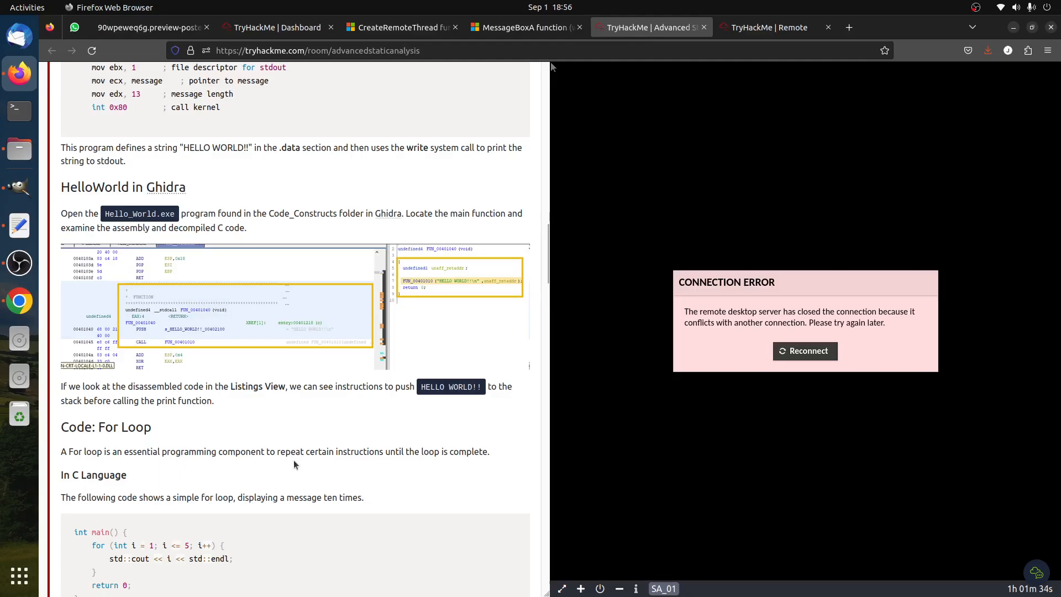
{"action": "scroll", "coordinate": [294, 464], "scroll_direction": "down", "scroll_amount": 3}
{"action": "scroll", "coordinate": [255, 244], "scroll_direction": "up", "scroll_amount": 5}
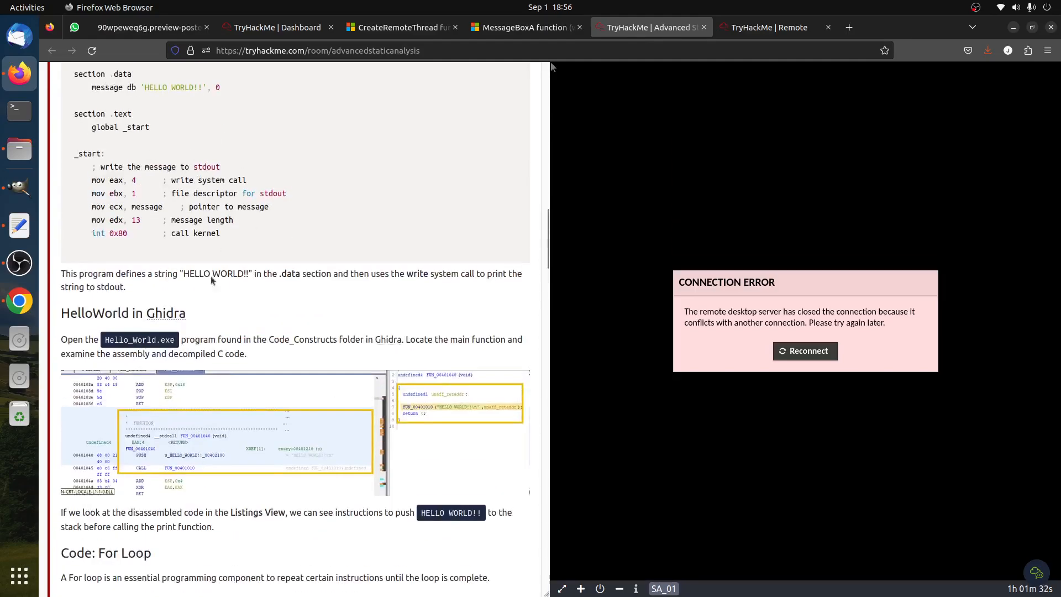
{"action": "scroll", "coordinate": [302, 463], "scroll_direction": "up", "scroll_amount": 6}
{"action": "scroll", "coordinate": [304, 465], "scroll_direction": "down", "scroll_amount": 3}
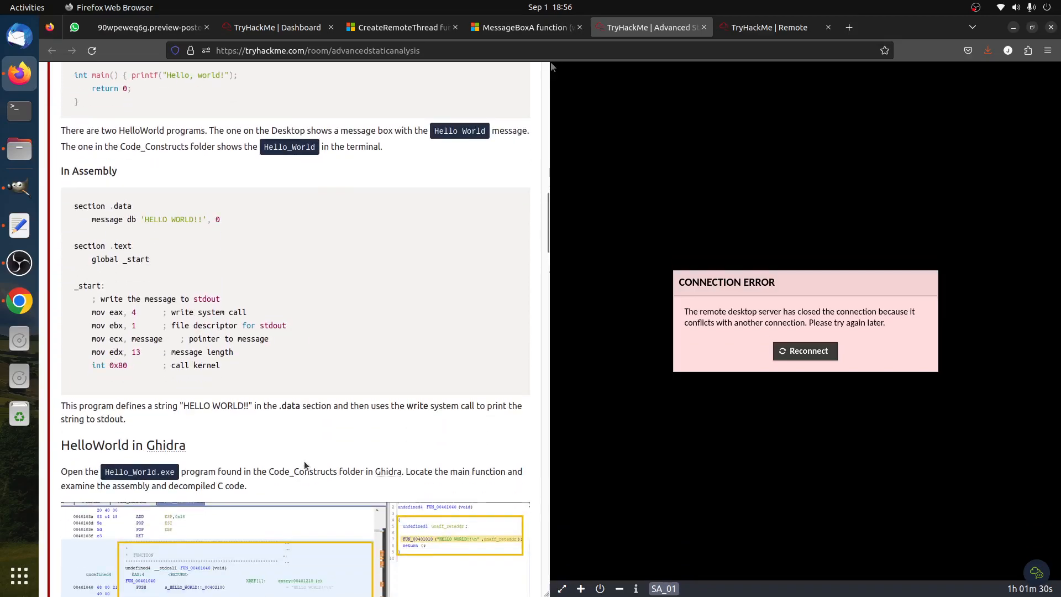
{"action": "scroll", "coordinate": [306, 463], "scroll_direction": "up", "scroll_amount": 2}
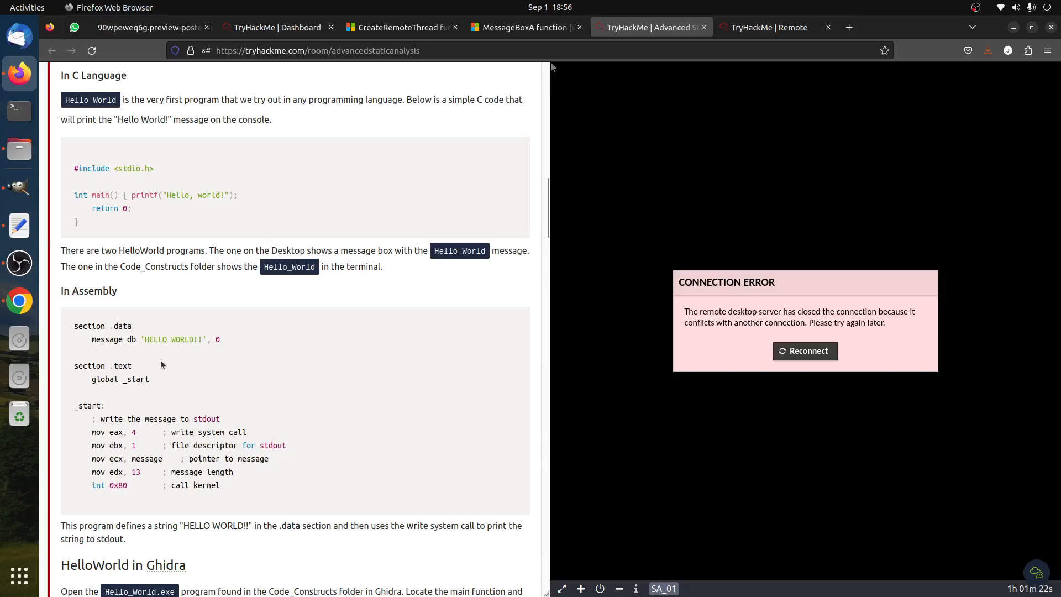
{"action": "left_click_drag", "start_coordinate": [74, 326], "coordinate": [221, 341]}
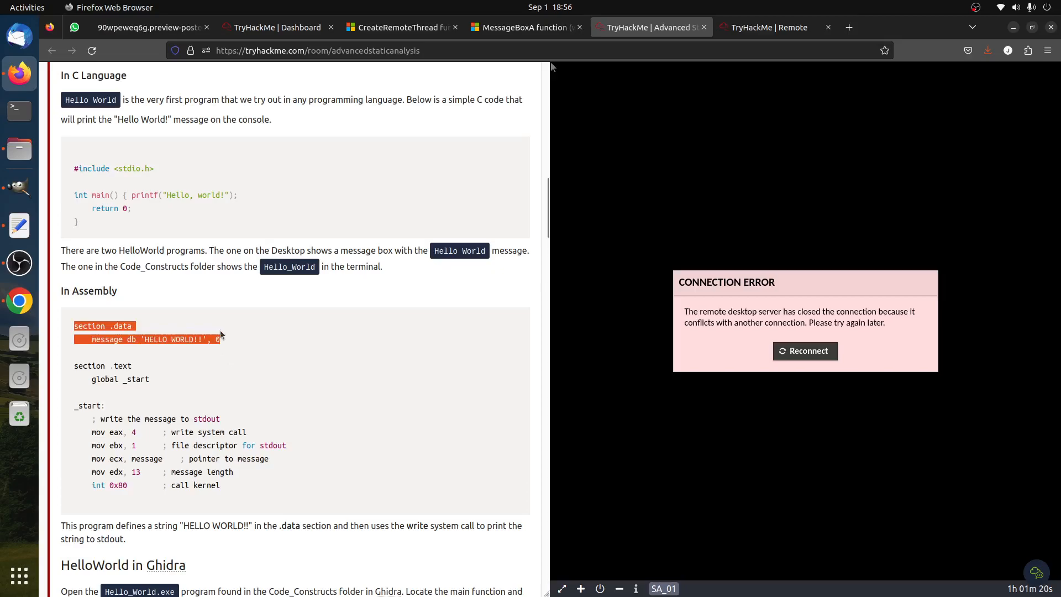
{"action": "scroll", "coordinate": [229, 338], "scroll_direction": "down", "scroll_amount": 3}
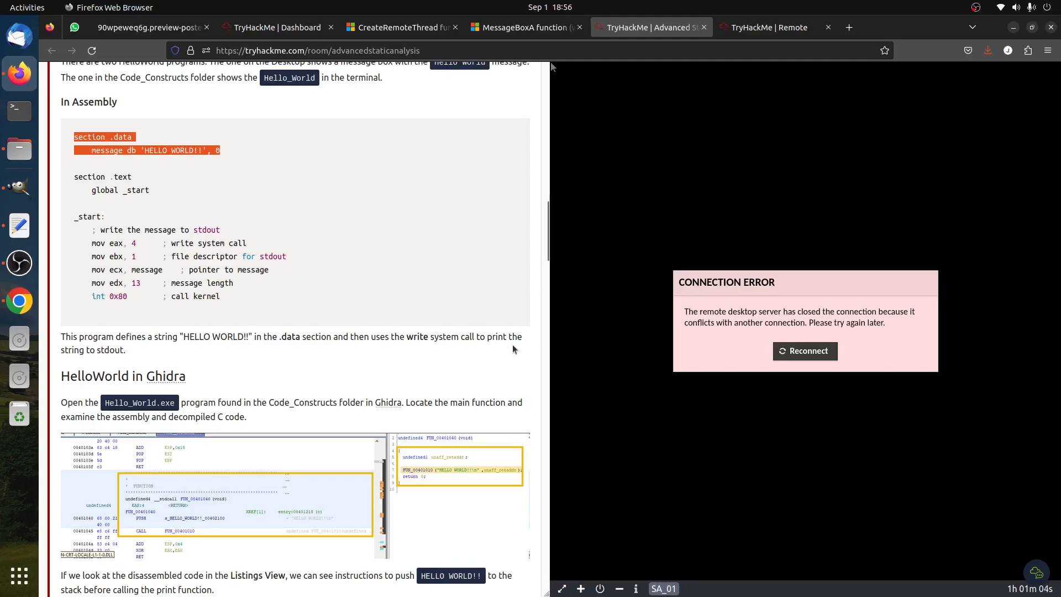
{"action": "key", "text": "ctrl+Tab"}
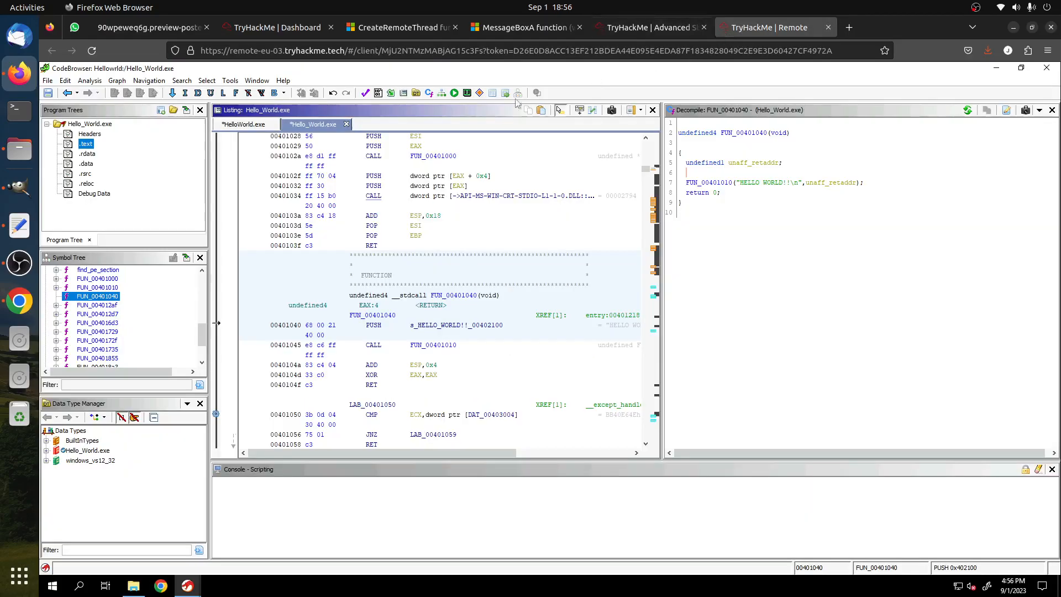
- Select the .data section of Hello_World.exe, find the room's Code: For Loop section, and return to the VM
{"action": "left_click", "coordinate": [86, 164]}
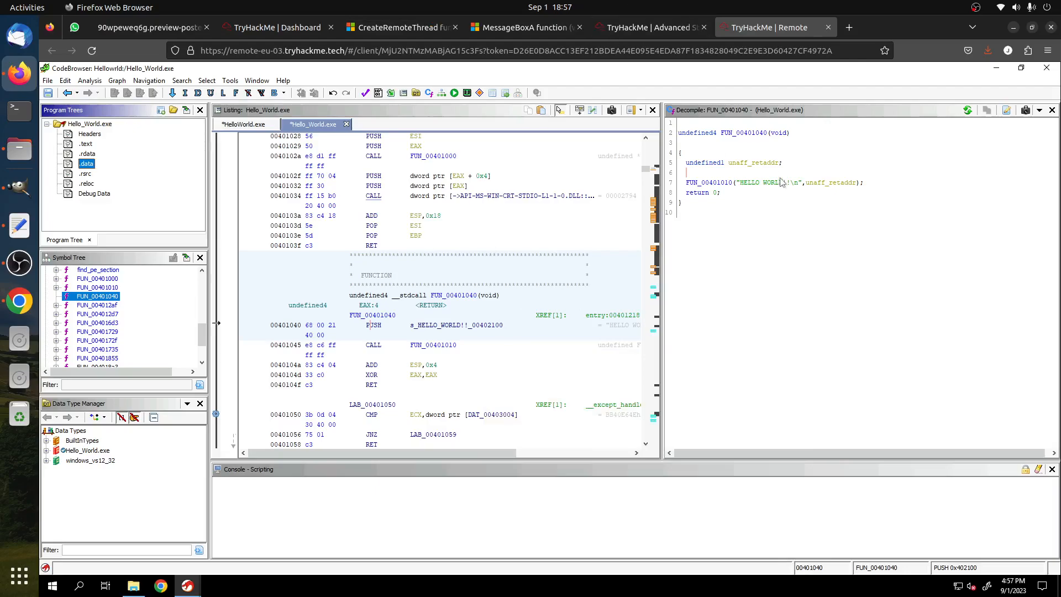
{"action": "left_click", "coordinate": [650, 27]}
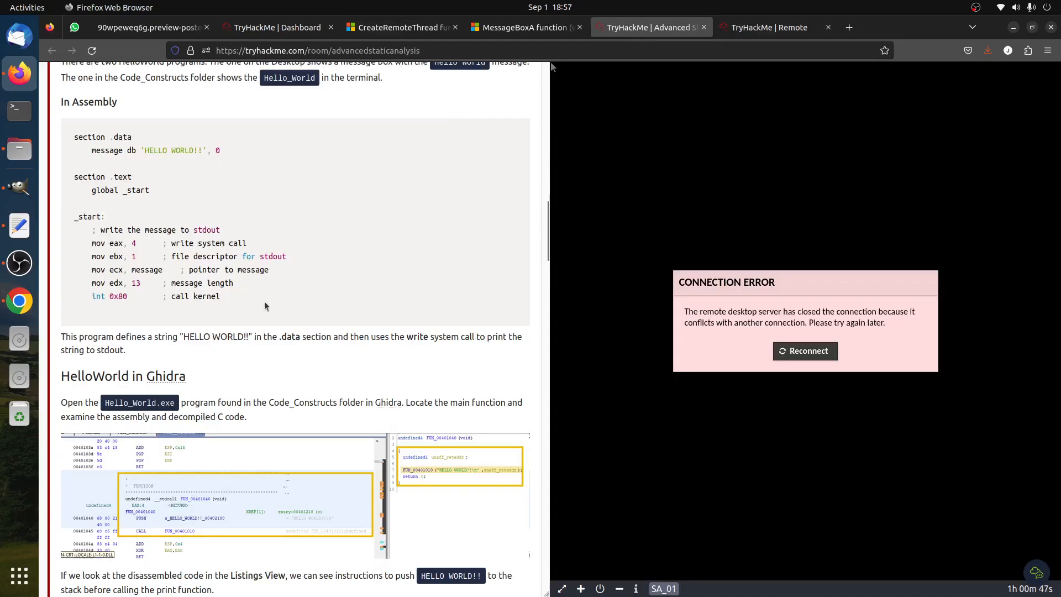
{"action": "scroll", "coordinate": [264, 300], "scroll_direction": "down", "scroll_amount": 4}
{"action": "scroll", "coordinate": [100, 390], "scroll_direction": "down", "scroll_amount": 3}
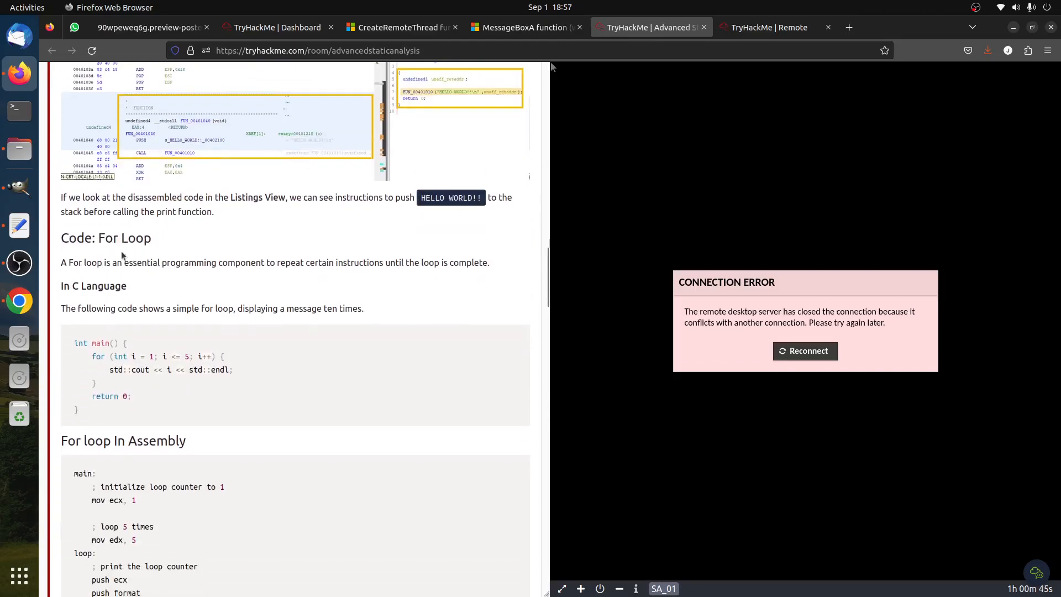
{"action": "left_click_drag", "start_coordinate": [99, 237], "coordinate": [156, 244]}
{"action": "left_click", "coordinate": [752, 31]}
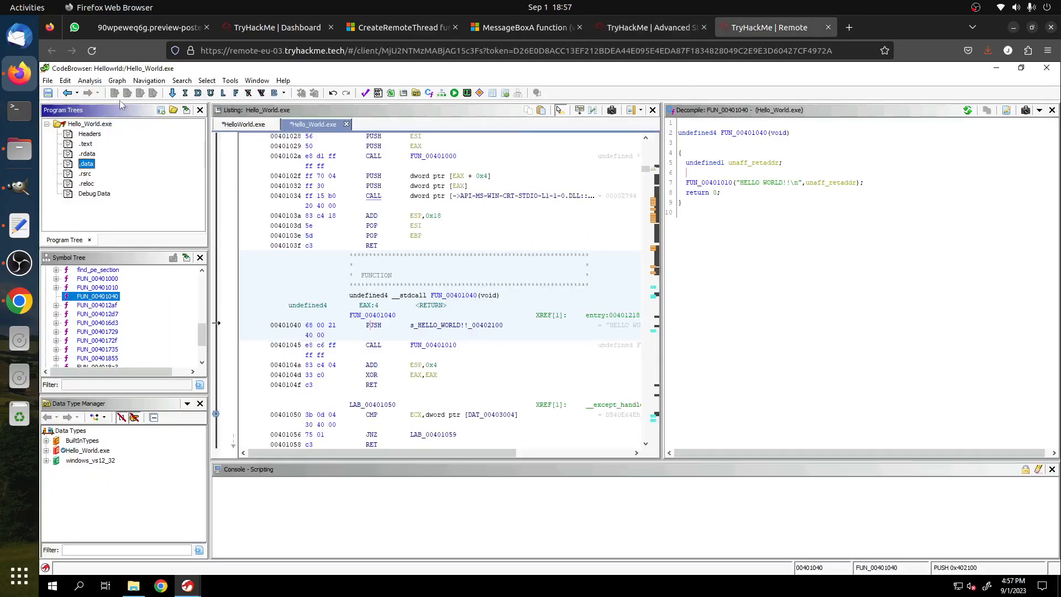
- Import for-loop.exe from the Code_Constructs folder into the Ghidra project
{"action": "left_click", "coordinate": [49, 80]}
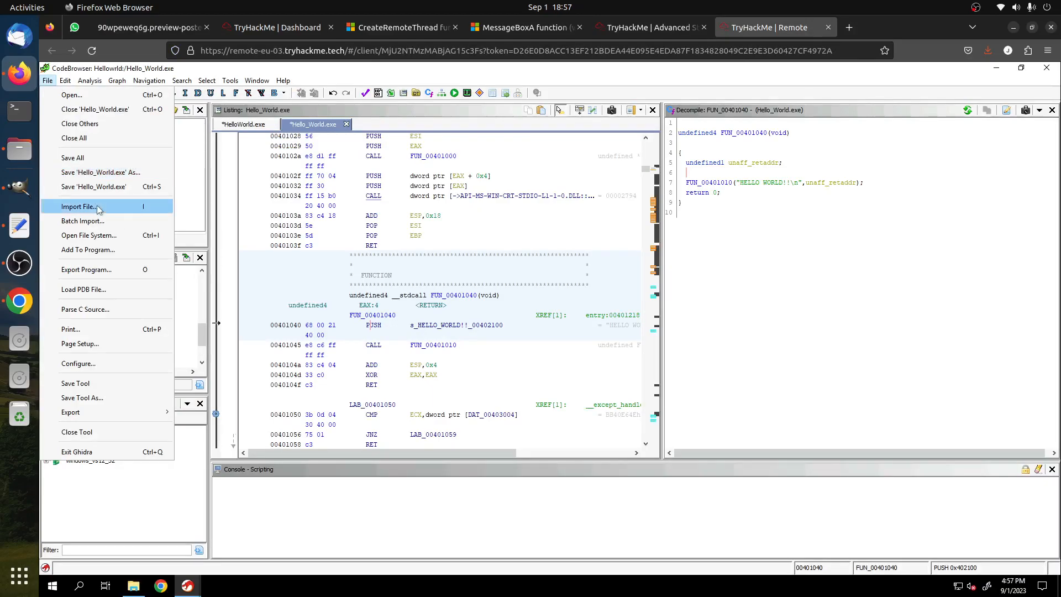
{"action": "key", "text": "Return"}
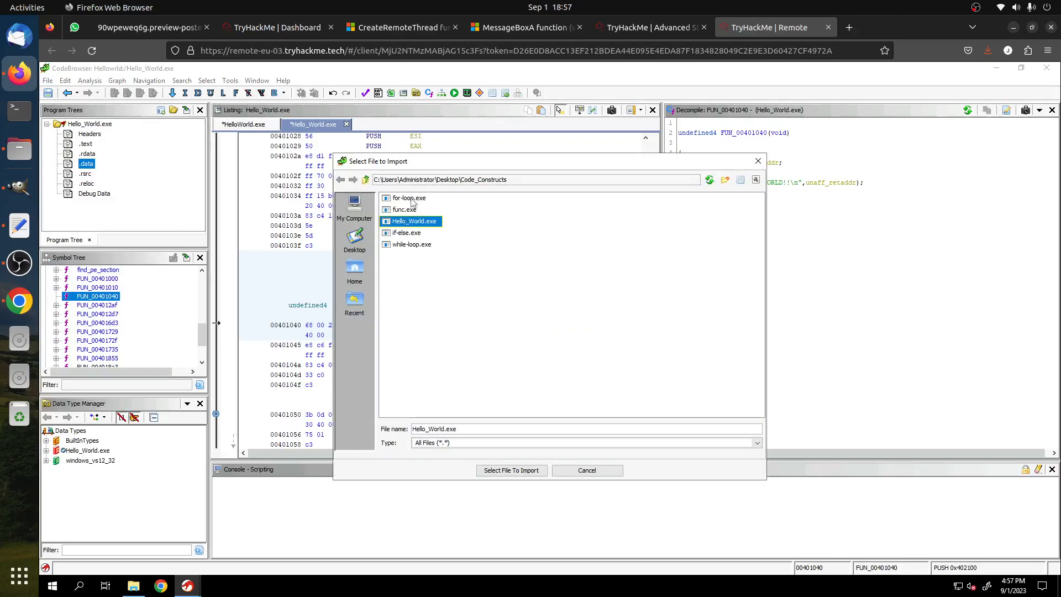
{"action": "left_click", "coordinate": [412, 200]}
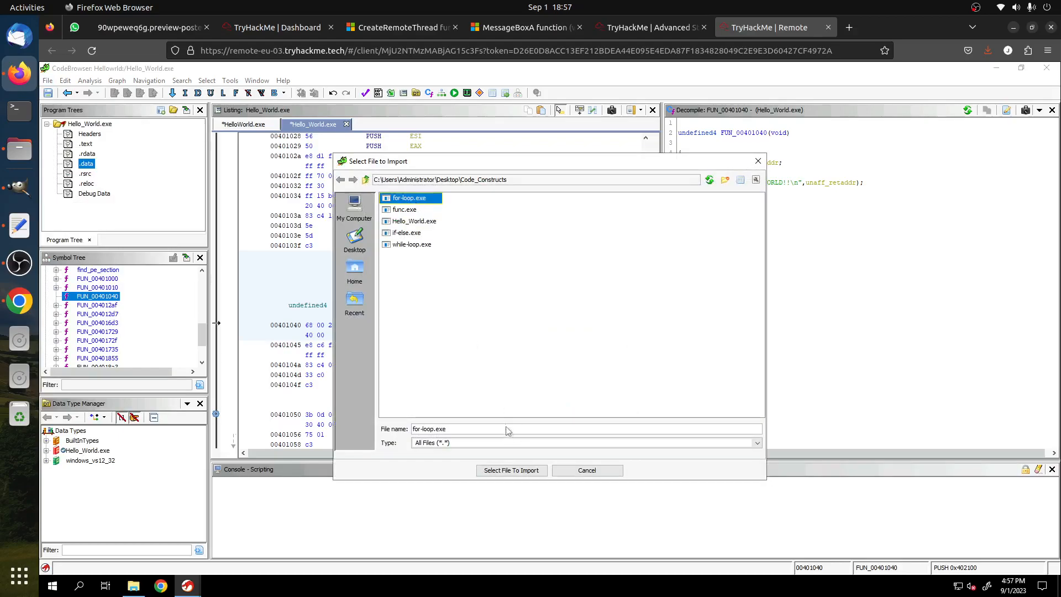
{"action": "left_click", "coordinate": [509, 469]}
{"action": "left_click", "coordinate": [530, 379]}
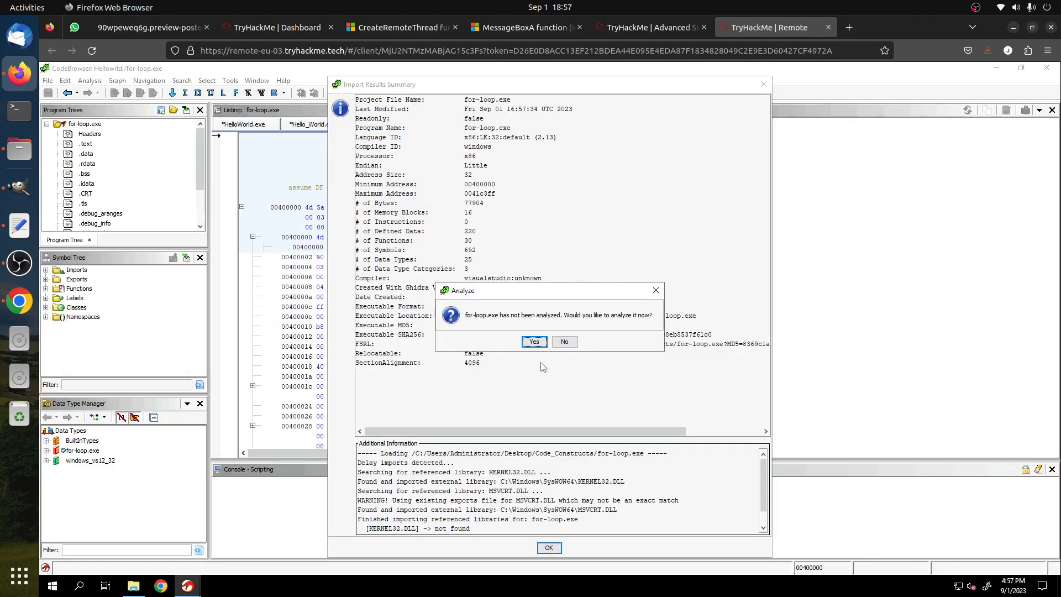
- Analyze for-loop.exe with the default analyzers and dismiss the import results summary
{"action": "left_click", "coordinate": [533, 342]}
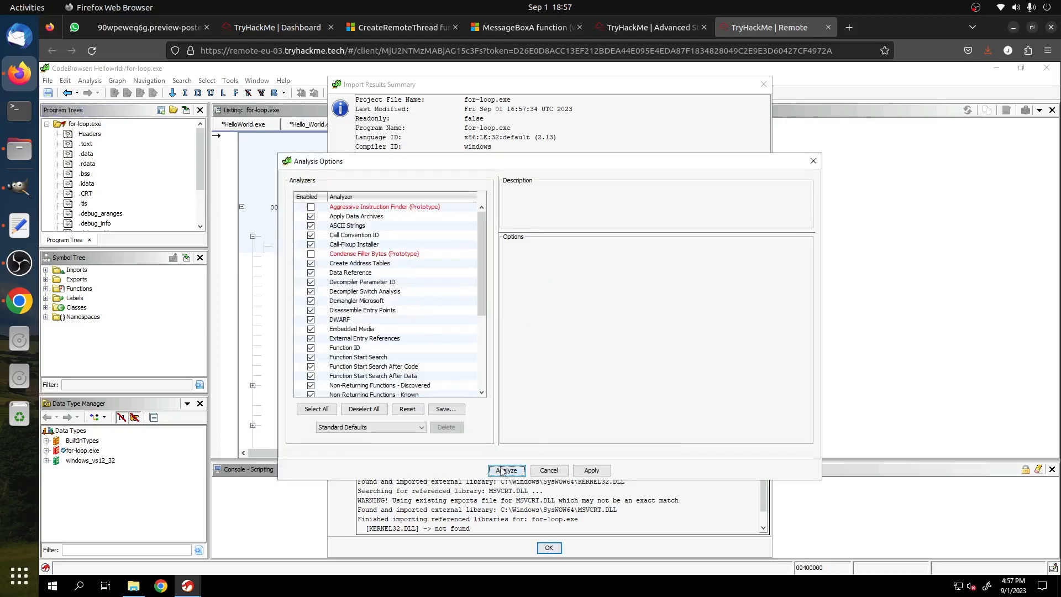
{"action": "left_click", "coordinate": [505, 471]}
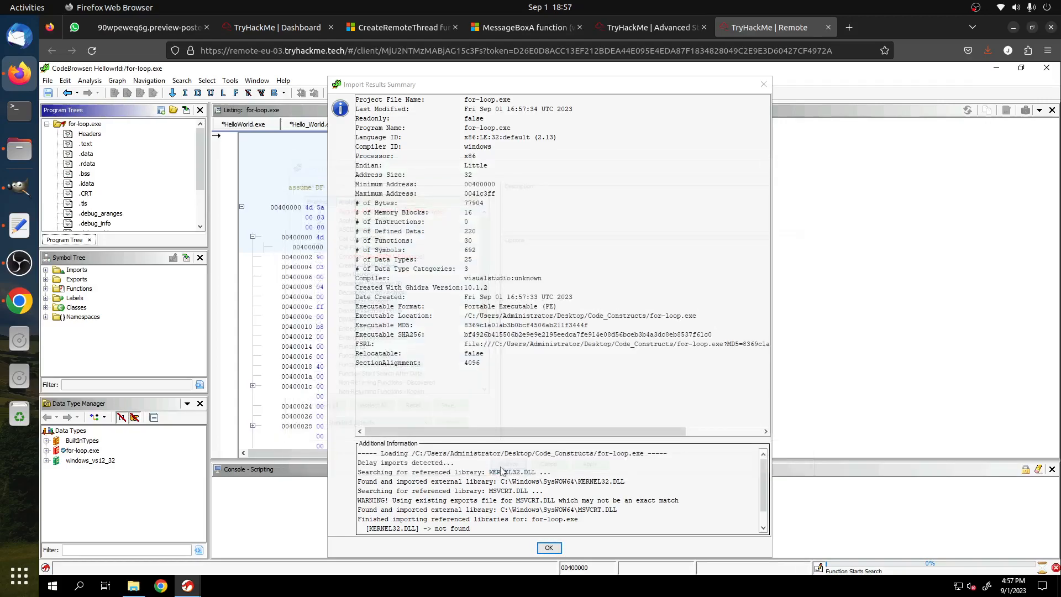
{"action": "left_click", "coordinate": [549, 548]}
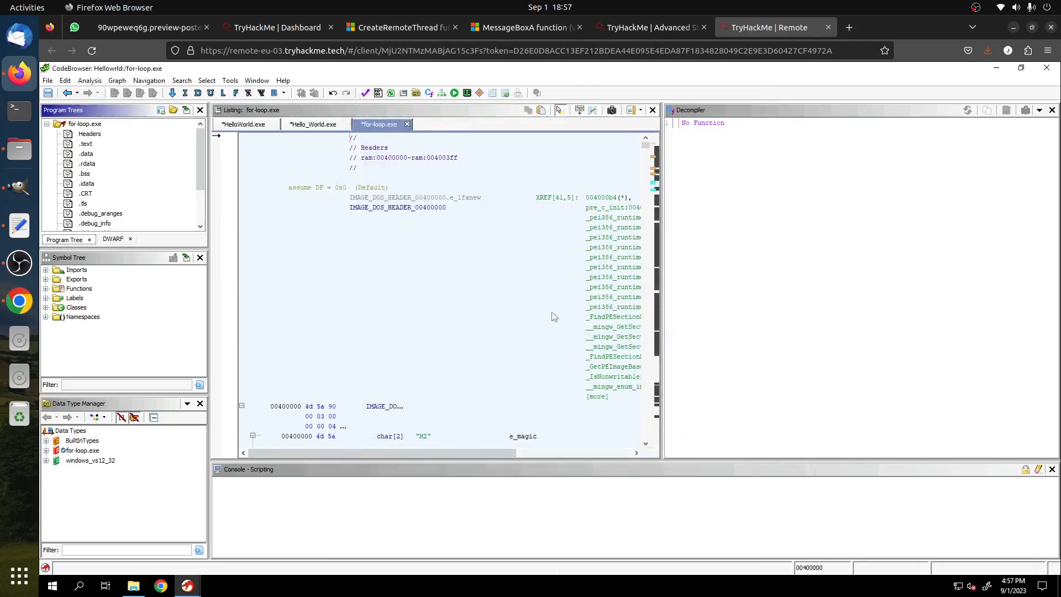
- Read the room's C for-loop example, highlighting the loop code and its counter range
{"action": "left_click", "coordinate": [648, 27]}
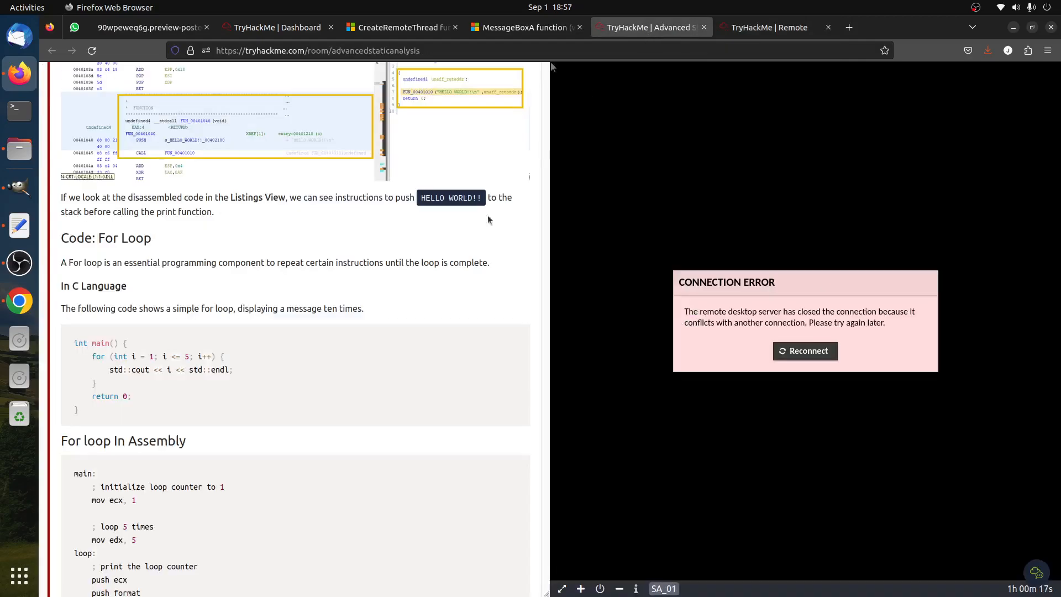
{"action": "scroll", "coordinate": [125, 286], "scroll_direction": "down", "scroll_amount": 4}
{"action": "left_click_drag", "start_coordinate": [74, 215], "coordinate": [230, 297]}
{"action": "left_click", "coordinate": [233, 294]}
{"action": "left_click_drag", "start_coordinate": [191, 230], "coordinate": [145, 230]}
- Study the room's for-loop assembly and explanation, matching the ecx counter and edx limit with the C loop's bounds
{"action": "scroll", "coordinate": [240, 334], "scroll_direction": "down", "scroll_amount": 2}
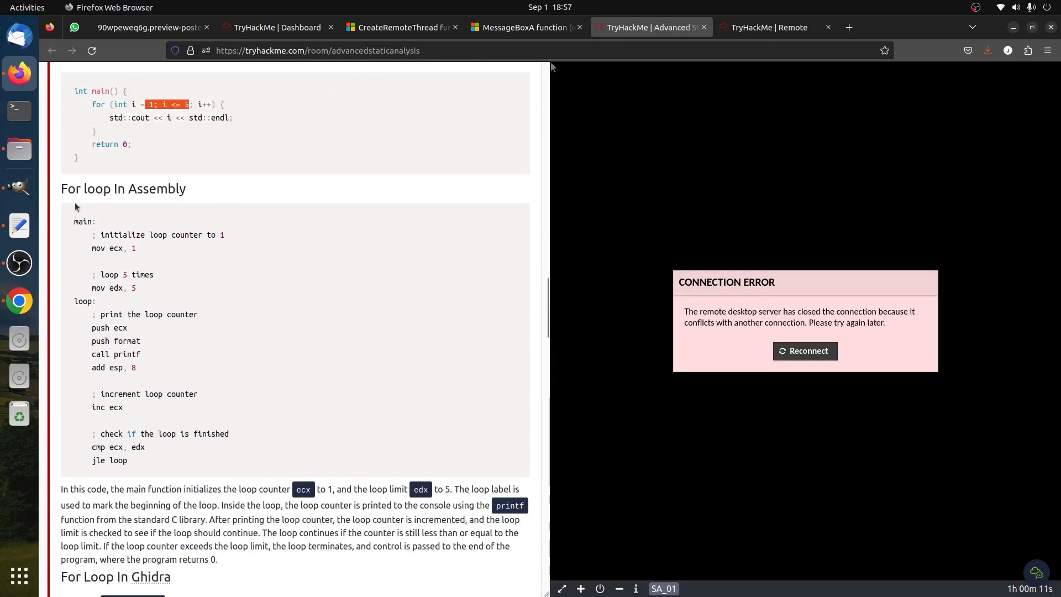
{"action": "scroll", "coordinate": [189, 417], "scroll_direction": "down", "scroll_amount": 3}
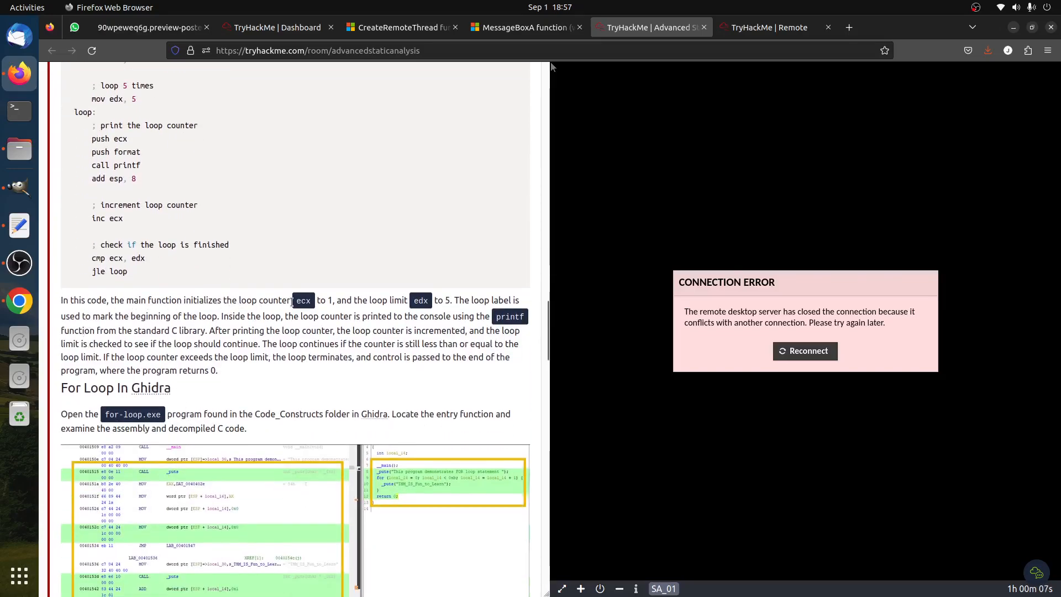
{"action": "left_click_drag", "start_coordinate": [319, 302], "coordinate": [306, 302]}
{"action": "scroll", "coordinate": [299, 343], "scroll_direction": "up", "scroll_amount": 3}
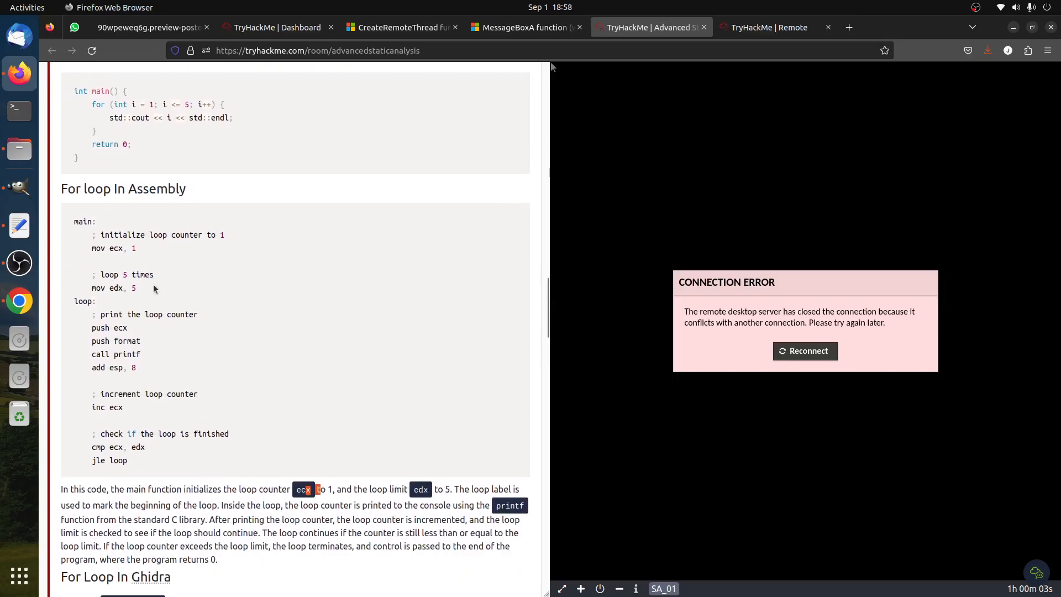
{"action": "left_click_drag", "start_coordinate": [134, 255], "coordinate": [61, 252]}
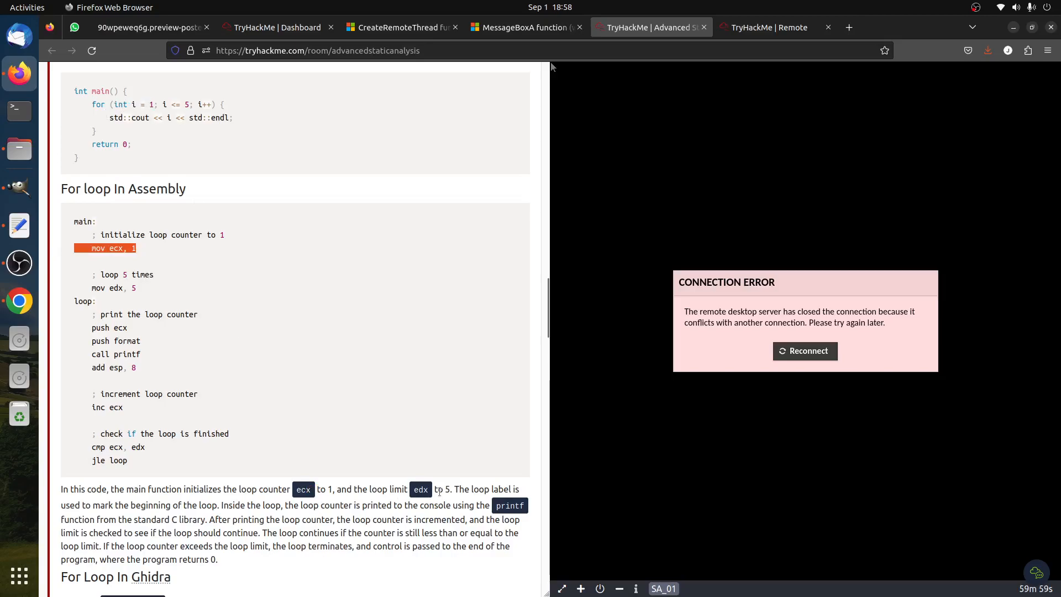
{"action": "left_click", "coordinate": [374, 295]}
{"action": "left_click_drag", "start_coordinate": [189, 105], "coordinate": [163, 105]}
{"action": "scroll", "coordinate": [485, 522], "scroll_direction": "down", "scroll_amount": 3}
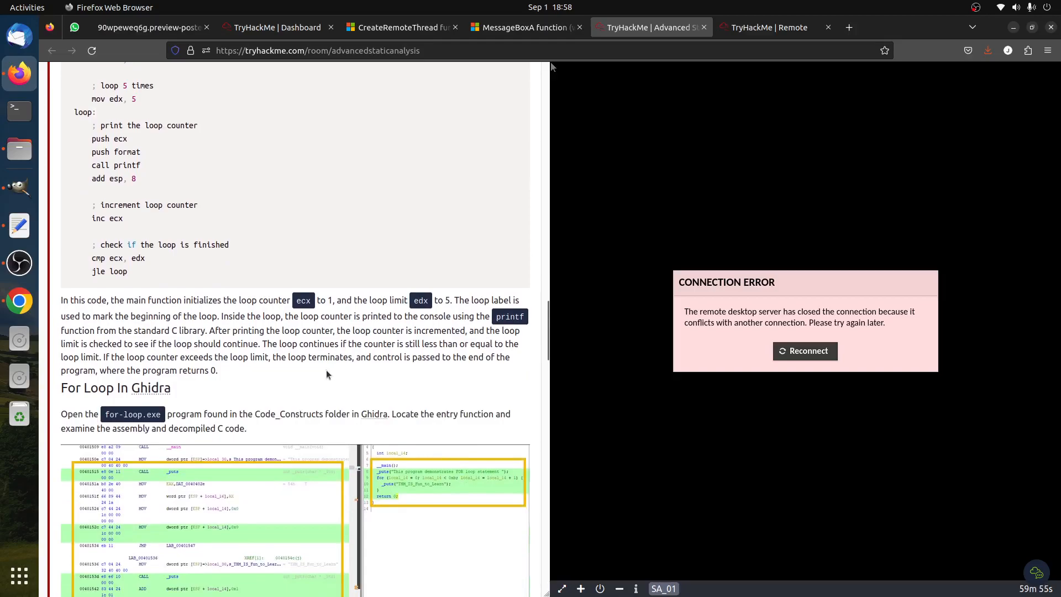
{"action": "scroll", "coordinate": [311, 354], "scroll_direction": "up", "scroll_amount": 2}
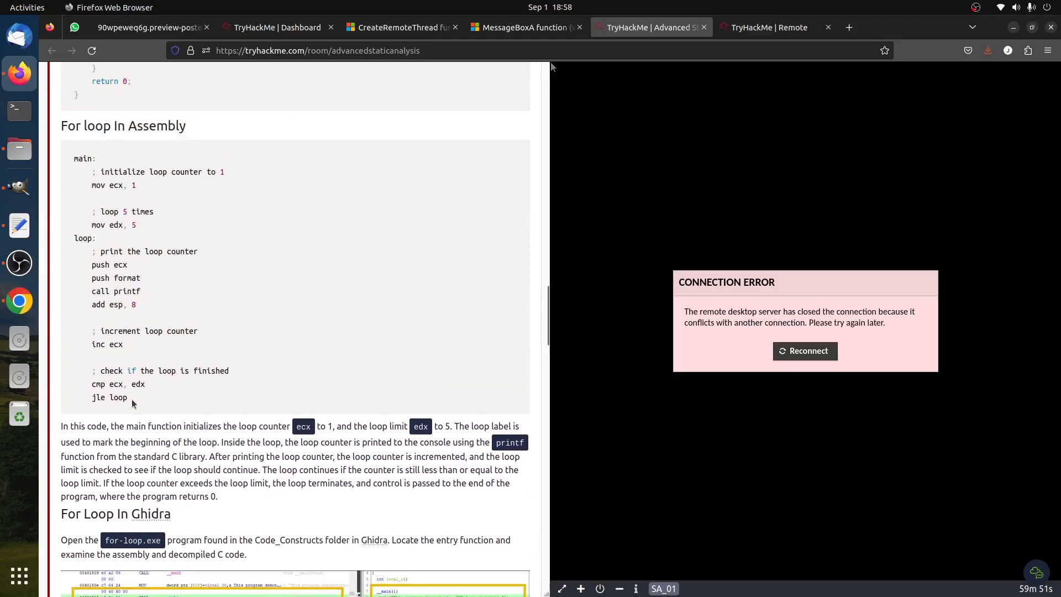
{"action": "left_click_drag", "start_coordinate": [110, 291], "coordinate": [189, 295]}
- Read the For Loop In Ghidra instruction about locating the entry function of for-loop.exe, and return to the VM
{"action": "scroll", "coordinate": [189, 295], "scroll_direction": "down", "scroll_amount": 7}
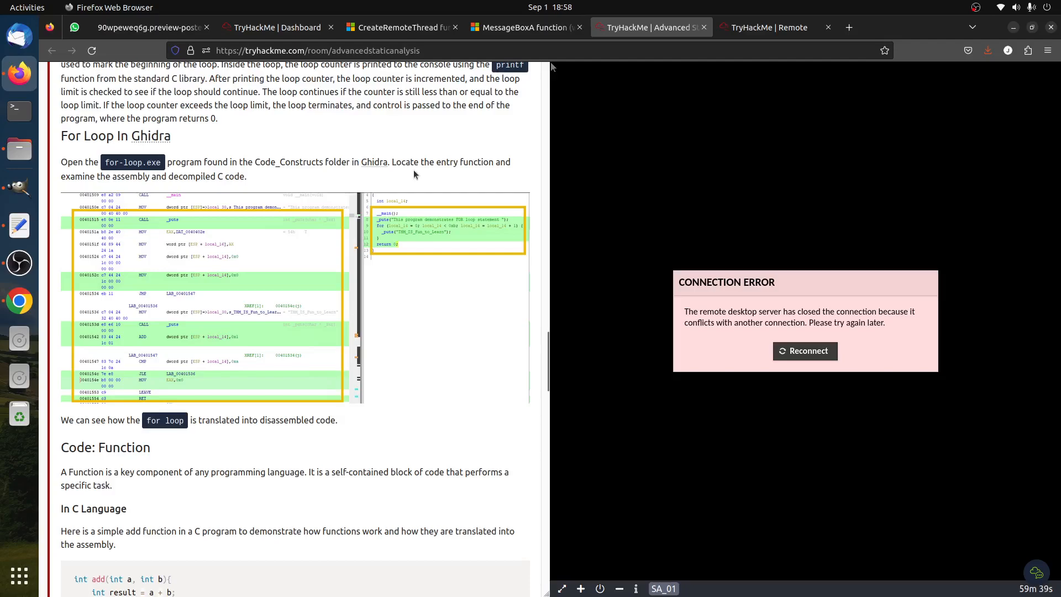
{"action": "left_click_drag", "start_coordinate": [512, 166], "coordinate": [205, 189]}
{"action": "left_click", "coordinate": [727, 24]}
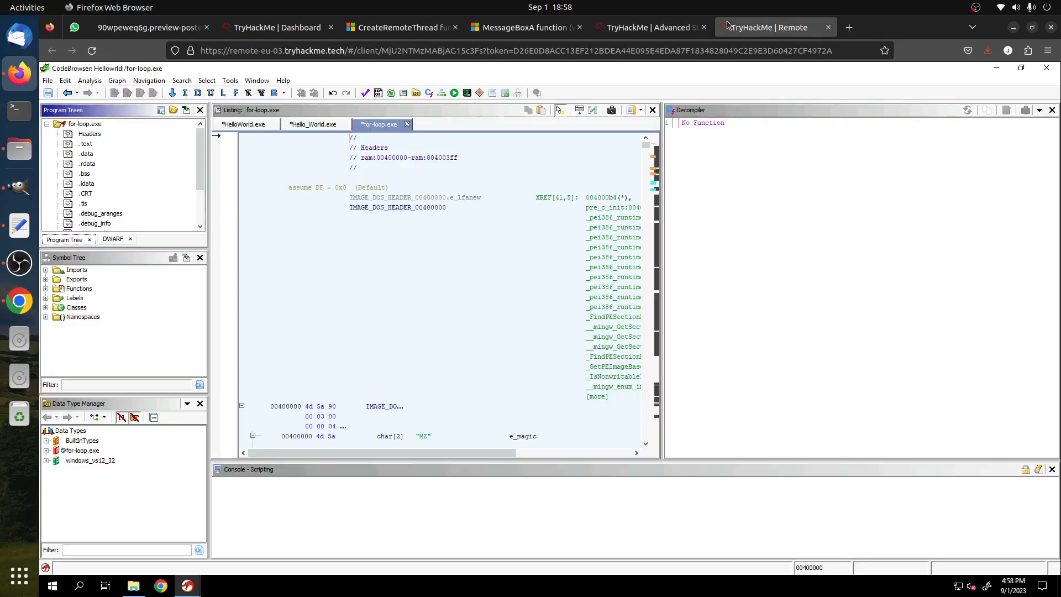
- Expand the functions of for-loop.exe and filter the symbol tree by "main"
{"action": "left_click", "coordinate": [46, 288]}
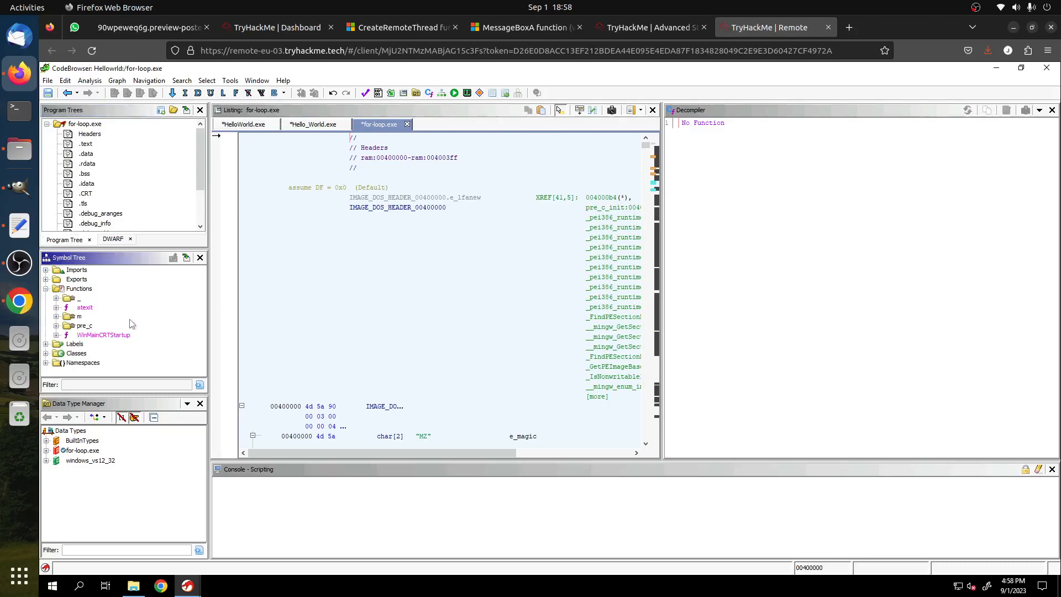
{"action": "left_click", "coordinate": [115, 386]}
{"action": "type", "text": "ma"}
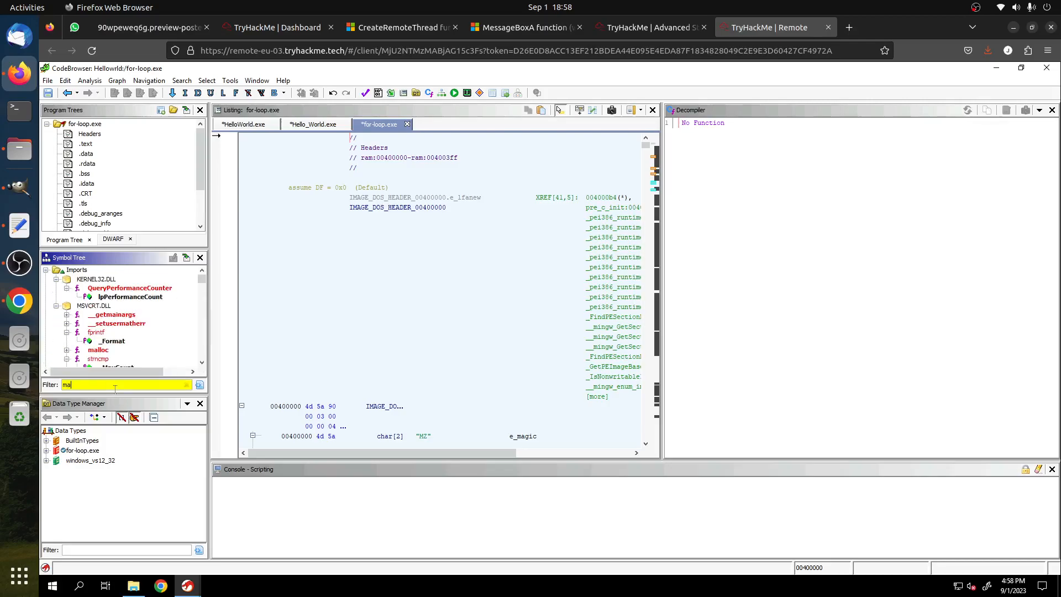
{"action": "type", "text": "in"}
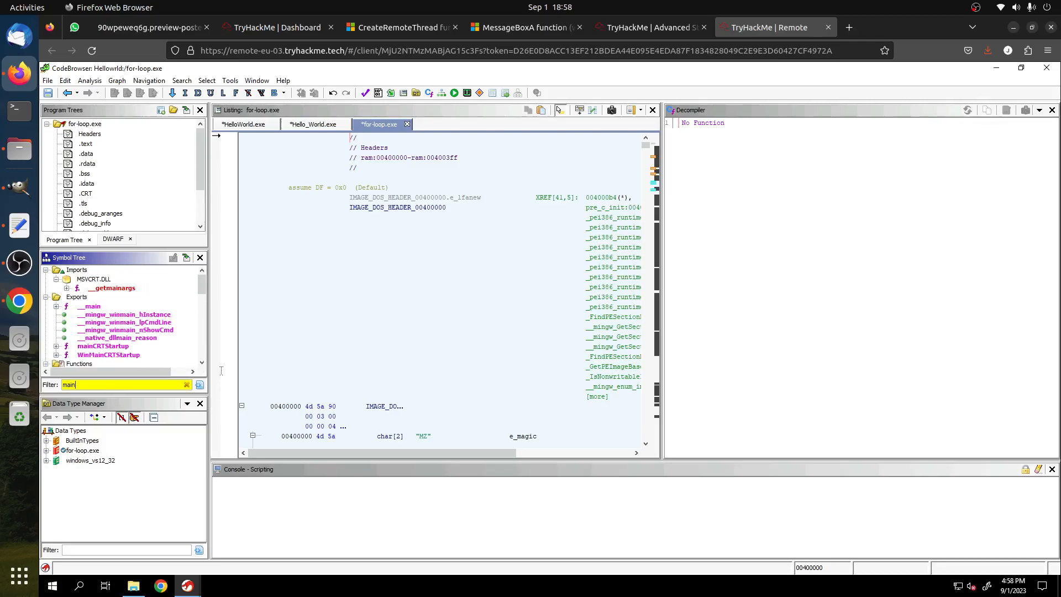
- Check the __main entries under Exports and Functions, viewing their listing and decompiled code
{"action": "left_click", "coordinate": [93, 307]}
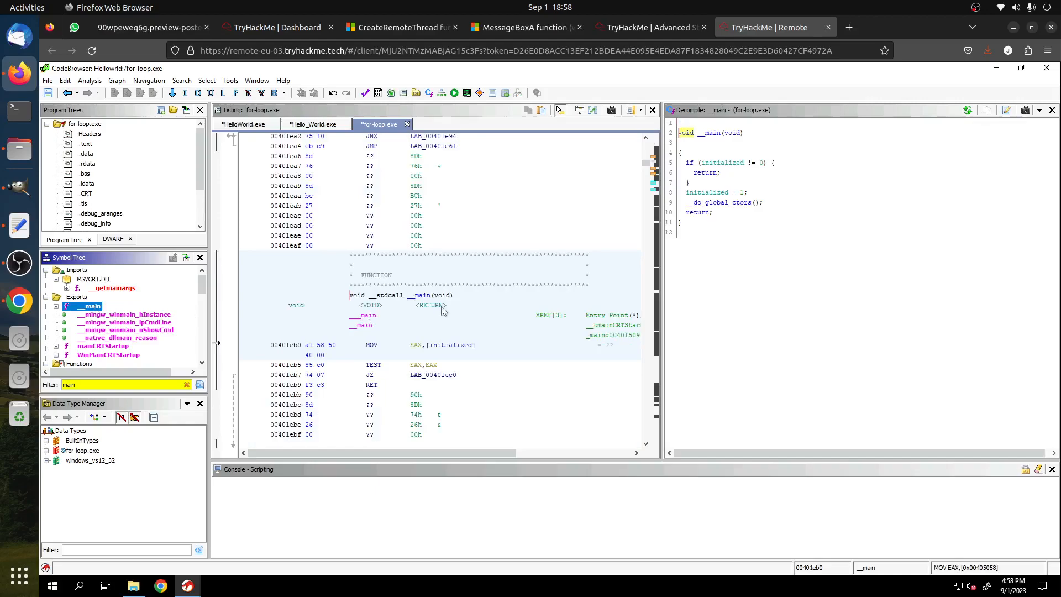
{"action": "left_click", "coordinate": [422, 306]}
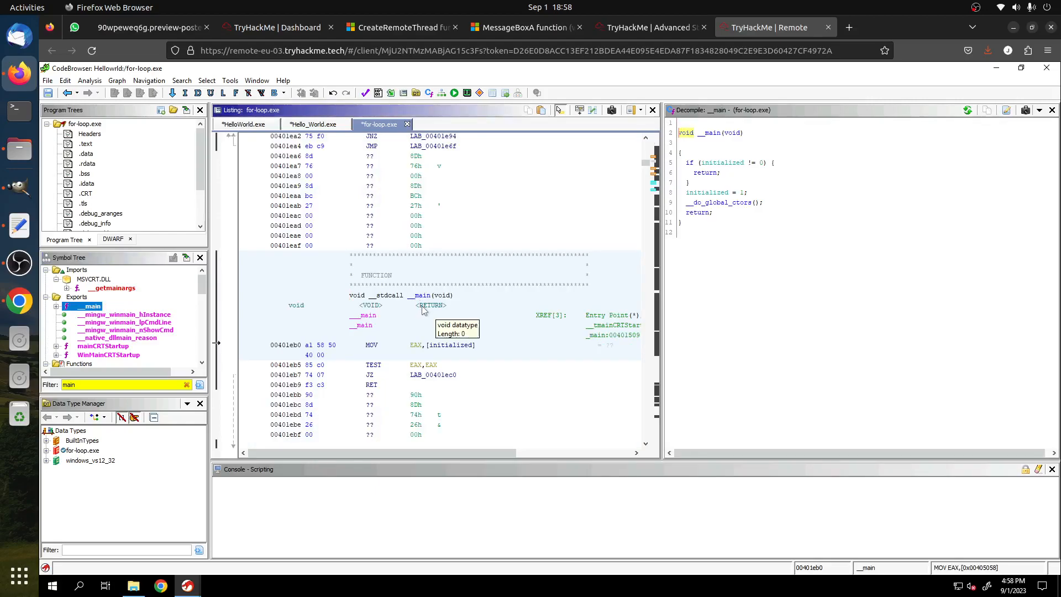
{"action": "scroll", "coordinate": [155, 322], "scroll_direction": "down", "scroll_amount": 2}
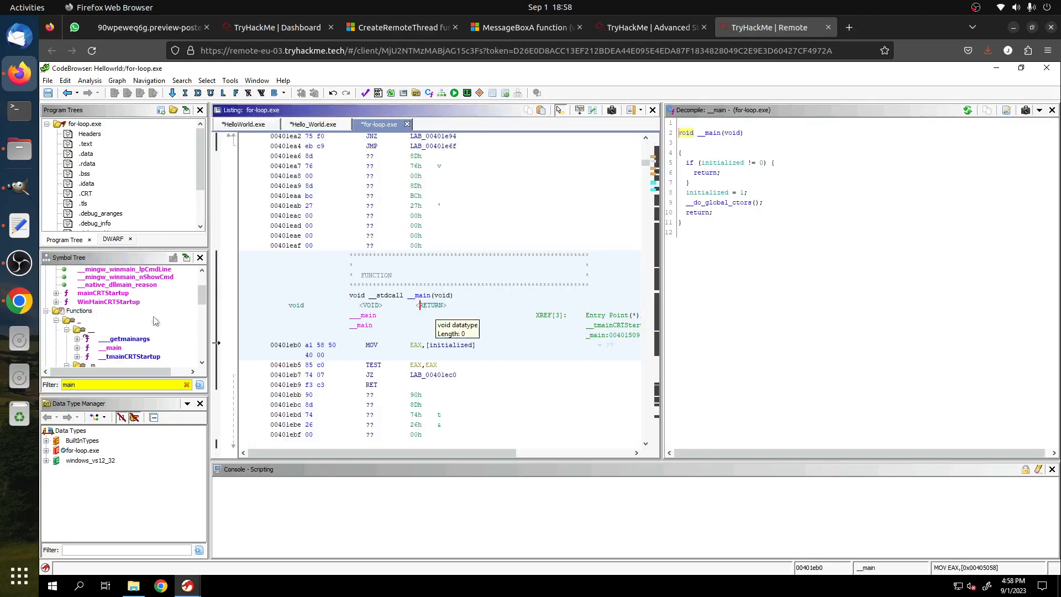
{"action": "left_click", "coordinate": [112, 348]}
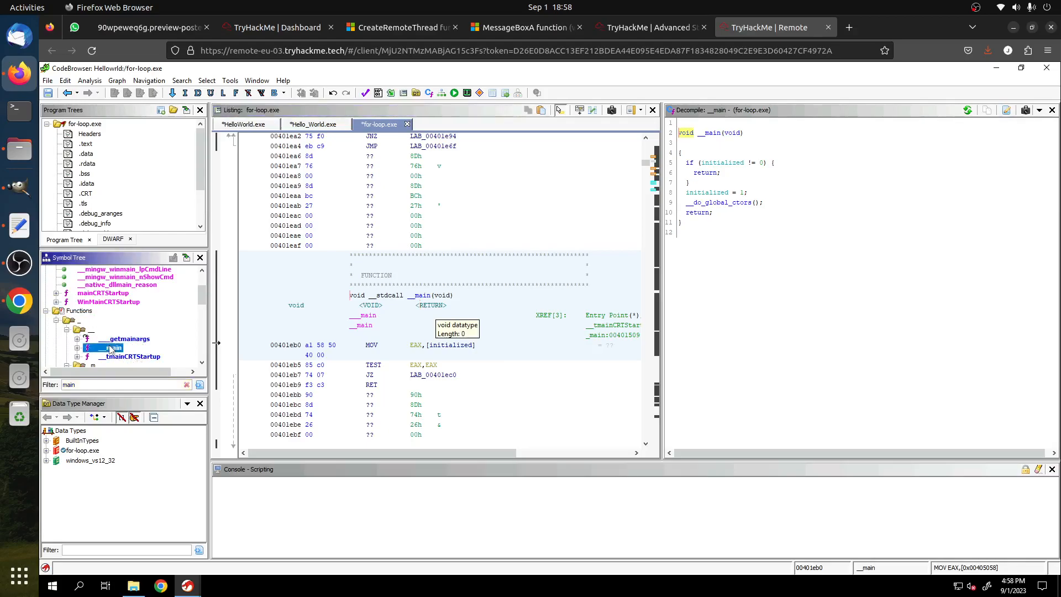
{"action": "scroll", "coordinate": [129, 342], "scroll_direction": "up", "scroll_amount": 2}
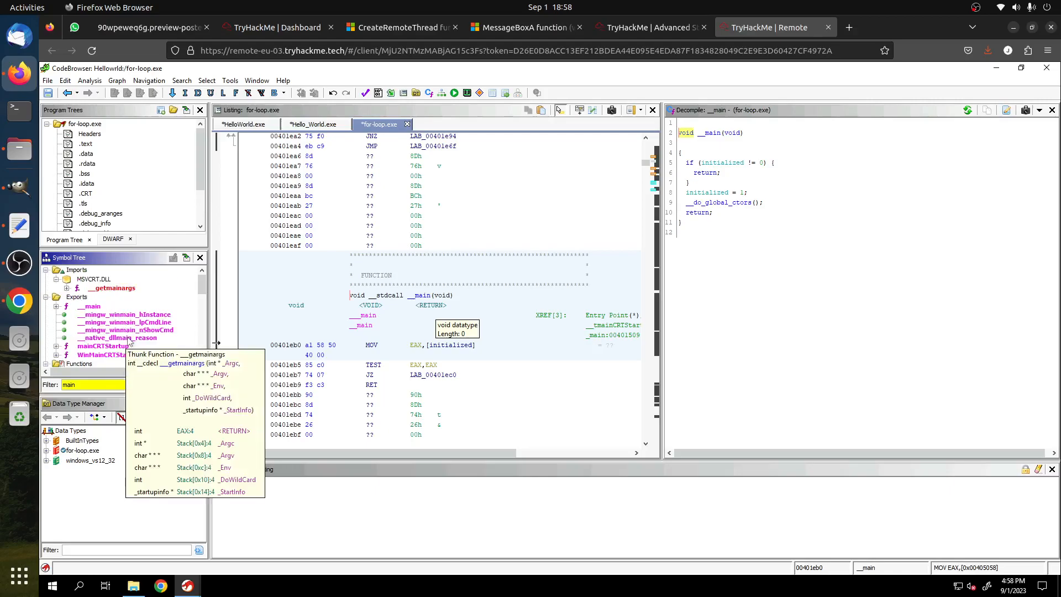
{"action": "left_click", "coordinate": [97, 307]}
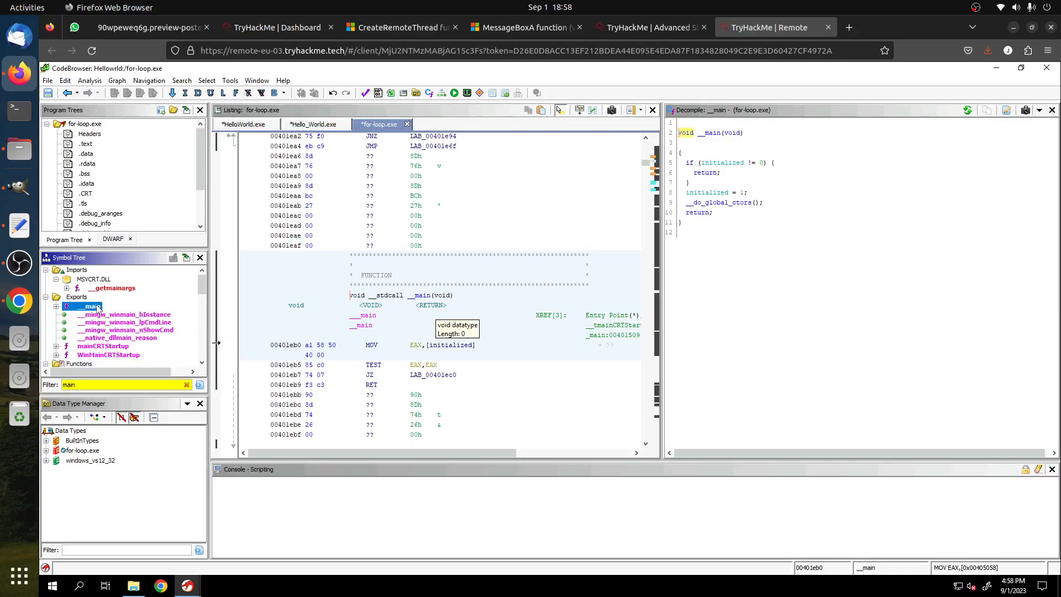
- Open the _main function from the _m group of for-loop.exe's functions in the listing and decompiler
{"action": "scroll", "coordinate": [105, 348], "scroll_direction": "down", "scroll_amount": 2}
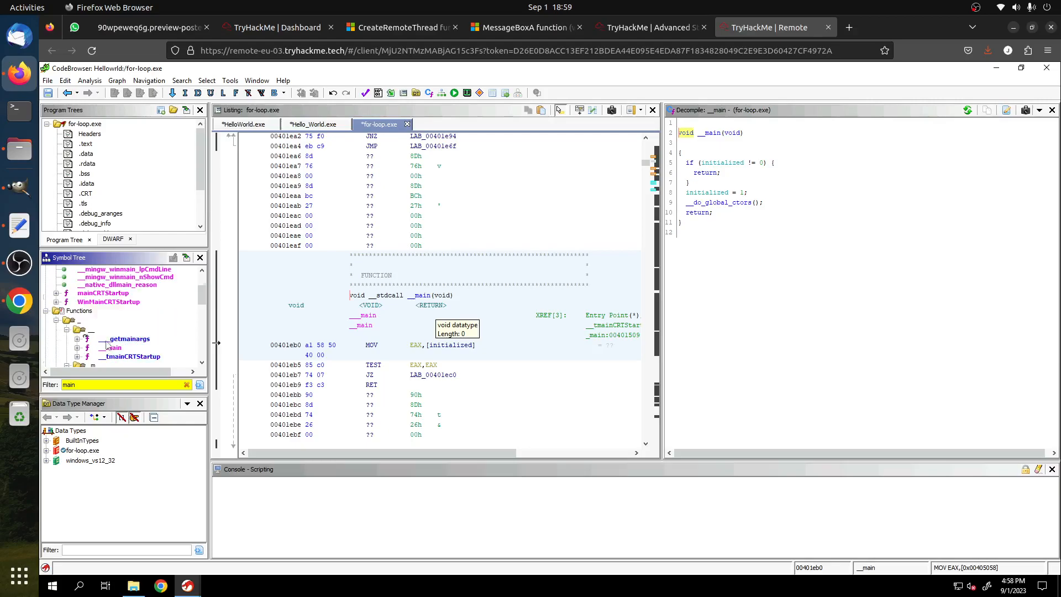
{"action": "scroll", "coordinate": [105, 348], "scroll_direction": "down", "scroll_amount": 2}
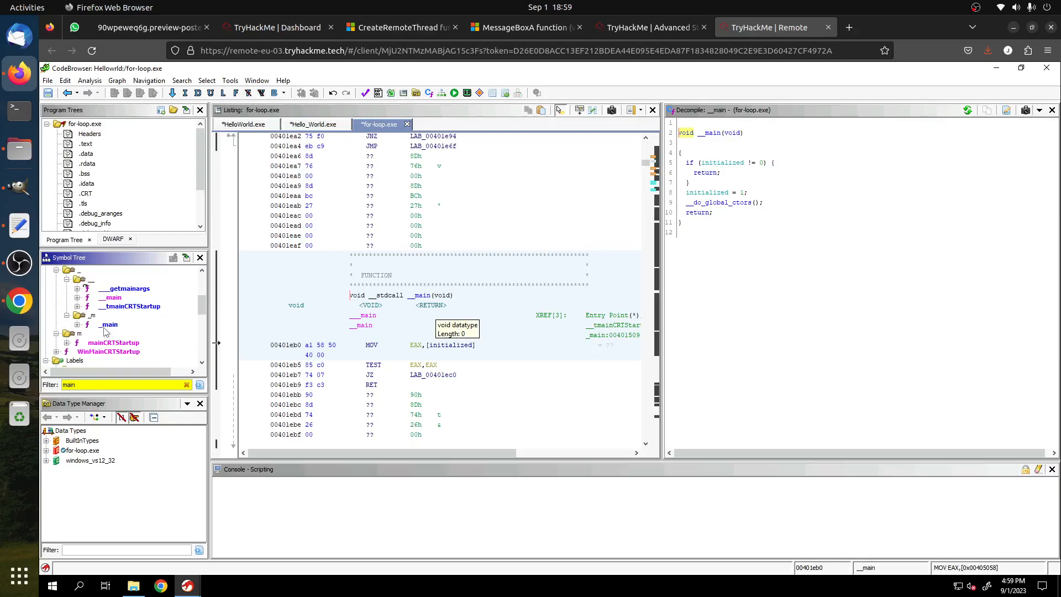
{"action": "left_click", "coordinate": [108, 326]}
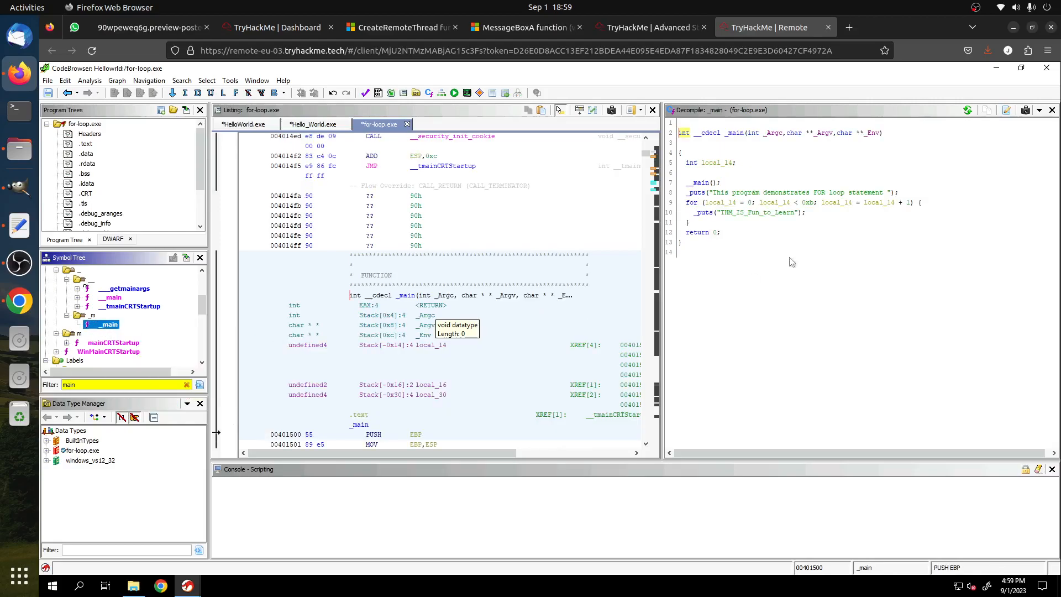
- Compare _main with the room's reference screenshot and highlight the local_14 = 0 loop initialization in the decompiled code
{"action": "left_click", "coordinate": [641, 27]}
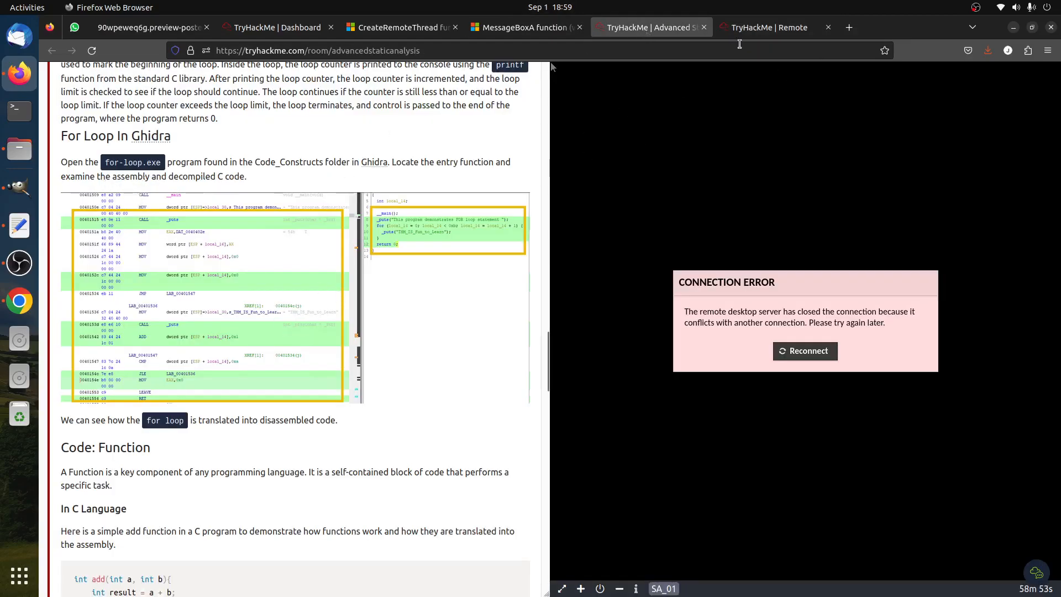
{"action": "left_click", "coordinate": [768, 27]}
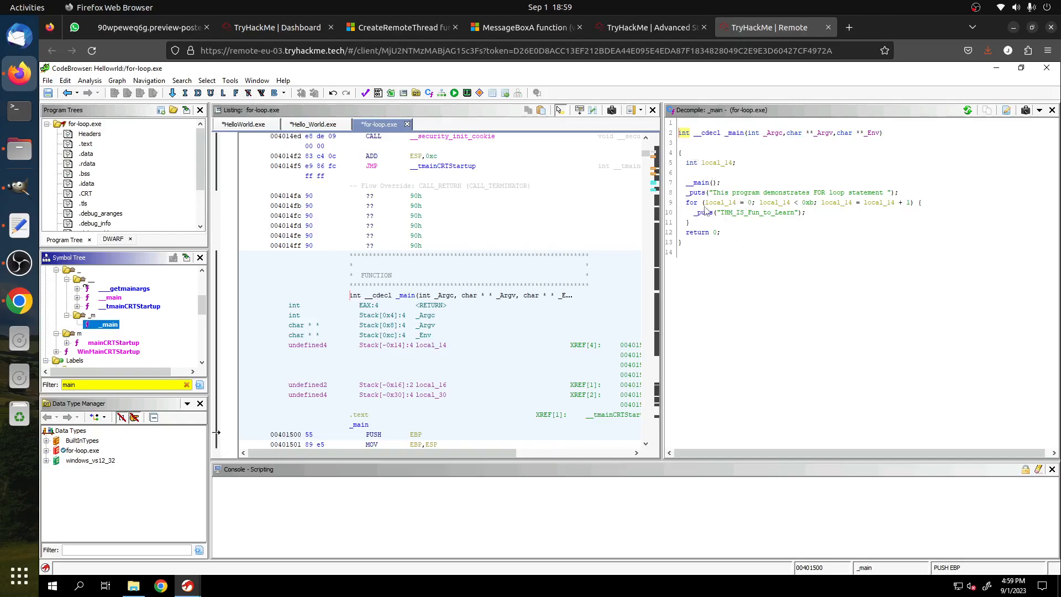
{"action": "left_click", "coordinate": [744, 203]}
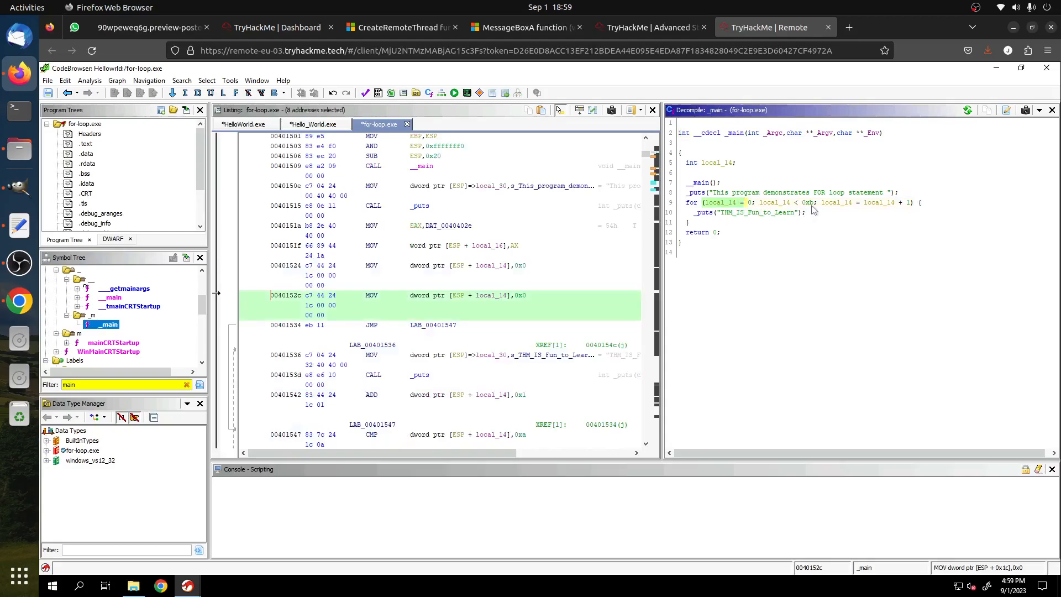
- Examine the for loop's _puts call and local_14 increment in _main, comparing them with the room's For Loop In Ghidra screenshot
{"action": "left_click", "coordinate": [869, 214]}
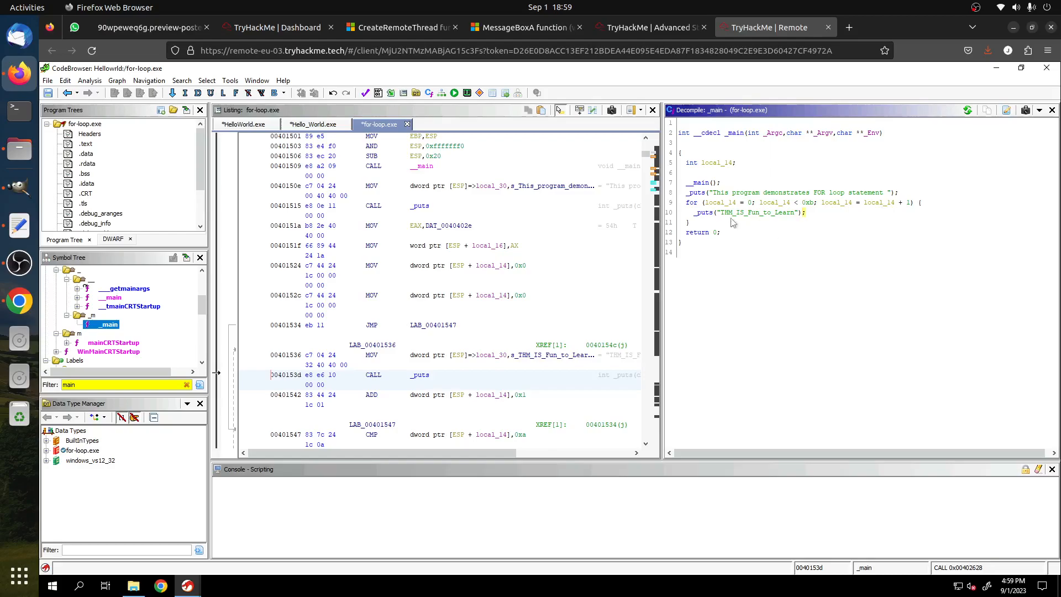
{"action": "left_click", "coordinate": [791, 214]}
{"action": "left_click", "coordinate": [842, 203]}
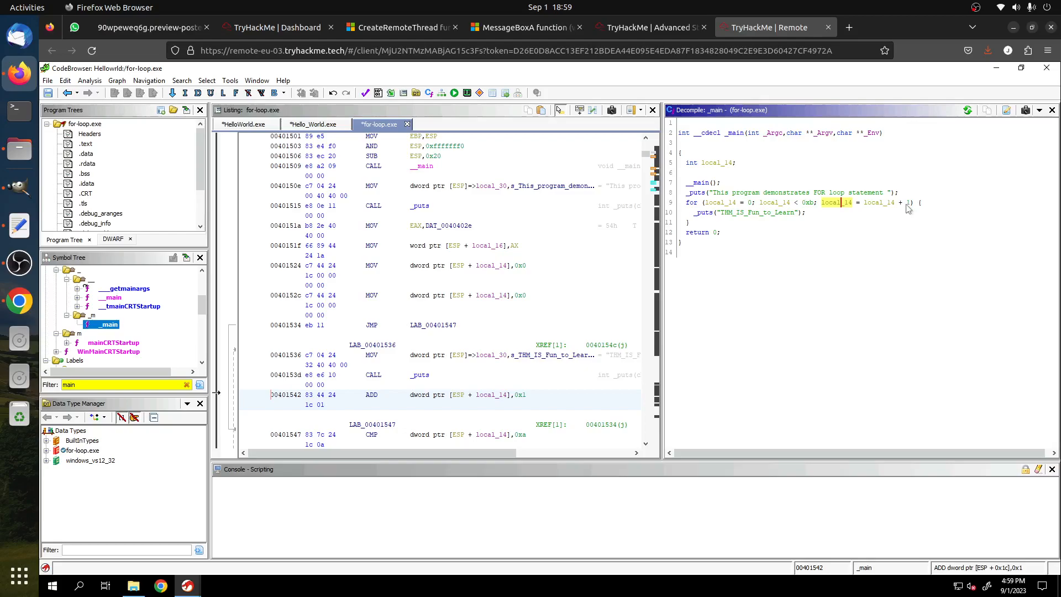
{"action": "left_click", "coordinate": [630, 27]}
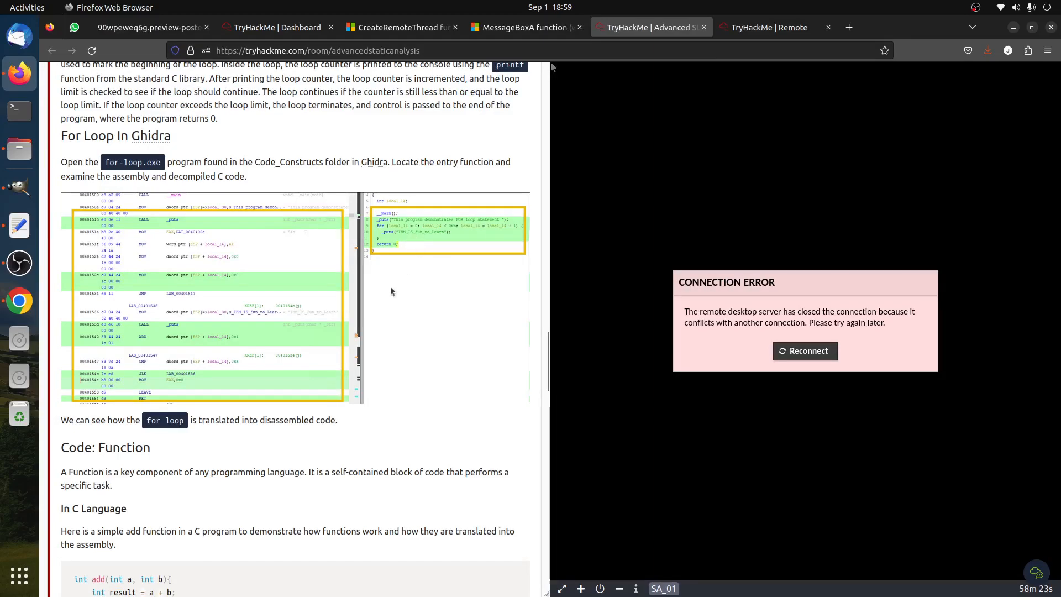
{"action": "scroll", "coordinate": [377, 427], "scroll_direction": "down", "scroll_amount": 2}
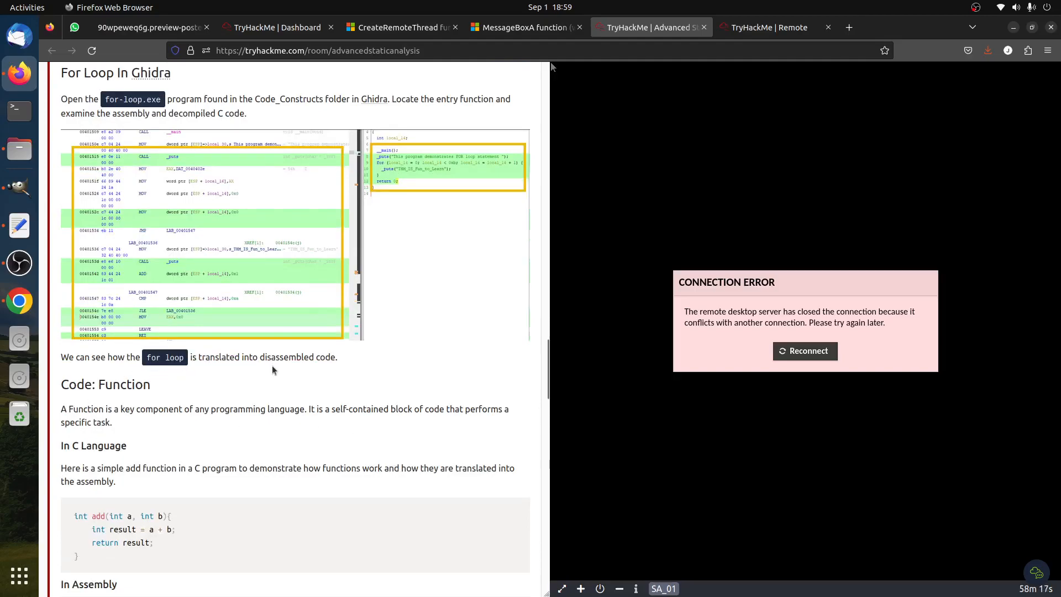
{"action": "left_click", "coordinate": [763, 28]}
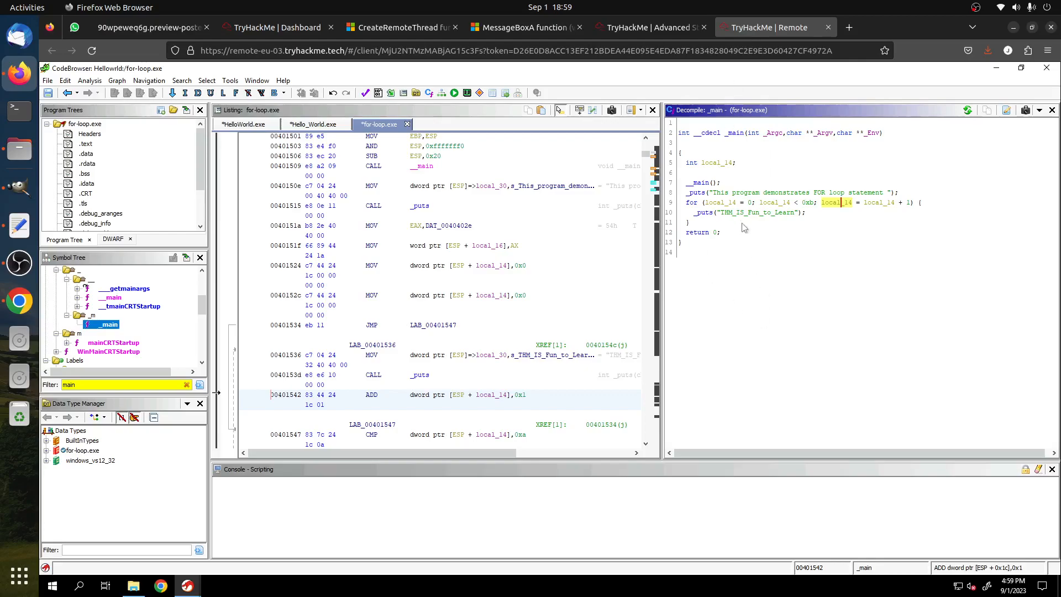
{"action": "left_click", "coordinate": [727, 215]}
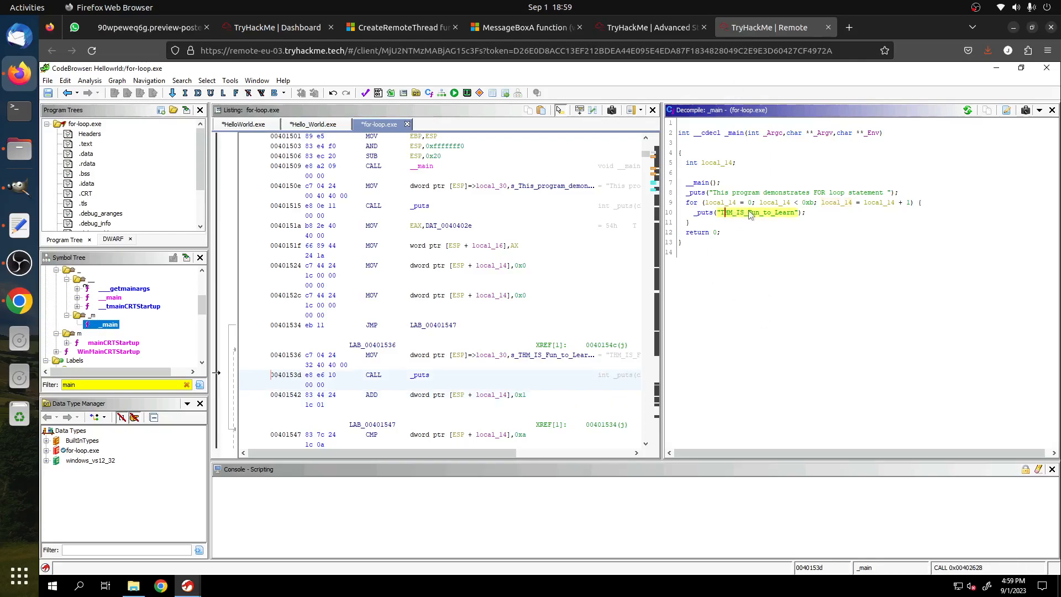
- Look ahead through the rest of Task 5 on the TryHackMe room page, down to its while-loop.exe and if-else.exe questions
{"action": "left_click", "coordinate": [657, 27]}
{"action": "scroll", "coordinate": [245, 381], "scroll_direction": "down", "scroll_amount": 10}
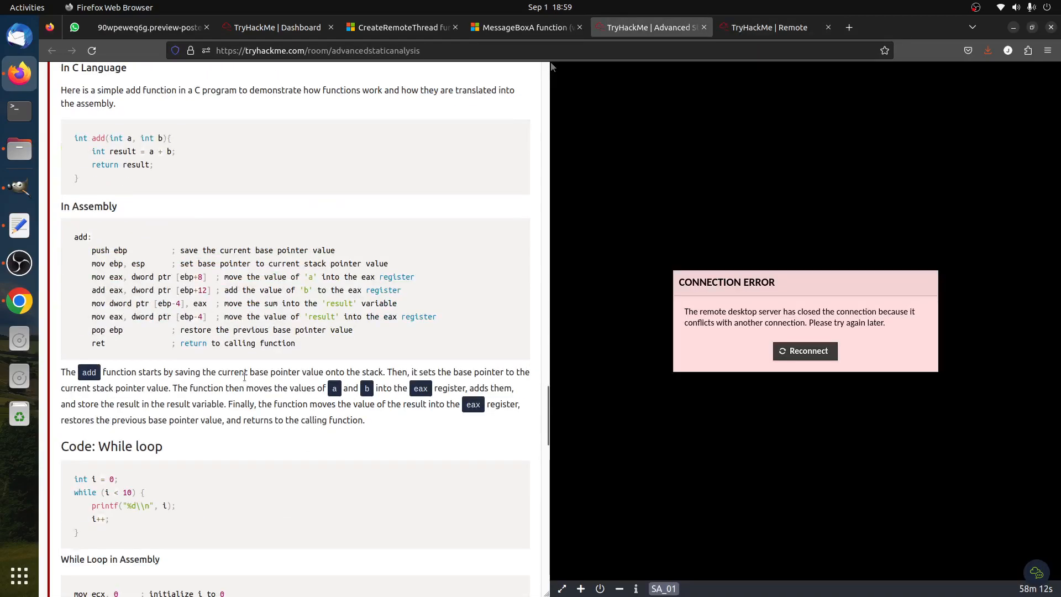
{"action": "scroll", "coordinate": [274, 378], "scroll_direction": "down", "scroll_amount": 9}
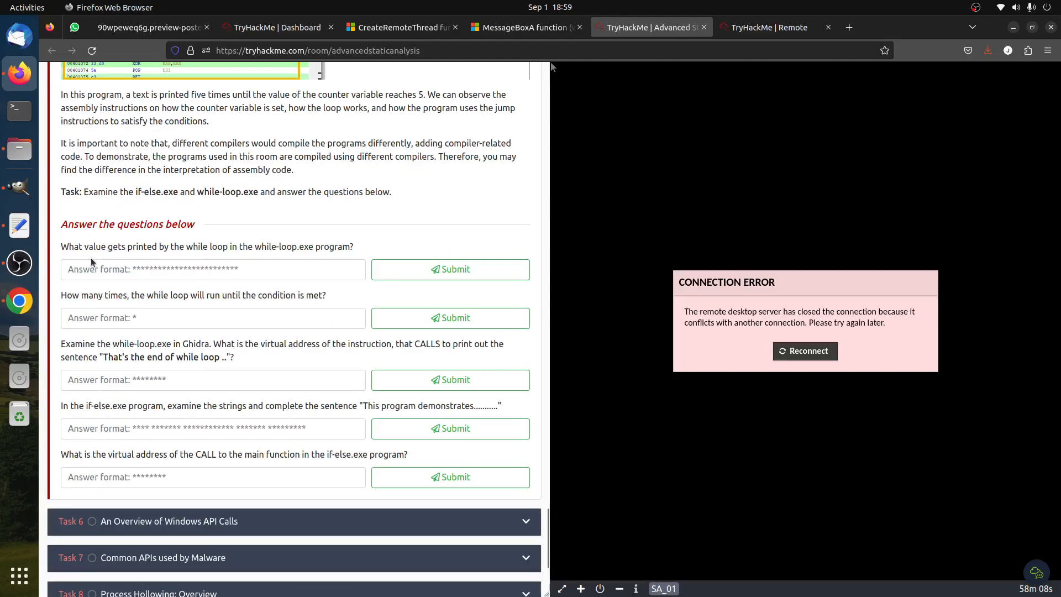
{"action": "scroll", "coordinate": [273, 326], "scroll_direction": "up", "scroll_amount": 20}
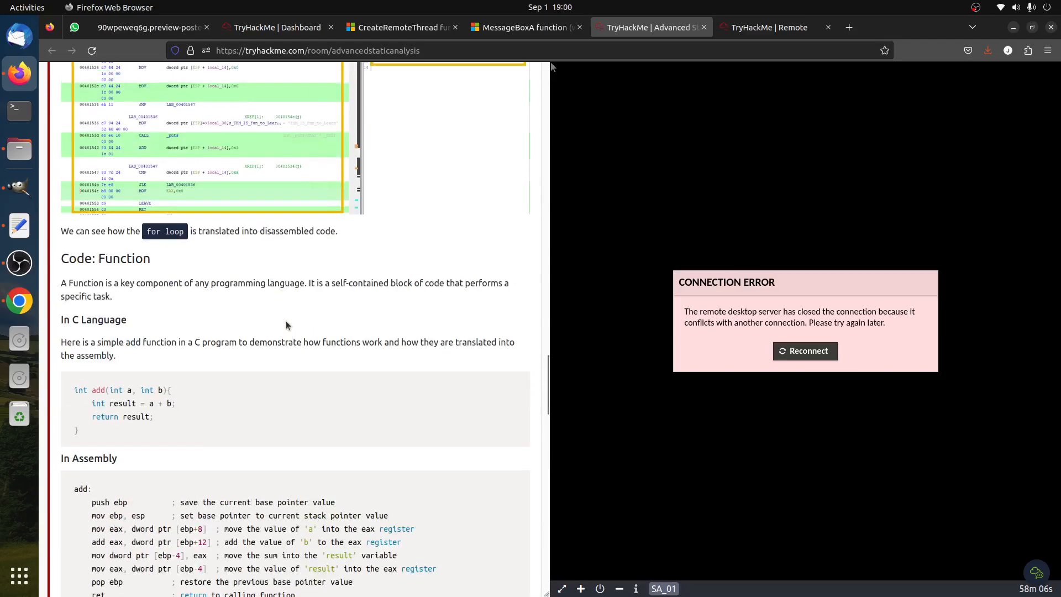
{"action": "left_click", "coordinate": [729, 28]}
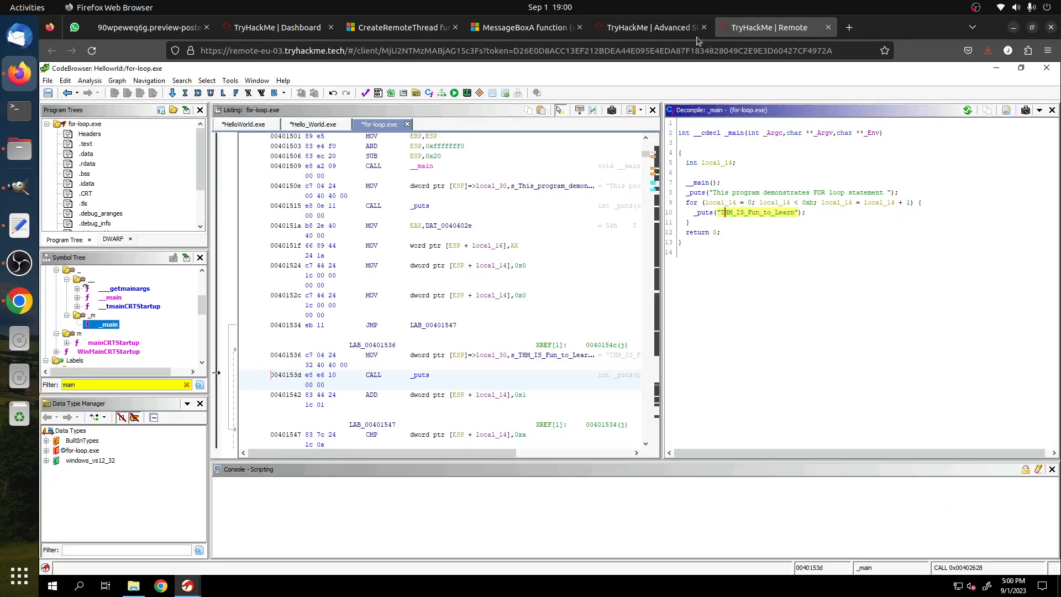
{"action": "left_click", "coordinate": [635, 27]}
- Read the room's Code: Function section with its C and assembly add example, up to the Code: While loop section
{"action": "scroll", "coordinate": [241, 323], "scroll_direction": "down", "scroll_amount": 10}
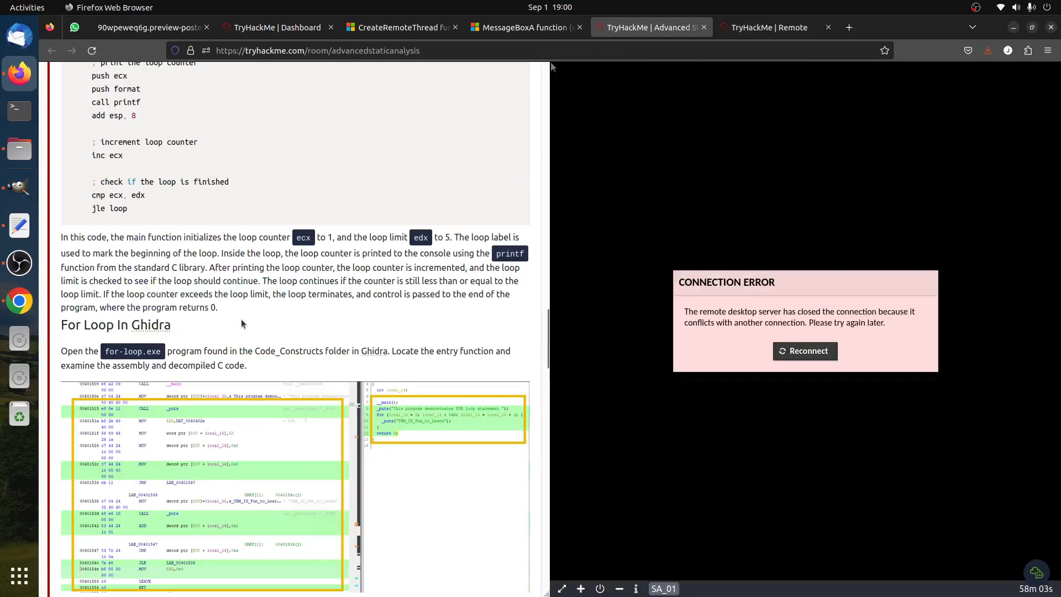
{"action": "scroll", "coordinate": [242, 324], "scroll_direction": "down", "scroll_amount": 8}
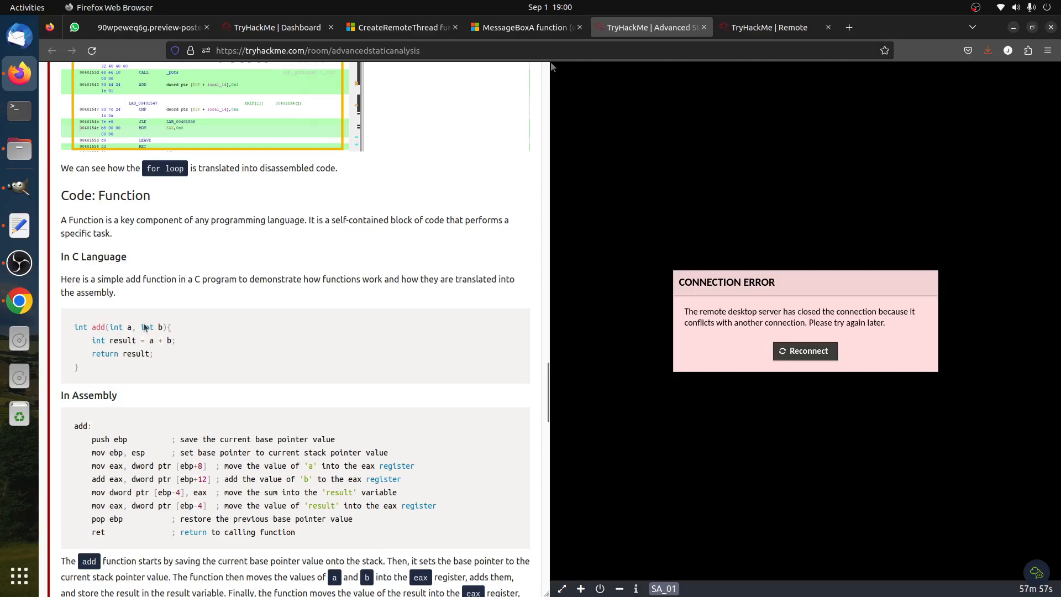
{"action": "scroll", "coordinate": [119, 320], "scroll_direction": "up", "scroll_amount": 10}
{"action": "scroll", "coordinate": [240, 390], "scroll_direction": "down", "scroll_amount": 5}
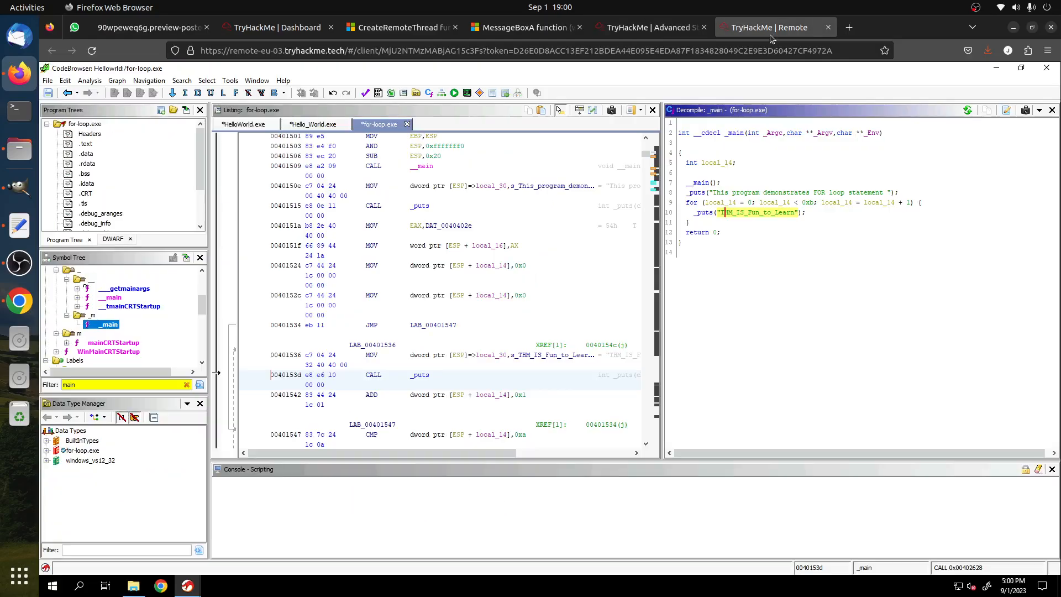
{"action": "left_click", "coordinate": [771, 32]}
{"action": "left_click", "coordinate": [633, 33]}
{"action": "scroll", "coordinate": [209, 404], "scroll_direction": "down", "scroll_amount": 3}
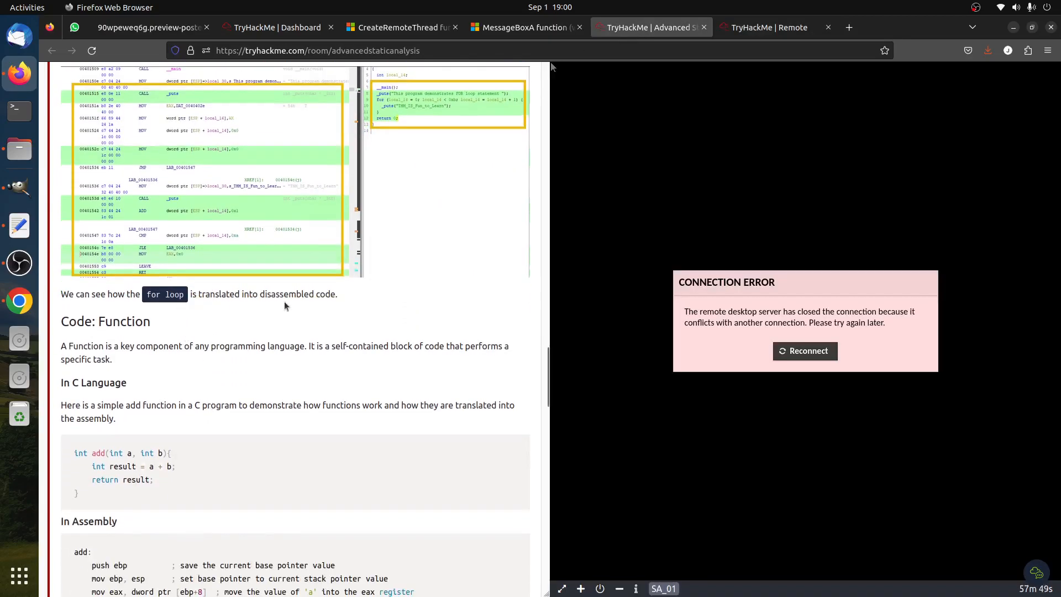
{"action": "scroll", "coordinate": [334, 319], "scroll_direction": "down", "scroll_amount": 5}
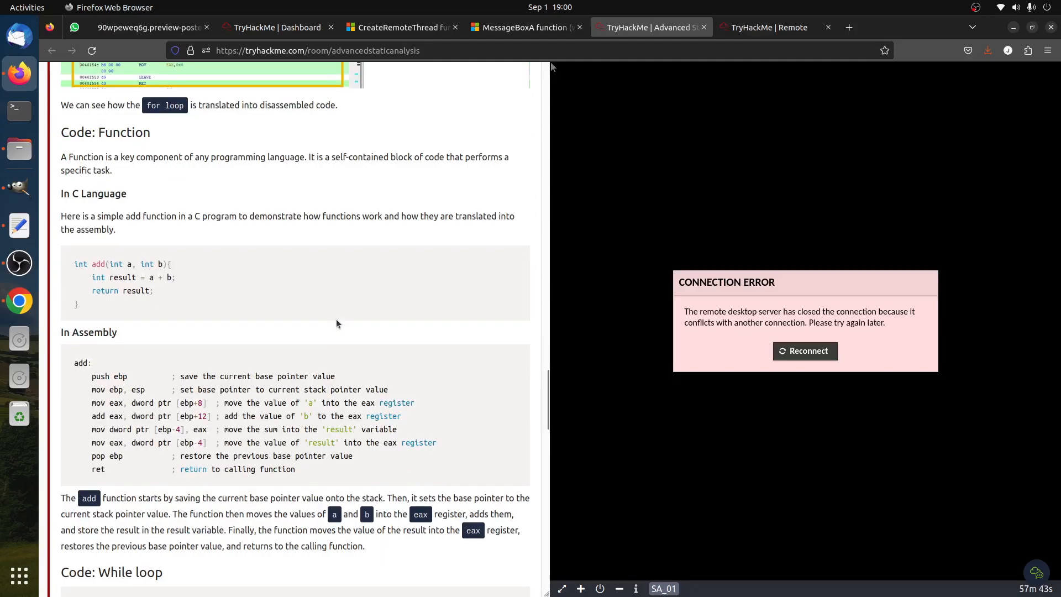
{"action": "scroll", "coordinate": [338, 323], "scroll_direction": "down", "scroll_amount": 5}
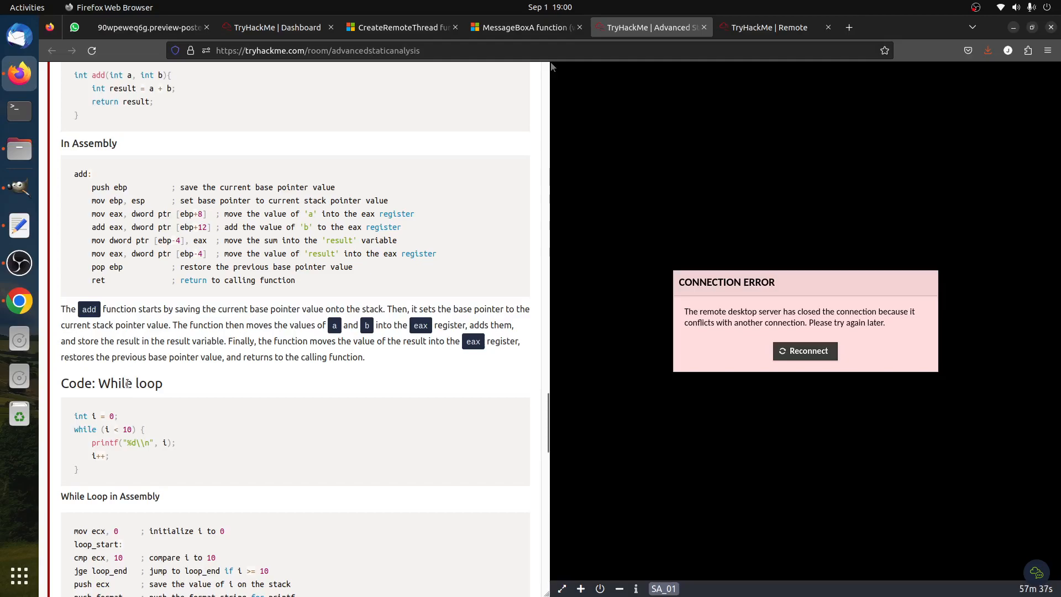
- Import while-loop.exe from the Code_Constructs folder into the Ghidra project as a Portable Executable with the default import settings
{"action": "left_click", "coordinate": [760, 30]}
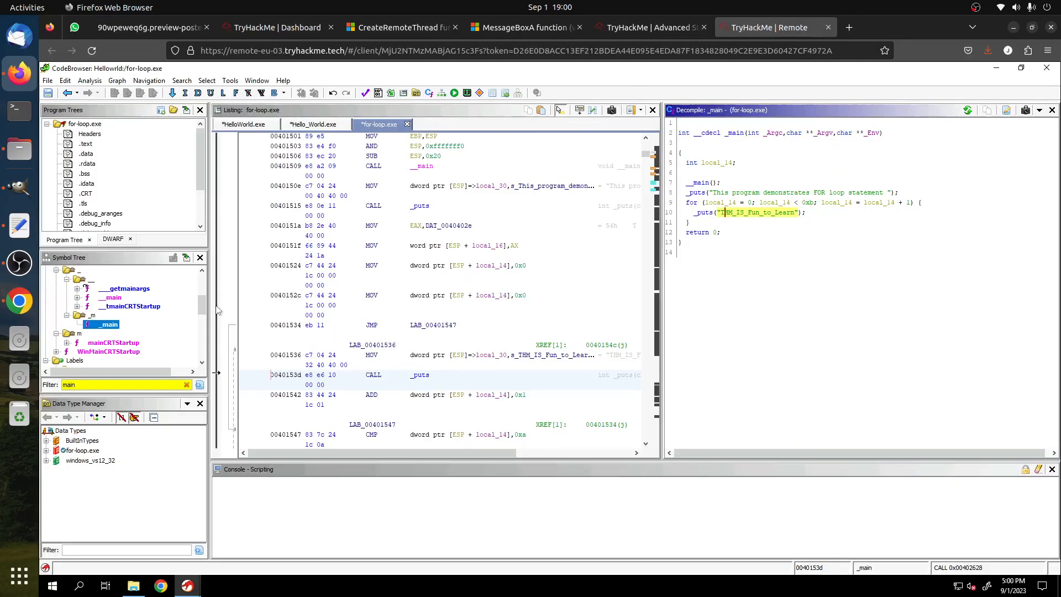
{"action": "left_click", "coordinate": [46, 82]}
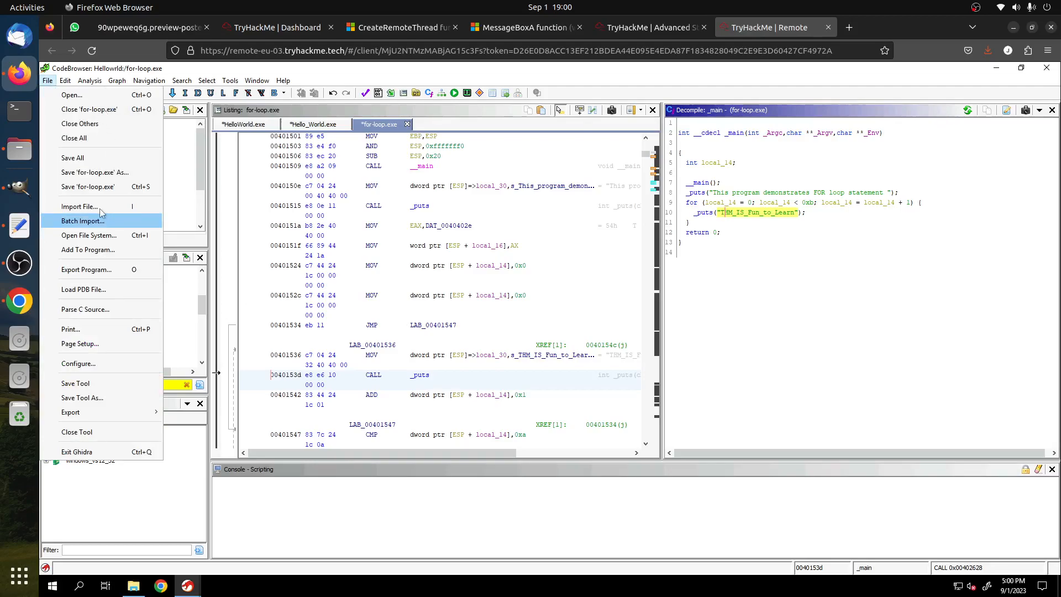
{"action": "left_click", "coordinate": [647, 27]}
{"action": "left_click_drag", "start_coordinate": [98, 383], "coordinate": [201, 389]}
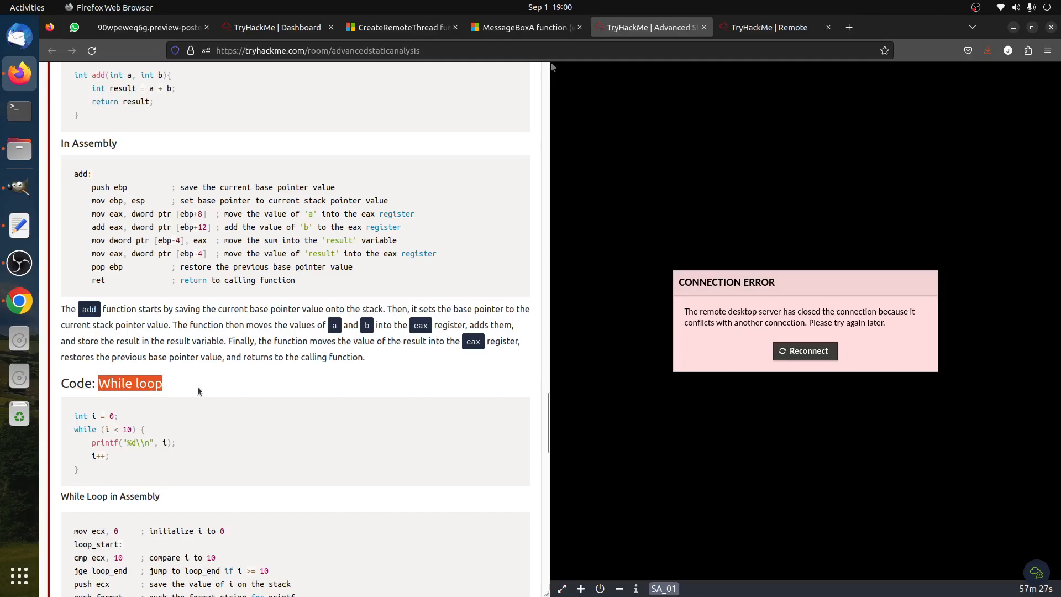
{"action": "left_click", "coordinate": [768, 27]}
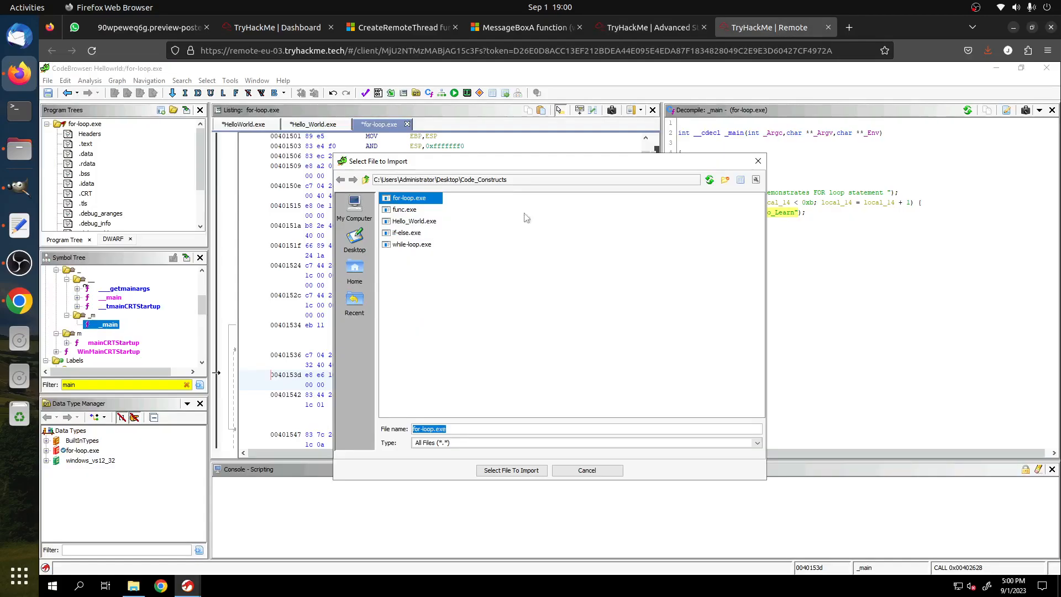
{"action": "left_click", "coordinate": [414, 244]}
{"action": "double_click", "coordinate": [415, 244]}
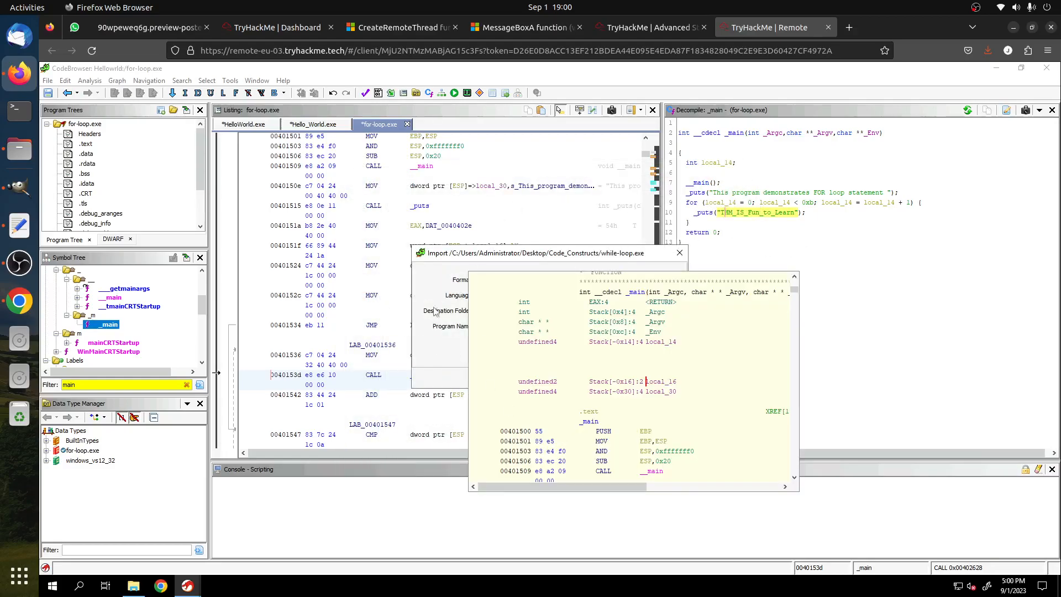
{"action": "left_click_drag", "start_coordinate": [525, 258], "coordinate": [477, 249]}
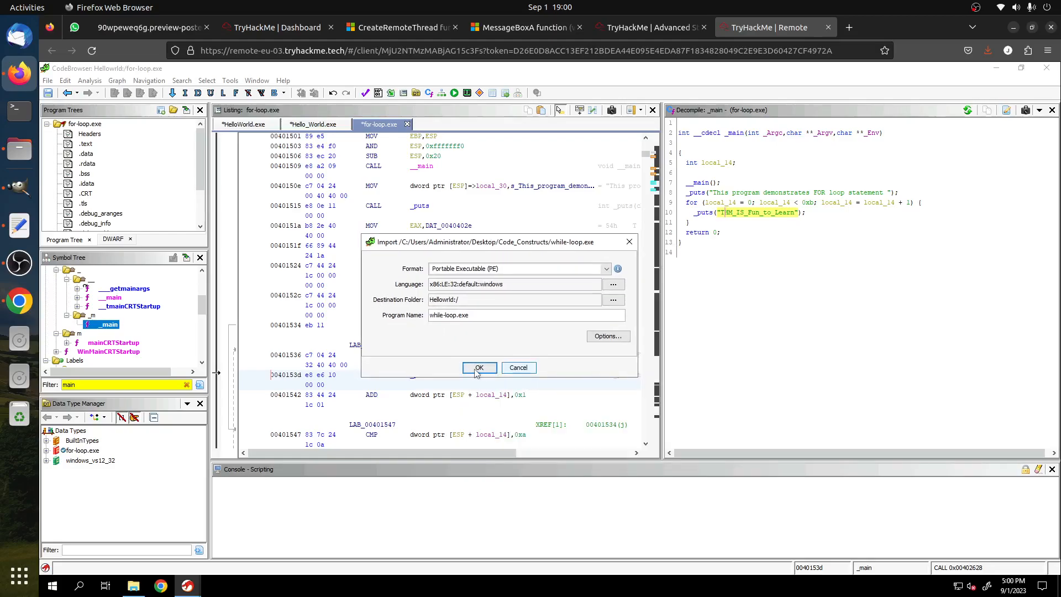
{"action": "left_click", "coordinate": [478, 367]}
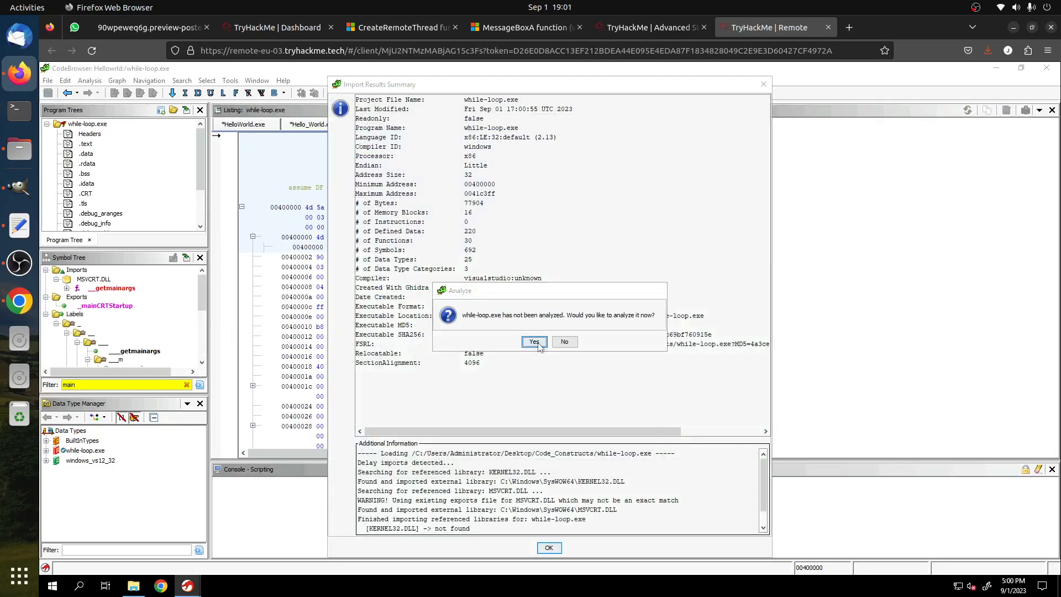
- Analyze while-loop.exe with the standard default analyzers and dismiss the import results summary
{"action": "left_click", "coordinate": [534, 342]}
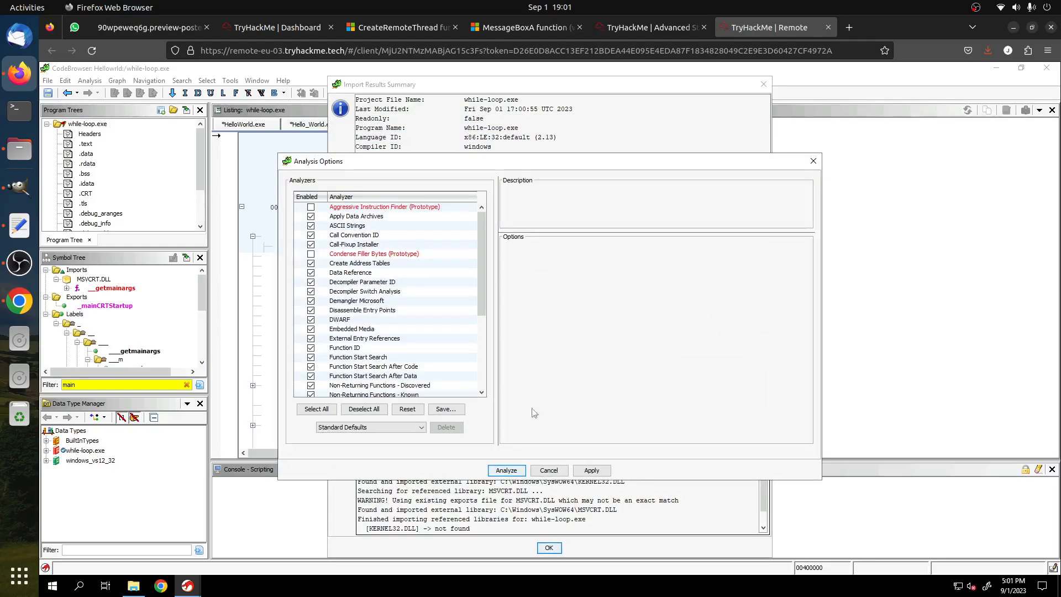
{"action": "left_click", "coordinate": [505, 472]}
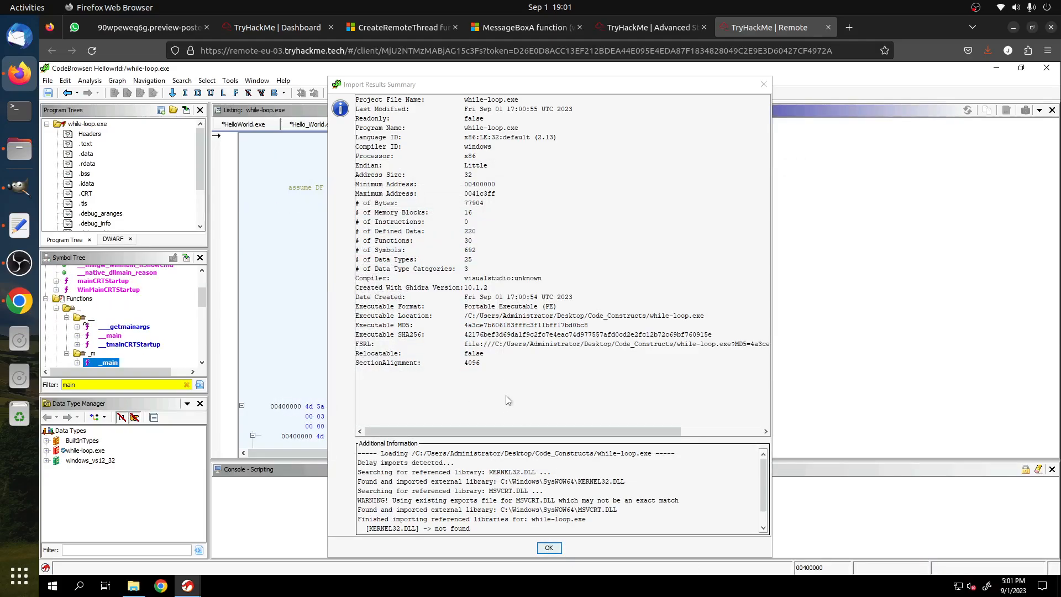
{"action": "key", "text": "Return"}
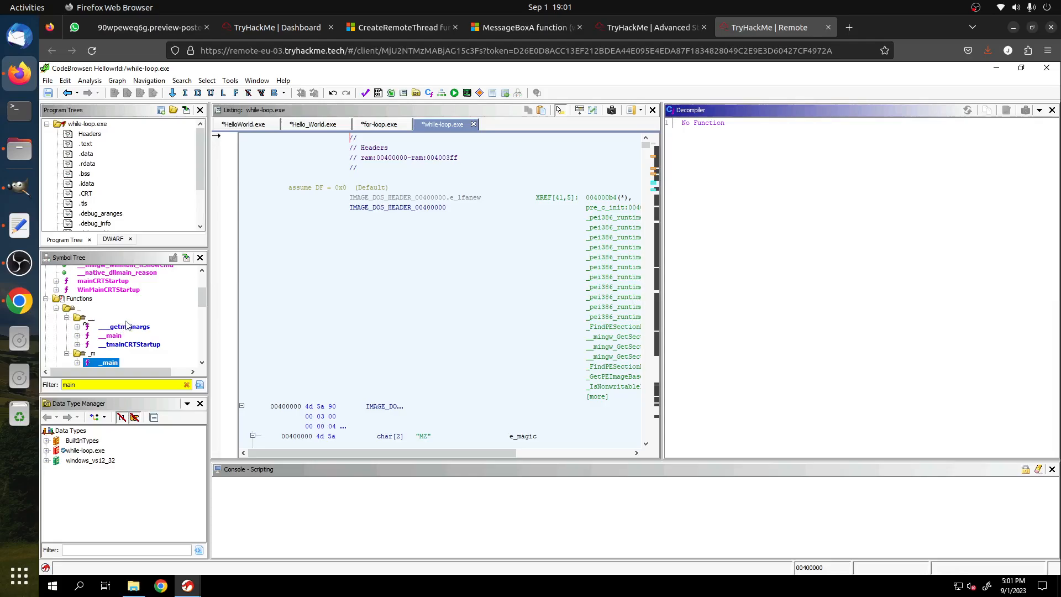
- Clear the "main" filter from the symbol tree of while-loop.exe
{"action": "scroll", "coordinate": [68, 348], "scroll_direction": "up", "scroll_amount": 2}
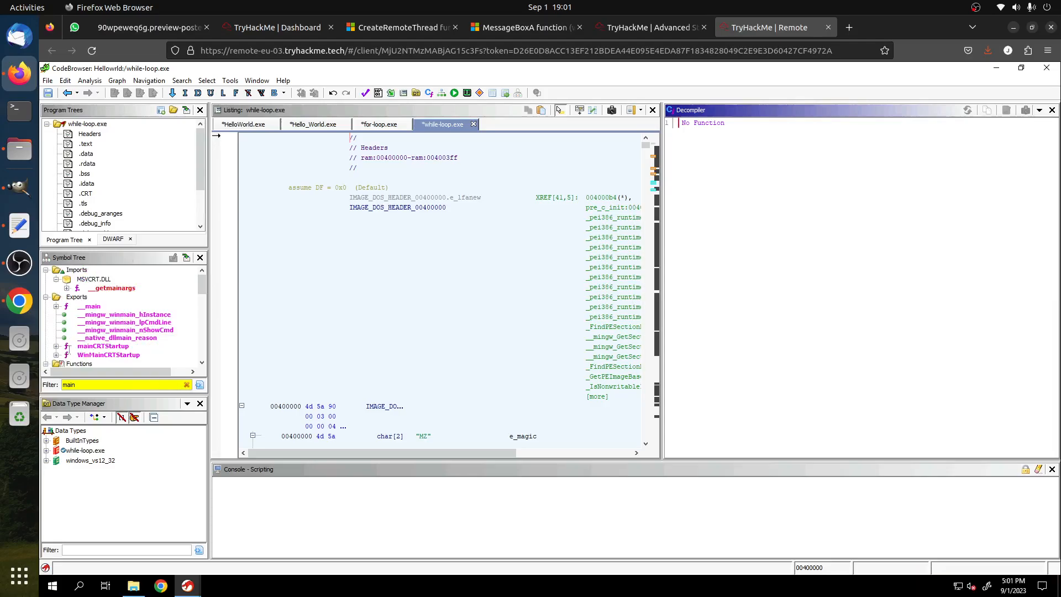
{"action": "double_click", "coordinate": [91, 385]}
{"action": "key", "text": "BackSpace"}
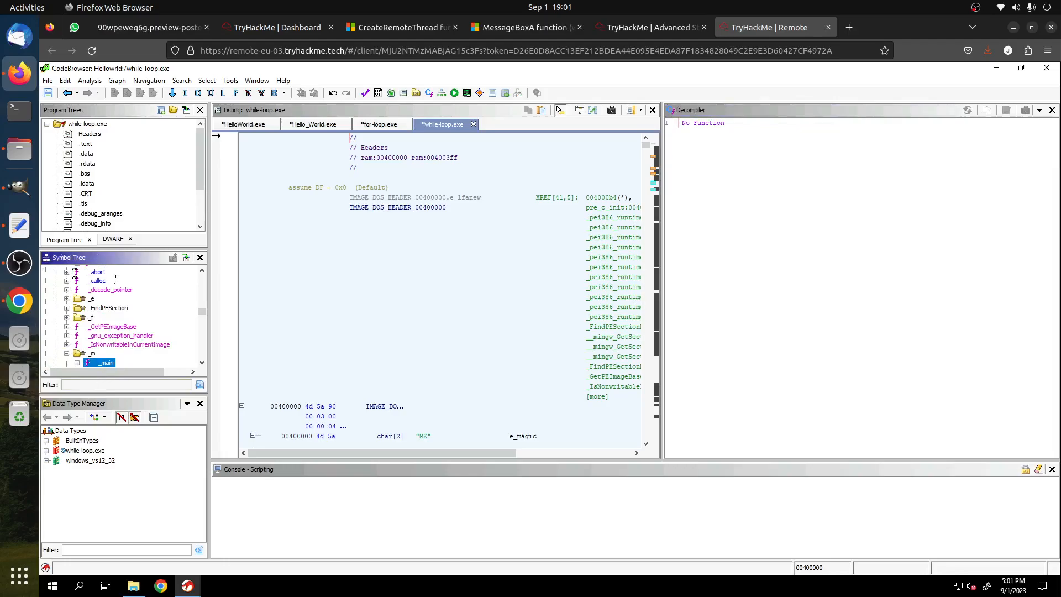
{"action": "scroll", "coordinate": [134, 279], "scroll_direction": "up", "scroll_amount": 6}
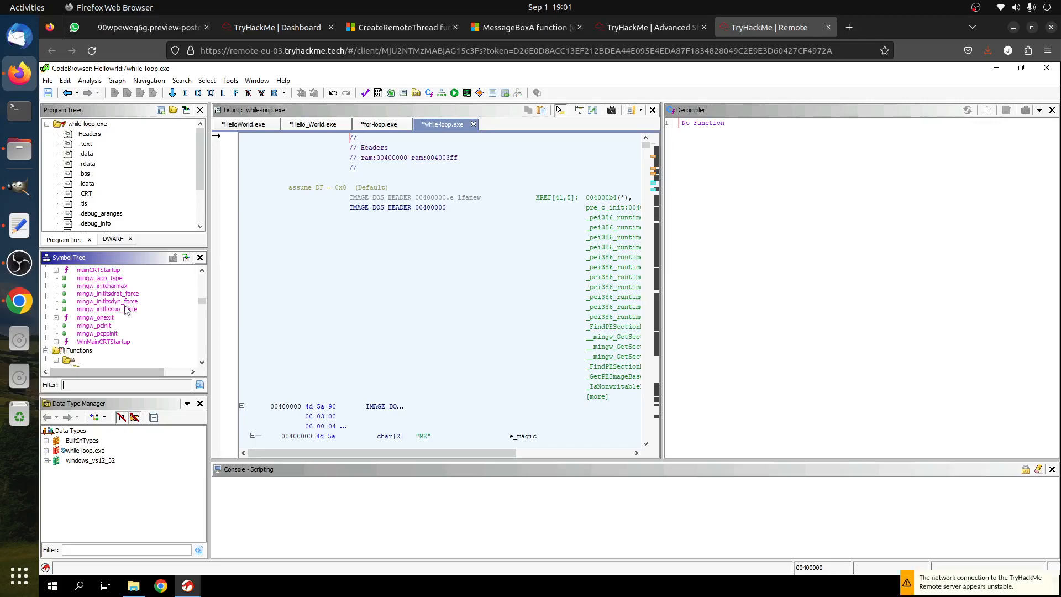
{"action": "left_click_drag", "start_coordinate": [201, 299], "coordinate": [203, 275]}
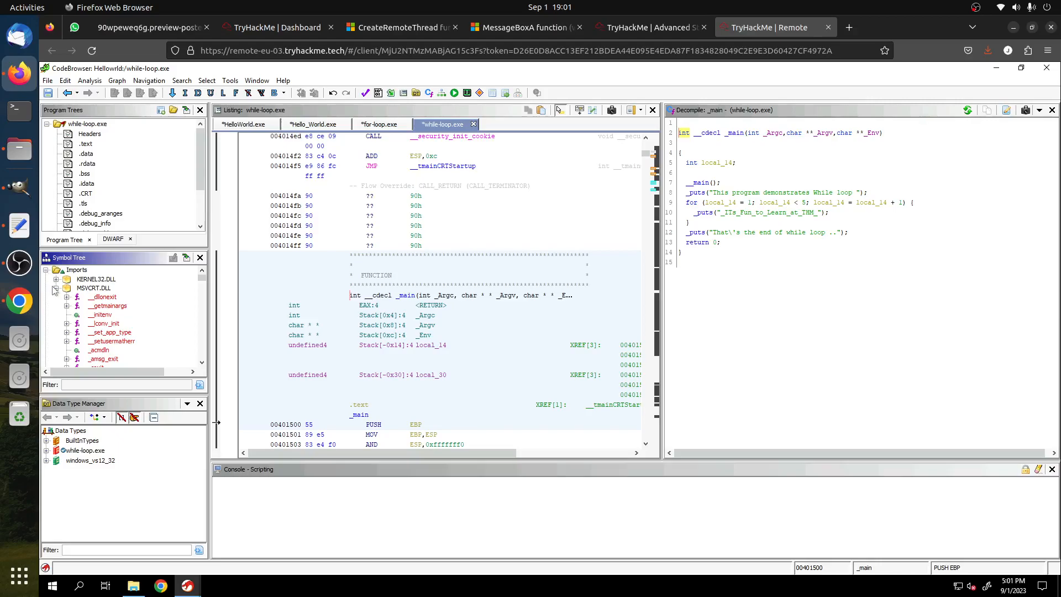
- Collapse the Imports, Exports and Labels groups of while-loop.exe's symbol tree and expand Functions with its m group
{"action": "left_click", "coordinate": [46, 271]}
{"action": "left_click", "coordinate": [47, 273]}
{"action": "left_click", "coordinate": [46, 272]}
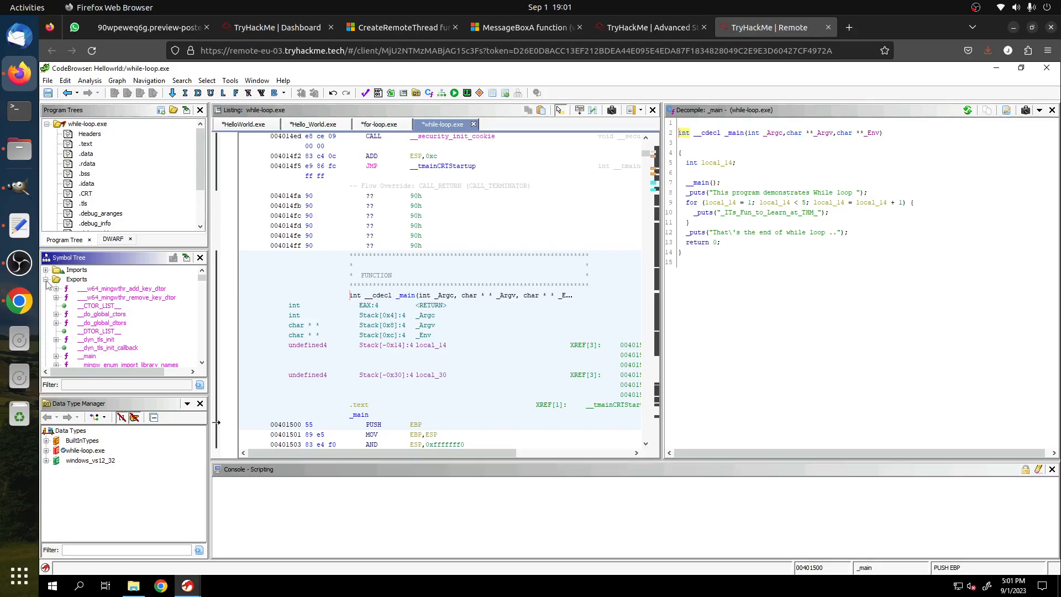
{"action": "left_click", "coordinate": [46, 281]}
{"action": "left_click", "coordinate": [46, 289]}
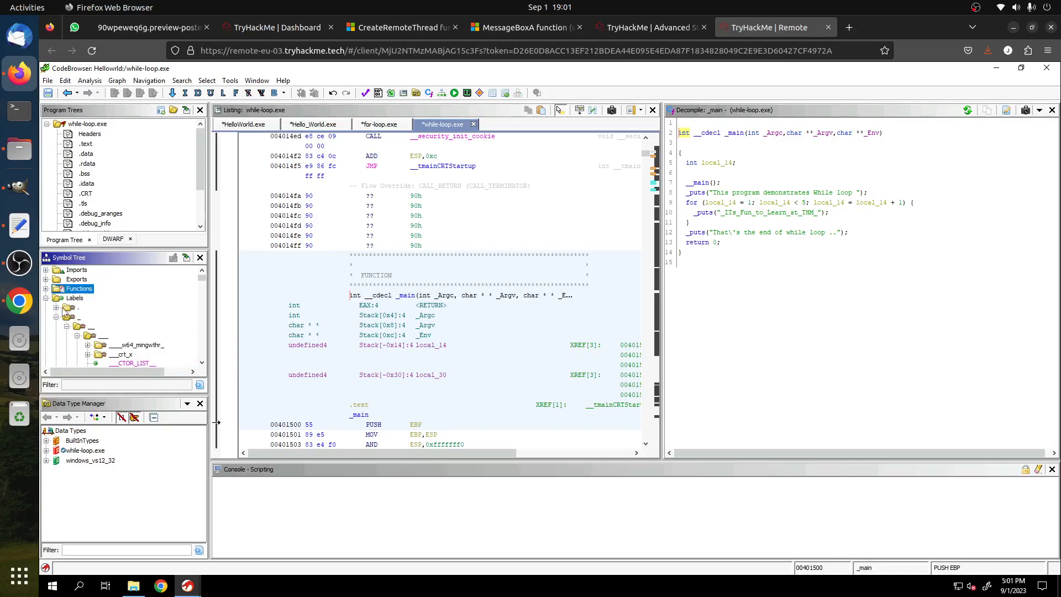
{"action": "left_click", "coordinate": [46, 299]}
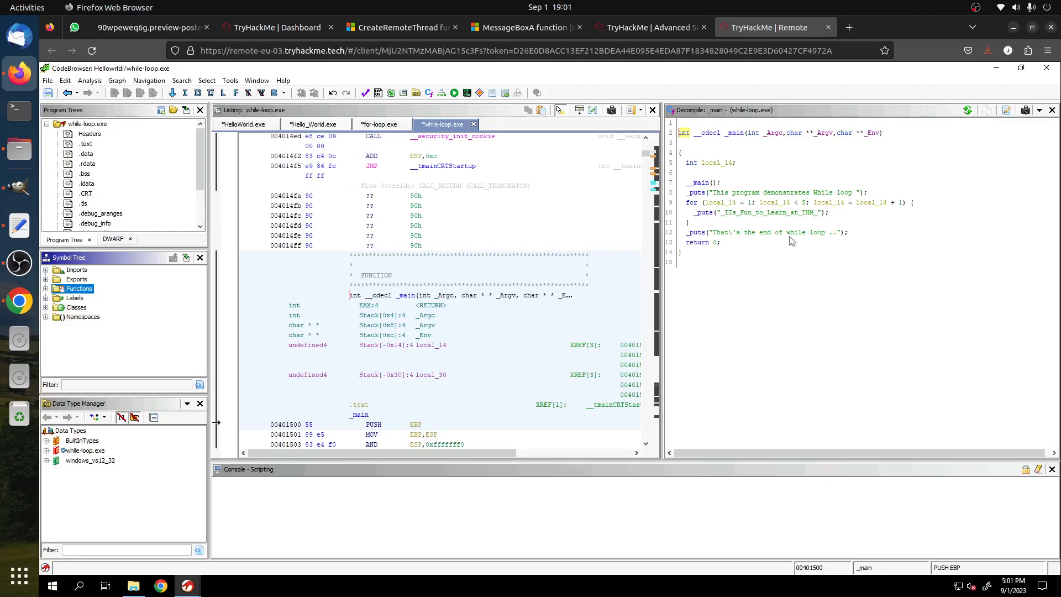
{"action": "left_click", "coordinate": [46, 289]}
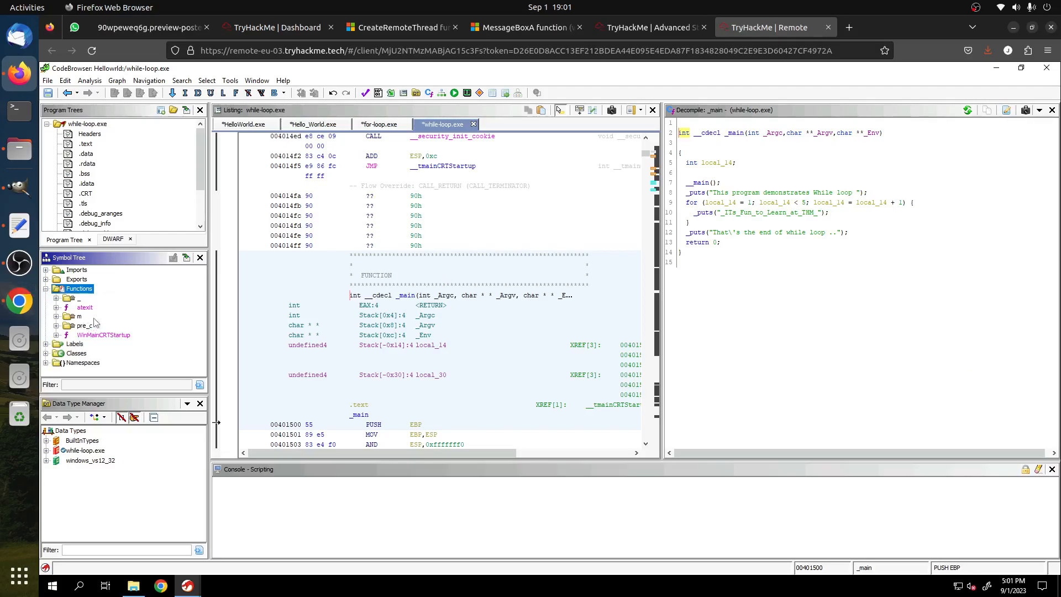
{"action": "left_click", "coordinate": [57, 316]}
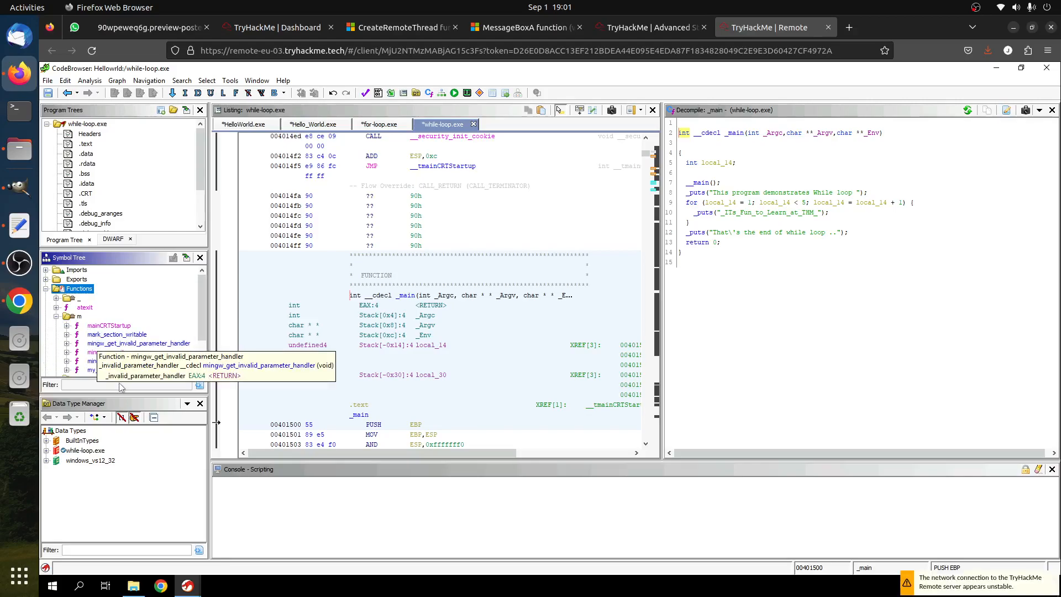
- Filter the symbol tree of while-loop.exe for "main" and open its _main function in the listing and decompiler
{"action": "left_click", "coordinate": [100, 386]}
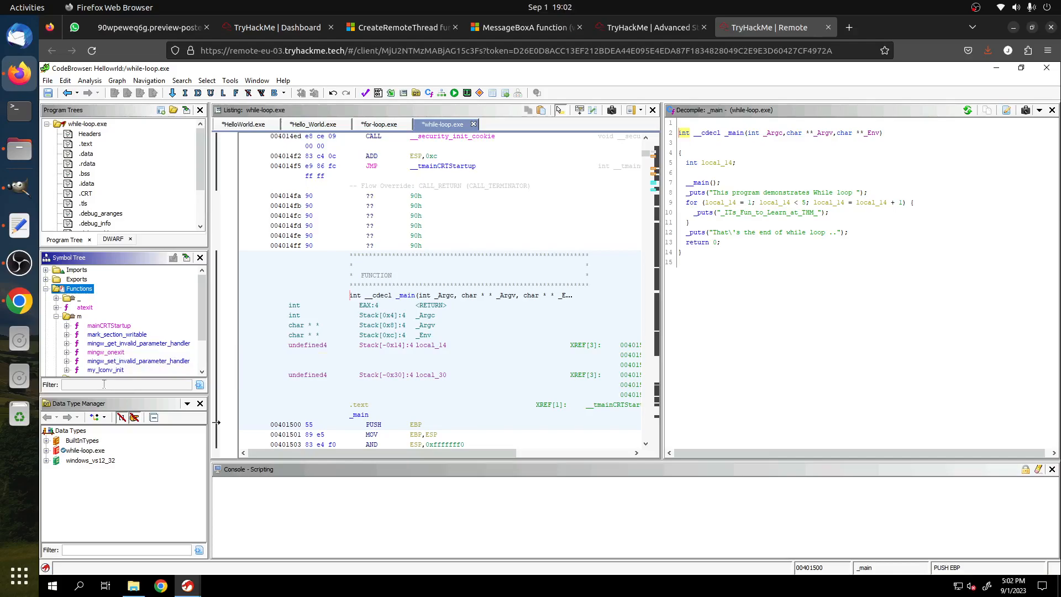
{"action": "type", "text": "main"}
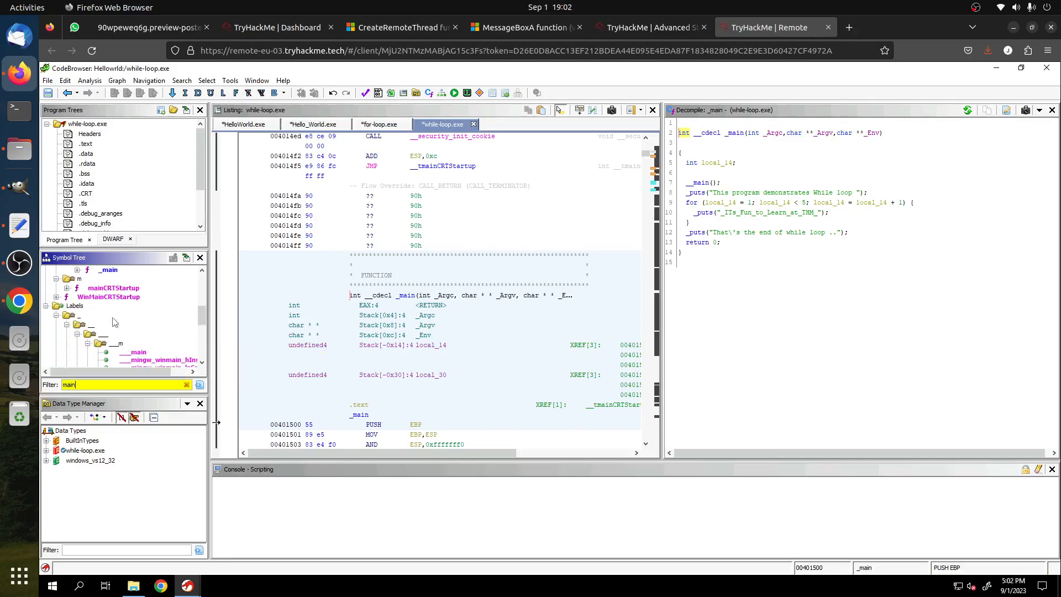
{"action": "left_click", "coordinate": [109, 270]}
{"action": "scroll", "coordinate": [126, 329], "scroll_direction": "up", "scroll_amount": 4}
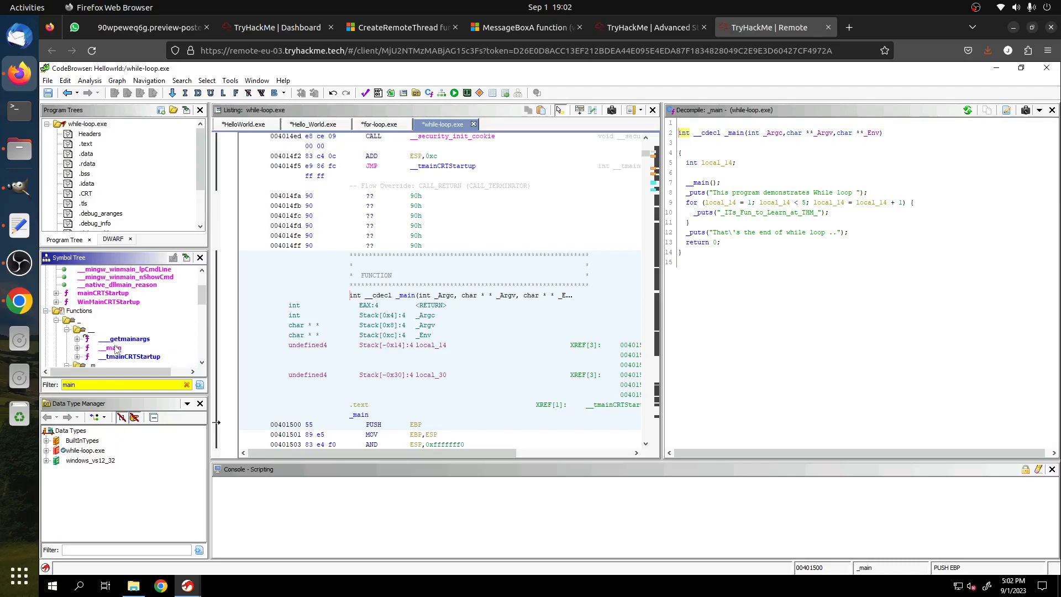
{"action": "left_click", "coordinate": [114, 348]}
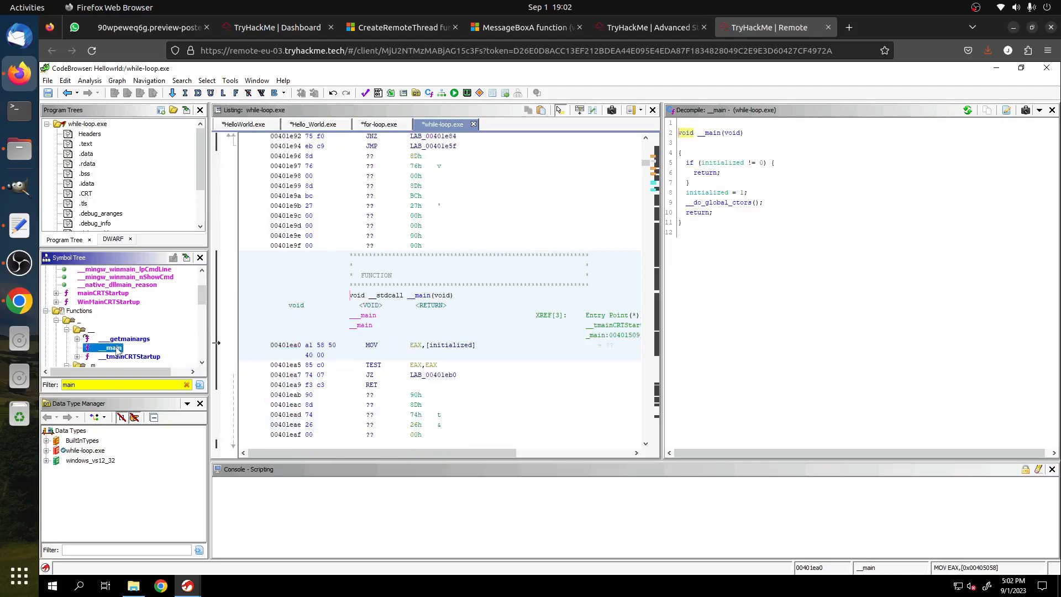
{"action": "scroll", "coordinate": [117, 349], "scroll_direction": "down", "scroll_amount": 3}
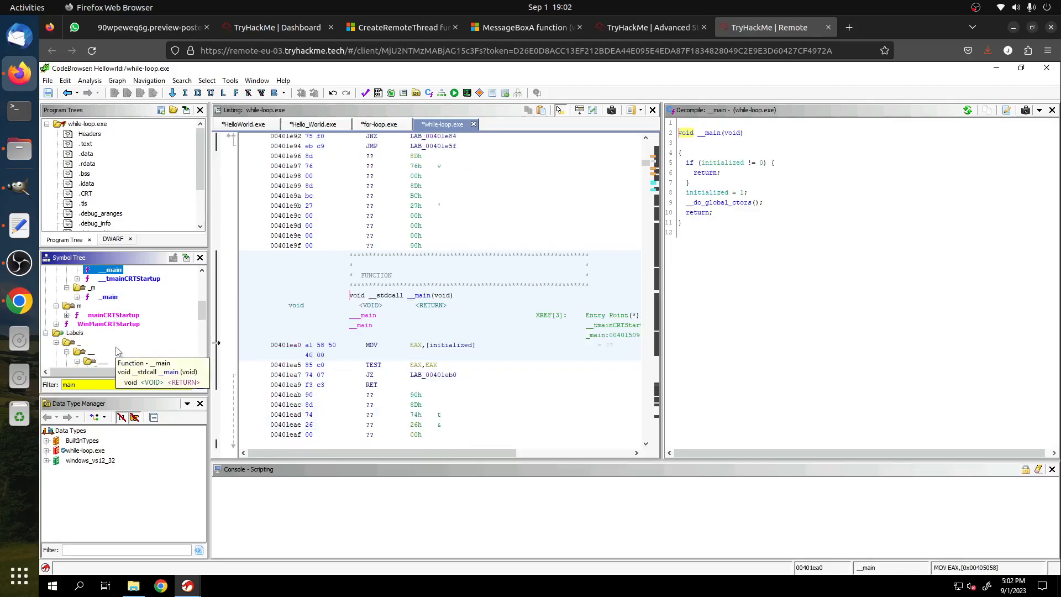
{"action": "left_click", "coordinate": [109, 297]}
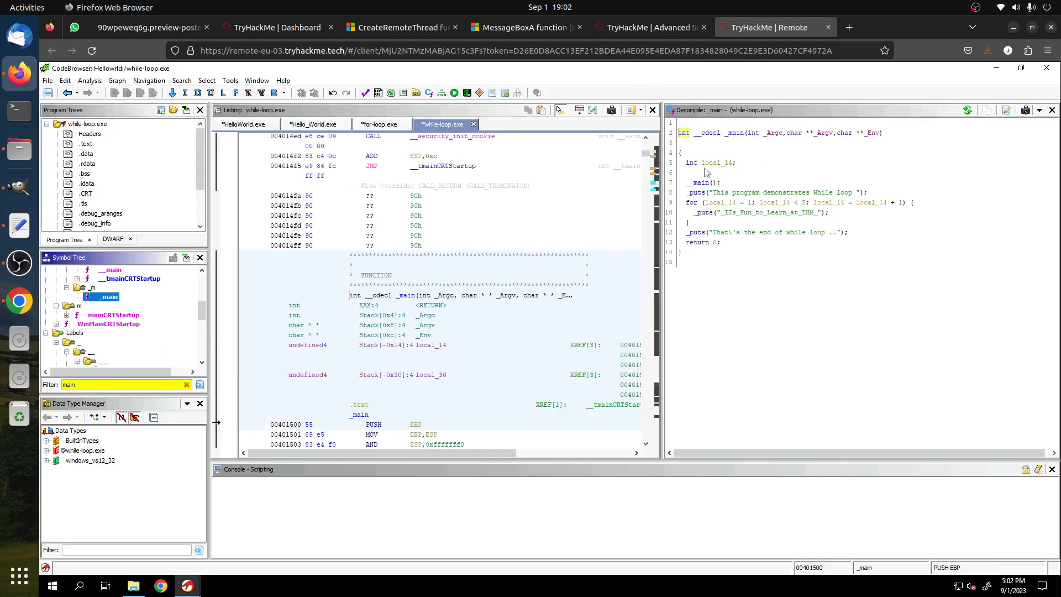
- Read the TryHackMe room's While loop section, covering the C code, its assembly version and the explanation of each instruction
{"action": "left_click", "coordinate": [646, 27]}
{"action": "scroll", "coordinate": [186, 311], "scroll_direction": "down", "scroll_amount": 3}
{"action": "scroll", "coordinate": [187, 311], "scroll_direction": "down", "scroll_amount": 3}
{"action": "scroll", "coordinate": [192, 235], "scroll_direction": "down", "scroll_amount": 2}
{"action": "scroll", "coordinate": [192, 235], "scroll_direction": "down", "scroll_amount": 1}
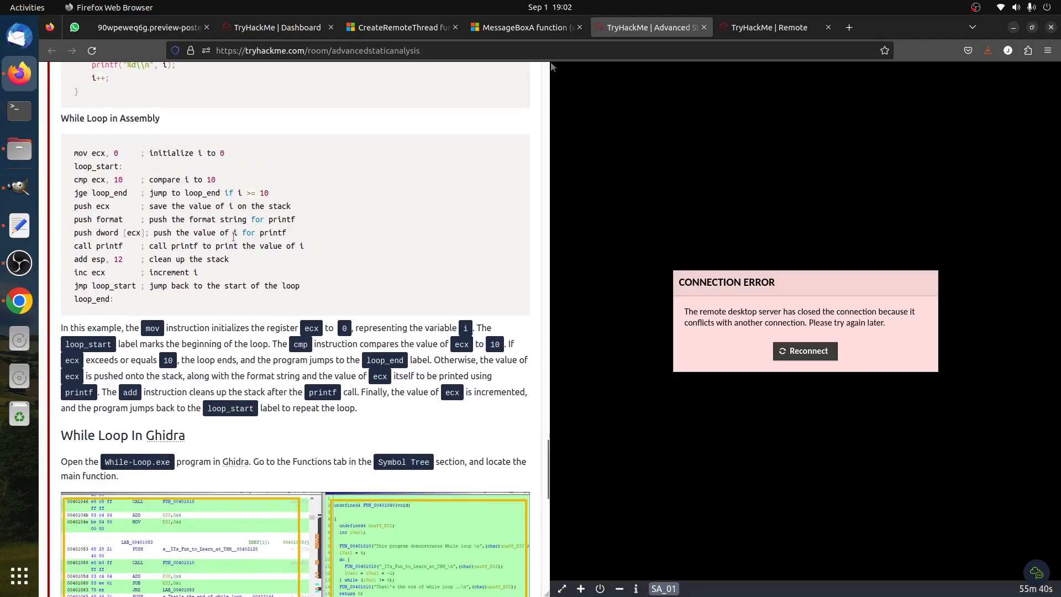
{"action": "scroll", "coordinate": [233, 235], "scroll_direction": "up", "scroll_amount": 4}
{"action": "left_click_drag", "start_coordinate": [102, 221], "coordinate": [163, 289]}
{"action": "scroll", "coordinate": [164, 288], "scroll_direction": "down", "scroll_amount": 3}
{"action": "left_click_drag", "start_coordinate": [74, 216], "coordinate": [222, 341]}
{"action": "scroll", "coordinate": [221, 334], "scroll_direction": "down", "scroll_amount": 3}
{"action": "scroll", "coordinate": [221, 334], "scroll_direction": "down", "scroll_amount": 3}
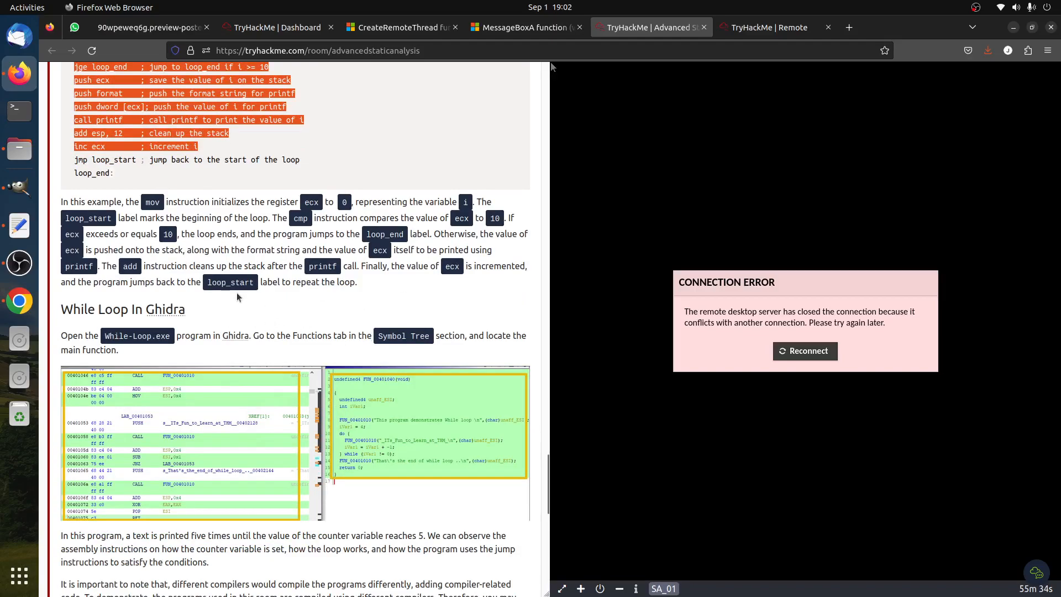
{"action": "left_click", "coordinate": [295, 307]}
{"action": "scroll", "coordinate": [199, 197], "scroll_direction": "up", "scroll_amount": 2}
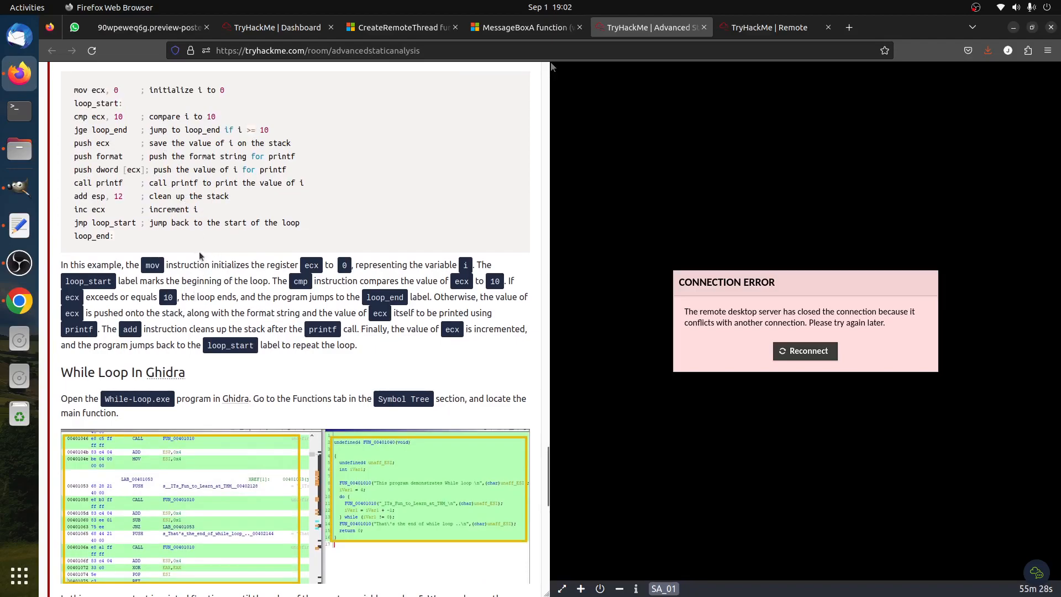
{"action": "scroll", "coordinate": [191, 279], "scroll_direction": "down", "scroll_amount": 2}
- Compare the loop in the decompiled _main of while-loop.exe with the room's "While Loop In Ghidra" example and explanation
{"action": "left_click", "coordinate": [744, 30]}
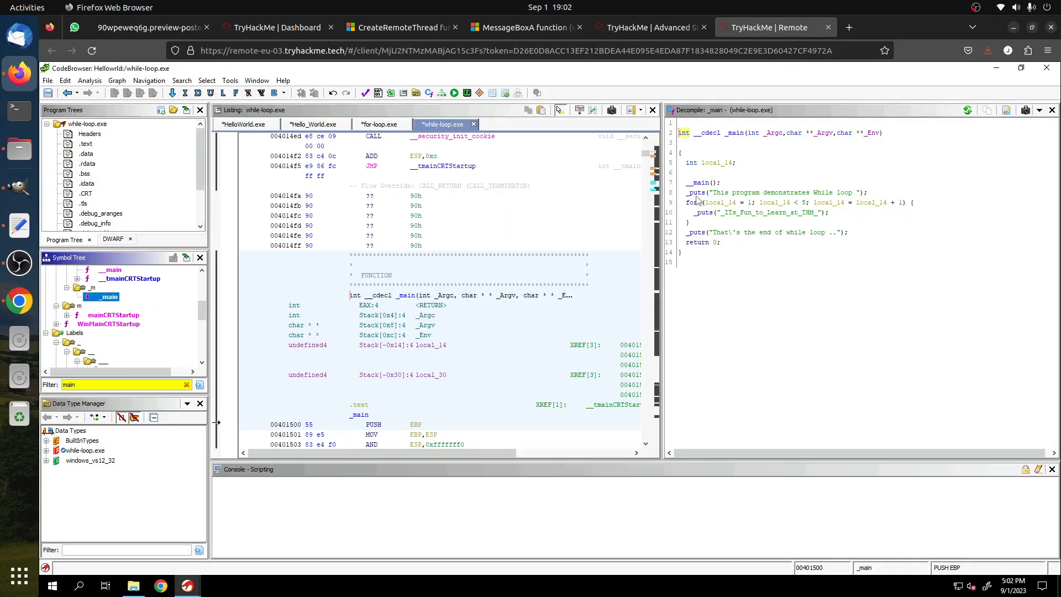
{"action": "mouse_move", "coordinate": [743, 198]}
{"action": "mouse_move", "coordinate": [834, 206]}
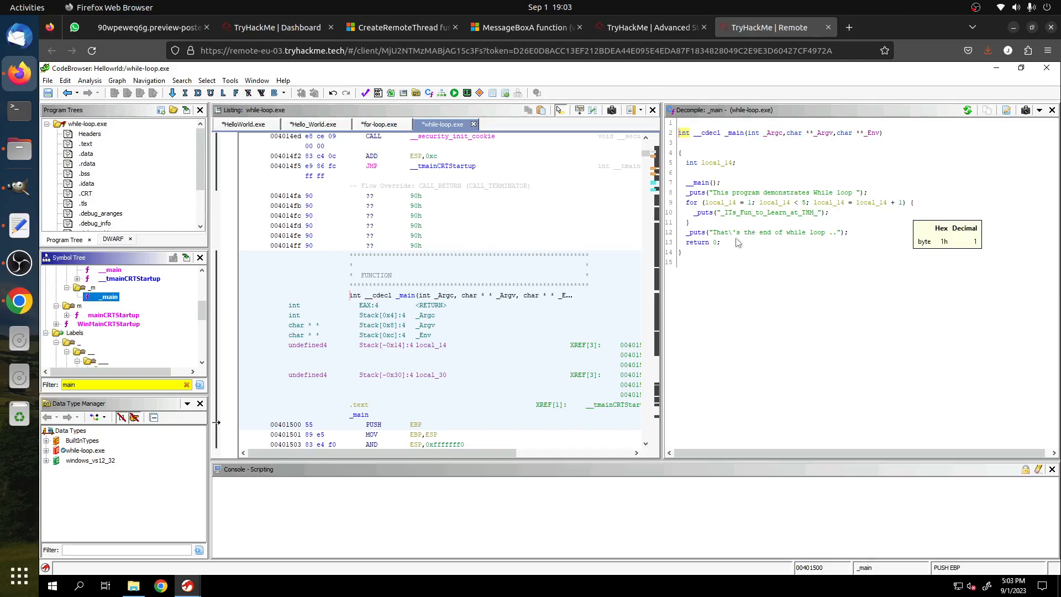
{"action": "left_click", "coordinate": [649, 27]}
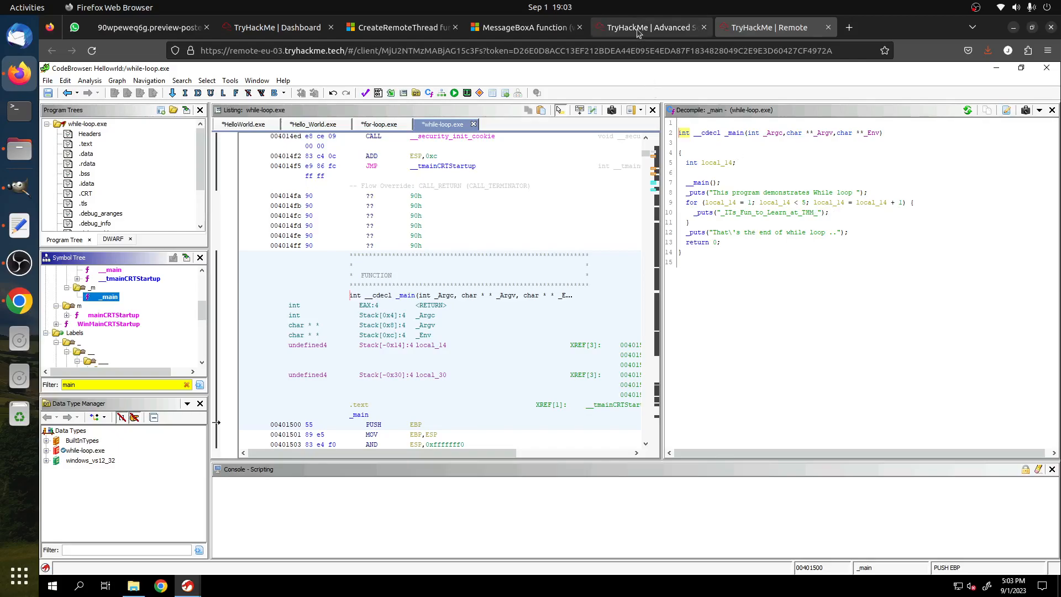
{"action": "scroll", "coordinate": [427, 410], "scroll_direction": "down", "scroll_amount": 2}
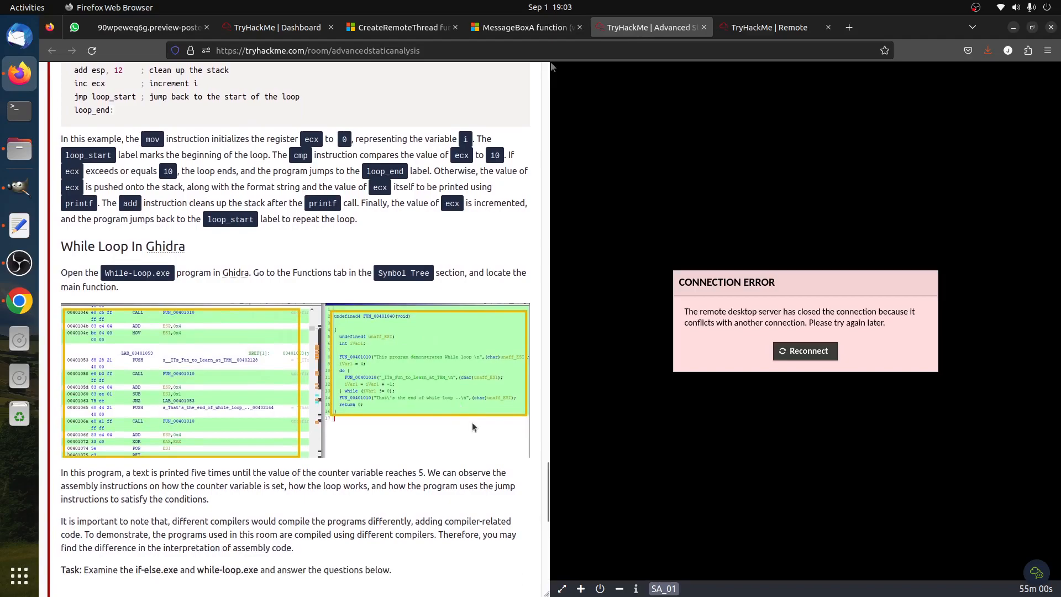
{"action": "scroll", "coordinate": [472, 425], "scroll_direction": "down", "scroll_amount": 4}
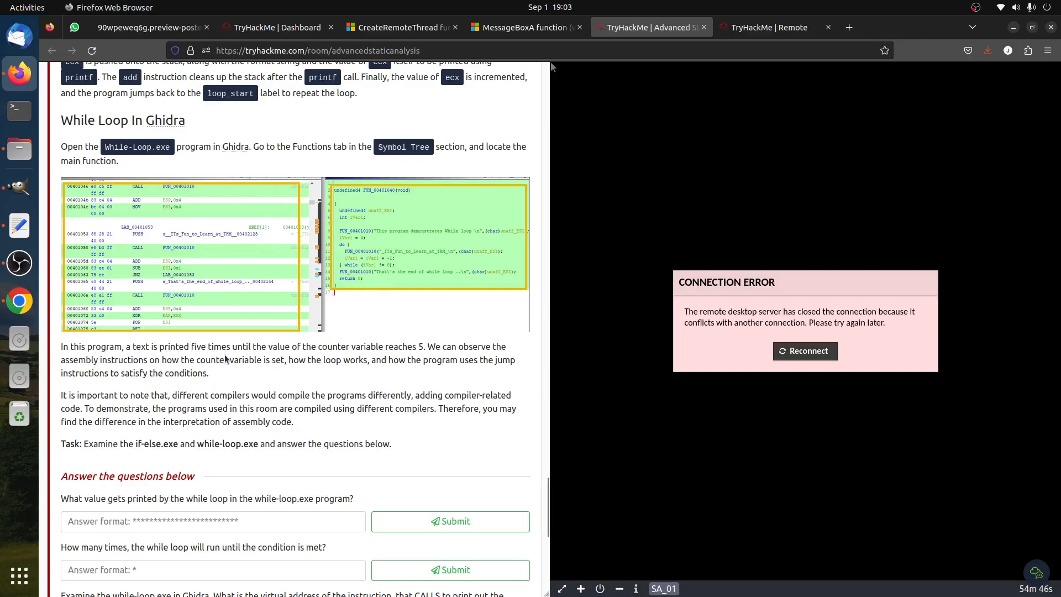
- Locate the assembly for the loop's limit value by selecting it in the decompiled _main of while-loop.exe
{"action": "left_click", "coordinate": [768, 27]}
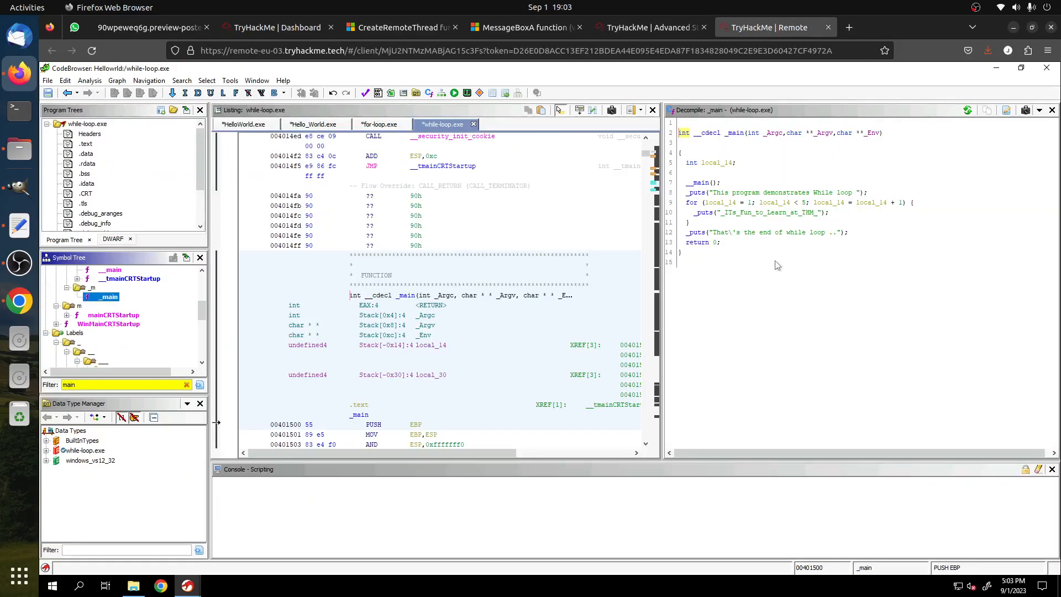
{"action": "mouse_move", "coordinate": [779, 236]}
{"action": "left_click", "coordinate": [804, 203]}
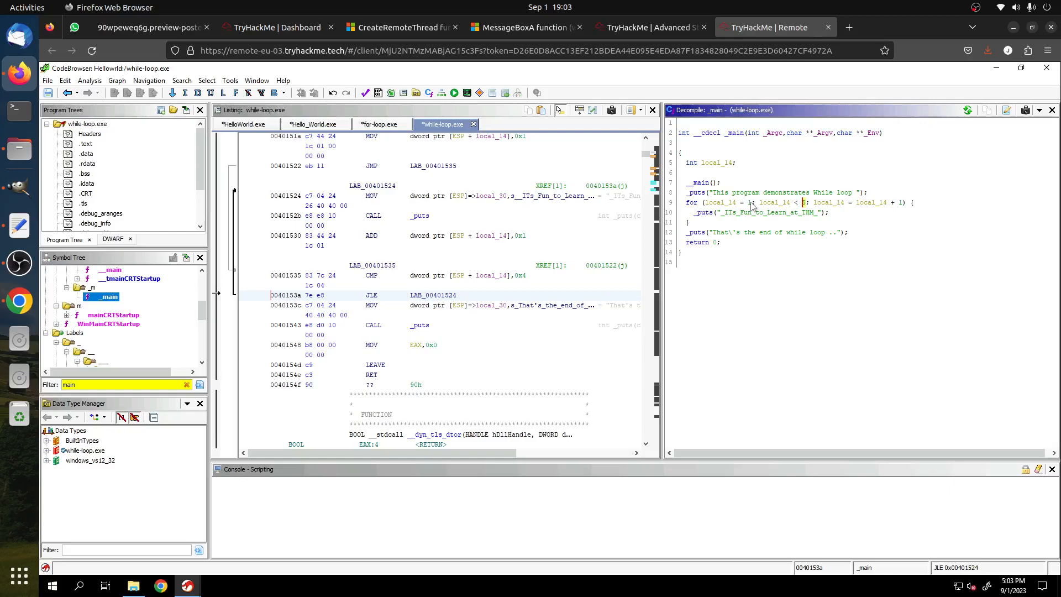
- Review the room's counter explanation and While loop code, and read the Task 5 question about the value printed by while-loop.exe
{"action": "left_click", "coordinate": [646, 27]}
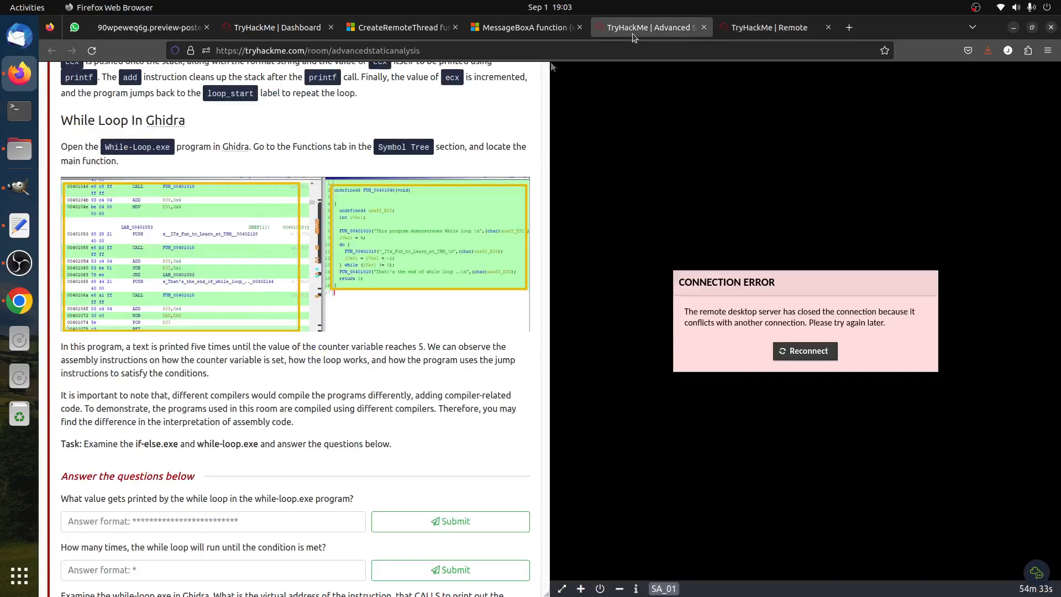
{"action": "scroll", "coordinate": [197, 373], "scroll_direction": "up", "scroll_amount": 3}
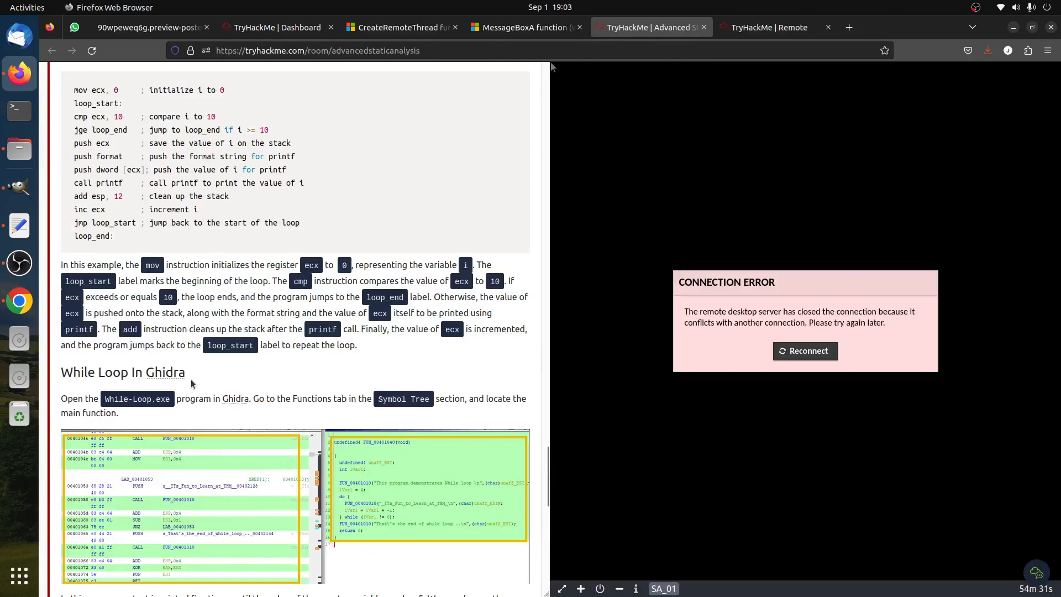
{"action": "scroll", "coordinate": [197, 373], "scroll_direction": "down", "scroll_amount": 3}
{"action": "left_click_drag", "start_coordinate": [426, 347], "coordinate": [398, 347]}
{"action": "scroll", "coordinate": [252, 376], "scroll_direction": "up", "scroll_amount": 7}
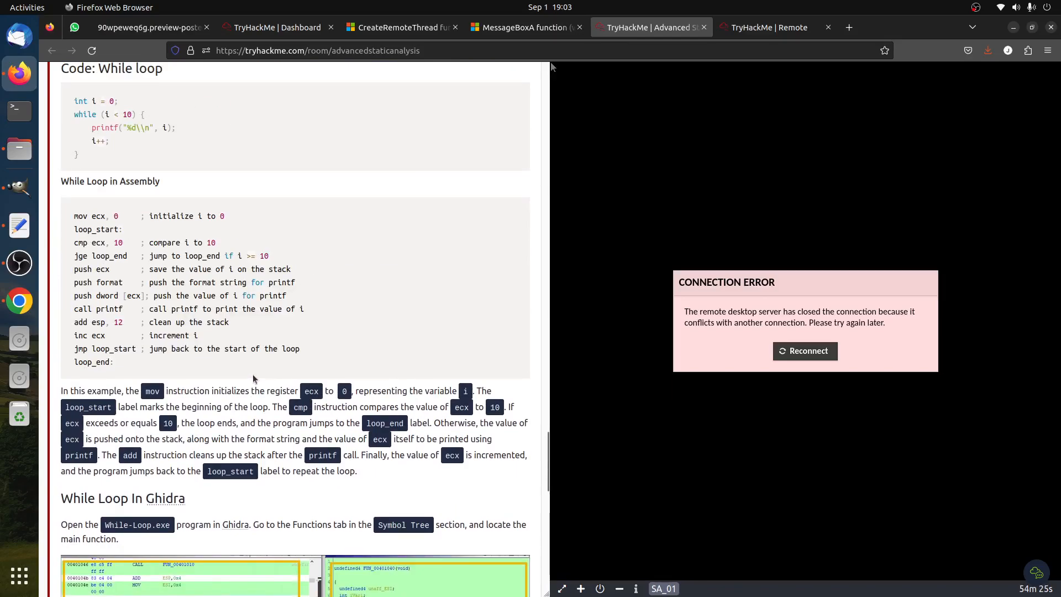
{"action": "scroll", "coordinate": [254, 378], "scroll_direction": "down", "scroll_amount": 14}
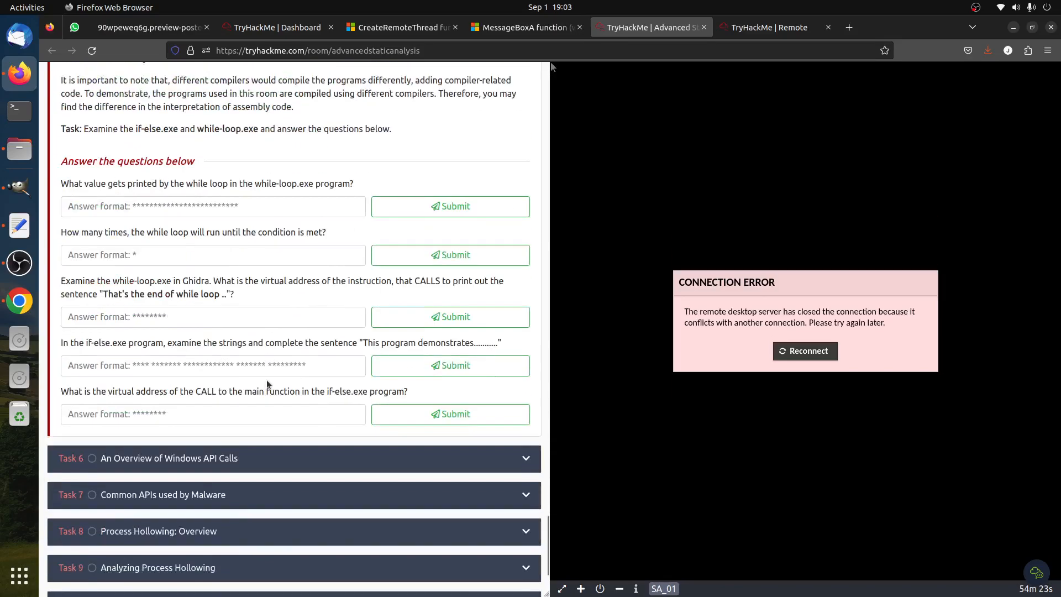
{"action": "scroll", "coordinate": [268, 384], "scroll_direction": "up", "scroll_amount": 2}
{"action": "left_click_drag", "start_coordinate": [130, 311], "coordinate": [373, 314]}
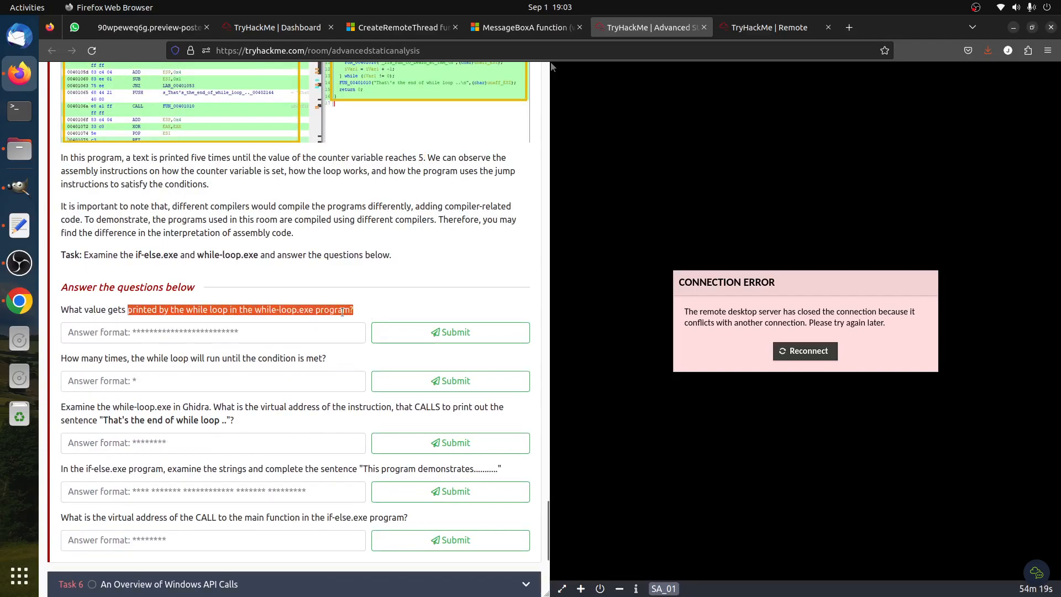
{"action": "left_click", "coordinate": [343, 314]}
{"action": "left_click_drag", "start_coordinate": [194, 312], "coordinate": [350, 311]}
{"action": "left_click", "coordinate": [349, 311]}
- Locate the calls in while-loop.exe's listing that print the end-of-loop sentence and the string inside the loop
{"action": "left_click", "coordinate": [768, 27]}
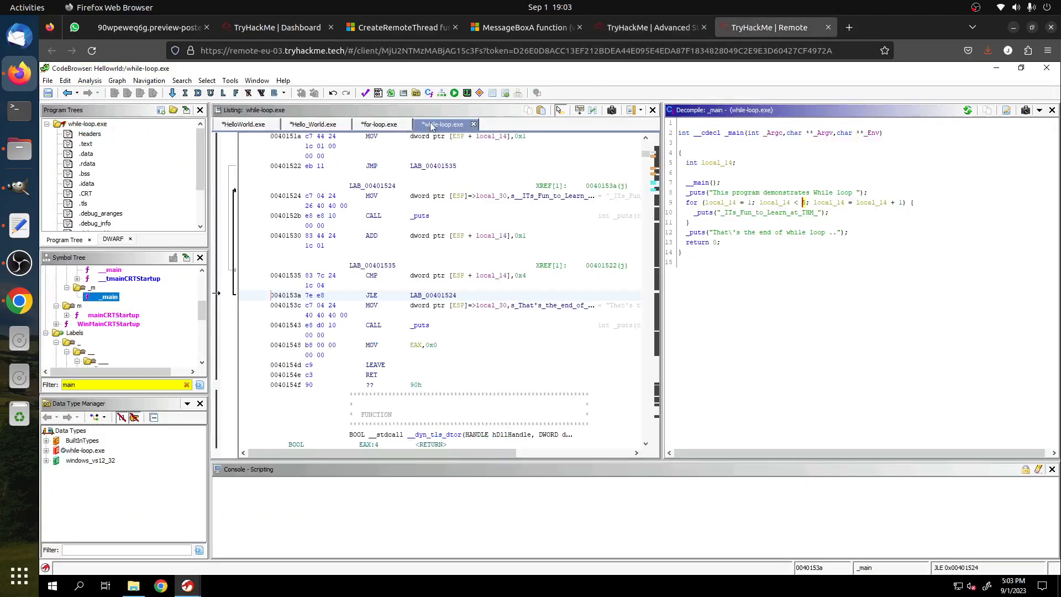
{"action": "left_click", "coordinate": [754, 235]}
{"action": "mouse_move", "coordinate": [757, 237]}
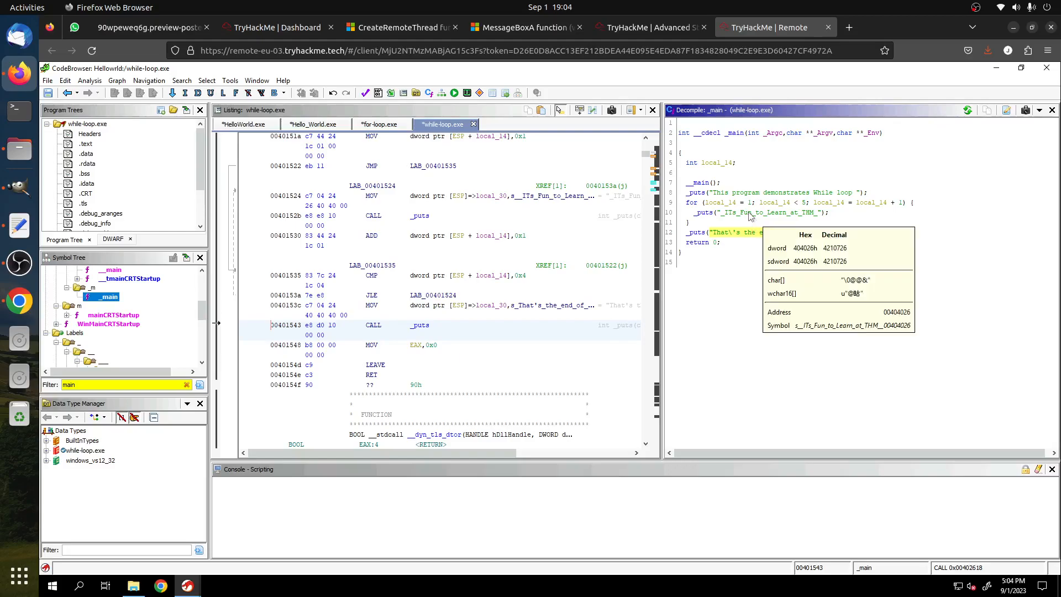
{"action": "left_click", "coordinate": [750, 214]}
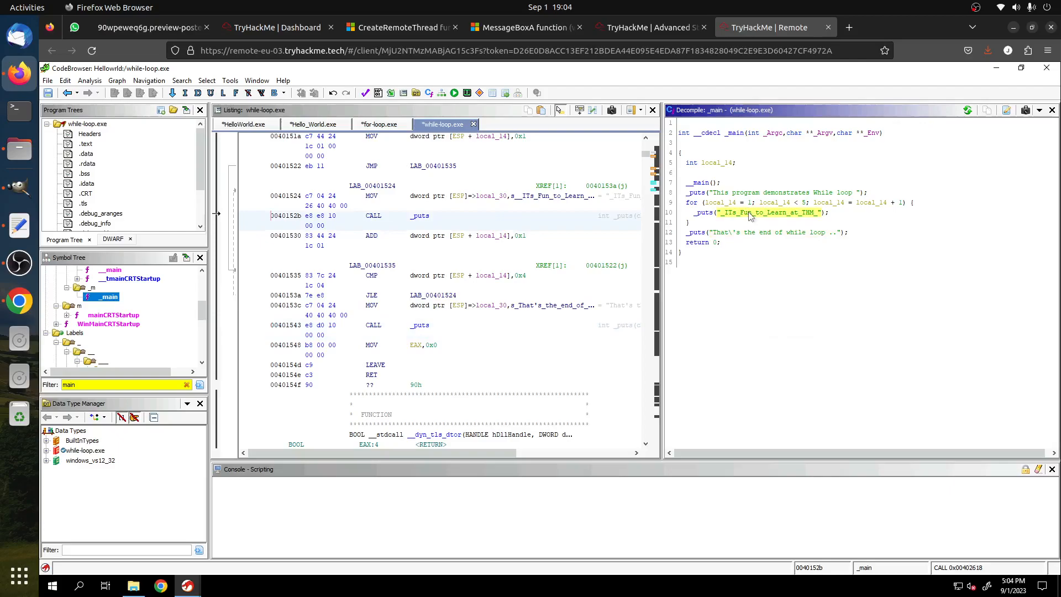
{"action": "left_click", "coordinate": [649, 27]}
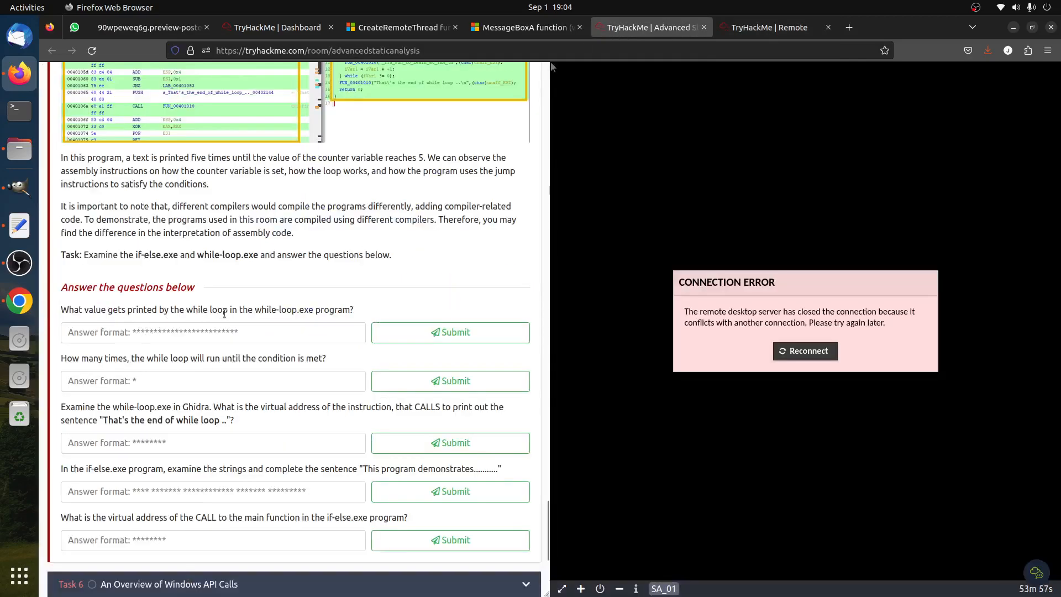
{"action": "key", "text": "ctrl+Tab"}
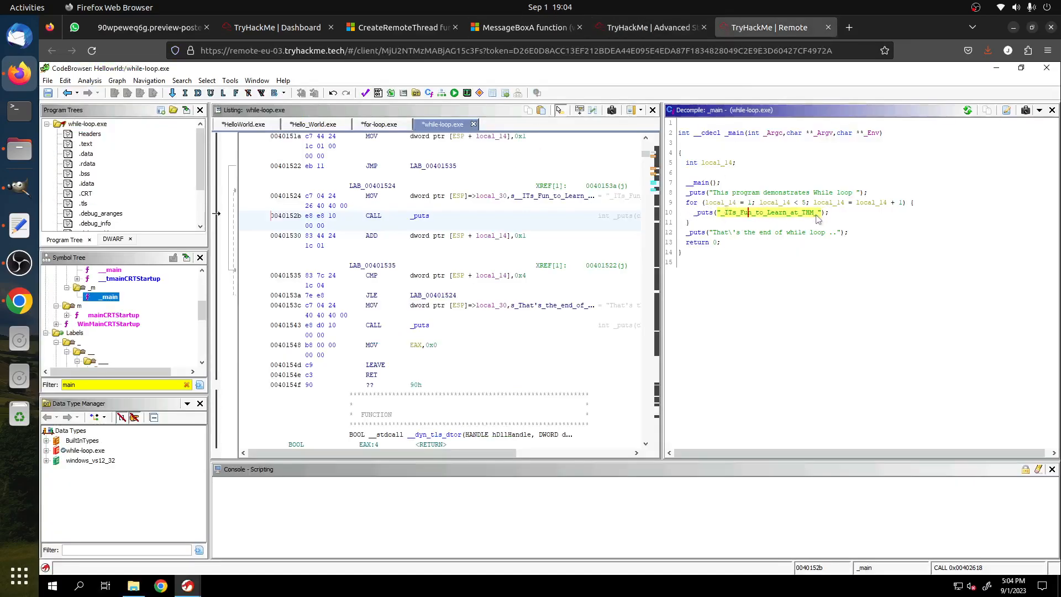
- Copy the loop's string from the decompiled code and submit _ITs_Fun_to_Learn_at_THM_, without quotes, as the answer to the first Task 5 question
{"action": "right_click", "coordinate": [771, 214]}
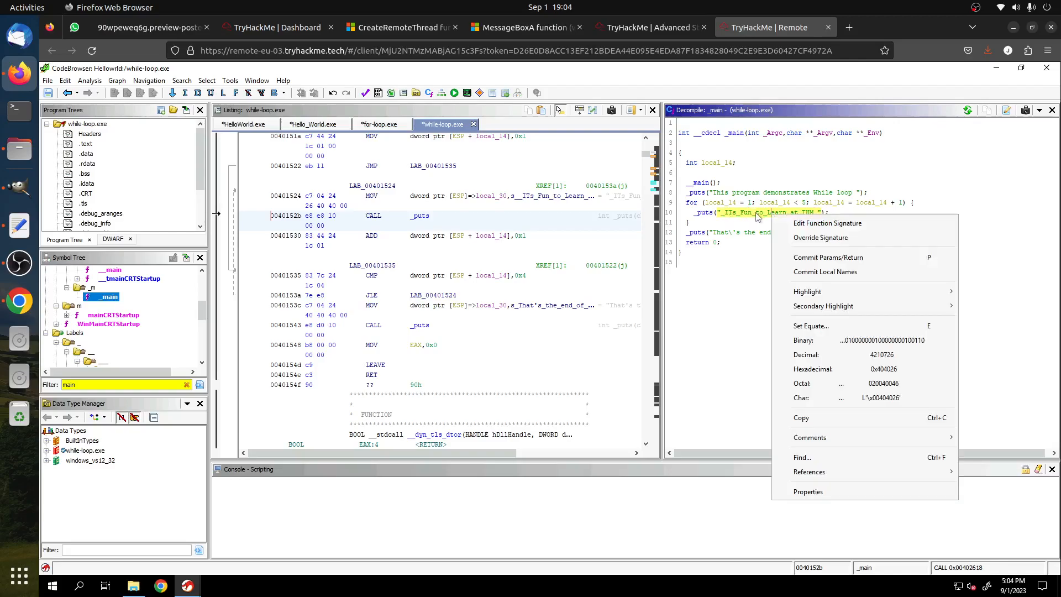
{"action": "left_click", "coordinate": [802, 421]}
{"action": "left_click", "coordinate": [649, 27]}
{"action": "left_click", "coordinate": [245, 335]}
{"action": "type", "text": "\"_ITs_Fun_to_Learn_at_THM_\""}
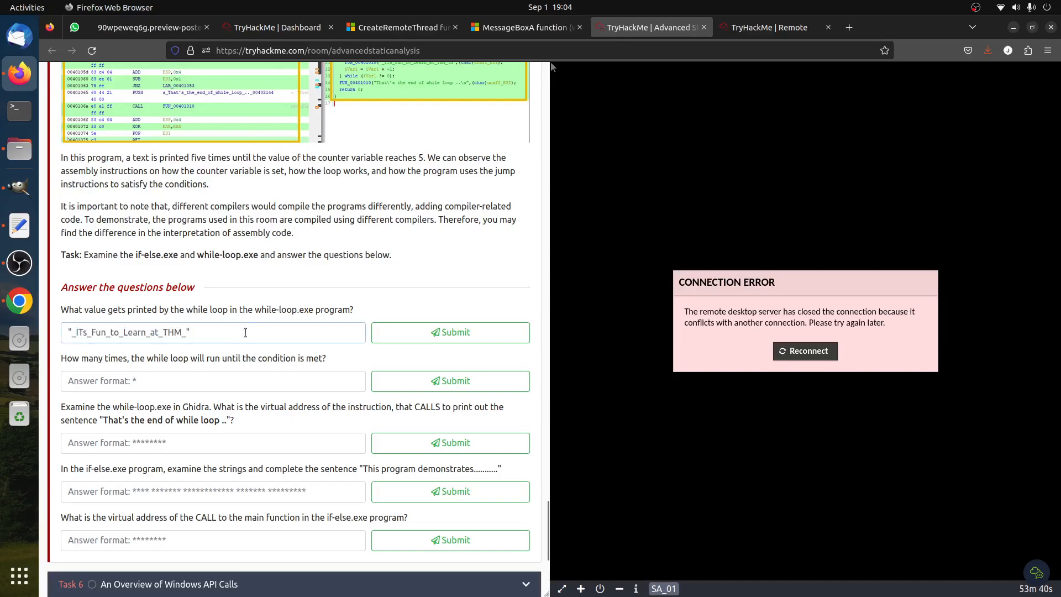
{"action": "key", "text": "BackSpace"}
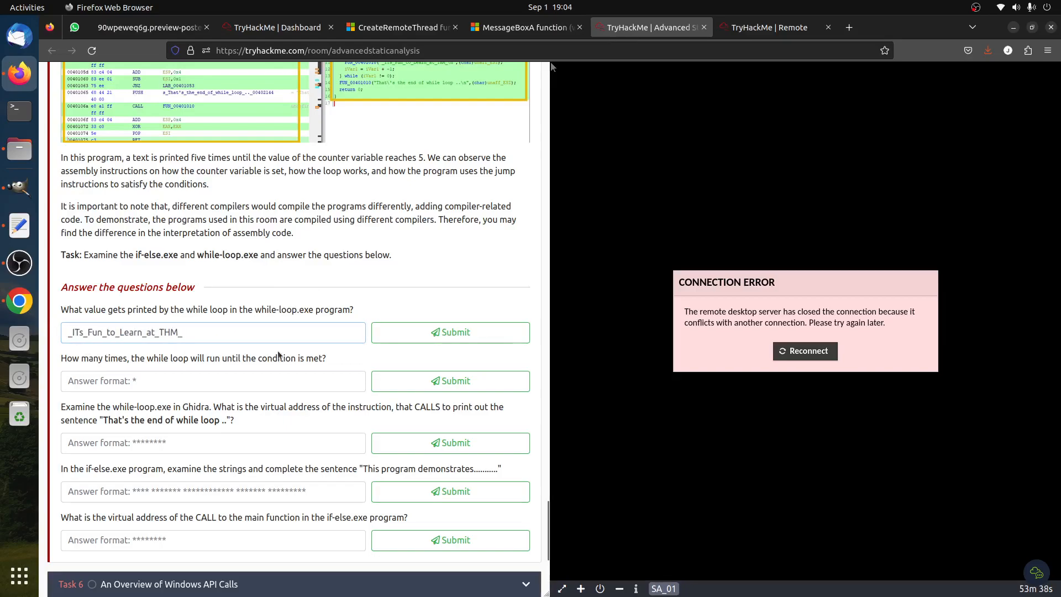
{"action": "left_click", "coordinate": [412, 335]}
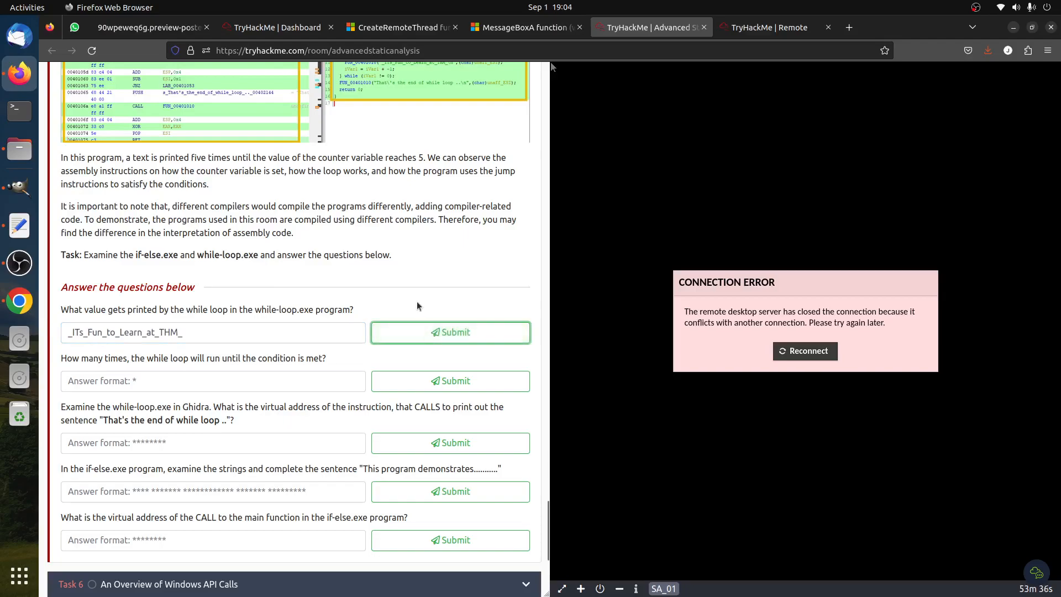
- Check the loop condition in while-loop.exe's decompiled _main and submit 4 as the answer for how many times the loop runs
{"action": "left_click", "coordinate": [741, 27]}
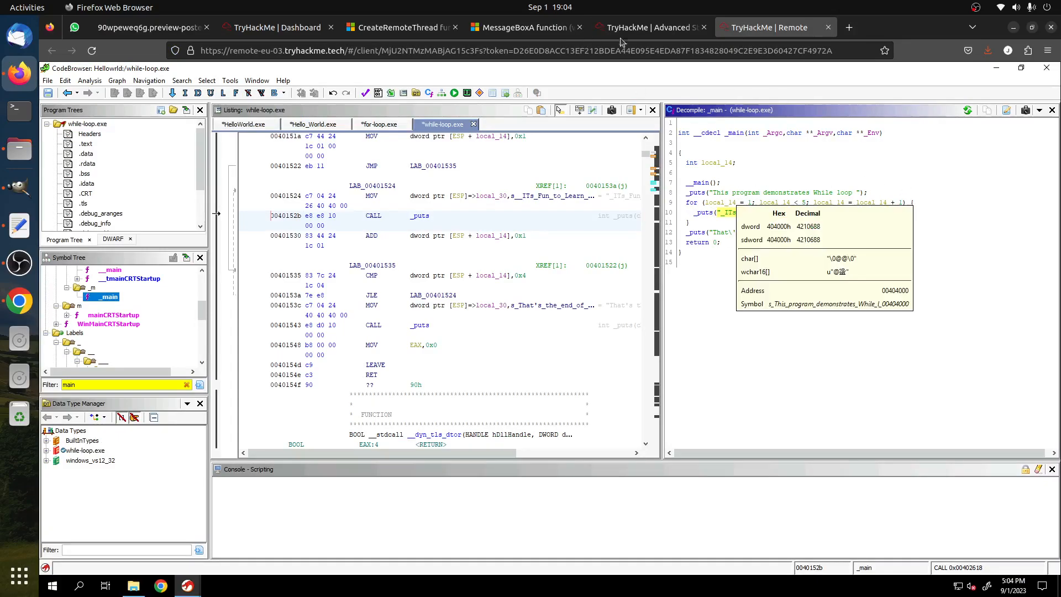
{"action": "left_click", "coordinate": [649, 27]}
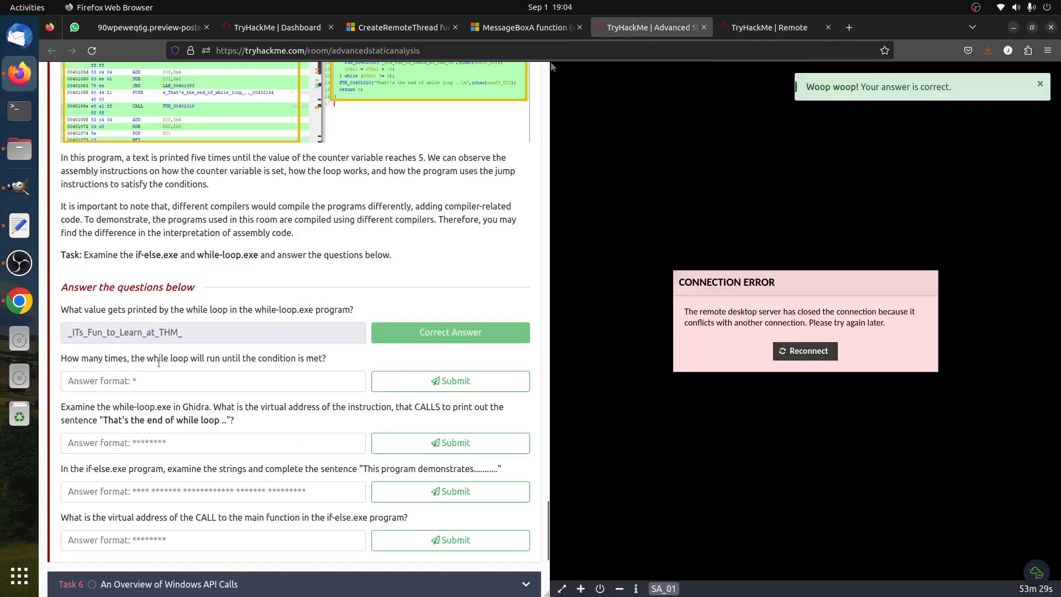
{"action": "left_click_drag", "start_coordinate": [321, 357], "coordinate": [195, 358]}
{"action": "left_click", "coordinate": [195, 358]}
{"action": "left_click", "coordinate": [754, 29]}
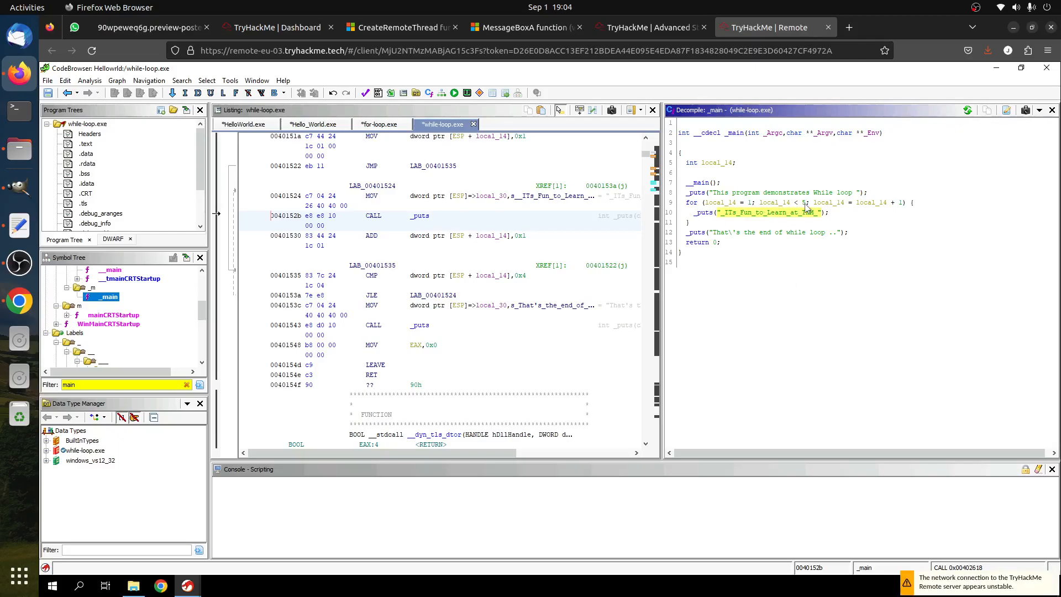
{"action": "left_click", "coordinate": [593, 25]}
{"action": "left_click", "coordinate": [180, 380]}
{"action": "type", "text": "4"}
{"action": "left_click", "coordinate": [440, 385]}
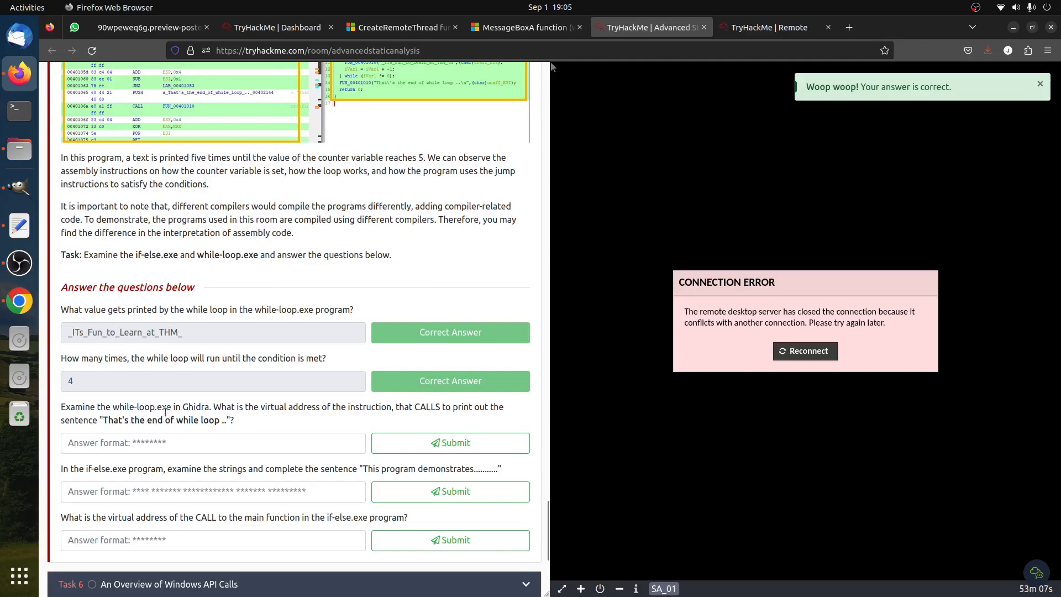
- Read the CALL address question and locate the instruction loading "That's the end of while loop .." in the while-loop.exe listing
{"action": "left_click", "coordinate": [735, 29]}
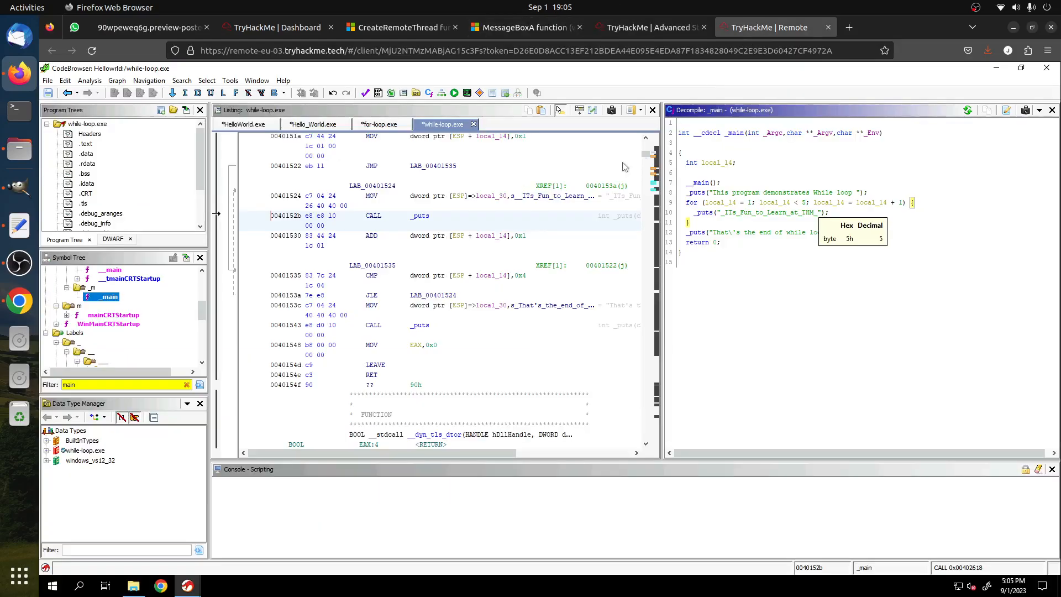
{"action": "left_click", "coordinate": [649, 27]}
{"action": "left_click_drag", "start_coordinate": [254, 310], "coordinate": [354, 310]}
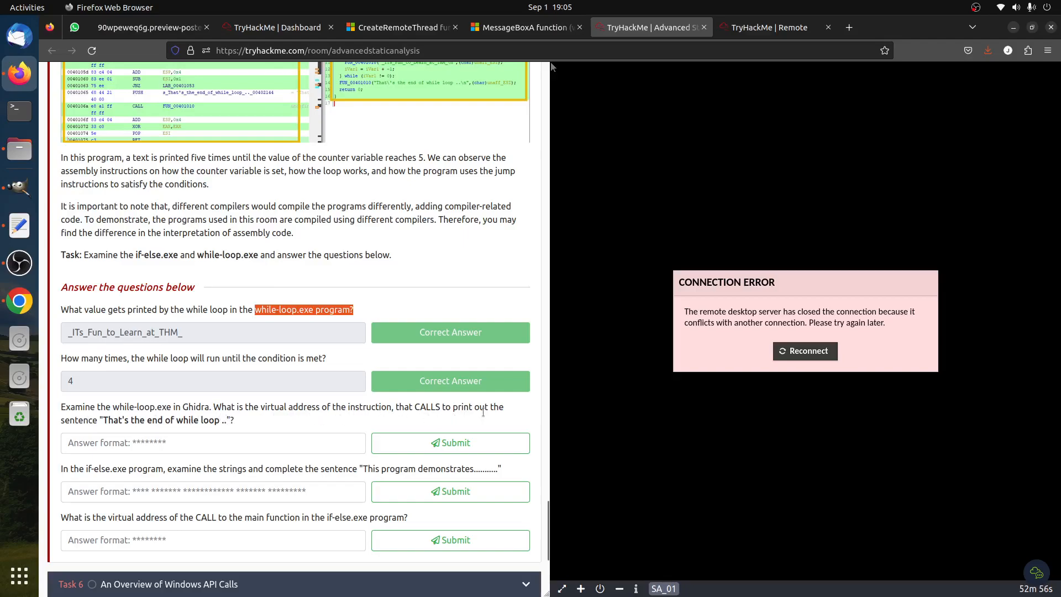
{"action": "left_click", "coordinate": [508, 410]}
{"action": "left_click_drag", "start_coordinate": [99, 420], "coordinate": [241, 421]}
{"action": "left_click", "coordinate": [242, 422]}
{"action": "left_click", "coordinate": [750, 29]}
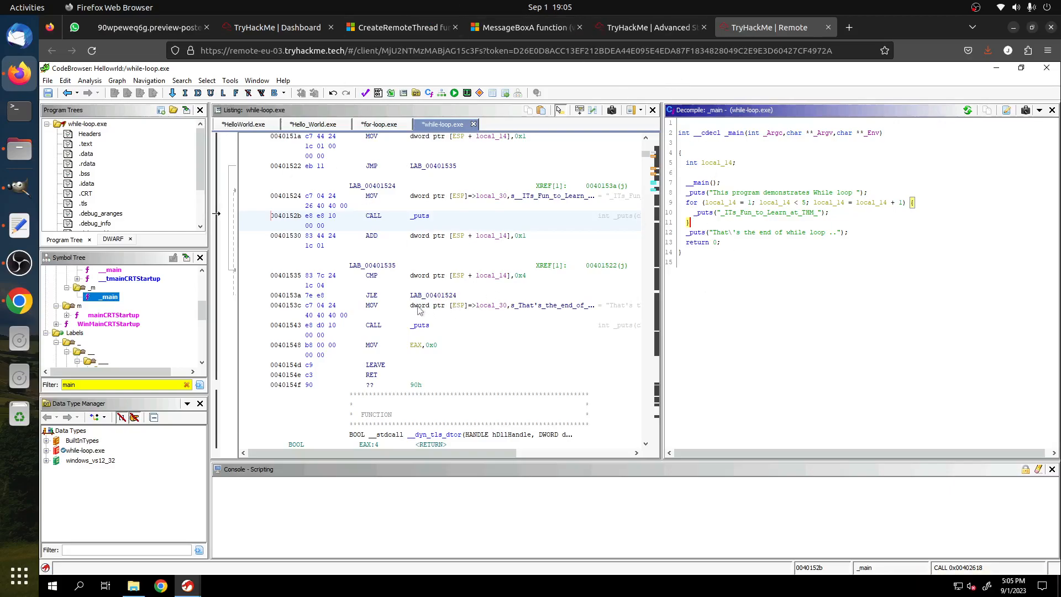
{"action": "left_click", "coordinate": [311, 310]}
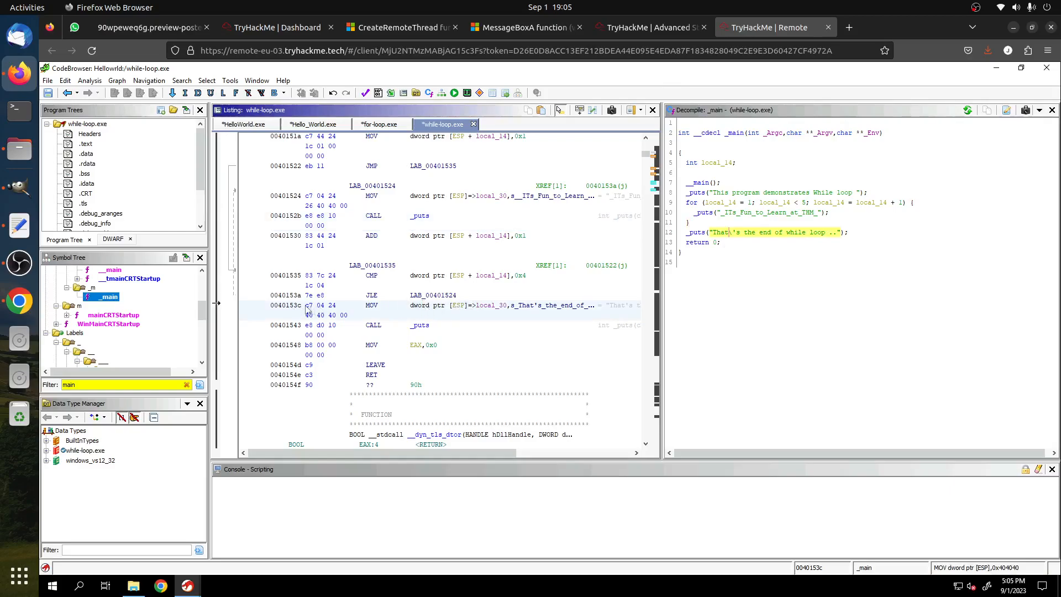
- Recheck the question's wording about CALLS and select the _puts CALL directly after the end-of-loop string's MOV instruction
{"action": "left_click", "coordinate": [646, 27]}
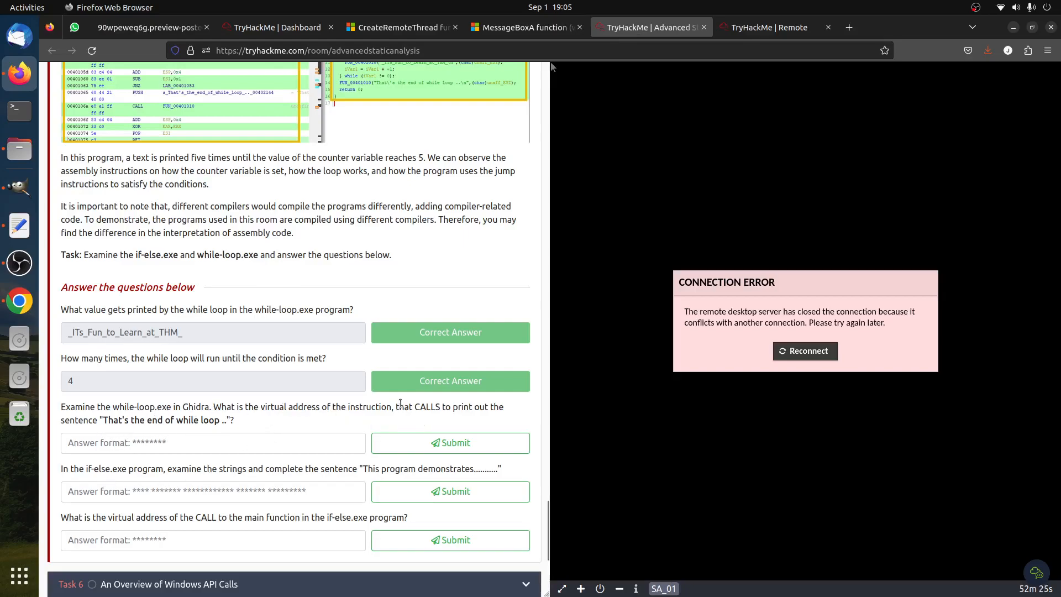
{"action": "left_click_drag", "start_coordinate": [399, 407], "coordinate": [504, 408]}
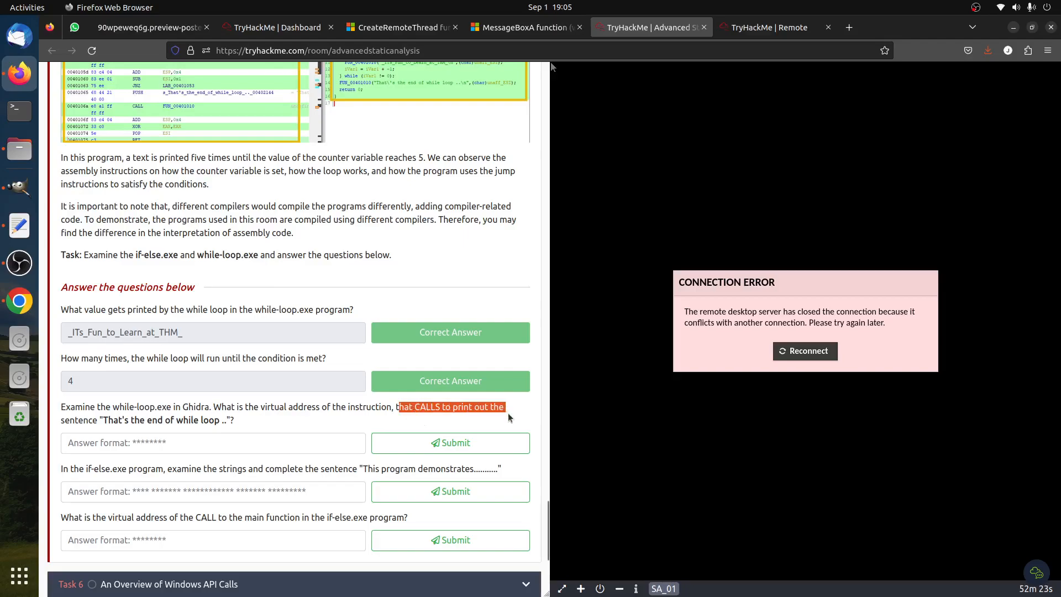
{"action": "left_click", "coordinate": [743, 27]}
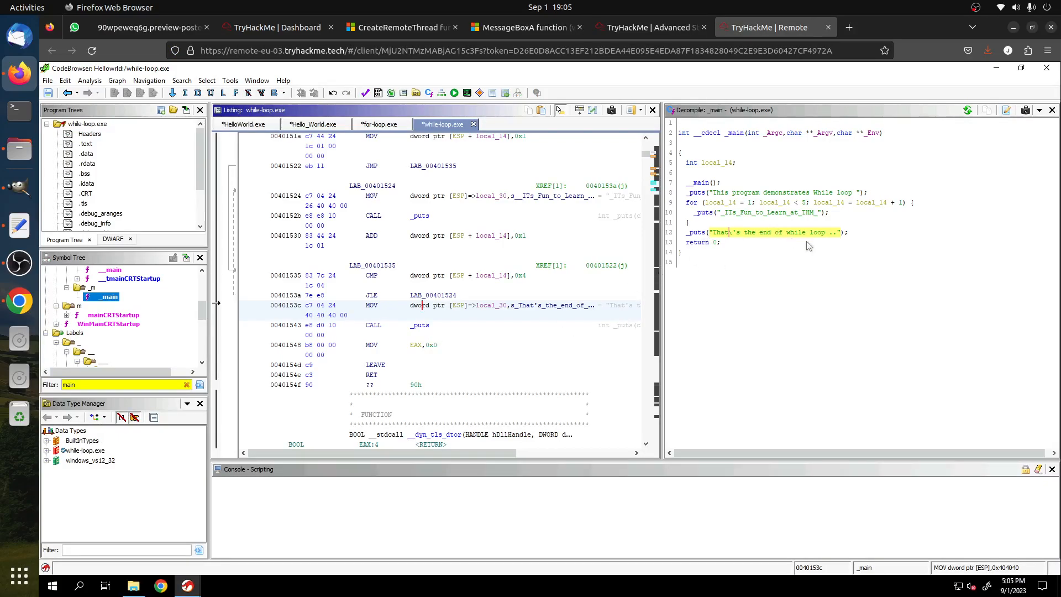
{"action": "key", "text": "Down"}
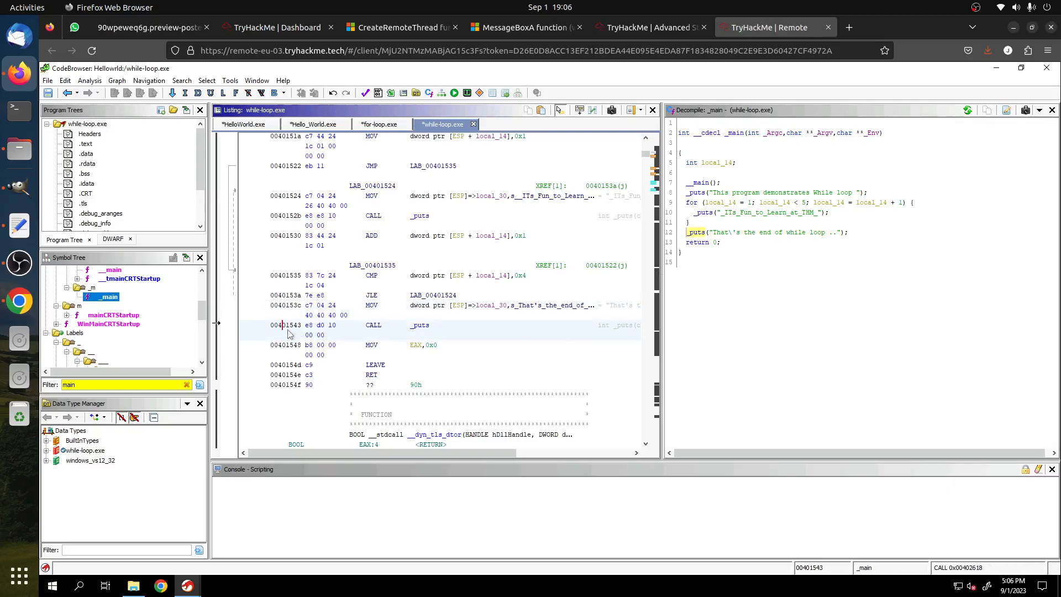
- Submit 00401543 as the virtual address of the instruction that prints the end-of-while-loop sentence
{"action": "key", "text": "ctrl+Page_Up"}
{"action": "left_click", "coordinate": [147, 438]}
{"action": "type", "text": "0040"}
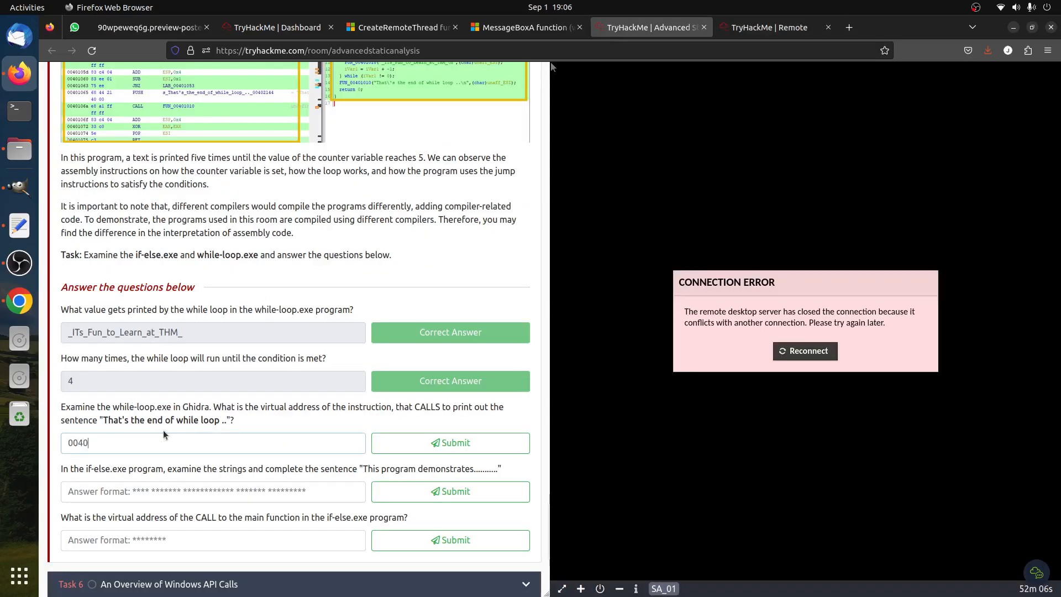
{"action": "key", "text": "ctrl+Page_Down"}
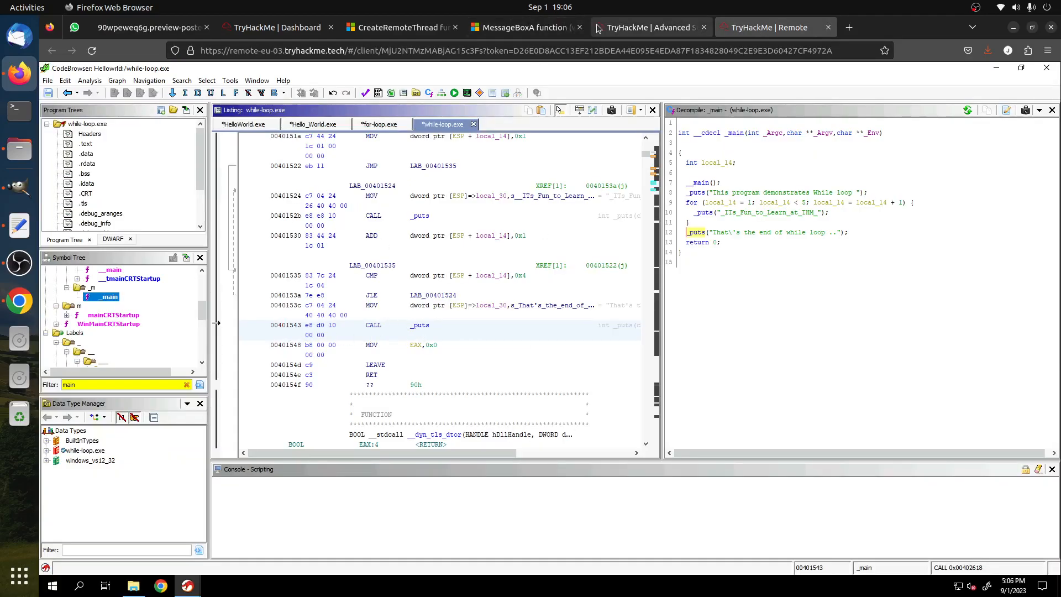
{"action": "left_click", "coordinate": [648, 27]}
{"action": "left_click", "coordinate": [146, 438]}
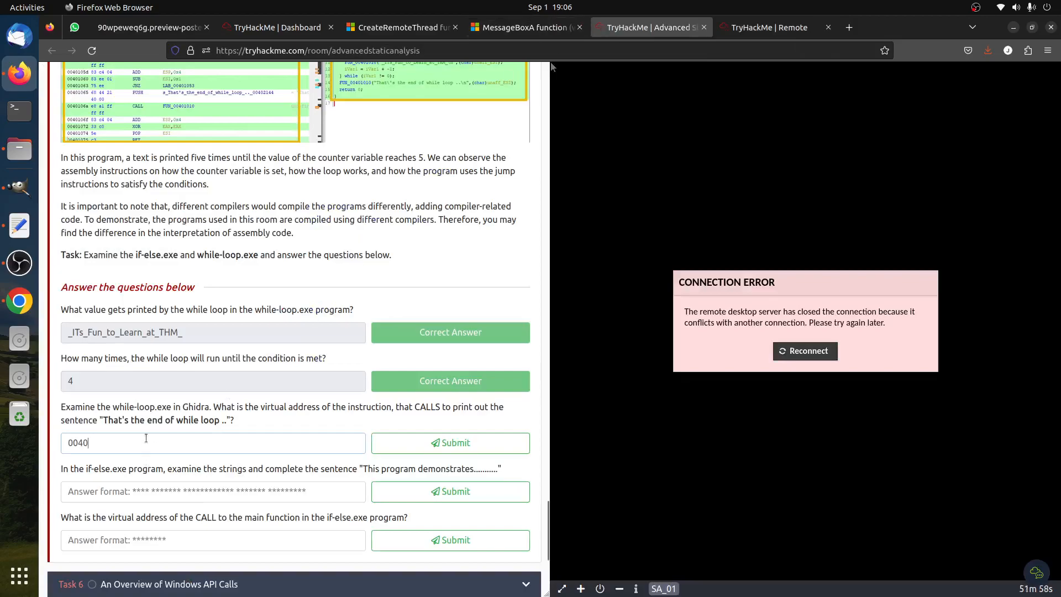
{"action": "type", "text": "1543"}
{"action": "left_click", "coordinate": [406, 447]}
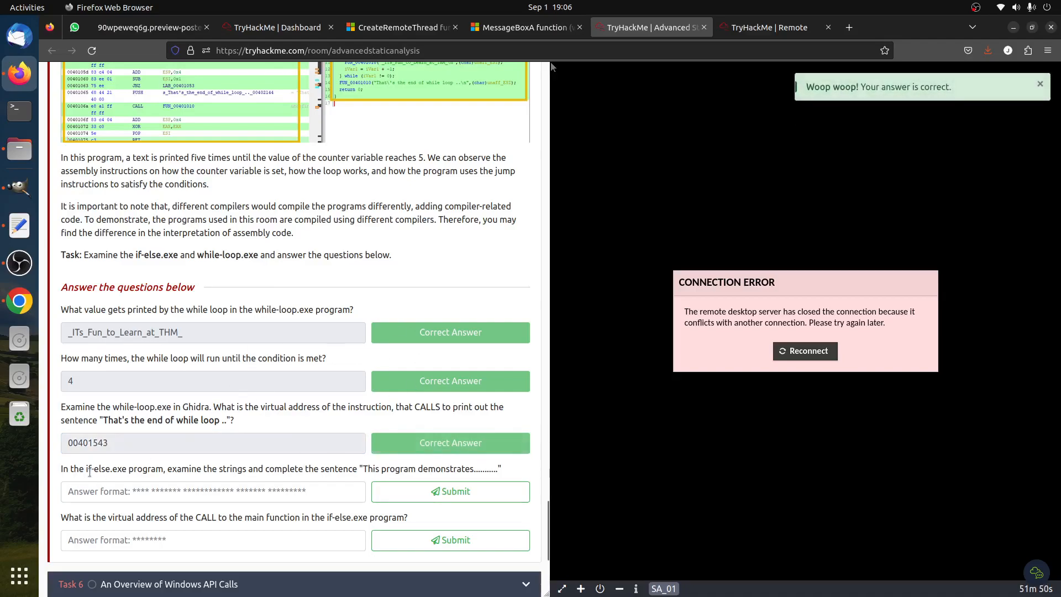
- Import if-else.exe from the Code_Constructs folder into the Ghidra project as a Portable Executable with the default settings
{"action": "left_click", "coordinate": [739, 31]}
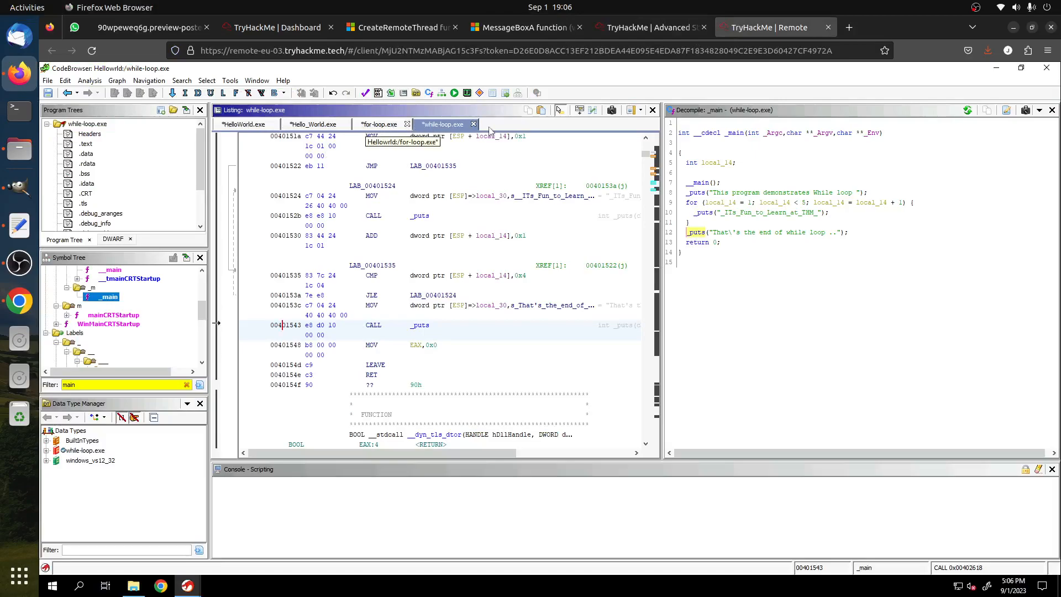
{"action": "left_click", "coordinate": [49, 82]}
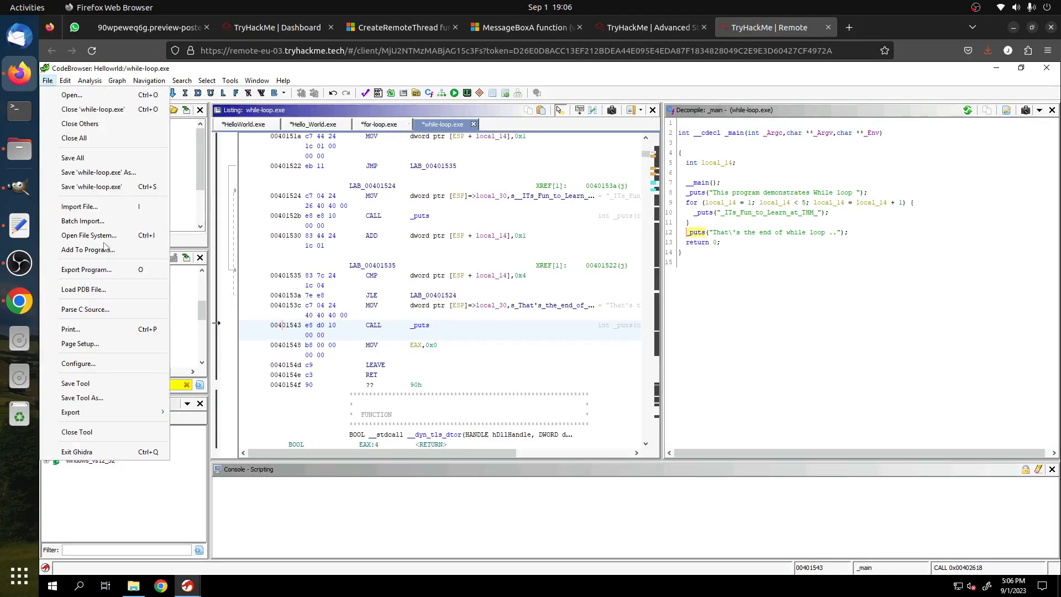
{"action": "left_click", "coordinate": [91, 207]}
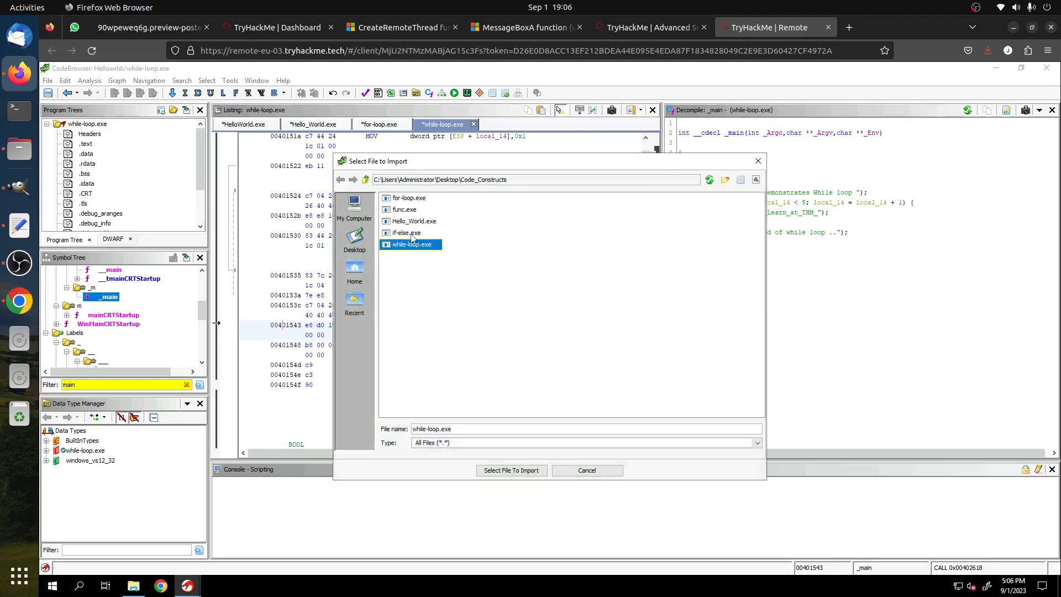
{"action": "left_click", "coordinate": [410, 234]}
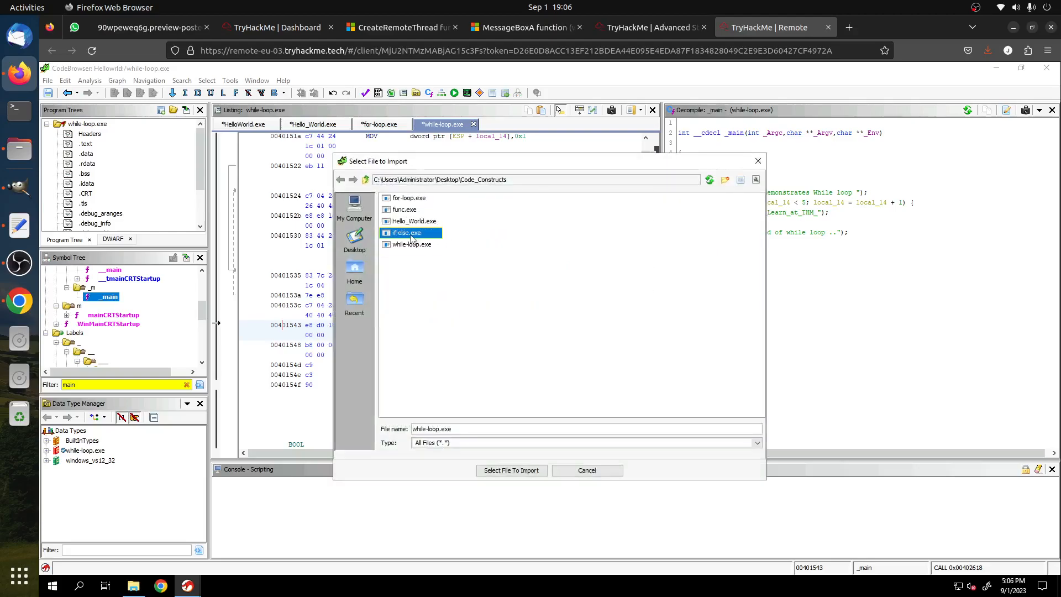
{"action": "left_click", "coordinate": [518, 471]}
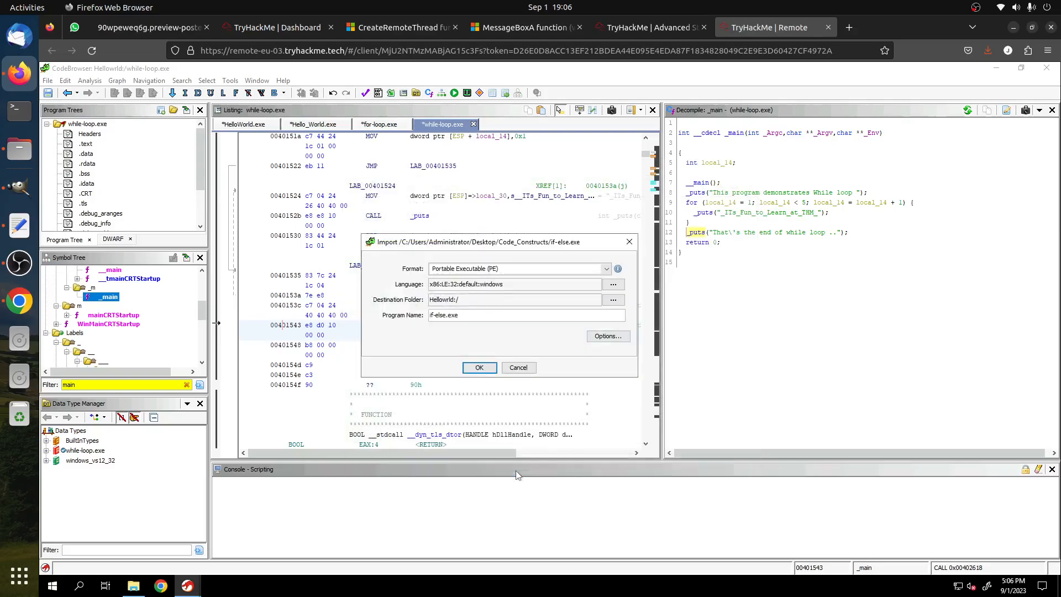
{"action": "left_click", "coordinate": [480, 367]}
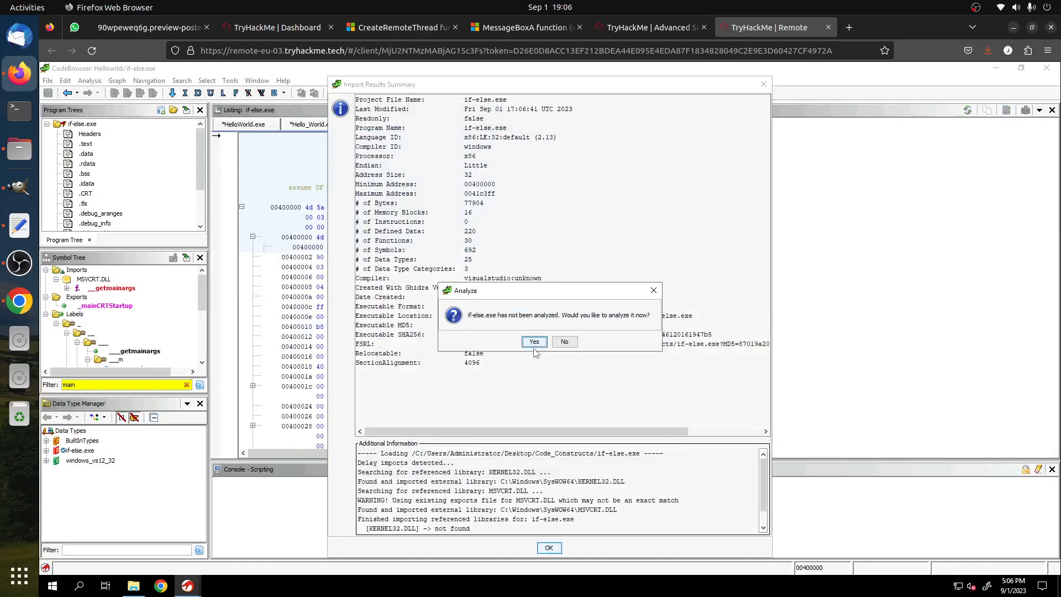
- Analyze if-else.exe with the standard default analyzers and dismiss the import results summary
{"action": "left_click", "coordinate": [534, 342]}
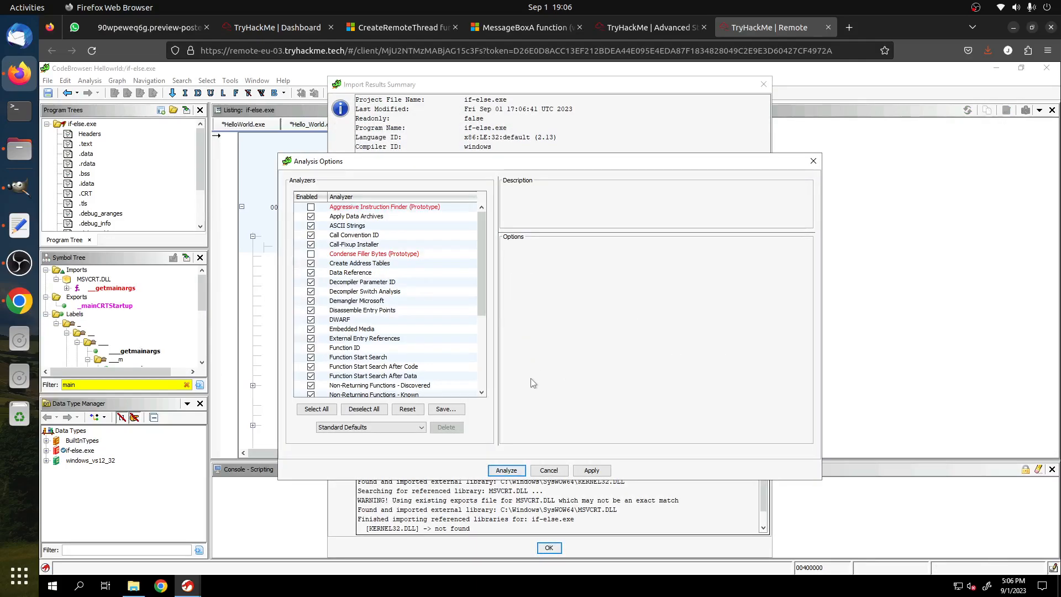
{"action": "left_click", "coordinate": [500, 470]}
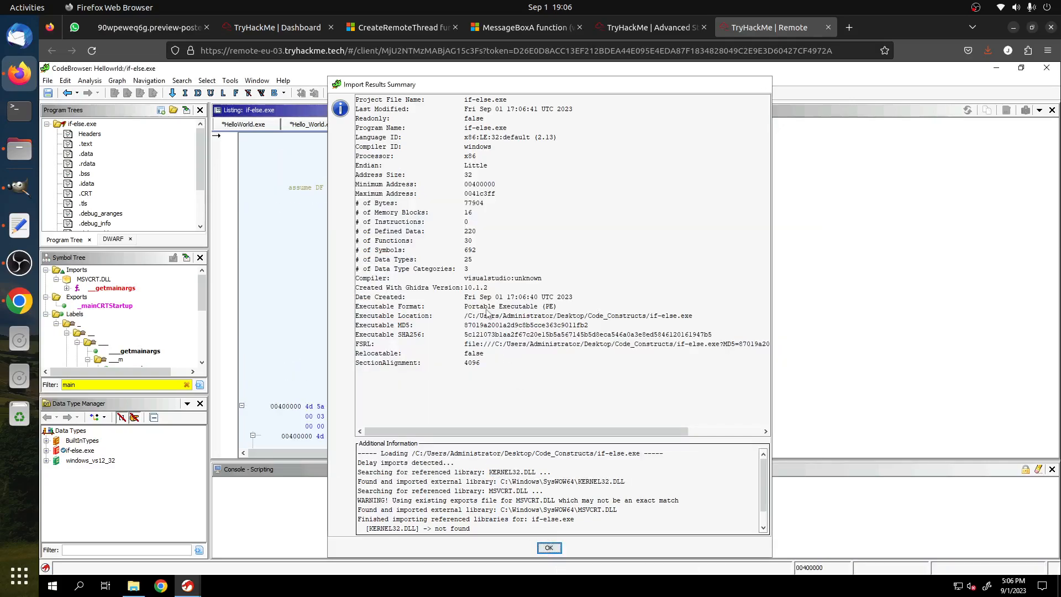
{"action": "left_click", "coordinate": [549, 547]}
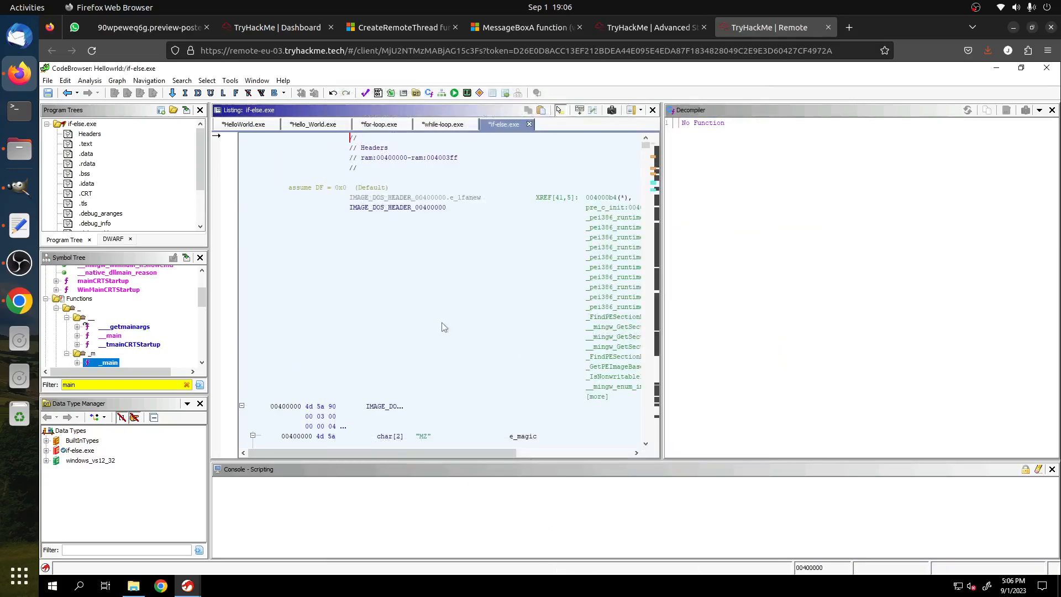
- Read the question on the if-else.exe strings and open the program's _main function in the listing and decompiler
{"action": "left_click", "coordinate": [638, 28]}
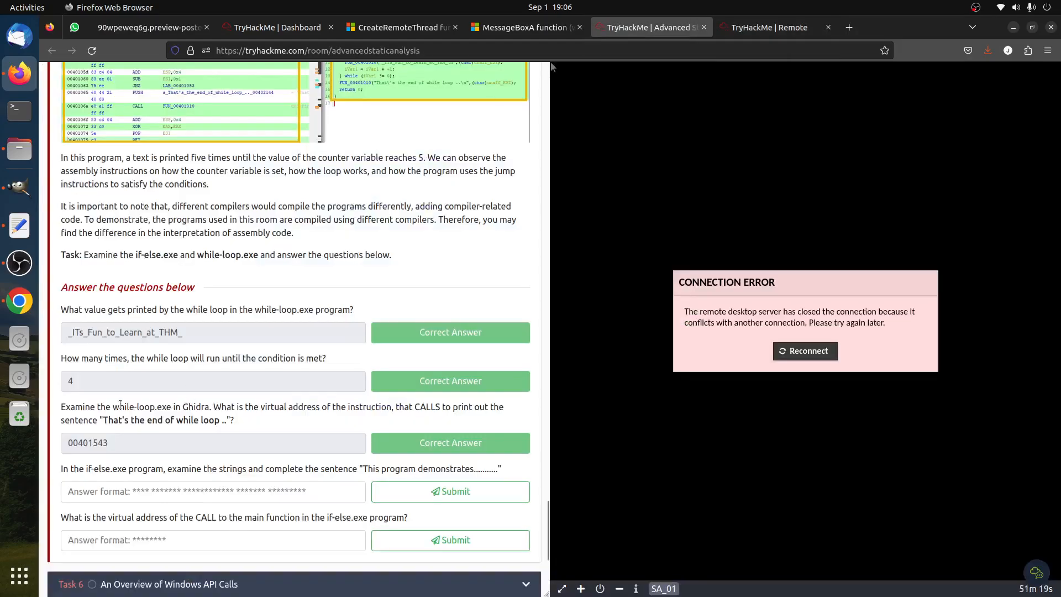
{"action": "scroll", "coordinate": [125, 450], "scroll_direction": "down", "scroll_amount": 2}
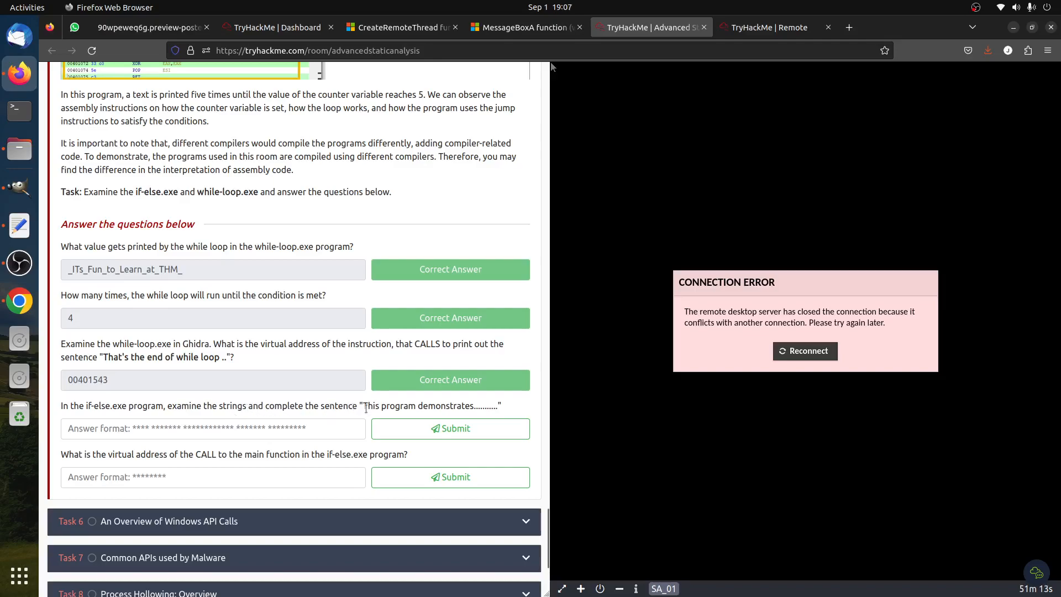
{"action": "left_click", "coordinate": [754, 28]}
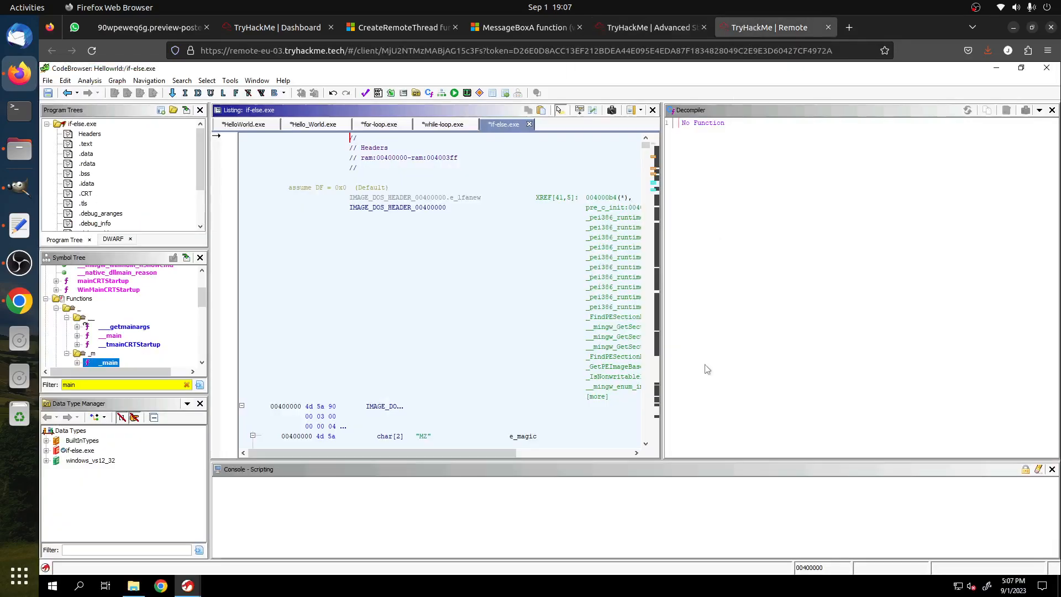
{"action": "double_click", "coordinate": [105, 363]}
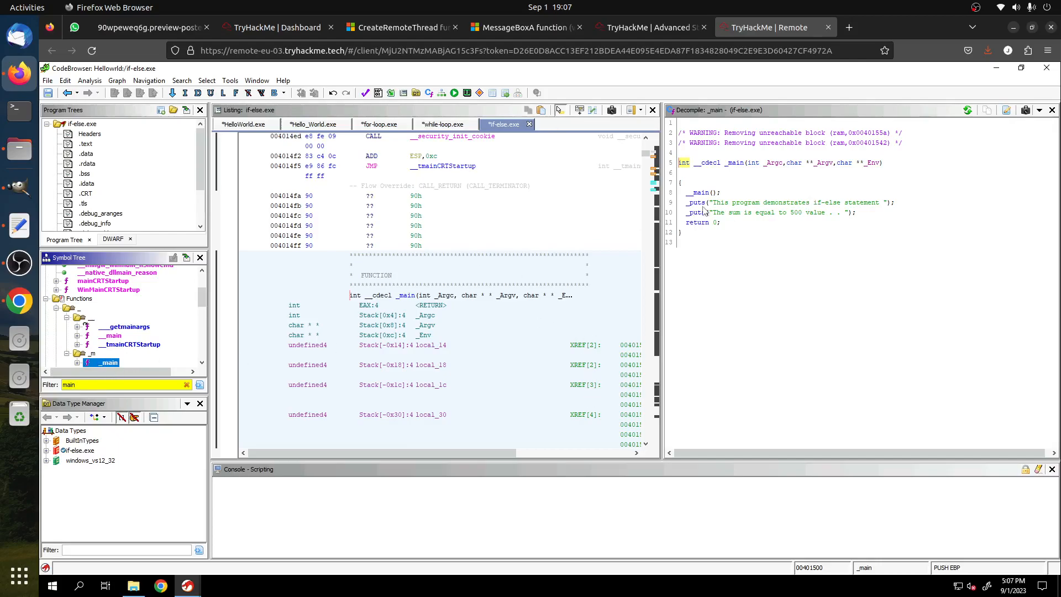
- Compare the question's "This program demonstrates" phrase with the decompiled code and select the matching string in _main
{"action": "left_click", "coordinate": [647, 27]}
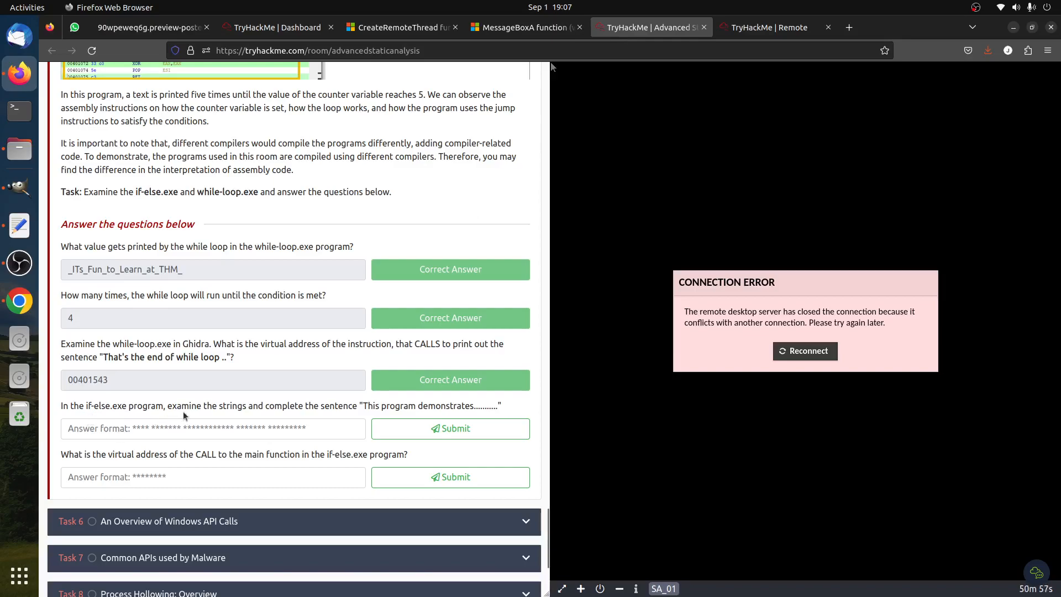
{"action": "left_click_drag", "start_coordinate": [367, 406], "coordinate": [484, 406]}
{"action": "left_click", "coordinate": [790, 37]}
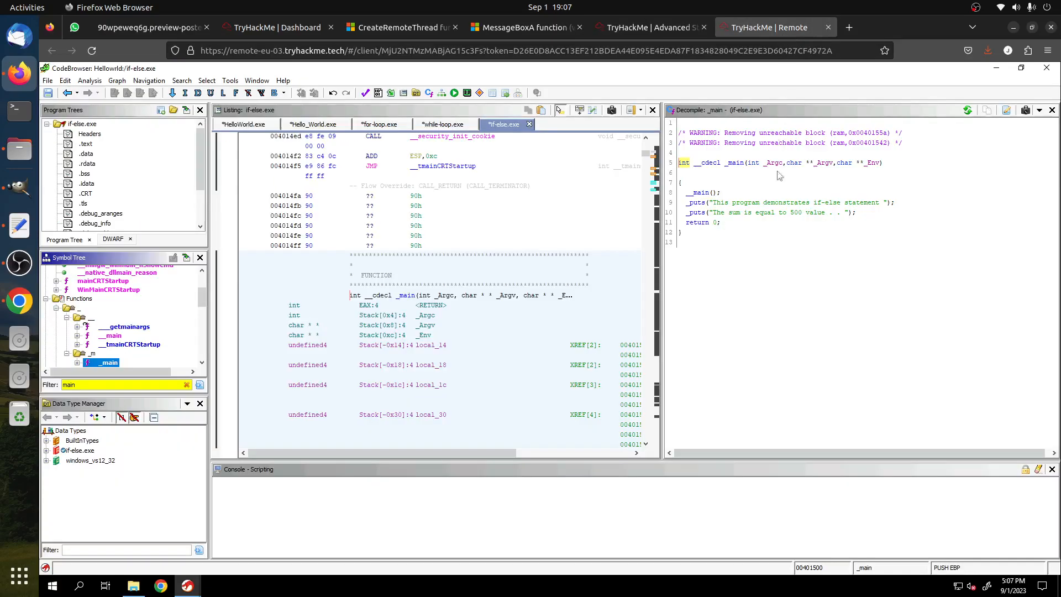
{"action": "mouse_move", "coordinate": [873, 213]}
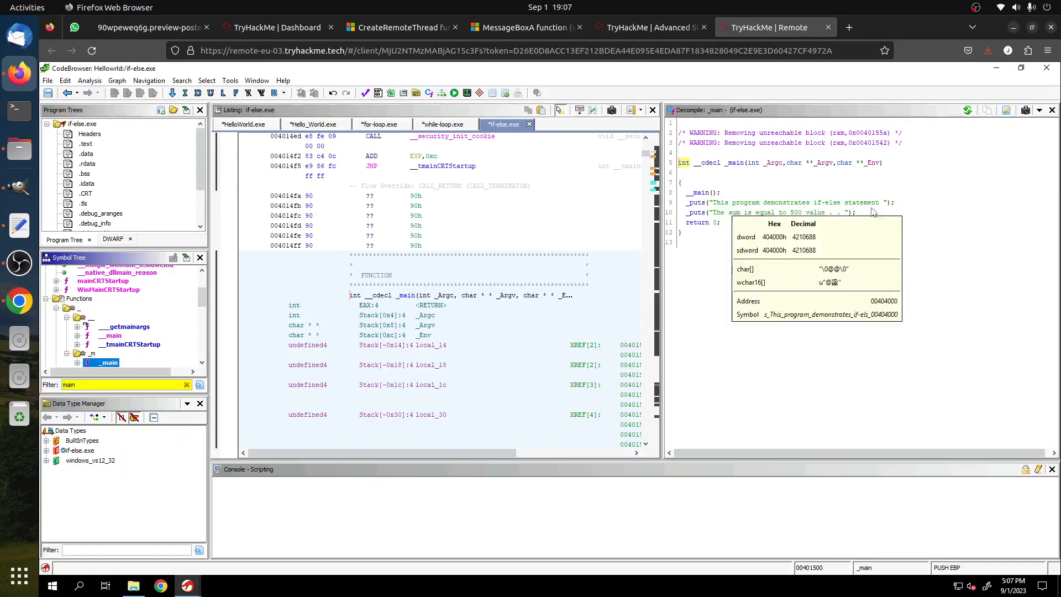
{"action": "left_click", "coordinate": [878, 203]}
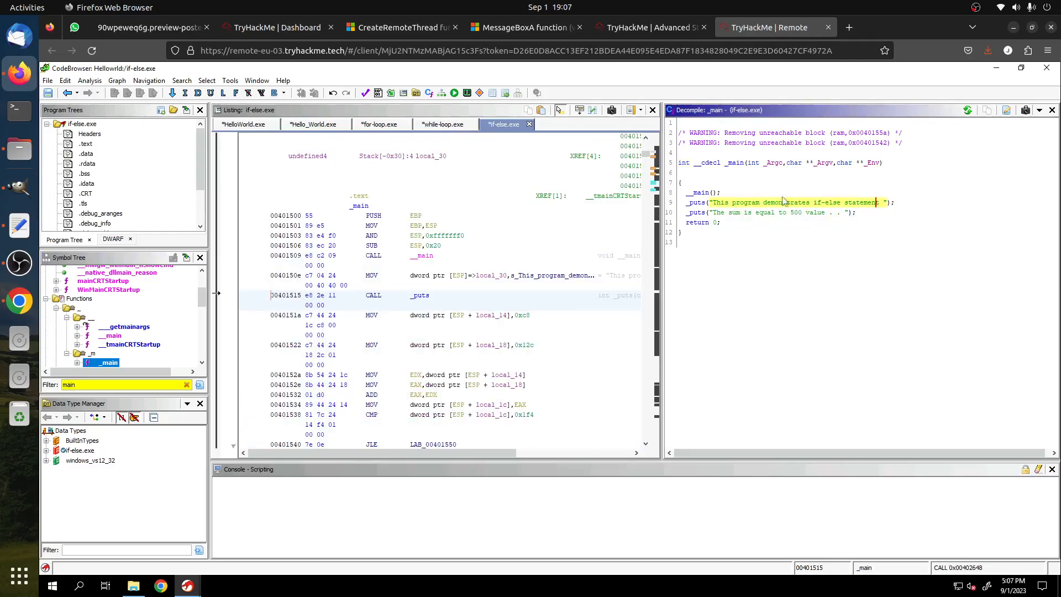
- Search if-else.exe for strings with the default search settings and filter the results by "this prog"
{"action": "left_click", "coordinate": [183, 81]}
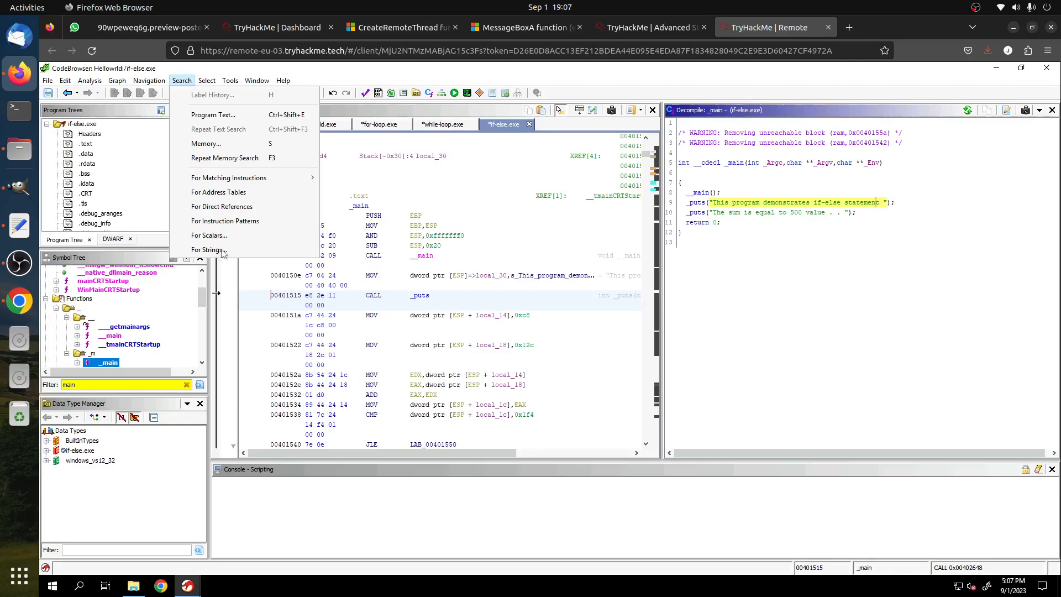
{"action": "left_click", "coordinate": [208, 250]}
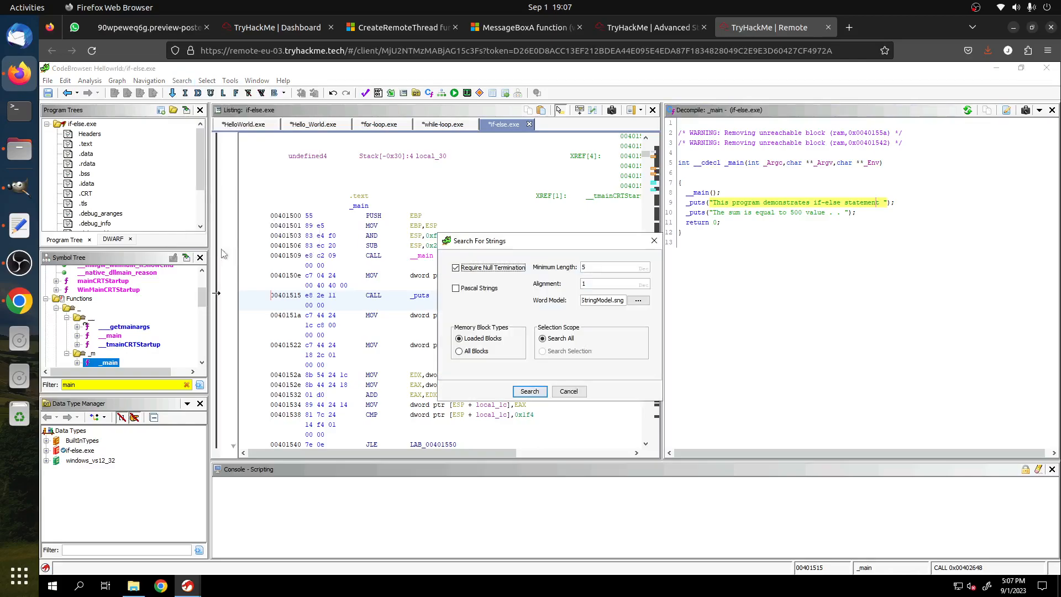
{"action": "left_click", "coordinate": [529, 391]}
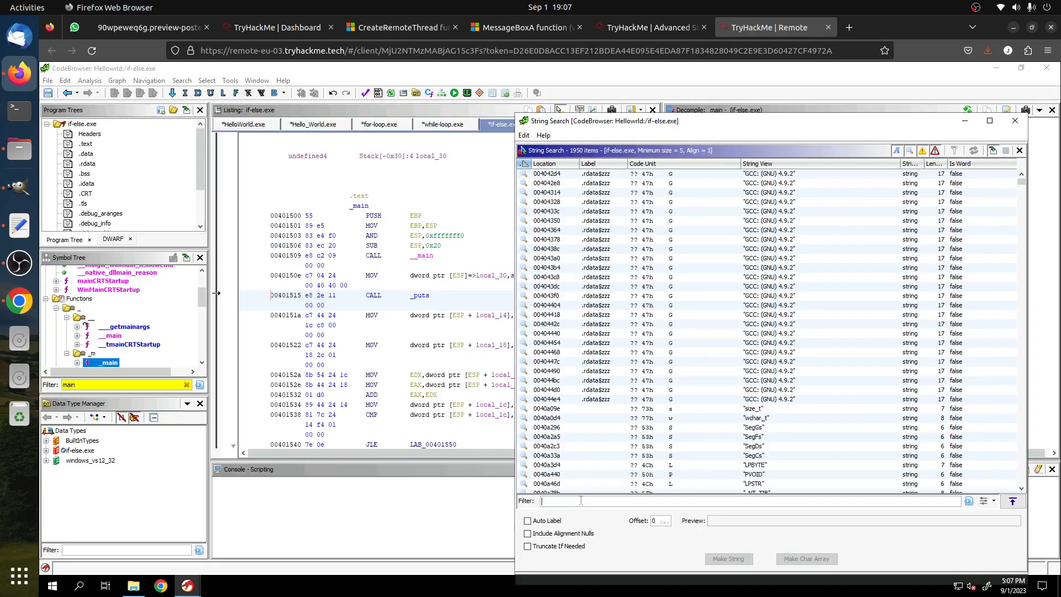
{"action": "type", "text": "this prog"}
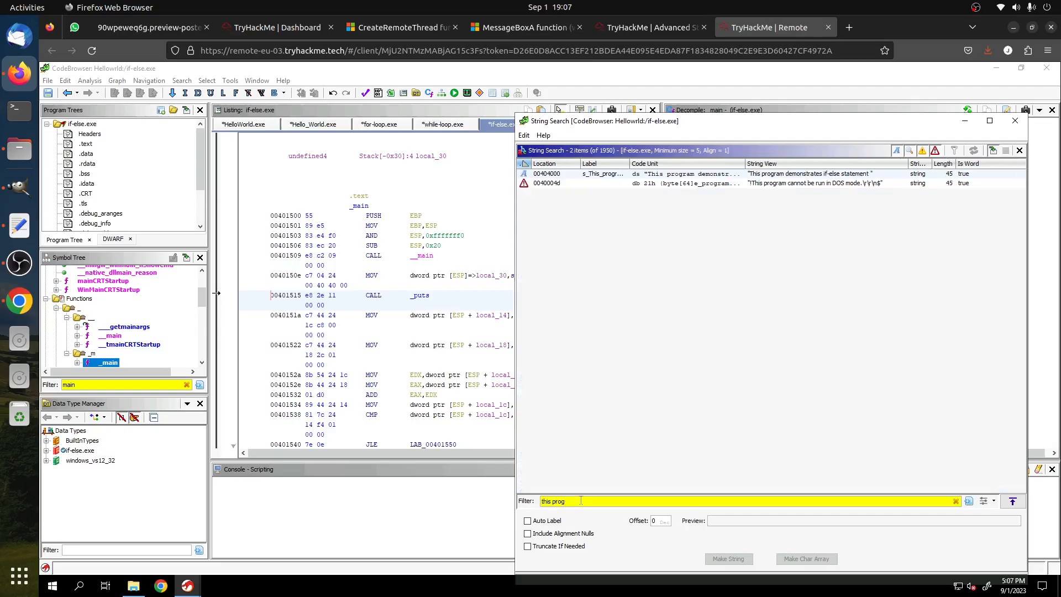
- Copy the Code Unit text of the if-else statement string and paste it into TryHackMe's "This program demonstrates" answer
{"action": "left_click", "coordinate": [704, 175]}
{"action": "right_click", "coordinate": [704, 176]}
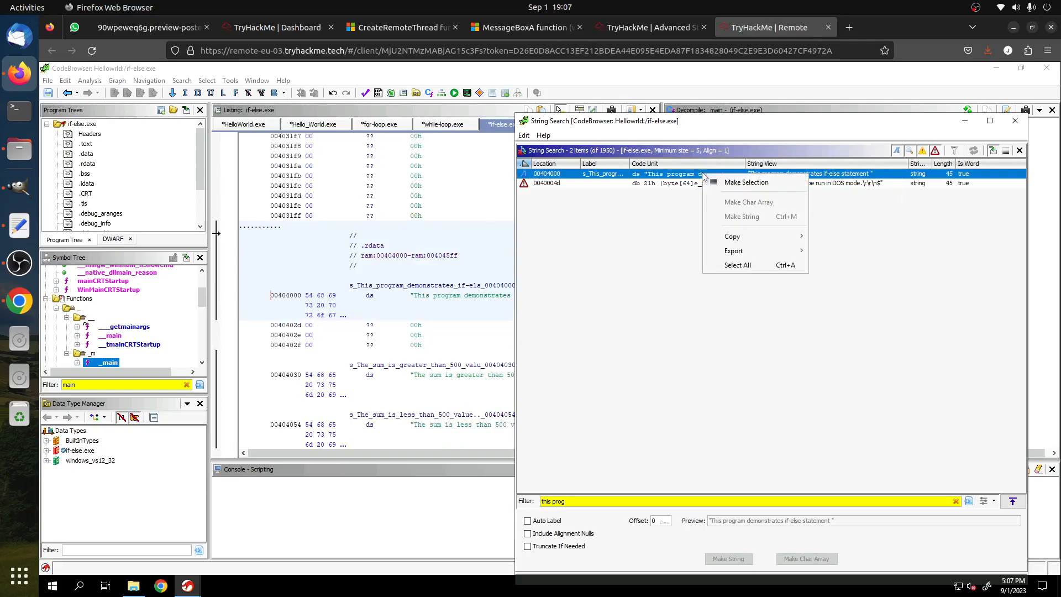
{"action": "mouse_move", "coordinate": [745, 242]}
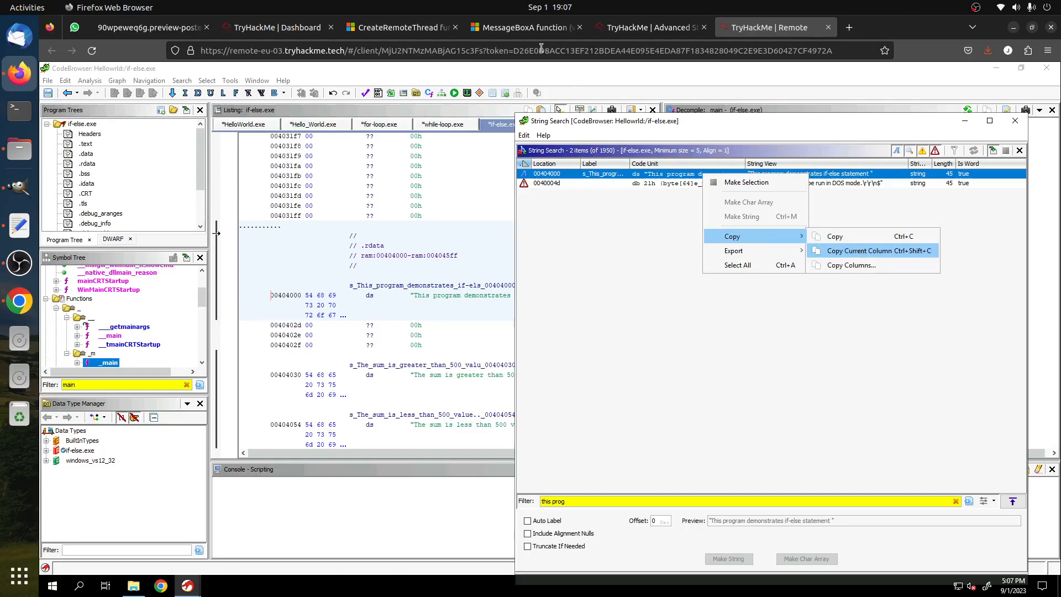
{"action": "left_click", "coordinate": [647, 27]}
{"action": "left_click", "coordinate": [225, 428]}
{"action": "type", "text": "ds \"This program demonstrates if-else statement \""}
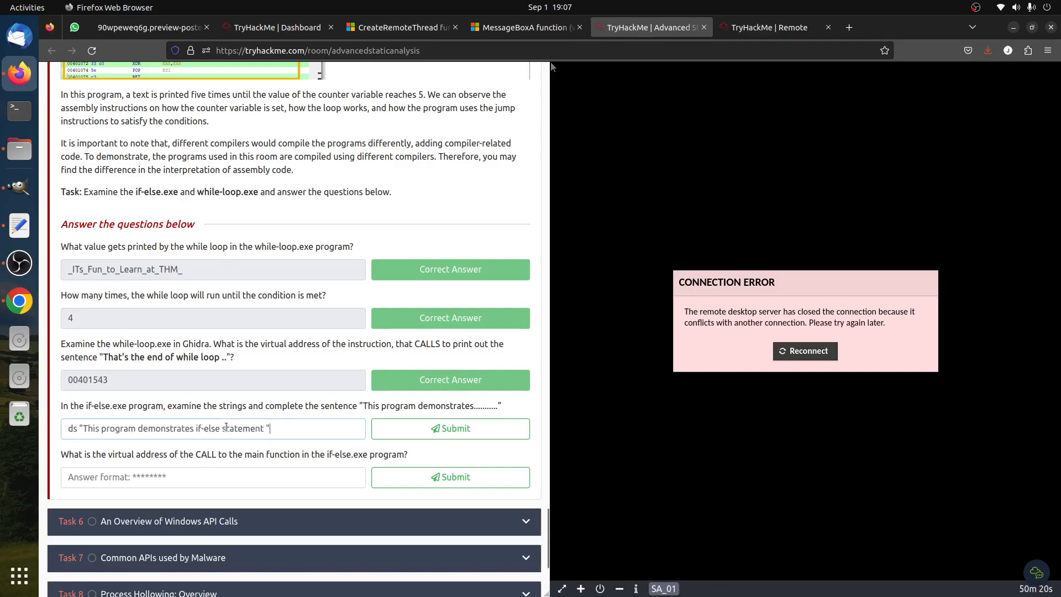
- Trim the pasted answer to "This program demonstrates if-else statement" and submit it
{"action": "left_click_drag", "start_coordinate": [82, 429], "coordinate": [68, 429]}
{"action": "key", "text": "BackSpace"}
{"action": "left_click_drag", "start_coordinate": [244, 432], "coordinate": [254, 429]}
{"action": "type", "text": "t"}
{"action": "left_click", "coordinate": [426, 432]}
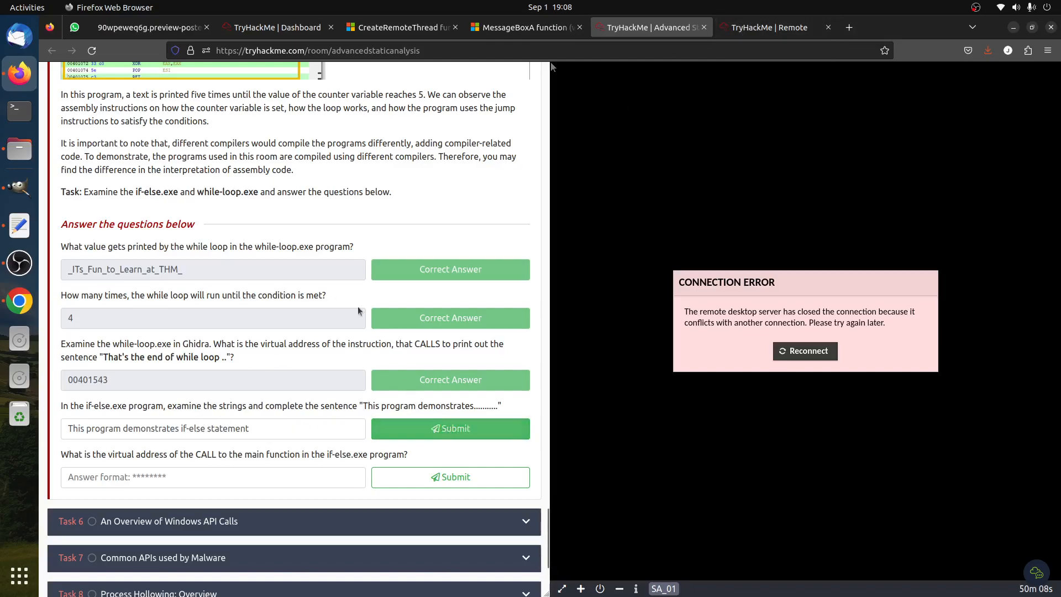
- Close the string search window in Ghidra and submit the if-else sentence answer on TryHackMe again
{"action": "left_click", "coordinate": [768, 28]}
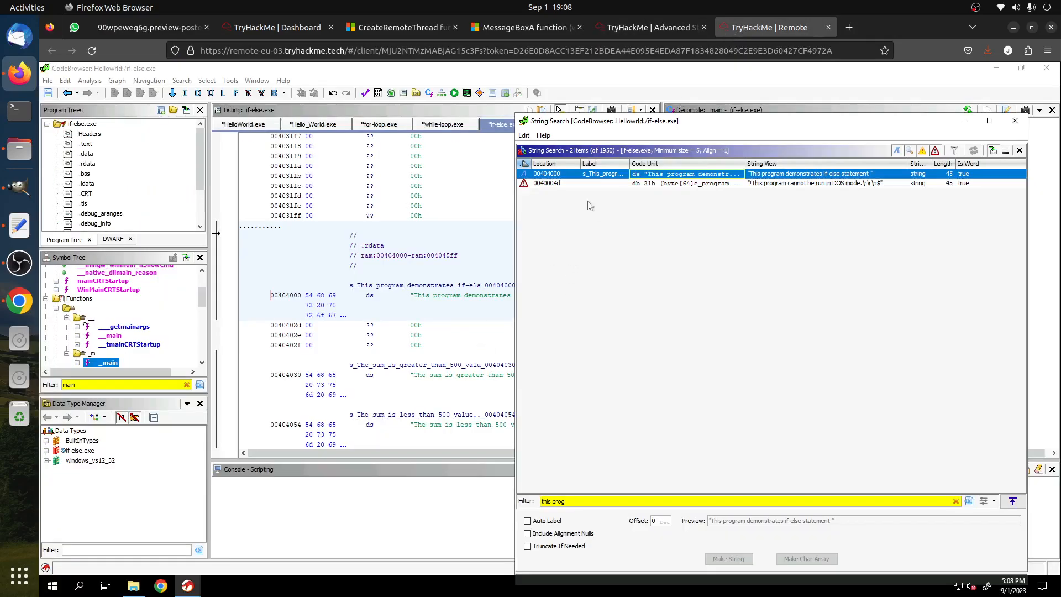
{"action": "left_click", "coordinate": [1015, 121]}
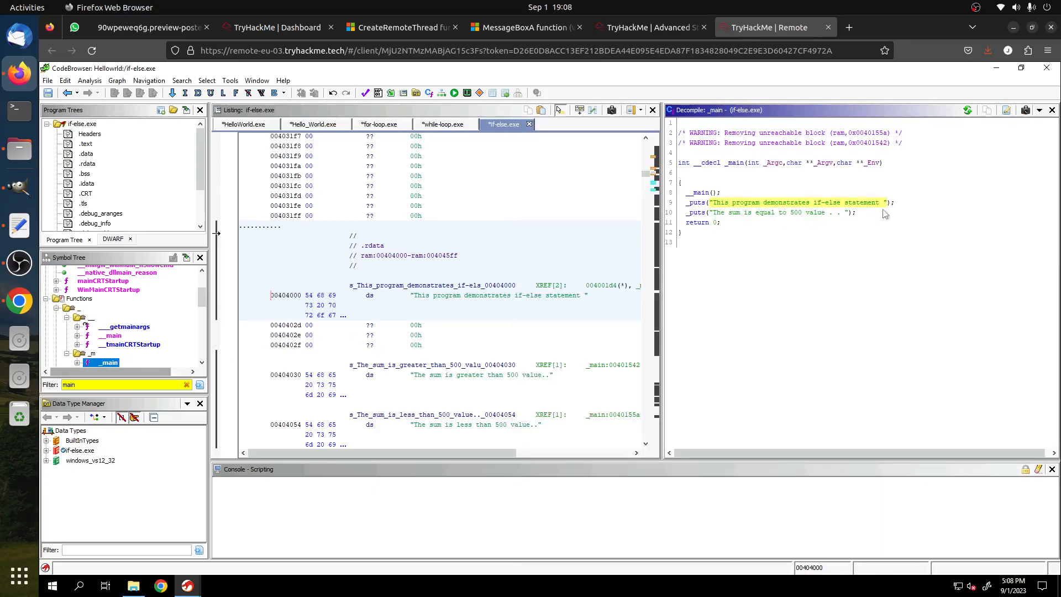
{"action": "left_click", "coordinate": [648, 28]}
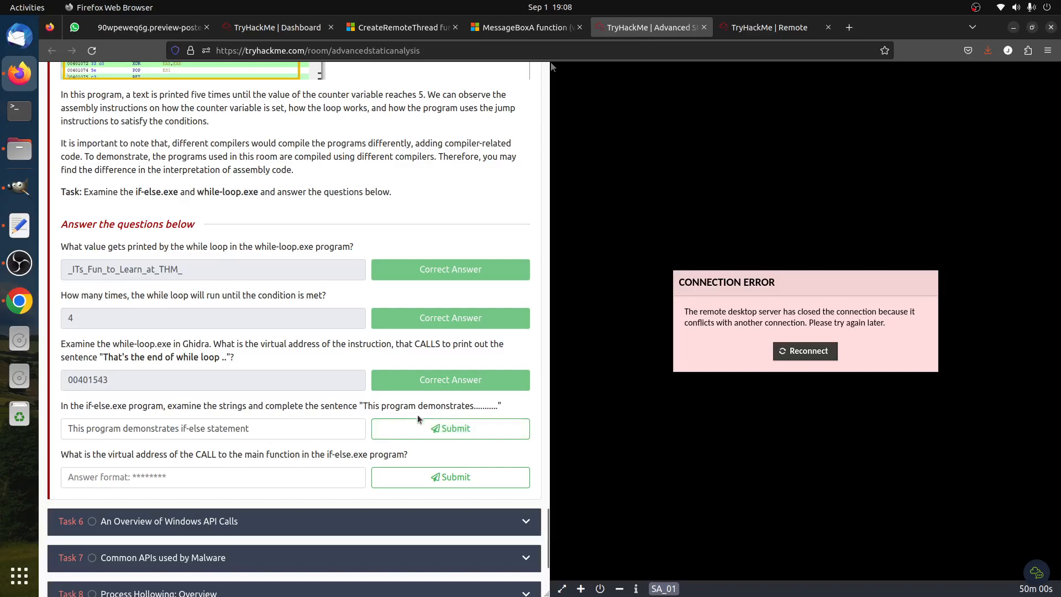
{"action": "left_click", "coordinate": [270, 431]}
{"action": "left_click", "coordinate": [461, 436]}
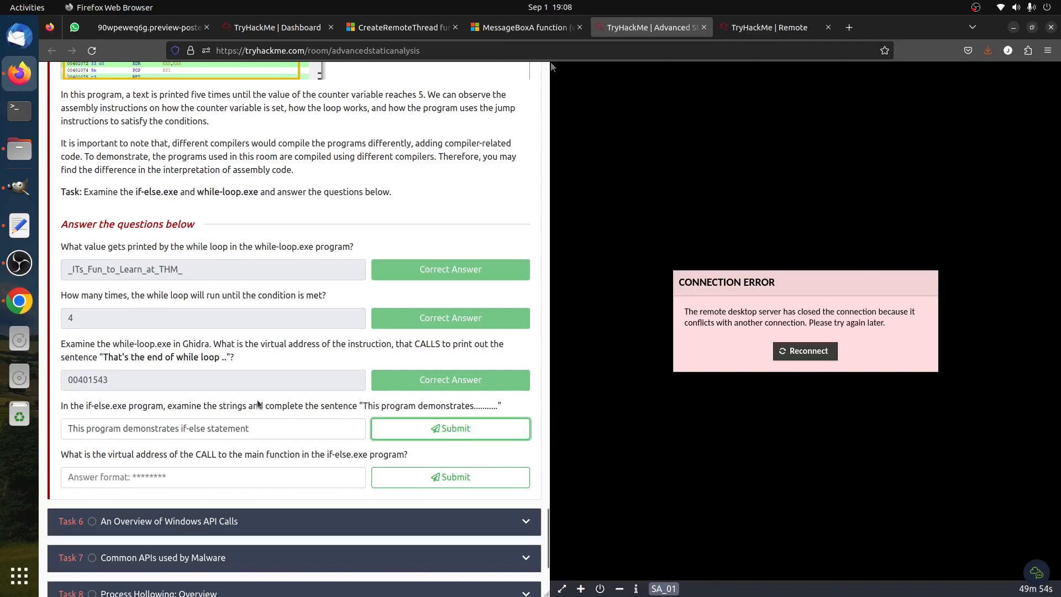
- Read the question on the CALL to the main function and select the CALL __main instruction in Ghidra's if-else.exe listing
{"action": "scroll", "coordinate": [258, 403], "scroll_direction": "down", "scroll_amount": 3}
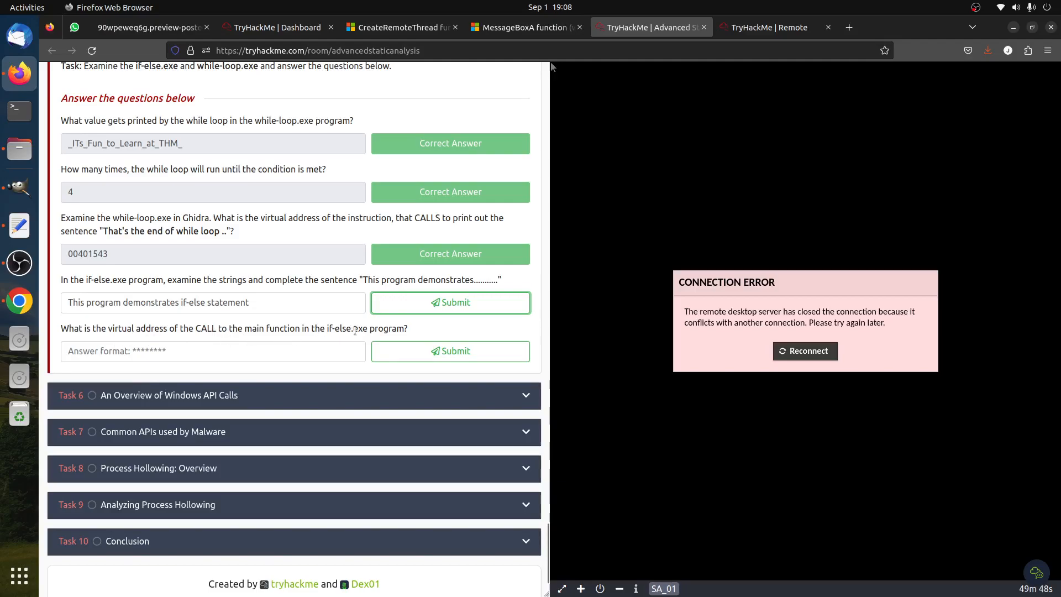
{"action": "left_click", "coordinate": [753, 27]}
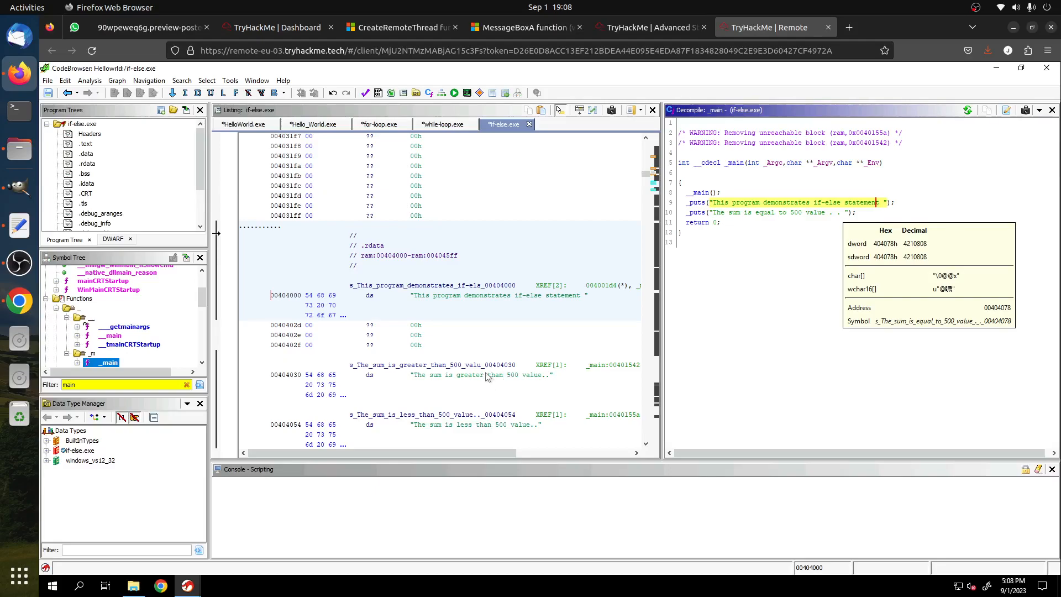
{"action": "left_click", "coordinate": [779, 164]}
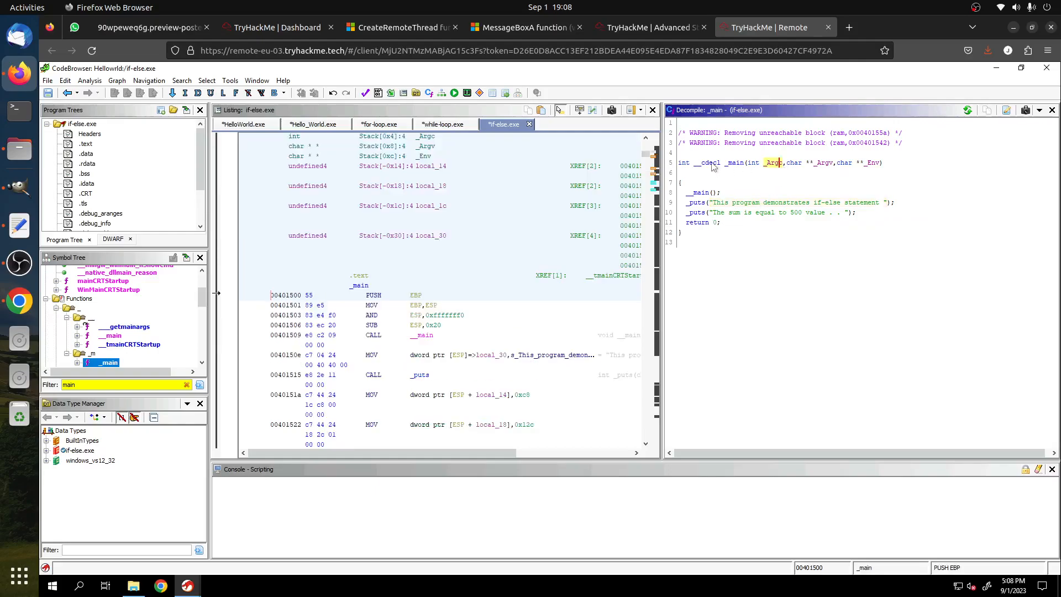
{"action": "left_click", "coordinate": [712, 165]}
{"action": "left_click", "coordinate": [728, 163]}
{"action": "left_click", "coordinate": [371, 335]}
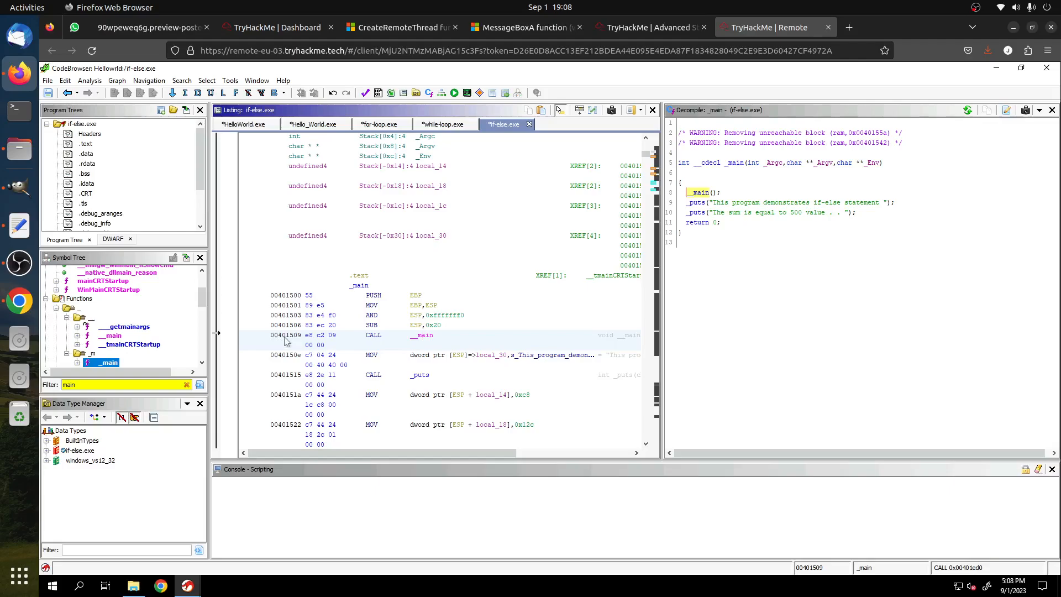
- Submit 00401509 on TryHackMe as the virtual address of the CALL to main, and resubmit the if-else sentence answer
{"action": "left_click", "coordinate": [611, 34]}
{"action": "left_click", "coordinate": [170, 355]}
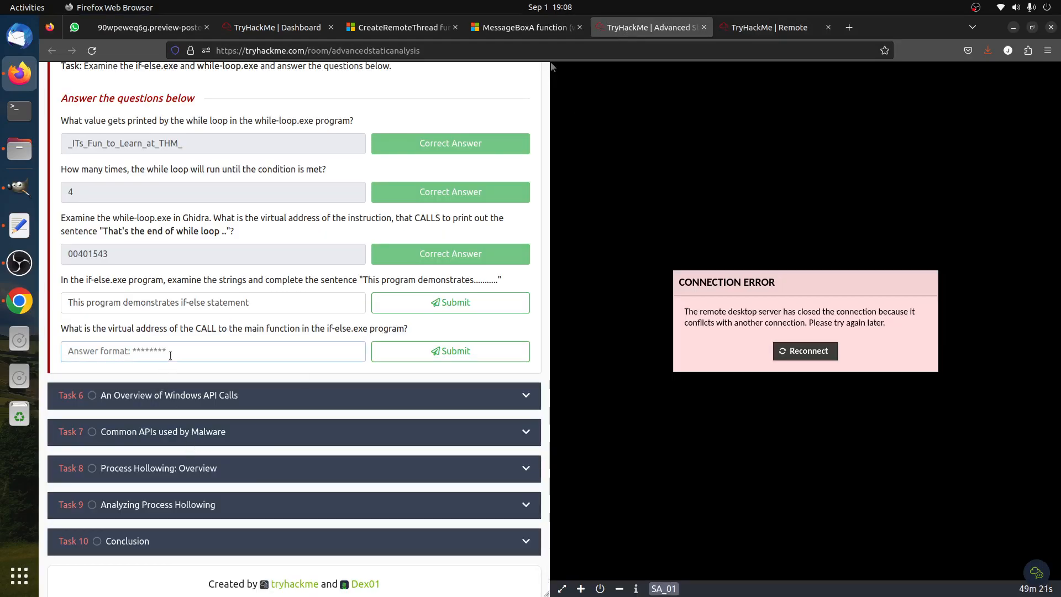
{"action": "type", "text": "00"}
{"action": "left_click", "coordinate": [754, 27]}
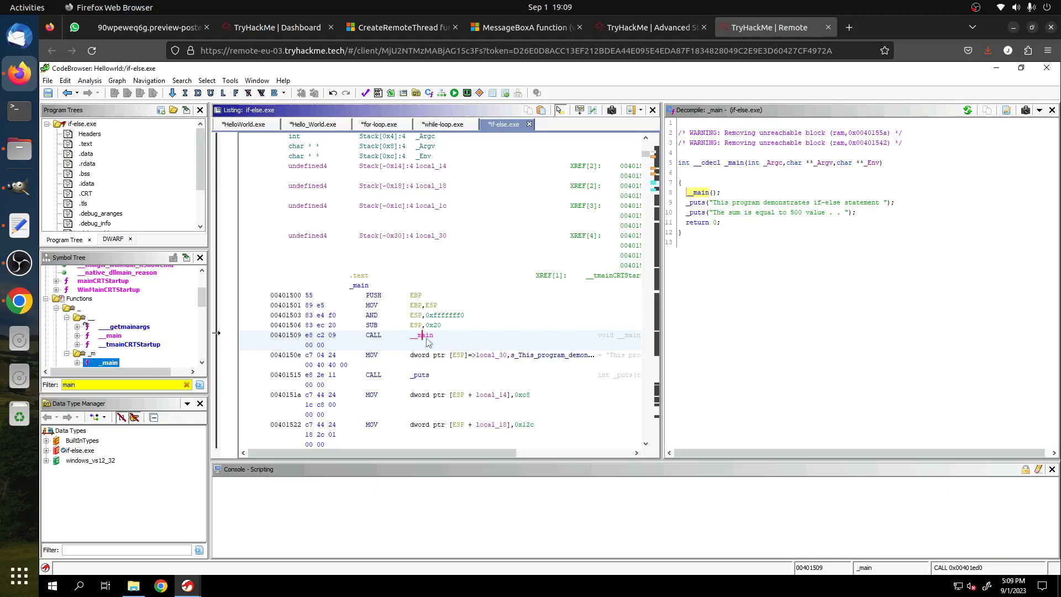
{"action": "left_click", "coordinate": [645, 31]}
{"action": "left_click", "coordinate": [167, 354]}
{"action": "type", "text": "1509"}
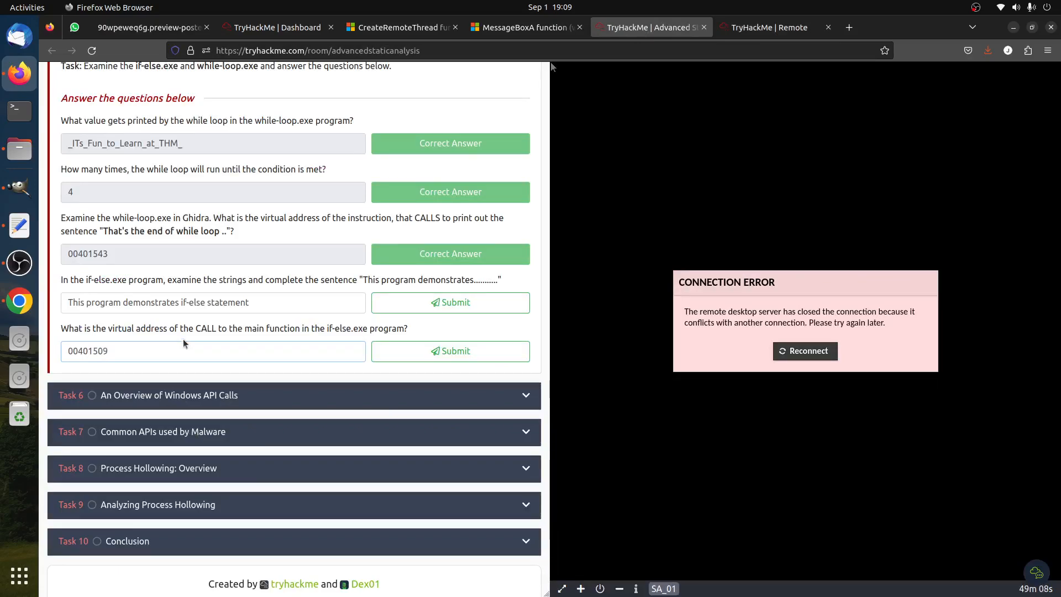
{"action": "key", "text": "Return"}
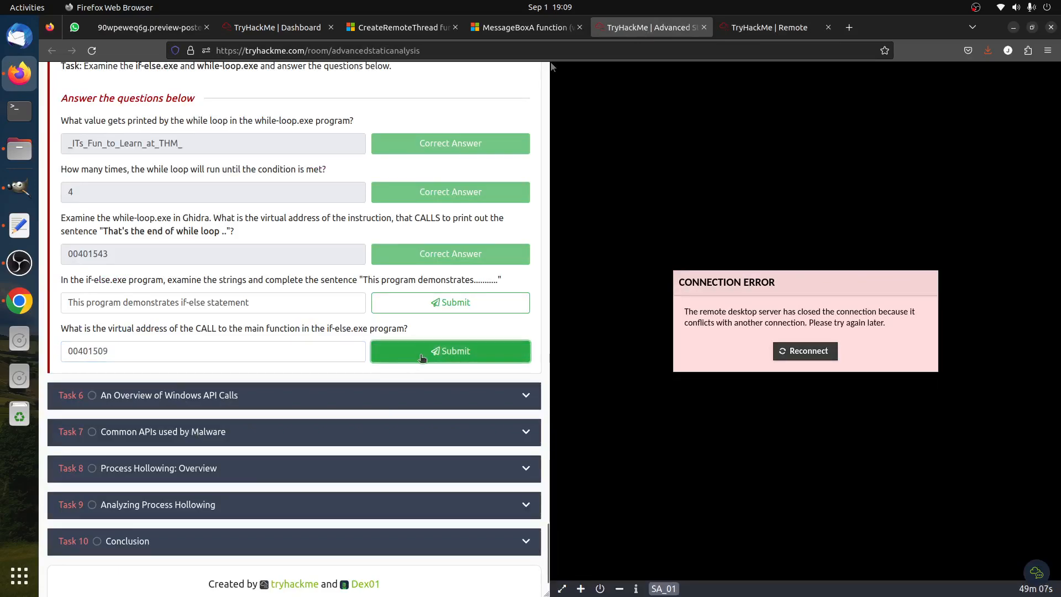
{"action": "left_click", "coordinate": [428, 301]}
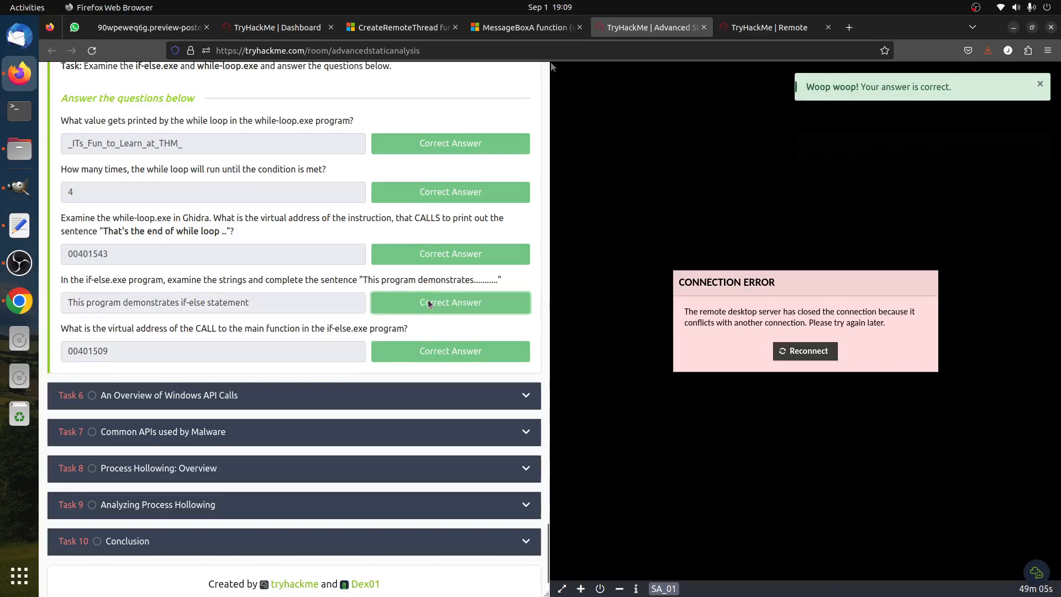
- Open Task 6, An Overview of Windows API Calls, in the TryHackMe room
{"action": "scroll", "coordinate": [284, 363], "scroll_direction": "up", "scroll_amount": 2}
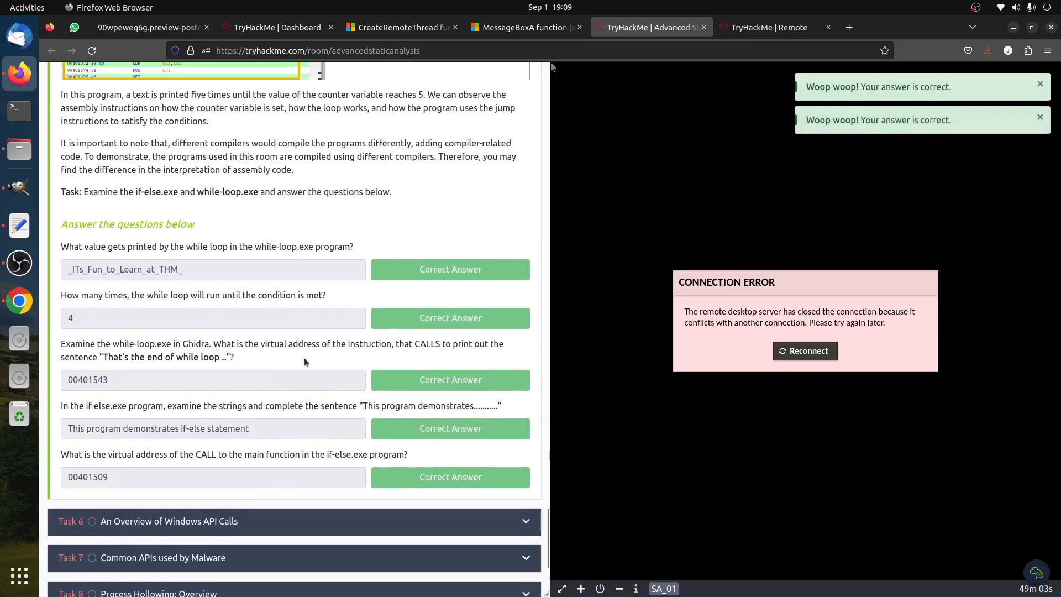
{"action": "left_click", "coordinate": [743, 28]}
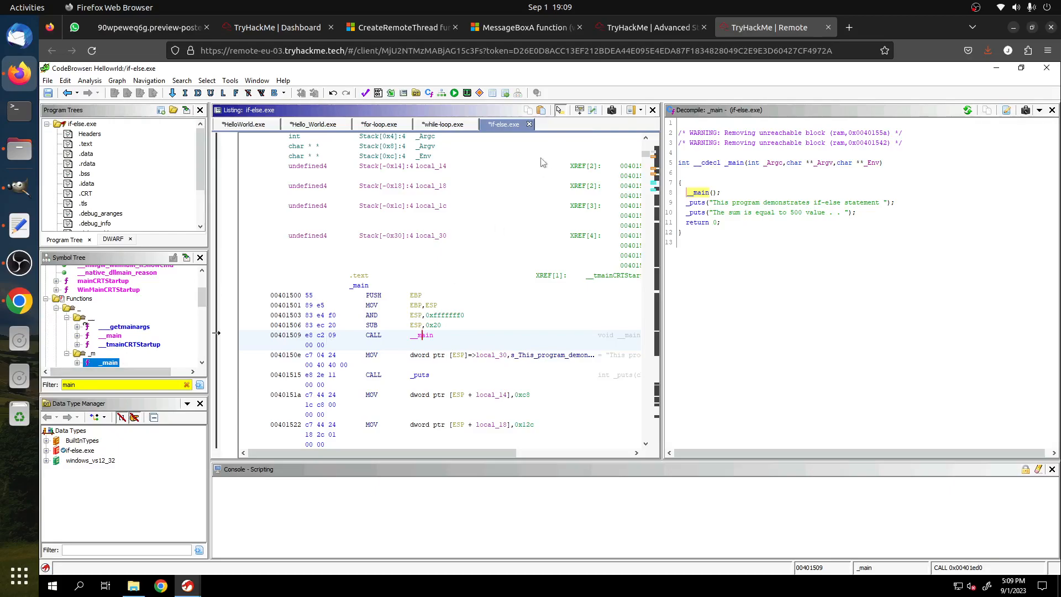
{"action": "left_click", "coordinate": [649, 27]}
{"action": "scroll", "coordinate": [184, 381], "scroll_direction": "down", "scroll_amount": 3}
{"action": "left_click", "coordinate": [188, 344]}
{"action": "scroll", "coordinate": [390, 433], "scroll_direction": "up", "scroll_amount": 8}
{"action": "scroll", "coordinate": [404, 405], "scroll_direction": "down", "scroll_amount": 6}
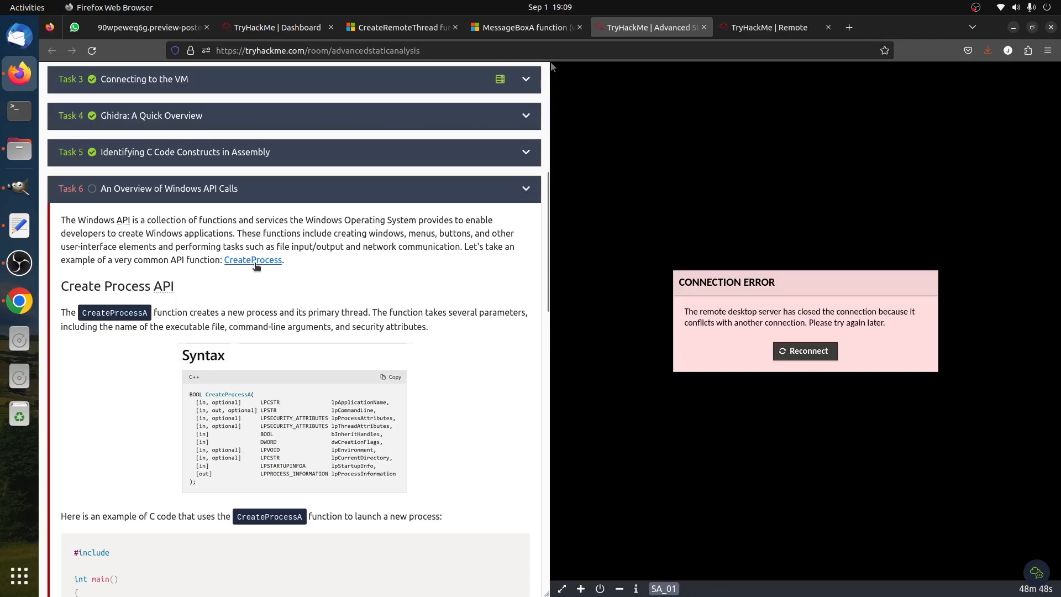
- Read Task 6's CreateProcessA description, its syntax and the C example that launches notepad.exe
{"action": "left_click_drag", "start_coordinate": [285, 260], "coordinate": [261, 291]}
{"action": "left_click", "coordinate": [118, 286]}
{"action": "triple_click", "coordinate": [122, 323]}
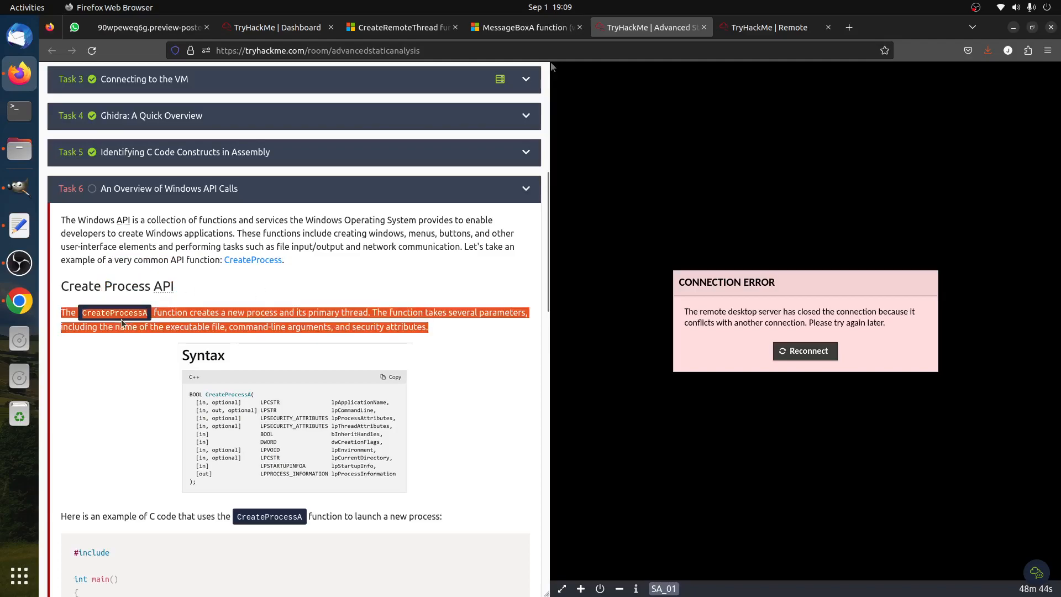
{"action": "scroll", "coordinate": [327, 308], "scroll_direction": "down", "scroll_amount": 3}
{"action": "scroll", "coordinate": [331, 308], "scroll_direction": "down", "scroll_amount": 4}
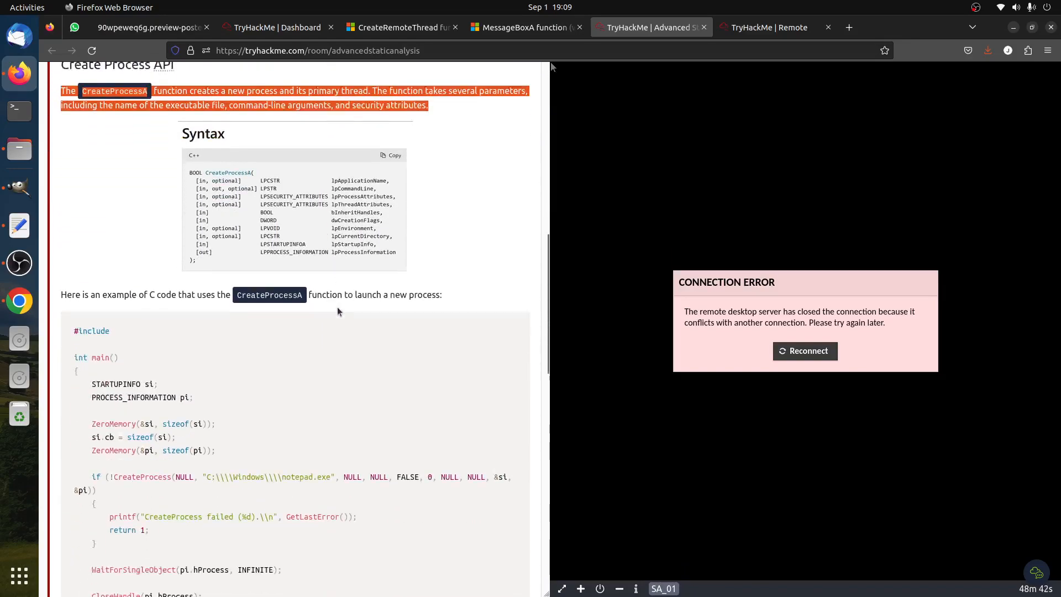
{"action": "scroll", "coordinate": [338, 308], "scroll_direction": "up", "scroll_amount": 2}
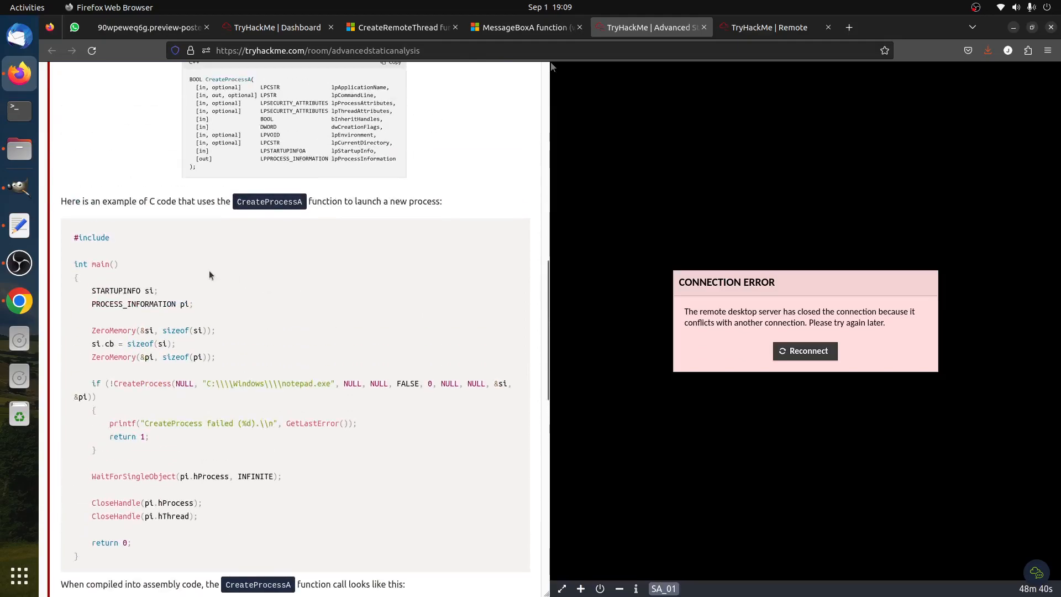
{"action": "scroll", "coordinate": [312, 226], "scroll_direction": "down", "scroll_amount": 3}
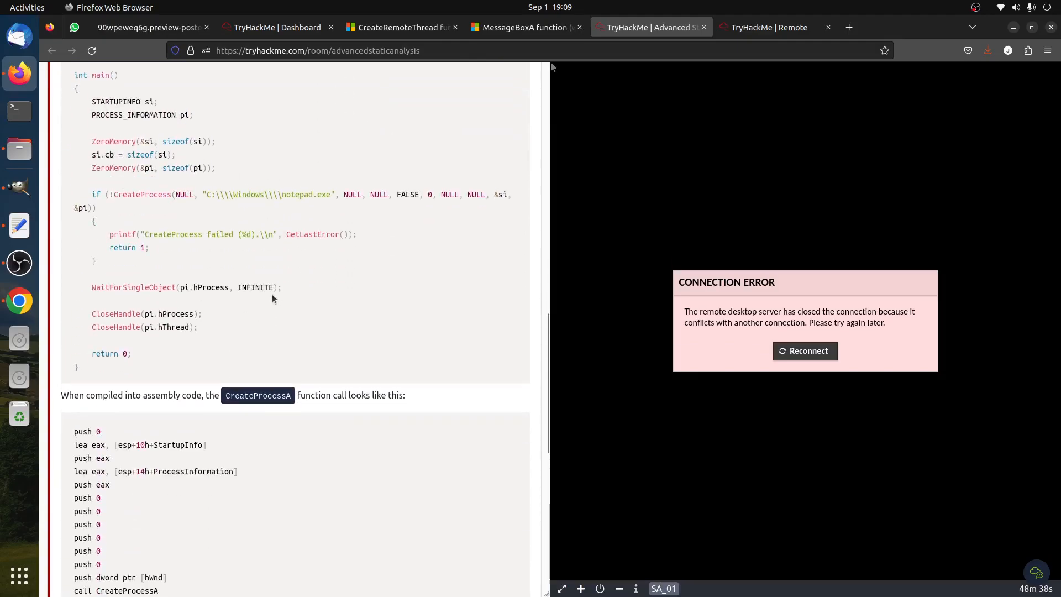
{"action": "scroll", "coordinate": [273, 358], "scroll_direction": "up", "scroll_amount": 2}
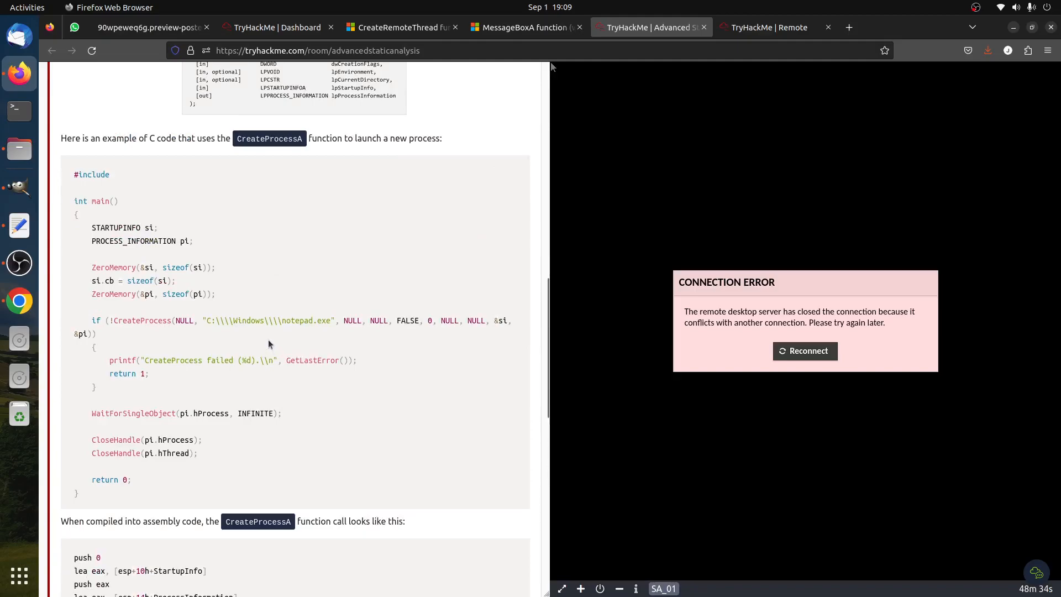
{"action": "left_click_drag", "start_coordinate": [317, 316], "coordinate": [209, 322]}
- Examine the CreateProcessA assembly explanation and the question on the dwCreationFlags value for a process created in suspended state
{"action": "scroll", "coordinate": [223, 332], "scroll_direction": "down", "scroll_amount": 5}
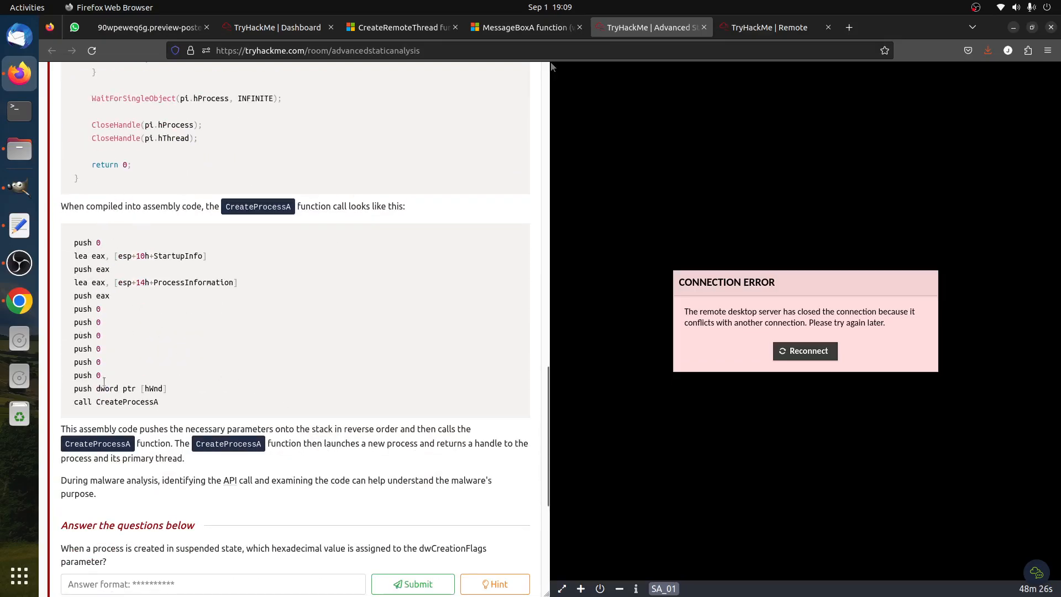
{"action": "scroll", "coordinate": [219, 340], "scroll_direction": "down", "scroll_amount": 3}
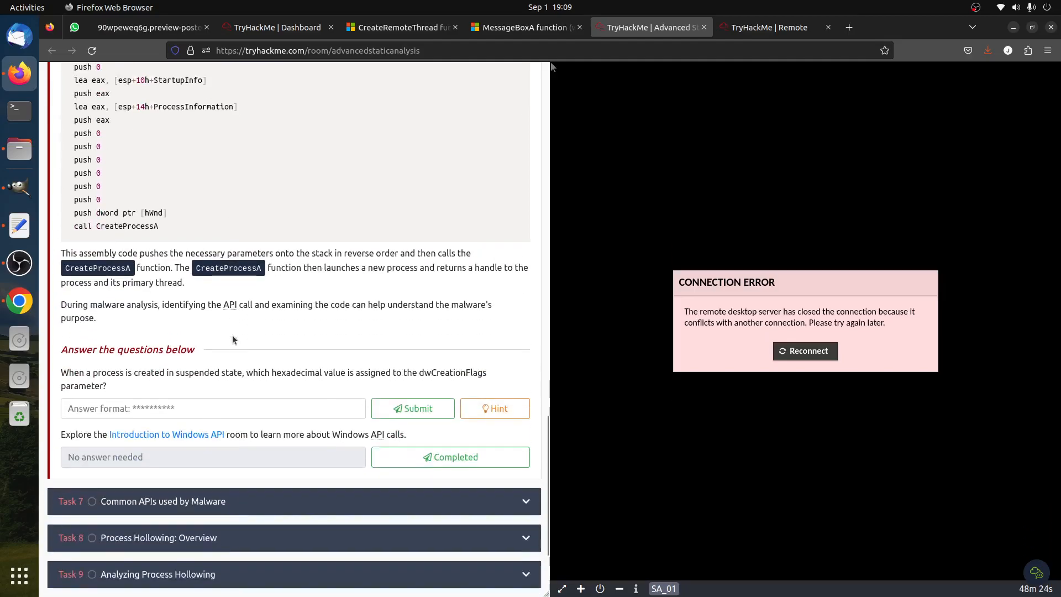
{"action": "left_click_drag", "start_coordinate": [79, 255], "coordinate": [148, 258]}
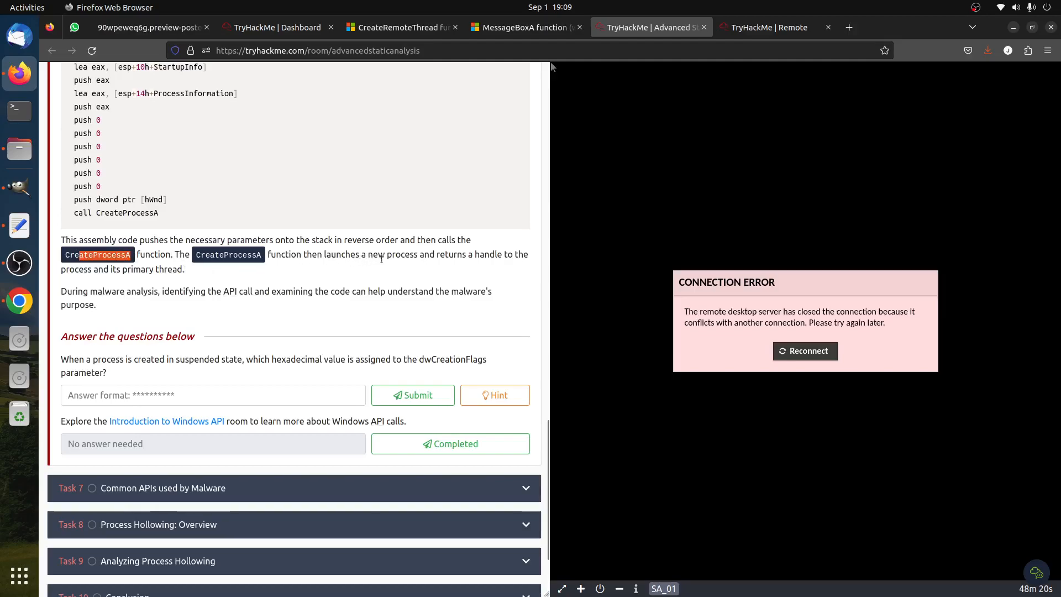
{"action": "left_click_drag", "start_coordinate": [412, 264], "coordinate": [508, 289]}
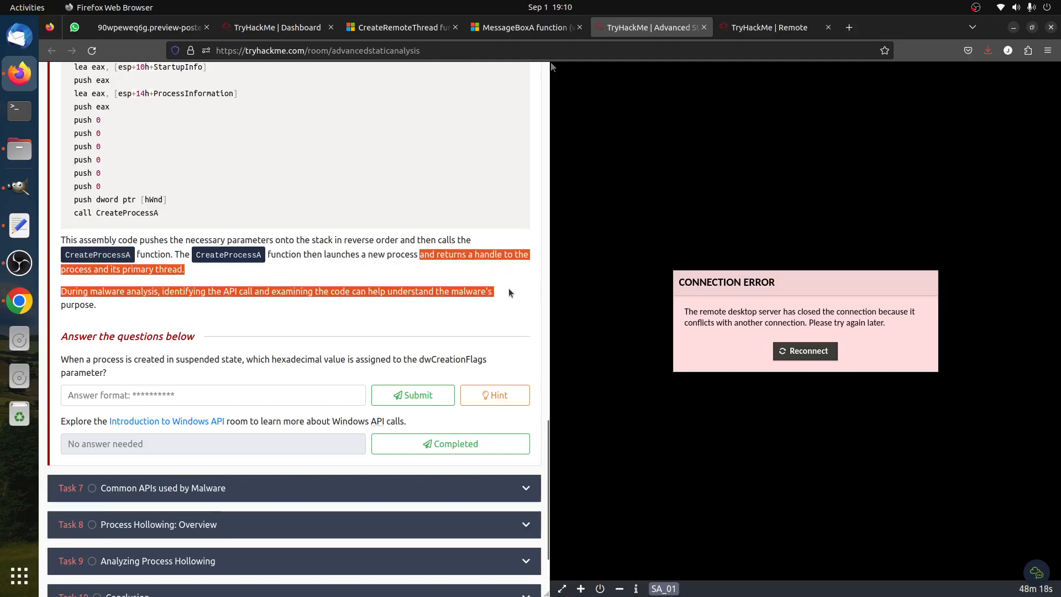
{"action": "left_click", "coordinate": [508, 287]}
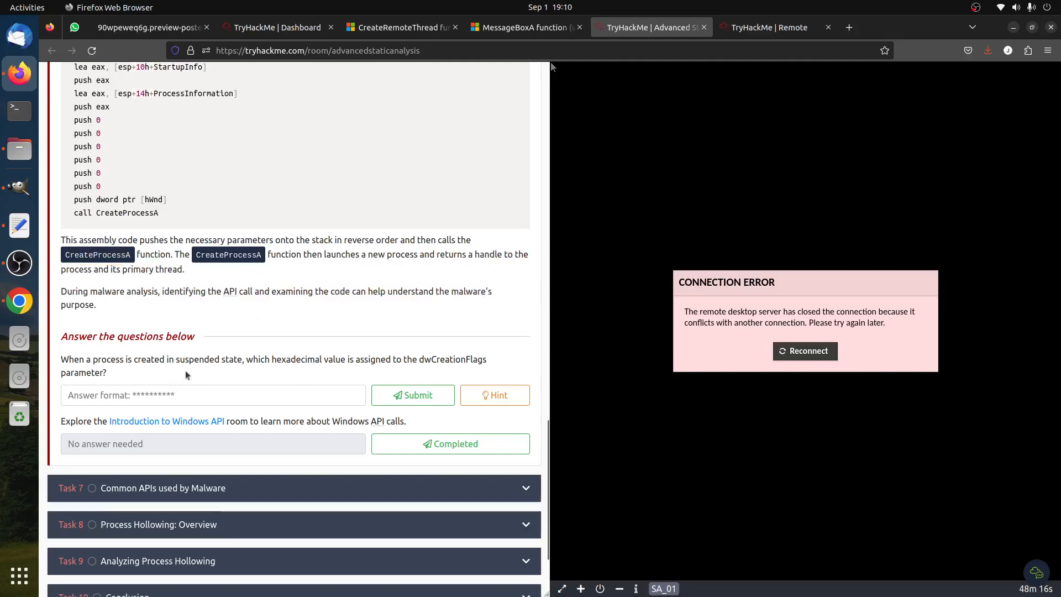
{"action": "left_click_drag", "start_coordinate": [243, 362], "coordinate": [134, 362]}
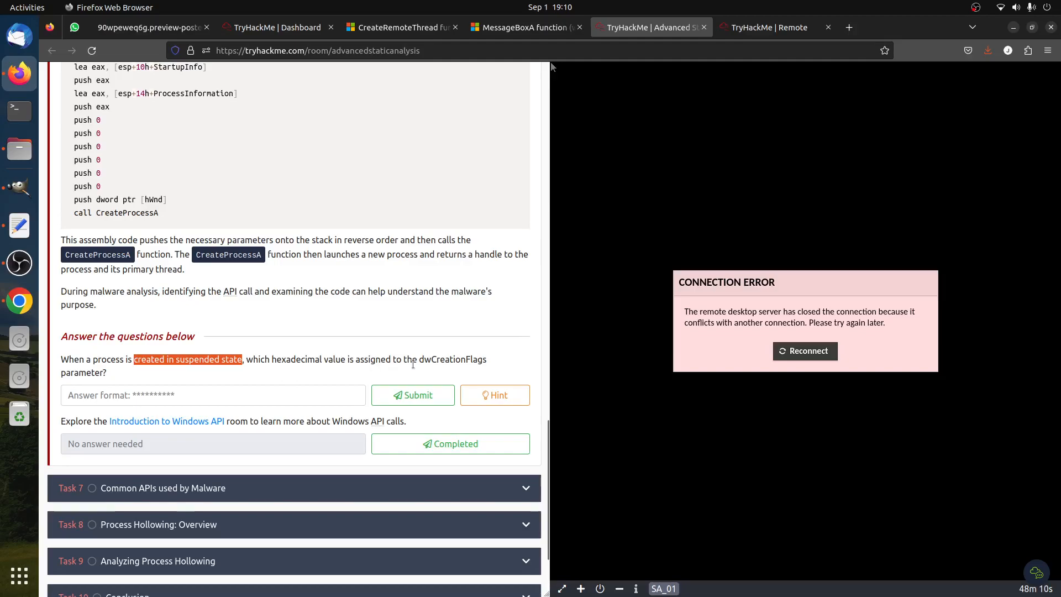
- Check the hint for the dwCreationFlags question and review Microsoft's CreateRemoteThread function documentation down to its parameters
{"action": "left_click_drag", "start_coordinate": [421, 360], "coordinate": [487, 360]}
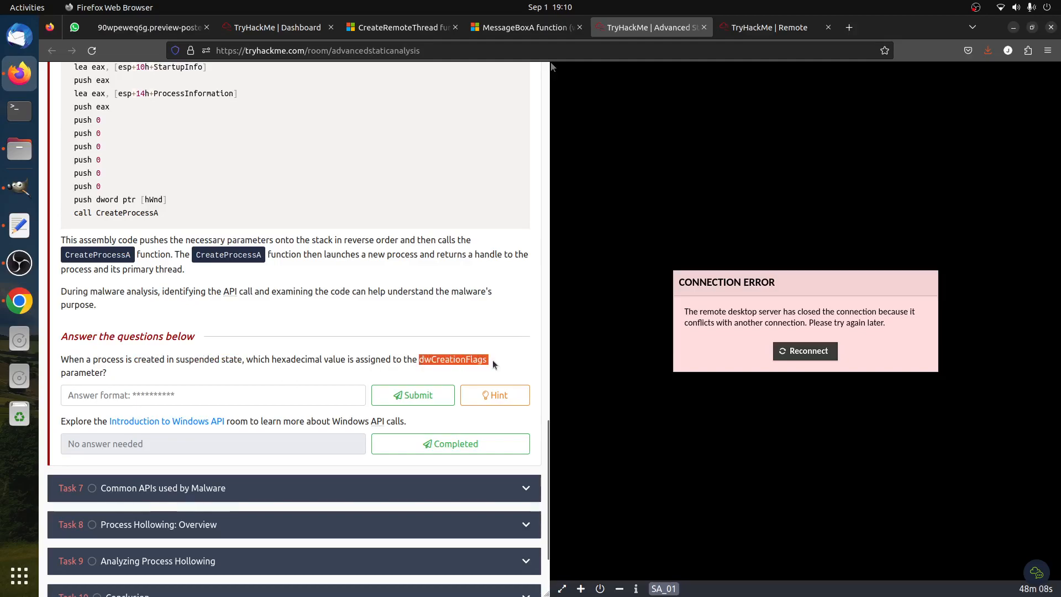
{"action": "left_click", "coordinate": [485, 394]}
{"action": "left_click", "coordinate": [423, 257]}
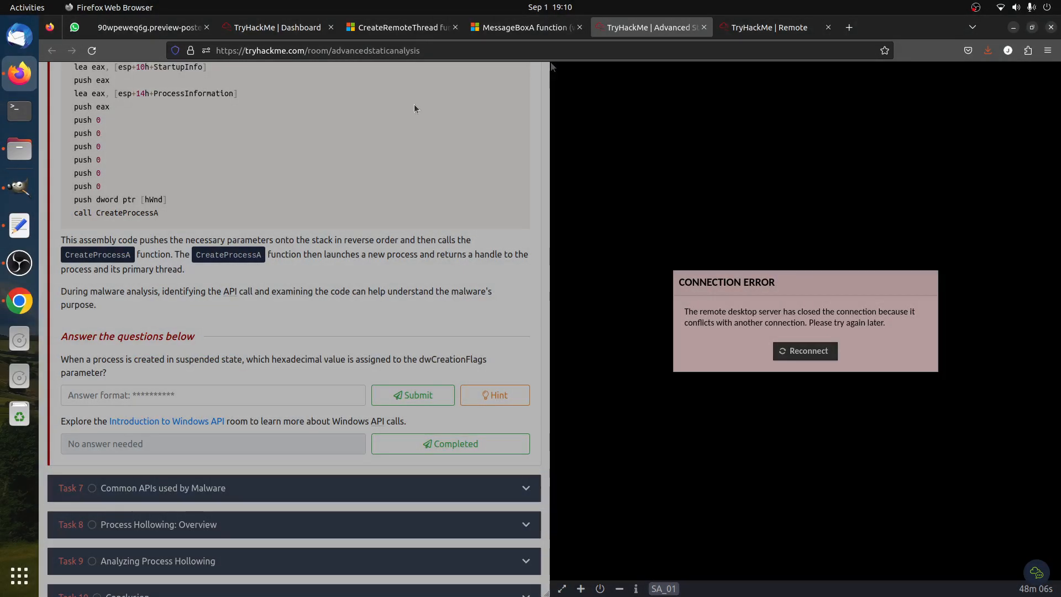
{"action": "left_click", "coordinate": [417, 28]}
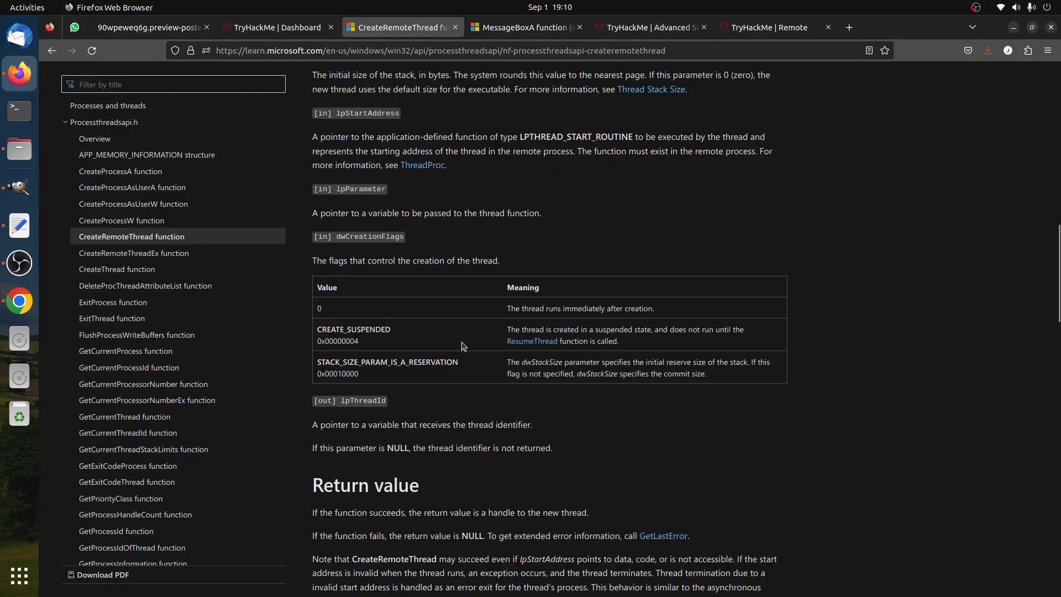
{"action": "scroll", "coordinate": [460, 337], "scroll_direction": "up", "scroll_amount": 10}
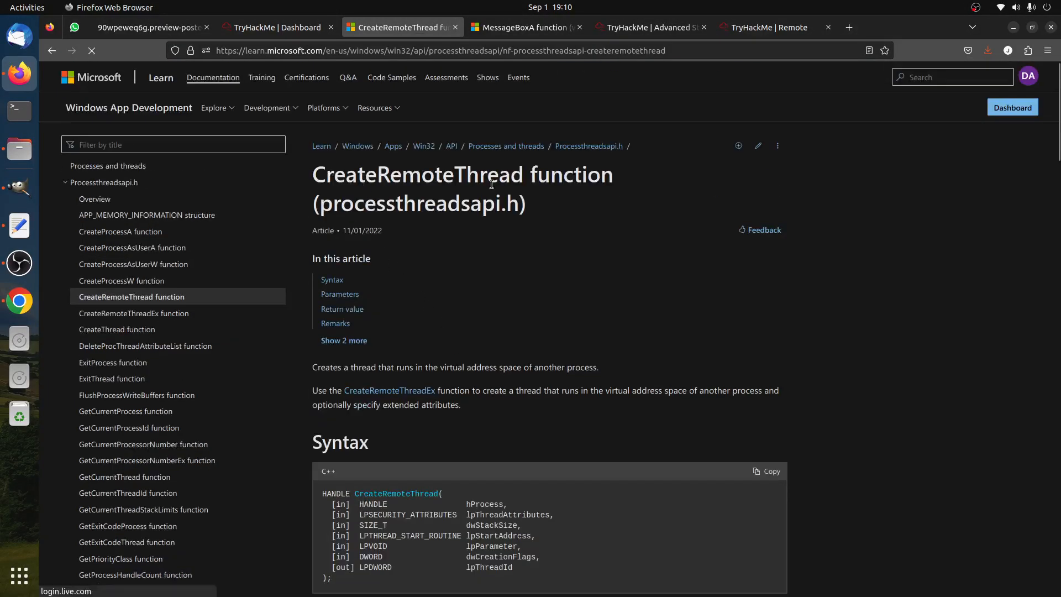
{"action": "left_click_drag", "start_coordinate": [323, 205], "coordinate": [580, 211]}
{"action": "left_click", "coordinate": [596, 238]}
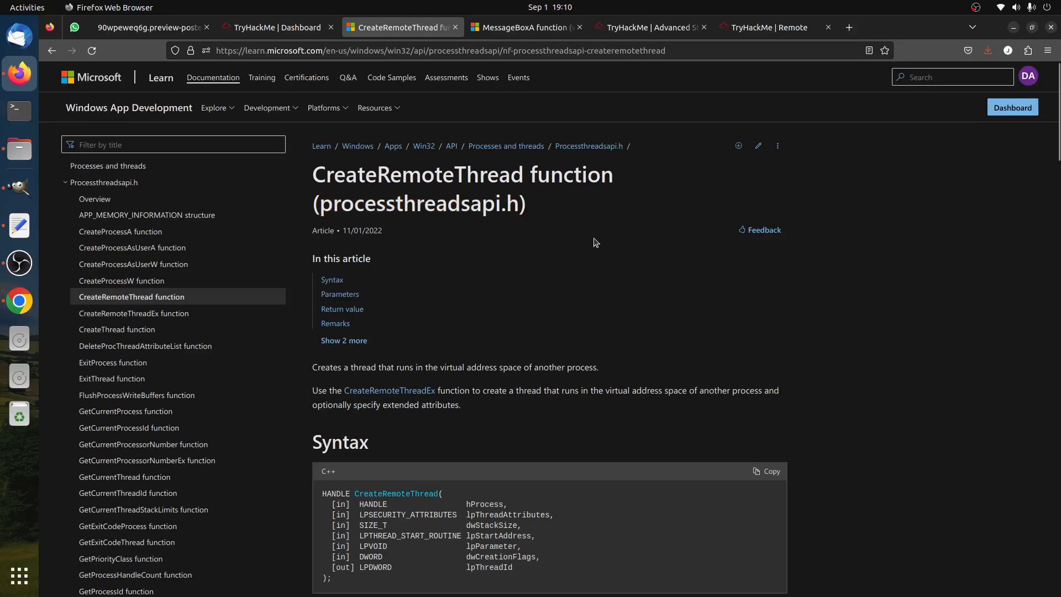
{"action": "scroll", "coordinate": [596, 232], "scroll_direction": "down", "scroll_amount": 15}
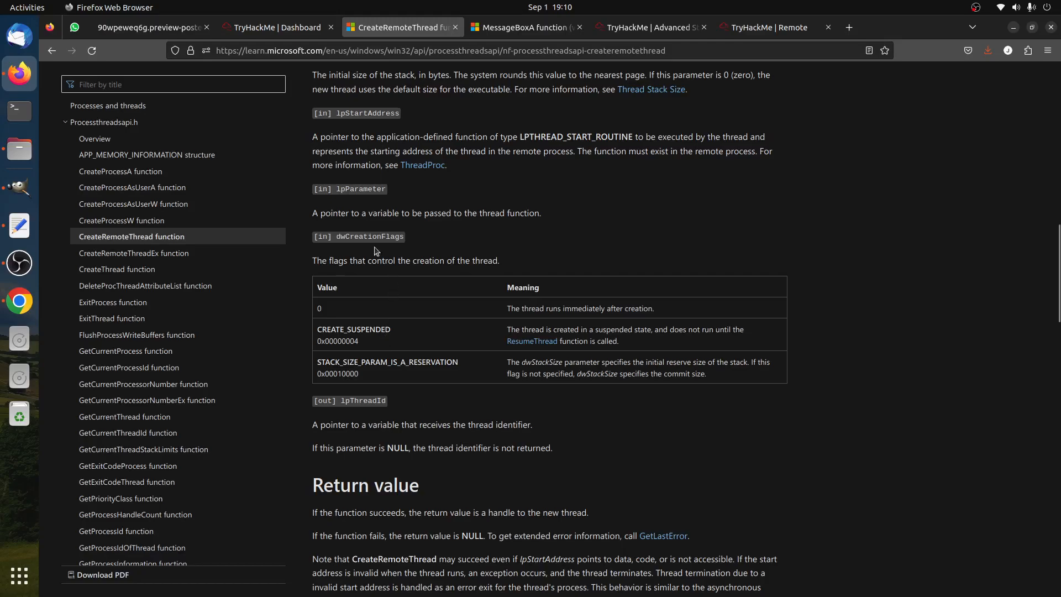
- Copy the CREATE_SUSPENDED value 0x00000004 from the dwCreationFlags table in the CreateRemoteThread documentation
{"action": "left_click_drag", "start_coordinate": [334, 237], "coordinate": [406, 237]}
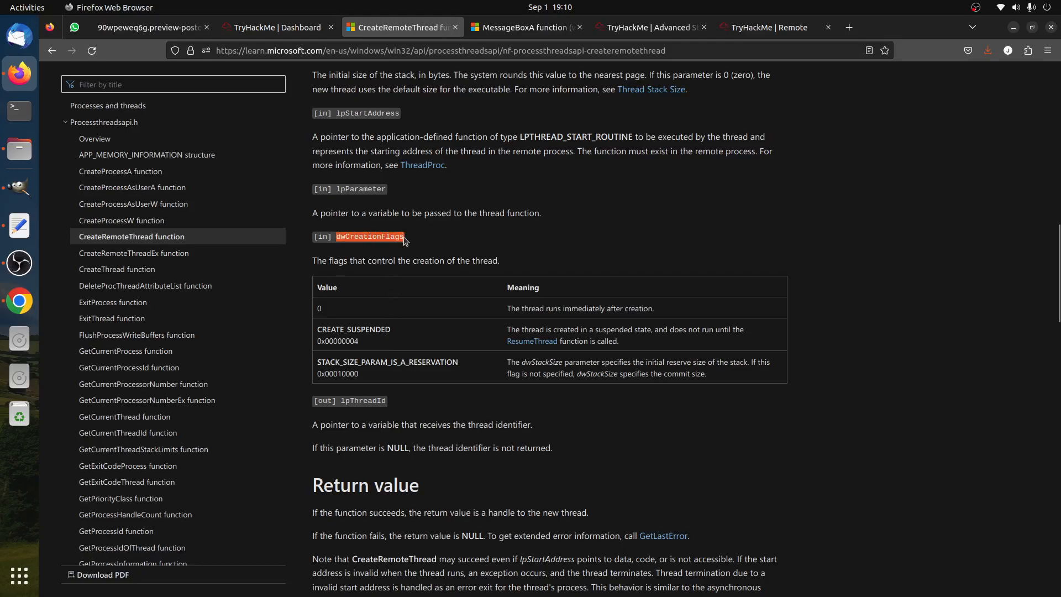
{"action": "double_click", "coordinate": [319, 260]}
{"action": "left_click_drag", "start_coordinate": [340, 261], "coordinate": [526, 269]}
{"action": "double_click", "coordinate": [343, 341]}
{"action": "right_click", "coordinate": [343, 341]}
{"action": "left_click", "coordinate": [353, 350]}
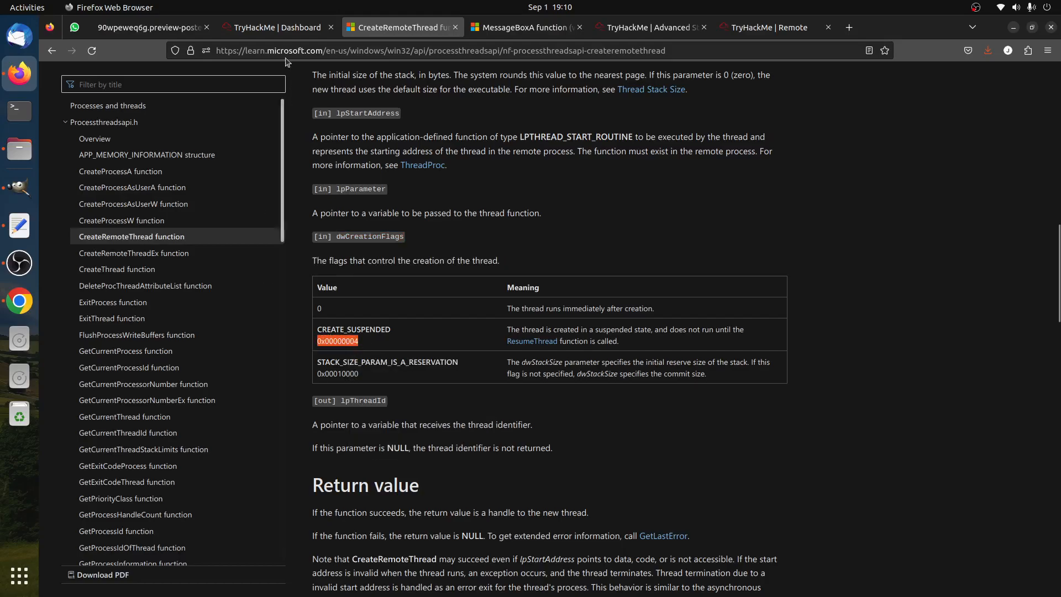
- Submit 0x00000004 as TryHackMe's dwCreationFlags answer and mark the Introduction to Windows API item as completed
{"action": "left_click", "coordinate": [277, 27]}
{"action": "left_click", "coordinate": [407, 27]}
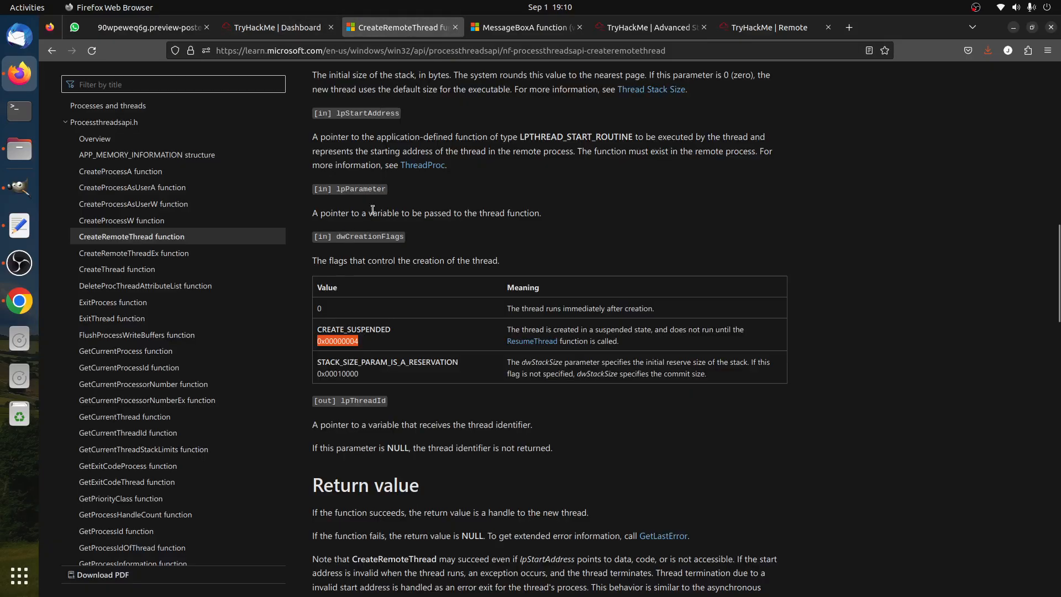
{"action": "left_click", "coordinate": [525, 27]}
{"action": "left_click", "coordinate": [649, 27]}
{"action": "left_click", "coordinate": [191, 392]}
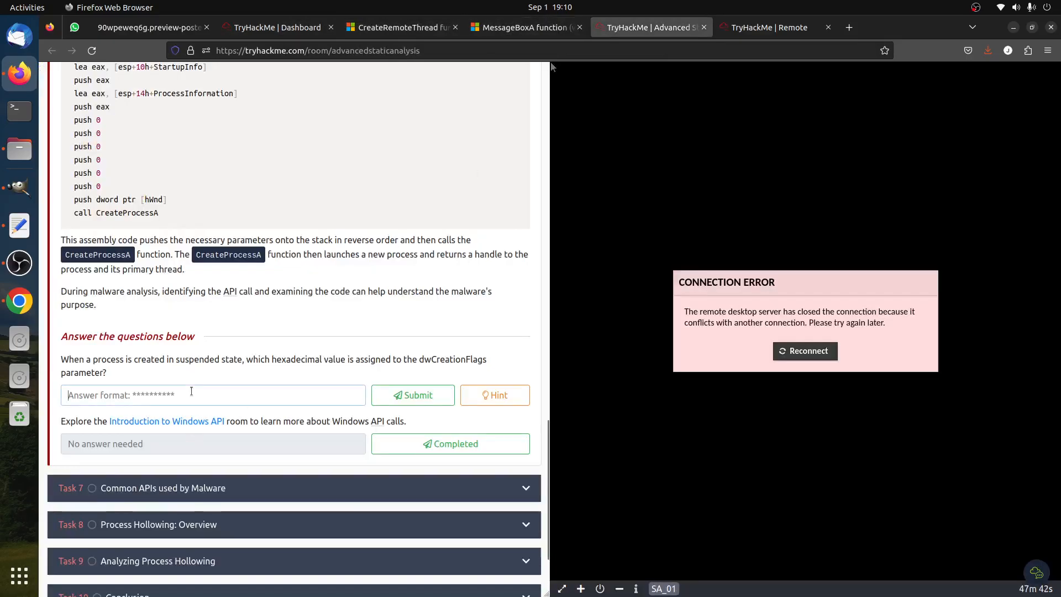
{"action": "key", "text": "ctrl+v"}
{"action": "left_click", "coordinate": [393, 398]}
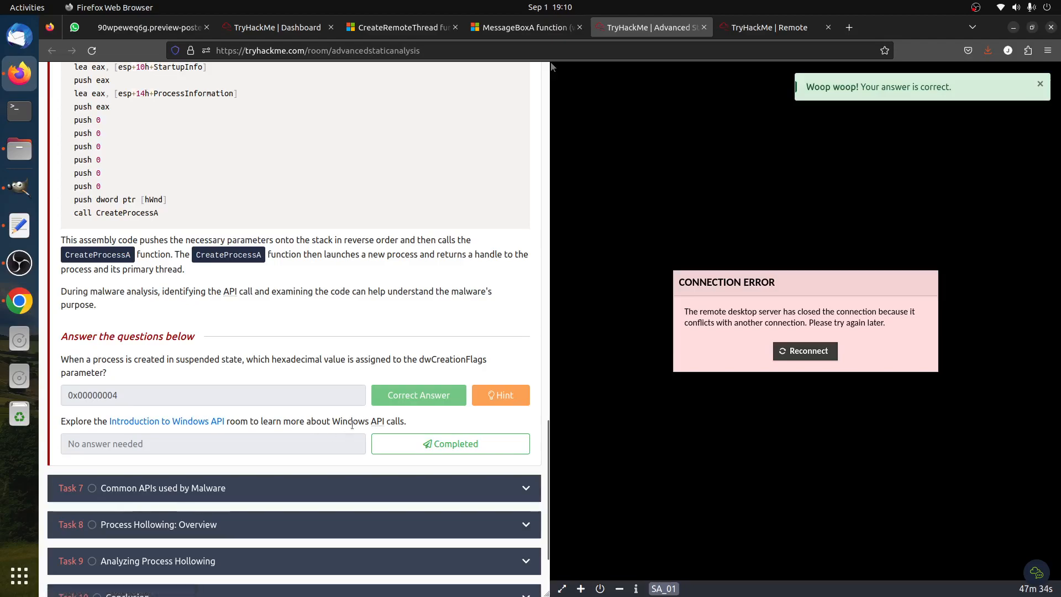
{"action": "left_click", "coordinate": [416, 445]}
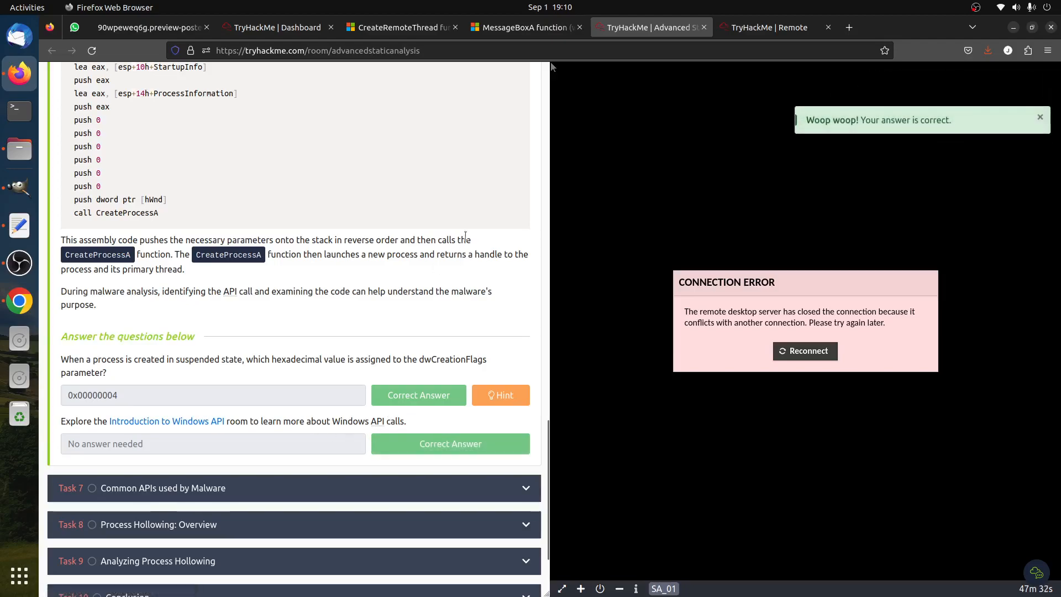
- Open Task 7, Common APIs used by Malware, and read its Keylogger, Downloader, C2 Communication and Data Exfiltration sections
{"action": "scroll", "coordinate": [200, 430], "scroll_direction": "up", "scroll_amount": 15}
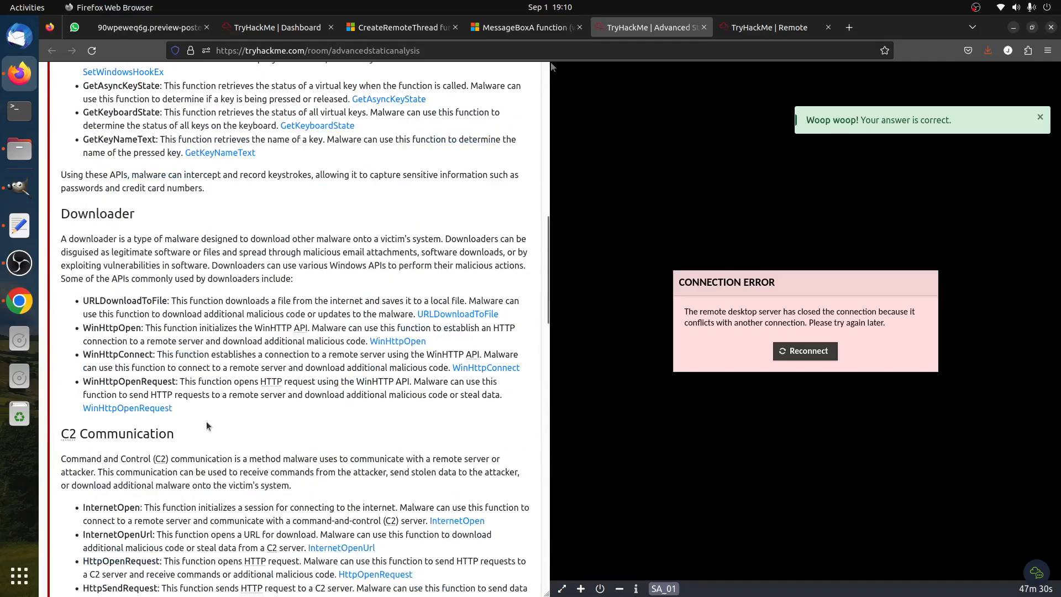
{"action": "scroll", "coordinate": [199, 430], "scroll_direction": "down", "scroll_amount": 6}
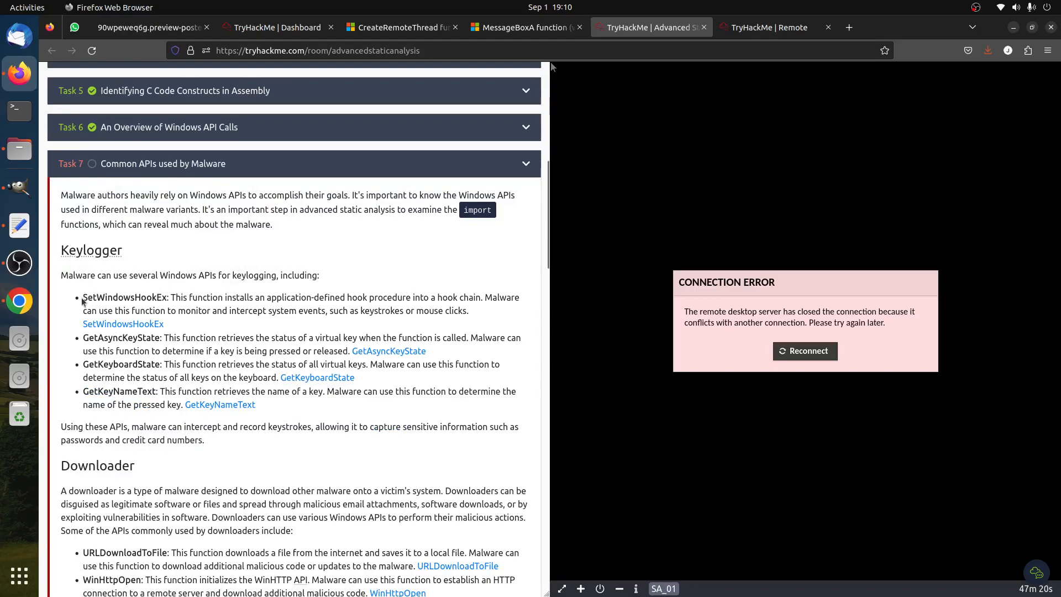
{"action": "scroll", "coordinate": [121, 410], "scroll_direction": "down", "scroll_amount": 5}
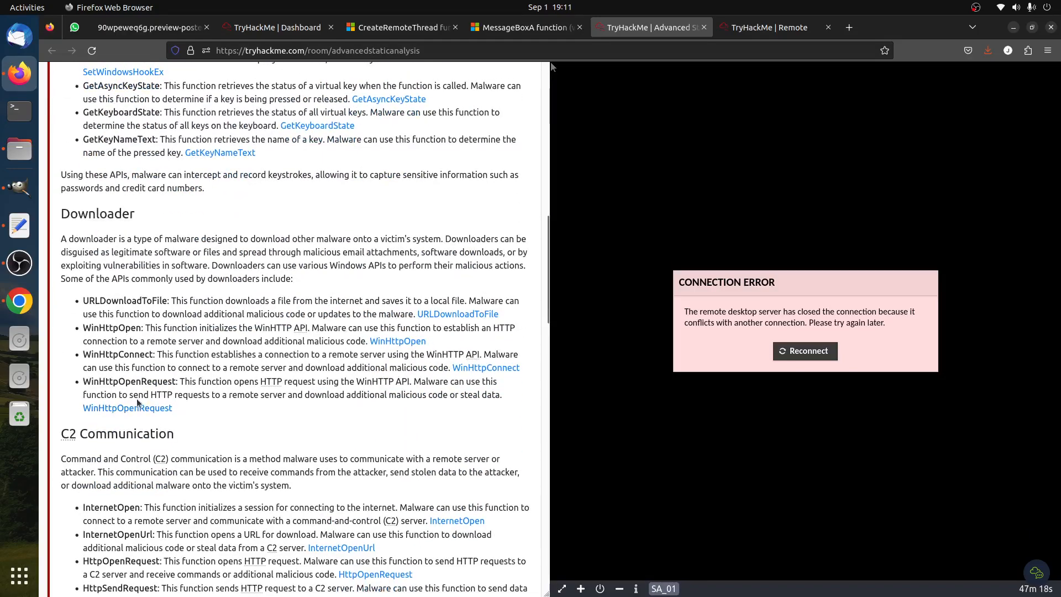
{"action": "left_click_drag", "start_coordinate": [95, 224], "coordinate": [193, 221]}
{"action": "scroll", "coordinate": [150, 386], "scroll_direction": "down", "scroll_amount": 6}
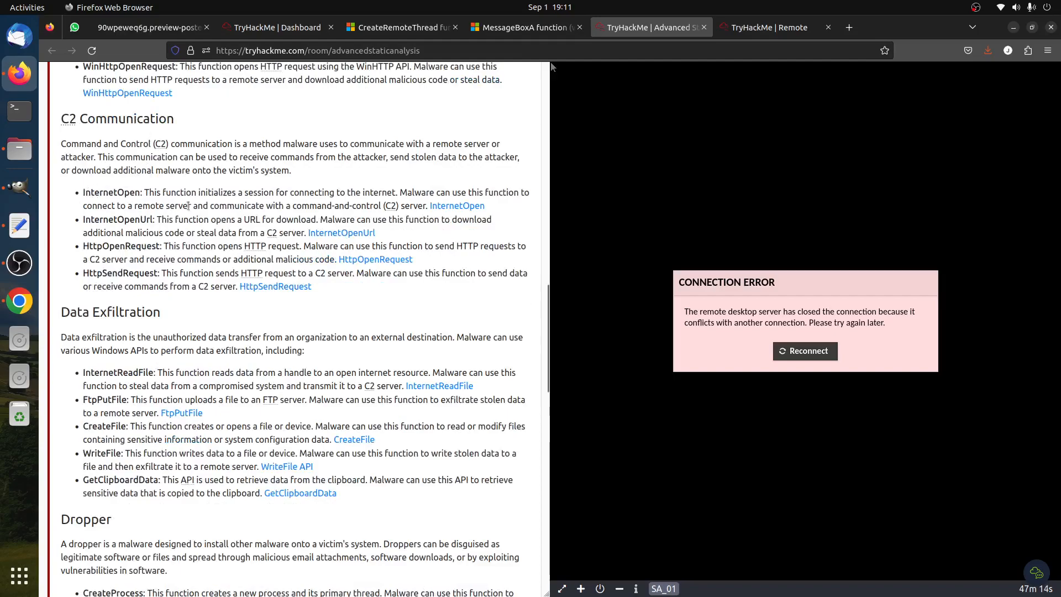
{"action": "scroll", "coordinate": [171, 317], "scroll_direction": "down", "scroll_amount": 4}
{"action": "left_click_drag", "start_coordinate": [86, 182], "coordinate": [236, 185]}
{"action": "left_click_drag", "start_coordinate": [86, 221], "coordinate": [93, 225]}
{"action": "scroll", "coordinate": [186, 349], "scroll_direction": "up", "scroll_amount": 1}
{"action": "scroll", "coordinate": [190, 353], "scroll_direction": "down", "scroll_amount": 3}
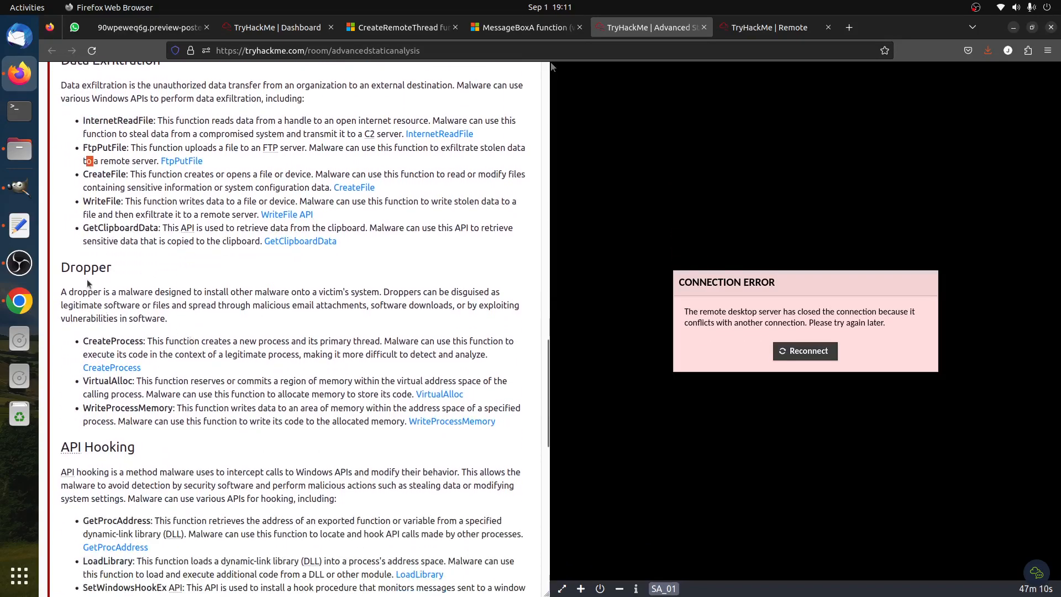
- Read Task 7's Dropper, API Hooking, and Anti-debugging and VM detection sections
{"action": "scroll", "coordinate": [220, 344], "scroll_direction": "down", "scroll_amount": 3}
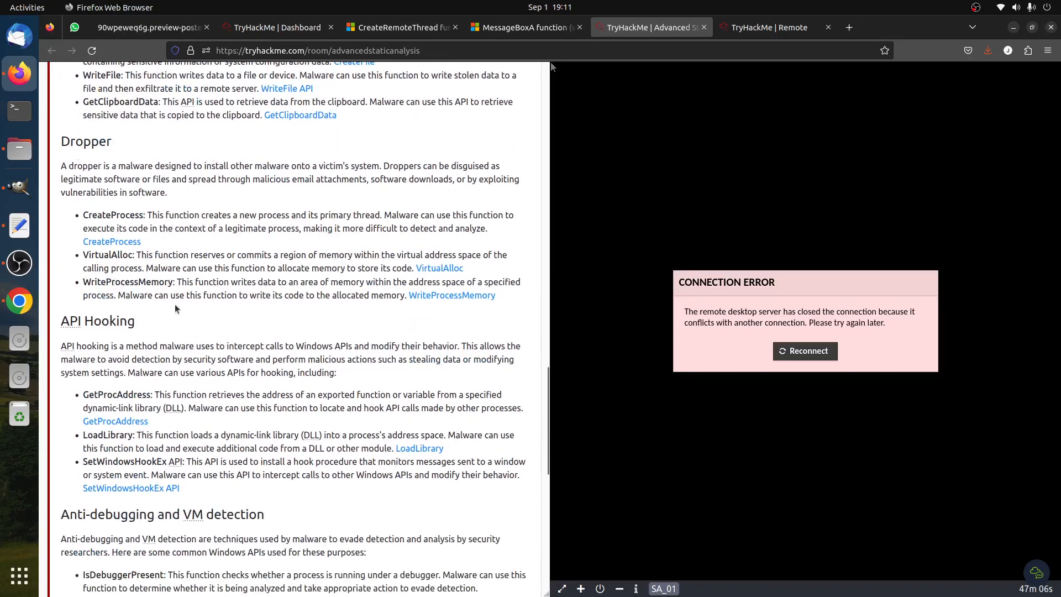
{"action": "scroll", "coordinate": [175, 306], "scroll_direction": "down", "scroll_amount": 3}
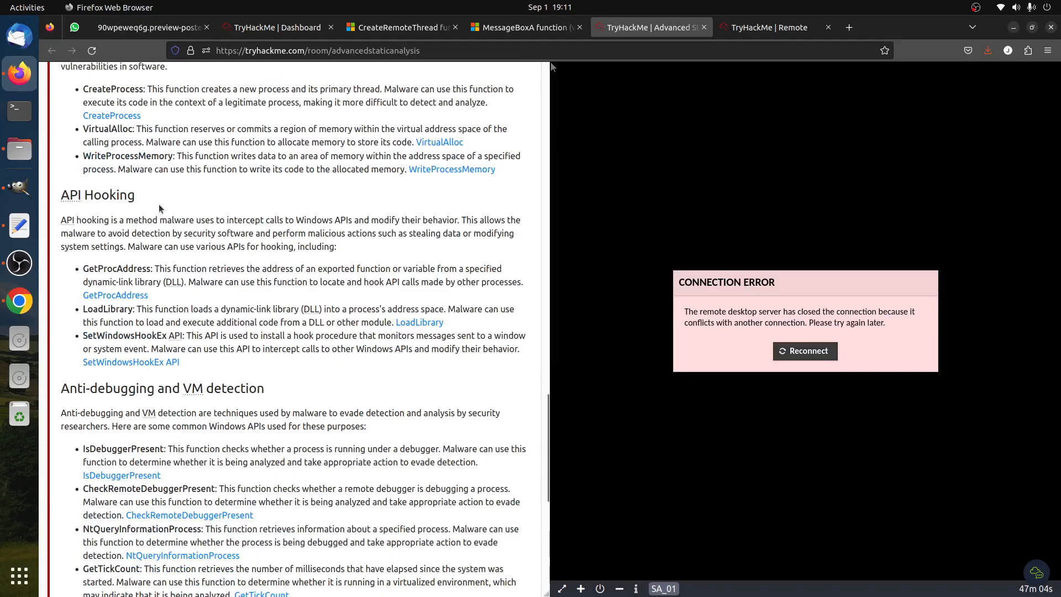
{"action": "scroll", "coordinate": [246, 237], "scroll_direction": "down", "scroll_amount": 4}
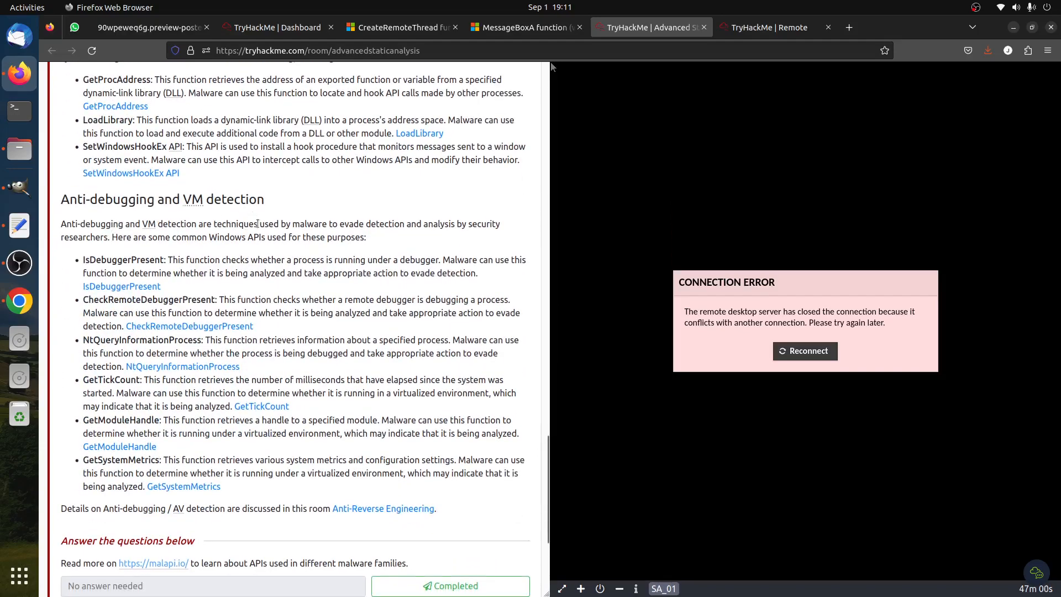
{"action": "scroll", "coordinate": [256, 221], "scroll_direction": "down", "scroll_amount": 3}
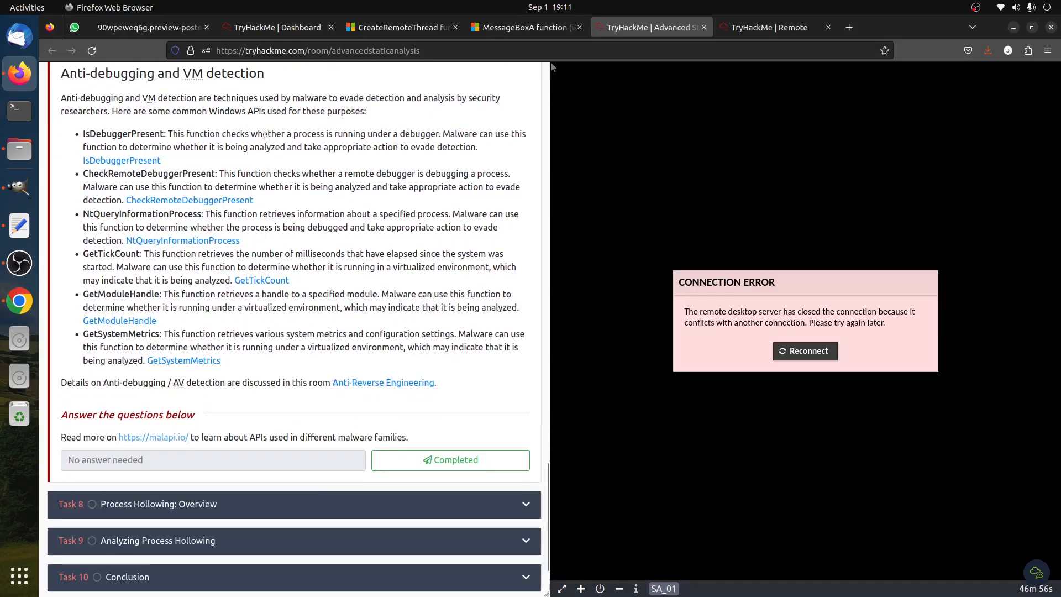
{"action": "scroll", "coordinate": [155, 175], "scroll_direction": "up", "scroll_amount": 4}
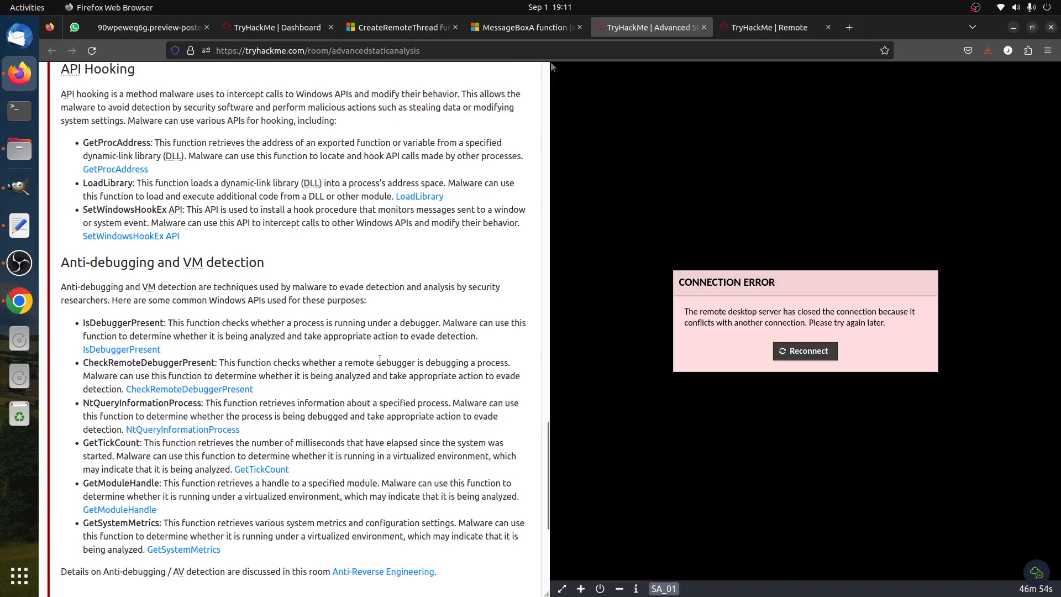
- Mark Task 7's malapi.io reading item as completed and open Task 8, Process Hollowing: Overview
{"action": "scroll", "coordinate": [378, 356], "scroll_direction": "down", "scroll_amount": 6}
{"action": "left_click", "coordinate": [463, 376]}
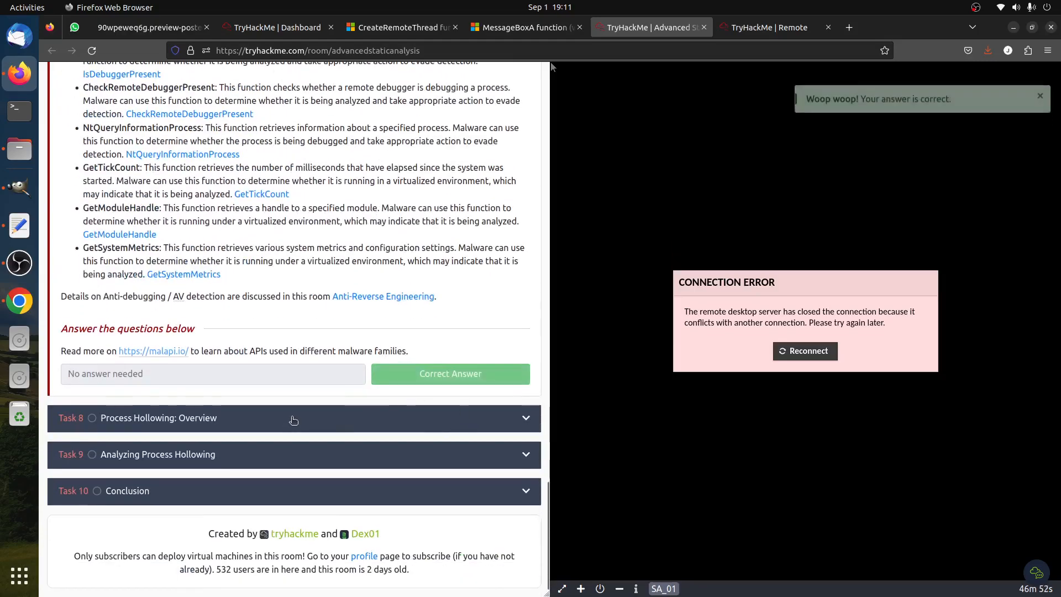
{"action": "left_click", "coordinate": [294, 418]}
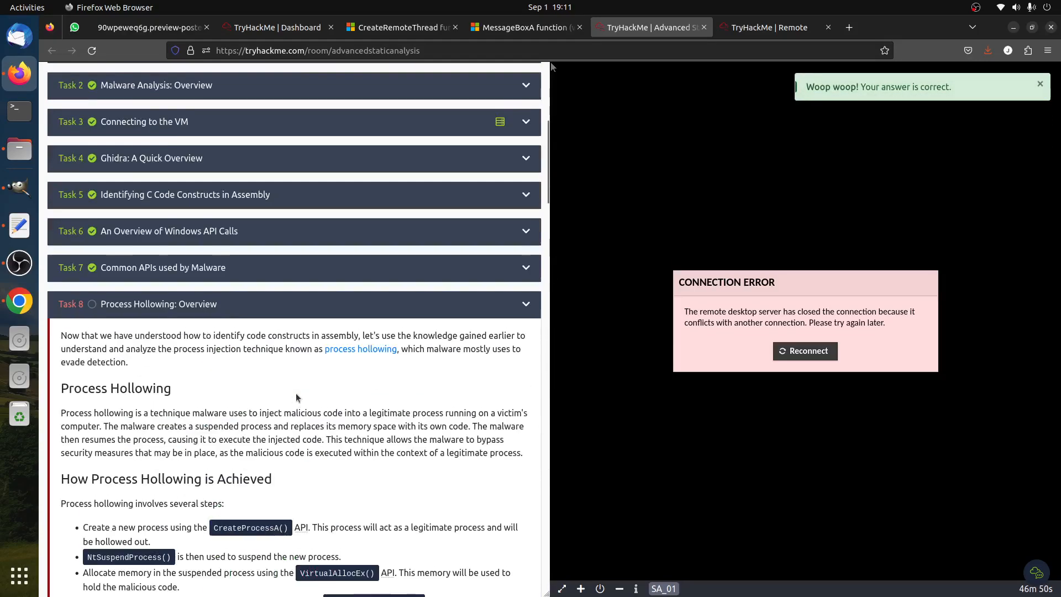
- Read Task 8's process hollowing description and diagram, comparing the suspended process with the CREATE_SUSPENDED flag in the CreateRemoteThread documentation
{"action": "scroll", "coordinate": [298, 395], "scroll_direction": "down", "scroll_amount": 4}
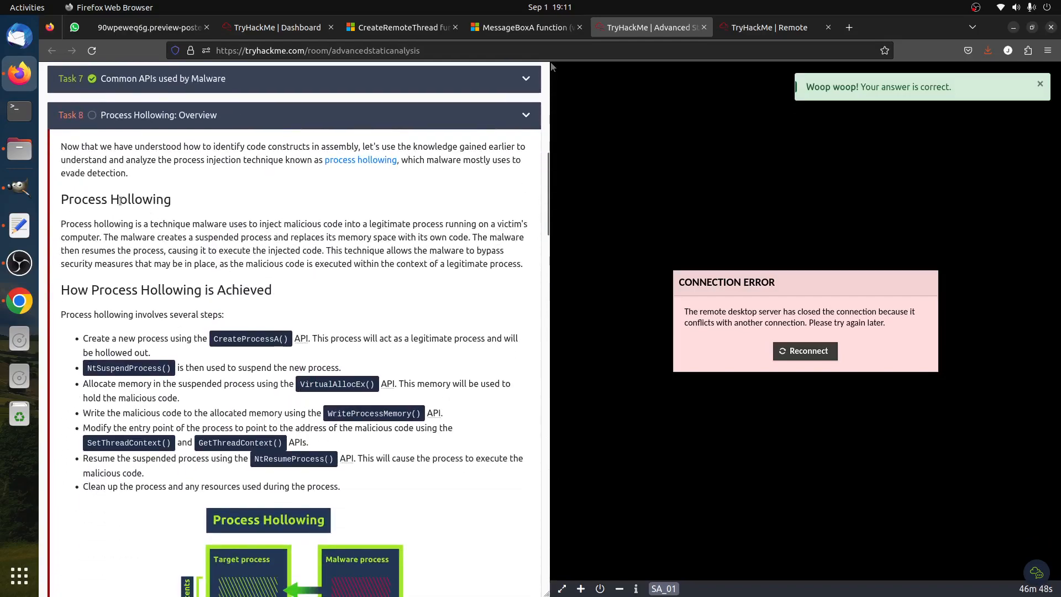
{"action": "scroll", "coordinate": [394, 307], "scroll_direction": "down", "scroll_amount": 4}
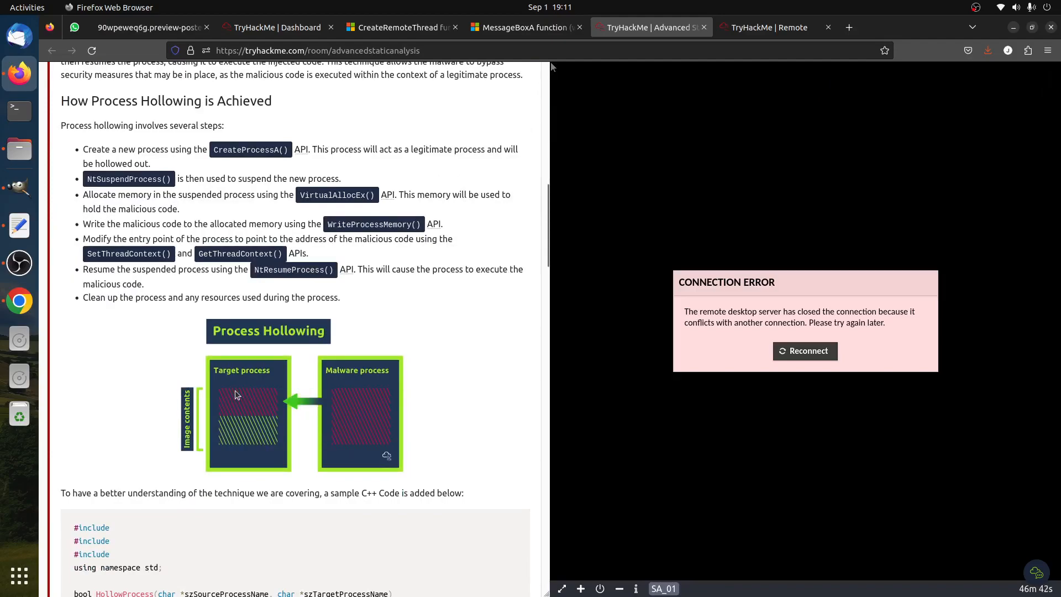
{"action": "scroll", "coordinate": [236, 395], "scroll_direction": "up", "scroll_amount": 3}
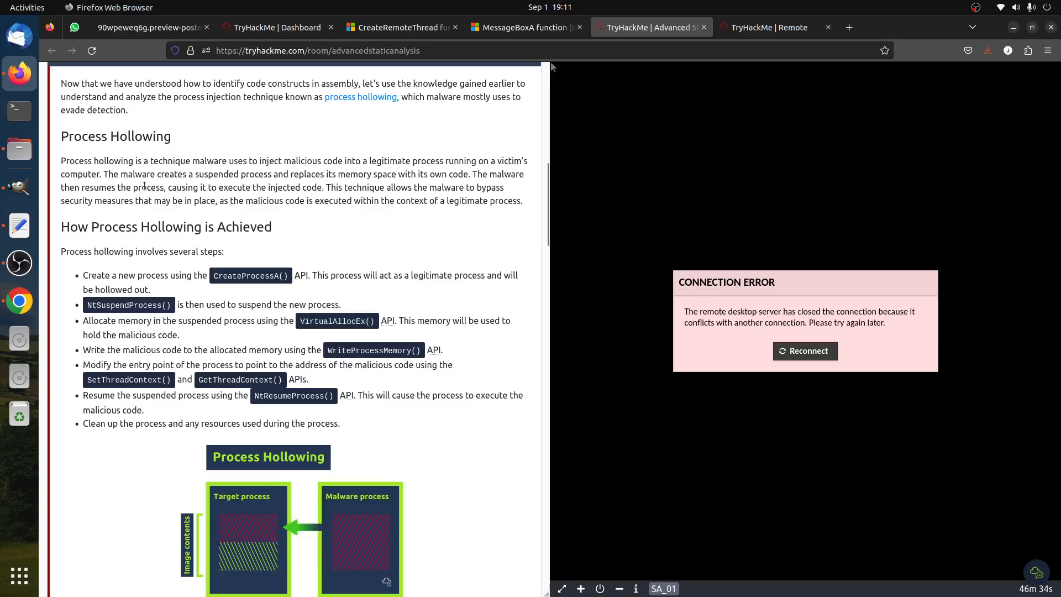
{"action": "left_click_drag", "start_coordinate": [102, 177], "coordinate": [78, 176]}
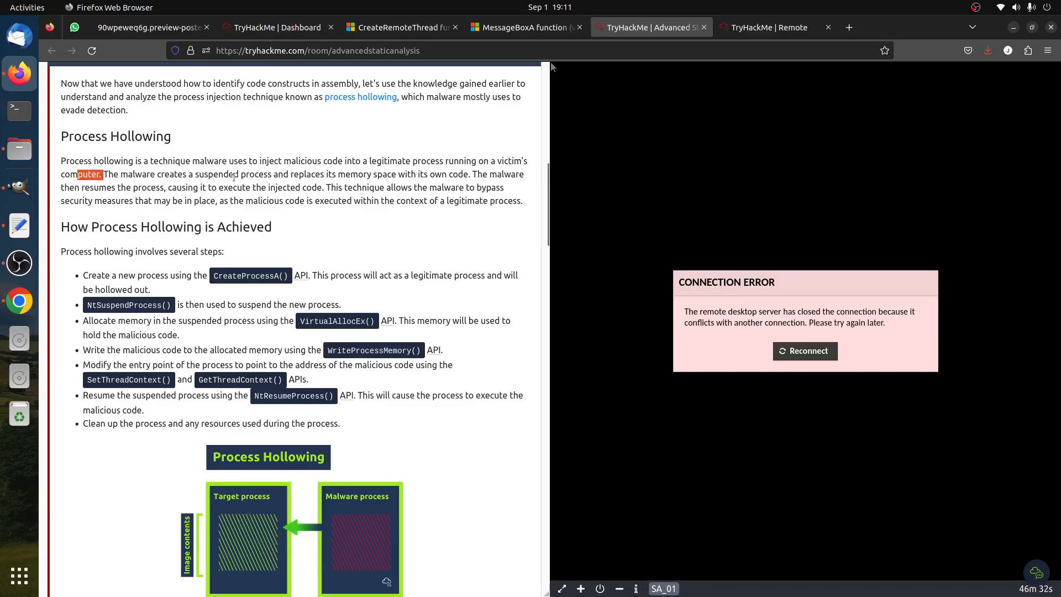
{"action": "left_click_drag", "start_coordinate": [246, 176], "coordinate": [323, 176]}
{"action": "left_click", "coordinate": [374, 28]}
{"action": "left_click_drag", "start_coordinate": [365, 345], "coordinate": [314, 326]}
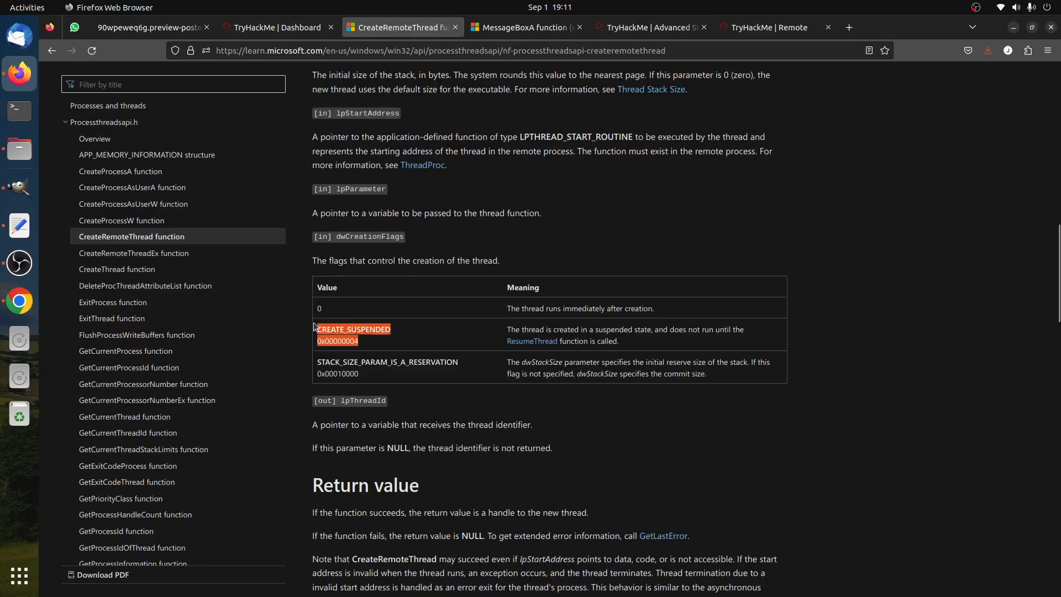
{"action": "left_click", "coordinate": [608, 29]}
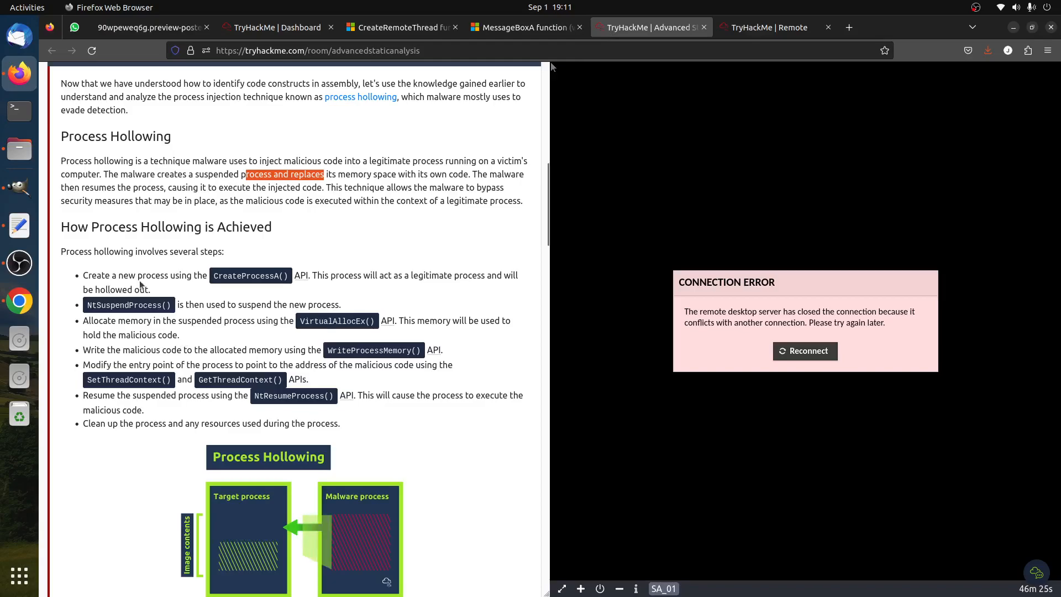
- Examine the process hollowing steps that use CreateProcessA, NtSuspendProcess, VirtualAllocEx and WriteProcessMemory
{"action": "left_click_drag", "start_coordinate": [221, 274], "coordinate": [307, 279]}
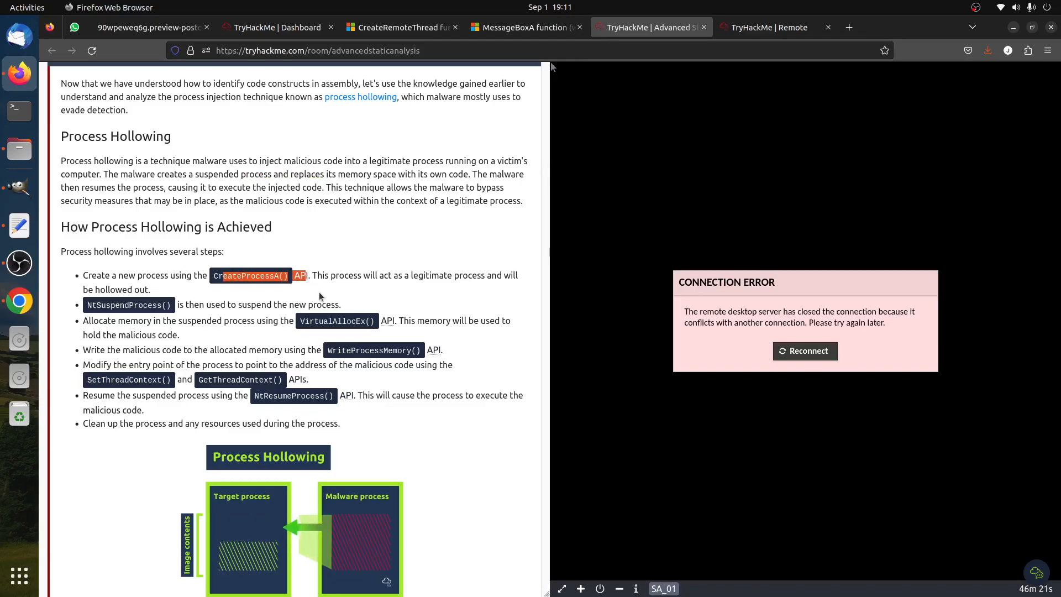
{"action": "left_click", "coordinate": [356, 291]}
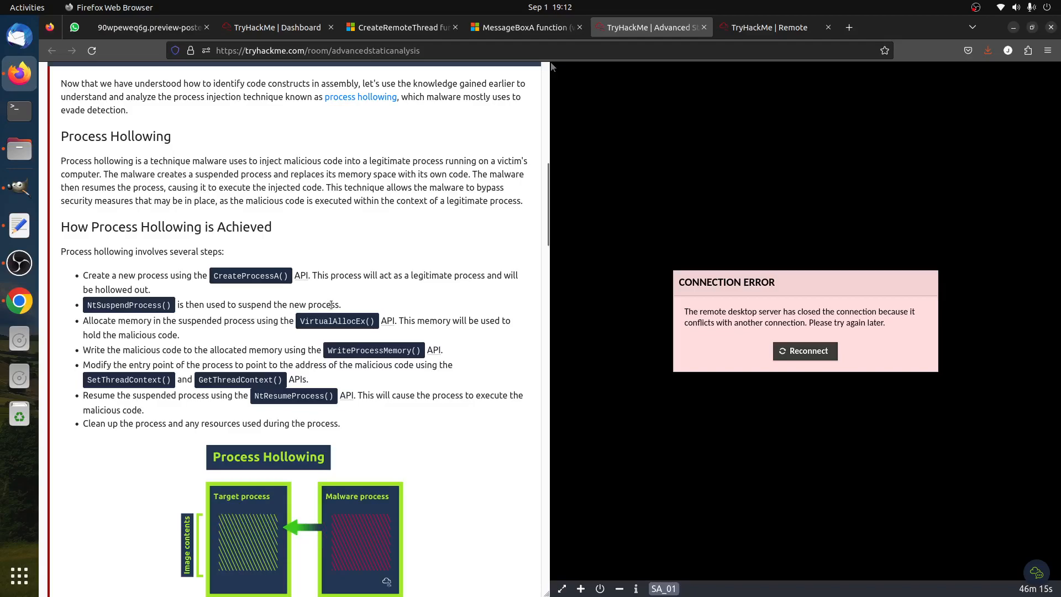
{"action": "left_click_drag", "start_coordinate": [331, 305], "coordinate": [110, 302]}
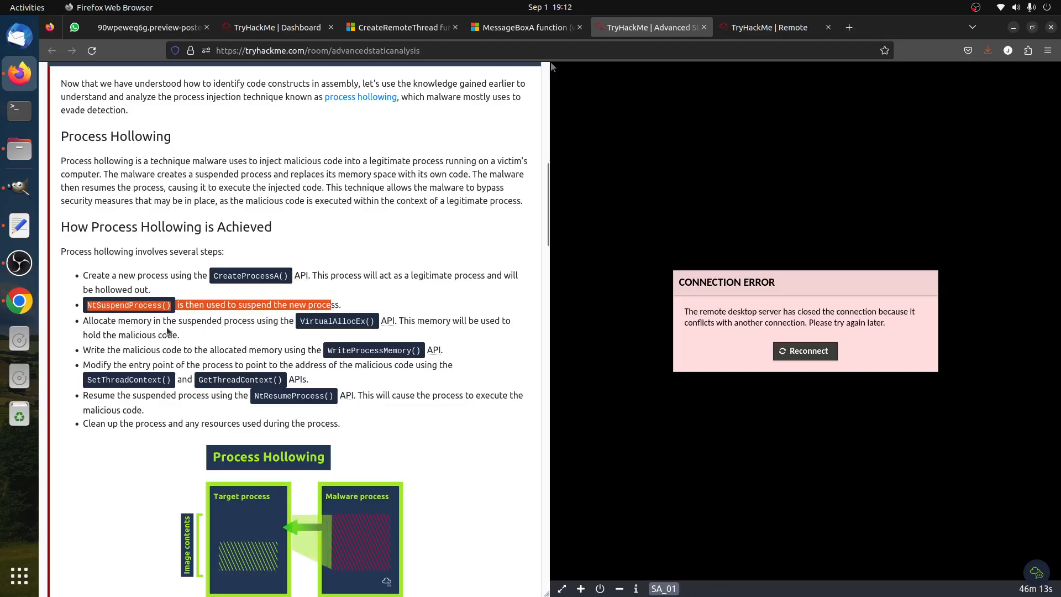
{"action": "left_click", "coordinate": [301, 324]}
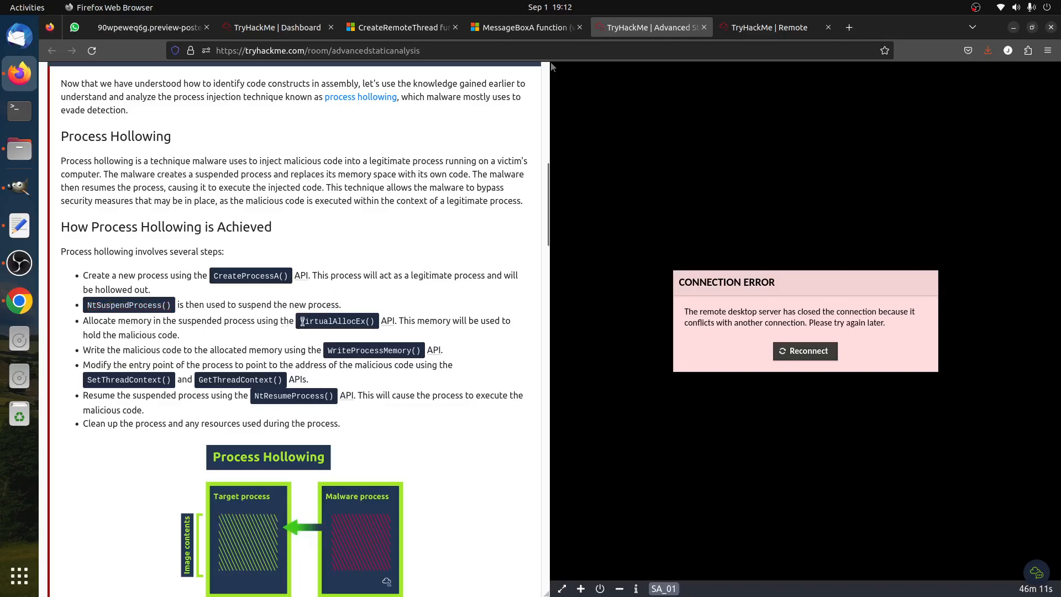
{"action": "left_click_drag", "start_coordinate": [326, 351], "coordinate": [436, 358]}
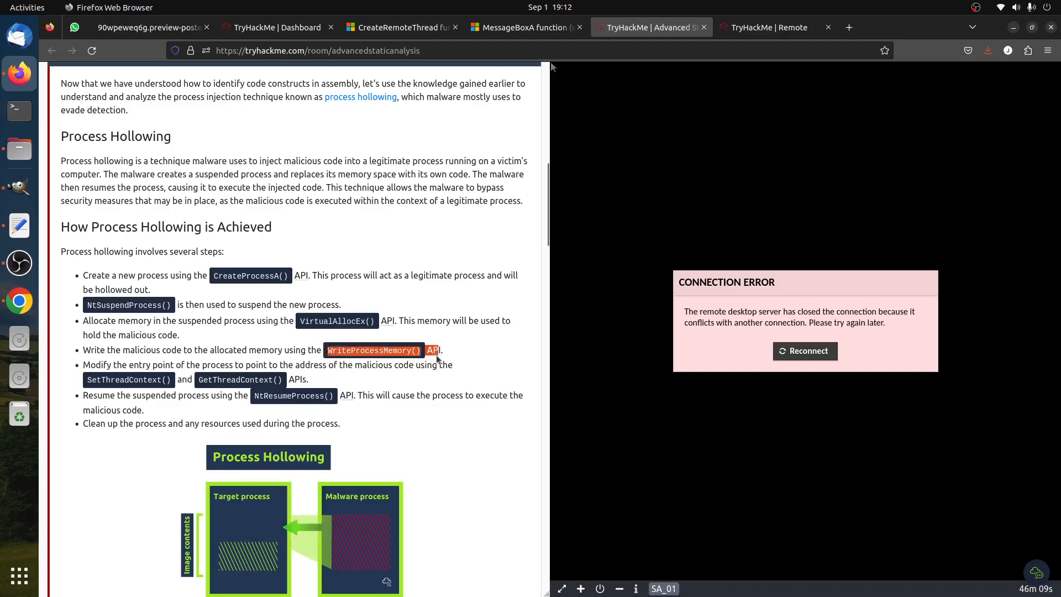
- Read the remaining process hollowing steps, the sample C++ code and Task 8's question about writing malicious code to allocated memory
{"action": "scroll", "coordinate": [403, 363], "scroll_direction": "down", "scroll_amount": 5}
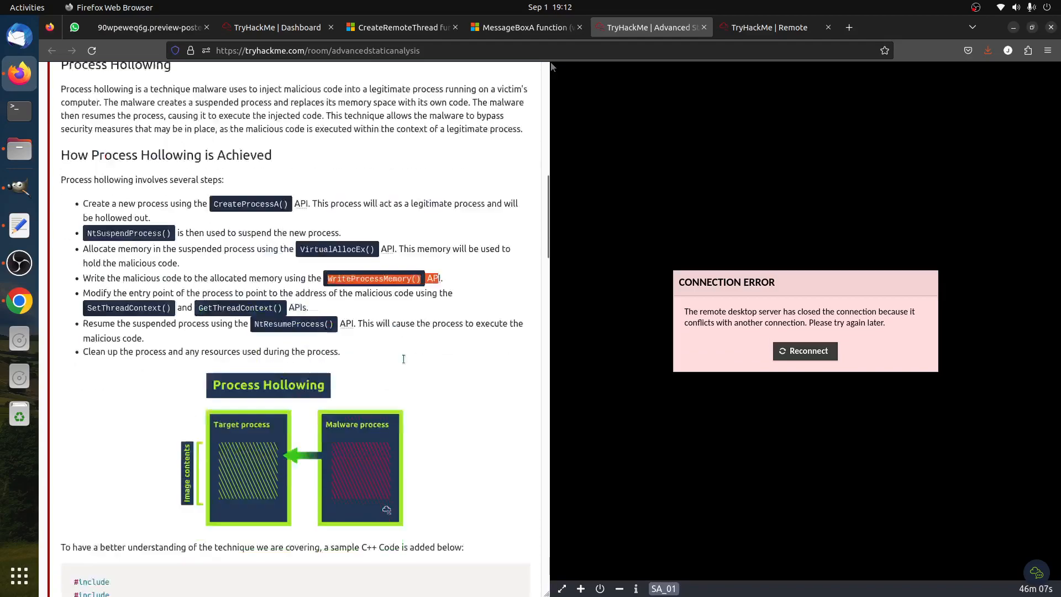
{"action": "scroll", "coordinate": [312, 365], "scroll_direction": "down", "scroll_amount": 6}
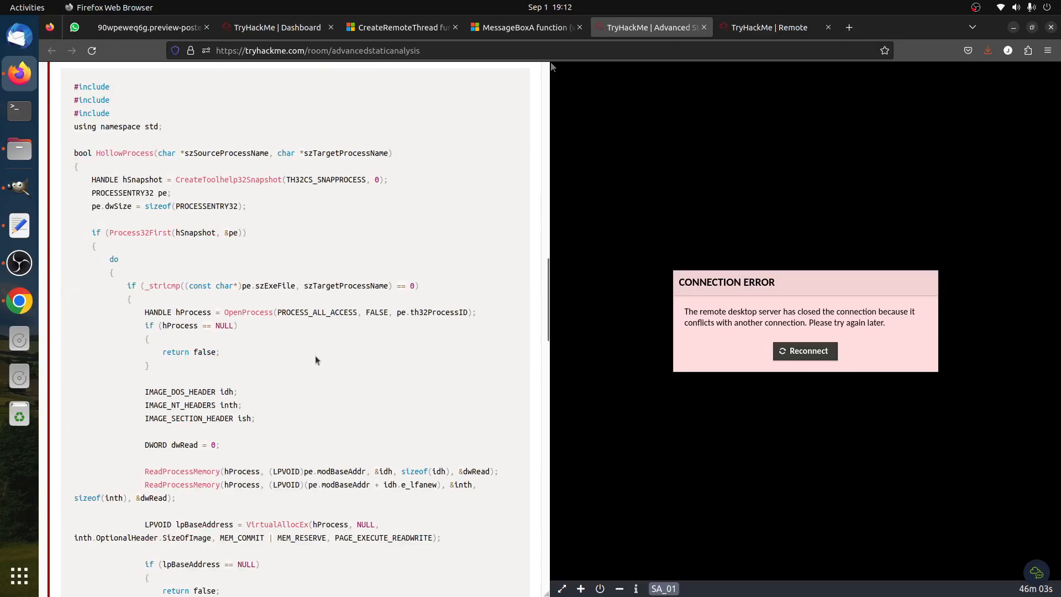
{"action": "scroll", "coordinate": [316, 360], "scroll_direction": "down", "scroll_amount": 13}
{"action": "scroll", "coordinate": [229, 323], "scroll_direction": "up", "scroll_amount": 16}
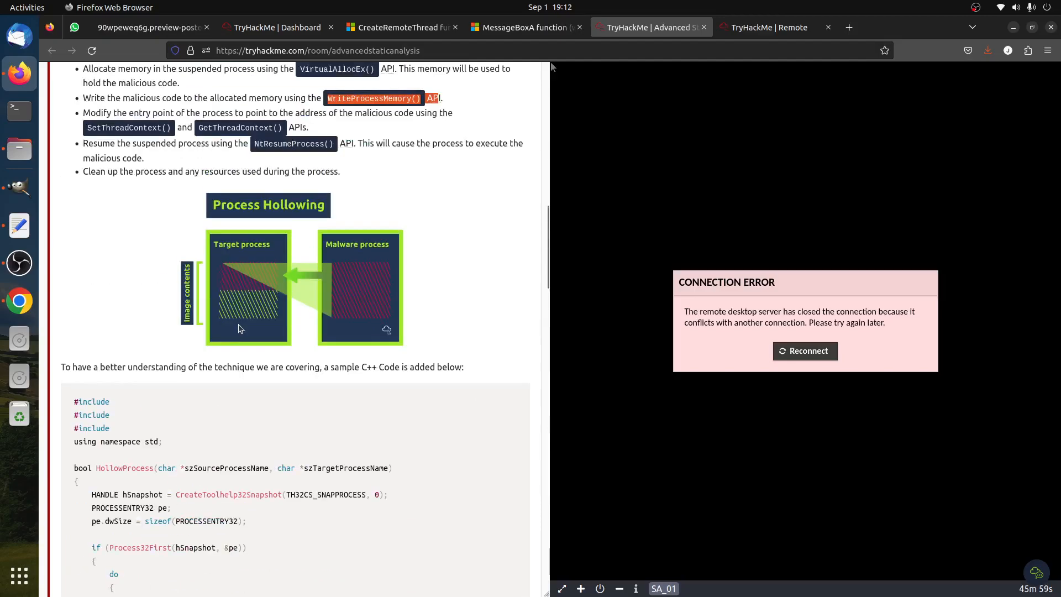
{"action": "scroll", "coordinate": [346, 409], "scroll_direction": "down", "scroll_amount": 18}
{"action": "scroll", "coordinate": [346, 410], "scroll_direction": "down", "scroll_amount": 18}
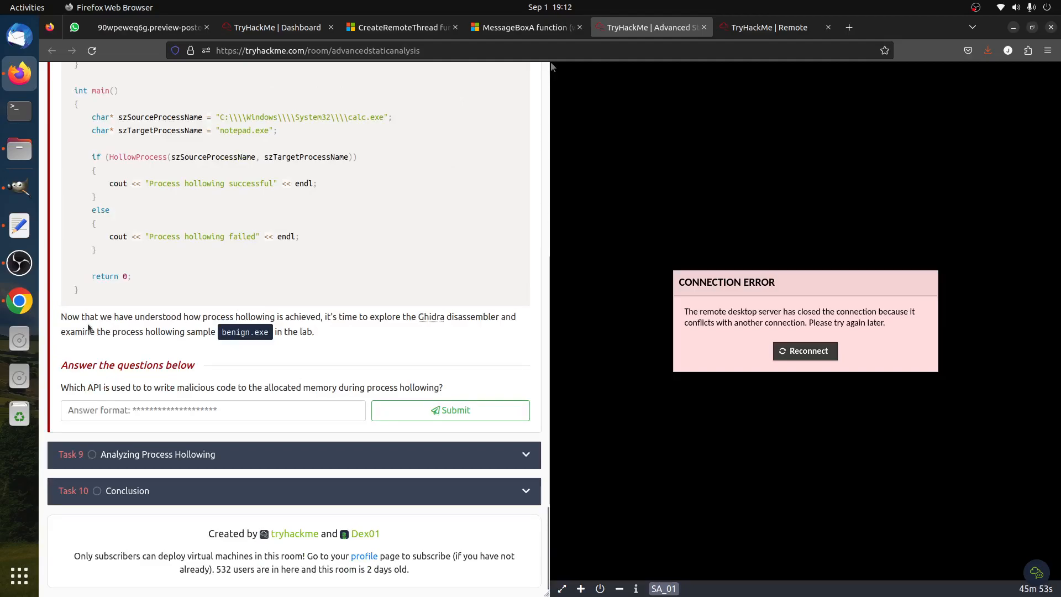
{"action": "left_click_drag", "start_coordinate": [271, 332], "coordinate": [221, 332]}
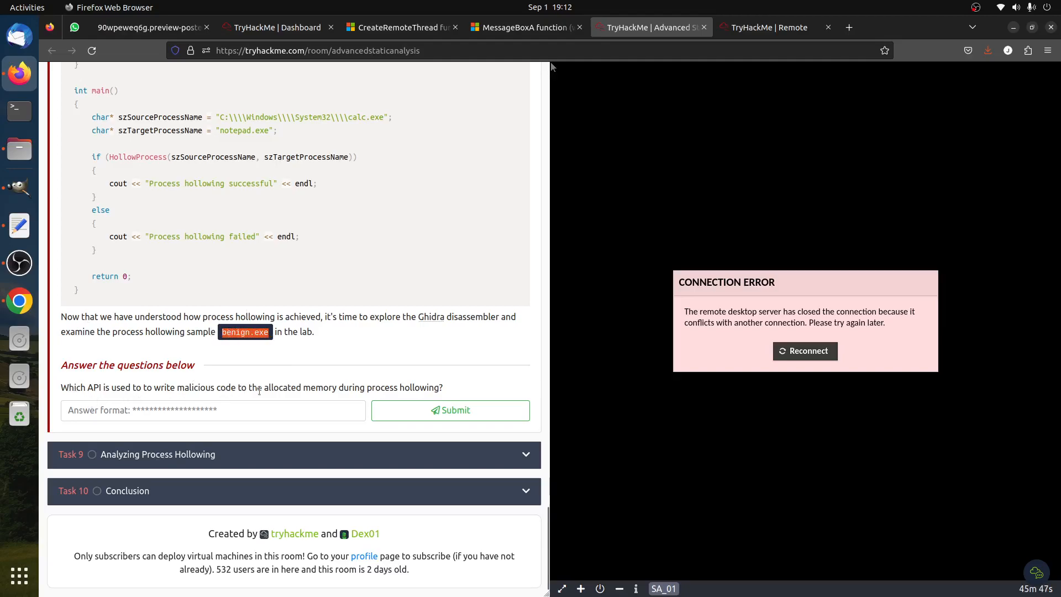
{"action": "left_click_drag", "start_coordinate": [263, 391], "coordinate": [456, 382]}
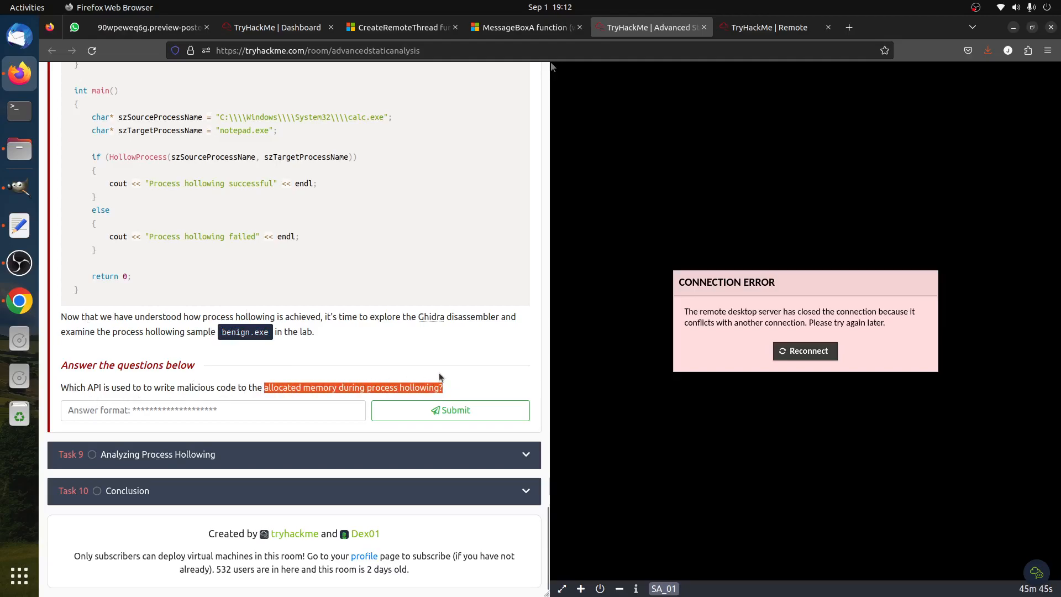
- Copy WriteProcessMemory() from the process hollowing steps and submit it as the answer to Task 8's API question
{"action": "scroll", "coordinate": [439, 375], "scroll_direction": "up", "scroll_amount": 6}
{"action": "scroll", "coordinate": [334, 408], "scroll_direction": "up", "scroll_amount": 15}
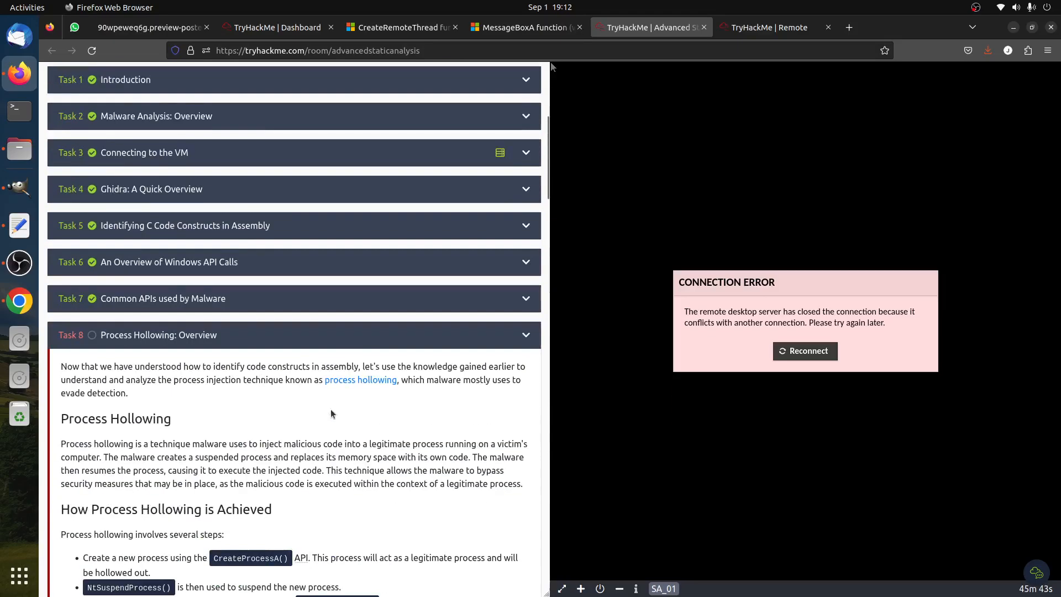
{"action": "scroll", "coordinate": [341, 461], "scroll_direction": "down", "scroll_amount": 3}
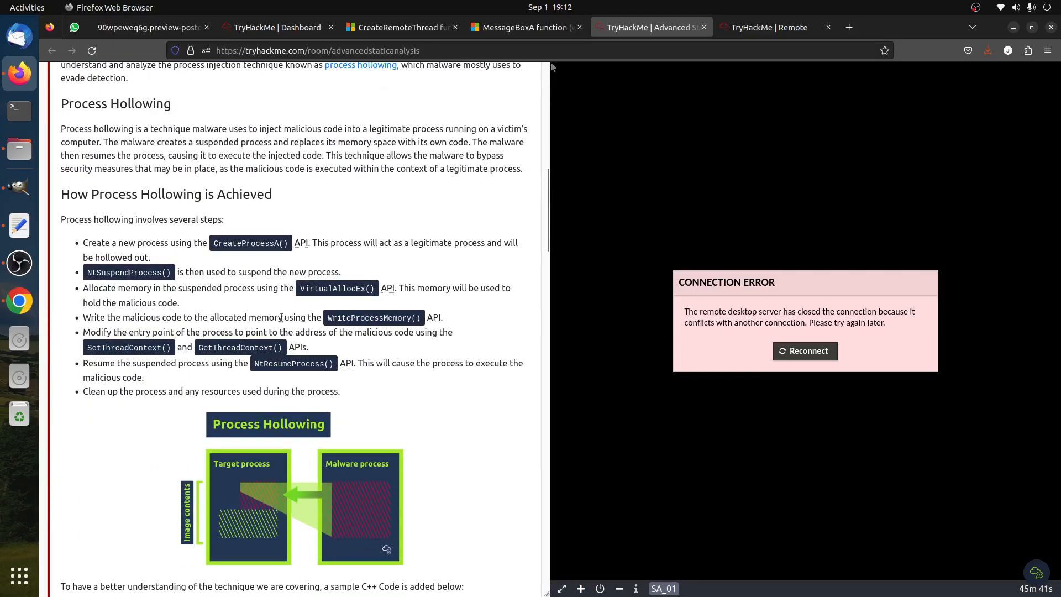
{"action": "left_click_drag", "start_coordinate": [420, 318], "coordinate": [327, 318]}
{"action": "right_click", "coordinate": [336, 316]}
{"action": "left_click", "coordinate": [370, 331]}
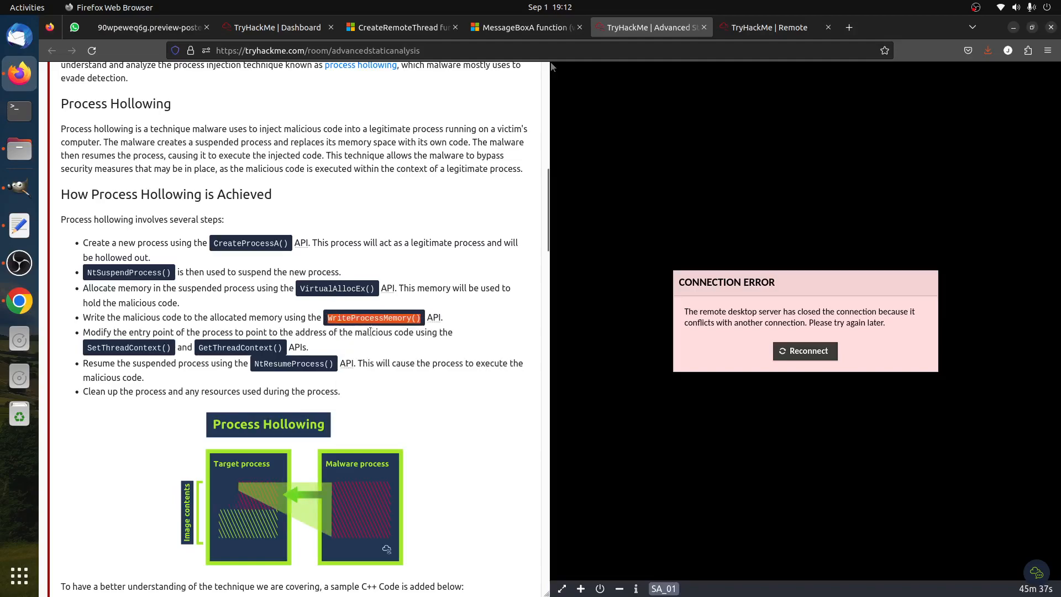
{"action": "scroll", "coordinate": [376, 337], "scroll_direction": "down", "scroll_amount": 10}
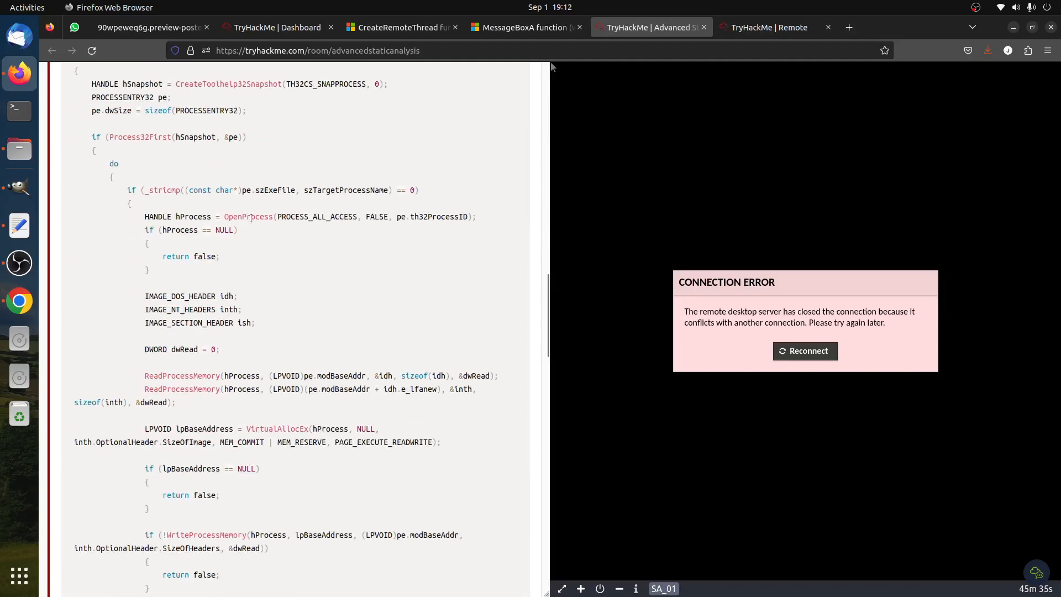
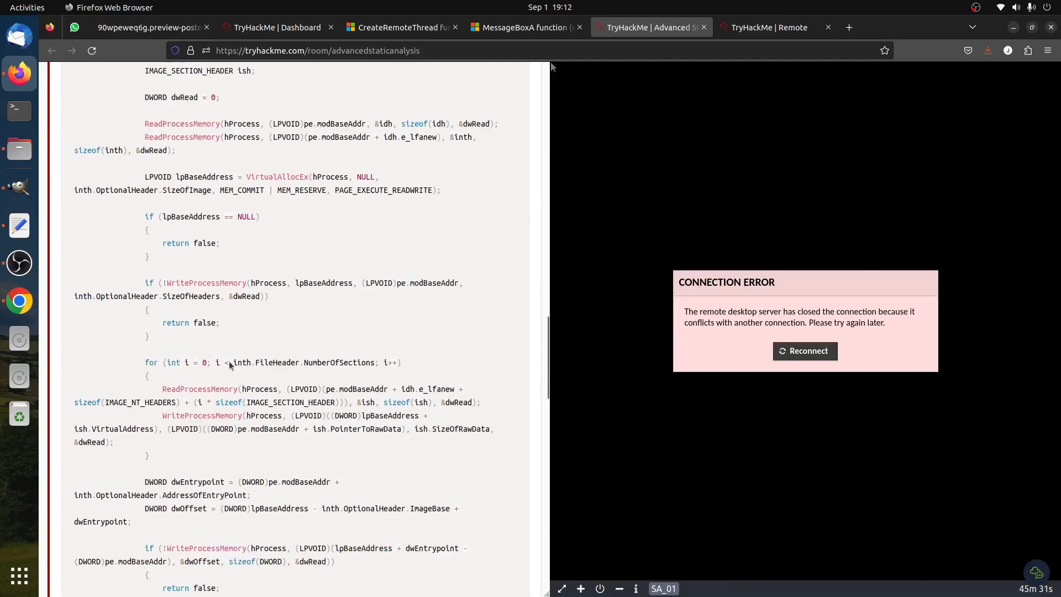
{"action": "scroll", "coordinate": [317, 431], "scroll_direction": "down", "scroll_amount": 15}
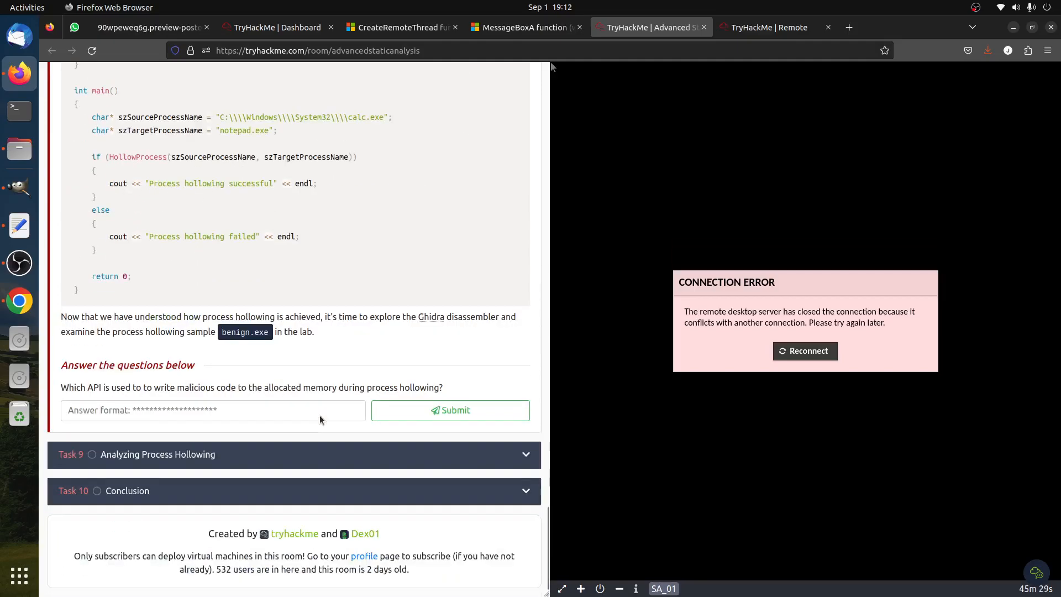
{"action": "left_click", "coordinate": [201, 409]}
{"action": "right_click", "coordinate": [201, 409]}
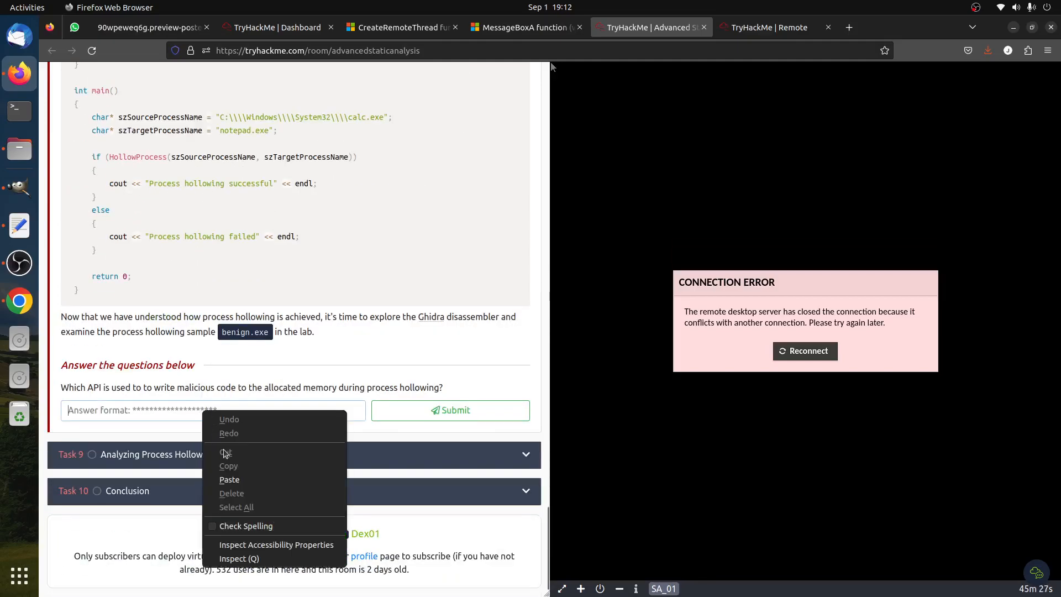
{"action": "left_click", "coordinate": [243, 480]}
{"action": "left_click", "coordinate": [399, 407]}
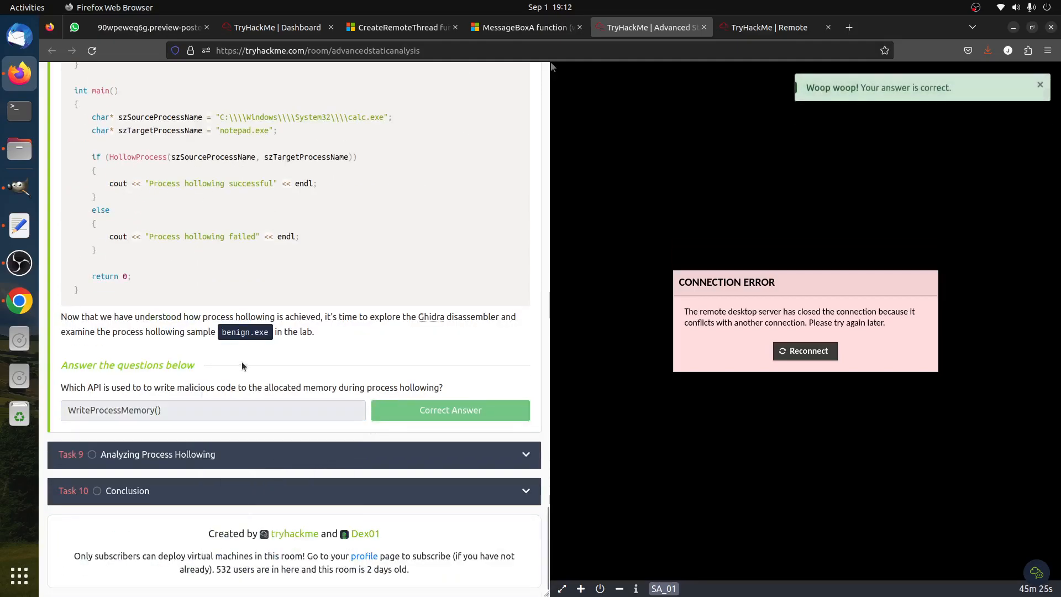
- Open Task 9, Analyzing Process Hollowing, and skim its objectives, sample loading instructions and the Hollow the Process and Allocate Memory sections
{"action": "left_click", "coordinate": [257, 453]}
{"action": "scroll", "coordinate": [253, 400], "scroll_direction": "up", "scroll_amount": 15}
{"action": "scroll", "coordinate": [249, 399], "scroll_direction": "up", "scroll_amount": 15}
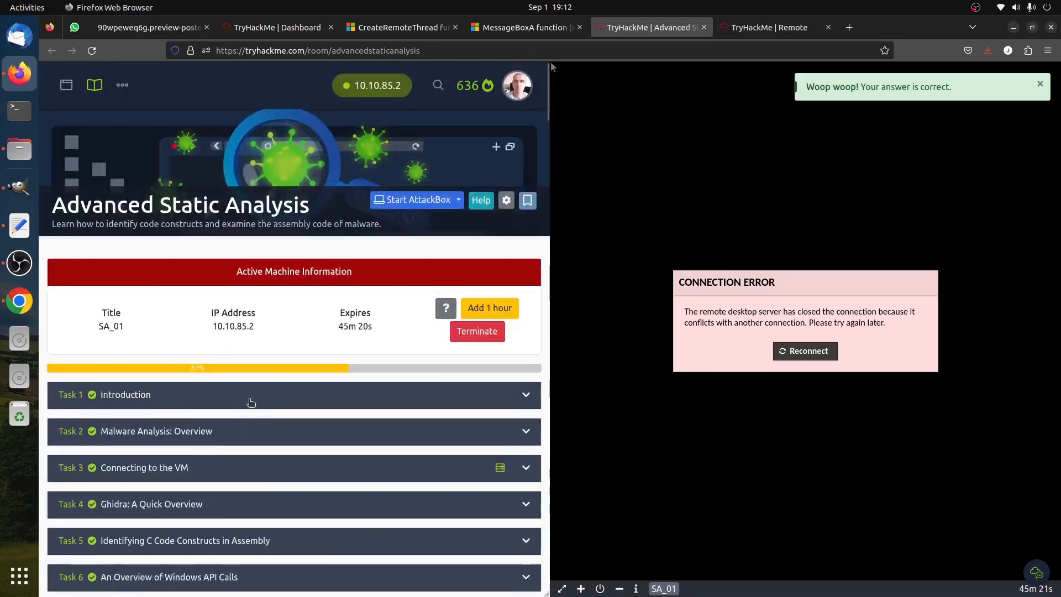
{"action": "scroll", "coordinate": [261, 413], "scroll_direction": "down", "scroll_amount": 10}
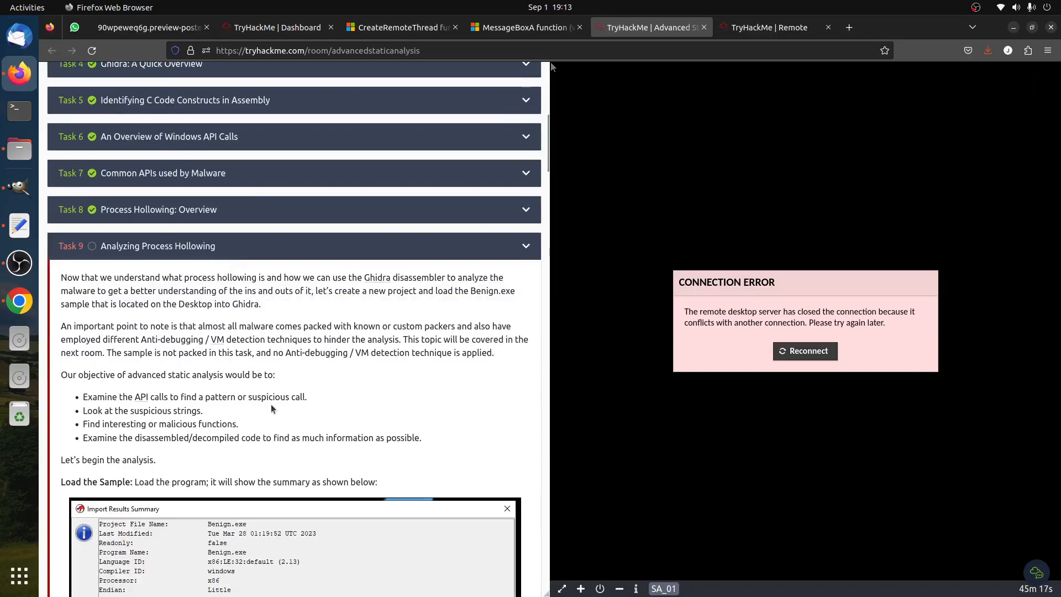
{"action": "scroll", "coordinate": [272, 409], "scroll_direction": "down", "scroll_amount": 5}
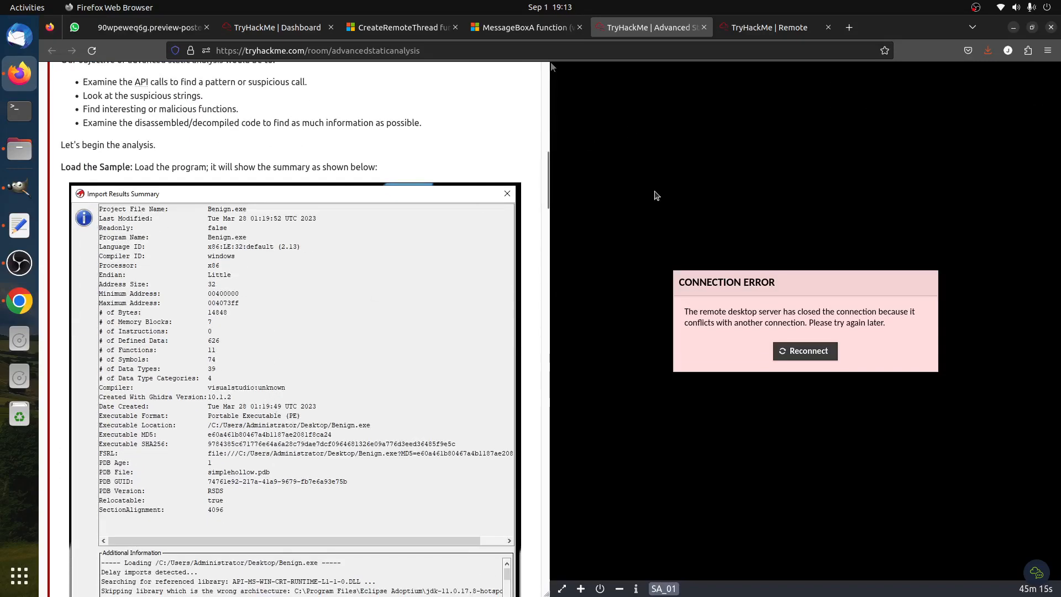
{"action": "scroll", "coordinate": [374, 295], "scroll_direction": "down", "scroll_amount": 20}
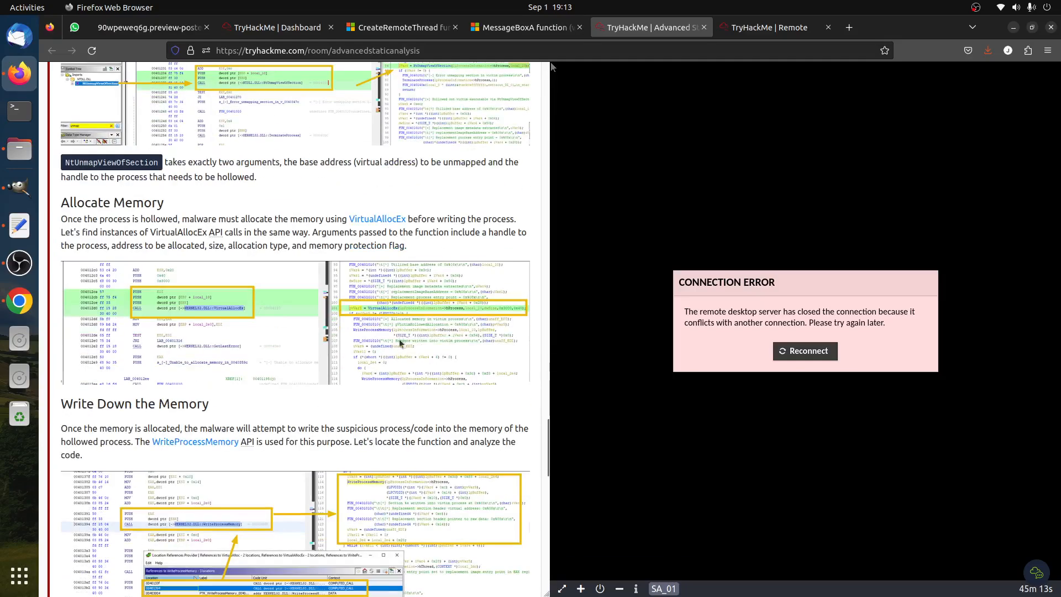
{"action": "scroll", "coordinate": [408, 347], "scroll_direction": "down", "scroll_amount": 3}
{"action": "scroll", "coordinate": [433, 351], "scroll_direction": "up", "scroll_amount": 5}
{"action": "left_click_drag", "start_coordinate": [106, 225], "coordinate": [168, 228]}
{"action": "scroll", "coordinate": [377, 352], "scroll_direction": "up", "scroll_amount": 8}
{"action": "scroll", "coordinate": [375, 344], "scroll_direction": "up", "scroll_amount": 10}
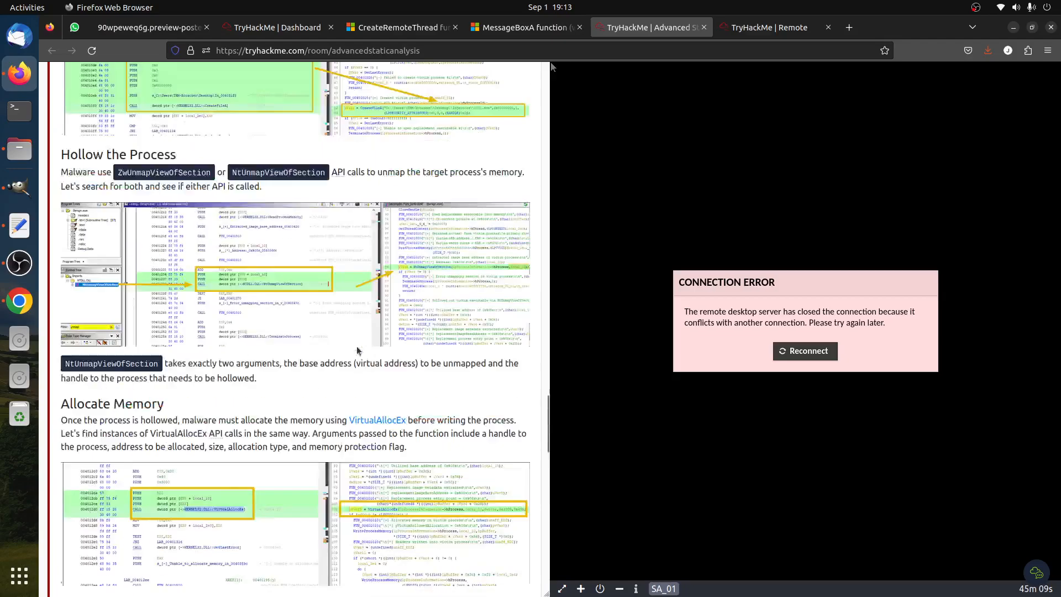
- Switch to the remote machine's Ghidra, import Benign.exe from the Desktop as a Portable Executable and accept analyzing it
{"action": "left_click", "coordinate": [768, 28]}
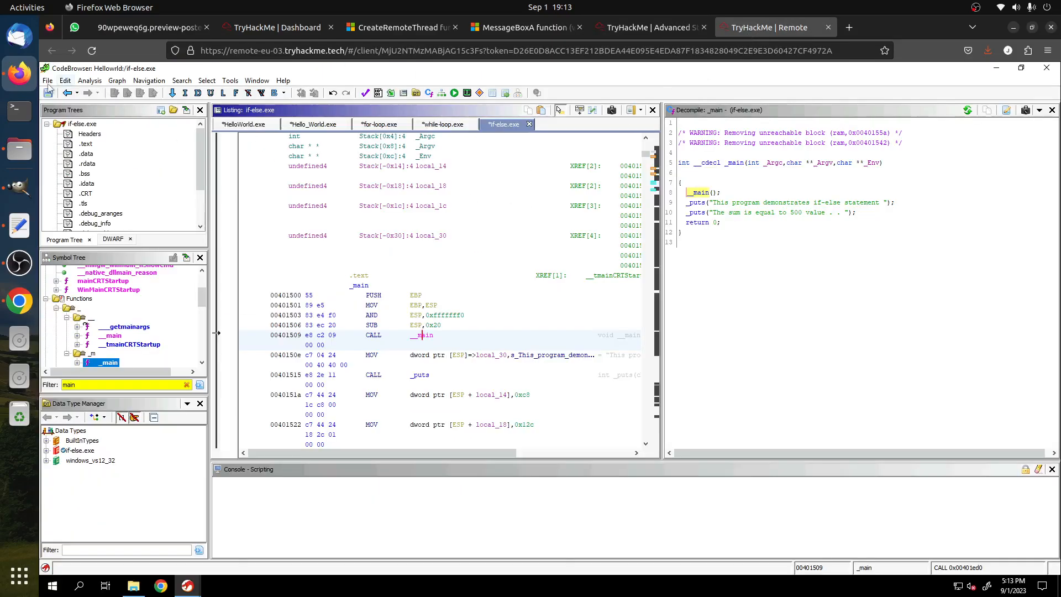
{"action": "left_click", "coordinate": [48, 80]}
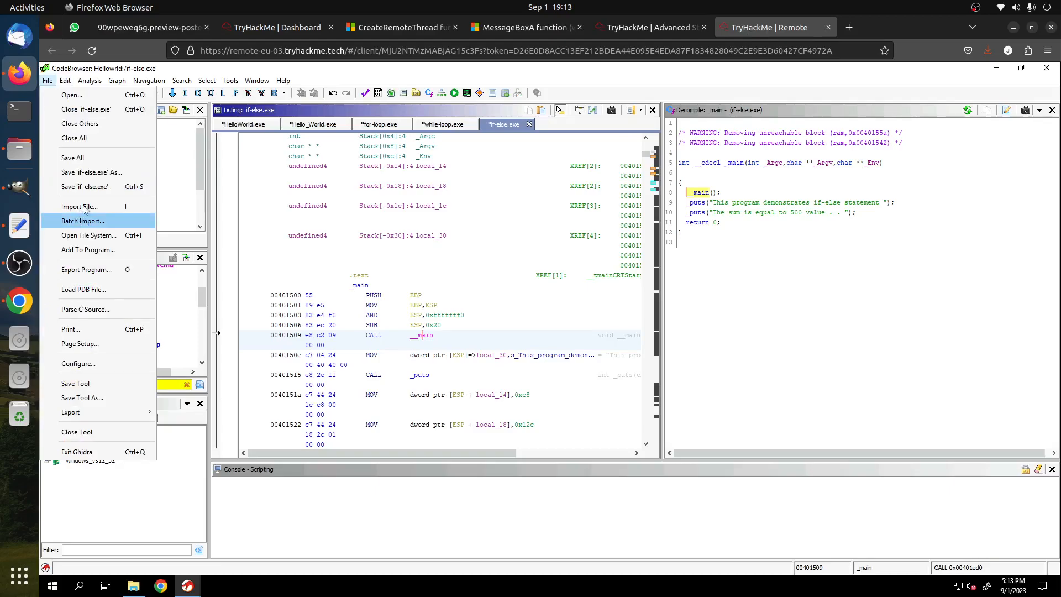
{"action": "left_click", "coordinate": [84, 208]}
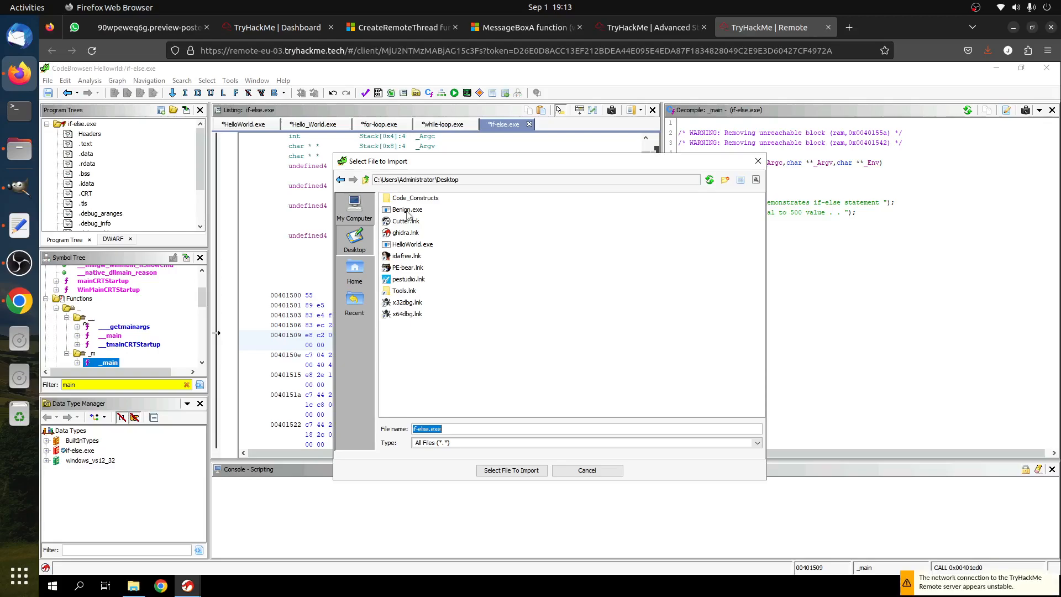
{"action": "left_click", "coordinate": [407, 210]}
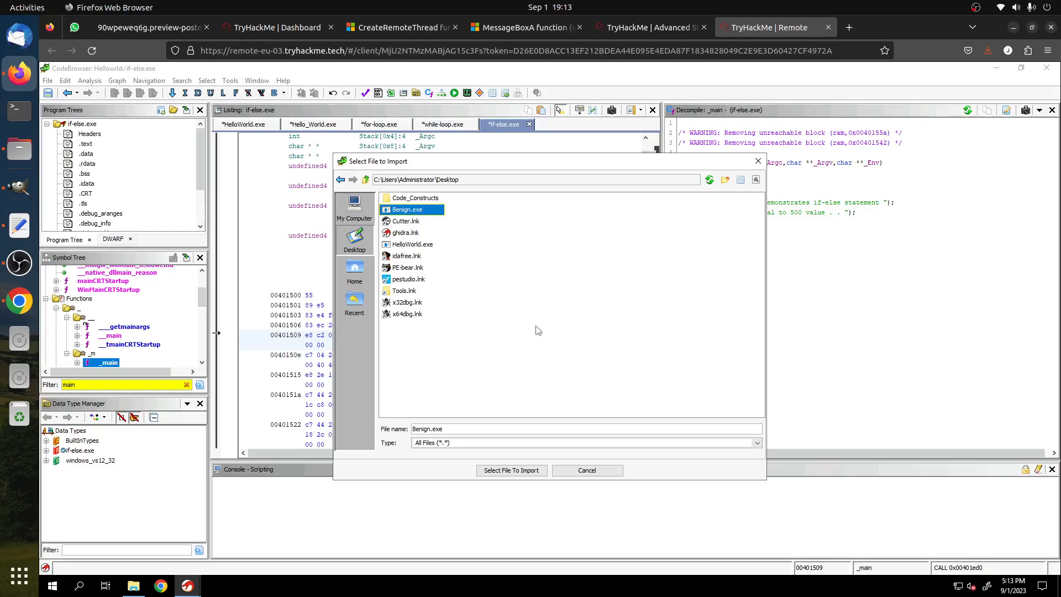
{"action": "left_click", "coordinate": [520, 471]}
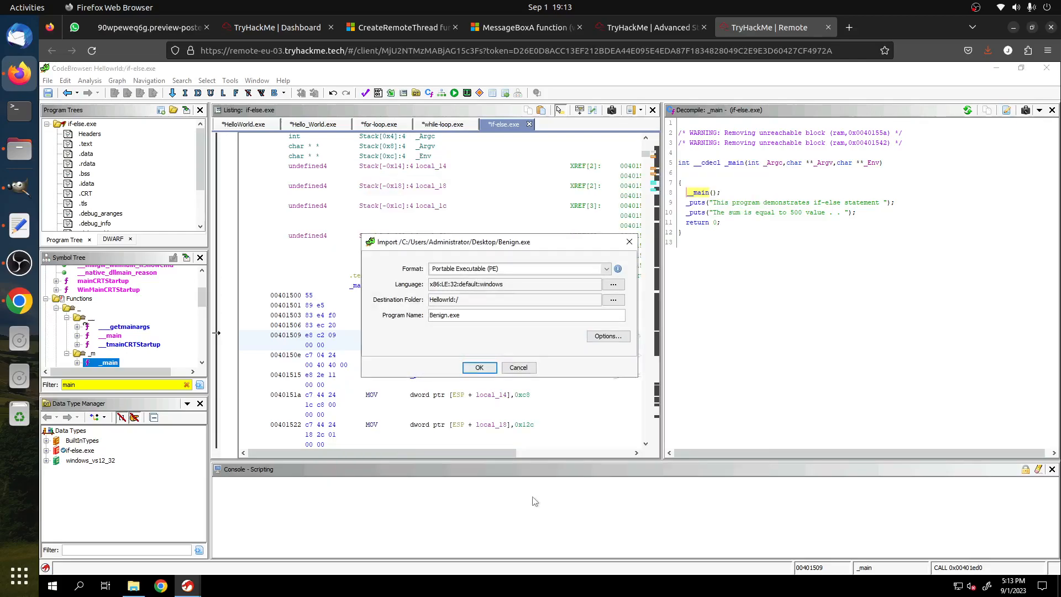
{"action": "left_click", "coordinate": [479, 368]}
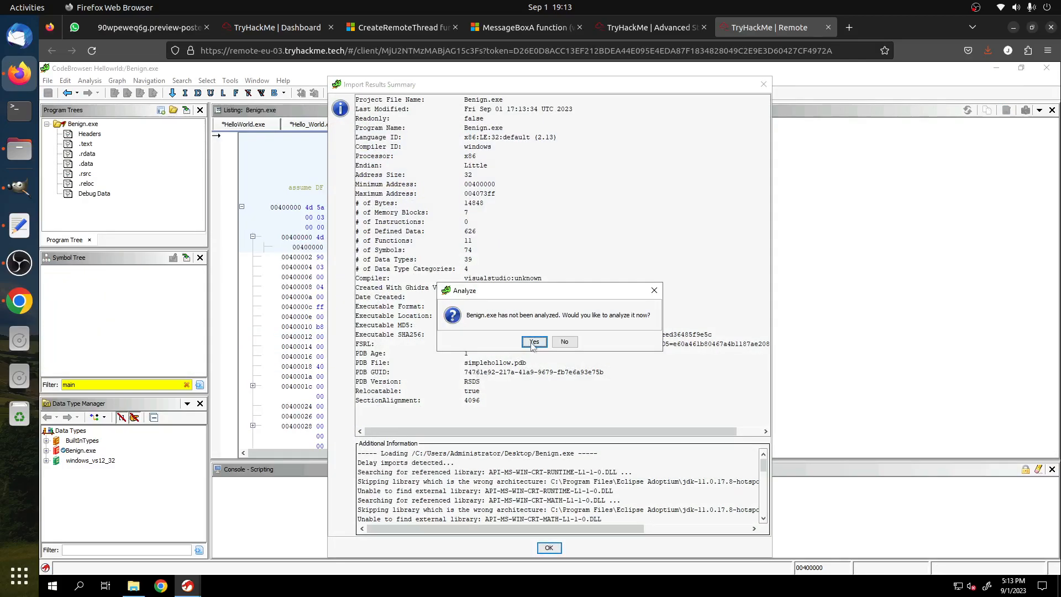
{"action": "left_click", "coordinate": [531, 342]}
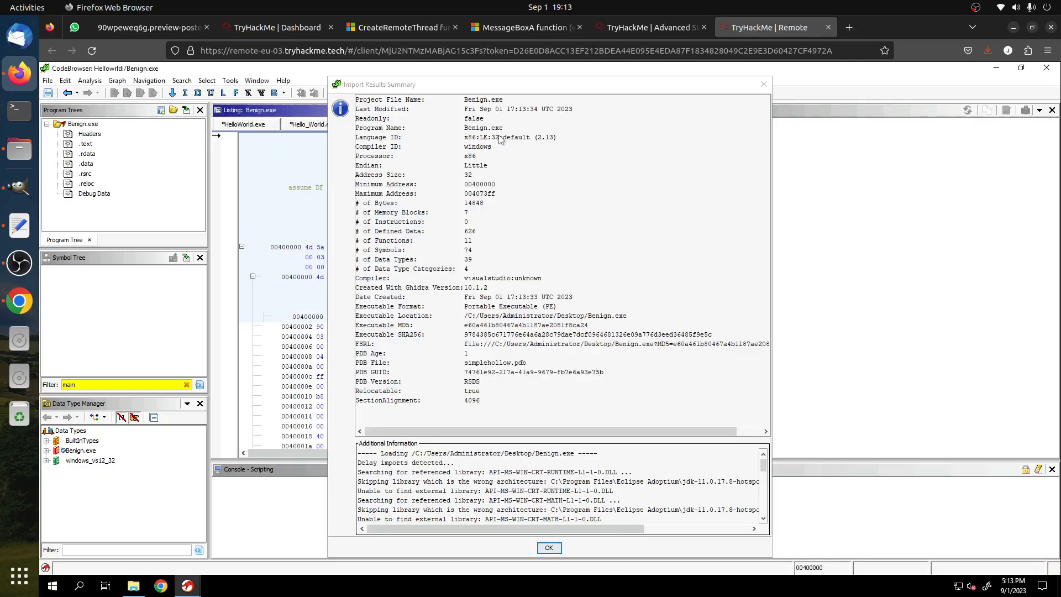
- Copy the Executable MD5 hash of Benign.exe from the import results summary
{"action": "left_click", "coordinate": [473, 324]}
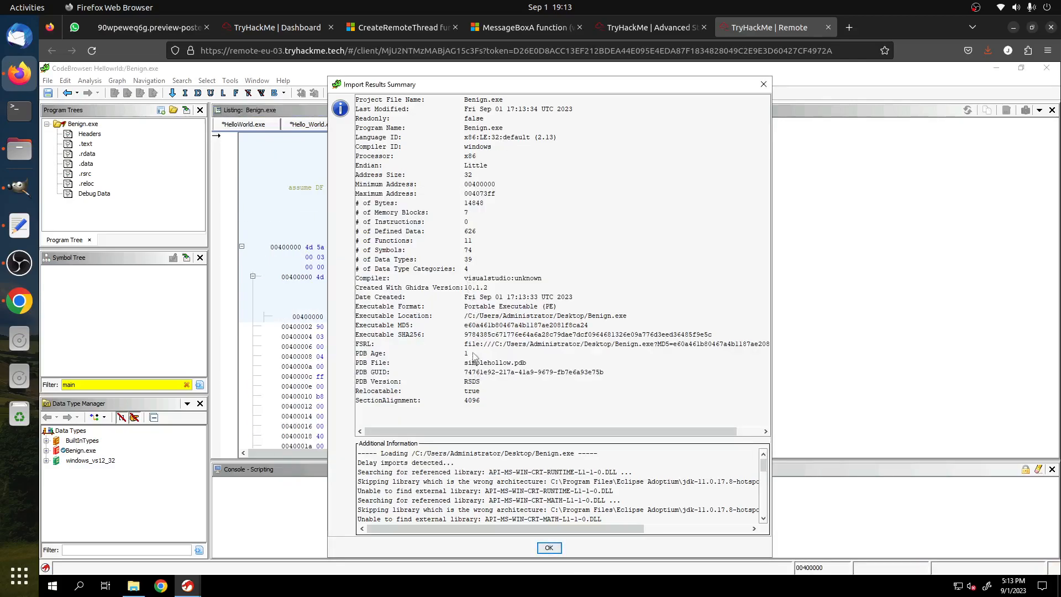
{"action": "left_click_drag", "start_coordinate": [465, 327], "coordinate": [582, 328]}
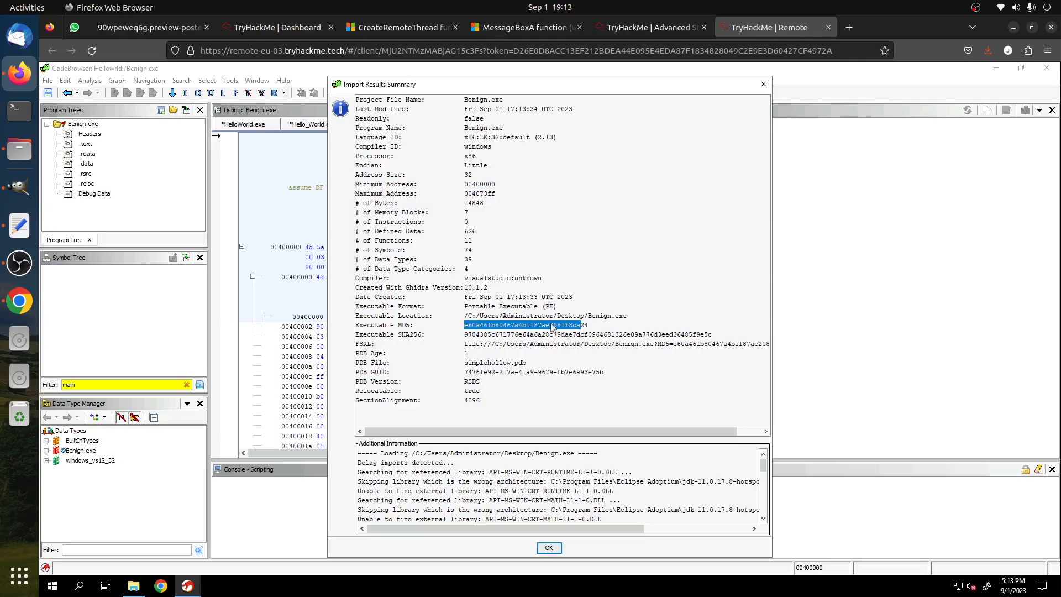
{"action": "double_click", "coordinate": [554, 327]}
{"action": "right_click", "coordinate": [555, 327]}
{"action": "left_click", "coordinate": [581, 335]}
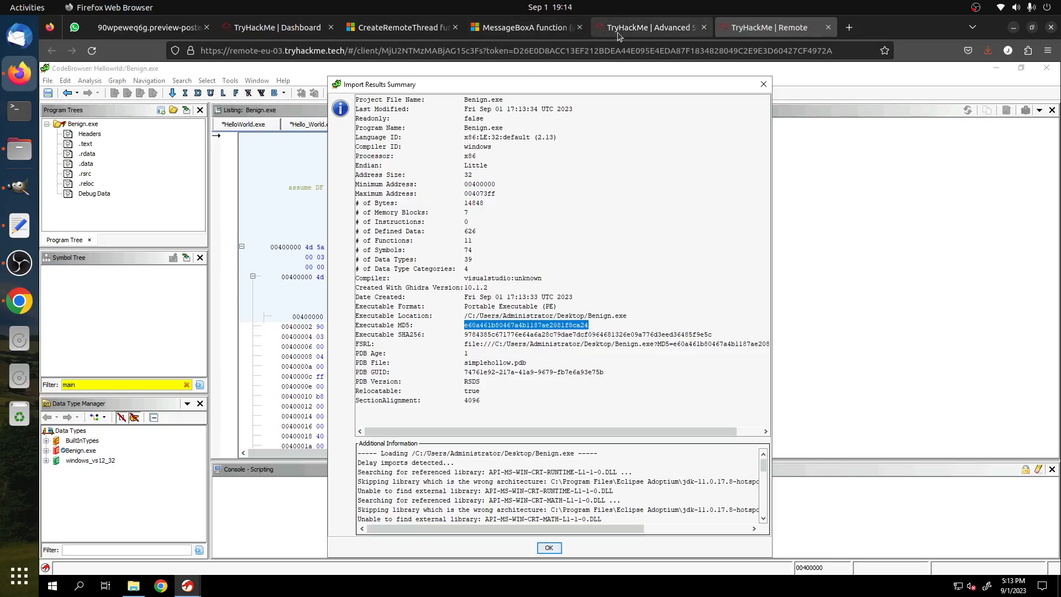
- Return to the Advanced Static Analysis room and paste the copied text into Task 9's benign.exe MD5 hash answer
{"action": "left_click", "coordinate": [646, 27]}
{"action": "scroll", "coordinate": [291, 306], "scroll_direction": "down", "scroll_amount": 20}
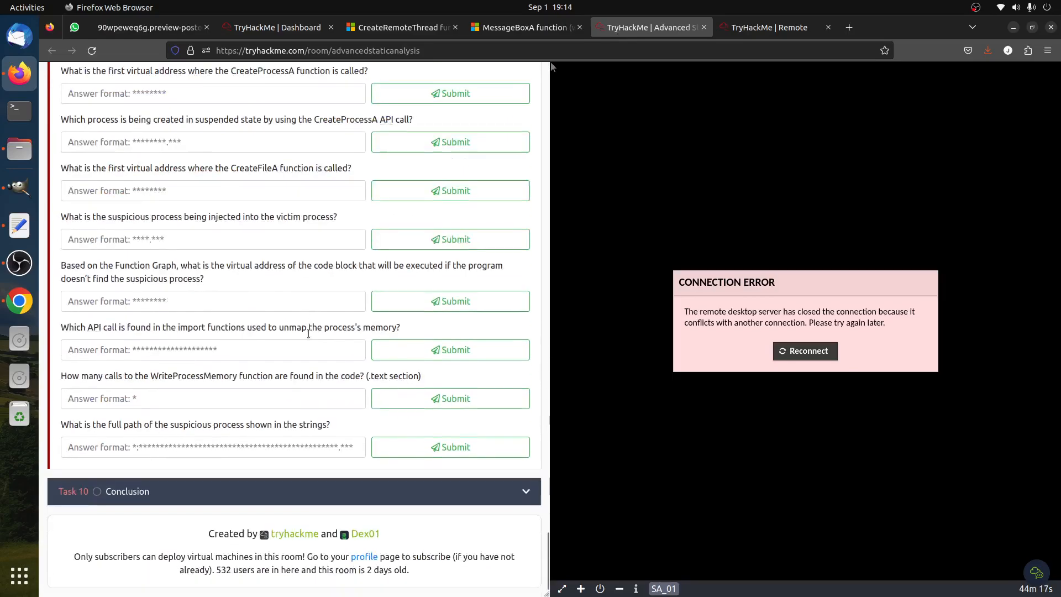
{"action": "scroll", "coordinate": [184, 291], "scroll_direction": "up", "scroll_amount": 1}
{"action": "scroll", "coordinate": [277, 324], "scroll_direction": "up", "scroll_amount": 5}
{"action": "left_click", "coordinate": [214, 311]}
{"action": "right_click", "coordinate": [214, 310]}
{"action": "left_click", "coordinate": [216, 371]}
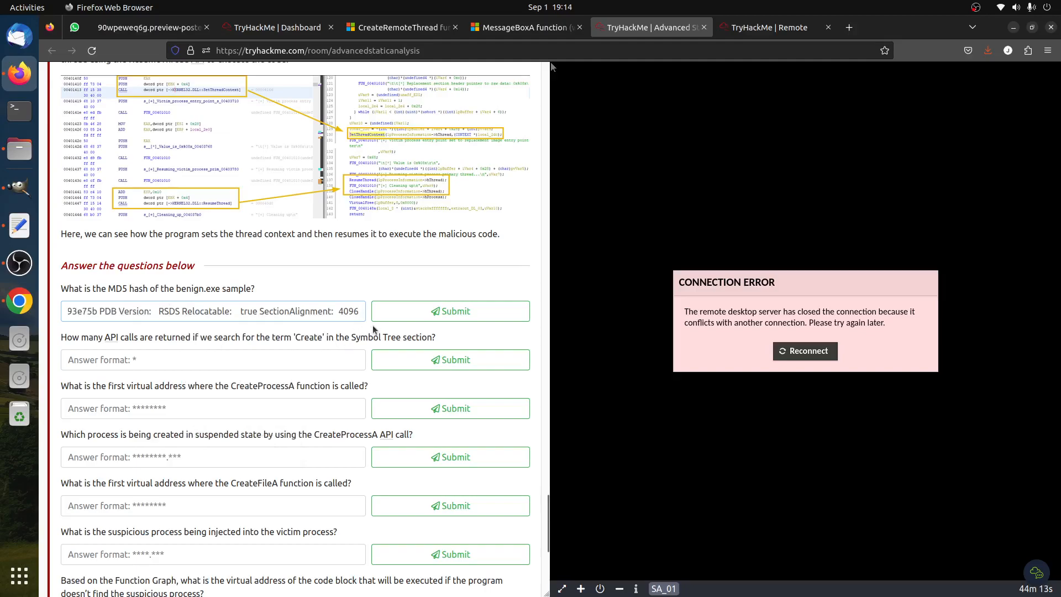
- Try to trim the pasted import summary in the benign.exe MD5 hash answer down to the hash value
{"action": "left_click_drag", "start_coordinate": [318, 313], "coordinate": [26, 305]}
{"action": "left_click", "coordinate": [157, 313]}
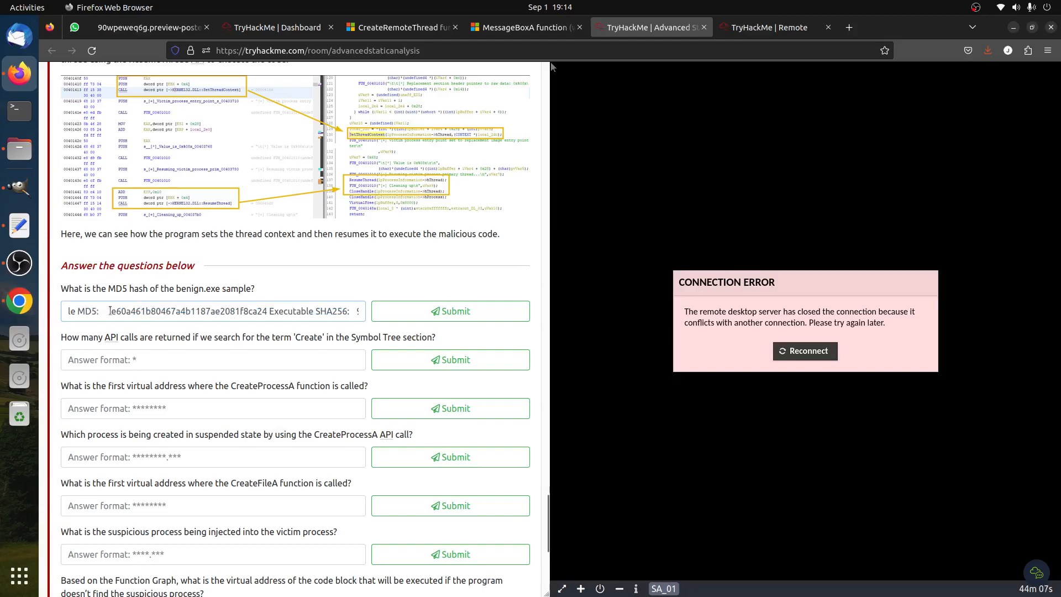
{"action": "left_click_drag", "start_coordinate": [111, 311], "coordinate": [21, 302]}
{"action": "key", "text": "BackSpace"}
{"action": "key", "text": "ctrl+z"}
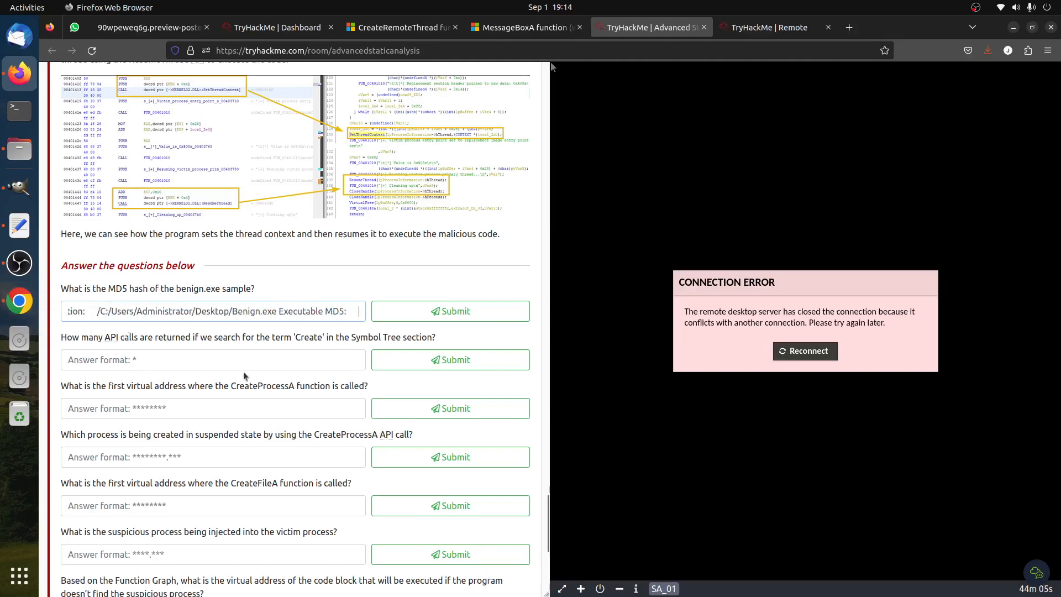
{"action": "left_click_drag", "start_coordinate": [345, 313], "coordinate": [23, 303]}
{"action": "key", "text": "BackSpace"}
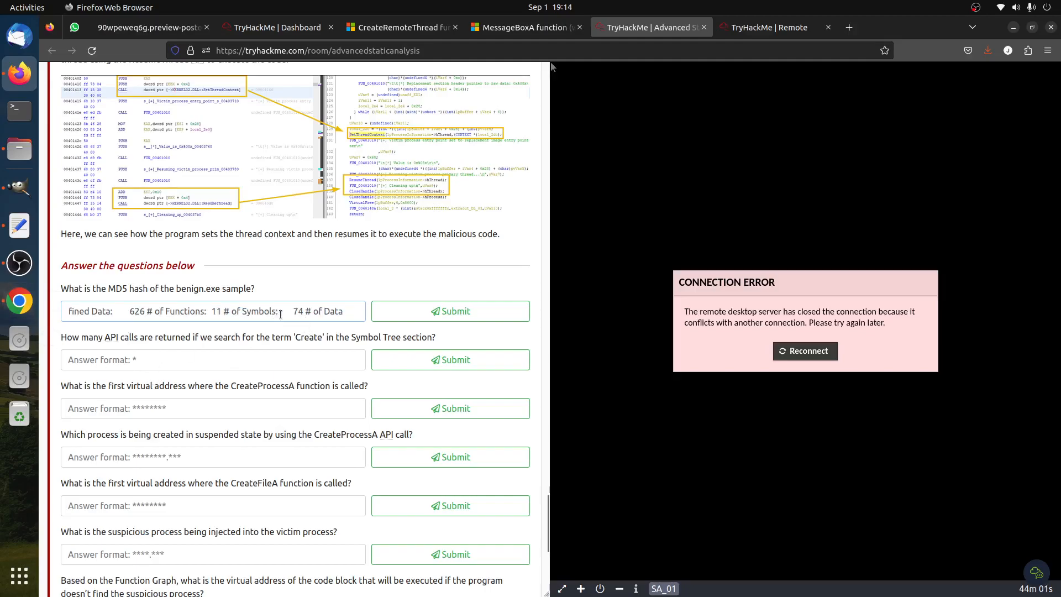
{"action": "left_click_drag", "start_coordinate": [282, 311], "coordinate": [160, 379]}
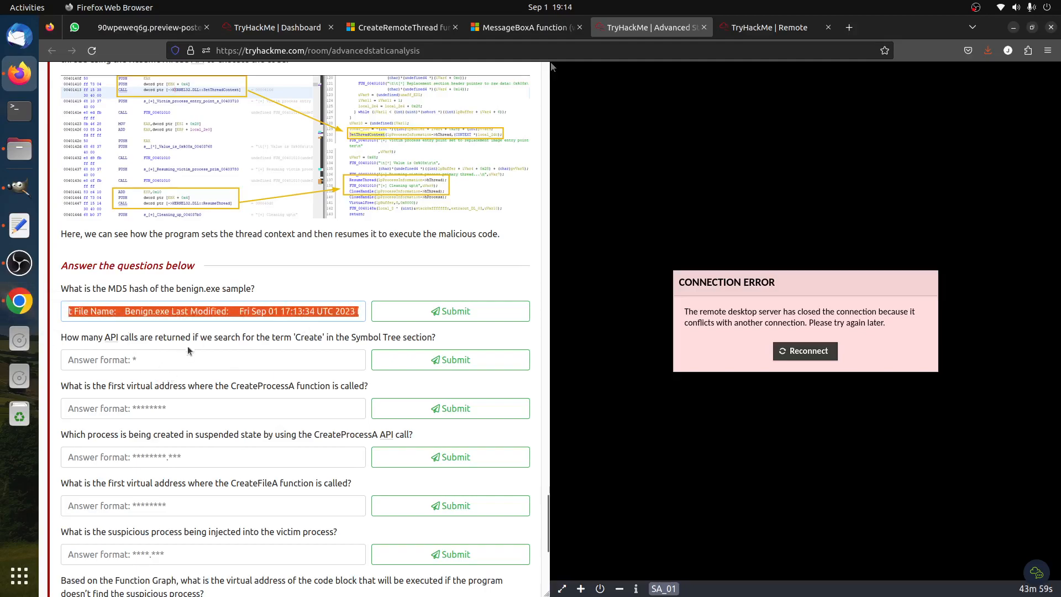
- Replace the MD5 answer with Benign.exe's hash from the import results summary, e60a461b80467a4b1187ae2081f8ca24, and submit it
{"action": "left_click", "coordinate": [751, 28]}
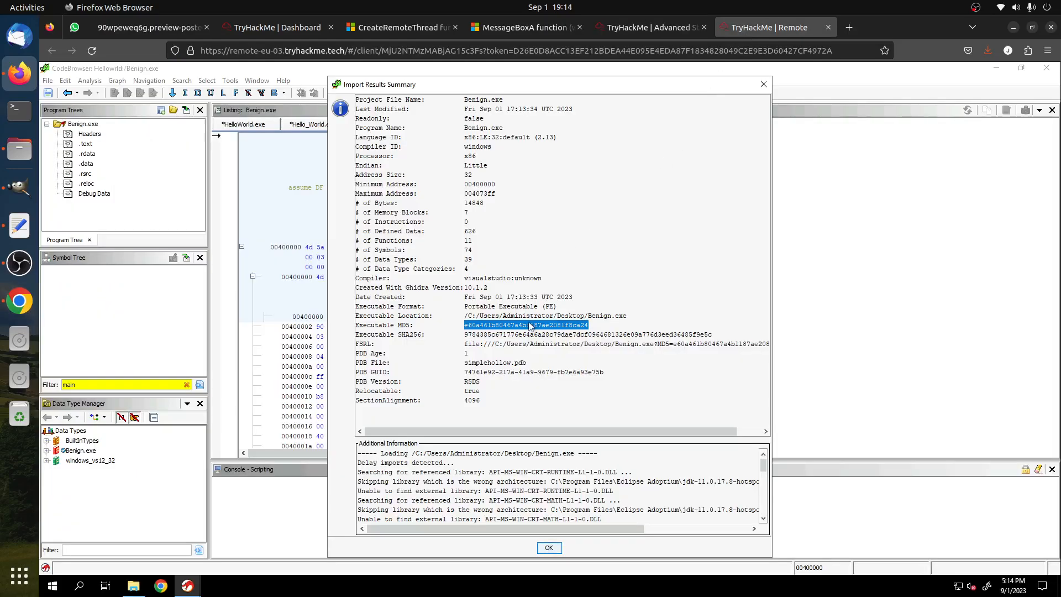
{"action": "left_click", "coordinate": [649, 28]}
{"action": "left_click", "coordinate": [187, 311]}
{"action": "key", "text": "ctrl+a"}
{"action": "type", "text": "e60a461b80467a4b1187ae2081f8ca24"}
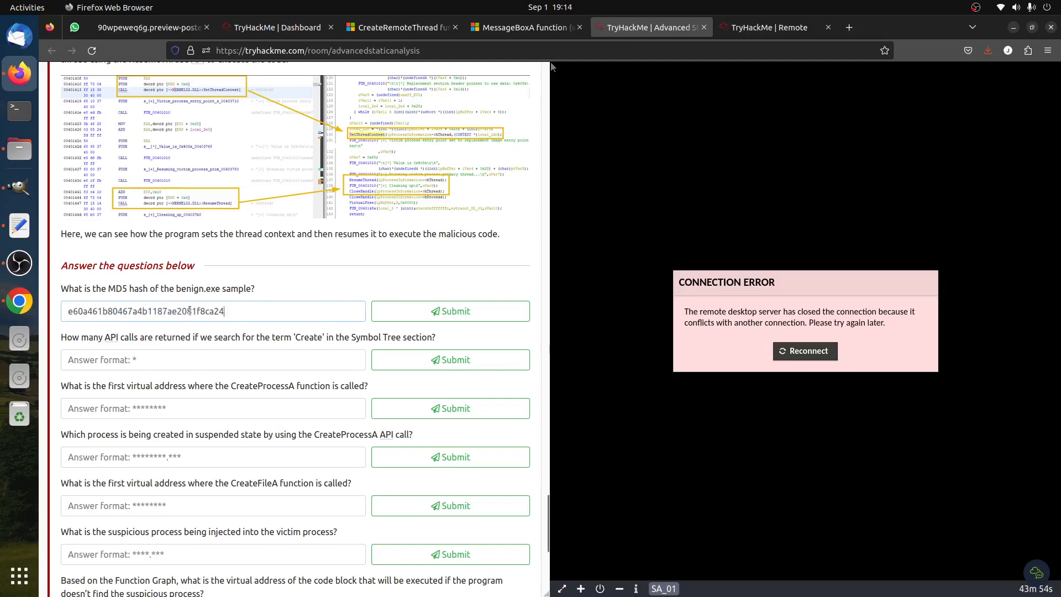
{"action": "key", "text": "Return"}
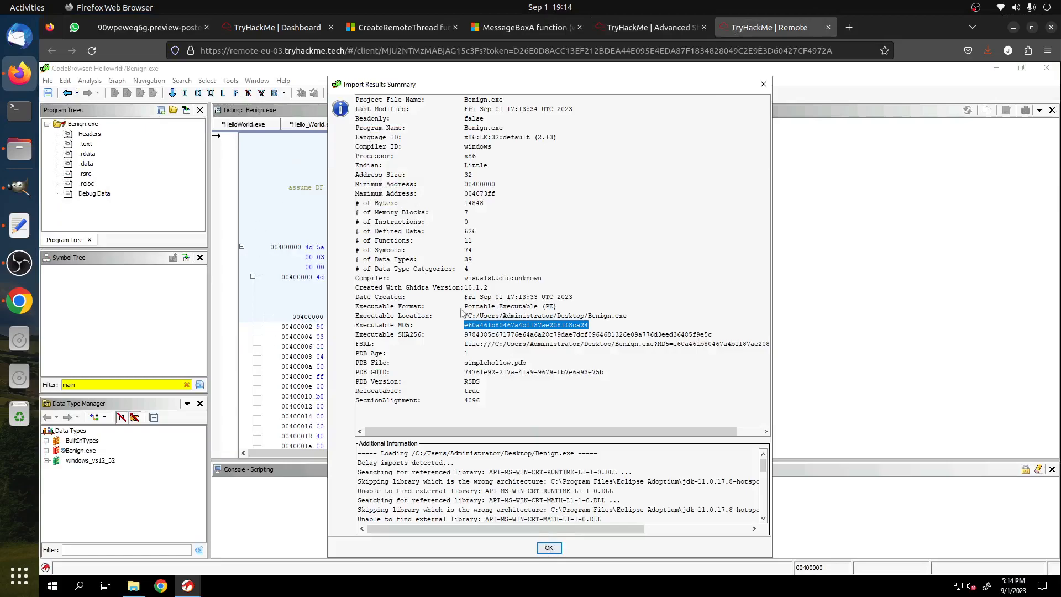
- In the remote Ghidra, dismiss the import results summary, clear the Symbol Tree filter and collapse its Imports, Exports, Functions and Labels folders
{"action": "left_click", "coordinate": [548, 548]}
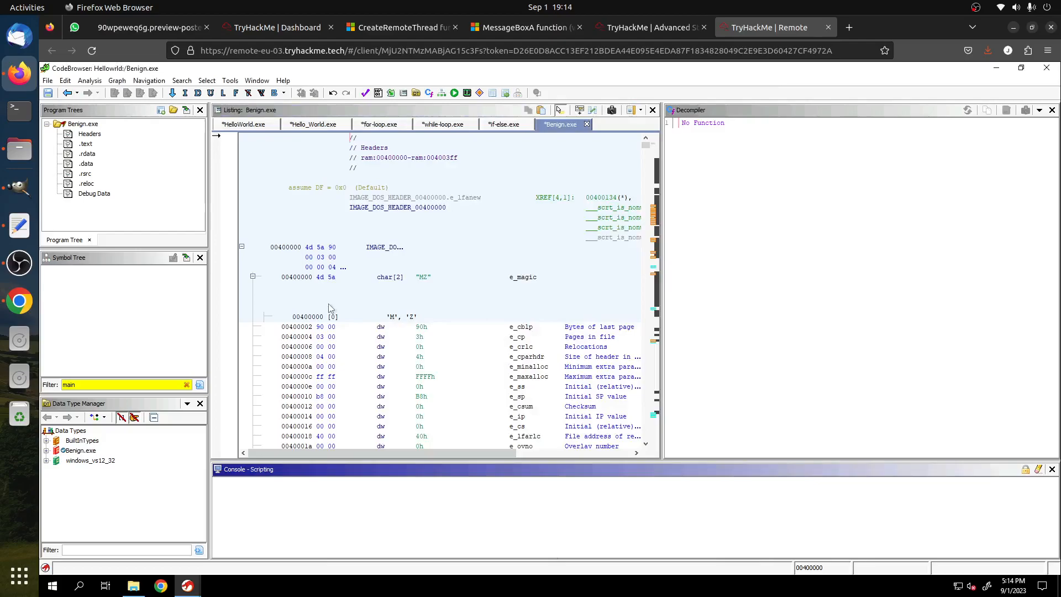
{"action": "left_click", "coordinate": [187, 385]}
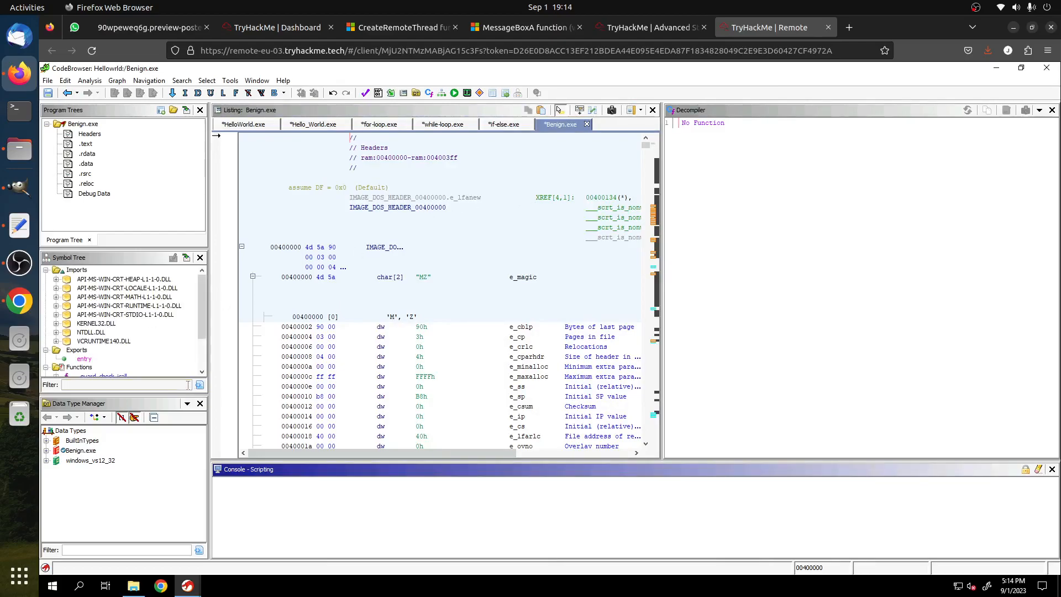
{"action": "left_click", "coordinate": [46, 269]}
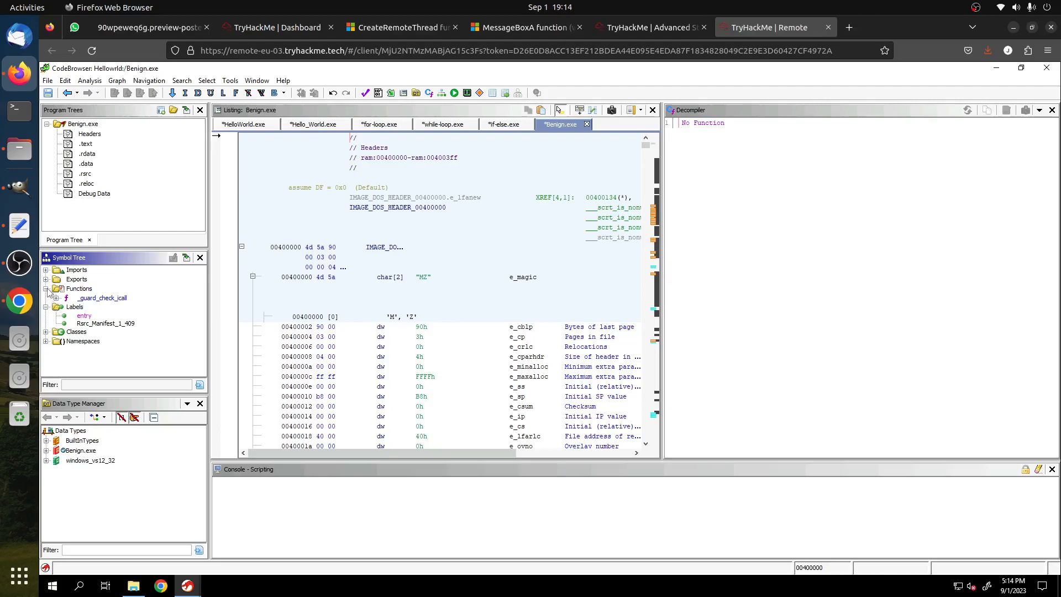
{"action": "left_click", "coordinate": [46, 279]}
{"action": "left_click", "coordinate": [46, 289]}
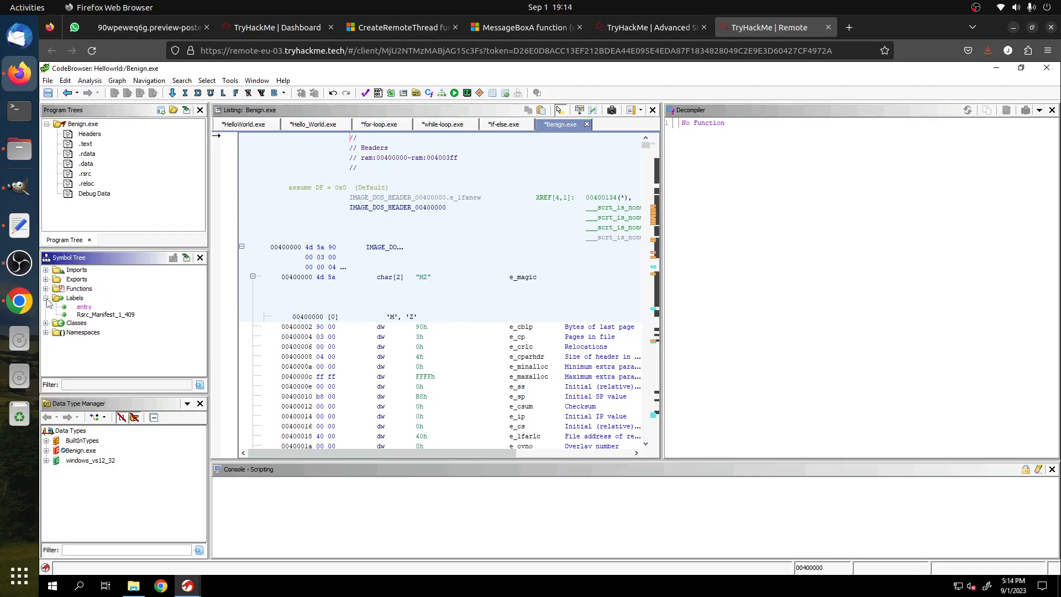
{"action": "left_click", "coordinate": [46, 298]}
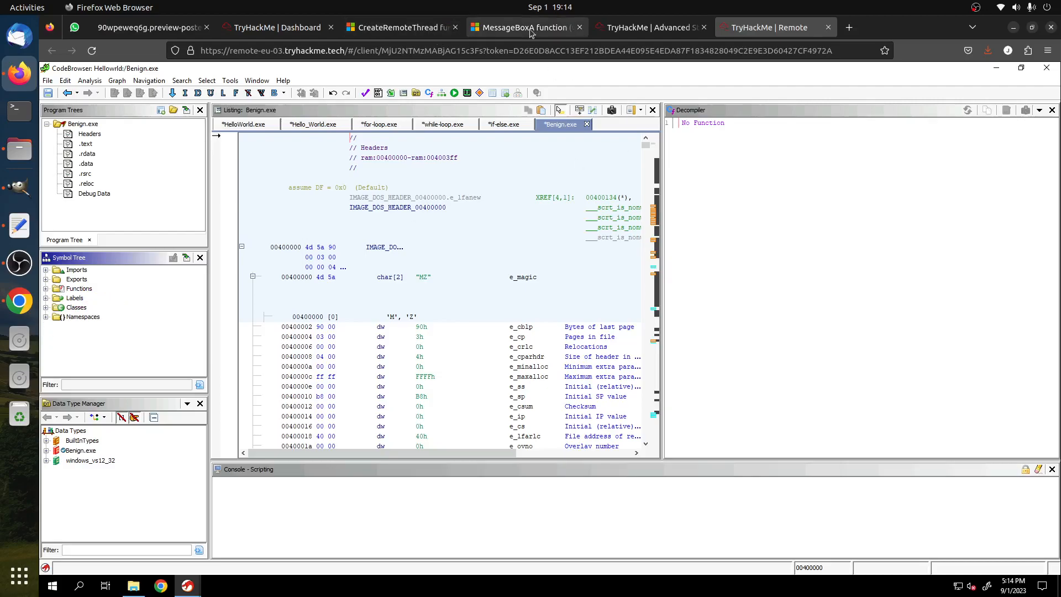
- Consult the room's CreateProcess instructions, and filter Ghidra's Symbol Tree for "create"
{"action": "left_click", "coordinate": [612, 28]}
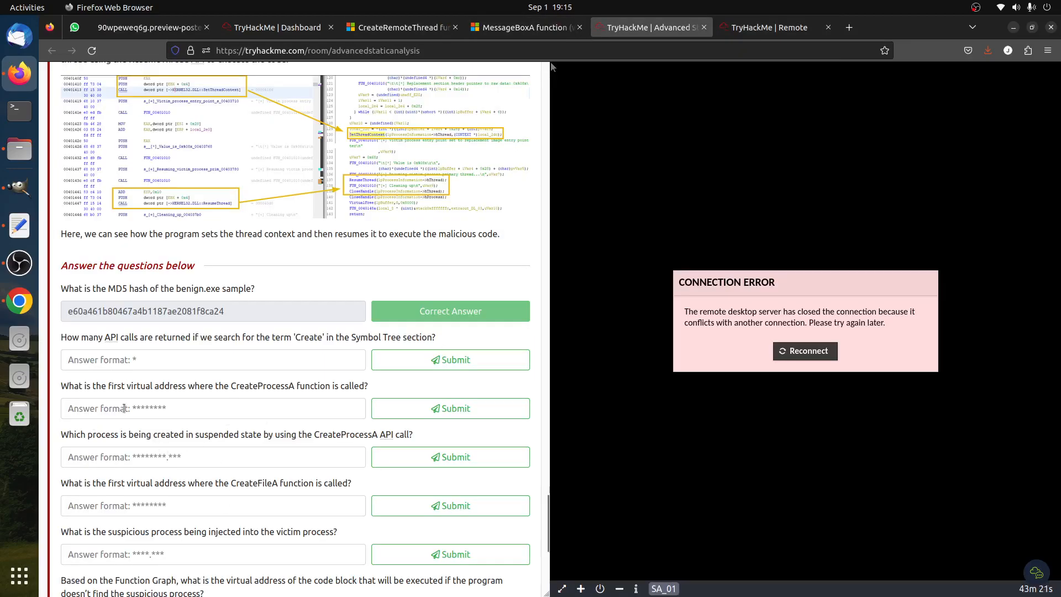
{"action": "scroll", "coordinate": [124, 408], "scroll_direction": "up", "scroll_amount": 20}
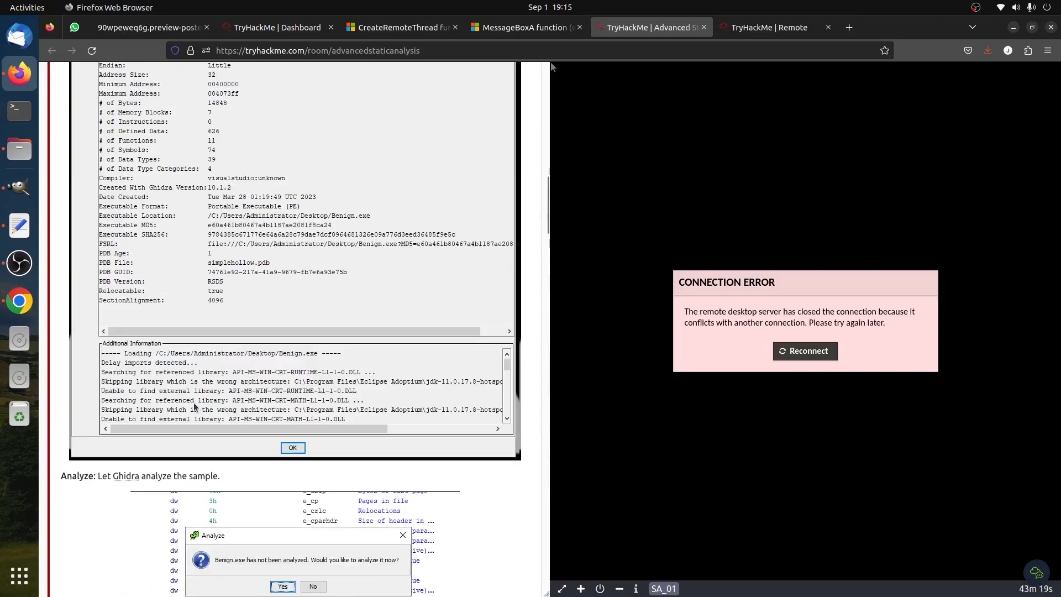
{"action": "scroll", "coordinate": [199, 398], "scroll_direction": "down", "scroll_amount": 10}
{"action": "scroll", "coordinate": [232, 403], "scroll_direction": "down", "scroll_amount": 4}
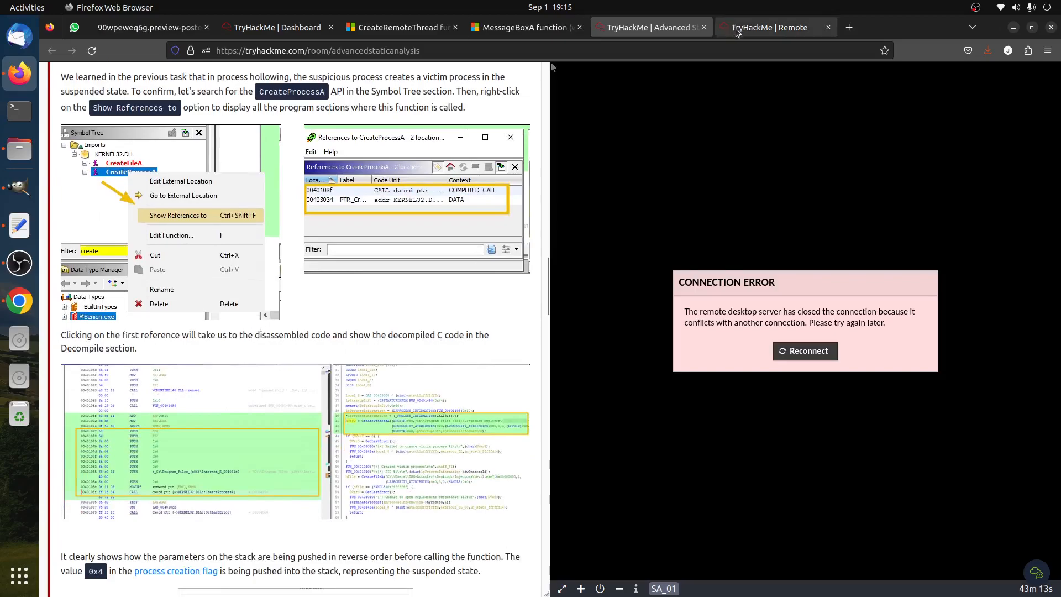
{"action": "scroll", "coordinate": [281, 245], "scroll_direction": "up", "scroll_amount": 2}
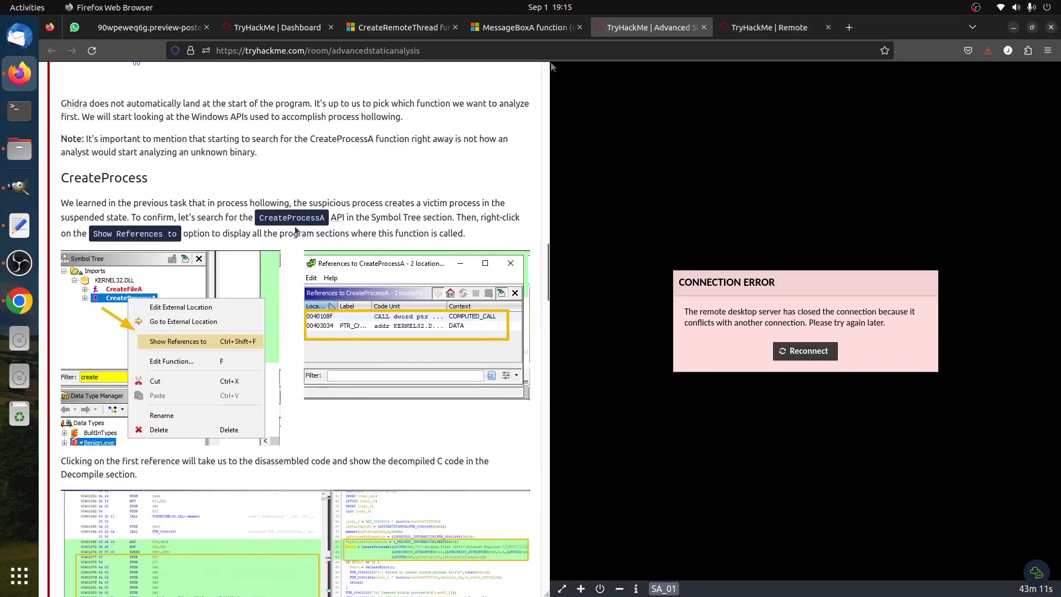
{"action": "left_click", "coordinate": [769, 28]}
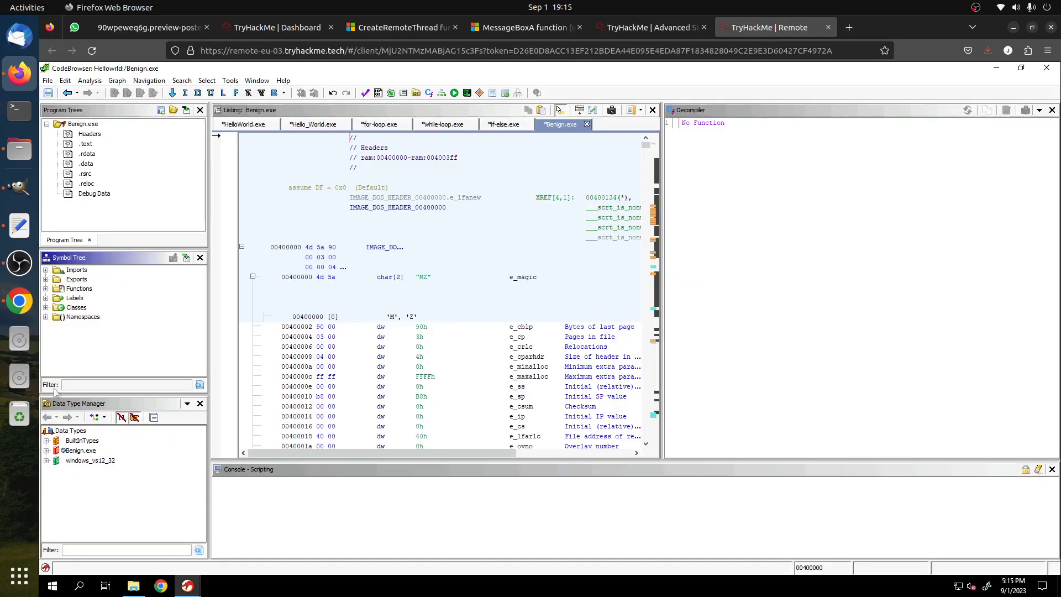
{"action": "left_click", "coordinate": [46, 289]}
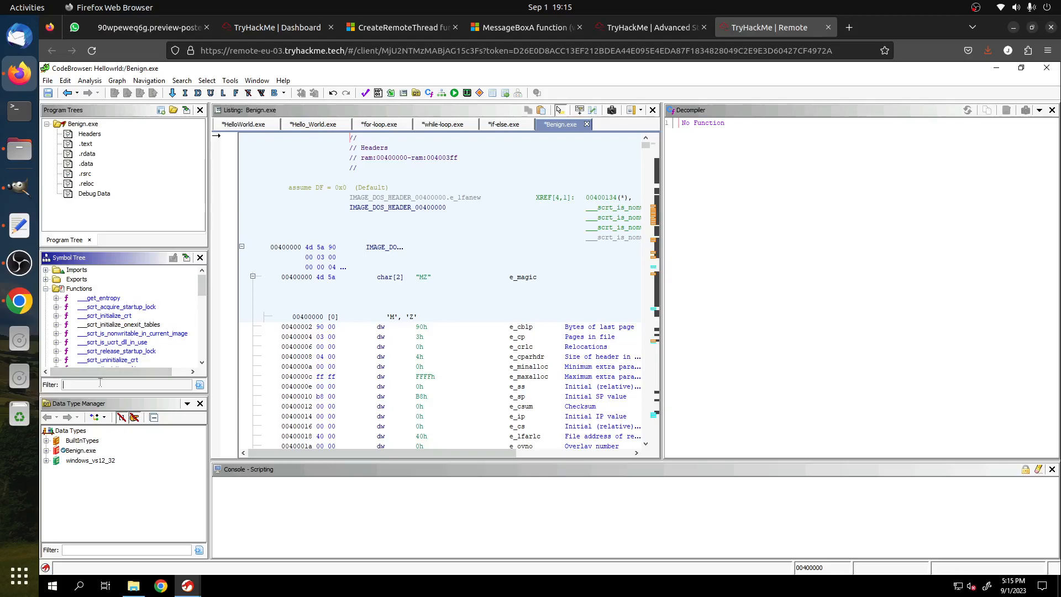
{"action": "type", "text": "create"}
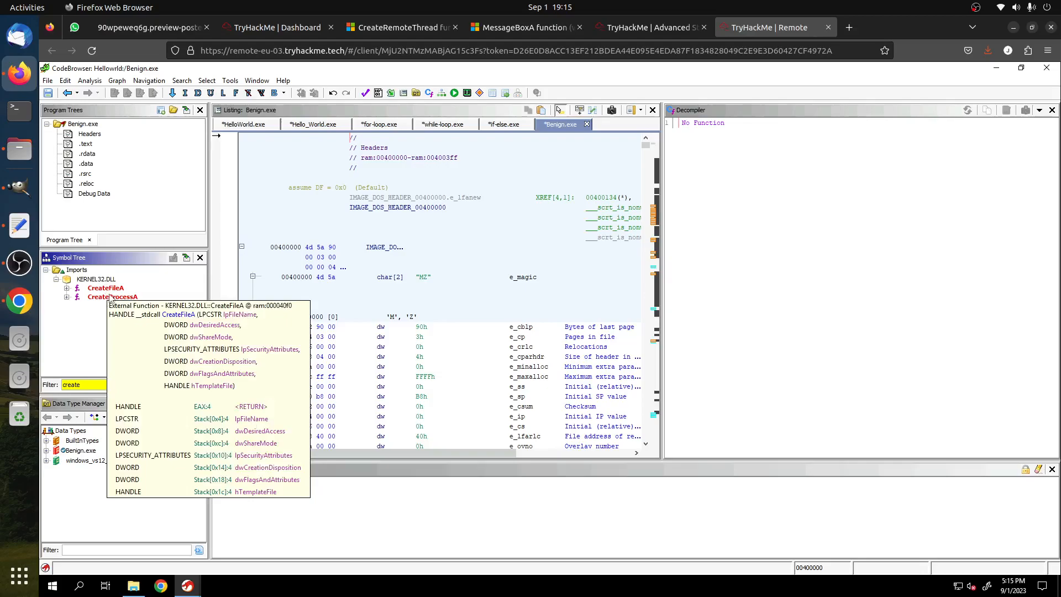
- Read Task 9 in the room from the CreateProcess section through Resume thread and on to the questions
{"action": "left_click", "coordinate": [648, 27]}
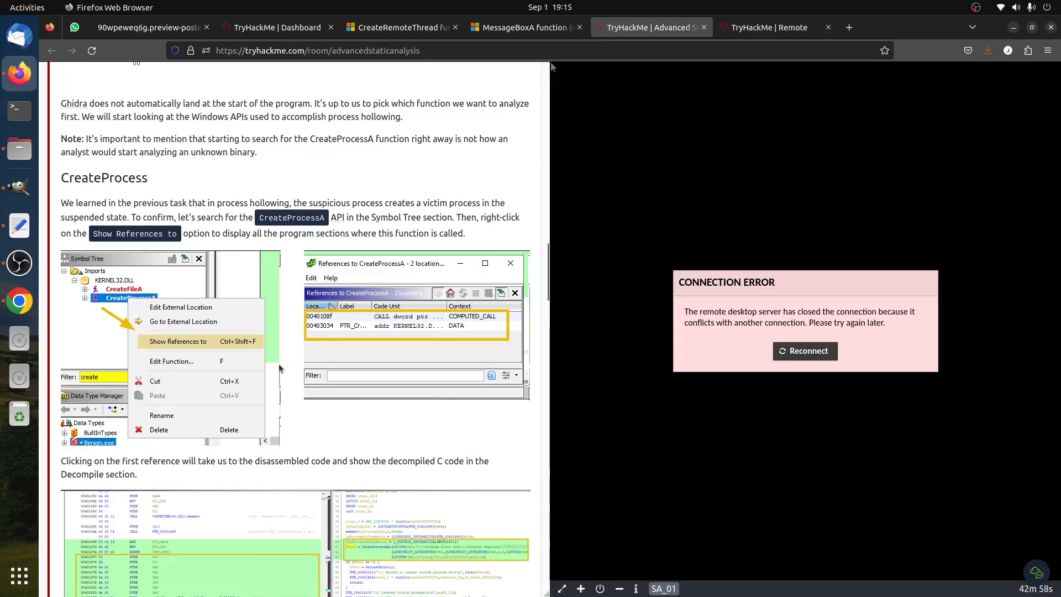
{"action": "scroll", "coordinate": [280, 368], "scroll_direction": "down", "scroll_amount": 5}
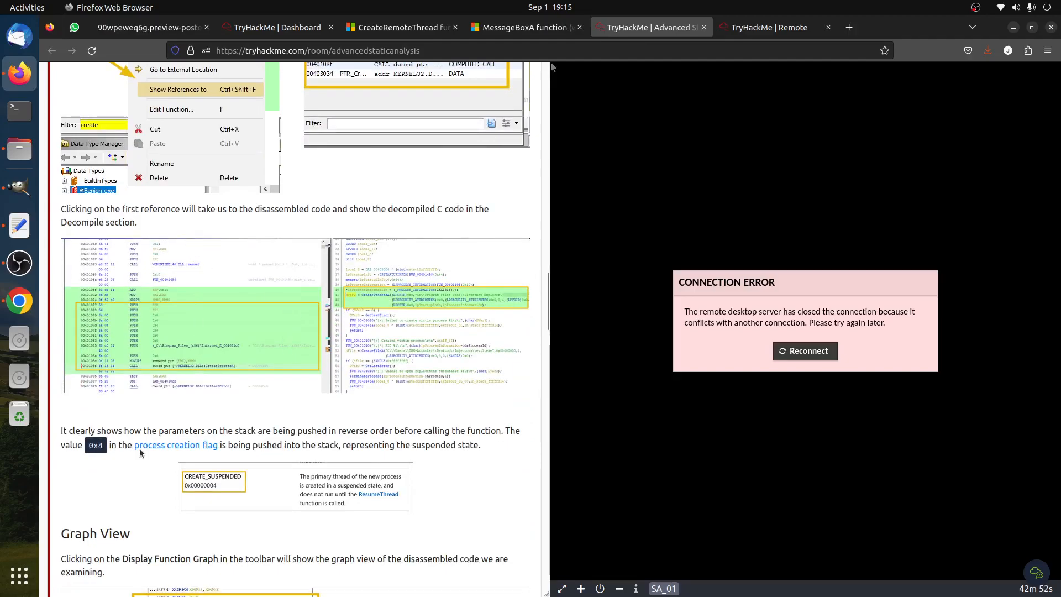
{"action": "scroll", "coordinate": [243, 495], "scroll_direction": "down", "scroll_amount": 5}
{"action": "scroll", "coordinate": [241, 448], "scroll_direction": "down", "scroll_amount": 6}
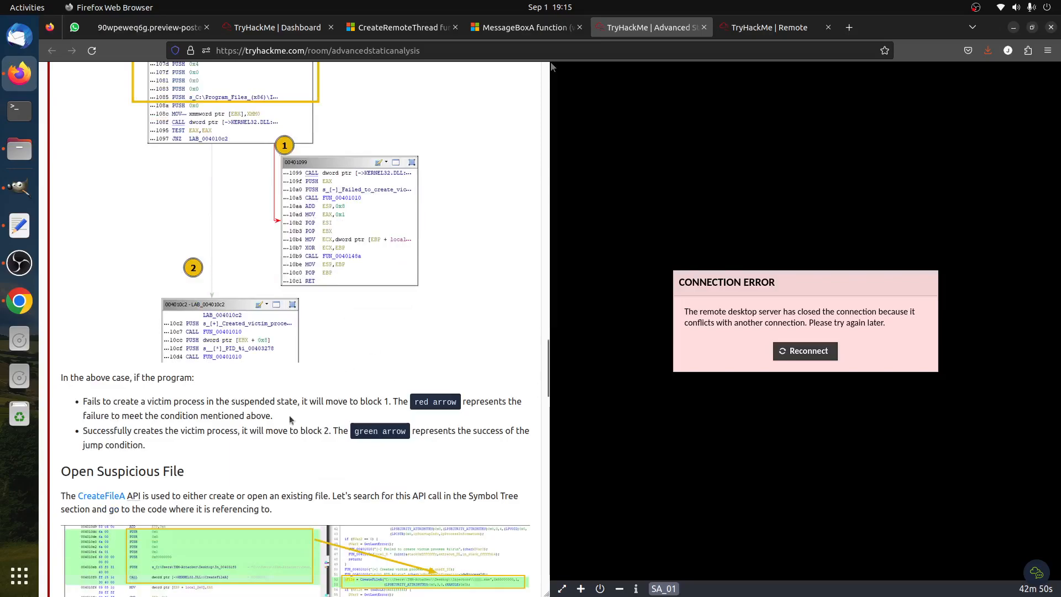
{"action": "scroll", "coordinate": [296, 423], "scroll_direction": "down", "scroll_amount": 4}
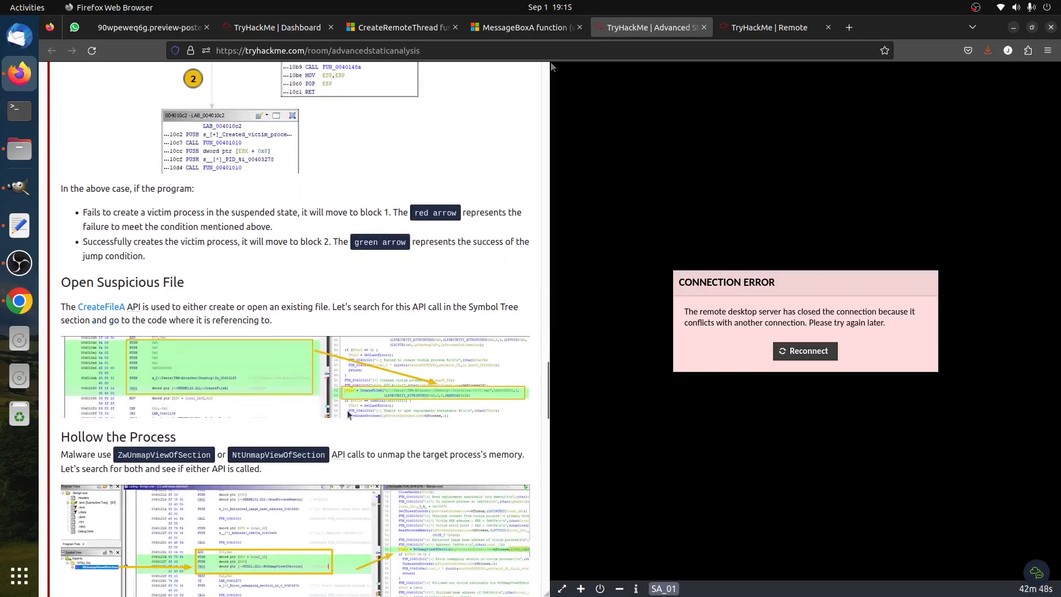
{"action": "scroll", "coordinate": [351, 413], "scroll_direction": "down", "scroll_amount": 5}
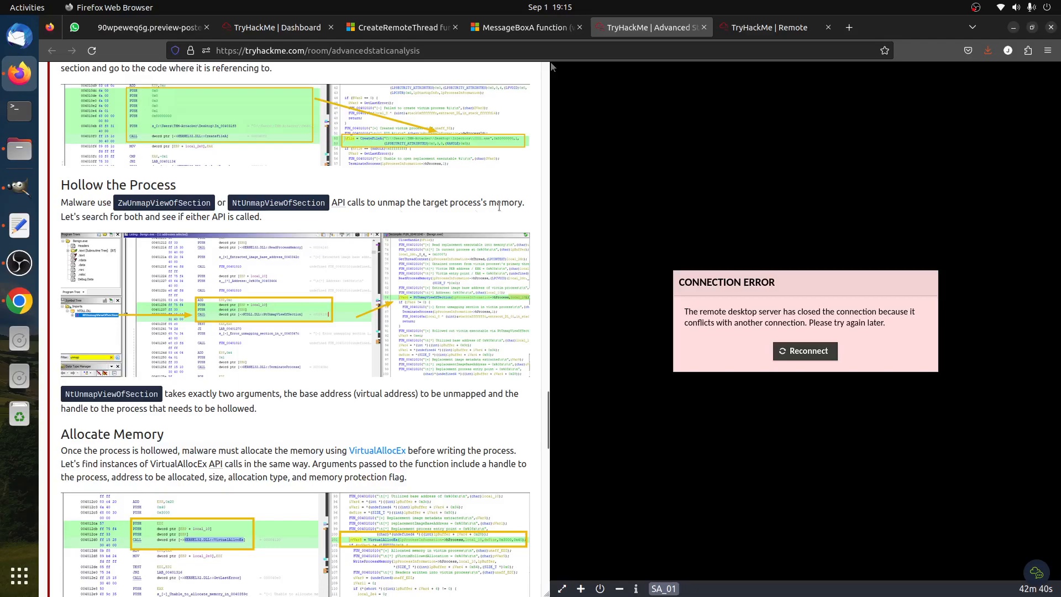
{"action": "scroll", "coordinate": [75, 409], "scroll_direction": "down", "scroll_amount": 5}
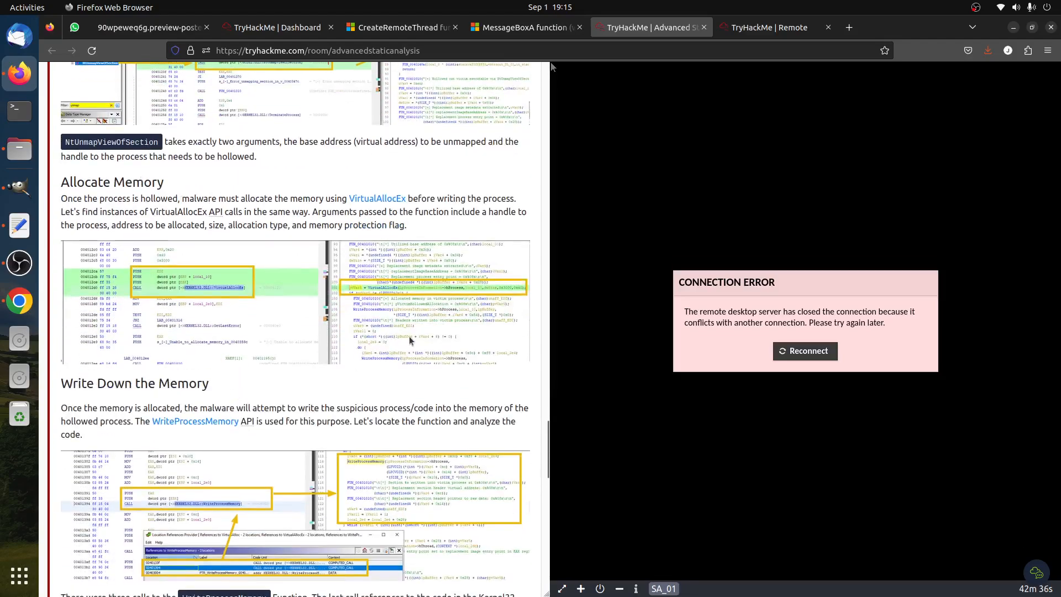
{"action": "scroll", "coordinate": [324, 285], "scroll_direction": "down", "scroll_amount": 4}
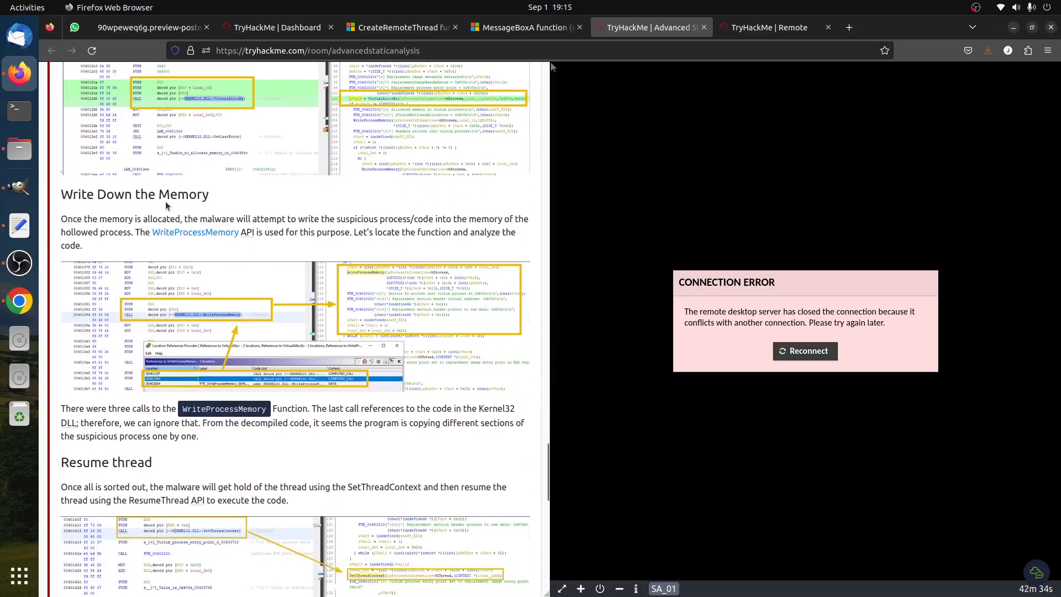
{"action": "scroll", "coordinate": [176, 213], "scroll_direction": "down", "scroll_amount": 5}
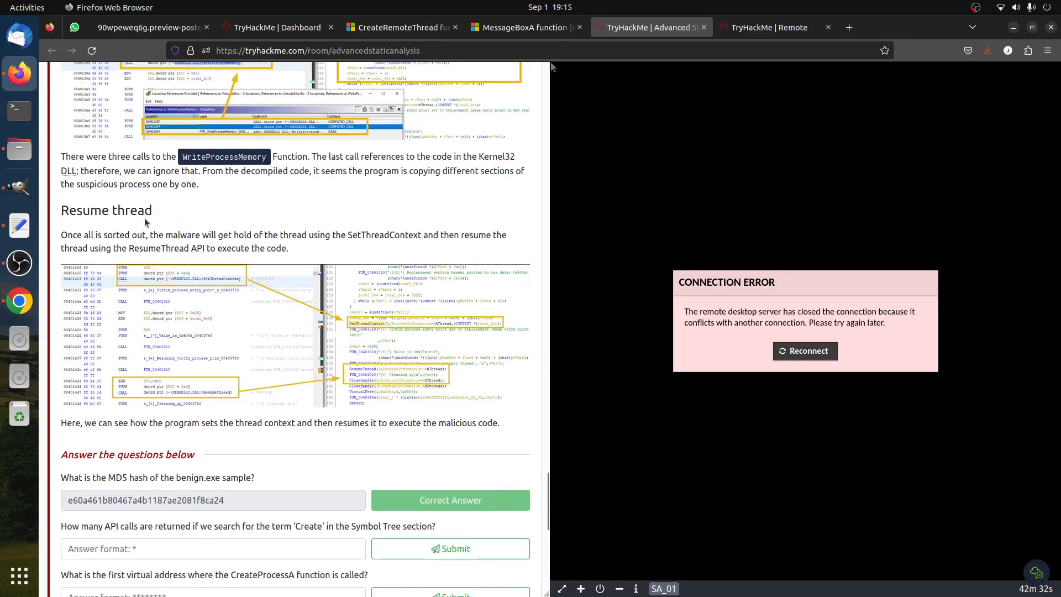
{"action": "scroll", "coordinate": [147, 221], "scroll_direction": "up", "scroll_amount": 1}
{"action": "scroll", "coordinate": [179, 273], "scroll_direction": "down", "scroll_amount": 2}
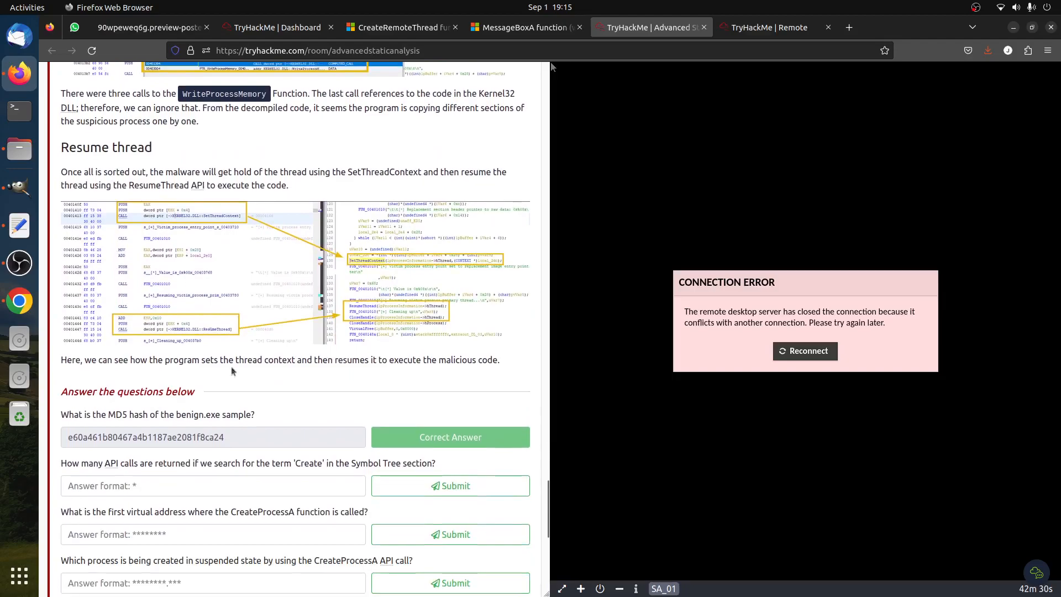
{"action": "scroll", "coordinate": [250, 457], "scroll_direction": "down", "scroll_amount": 5}
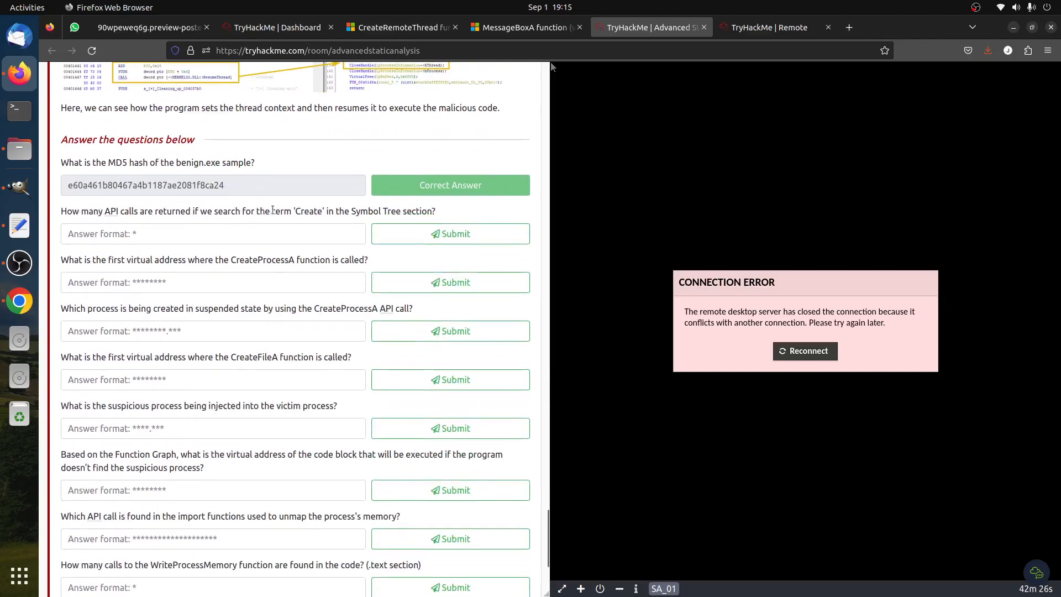
- Check the filtered CreateProcessA and CreateFileA imports in Ghidra, and submit 2 as the number of API calls returned for 'Create'
{"action": "left_click", "coordinate": [768, 27]}
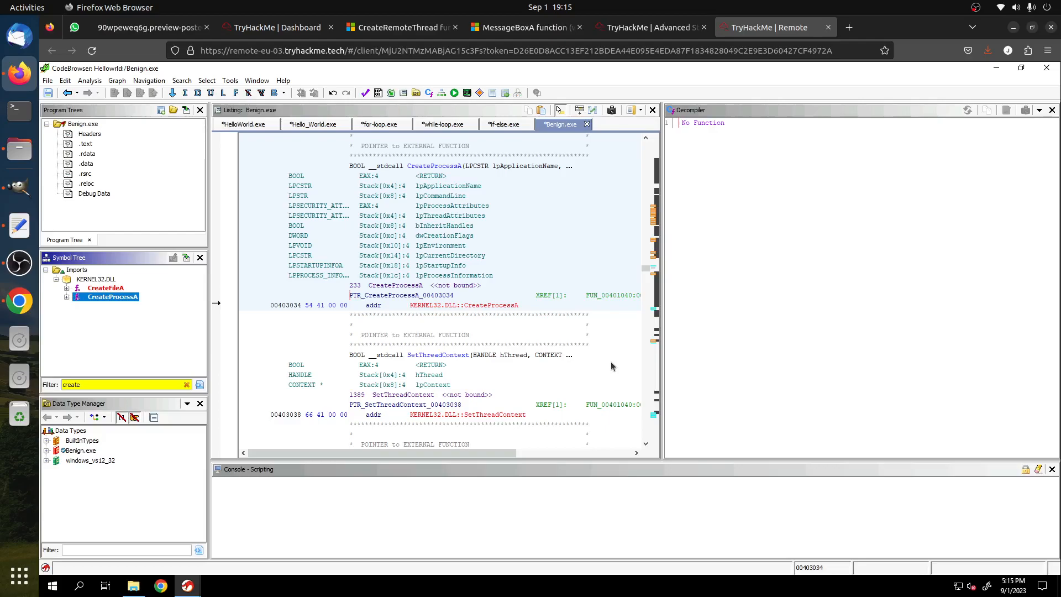
{"action": "key", "text": "Up"}
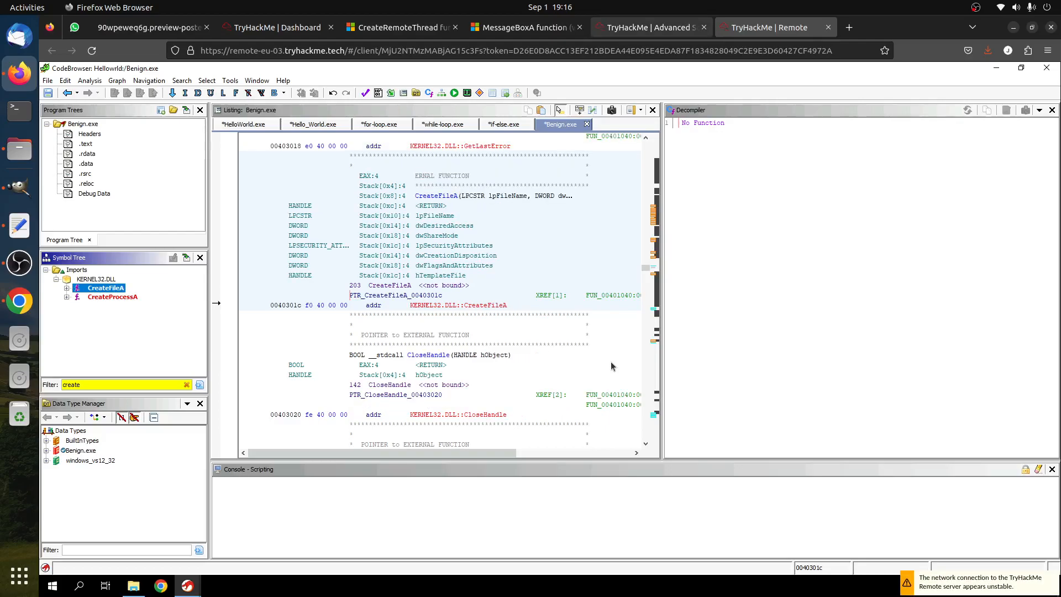
{"action": "key", "text": "ctrl+Page_Up"}
{"action": "left_click", "coordinate": [233, 244]}
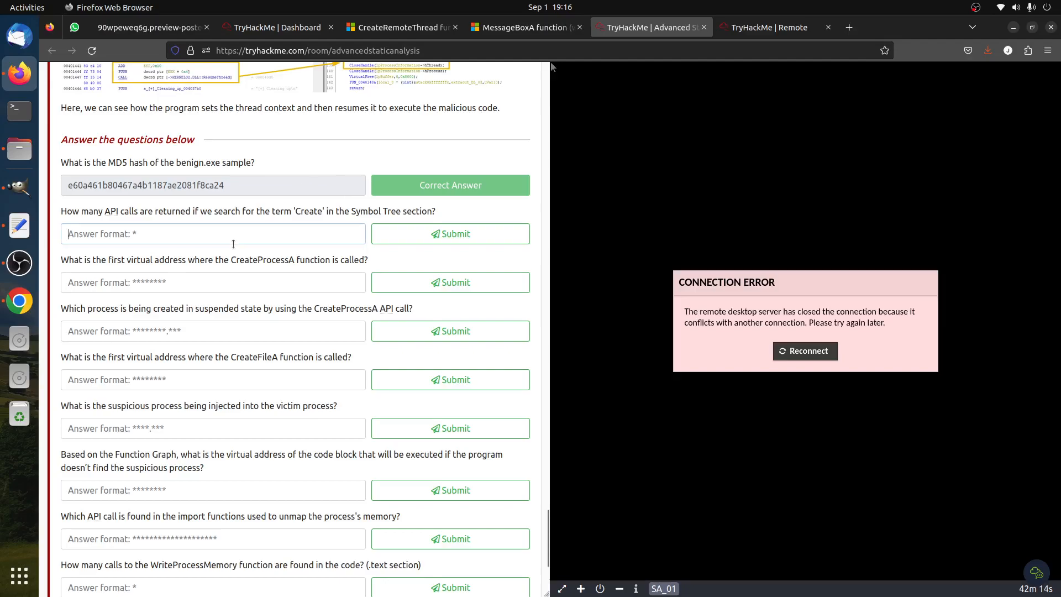
{"action": "type", "text": "2"}
{"action": "left_click", "coordinate": [416, 238]}
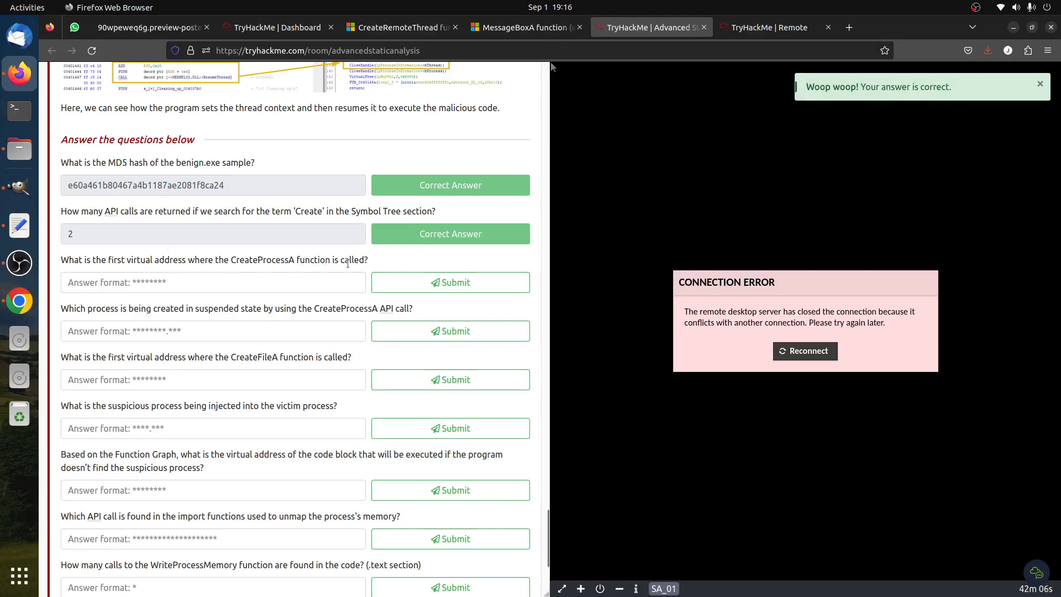
- Consult the room's instructions on showing references to CreateProcessA, and reread the question about the first address where it is called
{"action": "left_click", "coordinate": [748, 31]}
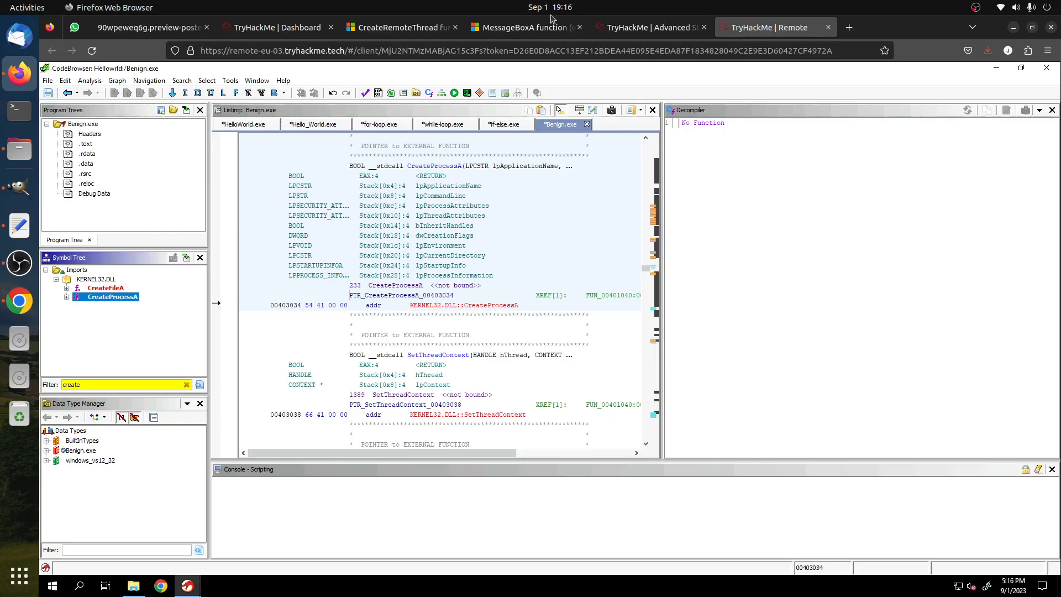
{"action": "left_click", "coordinate": [599, 30]}
{"action": "scroll", "coordinate": [550, 61], "scroll_direction": "up", "scroll_amount": 9}
{"action": "scroll", "coordinate": [550, 62], "scroll_direction": "up", "scroll_amount": 10}
{"action": "scroll", "coordinate": [551, 62], "scroll_direction": "down", "scroll_amount": 5}
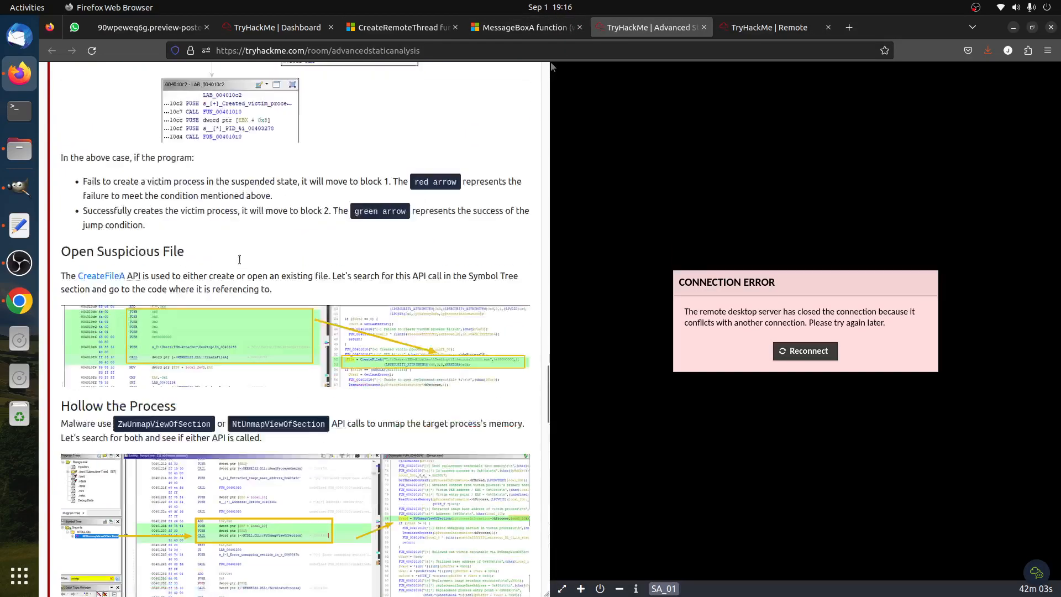
{"action": "scroll", "coordinate": [551, 62], "scroll_direction": "up", "scroll_amount": 8}
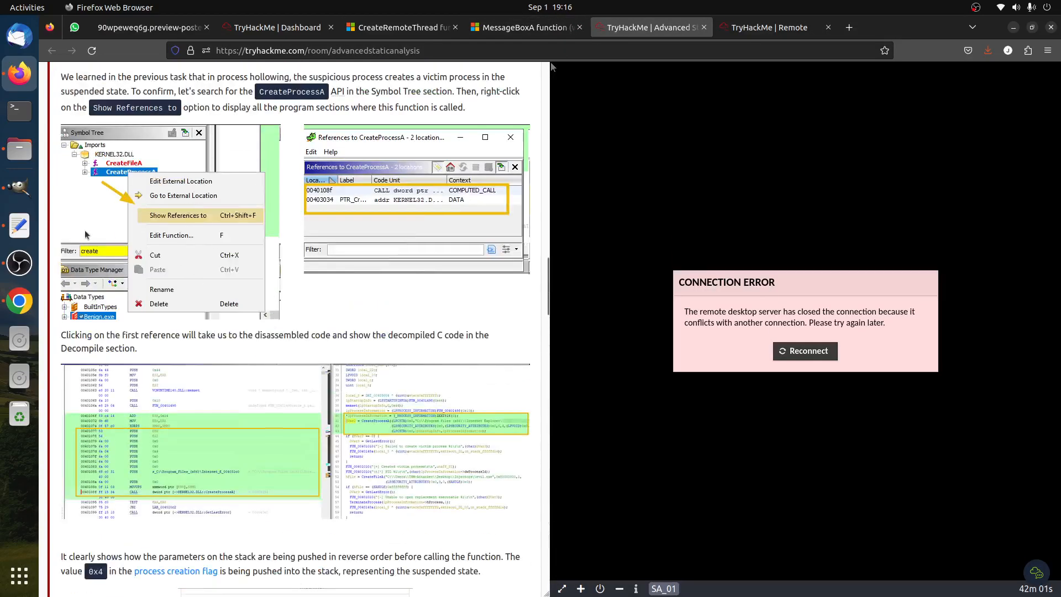
{"action": "left_click", "coordinate": [763, 30]}
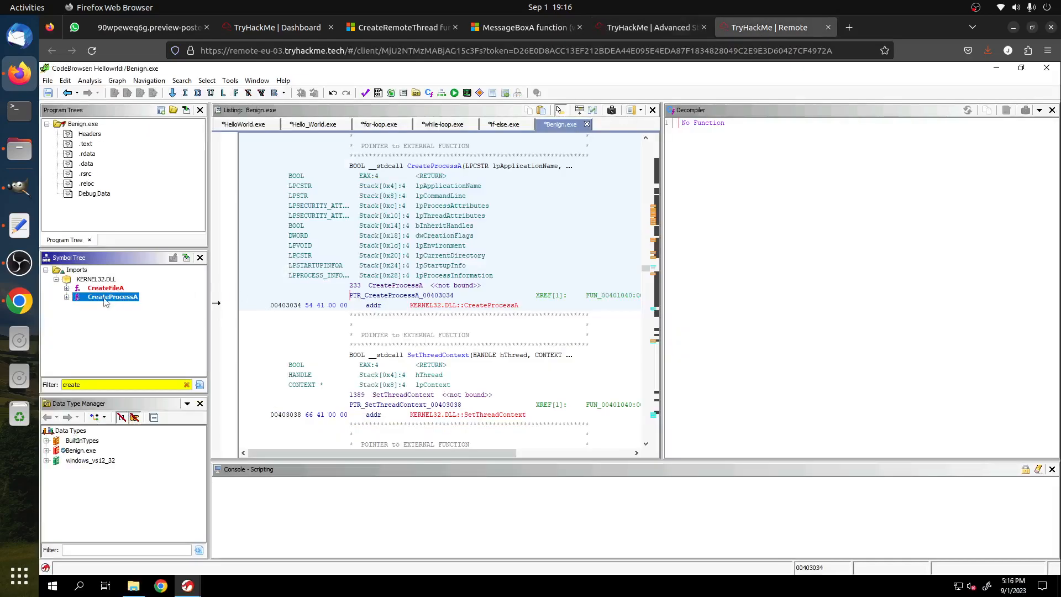
{"action": "left_click", "coordinate": [646, 27]}
{"action": "scroll", "coordinate": [550, 62], "scroll_direction": "down", "scroll_amount": 10}
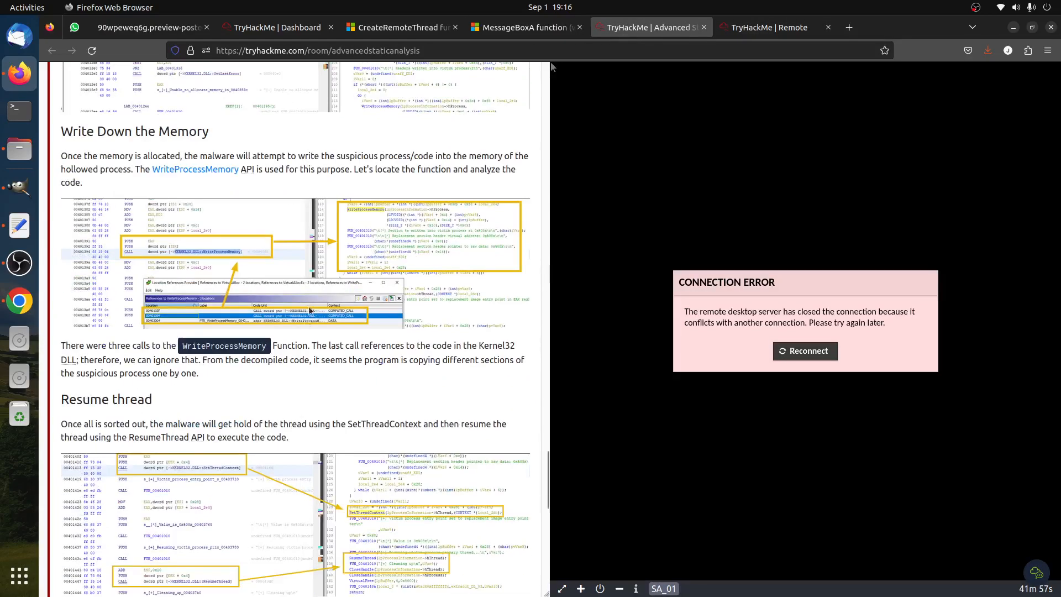
{"action": "scroll", "coordinate": [550, 62], "scroll_direction": "down", "scroll_amount": 12}
{"action": "scroll", "coordinate": [550, 62], "scroll_direction": "up", "scroll_amount": 6}
{"action": "left_click_drag", "start_coordinate": [237, 386], "coordinate": [310, 387]}
{"action": "left_click", "coordinate": [314, 389]}
- In the remote Ghidra, show the references to the CreateProcessA import and go to the first one, the CALL reference
{"action": "left_click", "coordinate": [783, 30]}
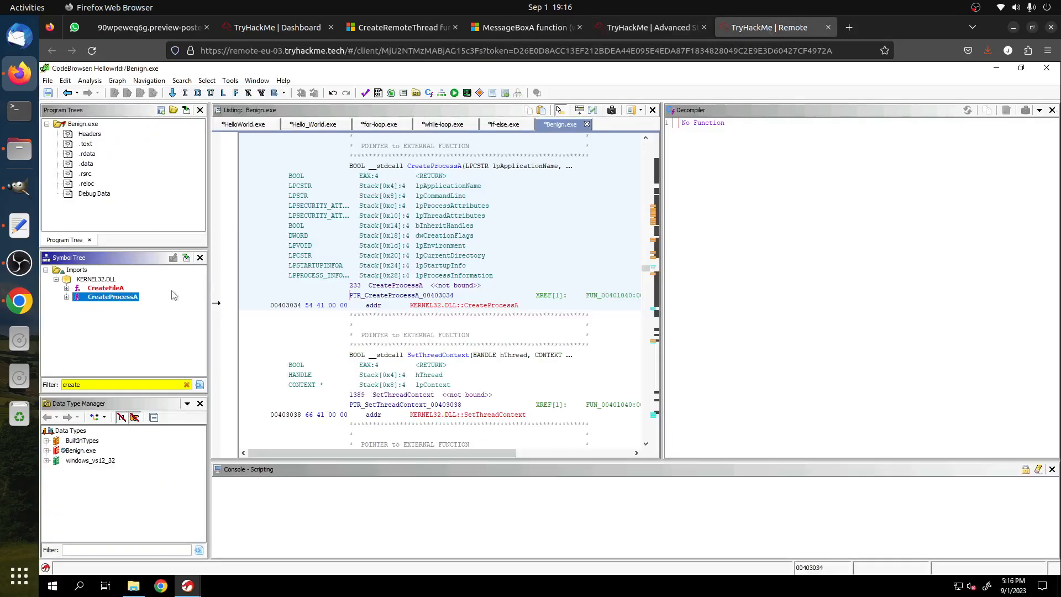
{"action": "right_click", "coordinate": [120, 301]}
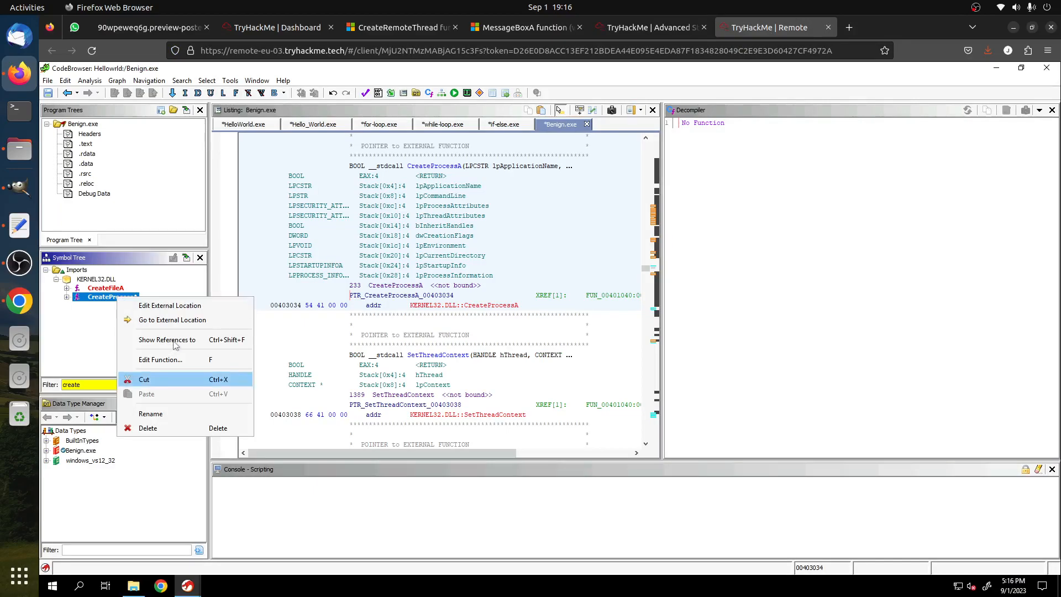
{"action": "left_click", "coordinate": [522, 310]}
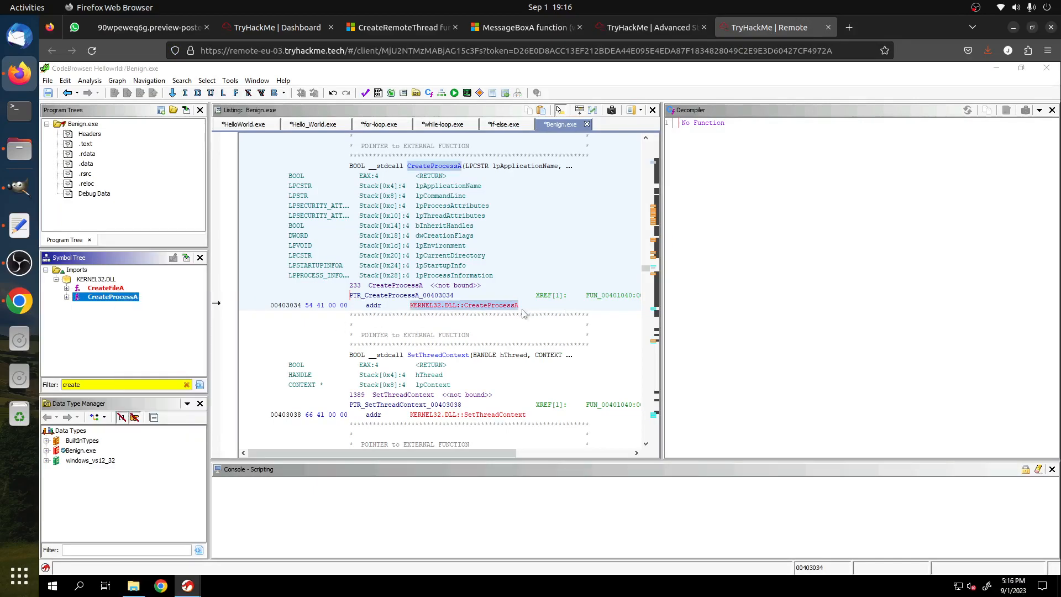
{"action": "key", "text": "ctrl+shift+f"}
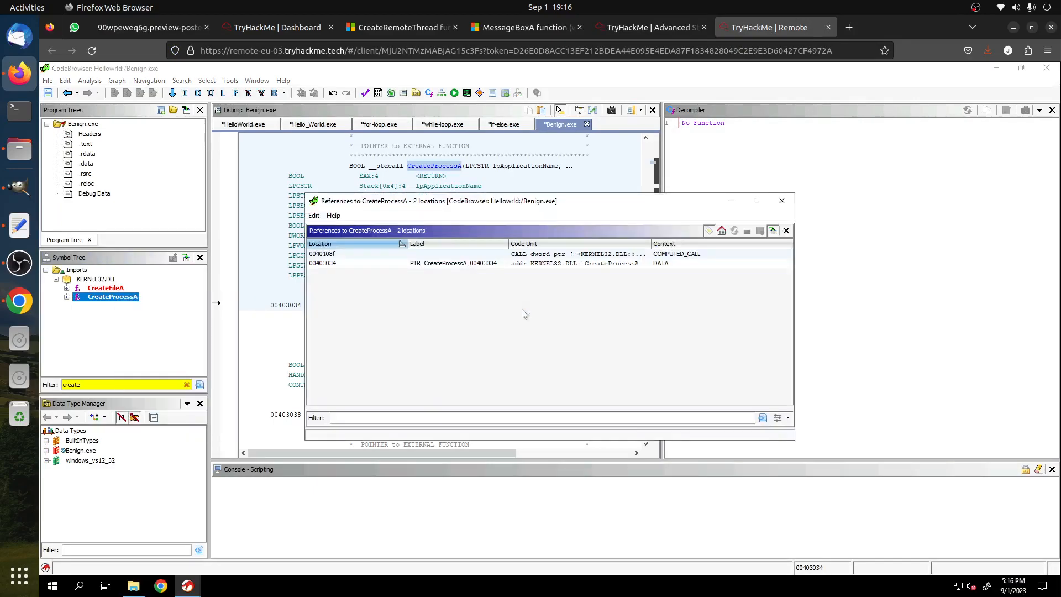
{"action": "left_click", "coordinate": [321, 255]}
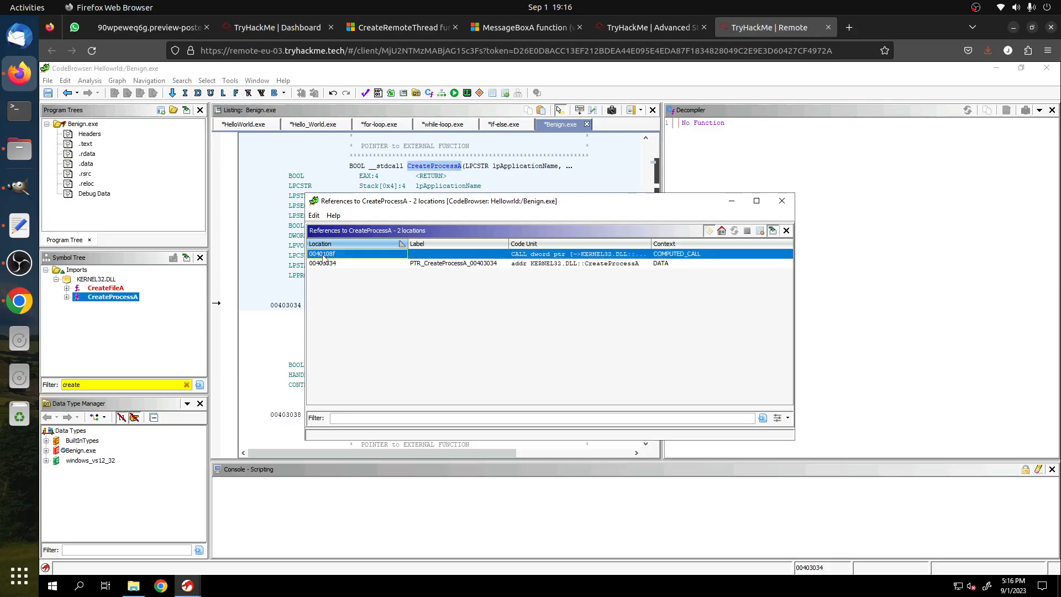
- Submit 0040108f in the room as the first virtual address where the CreateProcessA function is called
{"action": "left_click", "coordinate": [647, 27]}
{"action": "left_click", "coordinate": [180, 400]}
{"action": "type", "text": "0040"}
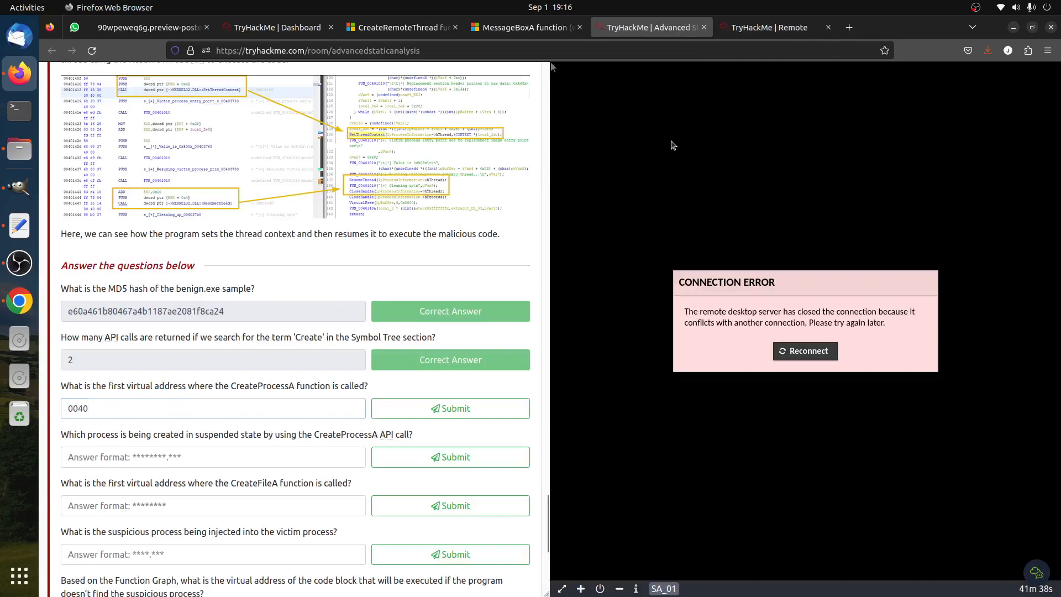
{"action": "key", "text": "ctrl+Tab"}
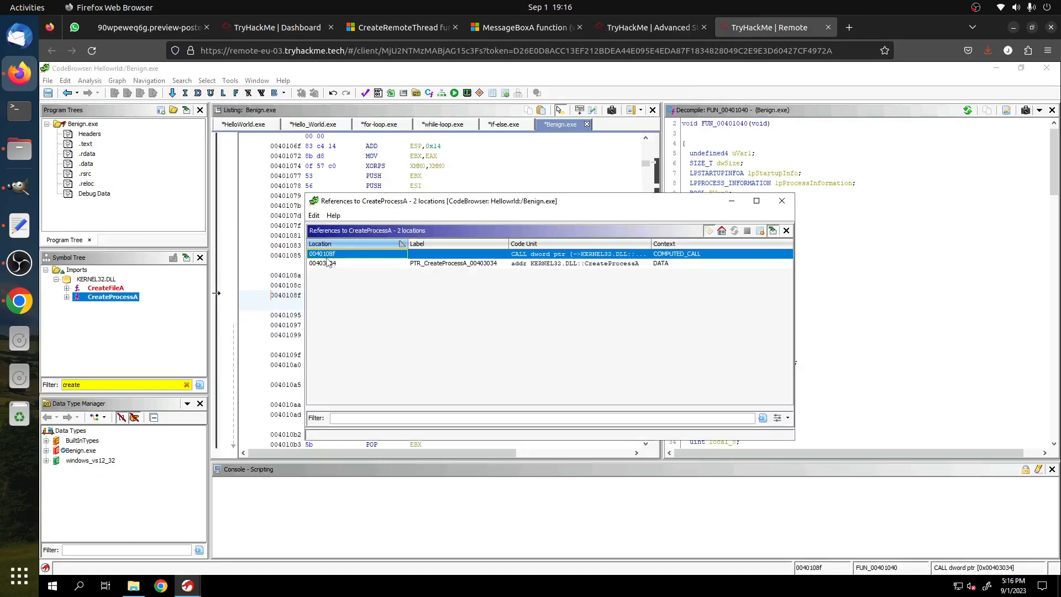
{"action": "key", "text": "ctrl+shift+Tab"}
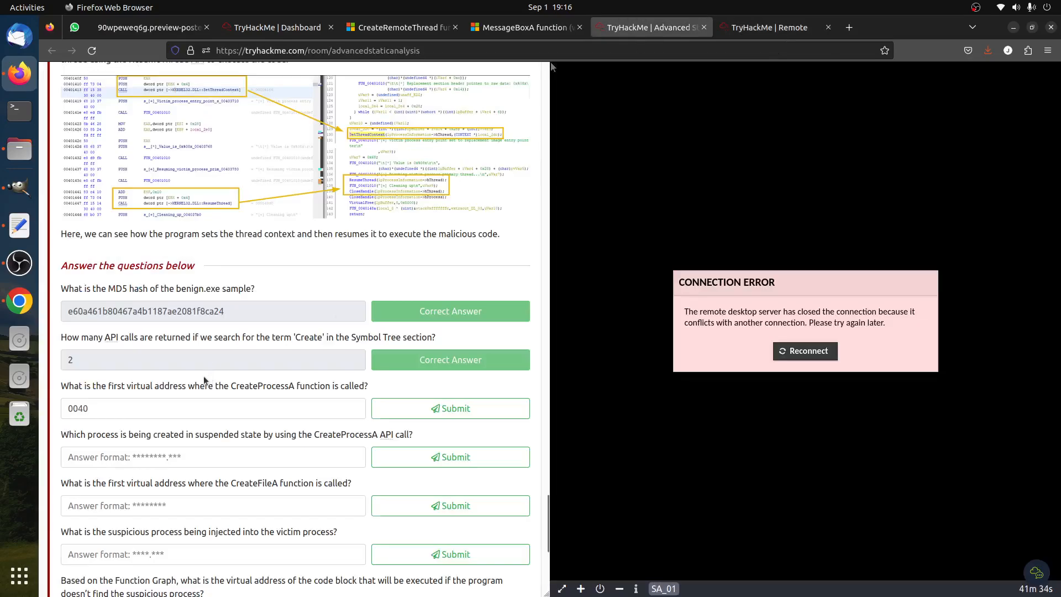
{"action": "left_click", "coordinate": [151, 412]}
{"action": "type", "text": "108f"}
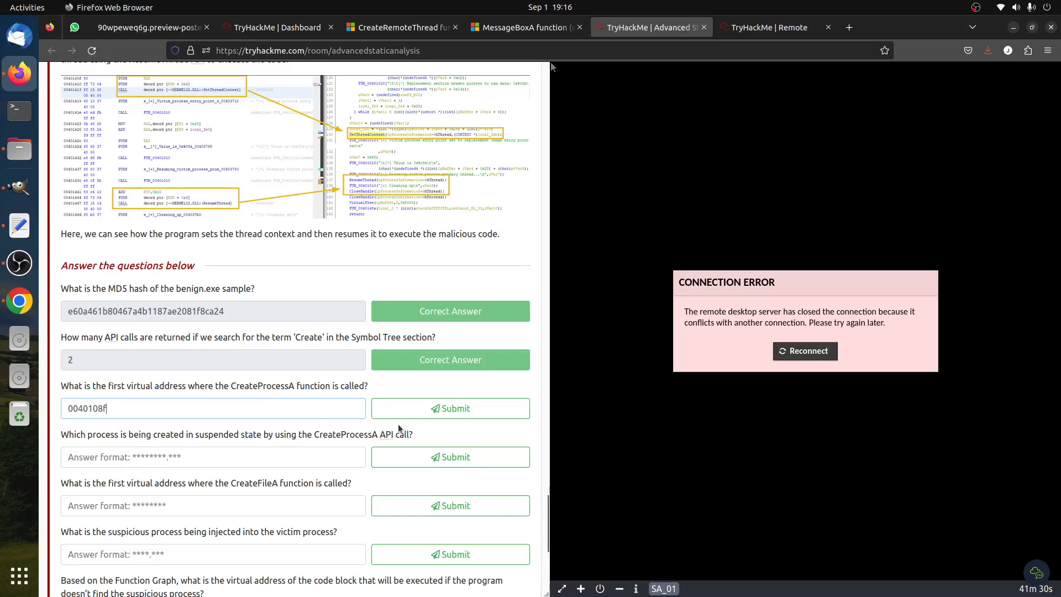
{"action": "left_click", "coordinate": [445, 409]}
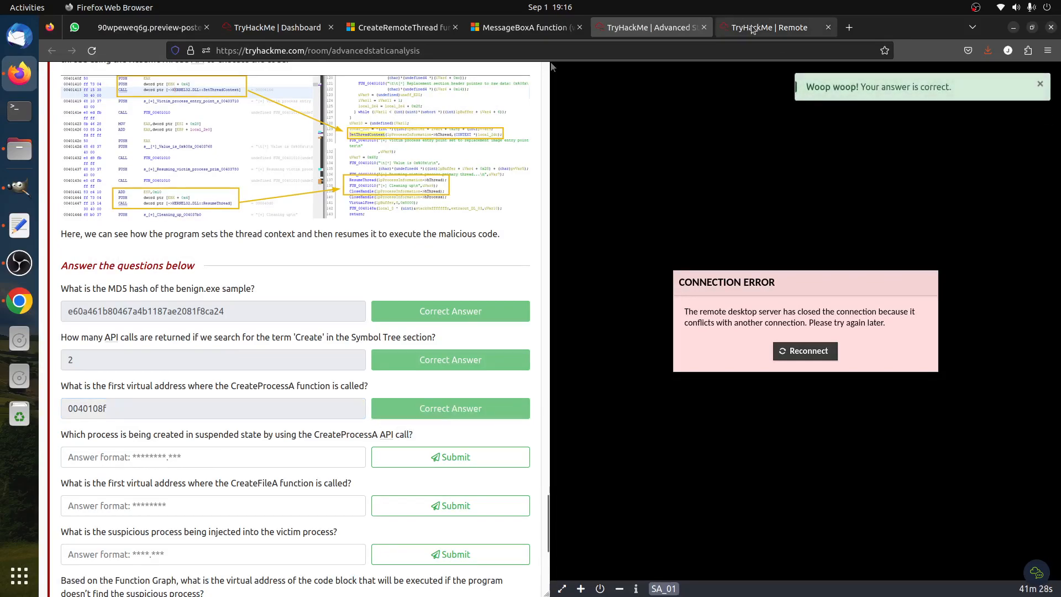
- Inspect the CreateProcessA call in Ghidra's listing, and check the next unanswered Task 9 question in the room
{"action": "key", "text": "ctrl+Tab"}
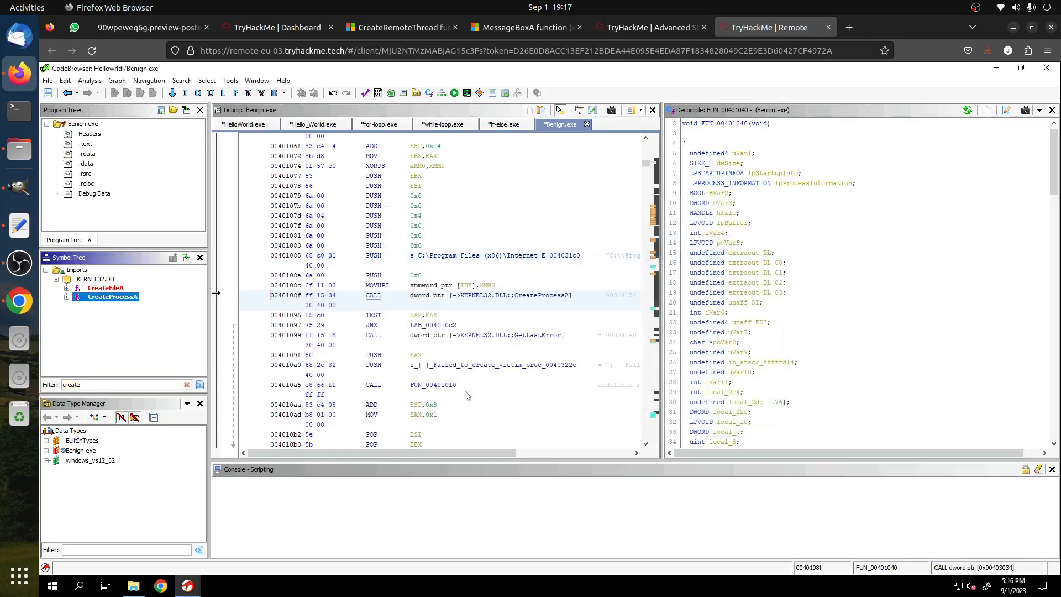
{"action": "left_click", "coordinate": [553, 302]}
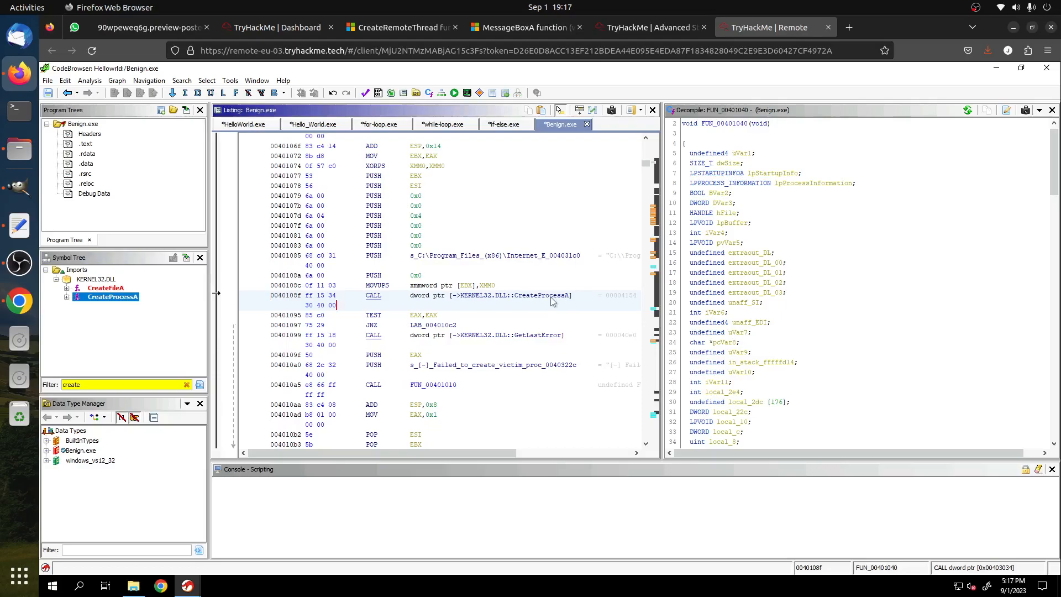
{"action": "mouse_move", "coordinate": [550, 298]}
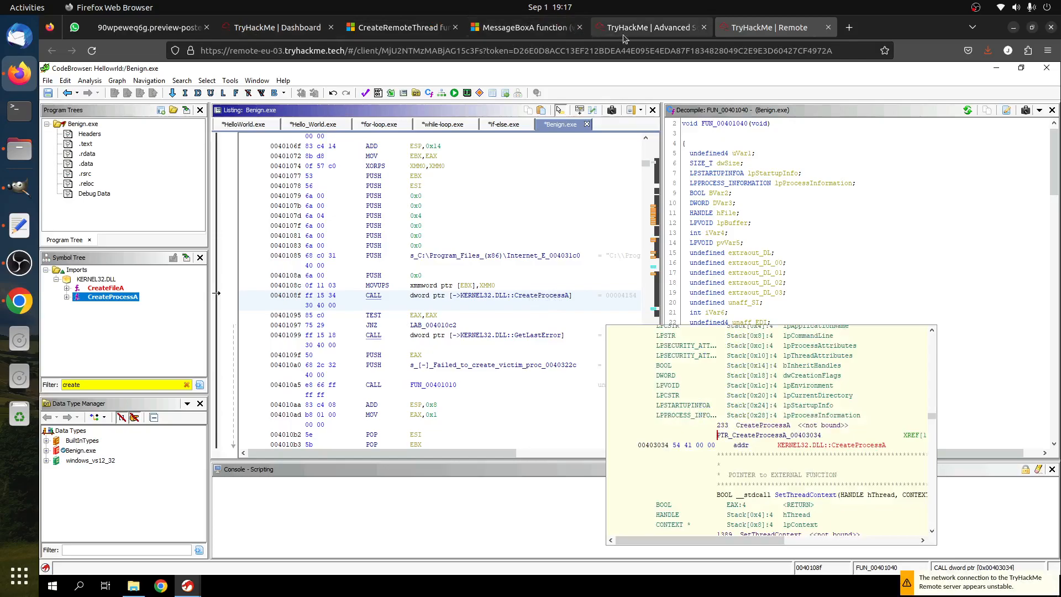
{"action": "left_click", "coordinate": [650, 27]}
{"action": "scroll", "coordinate": [113, 434], "scroll_direction": "down", "scroll_amount": 4}
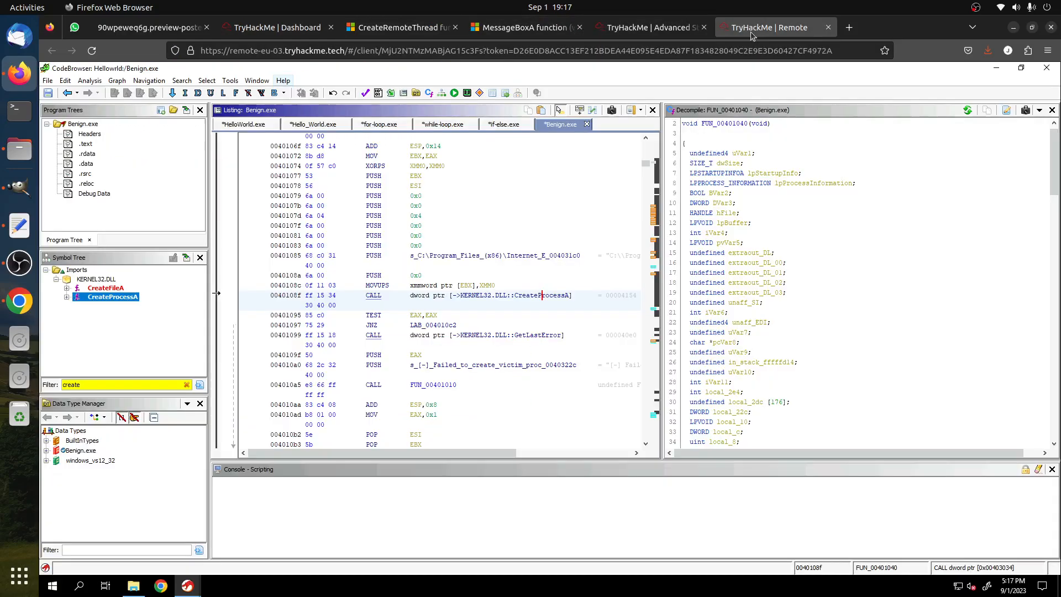
- Show the CreateProcessA references in Ghidra again, go to the DATA reference at 00403034, and dismiss the references window
{"action": "left_click", "coordinate": [757, 28]}
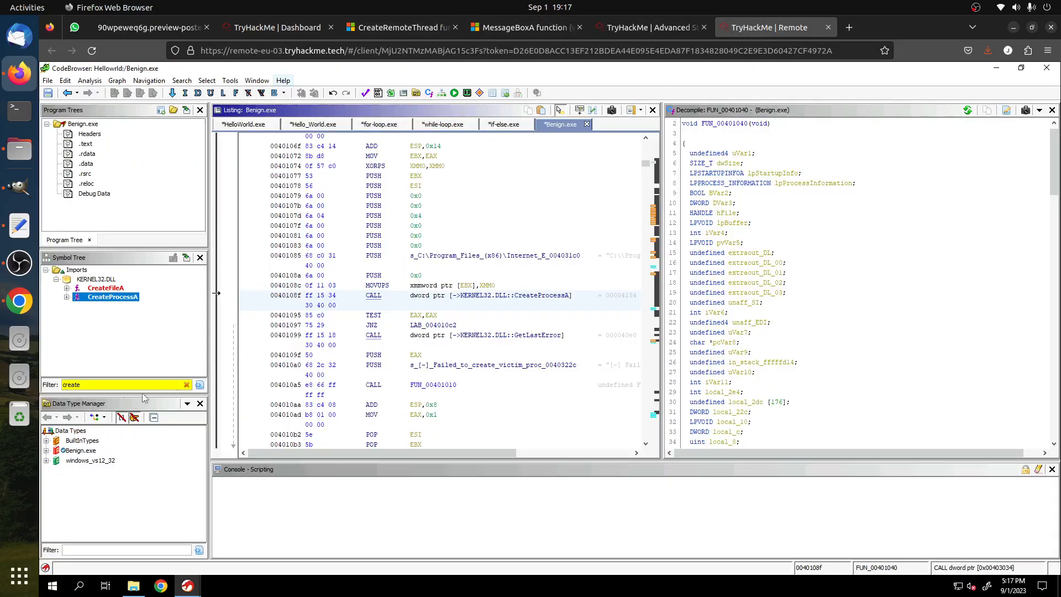
{"action": "right_click", "coordinate": [109, 299]}
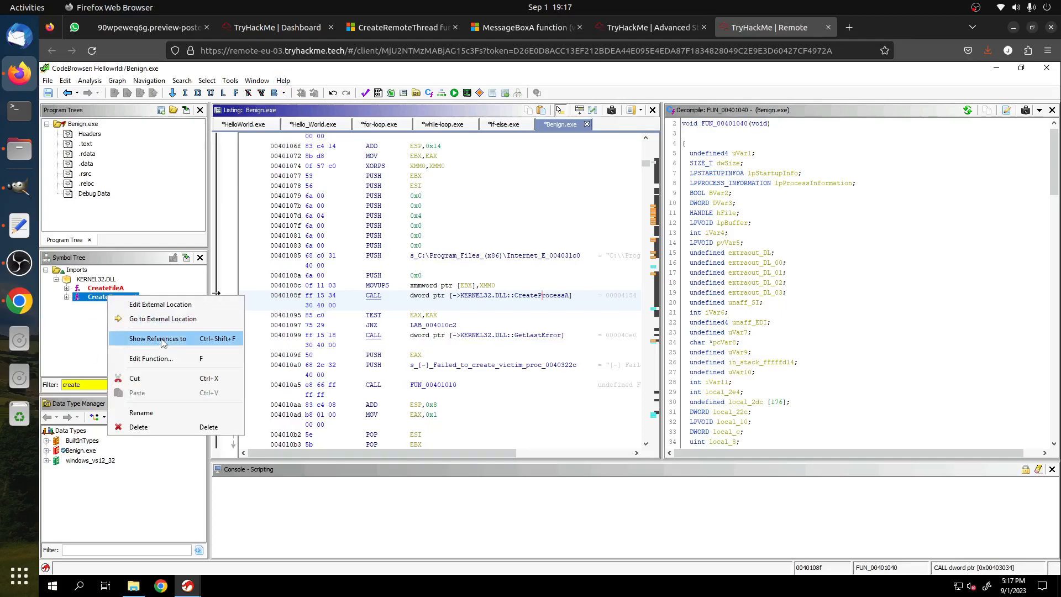
{"action": "left_click", "coordinate": [593, 311]}
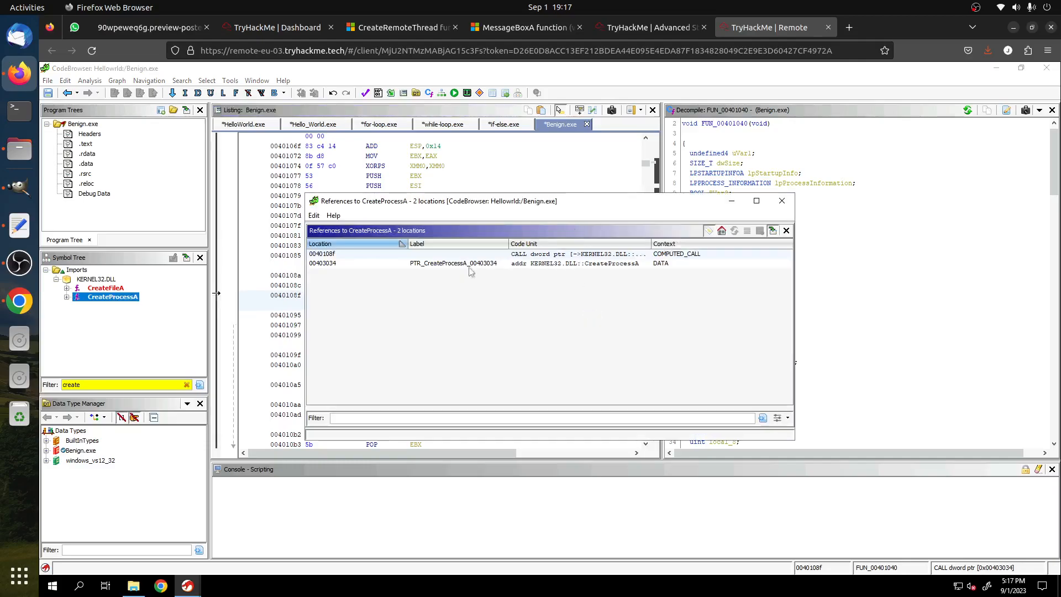
{"action": "left_click", "coordinate": [425, 265]}
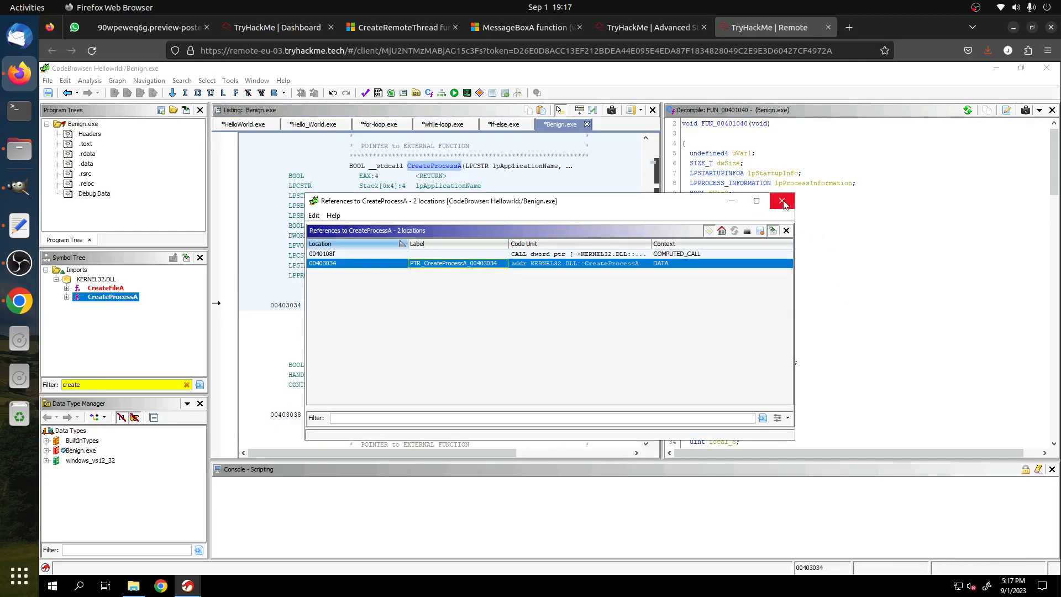
{"action": "left_click", "coordinate": [732, 204]}
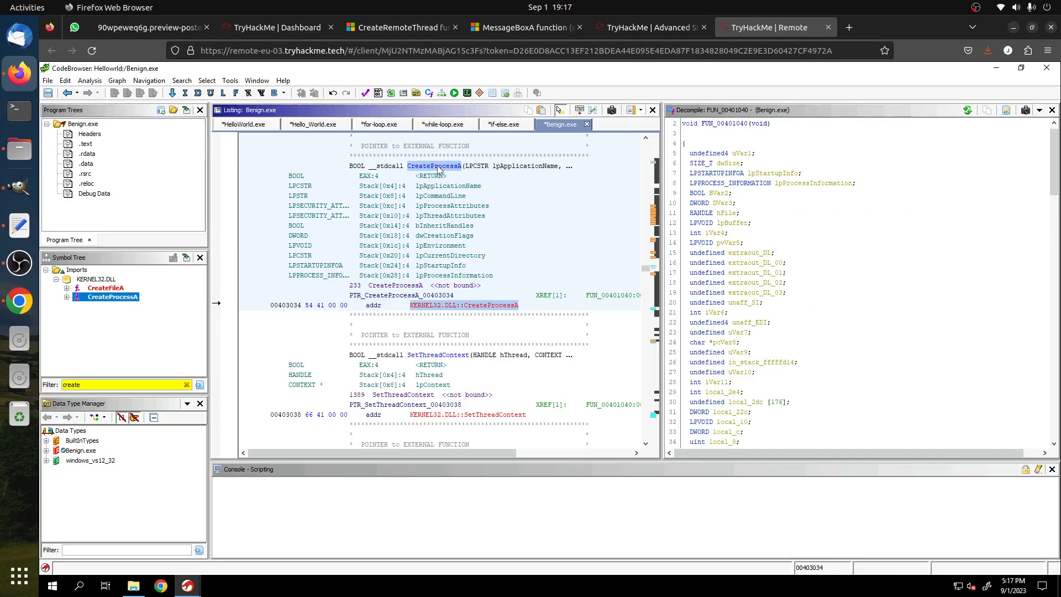
- Check the CreateProcessA signature in the listing, and look through the decompiled code of FUN_00401040
{"action": "mouse_move", "coordinate": [438, 169]}
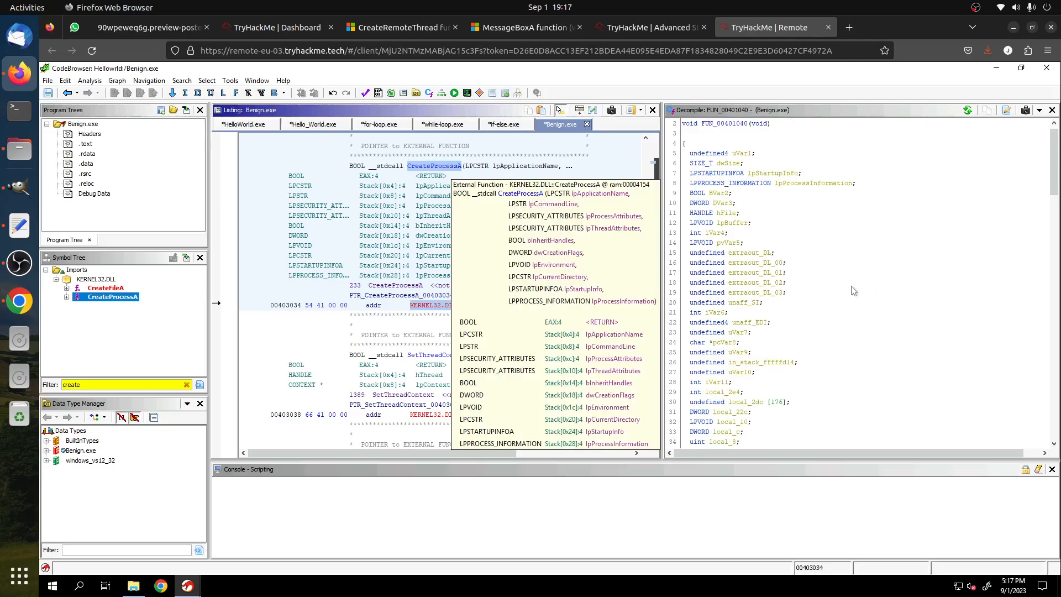
{"action": "scroll", "coordinate": [854, 288], "scroll_direction": "down", "scroll_amount": 10}
{"action": "scroll", "coordinate": [854, 286], "scroll_direction": "down", "scroll_amount": 6}
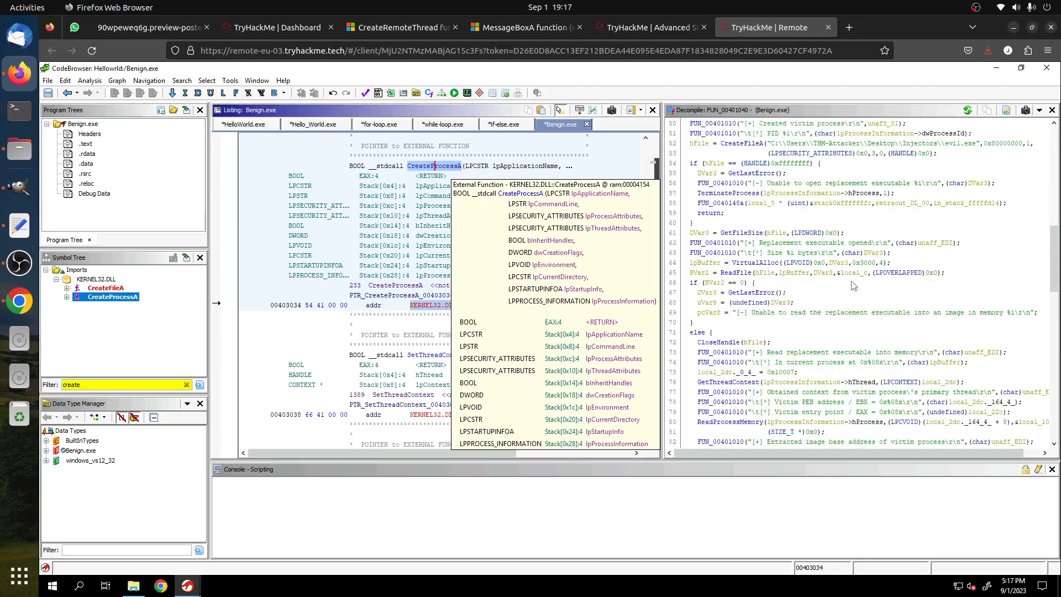
{"action": "left_click", "coordinate": [851, 287]}
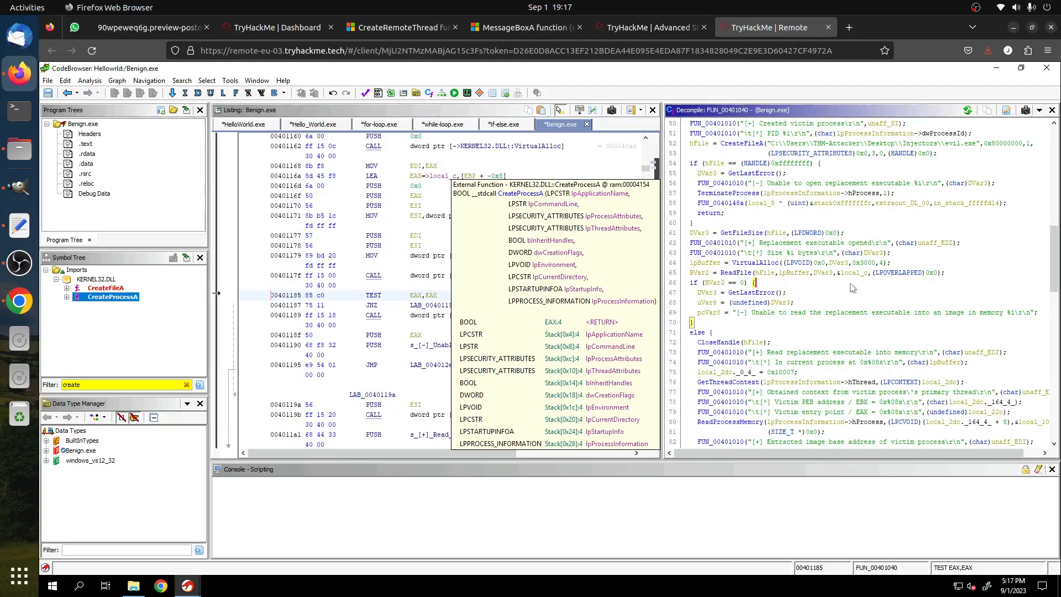
- Read the room's question on the process created in suspended state, and review the CreateProcessA section explaining the 0x4 creation flag
{"action": "left_click", "coordinate": [627, 26]}
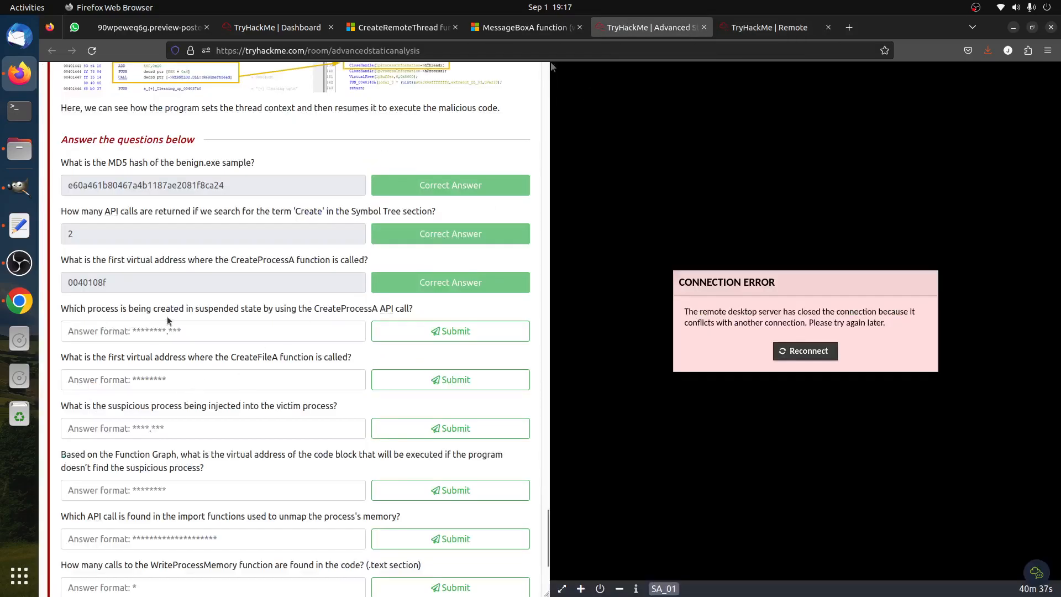
{"action": "left_click_drag", "start_coordinate": [194, 309], "coordinate": [245, 311]}
{"action": "left_click", "coordinate": [62, 310]}
{"action": "left_click_drag", "start_coordinate": [67, 309], "coordinate": [330, 316]}
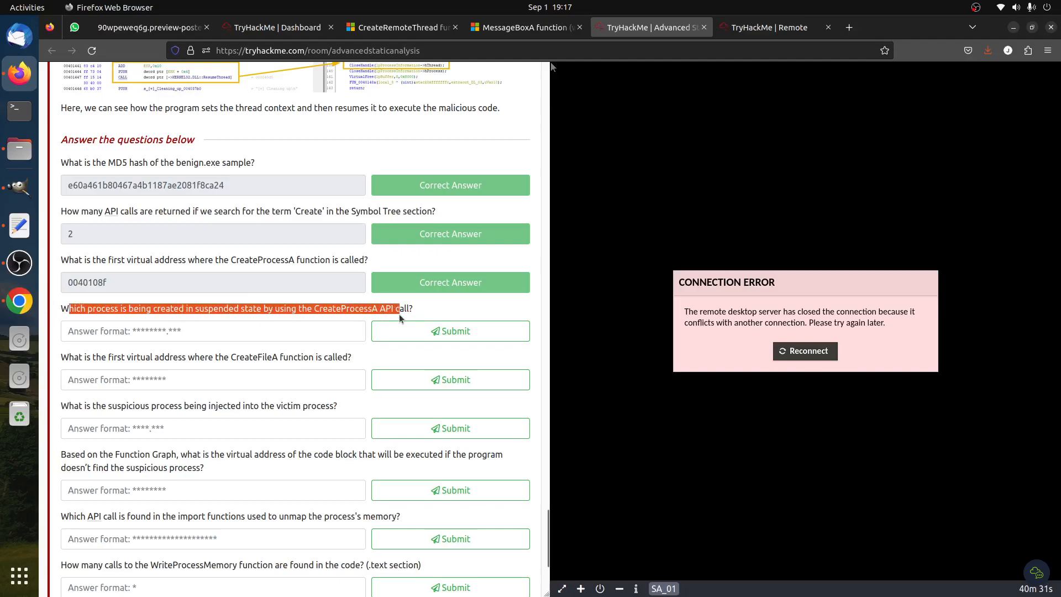
{"action": "scroll", "coordinate": [332, 331], "scroll_direction": "up", "scroll_amount": 20}
{"action": "scroll", "coordinate": [236, 348], "scroll_direction": "up", "scroll_amount": 2}
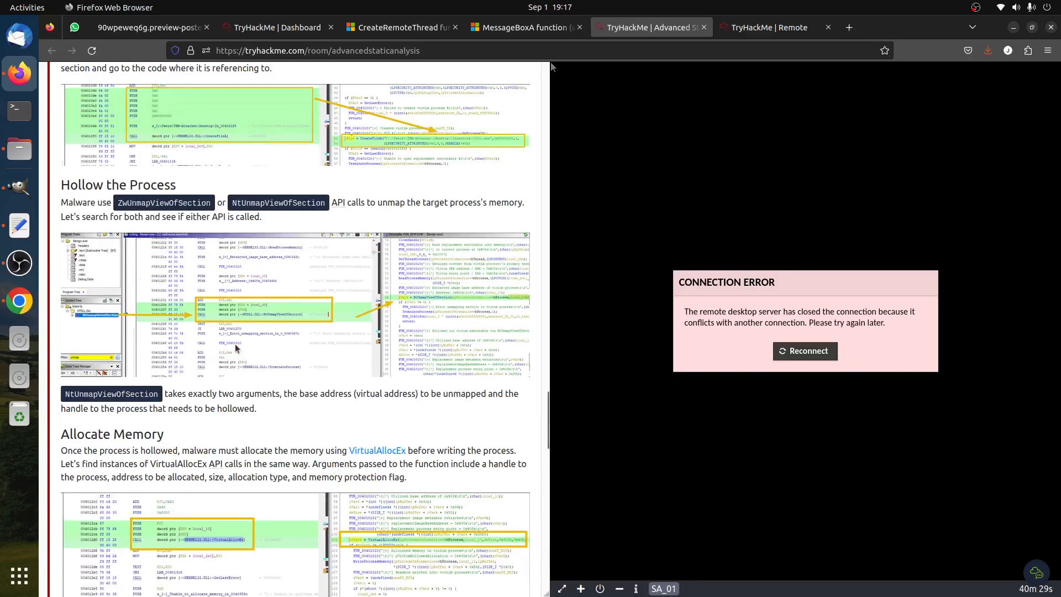
{"action": "scroll", "coordinate": [197, 373], "scroll_direction": "up", "scroll_amount": 6}
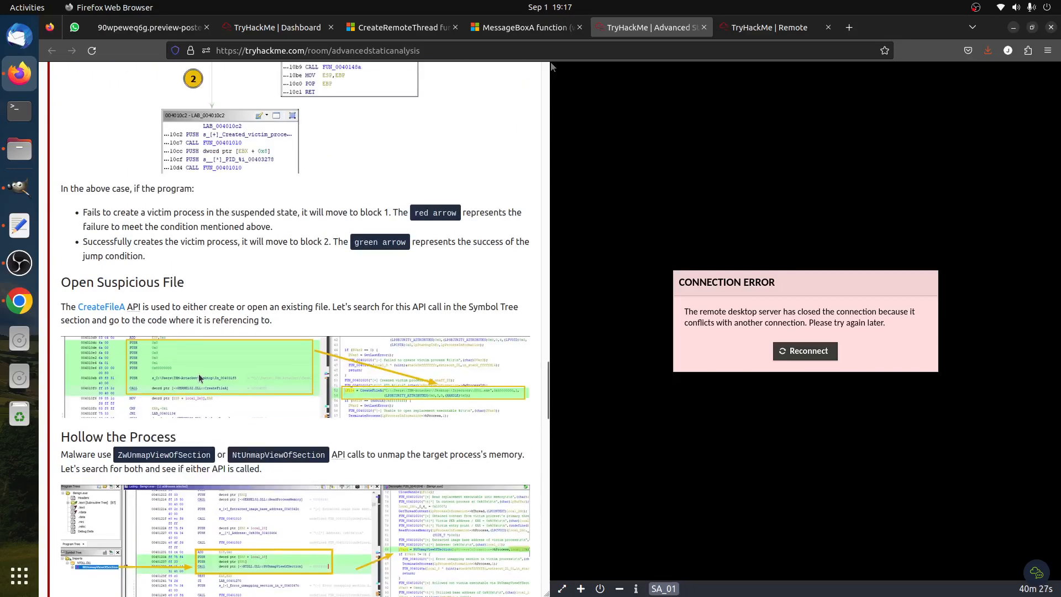
{"action": "scroll", "coordinate": [199, 374], "scroll_direction": "up", "scroll_amount": 20}
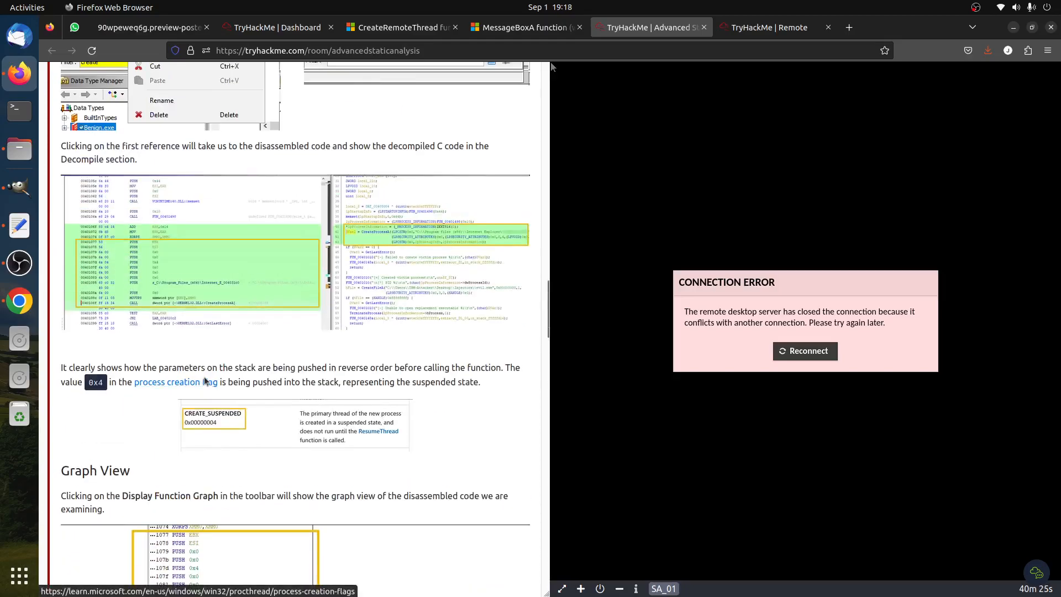
{"action": "scroll", "coordinate": [204, 376], "scroll_direction": "up", "scroll_amount": 2}
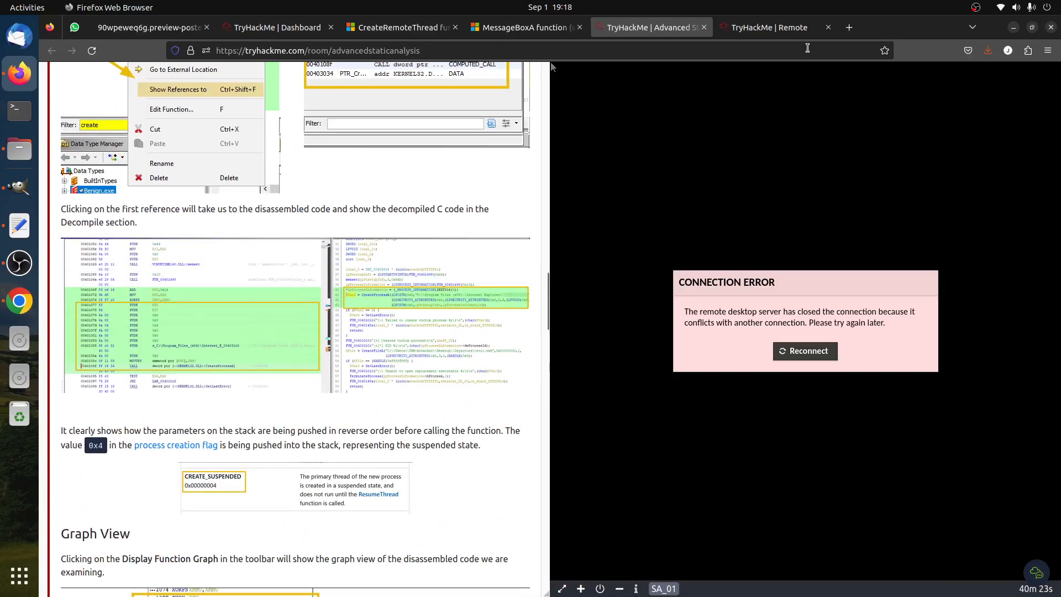
- Examine the CreateProcessA call's executable path and pushed 0x4 creation flag in Ghidra, comparing the flag with the Microsoft CREATE_SUSPENDED documentation
{"action": "left_click", "coordinate": [768, 27]}
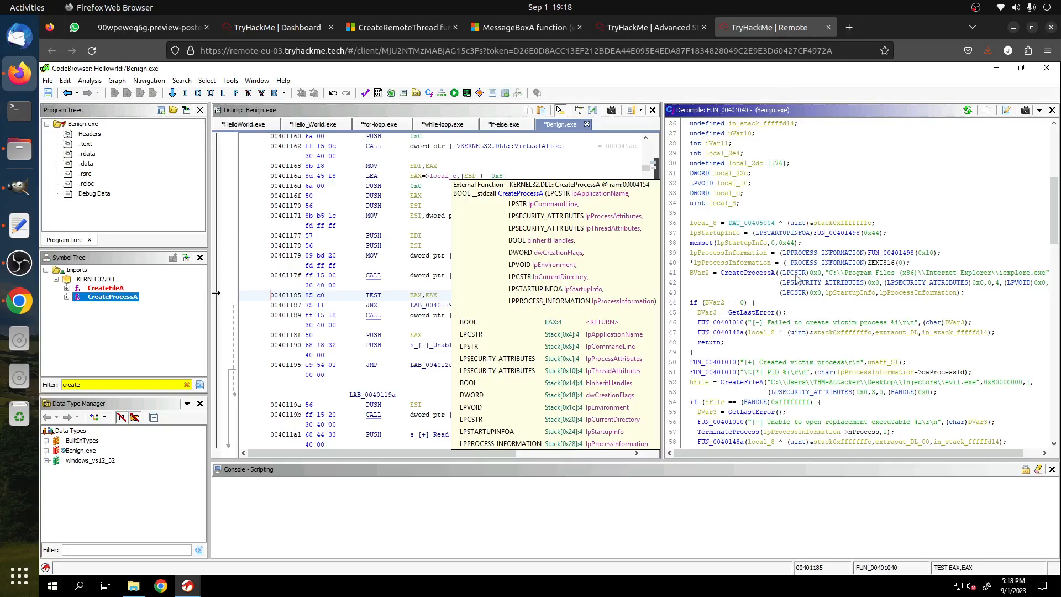
{"action": "left_click", "coordinate": [906, 273]}
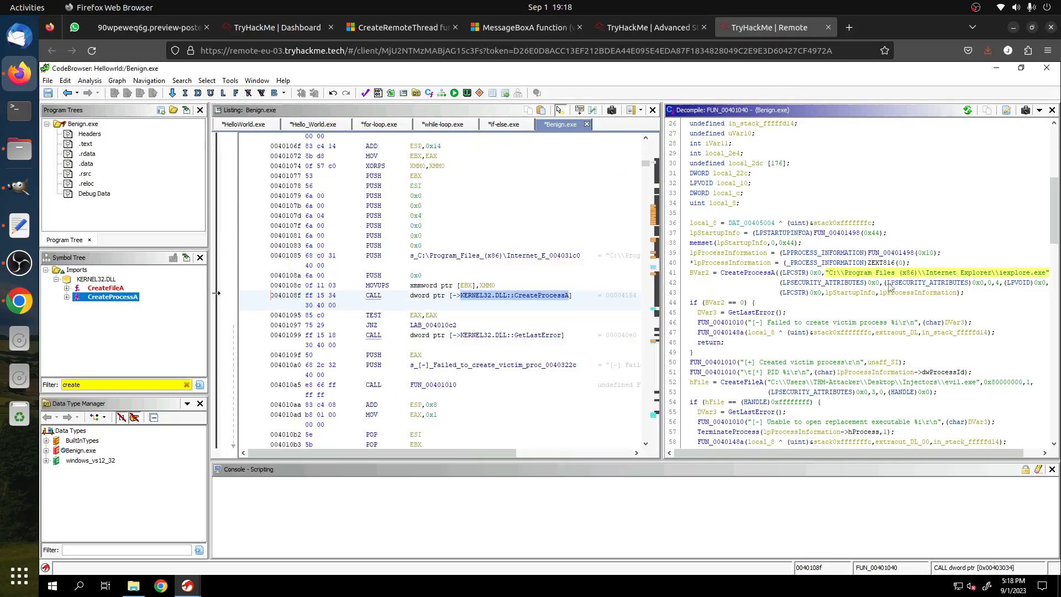
{"action": "left_click_drag", "start_coordinate": [846, 453], "coordinate": [911, 451]}
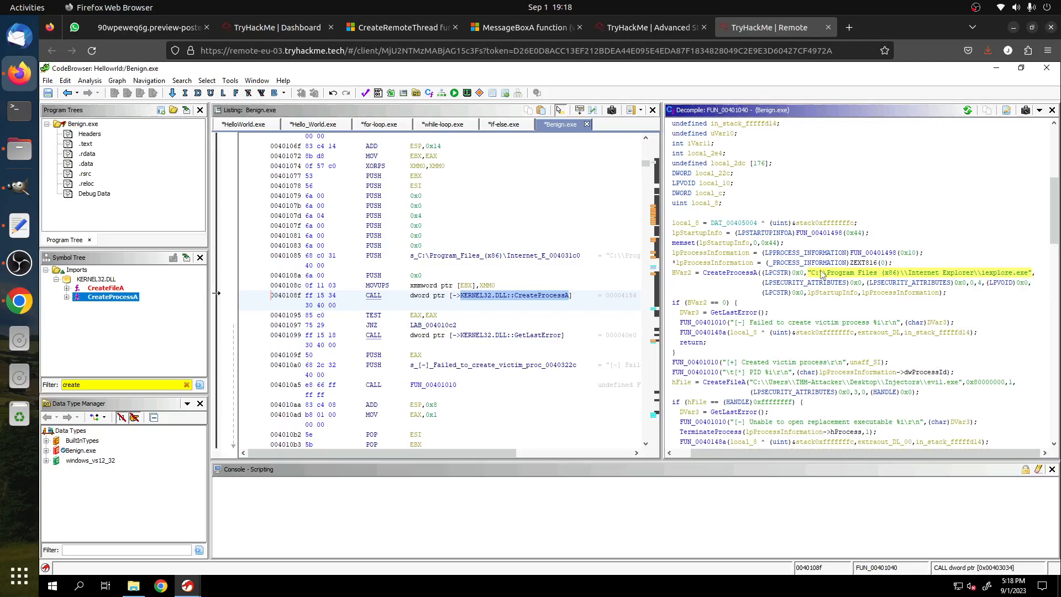
{"action": "left_click", "coordinate": [753, 274]}
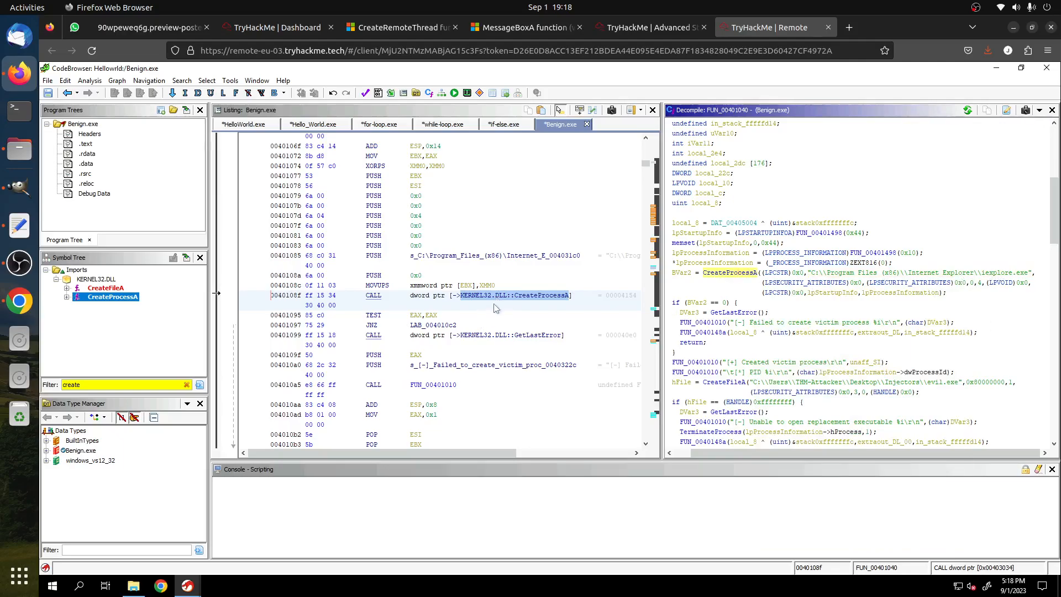
{"action": "left_click", "coordinate": [417, 220]}
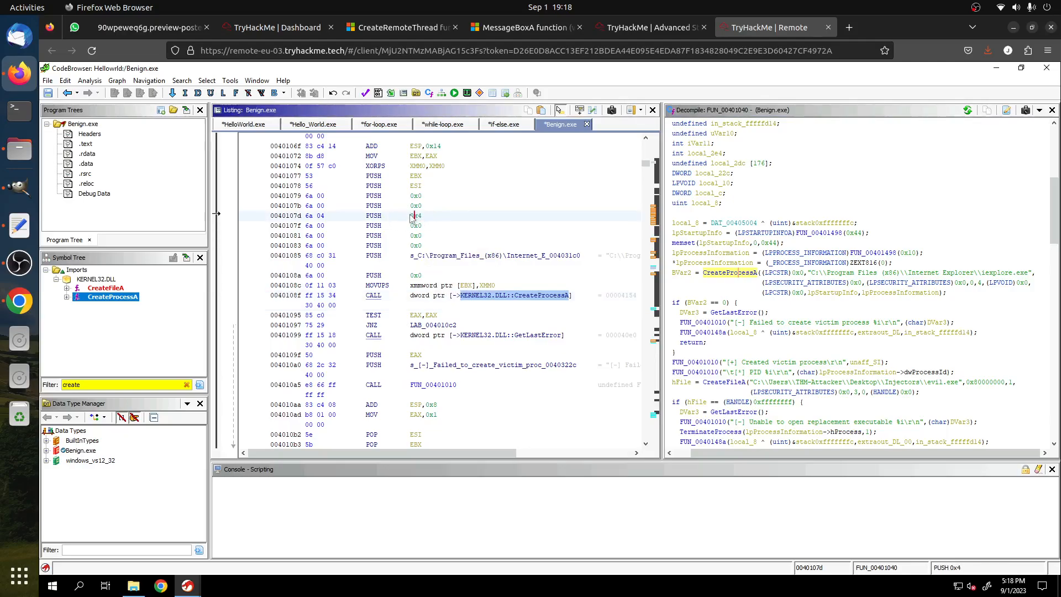
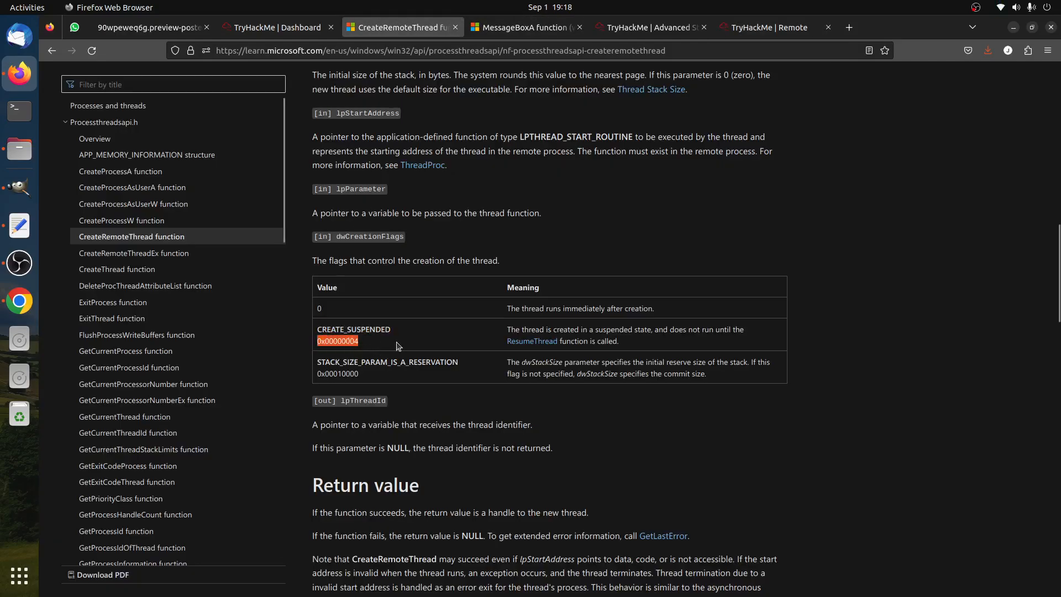
{"action": "left_click", "coordinate": [646, 27]}
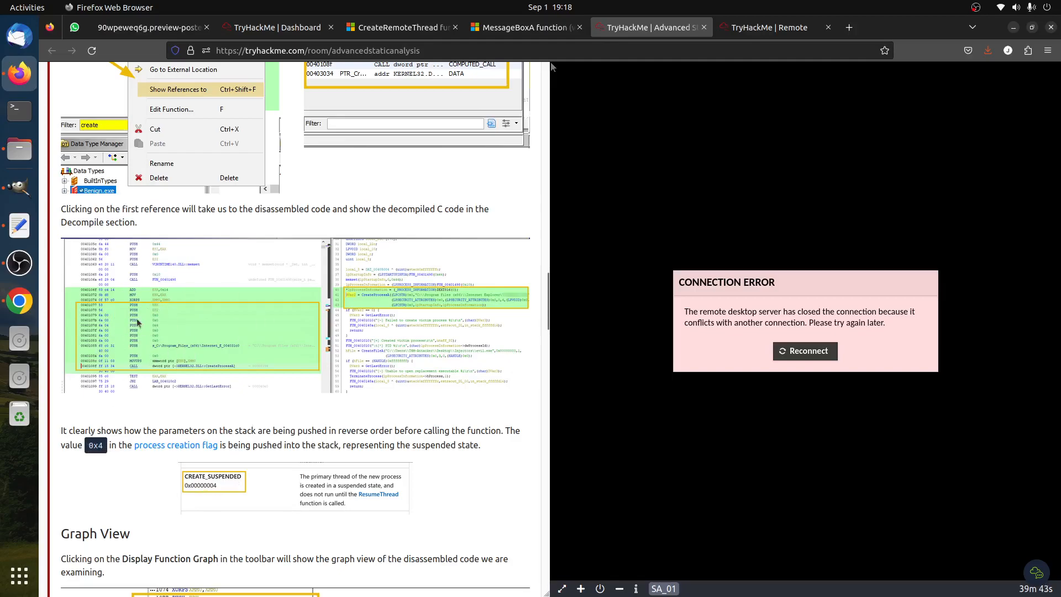
{"action": "left_click", "coordinate": [768, 27]}
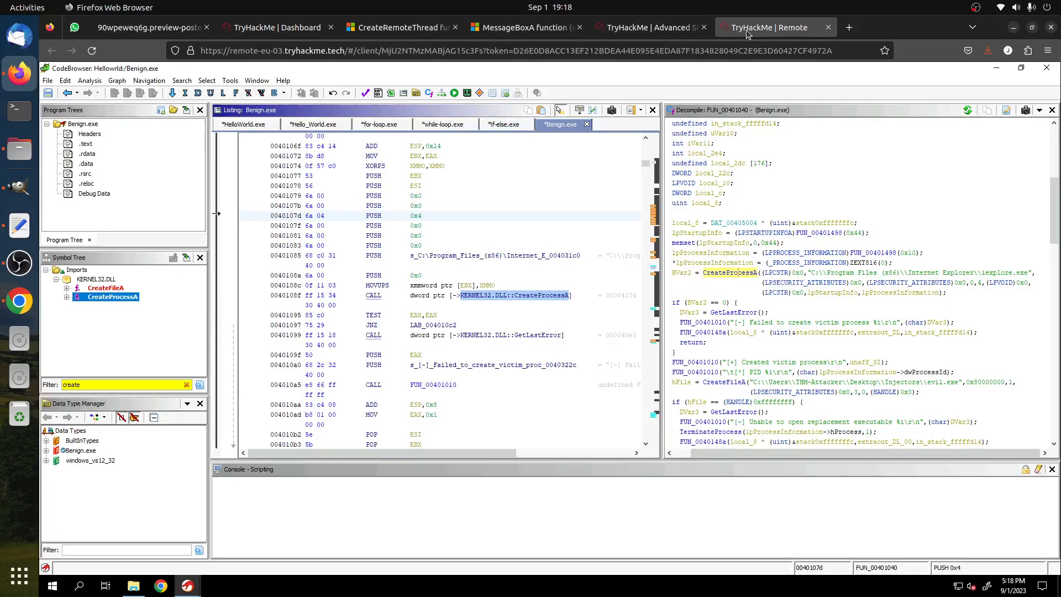
{"action": "left_click", "coordinate": [412, 218]}
- Return to the TryHackMe room's Task 9 questions and begin the suspended-process answer with "iex"
{"action": "left_click", "coordinate": [639, 30]}
{"action": "scroll", "coordinate": [551, 66], "scroll_direction": "down", "scroll_amount": 15}
{"action": "scroll", "coordinate": [270, 420], "scroll_direction": "down", "scroll_amount": 20}
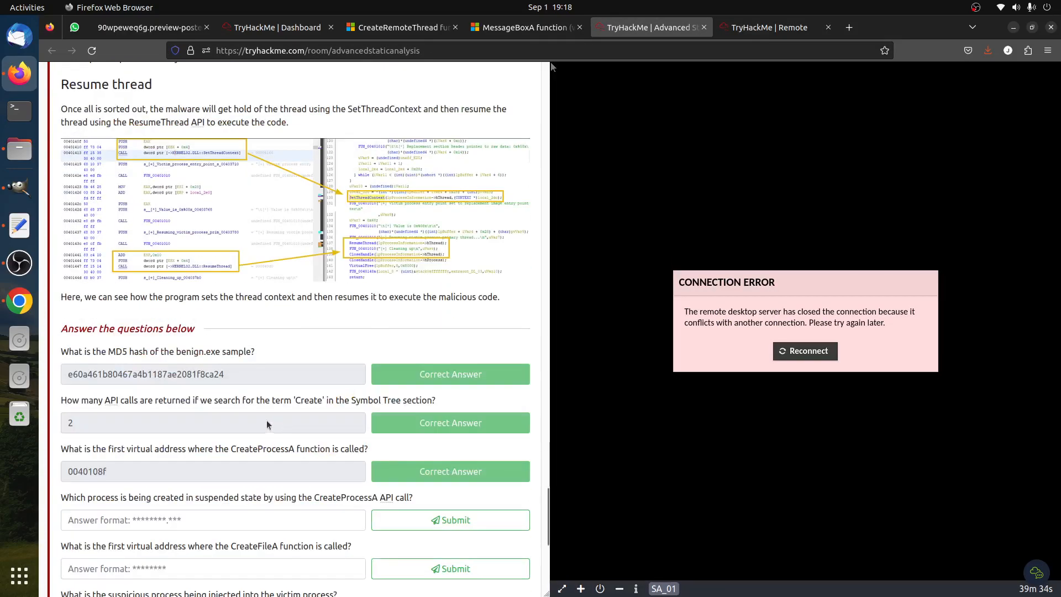
{"action": "left_click", "coordinate": [210, 192]}
{"action": "left_click", "coordinate": [225, 143]}
{"action": "type", "text": "iex"}
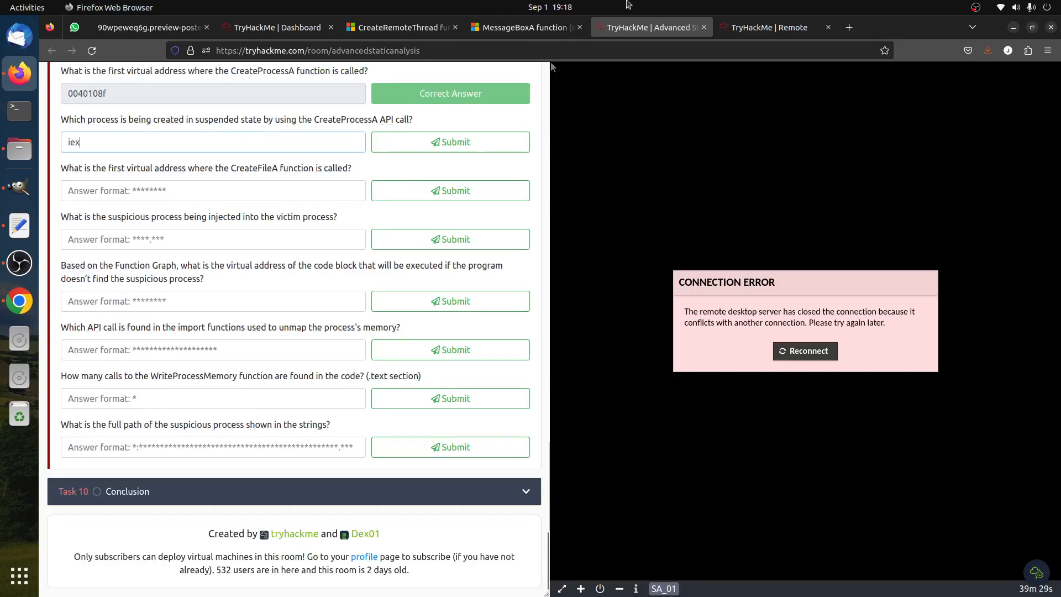
- Check the executable name in the decompiled CreateProcessA call in Ghidra, and submit iexplore.exe as the room's suspended-process answer
{"action": "left_click", "coordinate": [768, 27]}
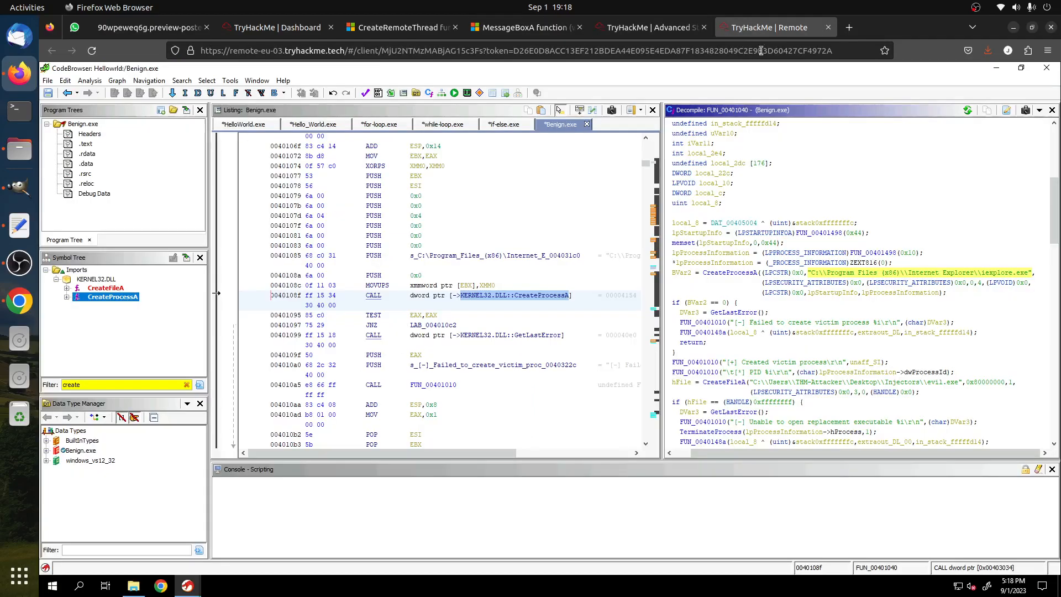
{"action": "right_click", "coordinate": [983, 274]}
{"action": "left_click", "coordinate": [977, 256]}
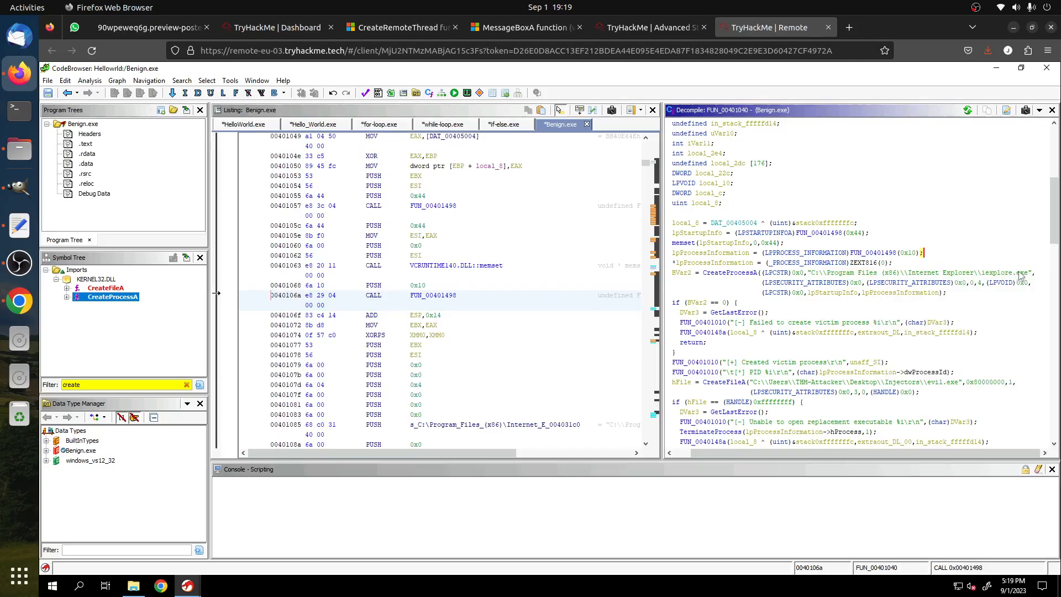
{"action": "left_click", "coordinate": [988, 275]}
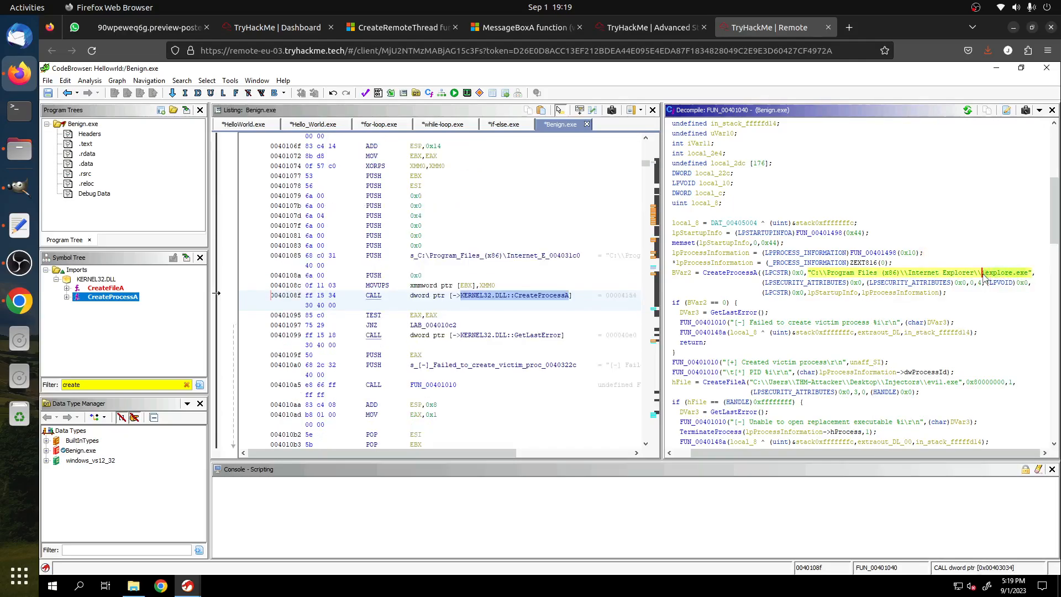
{"action": "left_click", "coordinate": [621, 28]}
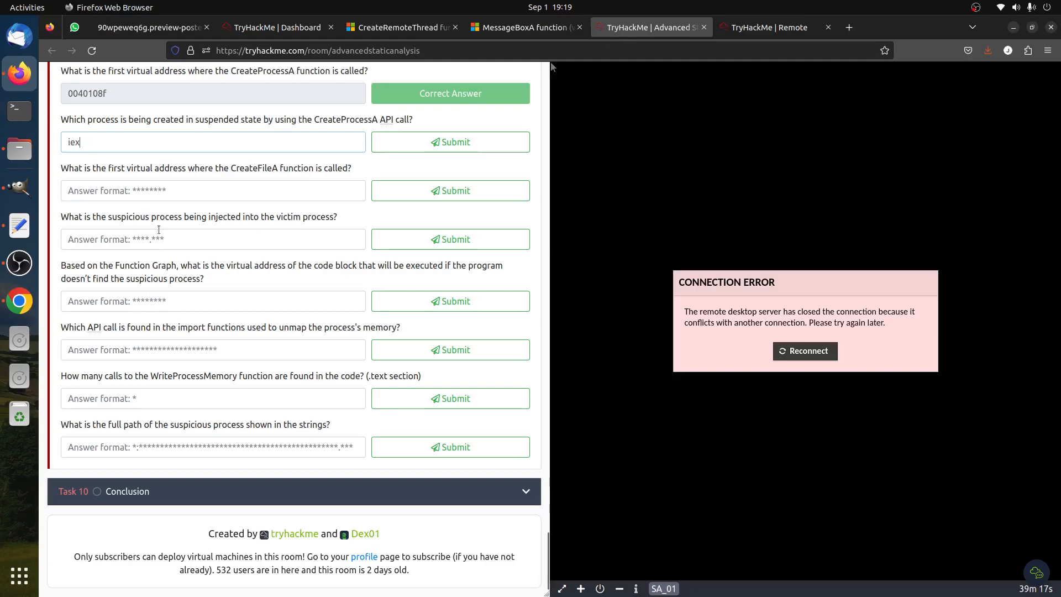
{"action": "key", "text": "ctrl+a"}
{"action": "type", "text": "iexplore.exe"}
{"action": "left_click", "coordinate": [387, 145]}
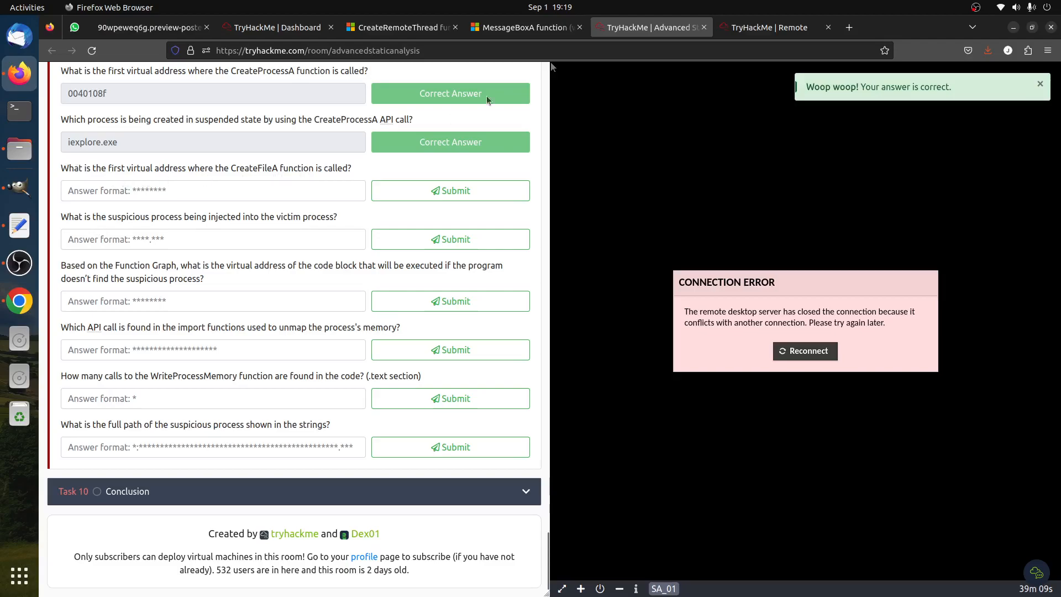
- Back in Ghidra, show the references to the CreateFileA import and go to the computed call at 004010f0
{"action": "left_click", "coordinate": [742, 31]}
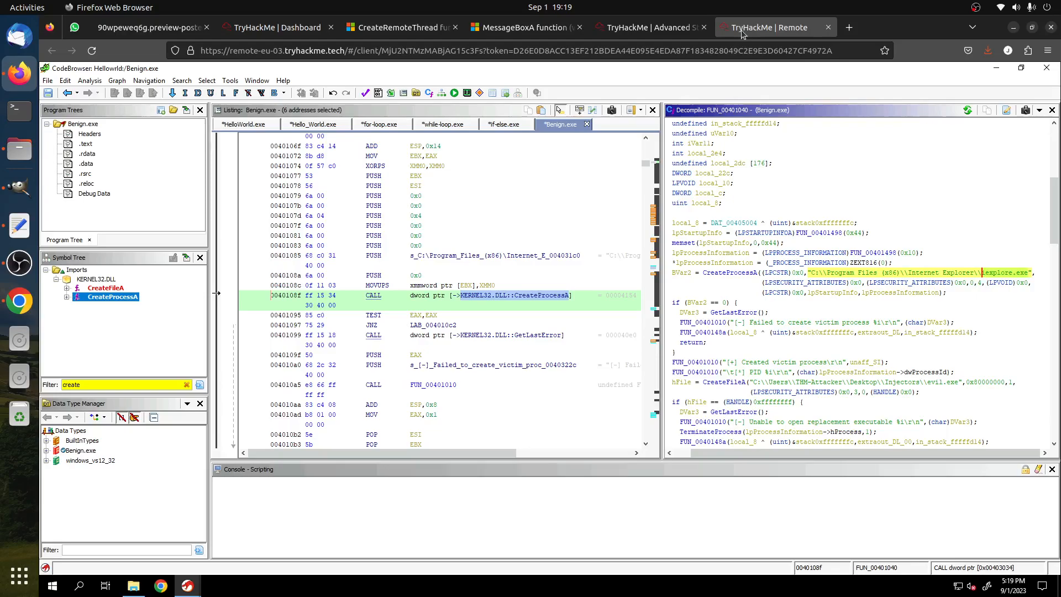
{"action": "left_click", "coordinate": [105, 288]}
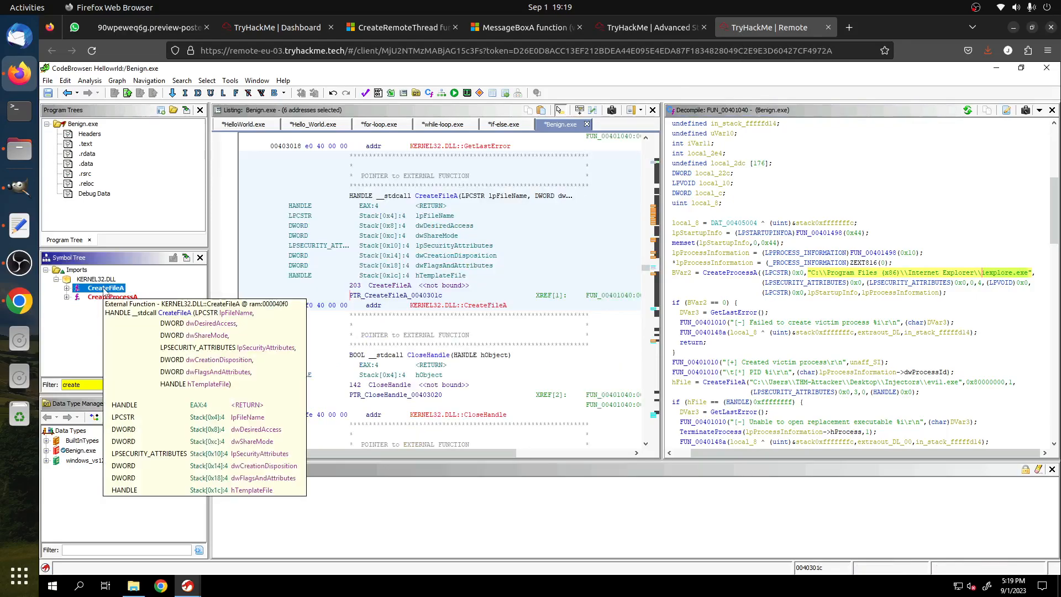
{"action": "right_click", "coordinate": [105, 289]}
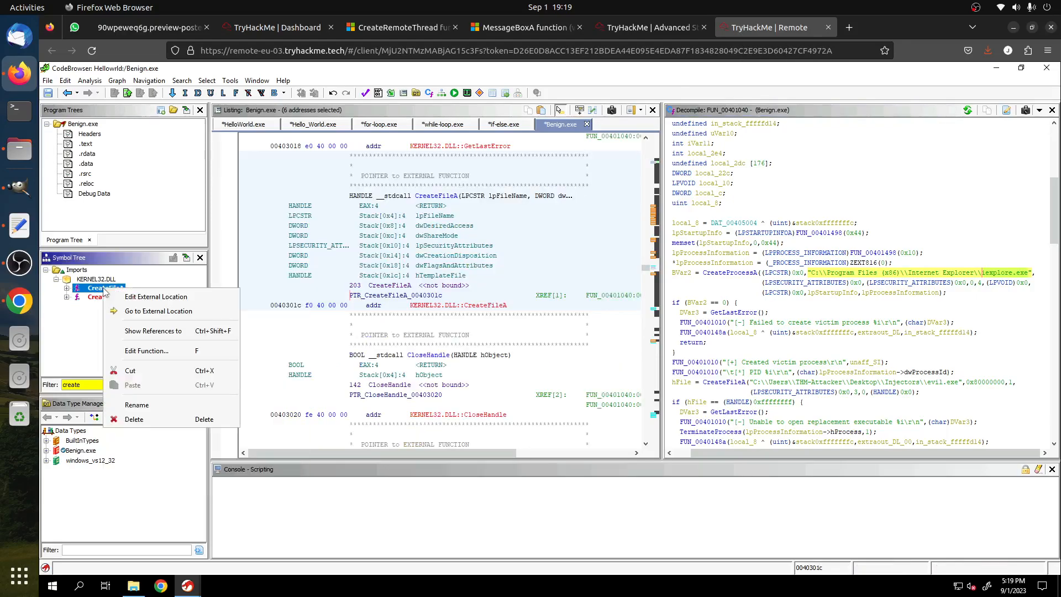
{"action": "left_click", "coordinate": [156, 331]}
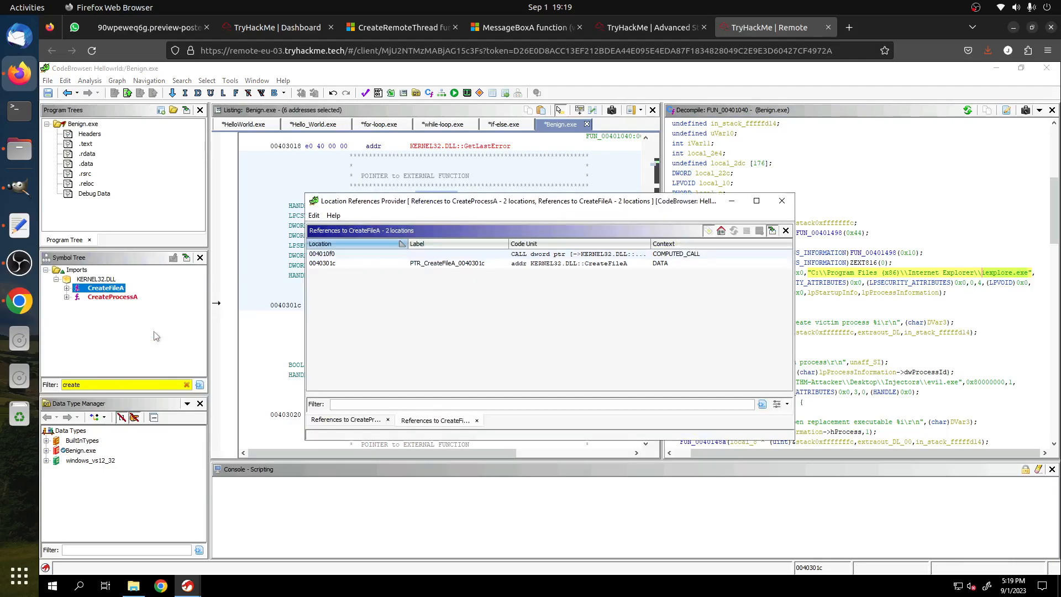
{"action": "left_click", "coordinate": [338, 257]}
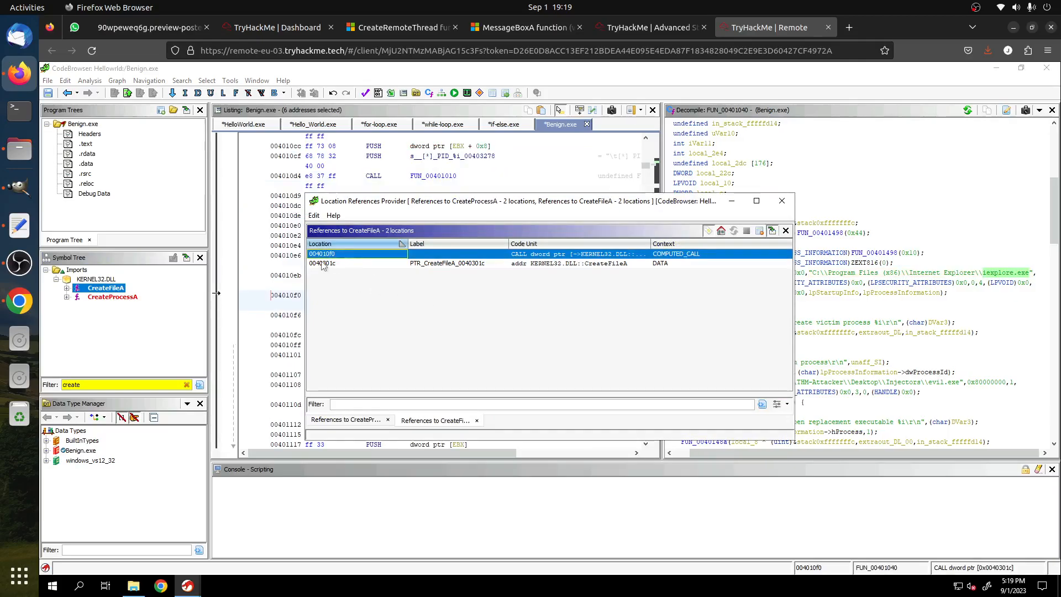
- Submit 004010f0 in the TryHackMe room as the first virtual address where CreateFileA is called
{"action": "left_click", "coordinate": [647, 28]}
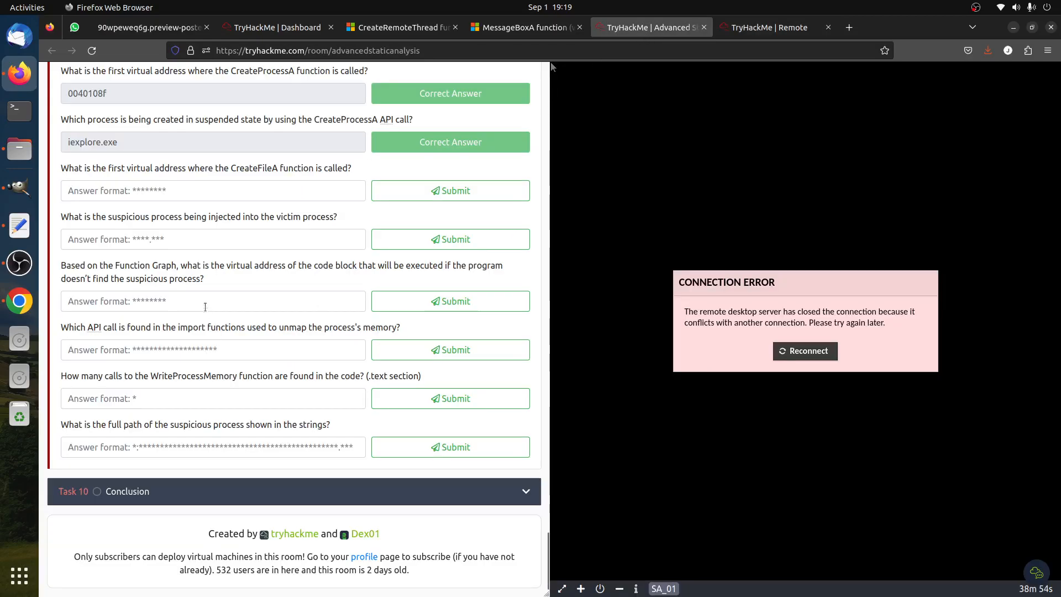
{"action": "left_click", "coordinate": [201, 184]}
{"action": "type", "text": "0040"}
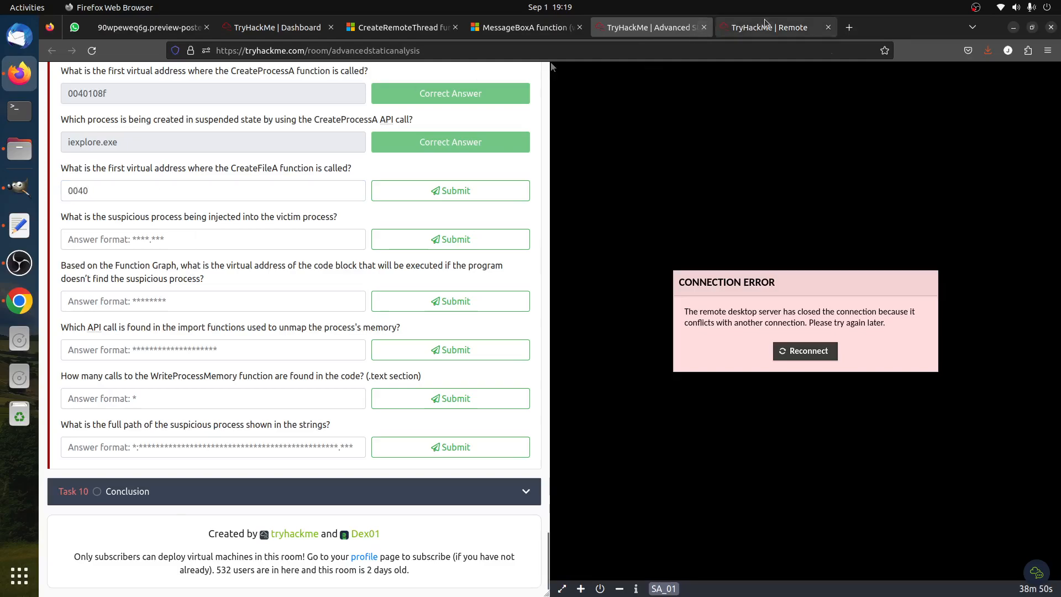
{"action": "left_click", "coordinate": [769, 28]}
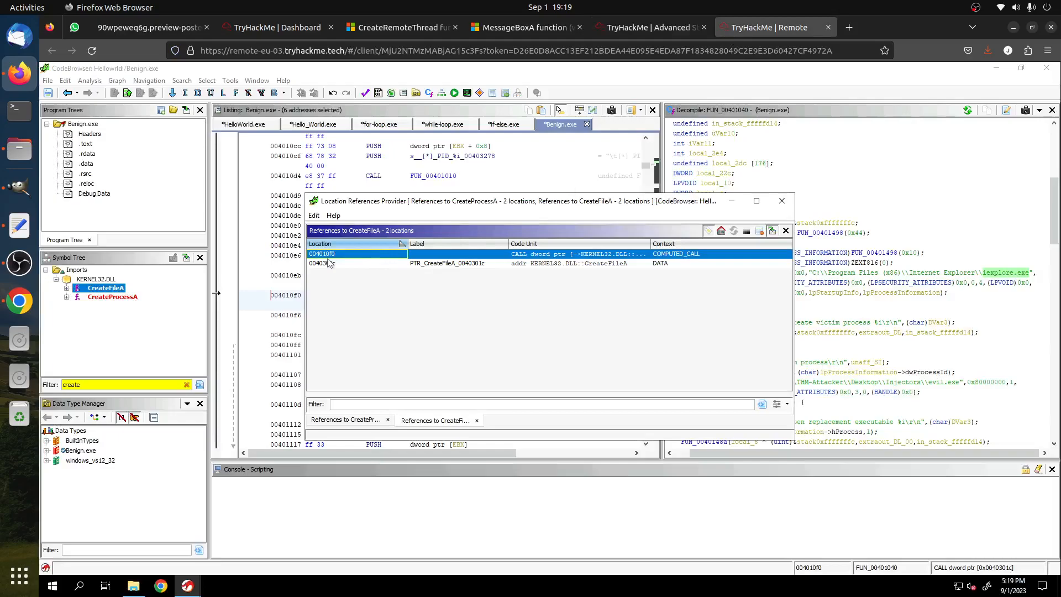
{"action": "left_click", "coordinate": [633, 28]}
{"action": "left_click", "coordinate": [169, 191]}
{"action": "type", "text": "0040"}
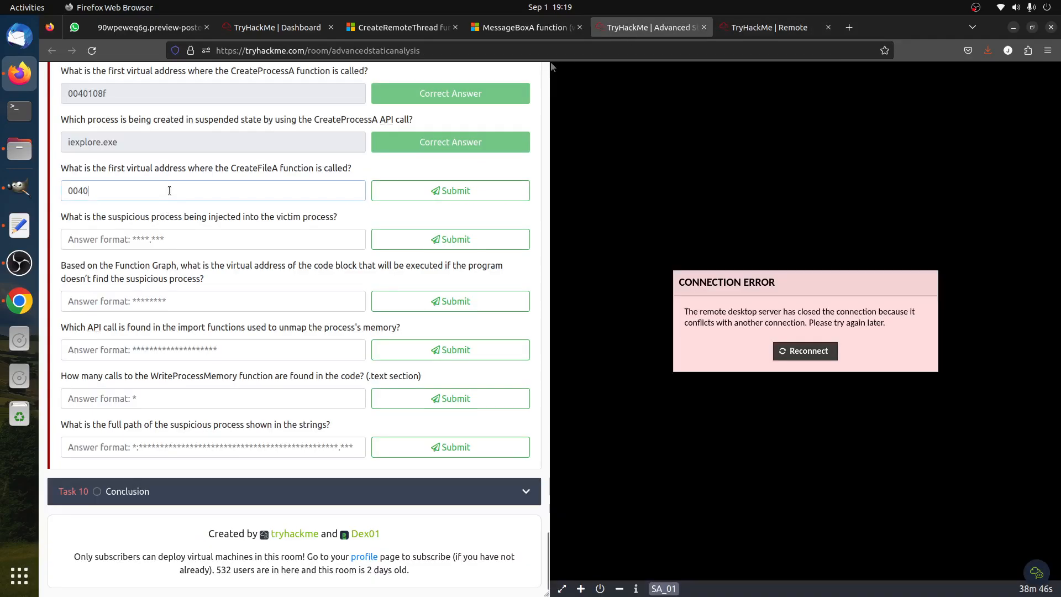
{"action": "type", "text": "10f0"}
{"action": "left_click", "coordinate": [414, 195]}
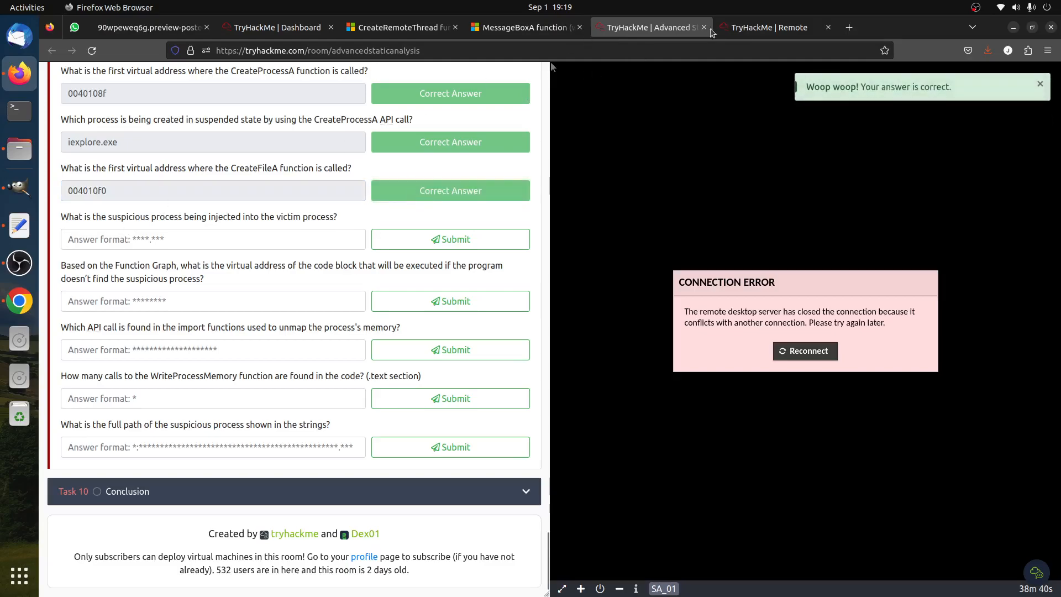
- Dismiss Ghidra's references window, read the room's injected-process question, and examine the file path in the decompiled CreateFileA call
{"action": "left_click", "coordinate": [750, 27]}
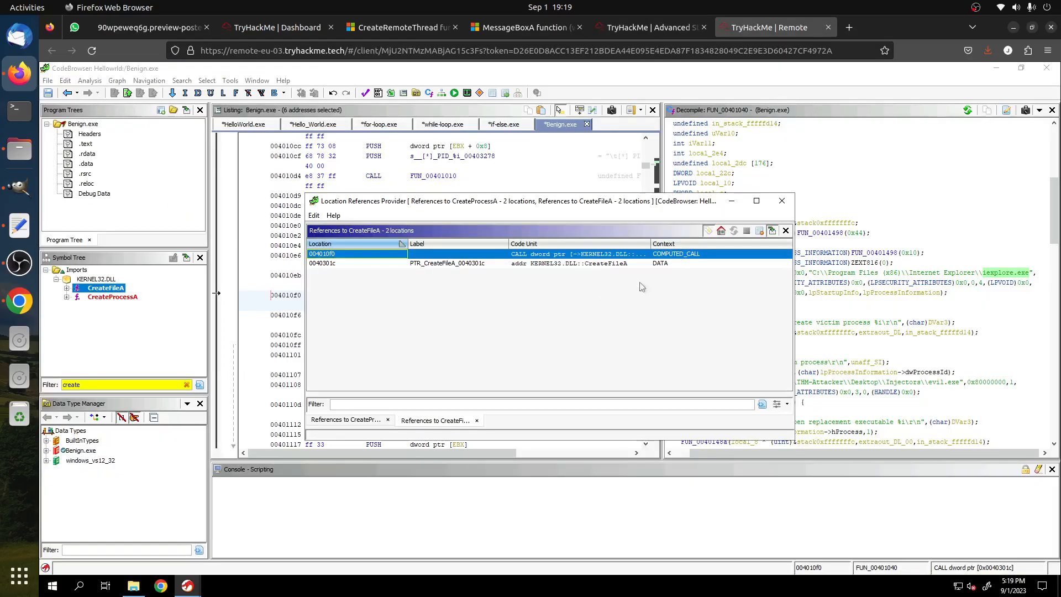
{"action": "left_click", "coordinate": [782, 201]}
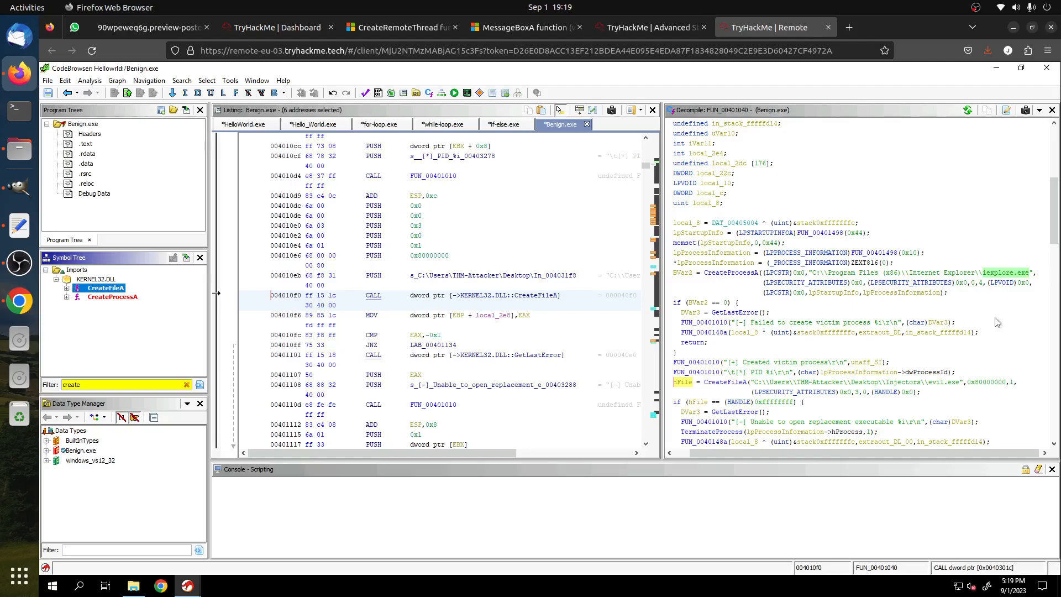
{"action": "left_click", "coordinate": [550, 299]}
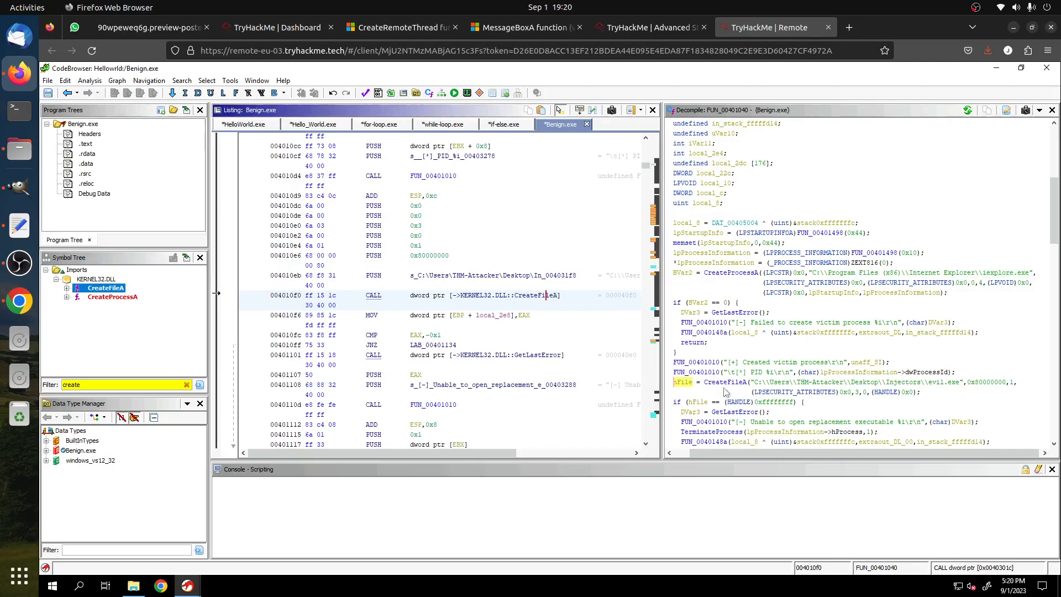
{"action": "left_click", "coordinate": [650, 27]}
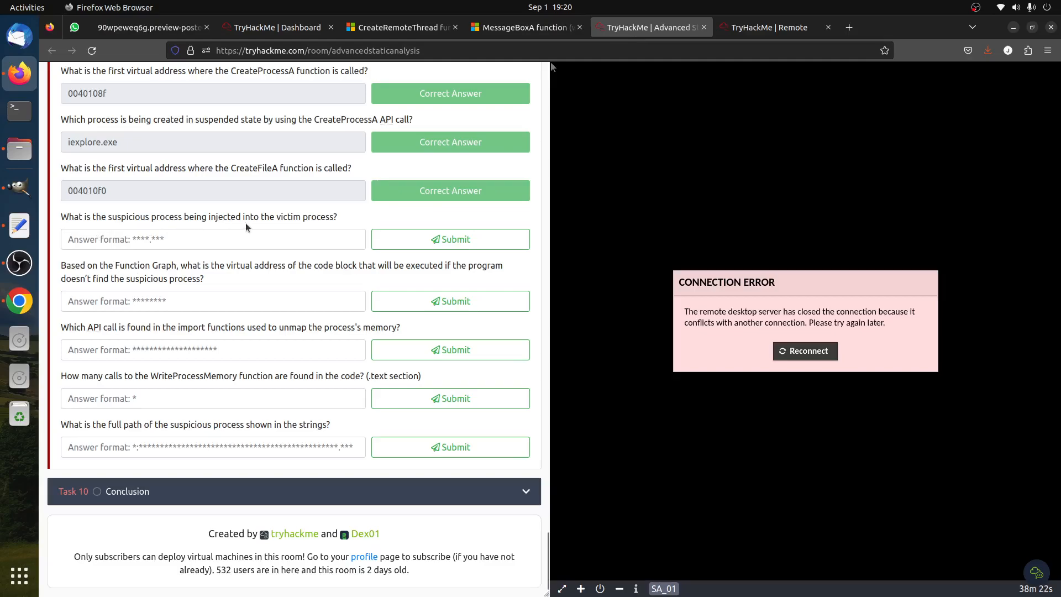
{"action": "left_click_drag", "start_coordinate": [339, 217], "coordinate": [38, 210]}
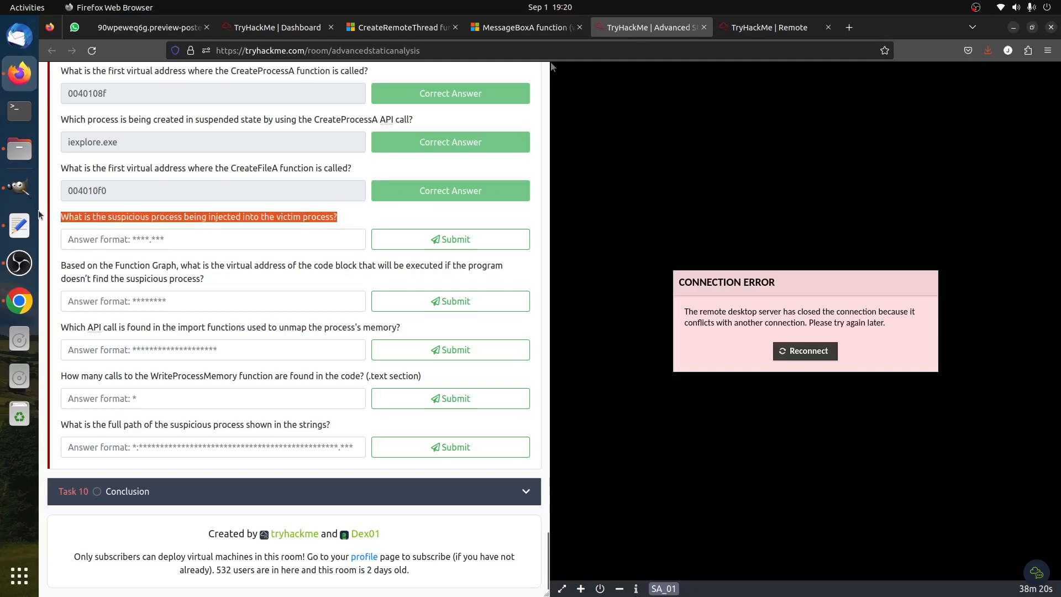
{"action": "left_click", "coordinate": [747, 30]}
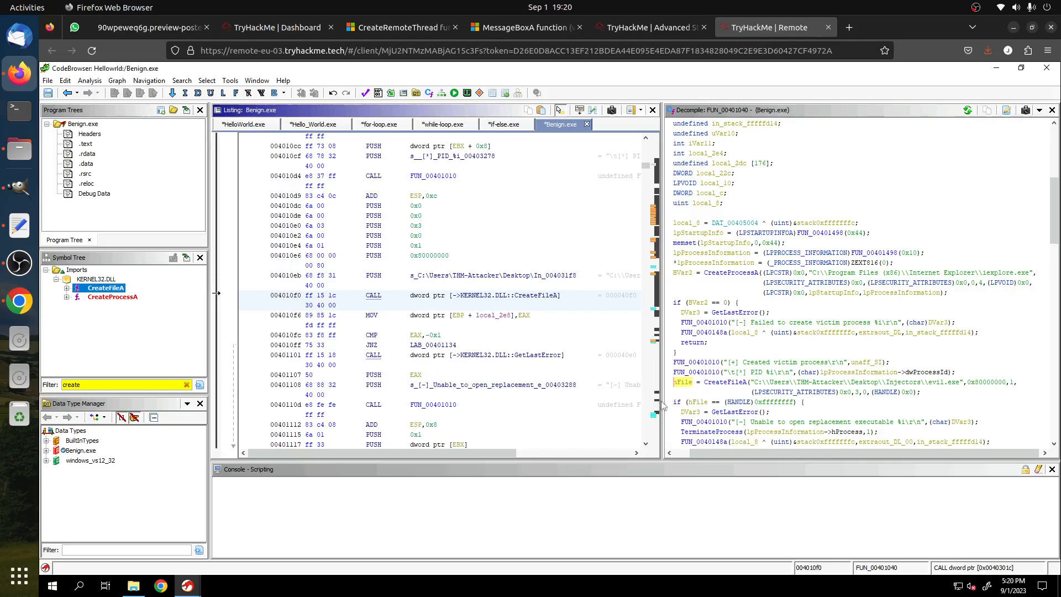
{"action": "left_click", "coordinate": [974, 382]}
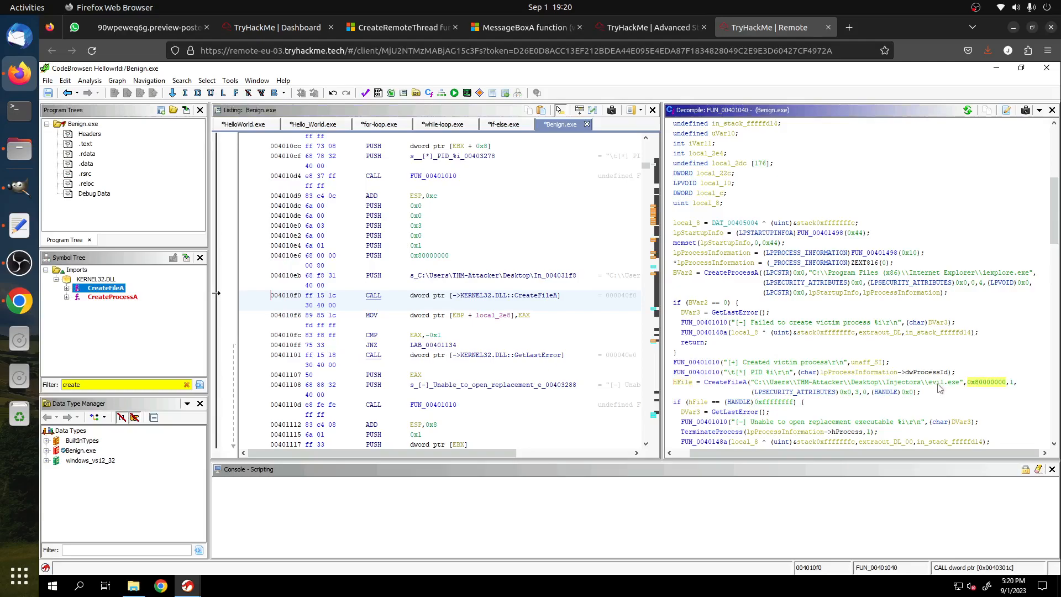
{"action": "double_click", "coordinate": [938, 383]}
- Submit evil.exe in the room as the suspicious process injected into the victim, and read the following Function Graph question
{"action": "left_click", "coordinate": [614, 28]}
{"action": "left_click", "coordinate": [178, 238]}
{"action": "type", "text": "evil.exe"}
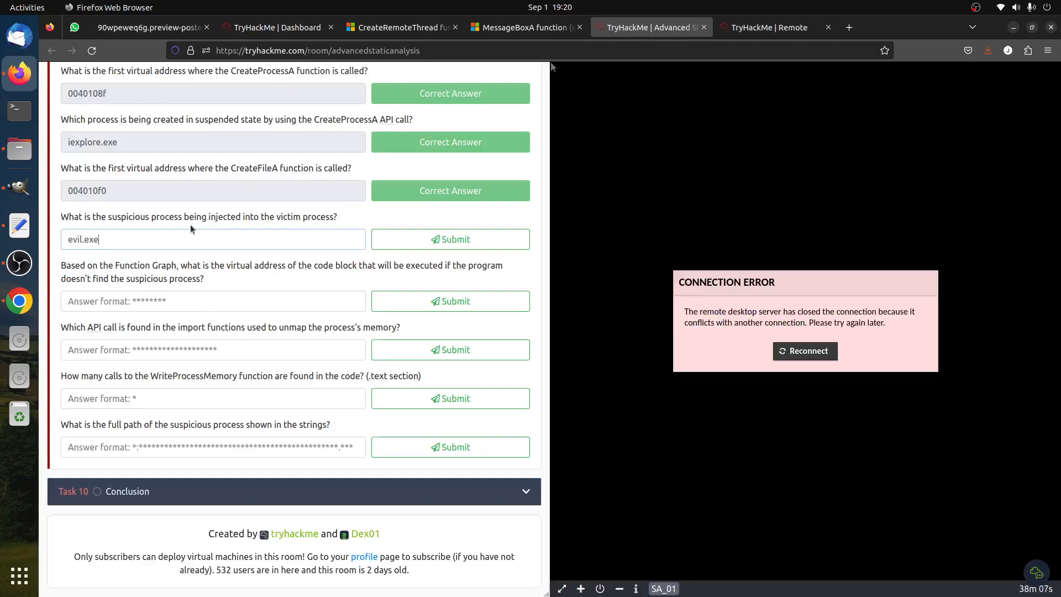
{"action": "left_click", "coordinate": [498, 243]}
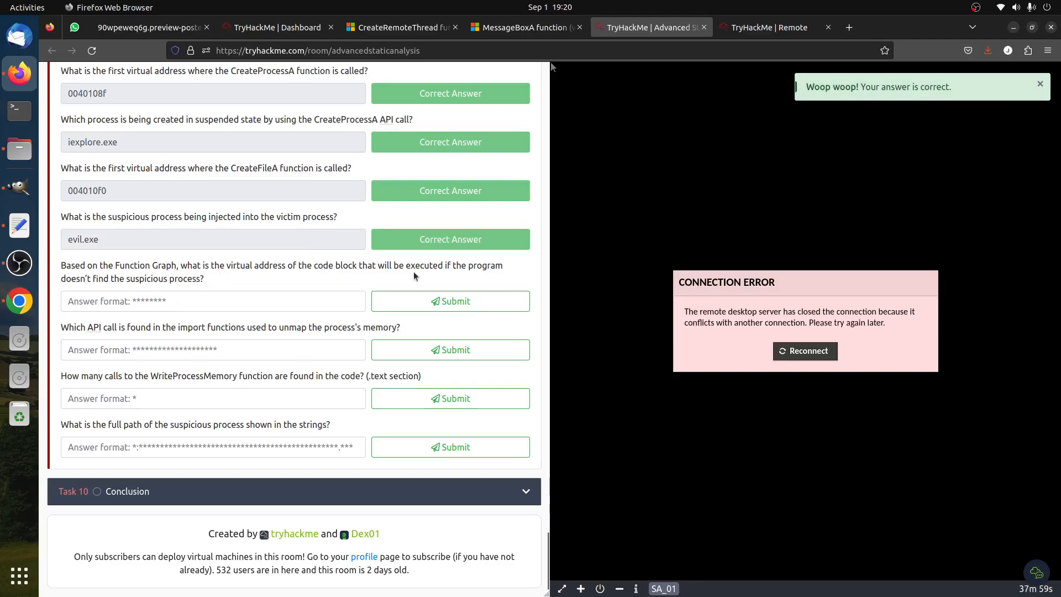
{"action": "left_click_drag", "start_coordinate": [72, 279], "coordinate": [237, 284]}
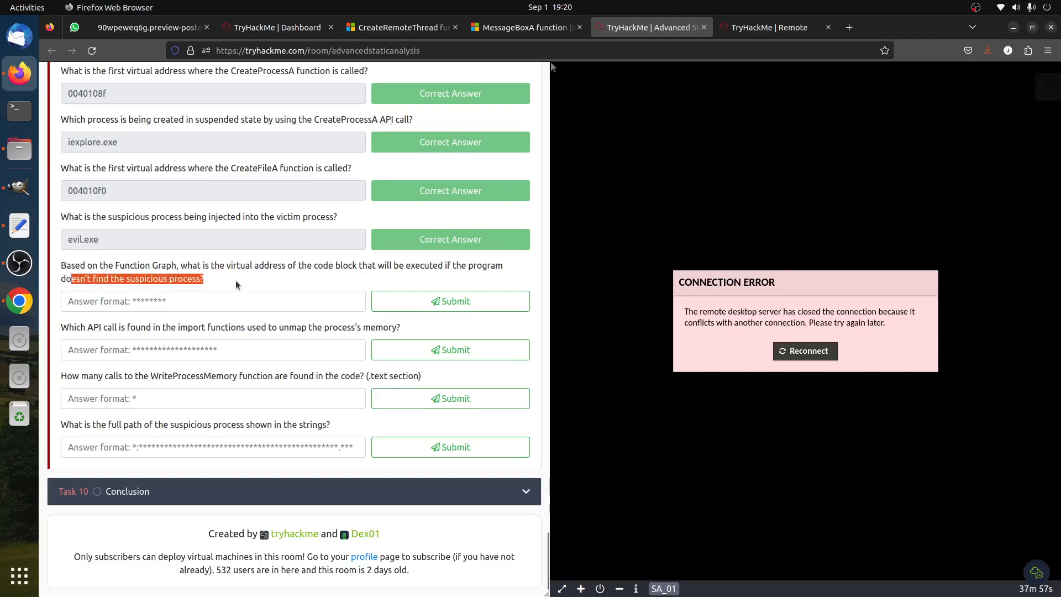
- Switch to Ghidra, open the Function Graph of FUN_00401040, and examine the block containing the CreateFileA call
{"action": "left_click", "coordinate": [375, 118]}
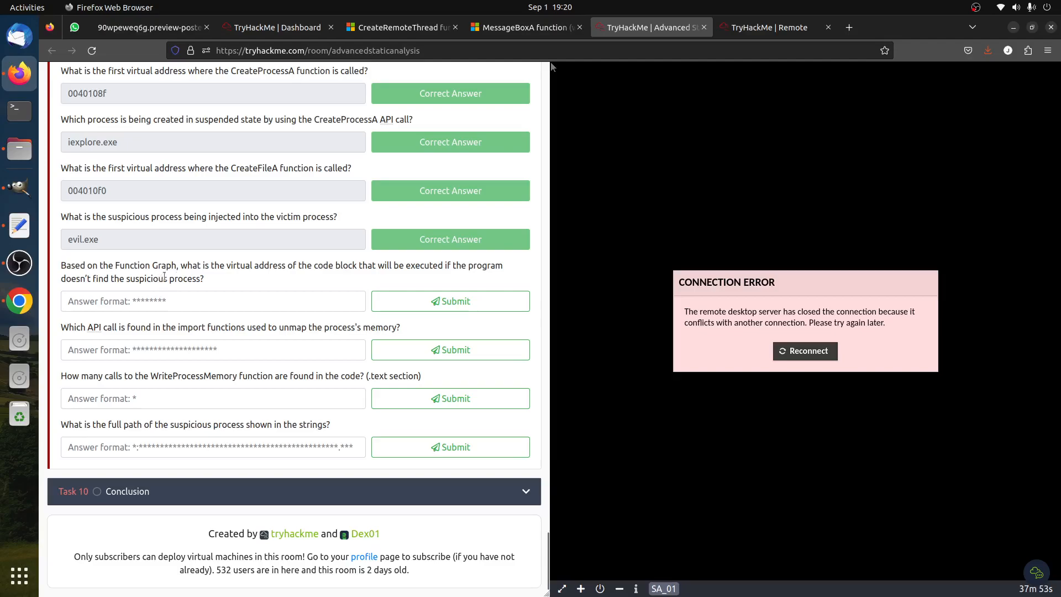
{"action": "left_click", "coordinate": [773, 29]}
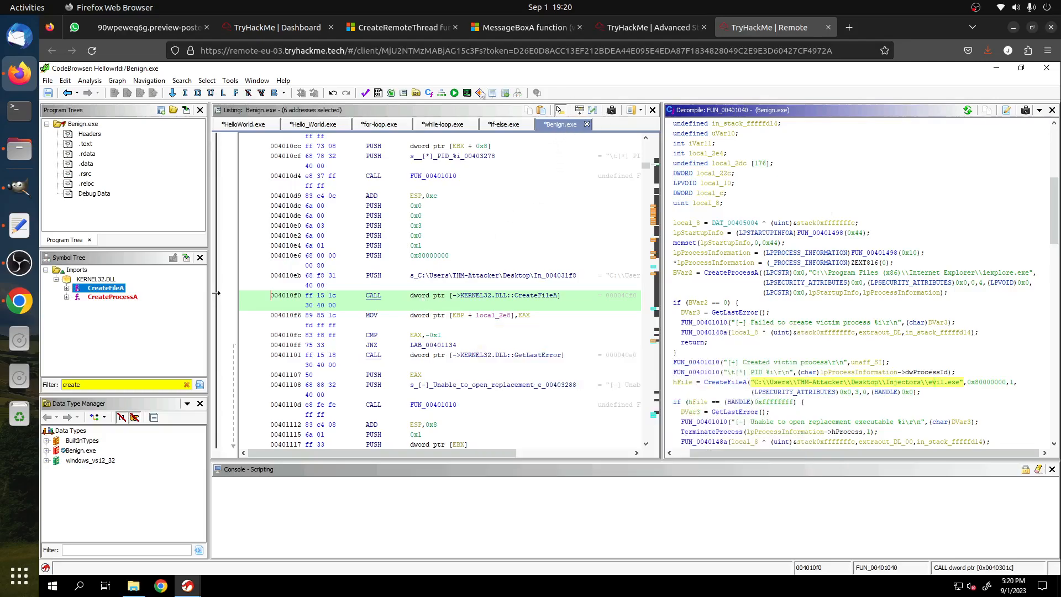
{"action": "left_click", "coordinate": [442, 94]}
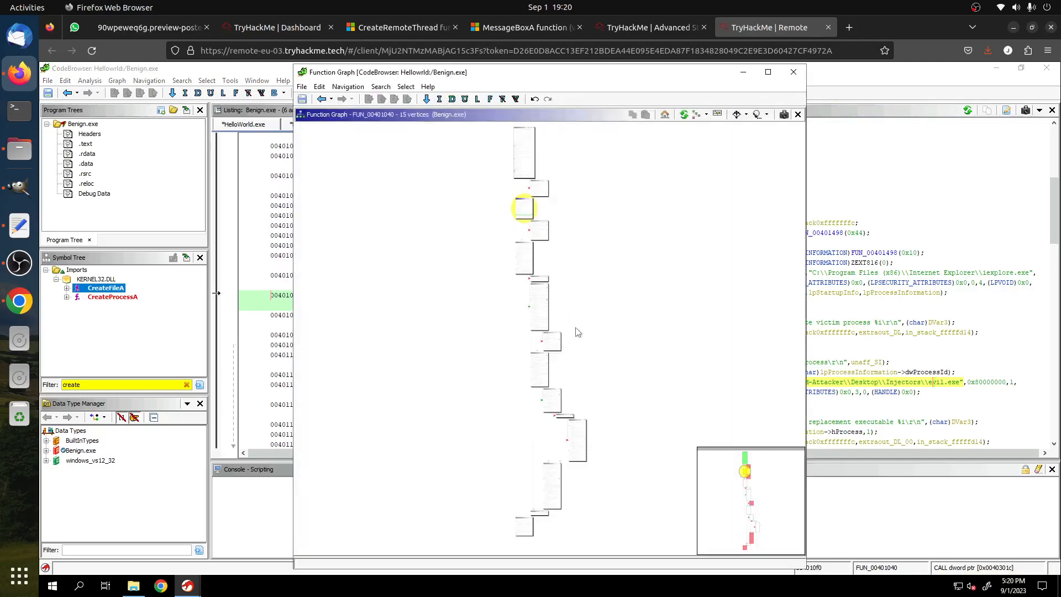
{"action": "scroll", "coordinate": [601, 287], "scroll_direction": "up", "scroll_amount": 1}
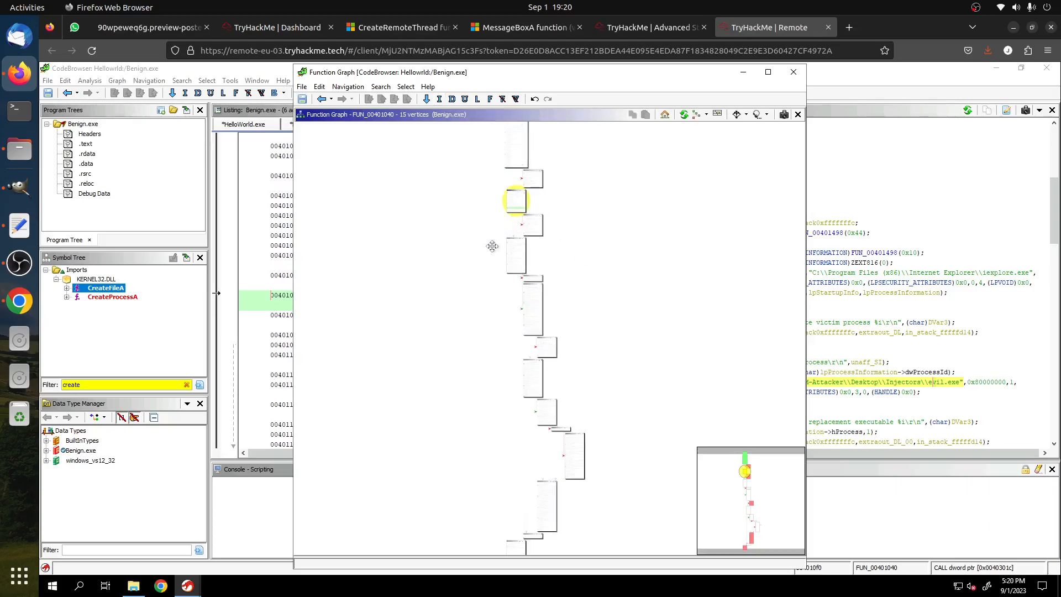
{"action": "scroll", "coordinate": [493, 246], "scroll_direction": "up", "scroll_amount": 5}
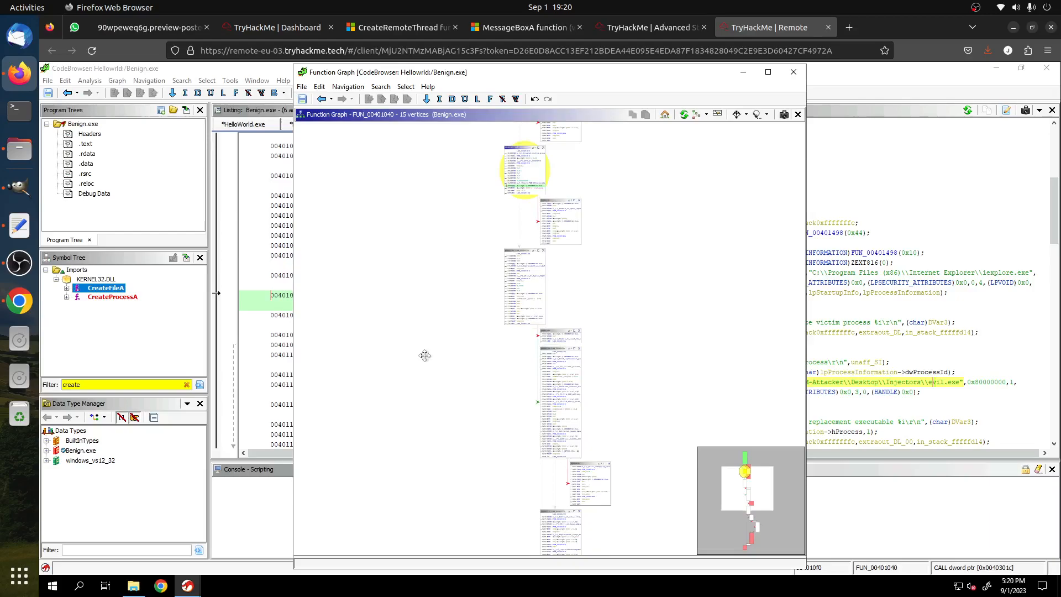
{"action": "scroll", "coordinate": [463, 303], "scroll_direction": "up", "scroll_amount": 2}
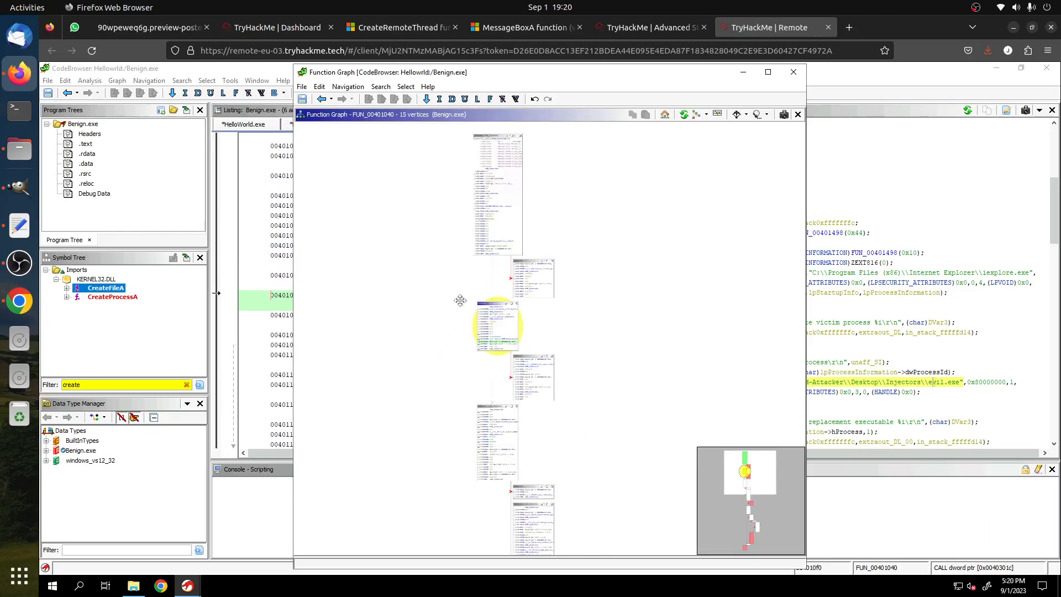
{"action": "scroll", "coordinate": [462, 301], "scroll_direction": "up", "scroll_amount": 3}
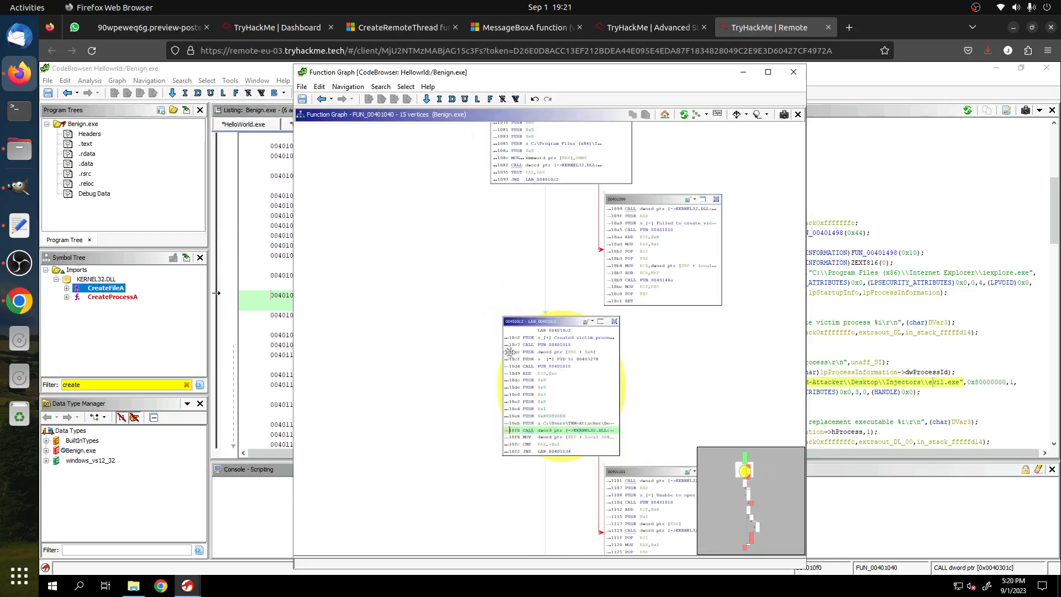
- Review the TryHackMe room's explanation of the red and green arrows in the Function Graph
{"action": "left_click", "coordinate": [647, 27]}
{"action": "scroll", "coordinate": [368, 352], "scroll_direction": "up", "scroll_amount": 20}
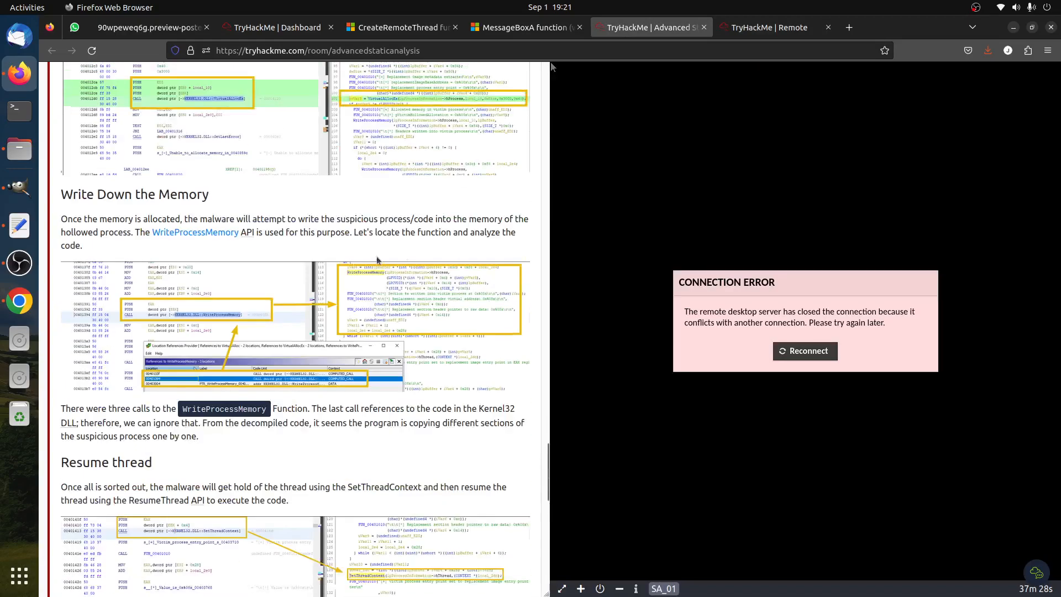
{"action": "scroll", "coordinate": [268, 301], "scroll_direction": "up", "scroll_amount": 15}
{"action": "scroll", "coordinate": [266, 304], "scroll_direction": "down", "scroll_amount": 10}
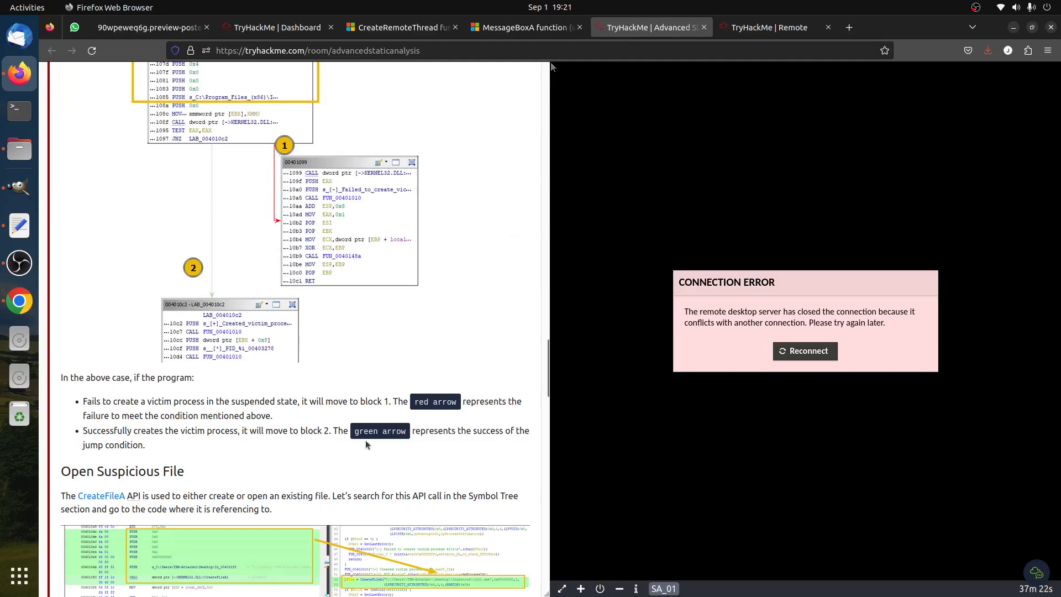
{"action": "scroll", "coordinate": [390, 400], "scroll_direction": "down", "scroll_amount": 20}
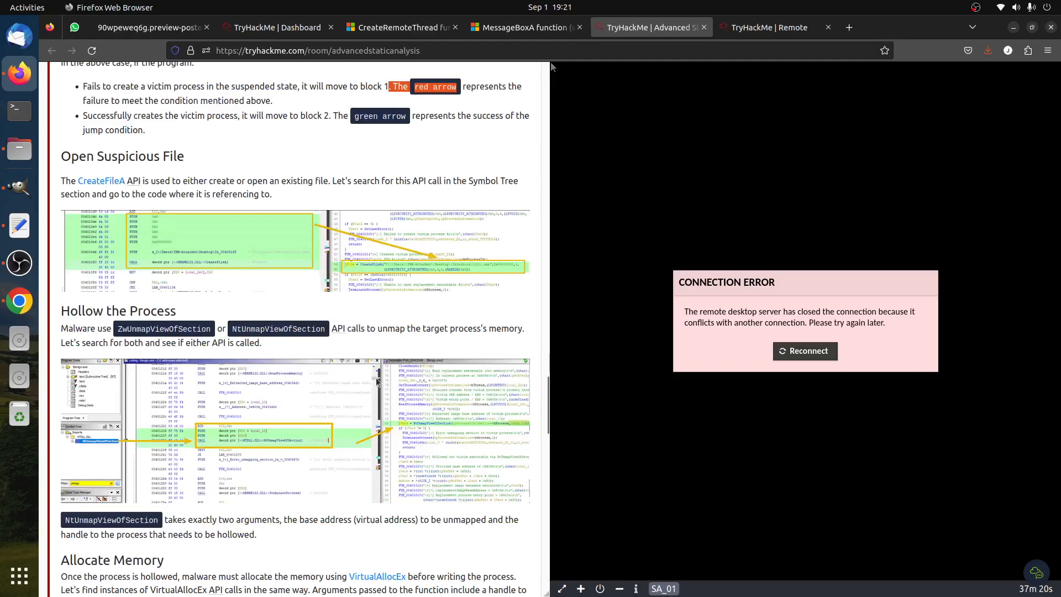
- Back in Ghidra's Function Graph, follow the branches leaving block 004010c2 and examine the failure block's address
{"action": "left_click", "coordinate": [756, 30]}
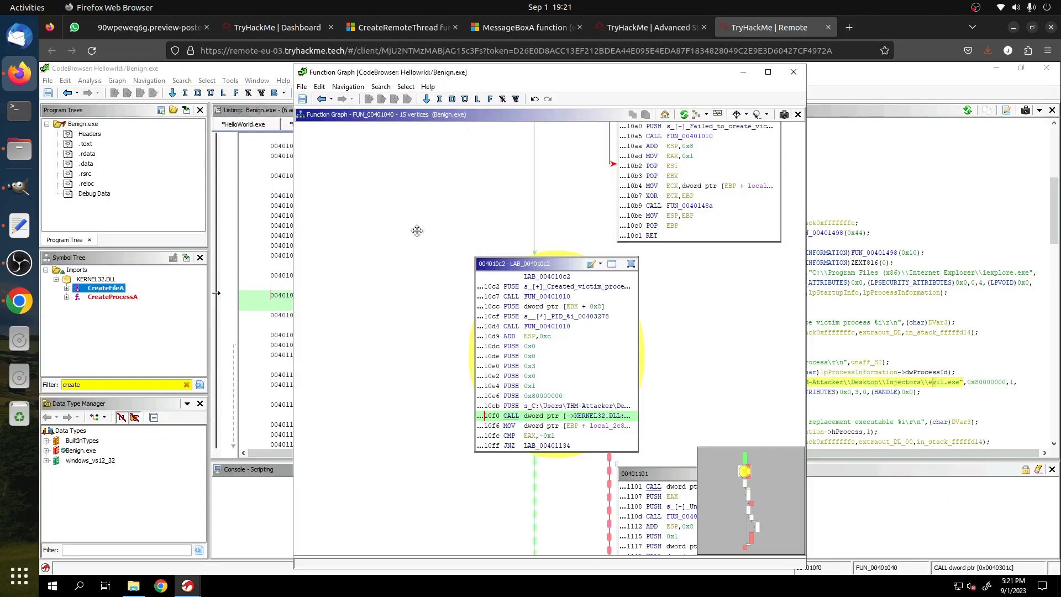
{"action": "scroll", "coordinate": [417, 237], "scroll_direction": "up", "scroll_amount": 2}
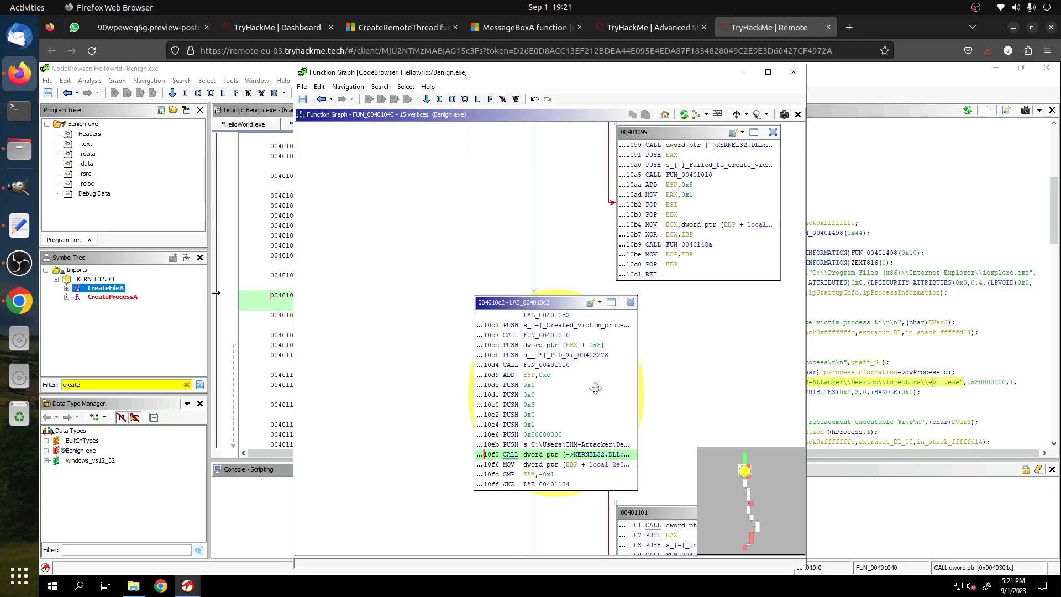
{"action": "scroll", "coordinate": [546, 377], "scroll_direction": "down", "scroll_amount": 1}
{"action": "scroll", "coordinate": [547, 377], "scroll_direction": "down", "scroll_amount": 1}
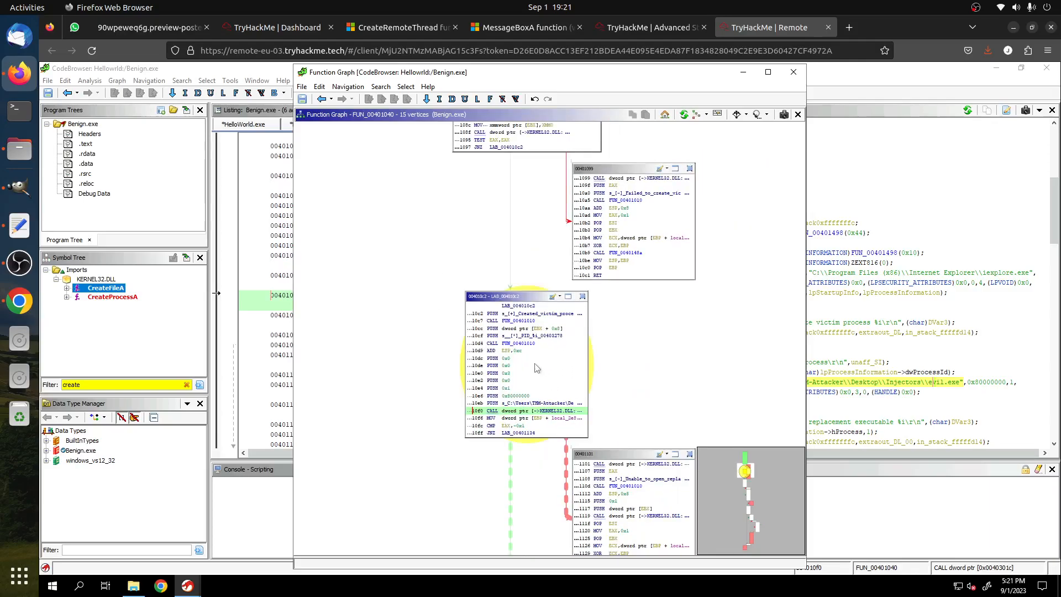
{"action": "scroll", "coordinate": [536, 368], "scroll_direction": "up", "scroll_amount": 1}
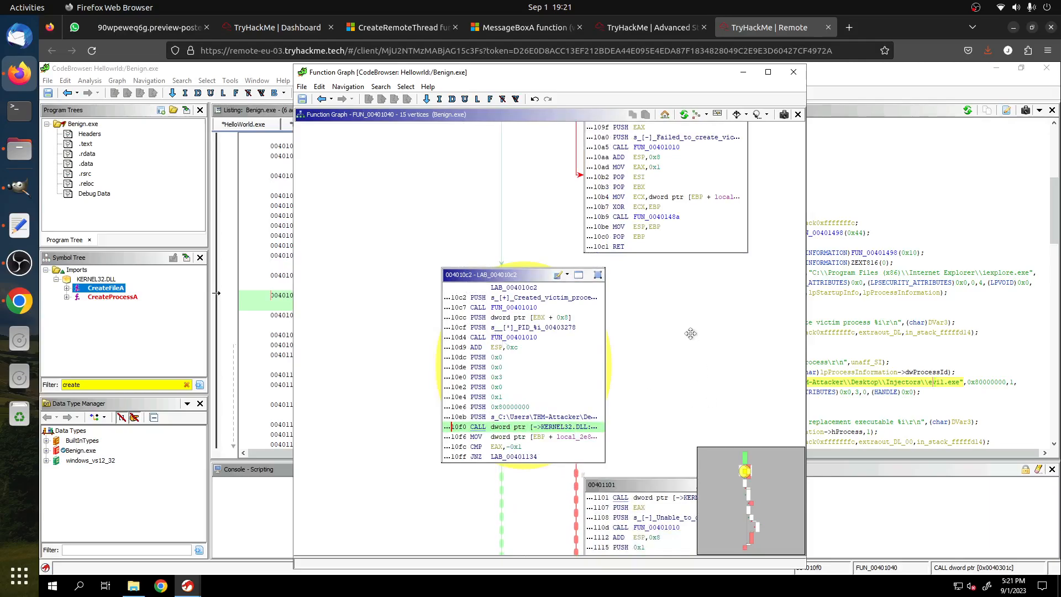
{"action": "scroll", "coordinate": [679, 384], "scroll_direction": "down", "scroll_amount": 1}
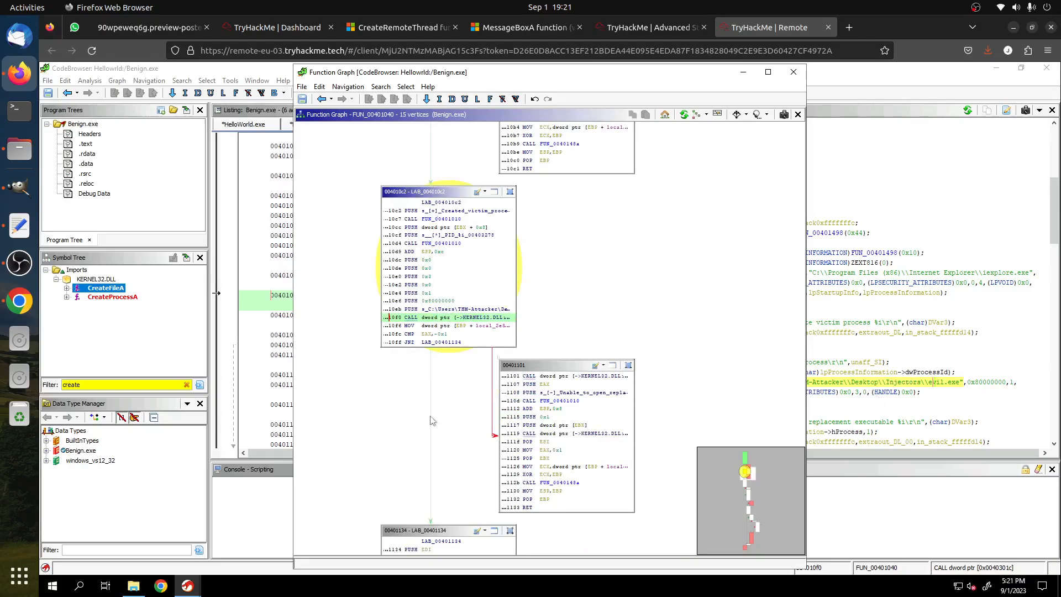
{"action": "scroll", "coordinate": [536, 407], "scroll_direction": "up", "scroll_amount": 1}
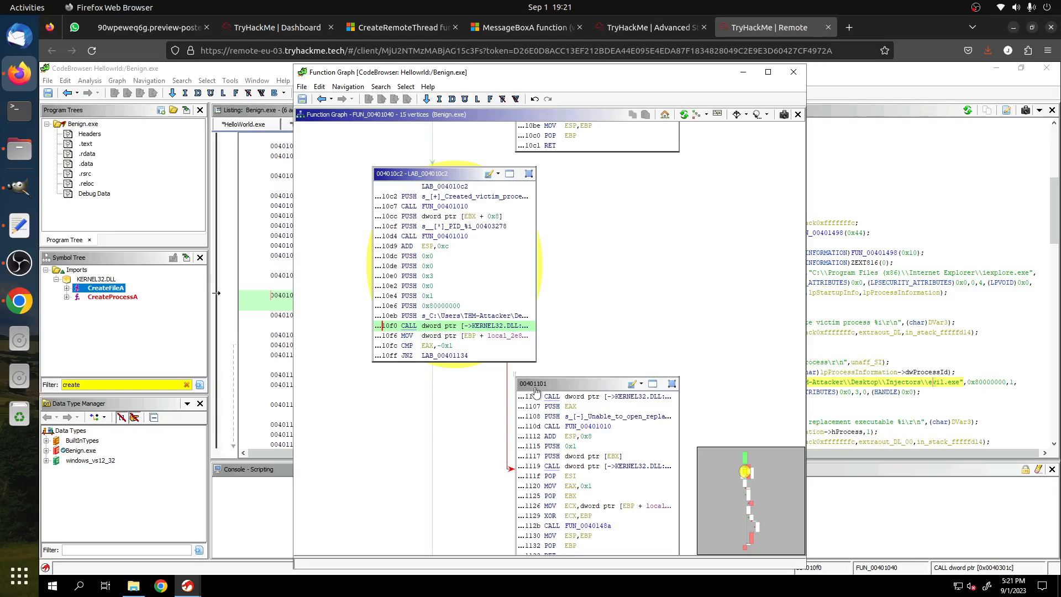
- Submit 00401101 in the TryHackMe room as the code block executed if the suspicious process isn't found
{"action": "left_click", "coordinate": [647, 27]}
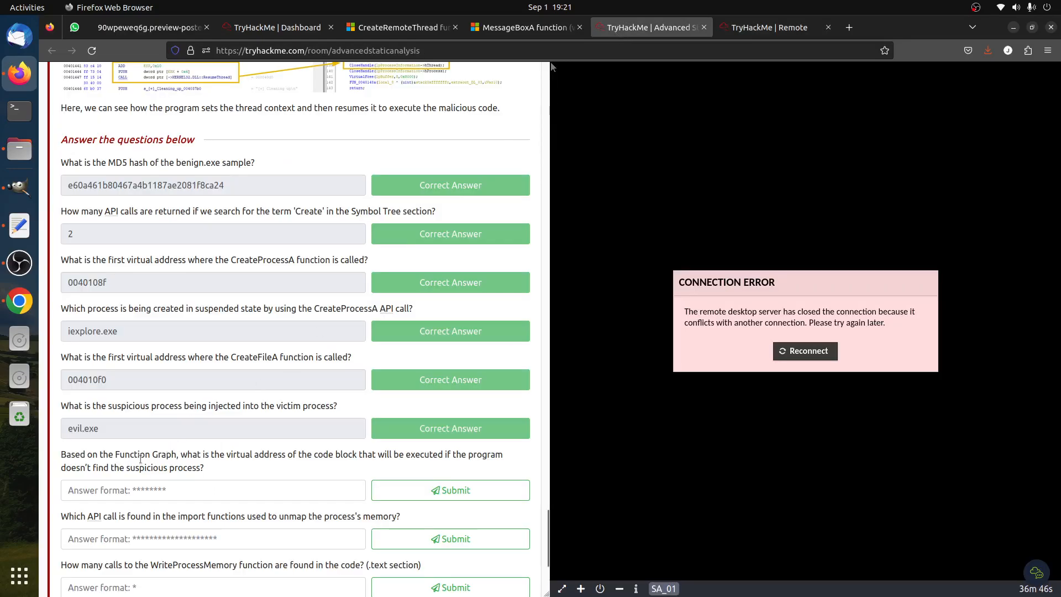
{"action": "left_click", "coordinate": [139, 485]}
{"action": "type", "text": "00"}
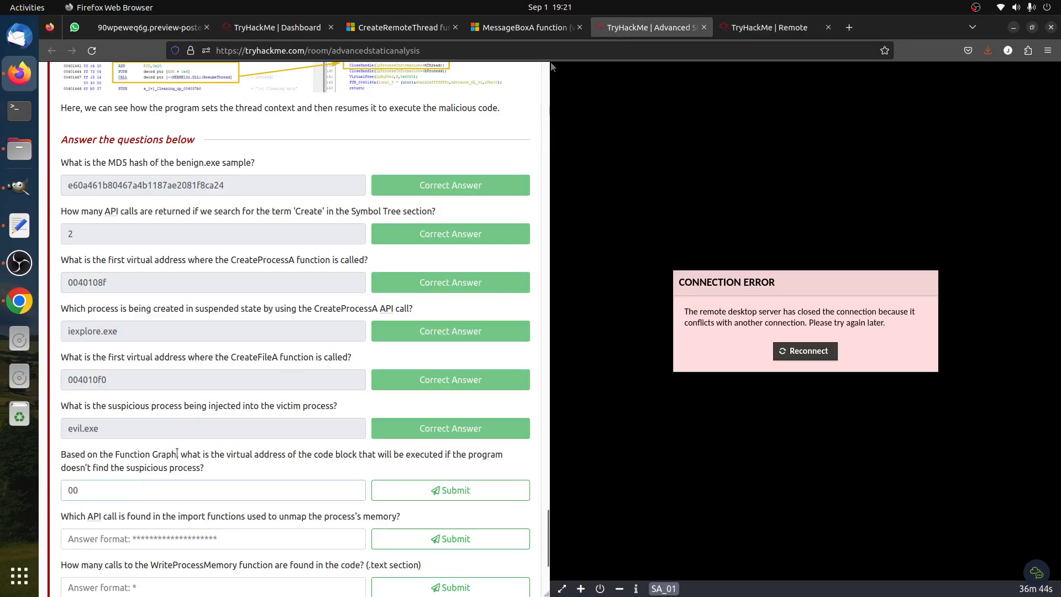
{"action": "type", "text": "401101"}
{"action": "left_click", "coordinate": [770, 27]}
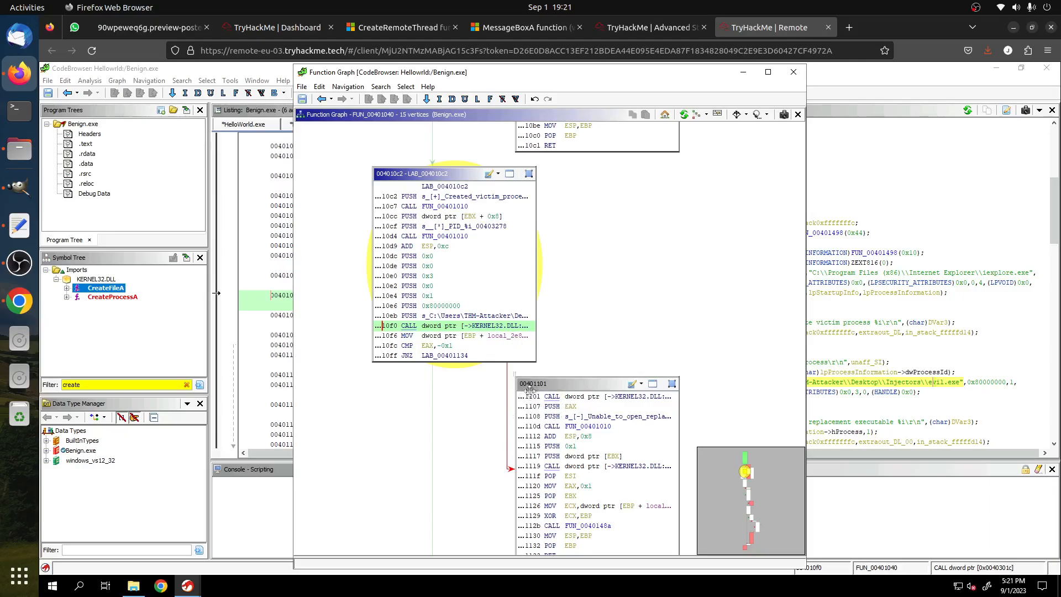
{"action": "left_click", "coordinate": [649, 27]}
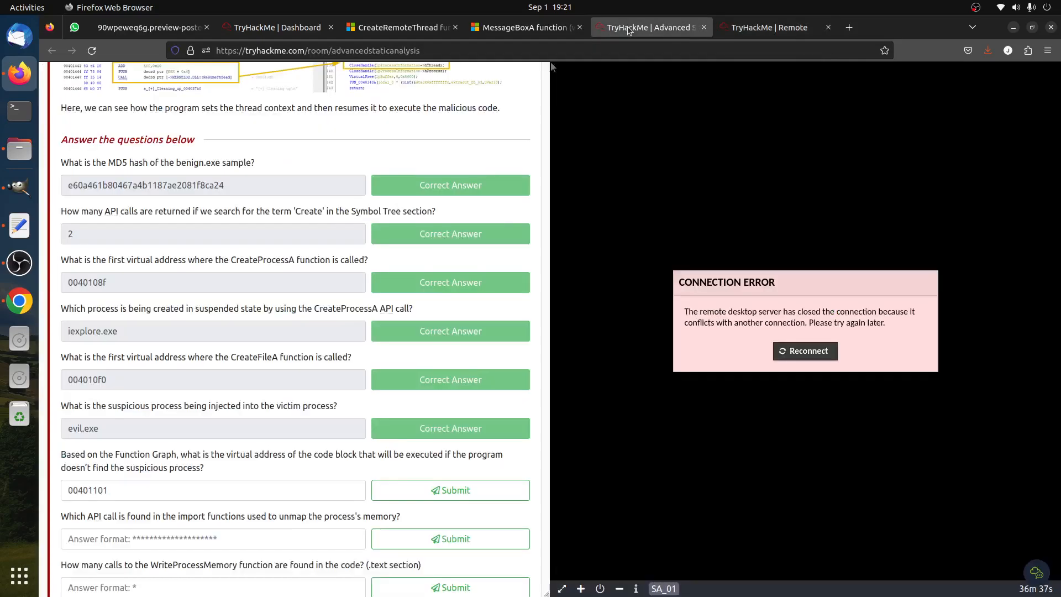
{"action": "left_click", "coordinate": [420, 491]}
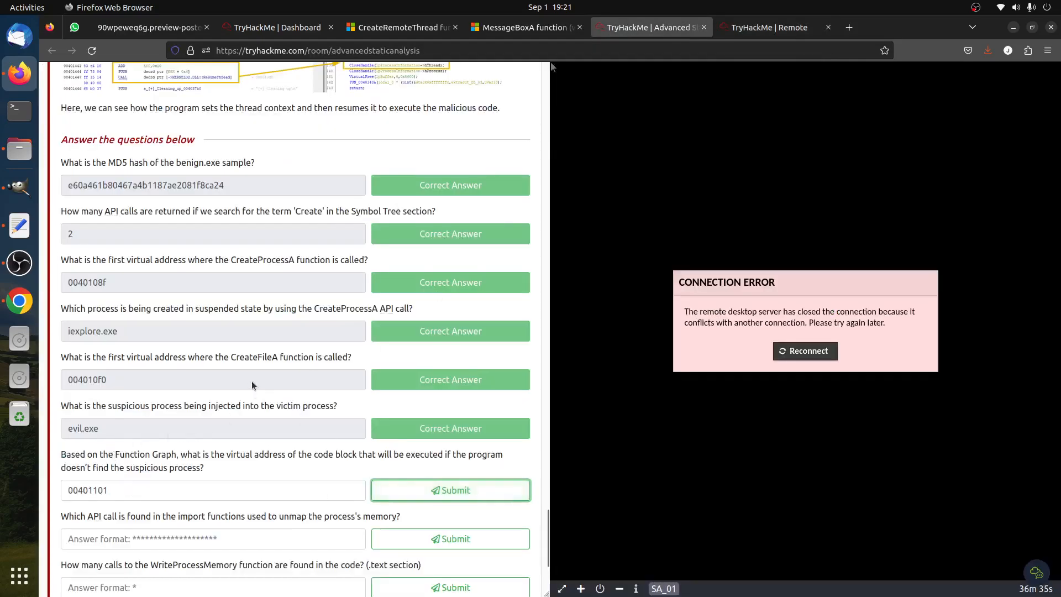
- Read the room's question on unmapping process memory, close Ghidra's Function Graph, and review the room's Hollow the Process section
{"action": "scroll", "coordinate": [255, 386], "scroll_direction": "down", "scroll_amount": 3}
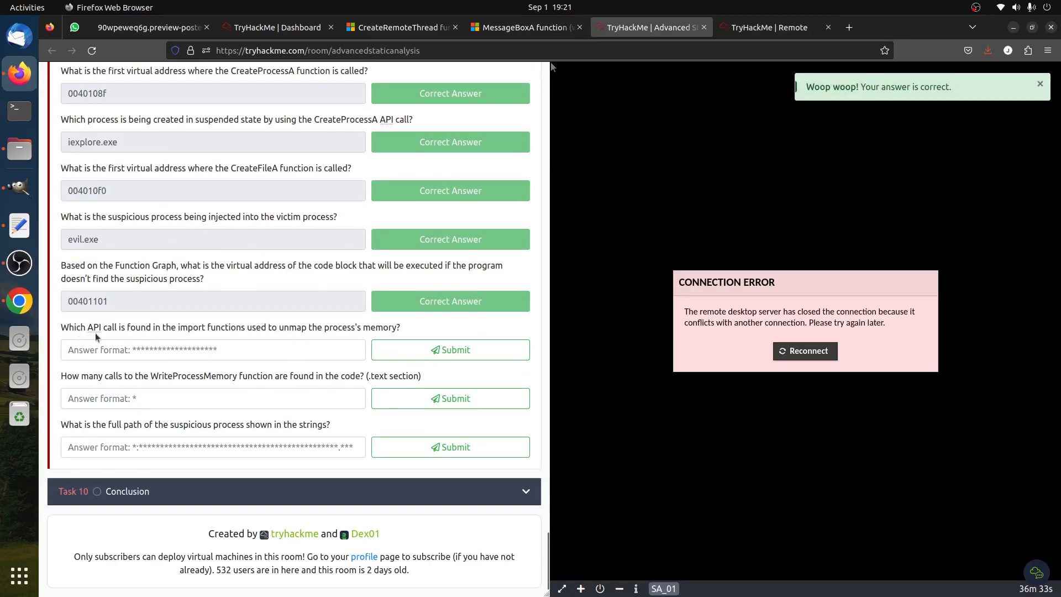
{"action": "left_click", "coordinate": [768, 27]}
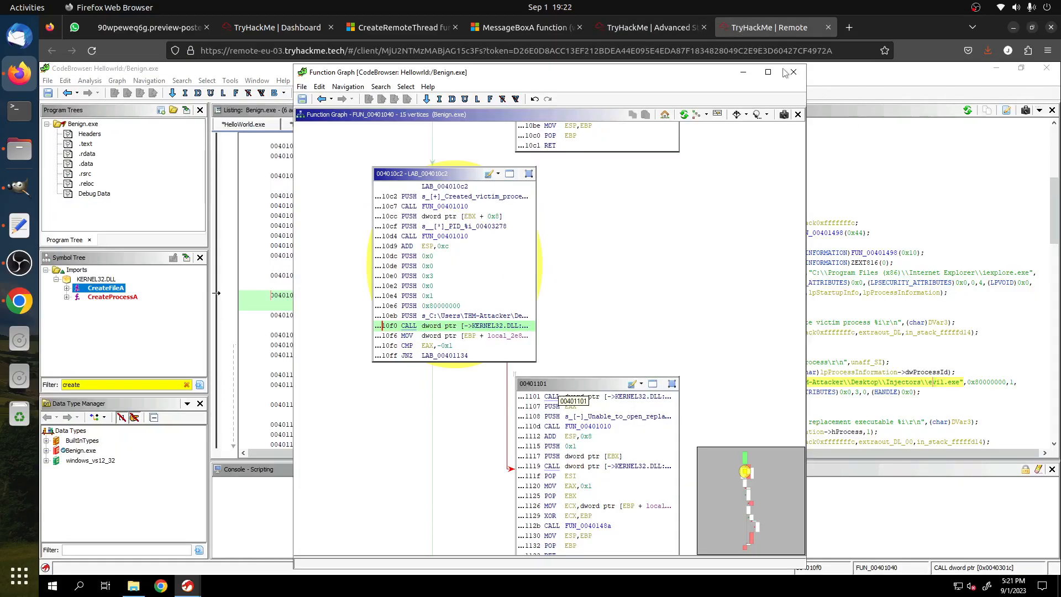
{"action": "left_click", "coordinate": [641, 27]}
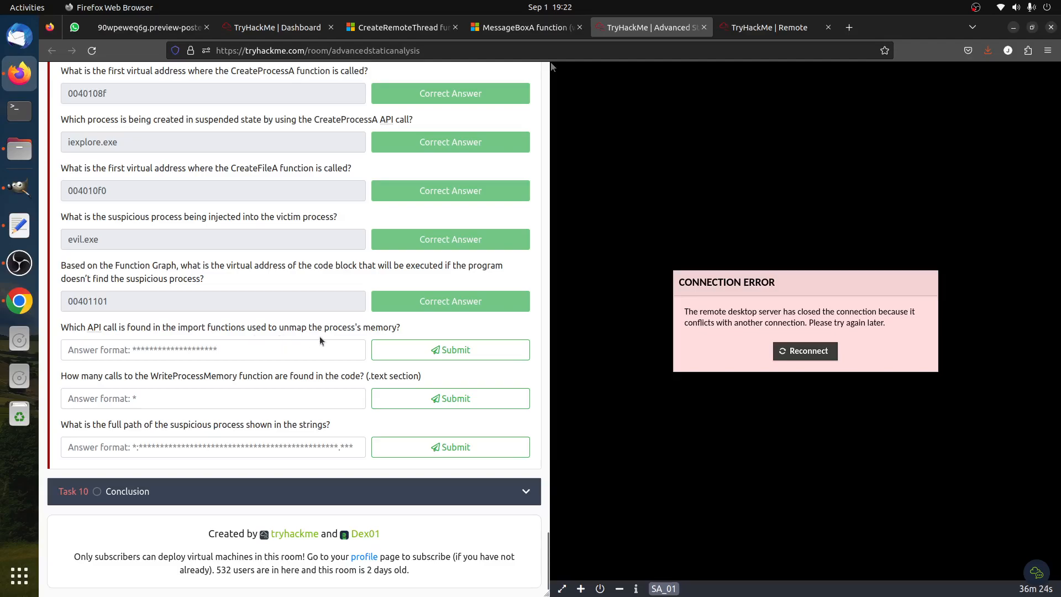
{"action": "scroll", "coordinate": [326, 339], "scroll_direction": "up", "scroll_amount": 10}
{"action": "scroll", "coordinate": [323, 368], "scroll_direction": "up", "scroll_amount": 9}
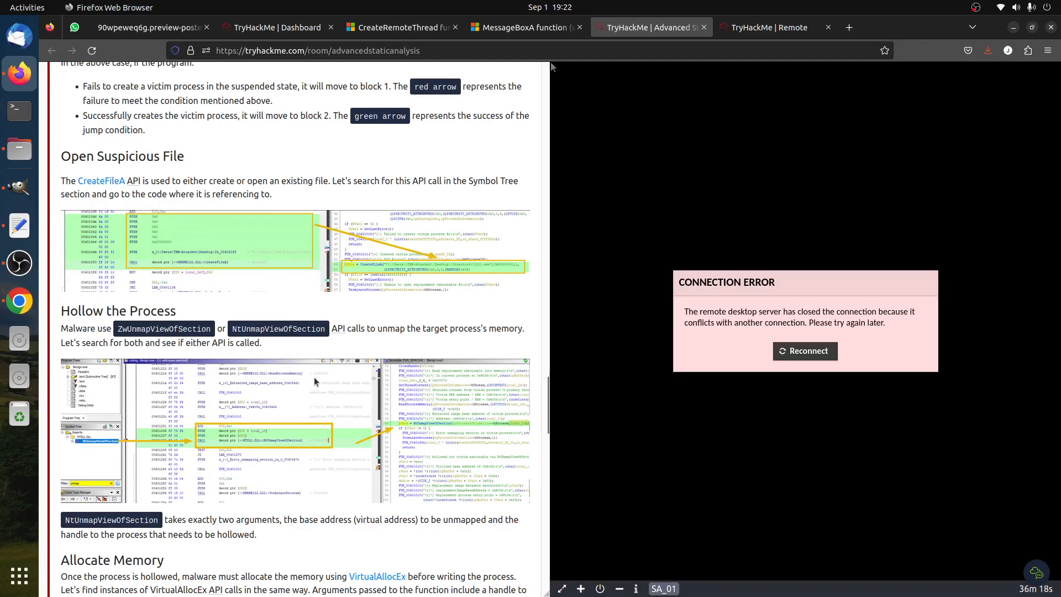
{"action": "left_click_drag", "start_coordinate": [381, 330], "coordinate": [521, 328]}
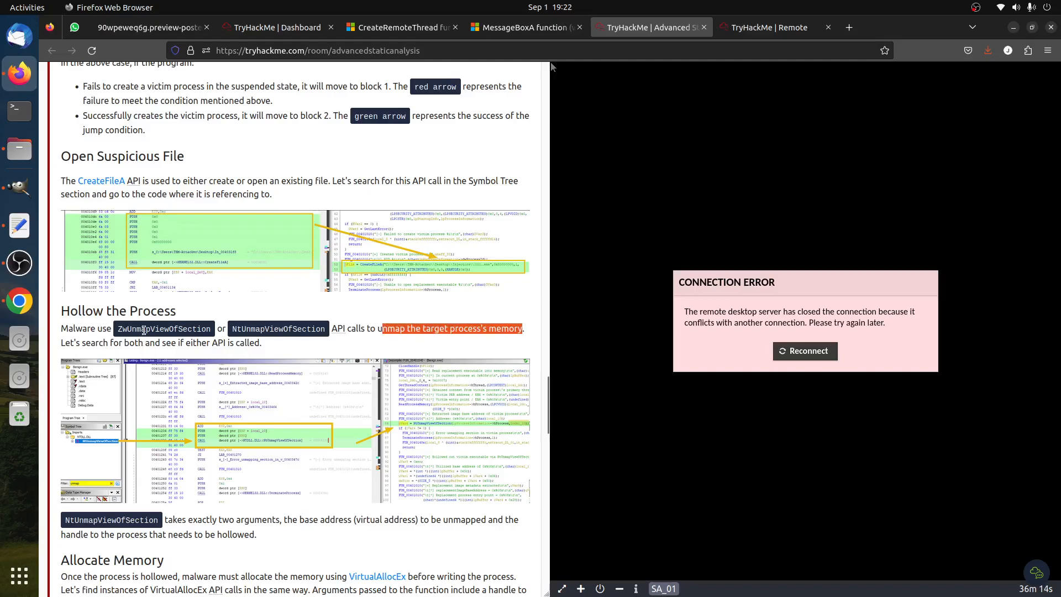
{"action": "left_click", "coordinate": [124, 326]}
{"action": "left_click_drag", "start_coordinate": [241, 333], "coordinate": [273, 332]}
- In Ghidra, filter the Symbol Tree for unmap and go to the NtUnmapViewOfSection import under NTDLL.DLL
{"action": "left_click", "coordinate": [717, 31]}
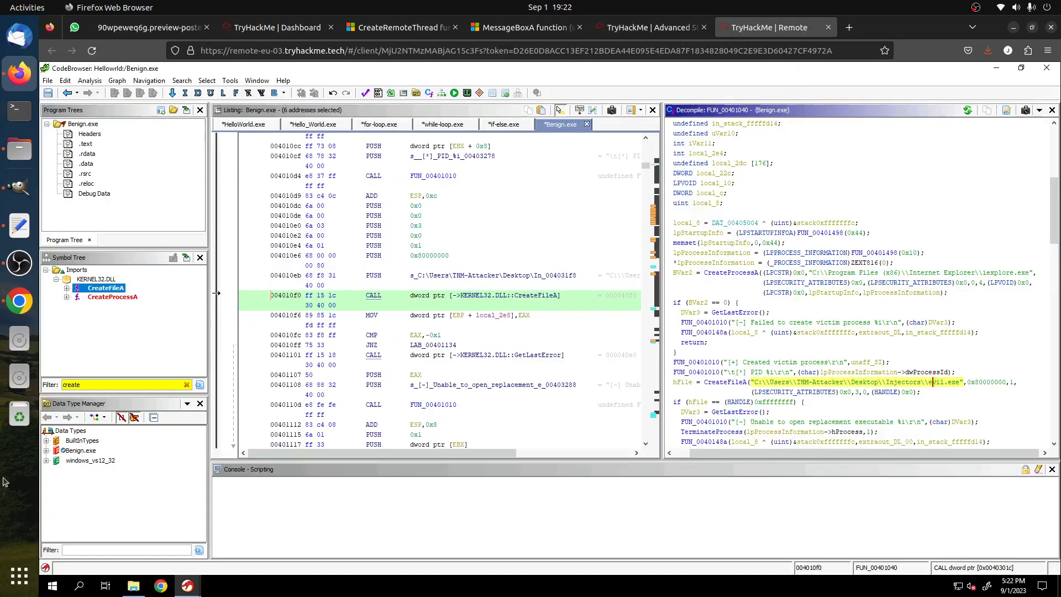
{"action": "left_click", "coordinate": [89, 385]}
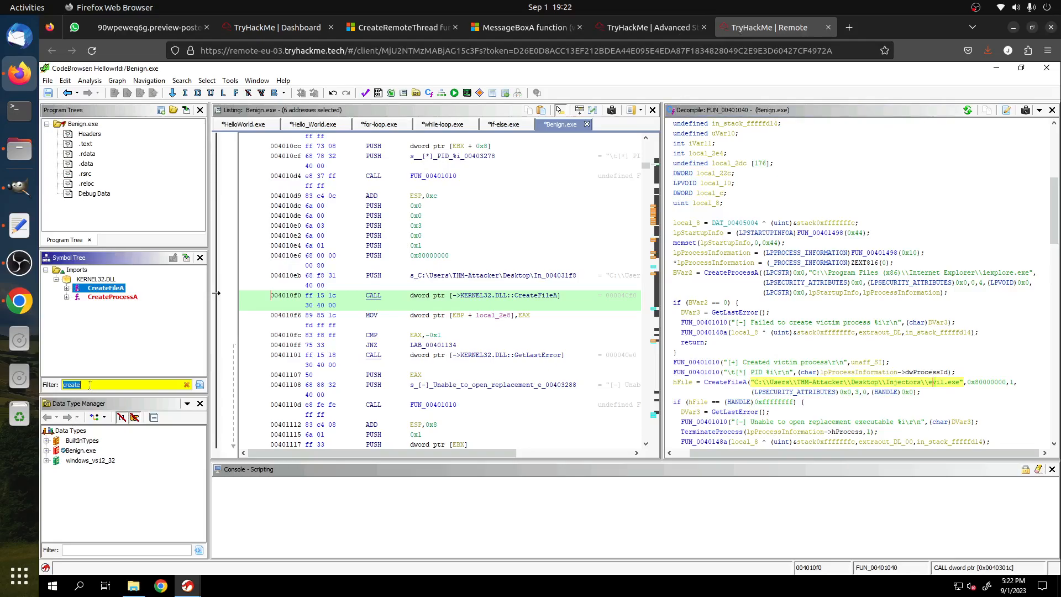
{"action": "type", "text": "unm"}
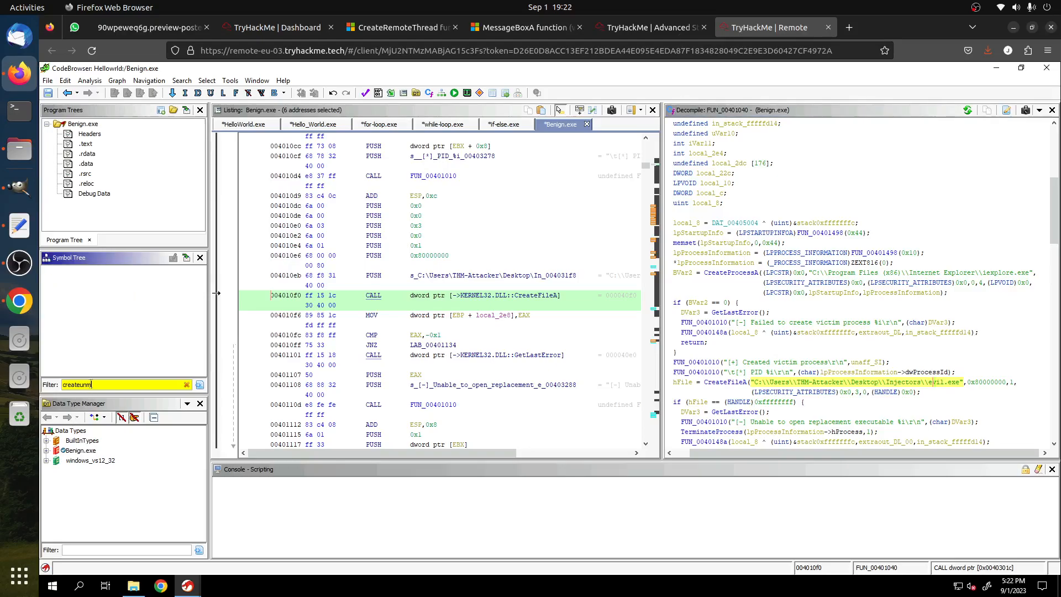
{"action": "key", "text": "BackSpace"}
{"action": "key", "text": "BackSpace"}
{"action": "key", "text": "BackSpace"}
{"action": "key", "text": "BackSpace"}
{"action": "key", "text": "BackSpace"}
{"action": "key", "text": "BackSpace"}
{"action": "key", "text": "BackSpace"}
{"action": "key", "text": "BackSpace"}
{"action": "key", "text": "BackSpace"}
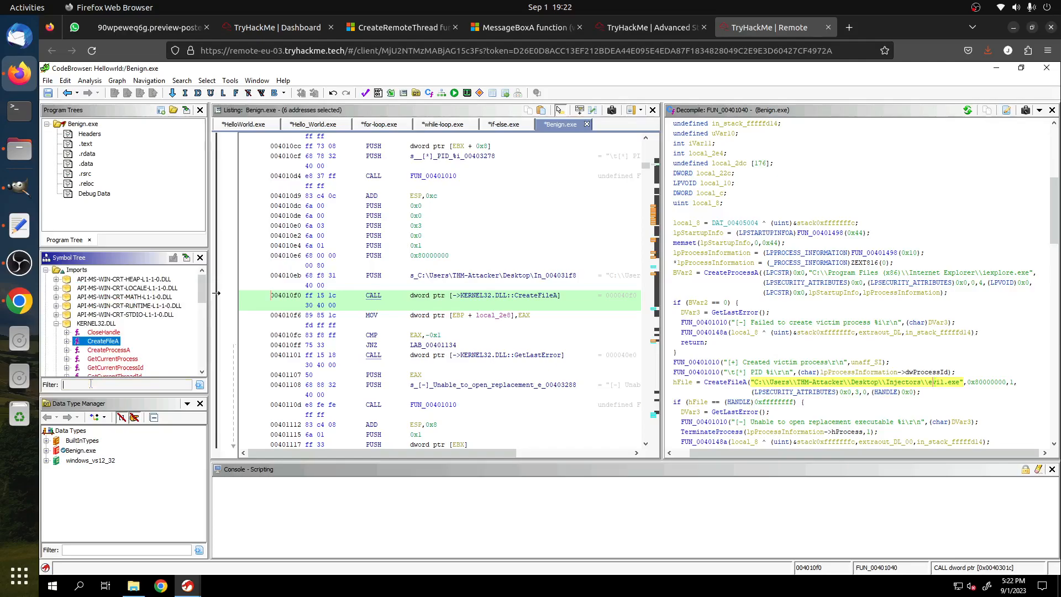
{"action": "type", "text": "unmap"}
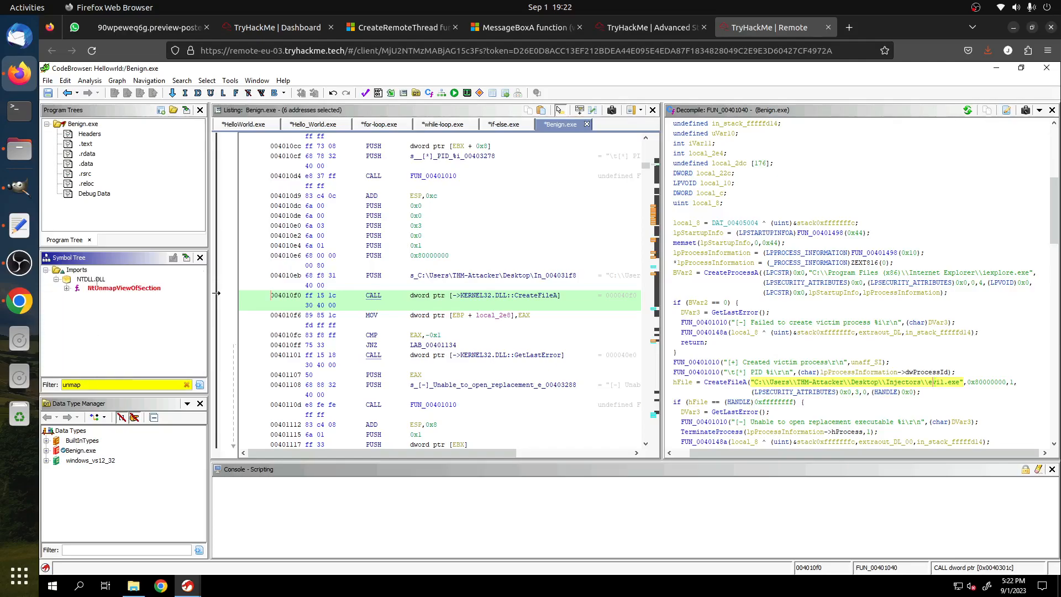
{"action": "left_click", "coordinate": [105, 292]}
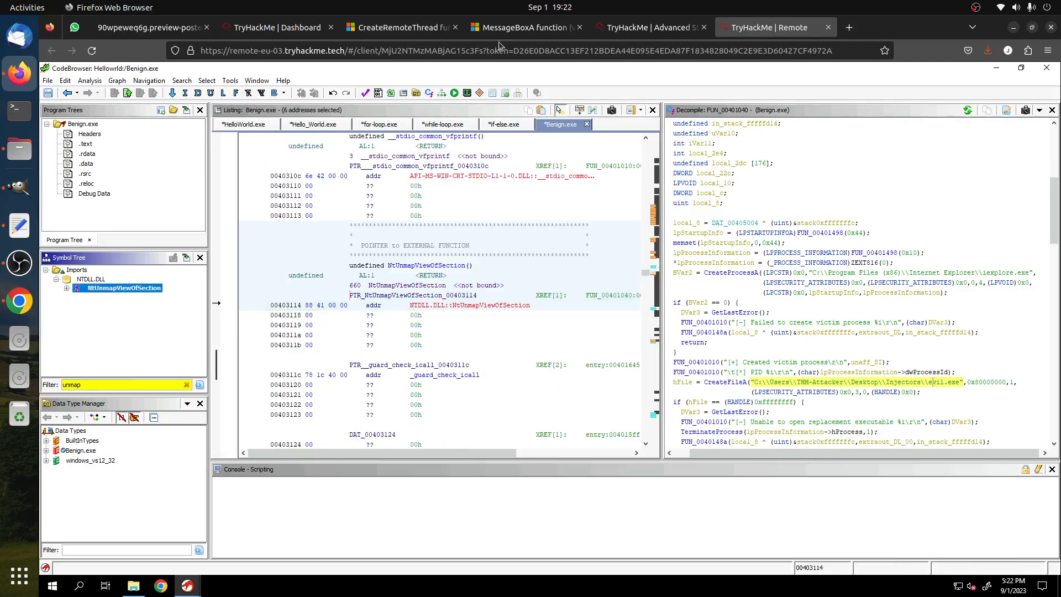
- Copy NtUnmapViewOfSection from the TryHackMe room's text and submit it as the API call used to unmap the process's memory
{"action": "left_click", "coordinate": [618, 29]}
{"action": "double_click", "coordinate": [249, 329]}
{"action": "right_click", "coordinate": [249, 329]}
{"action": "left_click", "coordinate": [282, 341]}
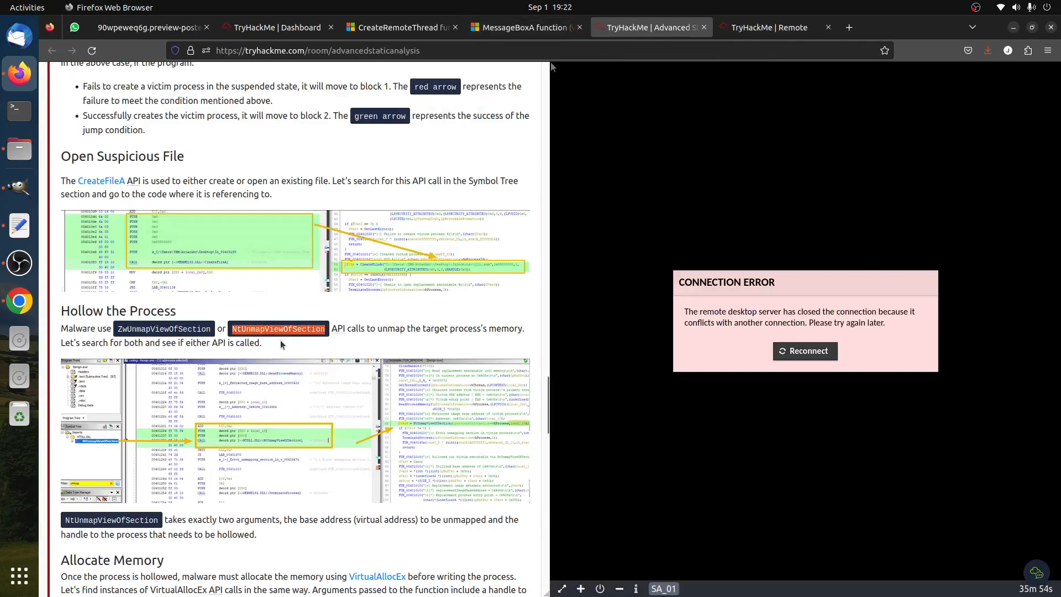
{"action": "scroll", "coordinate": [184, 392], "scroll_direction": "down", "scroll_amount": 20}
{"action": "left_click", "coordinate": [187, 413]}
{"action": "key", "text": "ctrl+v"}
{"action": "left_click", "coordinate": [386, 412]}
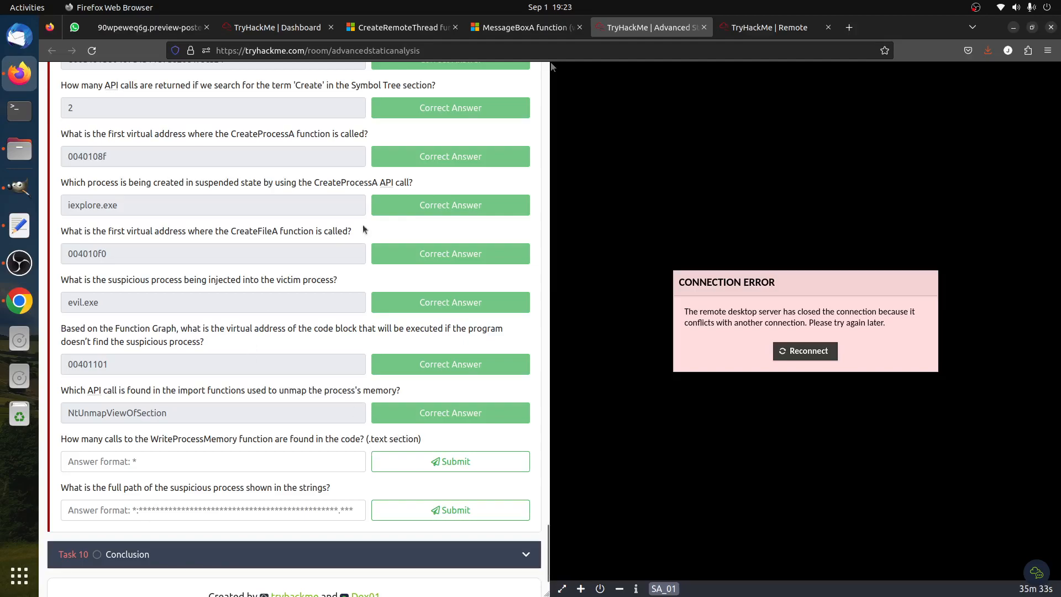
- In Ghidra, filter the Symbol Tree for wri and go to the WriteProcessMemory import under KERNEL32.DLL
{"action": "left_click", "coordinate": [746, 29]}
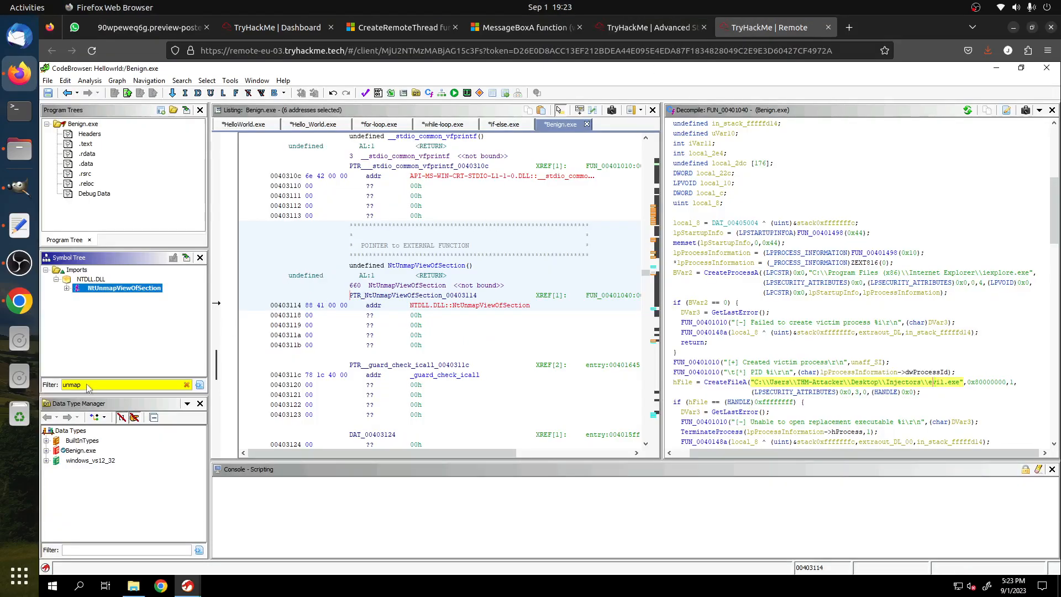
{"action": "left_click_drag", "start_coordinate": [83, 384], "coordinate": [47, 383]}
{"action": "type", "text": "wi"}
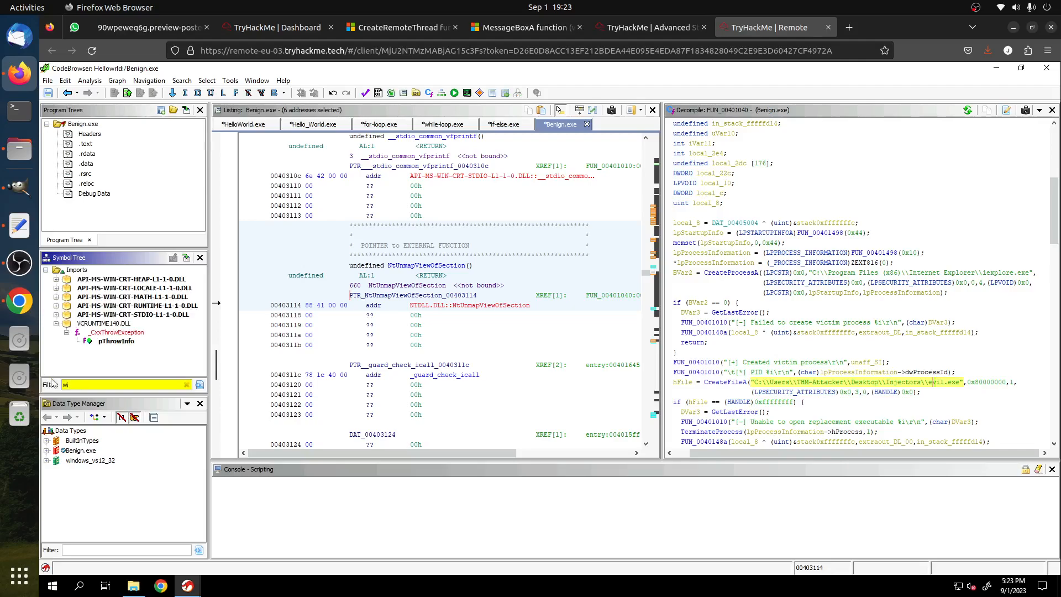
{"action": "key", "text": "BackSpace"}
{"action": "key", "text": "BackSpace"}
{"action": "type", "text": "rite"}
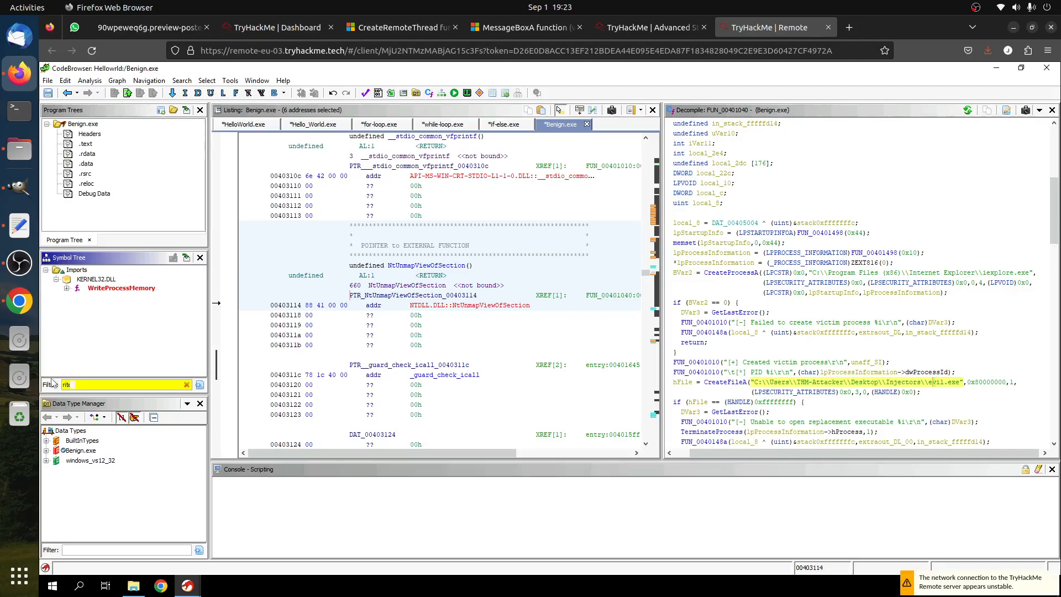
{"action": "key", "text": "BackSpace"}
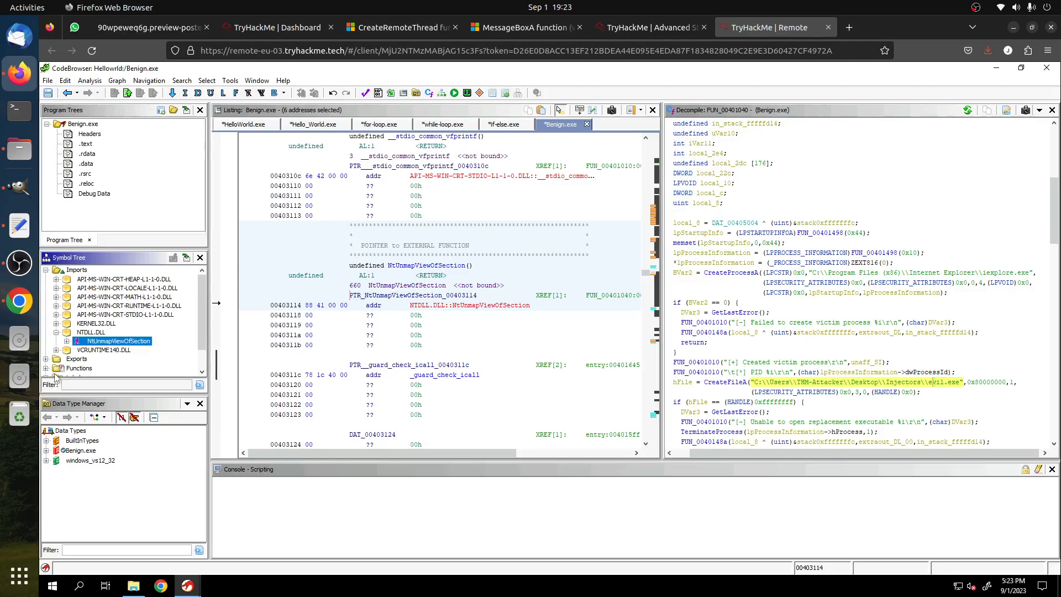
{"action": "type", "text": "wri"}
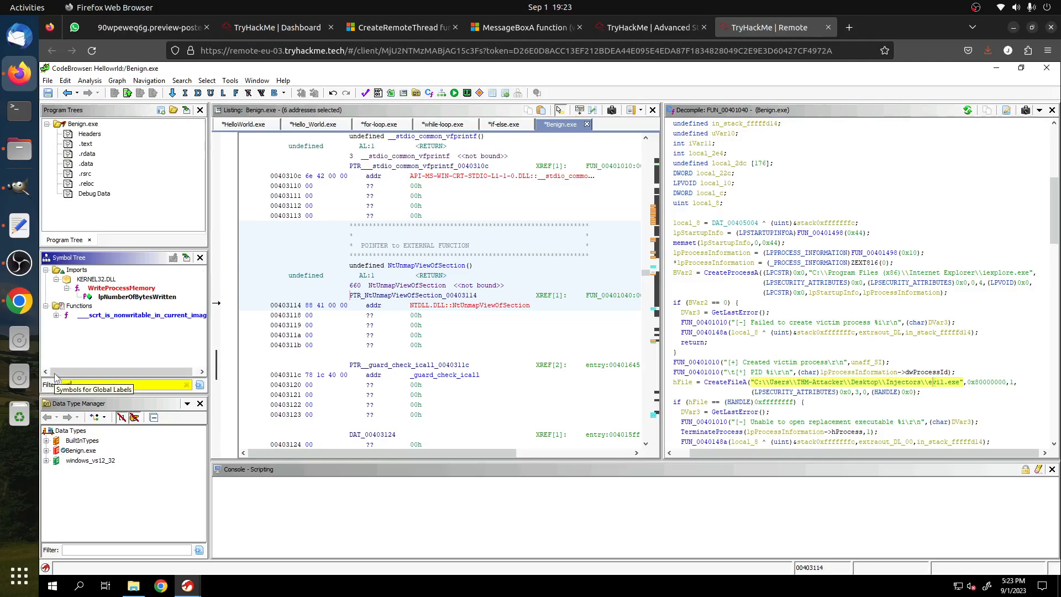
{"action": "left_click", "coordinate": [111, 289]}
- Show the references to WriteProcessMemory and inspect each listed location in the Listing and decompiled code
{"action": "right_click", "coordinate": [114, 290]}
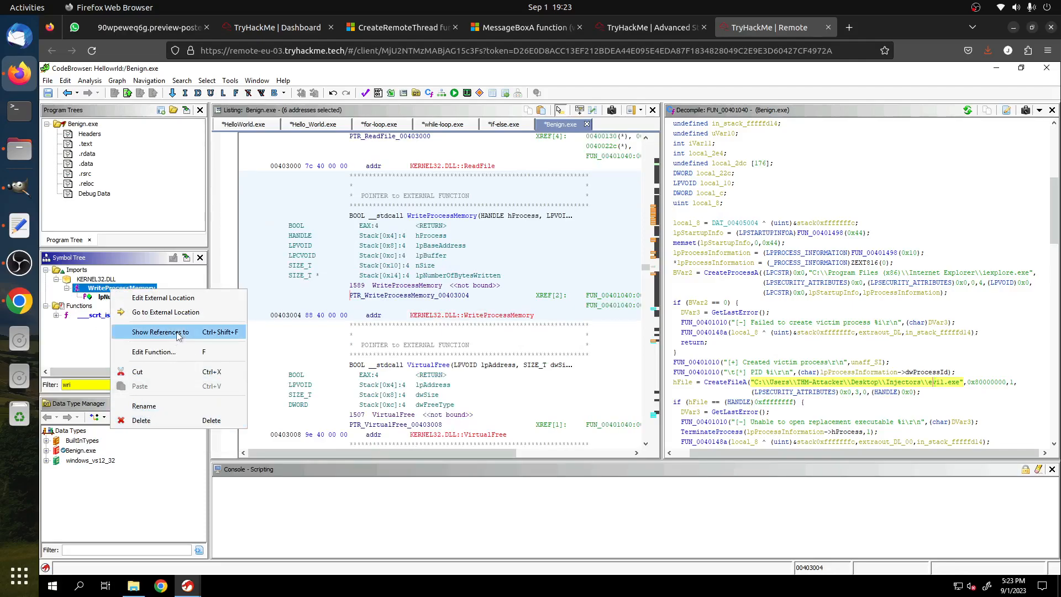
{"action": "key", "text": "Return"}
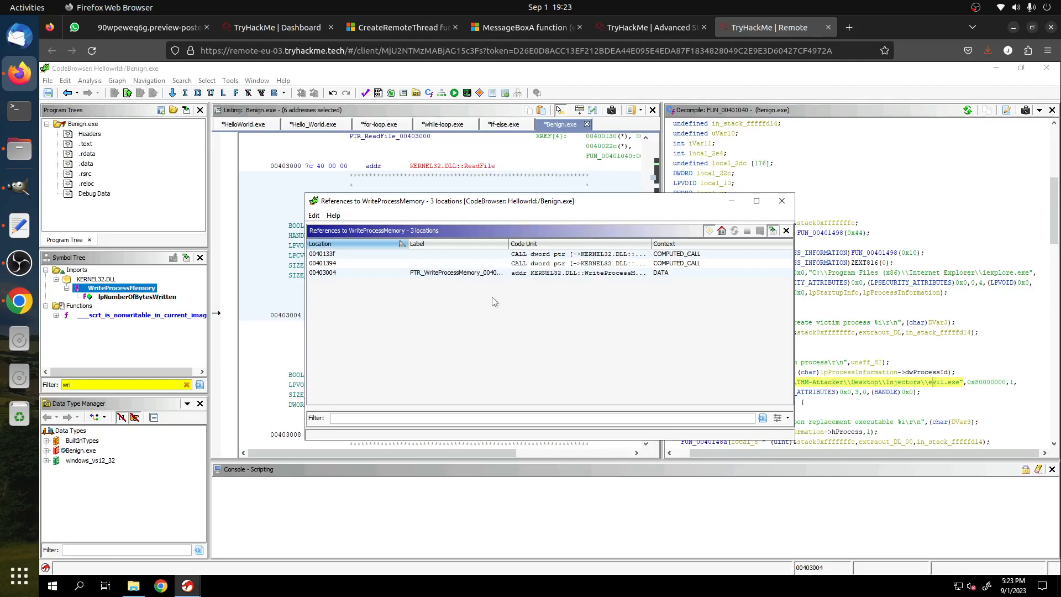
{"action": "left_click", "coordinate": [493, 255]}
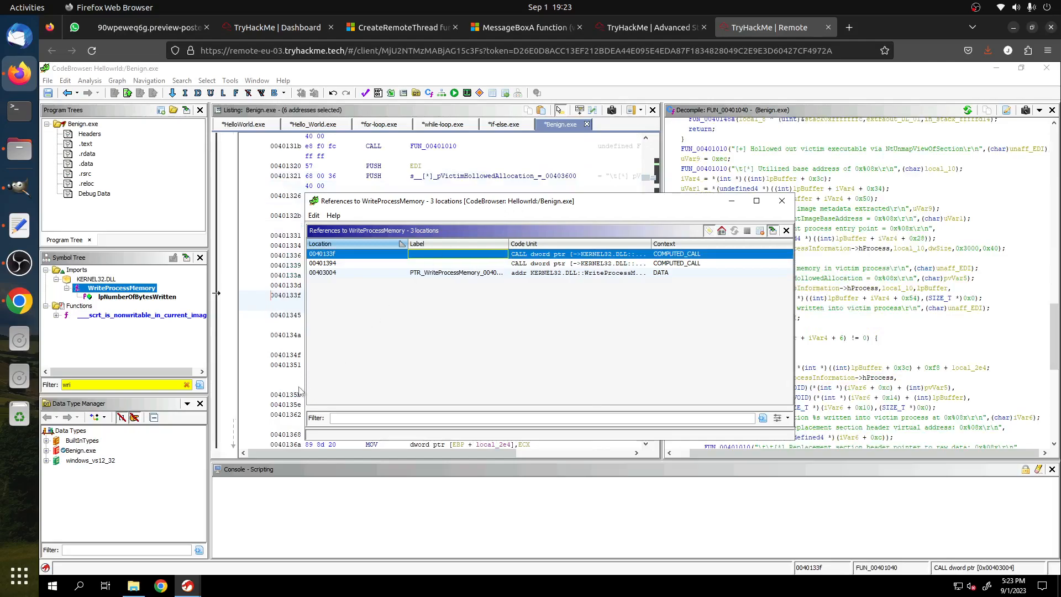
{"action": "left_click_drag", "start_coordinate": [287, 390], "coordinate": [314, 383]}
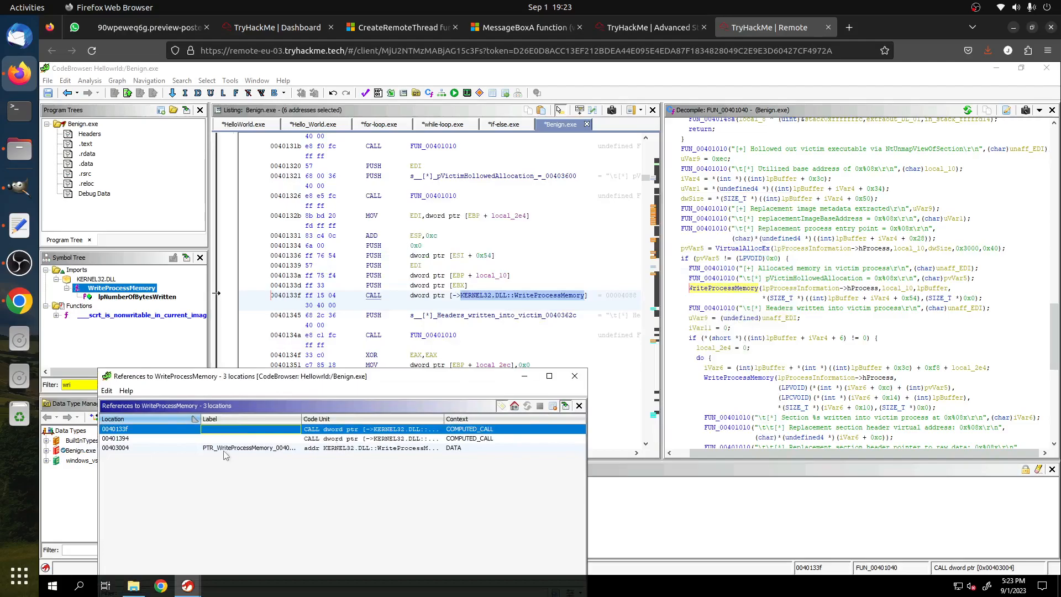
{"action": "left_click", "coordinate": [161, 433]}
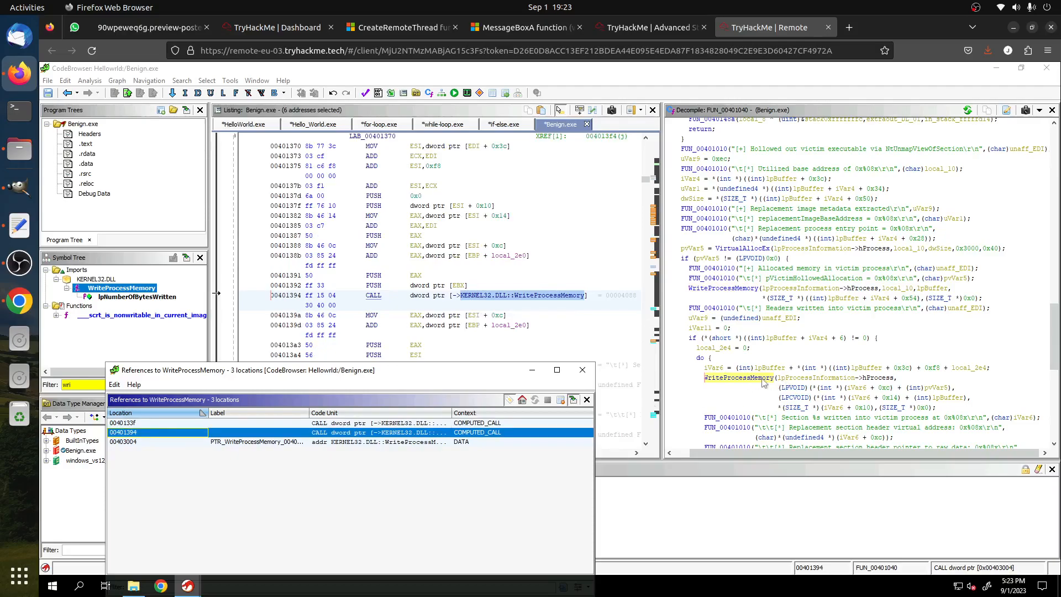
{"action": "left_click", "coordinate": [161, 442]}
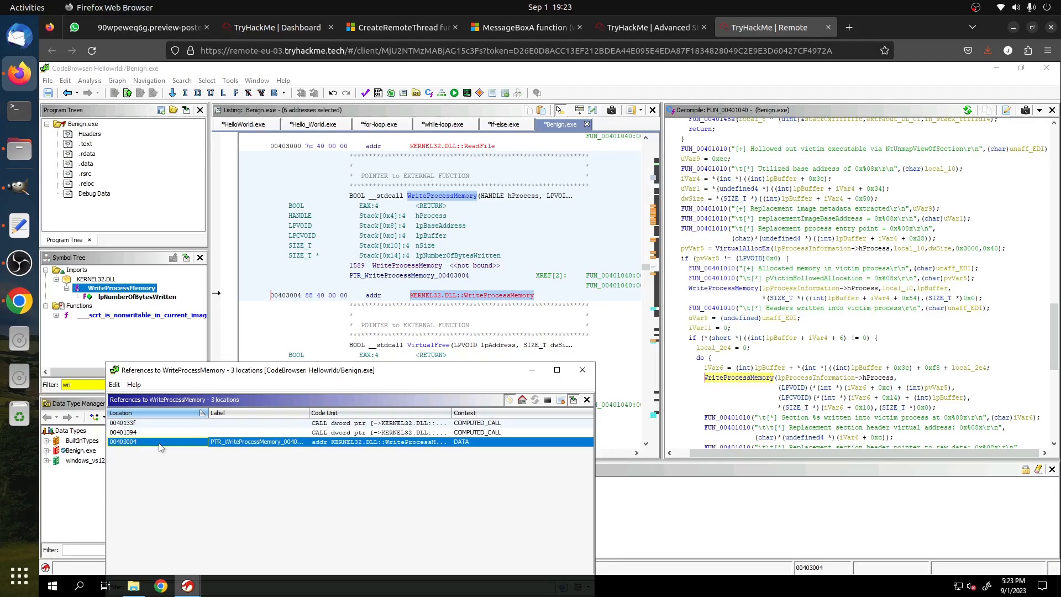
- Go to the .text section of Benign.exe and recheck every reference to WriteProcessMemory from there
{"action": "left_click", "coordinate": [475, 200]}
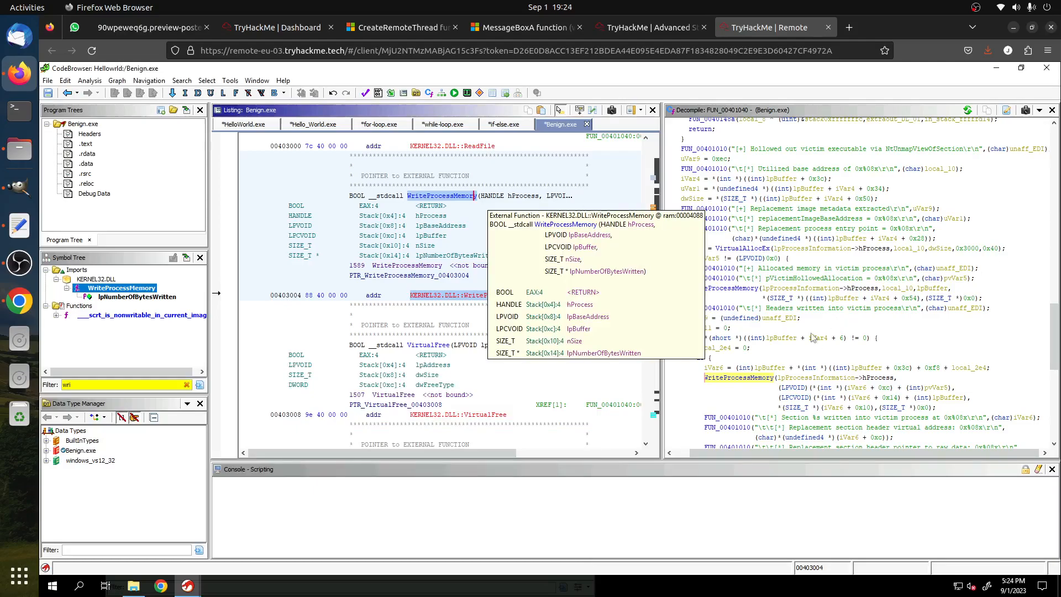
{"action": "left_click", "coordinate": [86, 145]}
{"action": "double_click", "coordinate": [86, 145]}
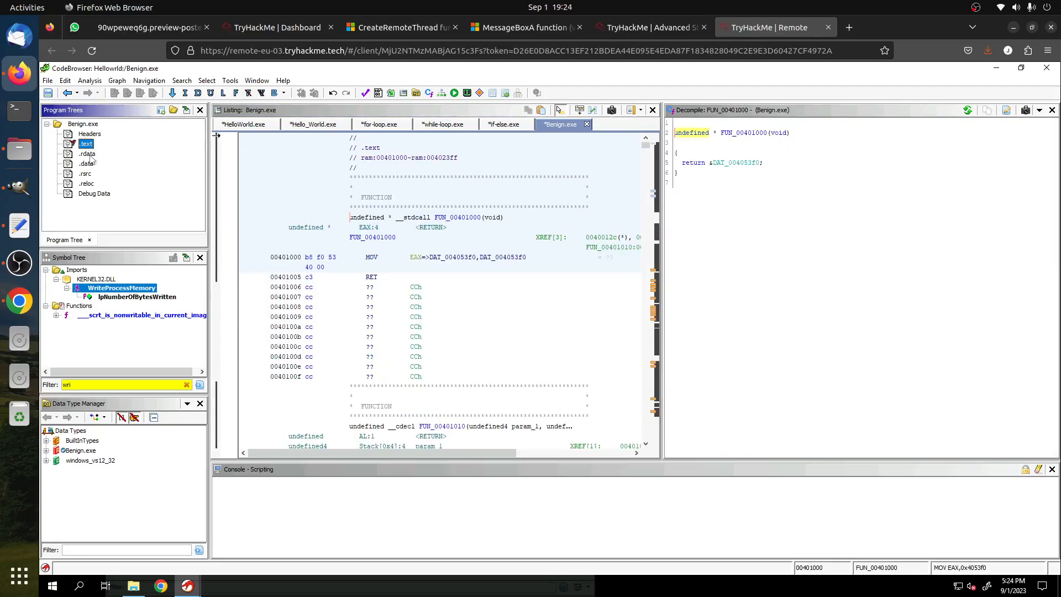
{"action": "right_click", "coordinate": [121, 289]}
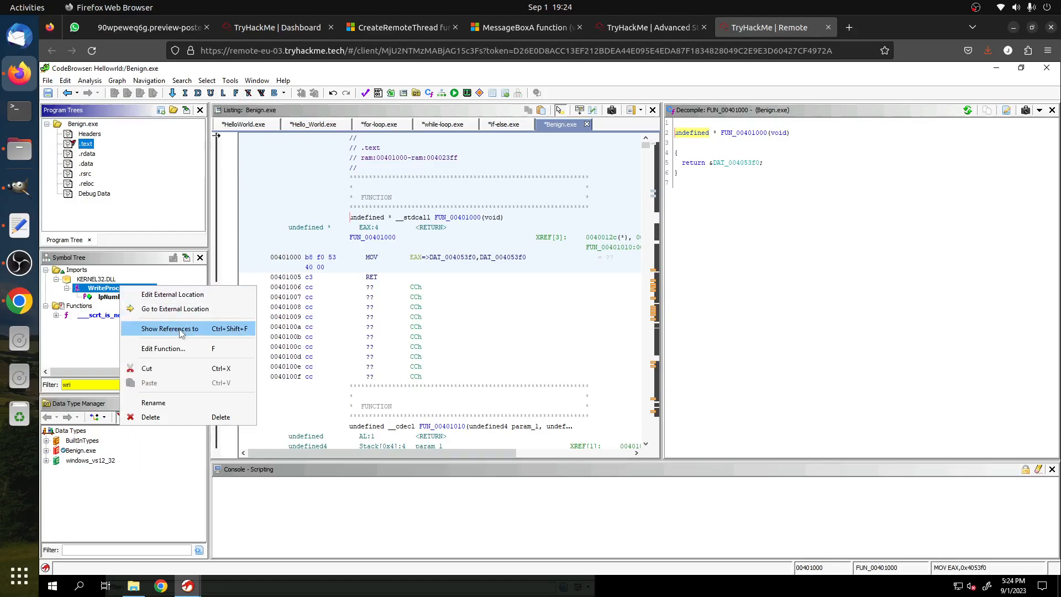
{"action": "key", "text": "Return"}
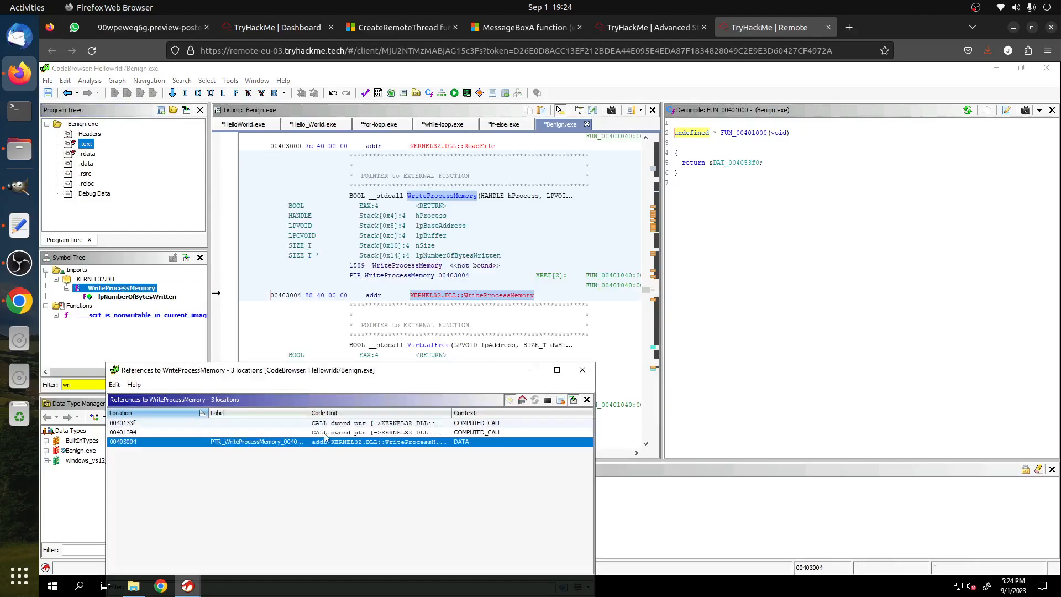
{"action": "left_click", "coordinate": [135, 424]}
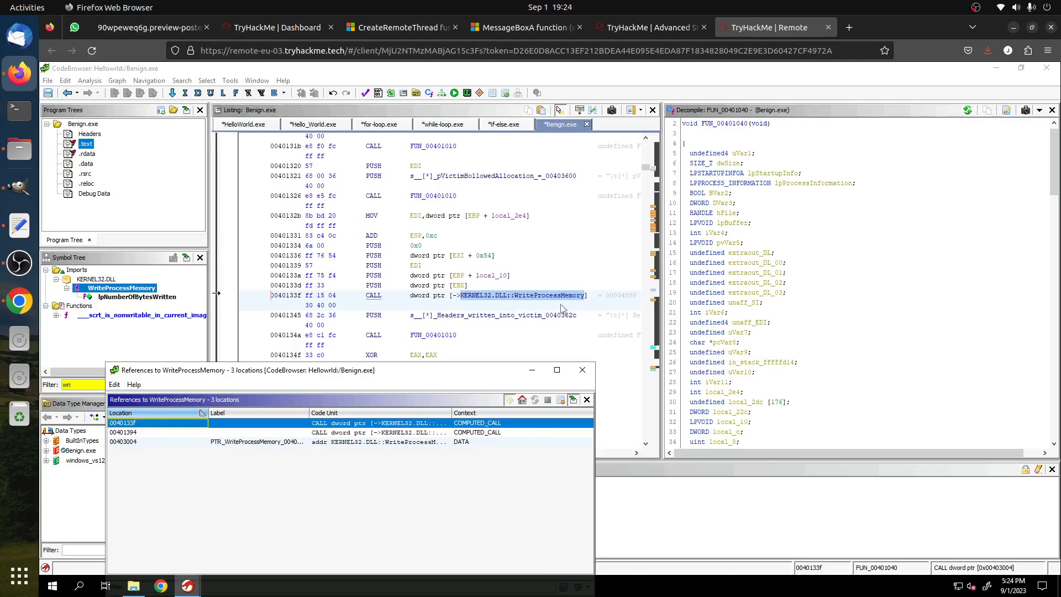
{"action": "left_click", "coordinate": [136, 433]}
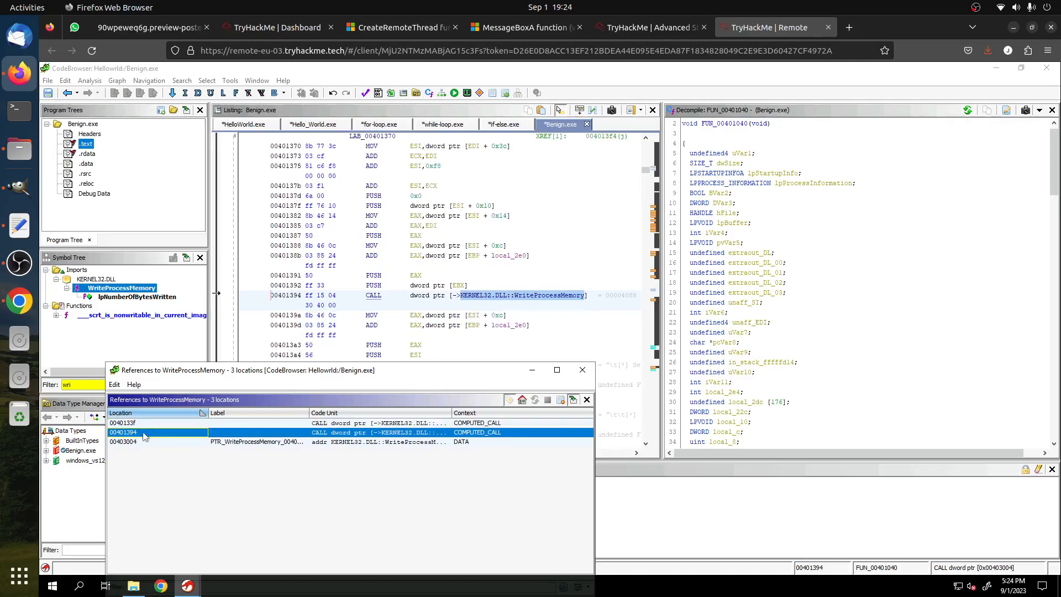
{"action": "left_click", "coordinate": [142, 442]}
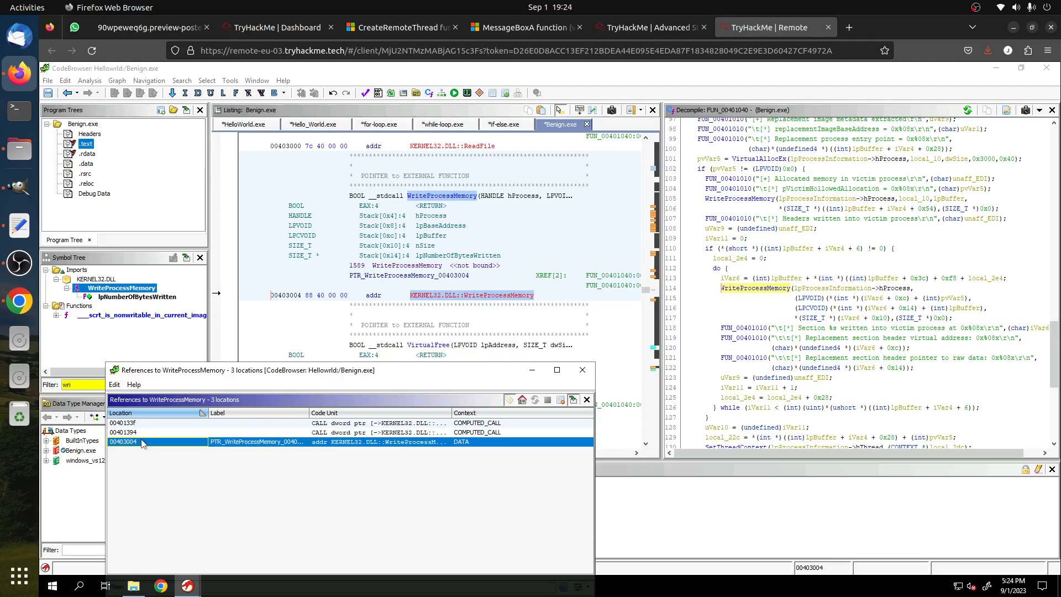
- Reread the room's question on WriteProcessMemory calls and compare the references with the decompiled code in Ghidra to count the actual calls
{"action": "left_click", "coordinate": [650, 27]}
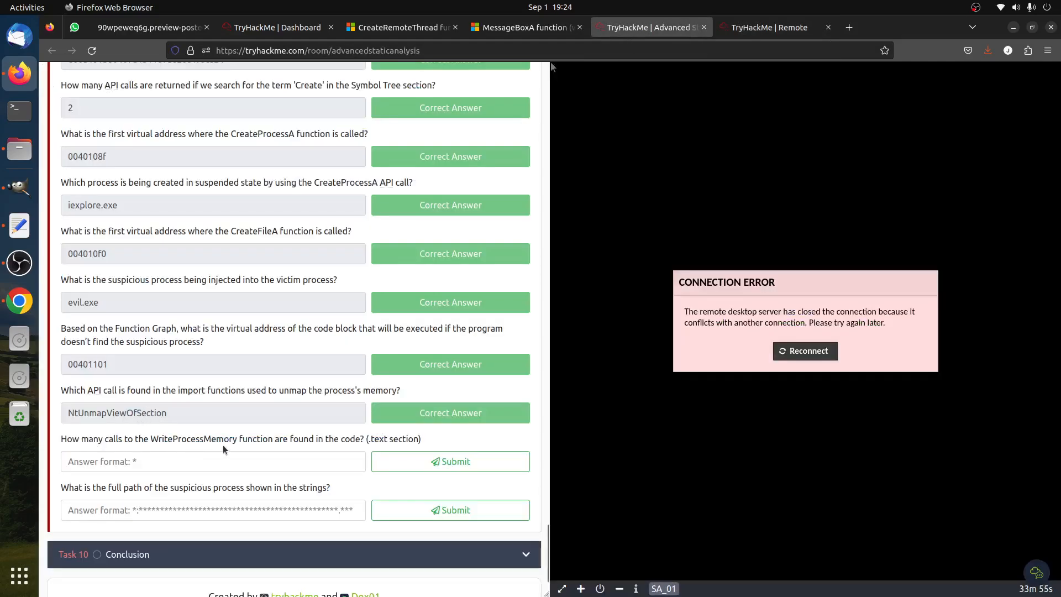
{"action": "left_click", "coordinate": [765, 28]}
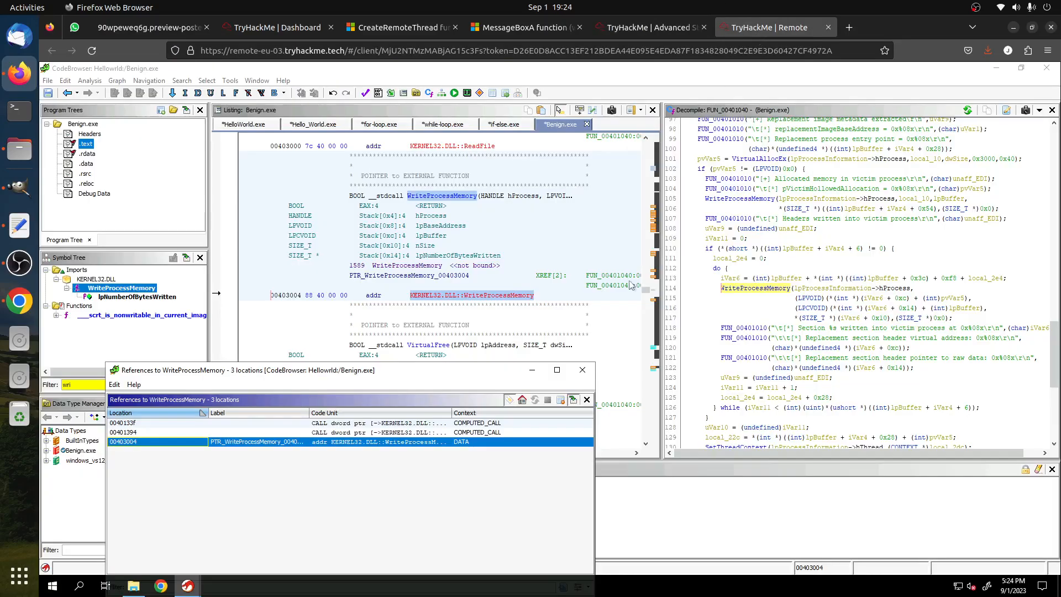
{"action": "left_click", "coordinate": [264, 432]}
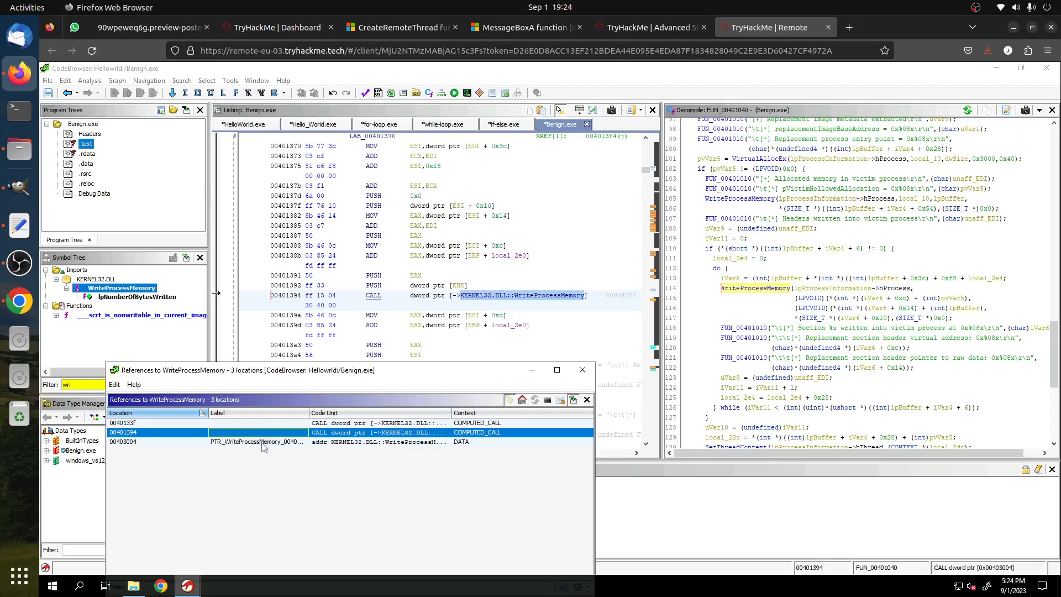
{"action": "left_click", "coordinate": [264, 444]}
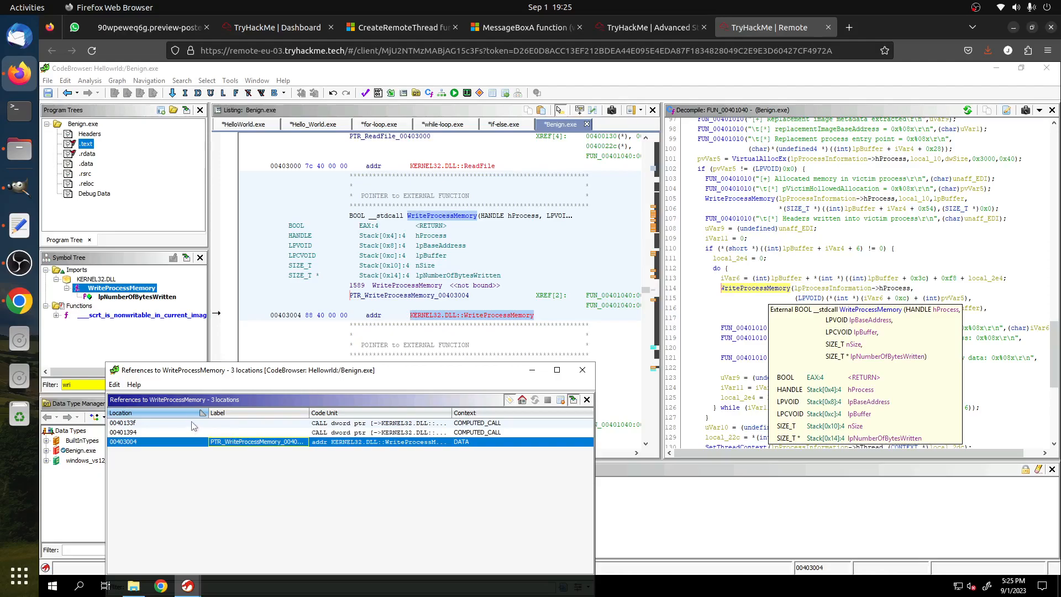
{"action": "left_click", "coordinate": [157, 424]}
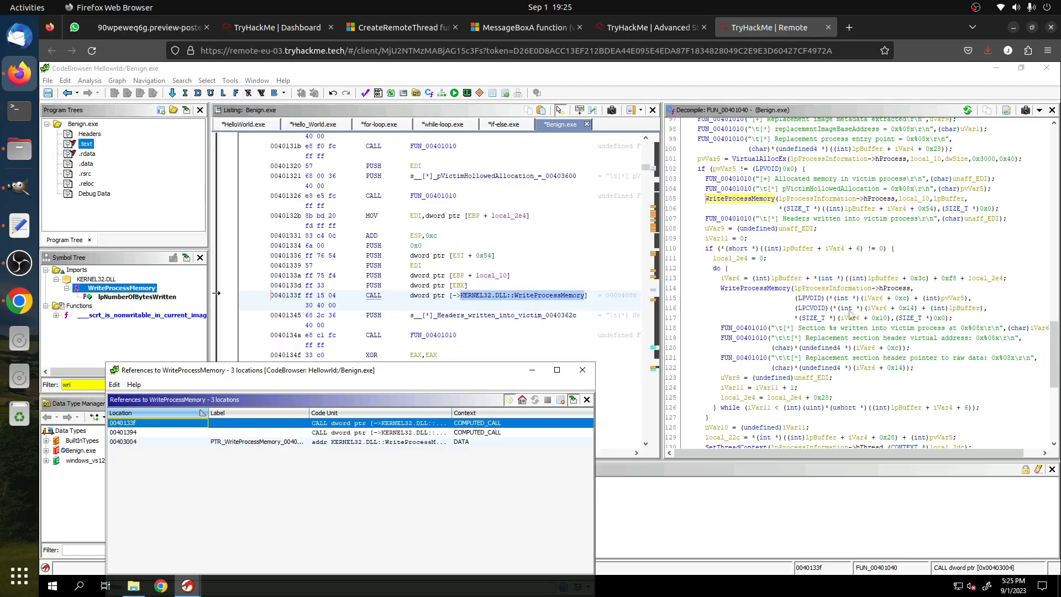
{"action": "left_click", "coordinate": [177, 432]}
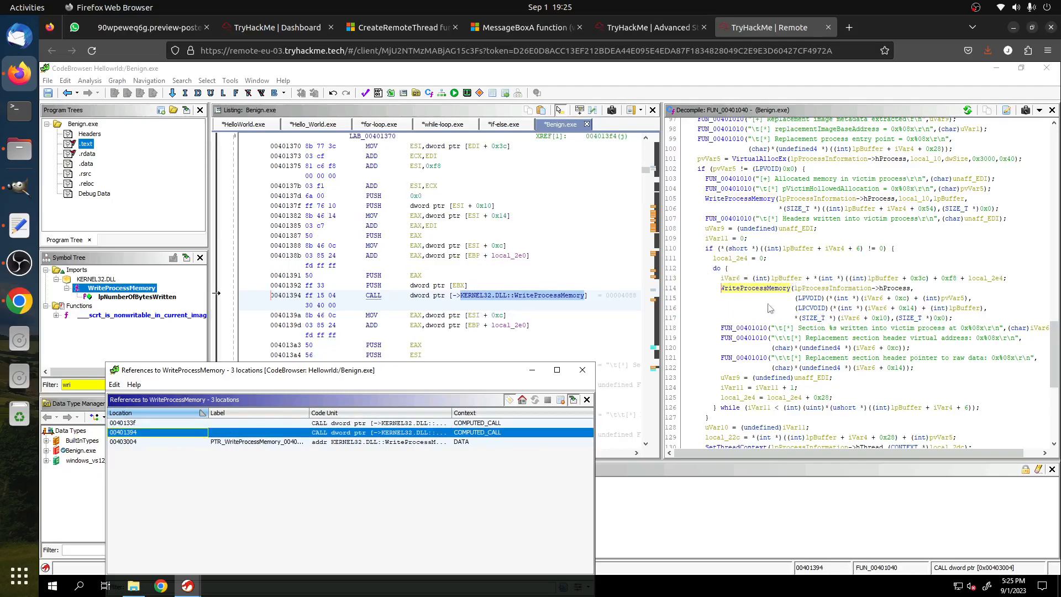
{"action": "key", "text": "Down"}
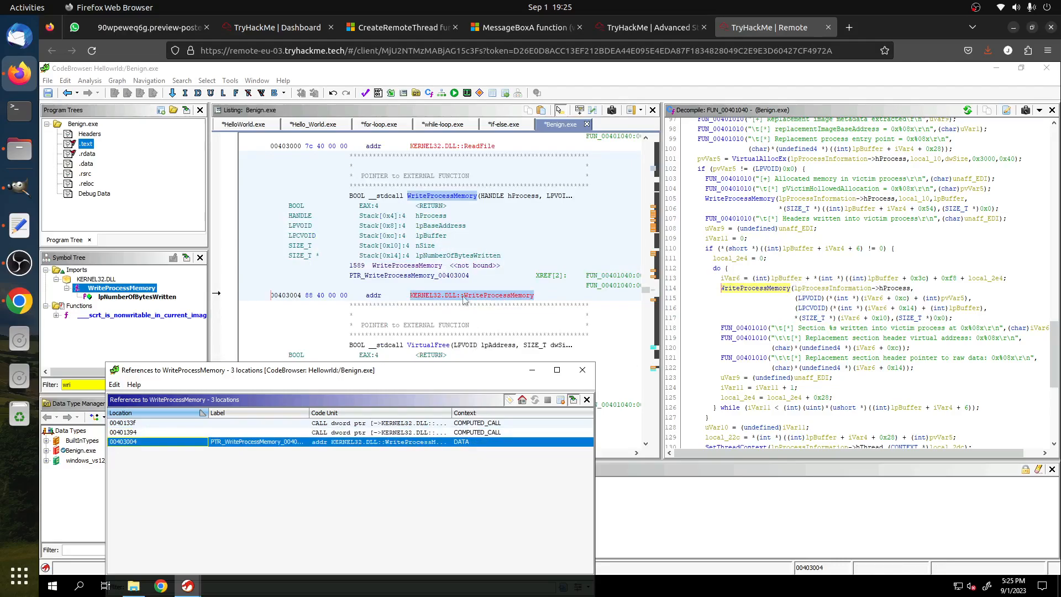
- Submit 2 in the TryHackMe room as the number of WriteProcessMemory calls in the .text section
{"action": "left_click", "coordinate": [660, 29]}
{"action": "type", "text": "2"}
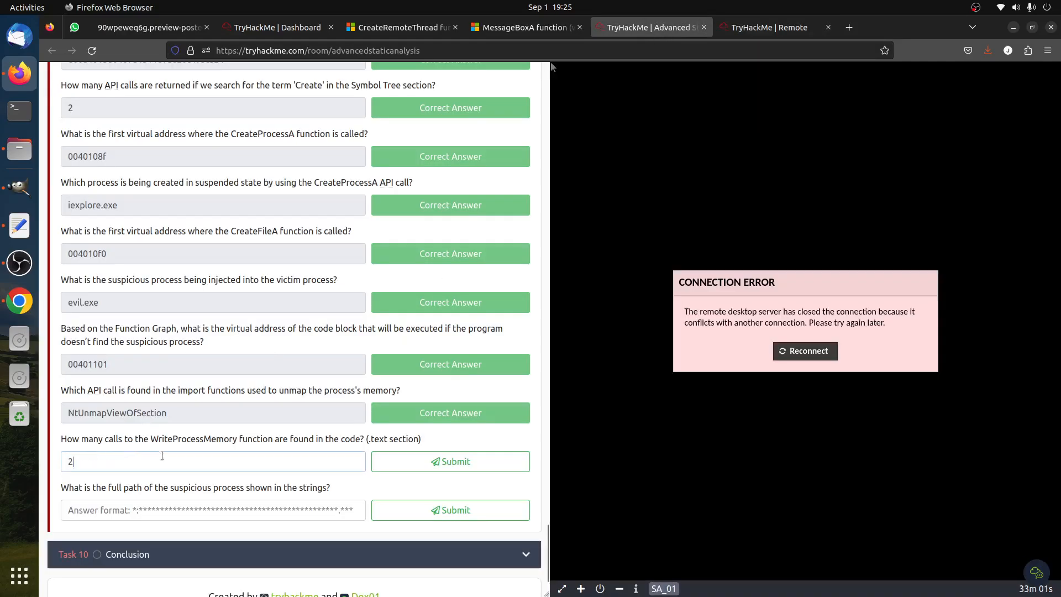
{"action": "left_click", "coordinate": [442, 461]}
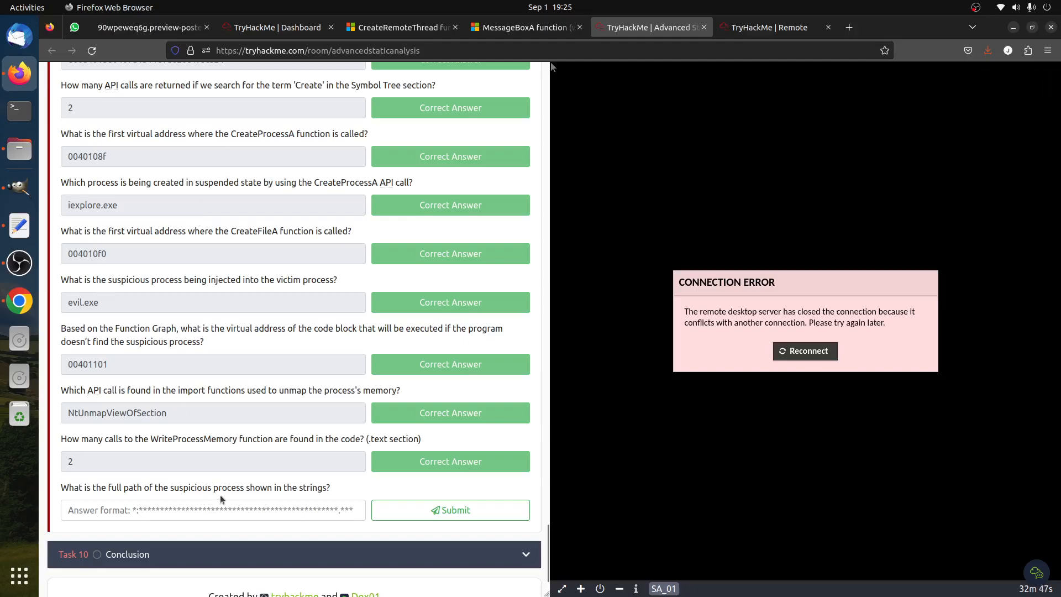
- Read the room's question on the suspicious process's full path, close Ghidra's references window, and search Benign.exe for strings with minimum length 5
{"action": "left_click_drag", "start_coordinate": [330, 488], "coordinate": [303, 489]}
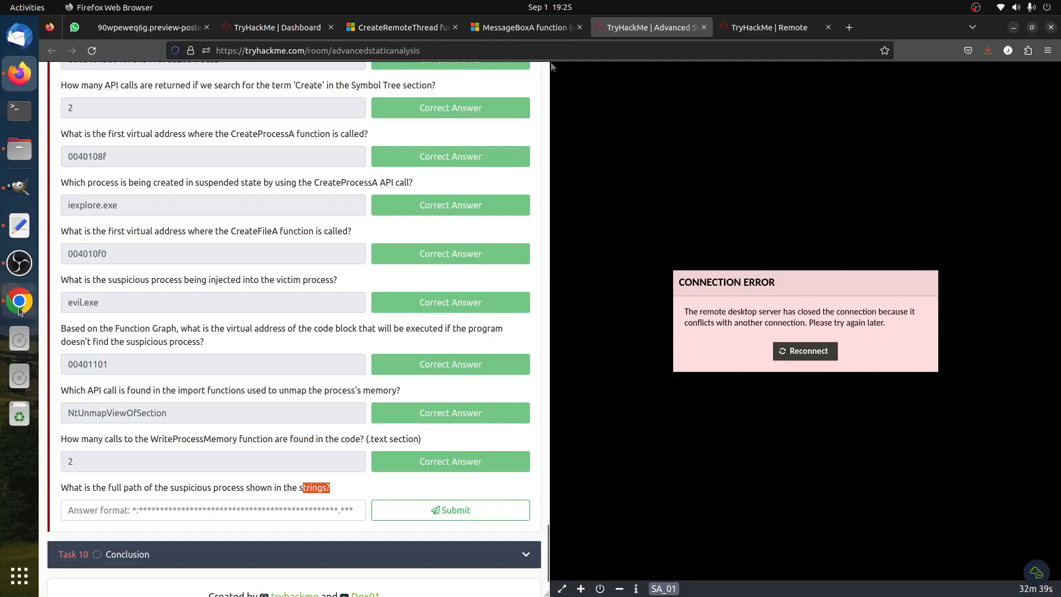
{"action": "key", "text": "ctrl+Tab"}
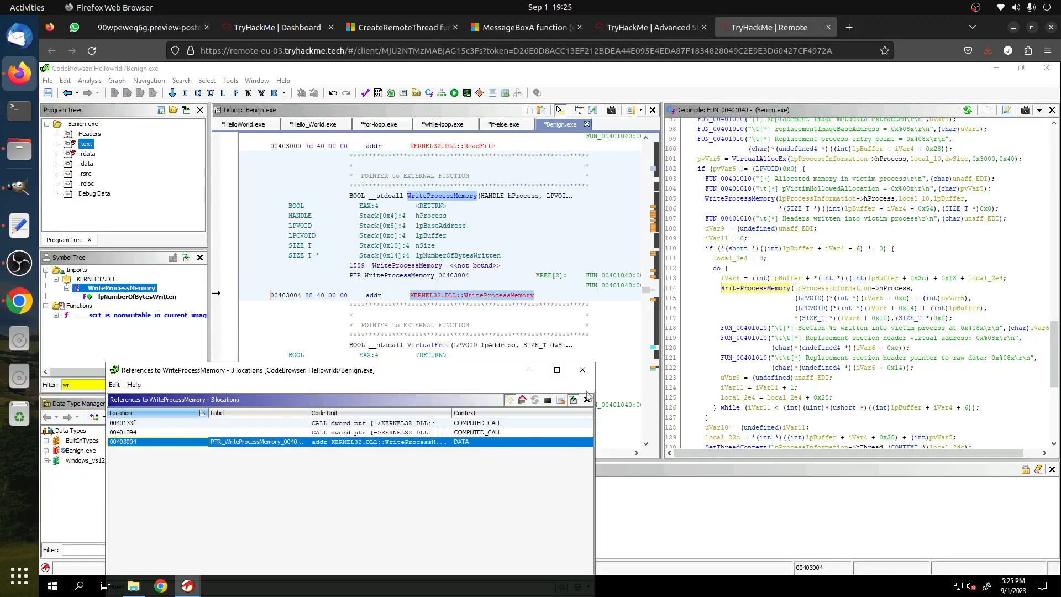
{"action": "key", "text": "Escape"}
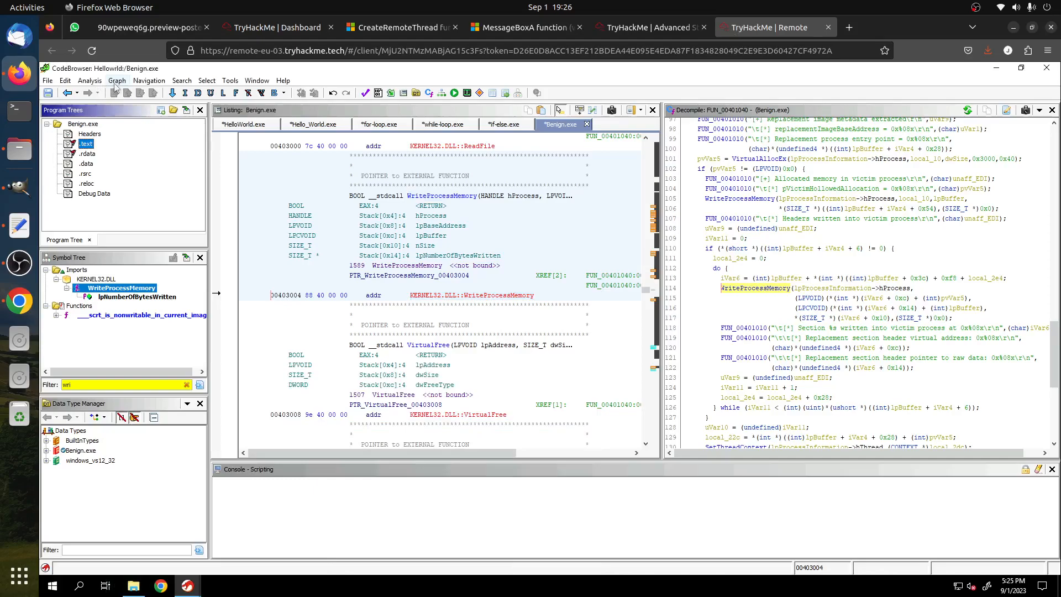
{"action": "left_click", "coordinate": [174, 82]}
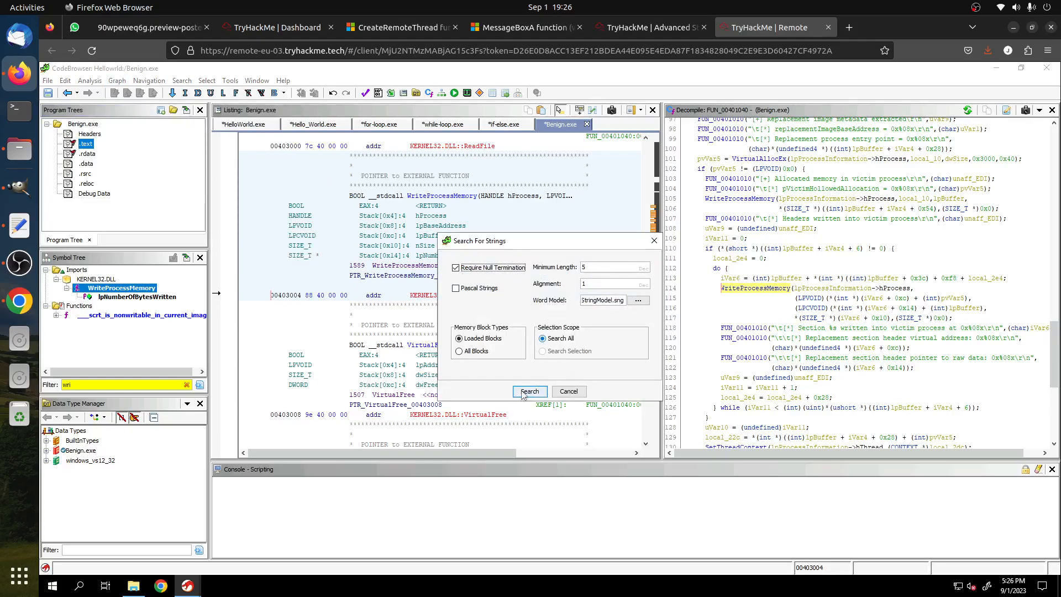
{"action": "left_click", "coordinate": [529, 392]}
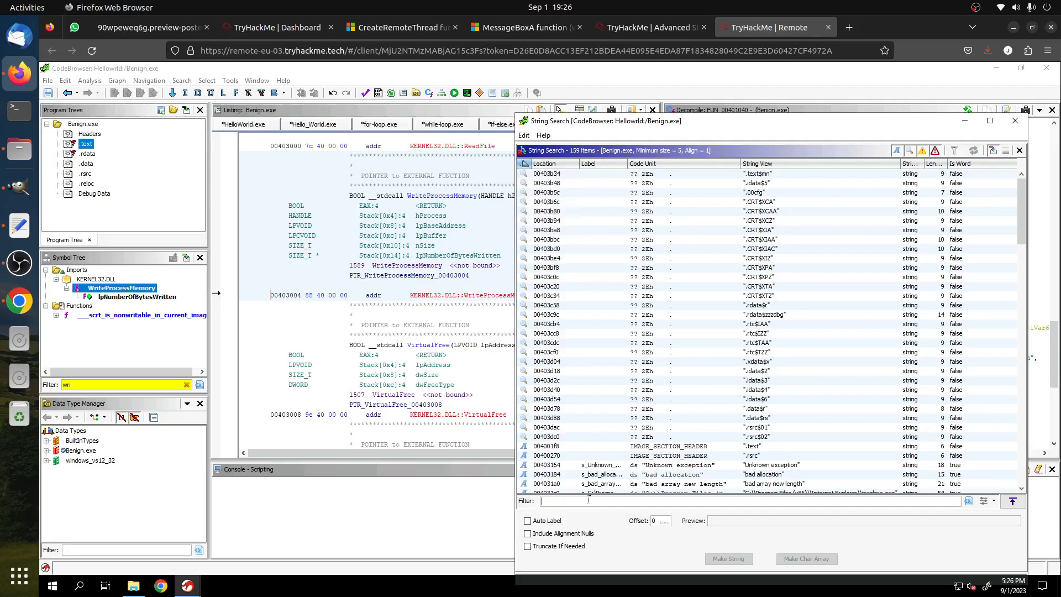
- Filter the string search results for evil and select the string holding the evil.exe path
{"action": "type", "text": "evell"}
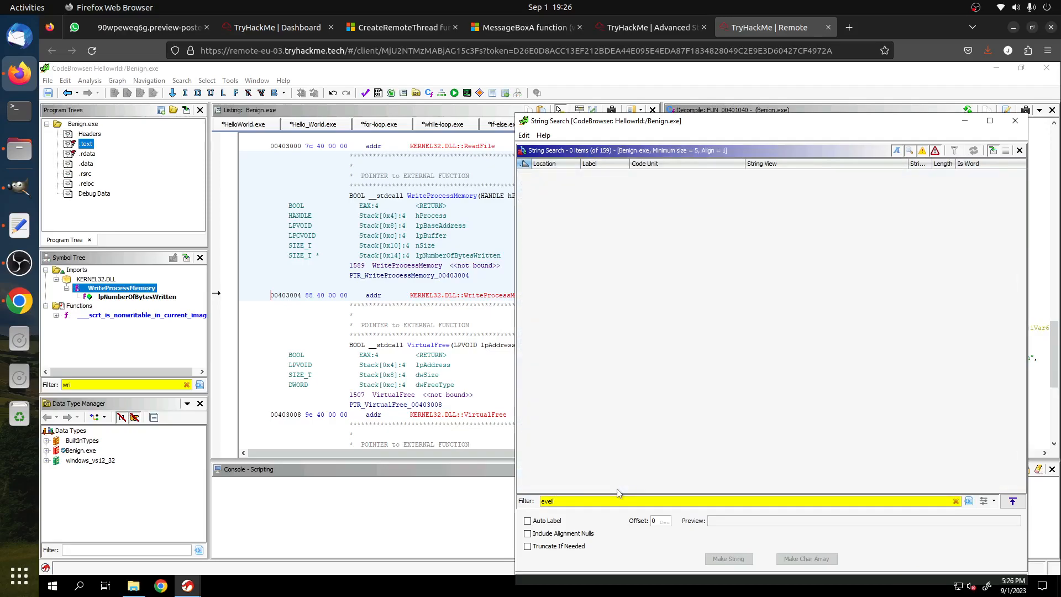
{"action": "key", "text": "BackSpace"}
{"action": "type", "text": "il"}
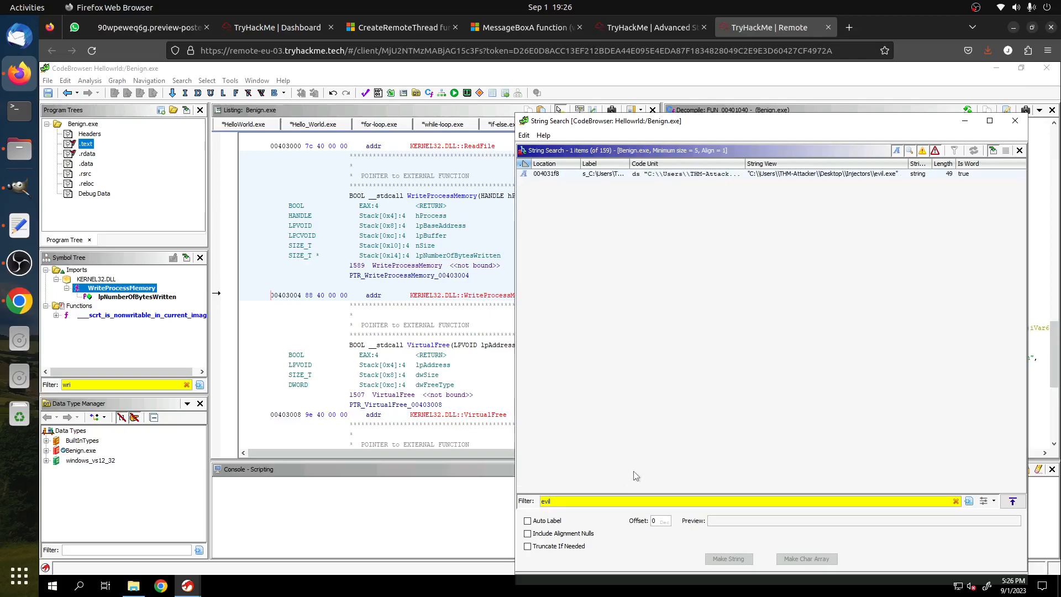
{"action": "left_click", "coordinate": [786, 175]}
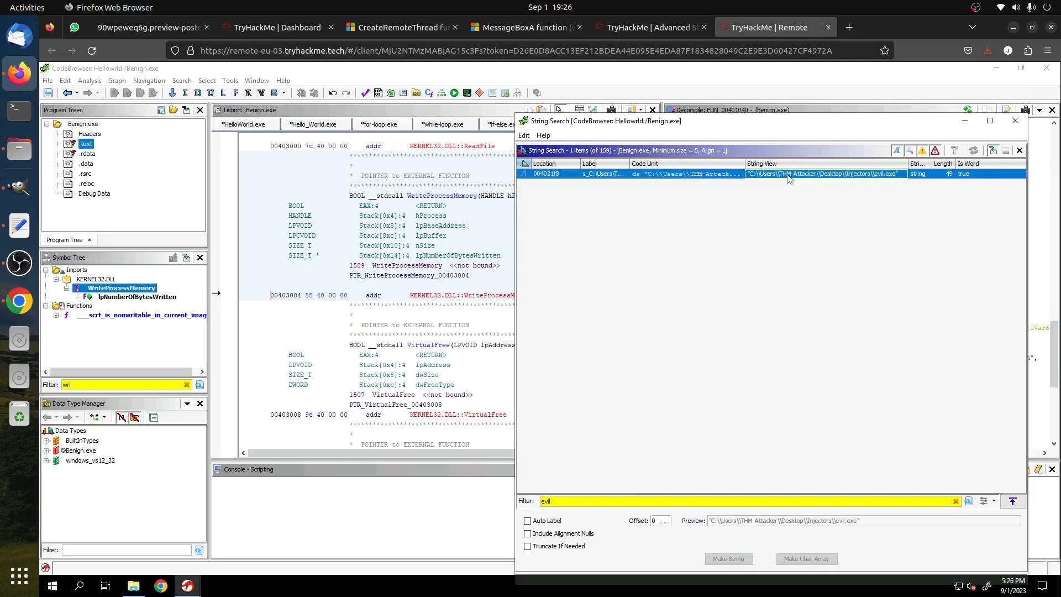
- Copy the evil.exe path from Ghidra's string search results and paste it into the TryHackMe room's full-path answer
{"action": "right_click", "coordinate": [787, 177]}
{"action": "mouse_move", "coordinate": [818, 242]}
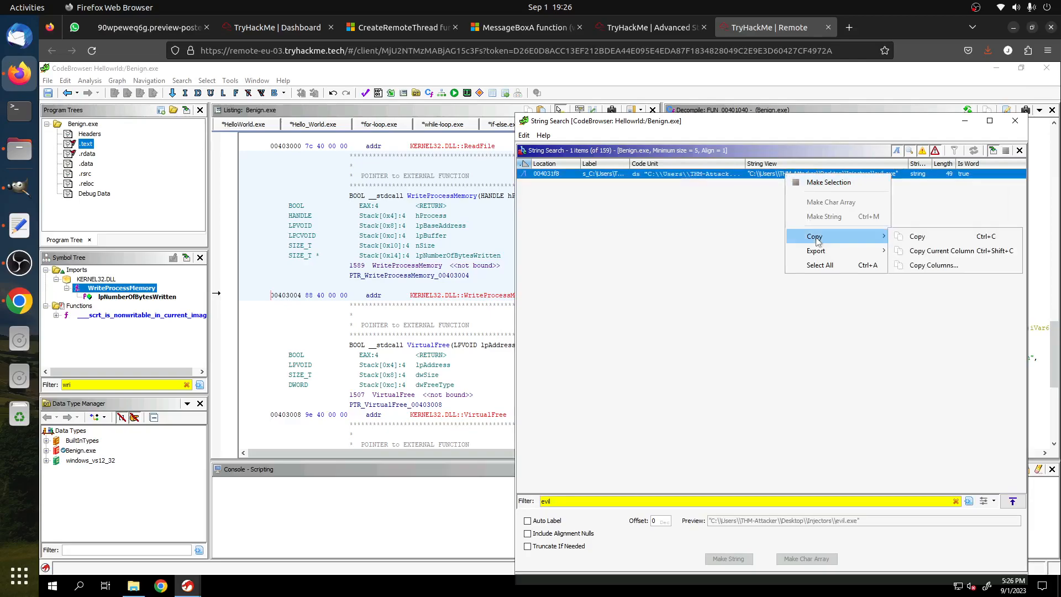
{"action": "left_click", "coordinate": [927, 254]}
{"action": "left_click", "coordinate": [622, 35]}
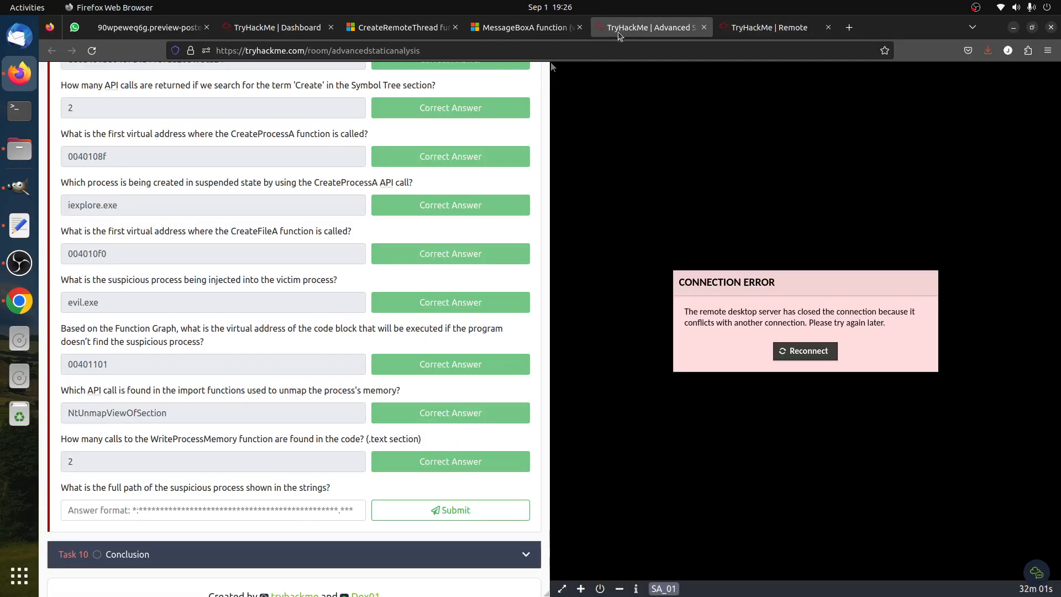
{"action": "left_click", "coordinate": [226, 508]}
{"action": "type", "text": "\"C:\\\\Users\\\\THM-Attacker\\\\Desktop\\\\Injectors\\\\evil.exe\""}
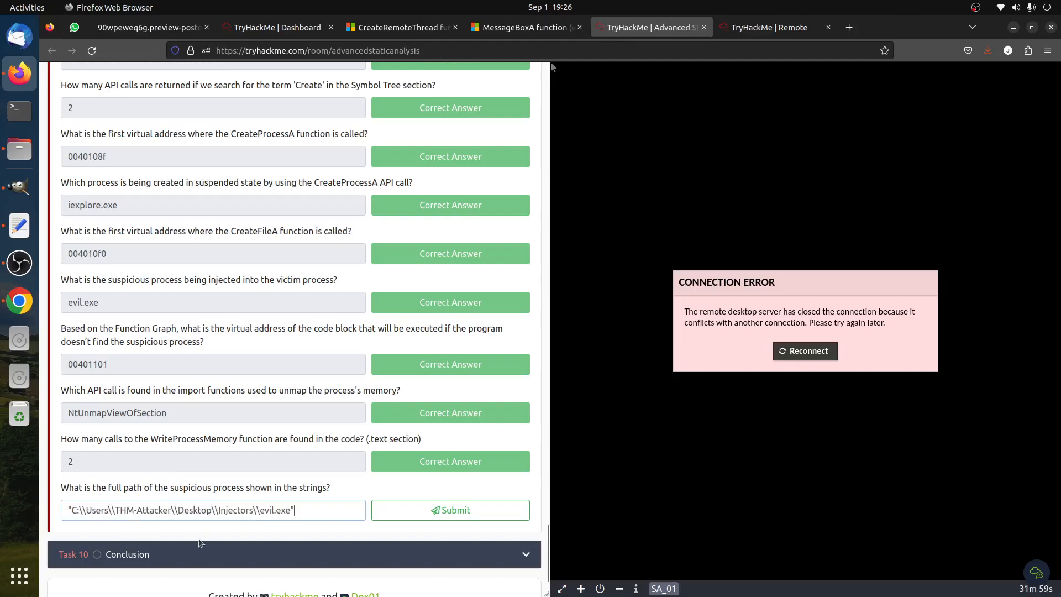
- Remove the surrounding quotation marks from the answer, leaving C:\\Users\\THM-Attacker\\Desktop\\Injectors\\evil.exe, and submit it
{"action": "key", "text": "BackSpace"}
{"action": "left_click", "coordinate": [71, 508]}
{"action": "key", "text": "BackSpace"}
{"action": "left_click", "coordinate": [489, 511]}
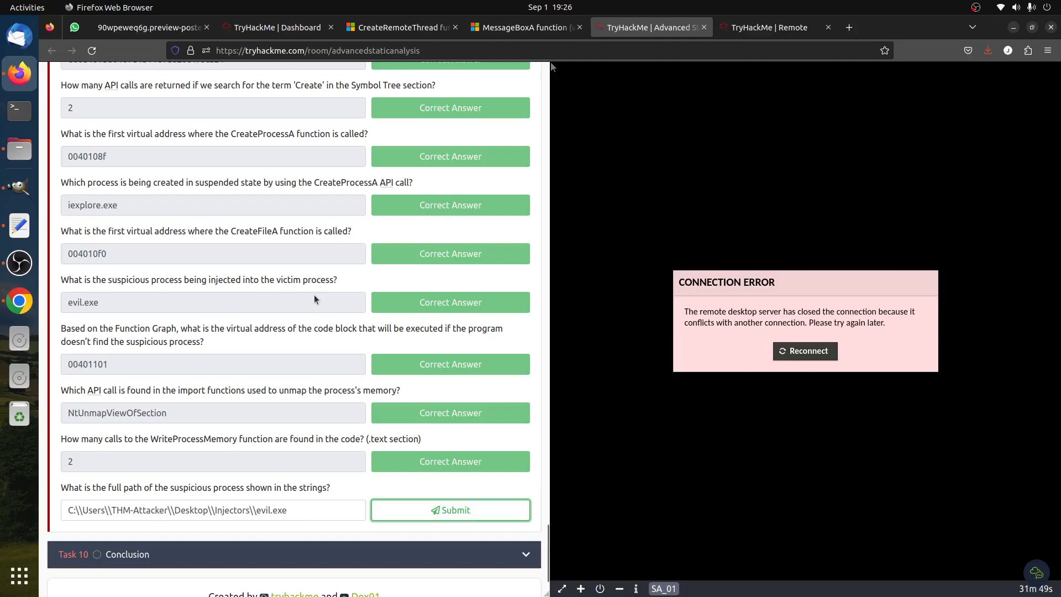
{"action": "scroll", "coordinate": [313, 300], "scroll_direction": "down", "scroll_amount": 1}
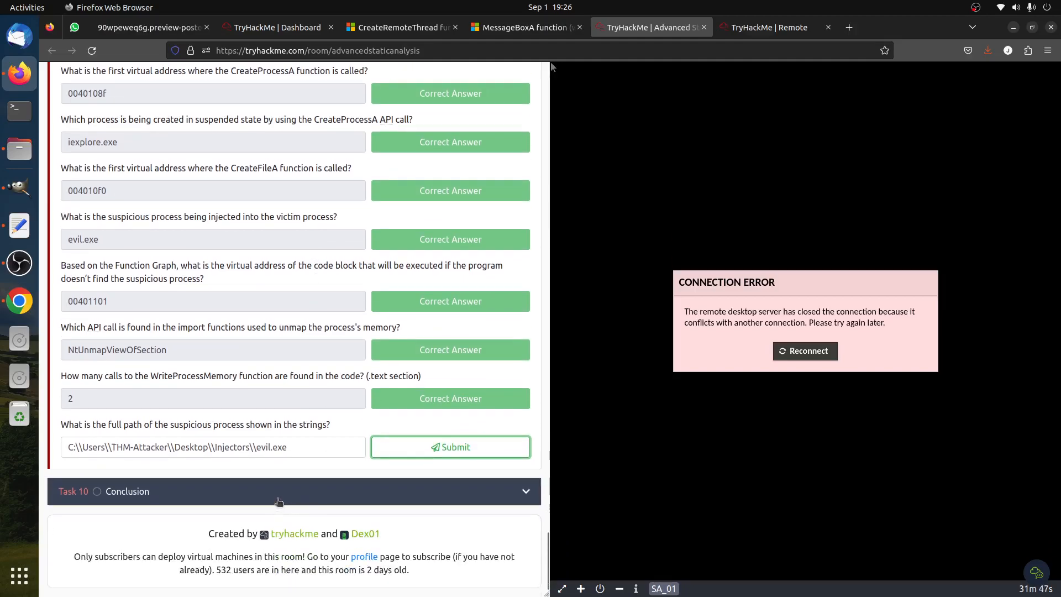
- Switch back to Ghidra, close the string search results, and examine the evil.exe string's listing entry and the decompiled code around WriteProcessMemory
{"action": "left_click", "coordinate": [768, 27]}
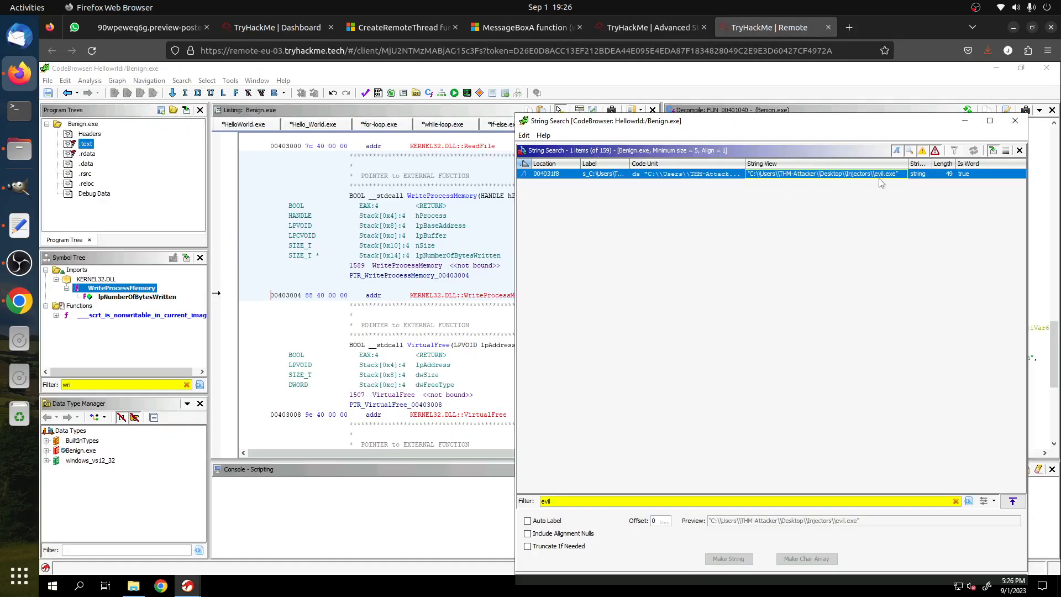
{"action": "left_click", "coordinate": [629, 175]}
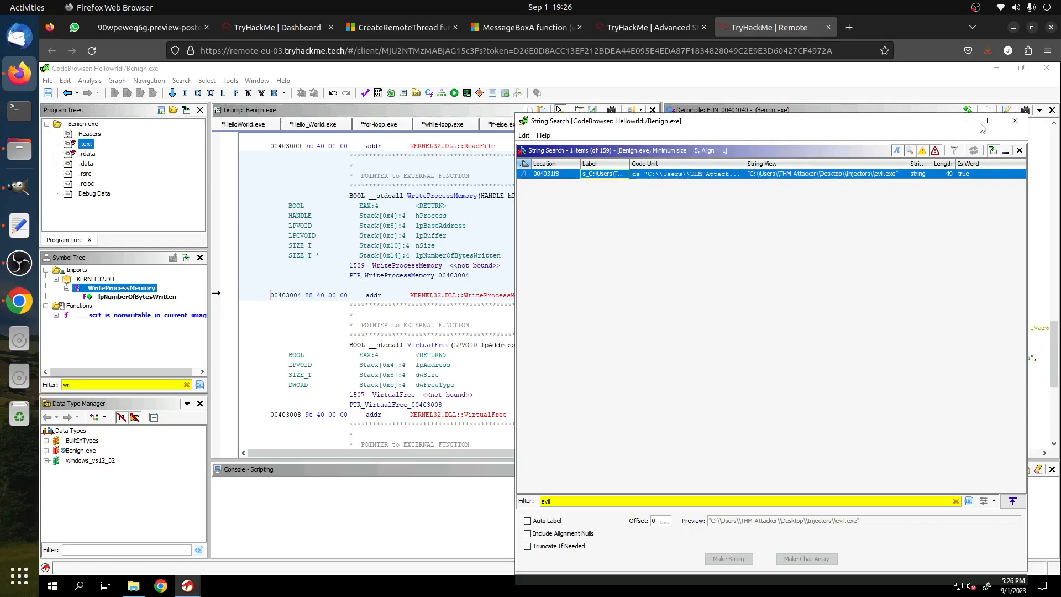
{"action": "left_click", "coordinate": [1015, 123]}
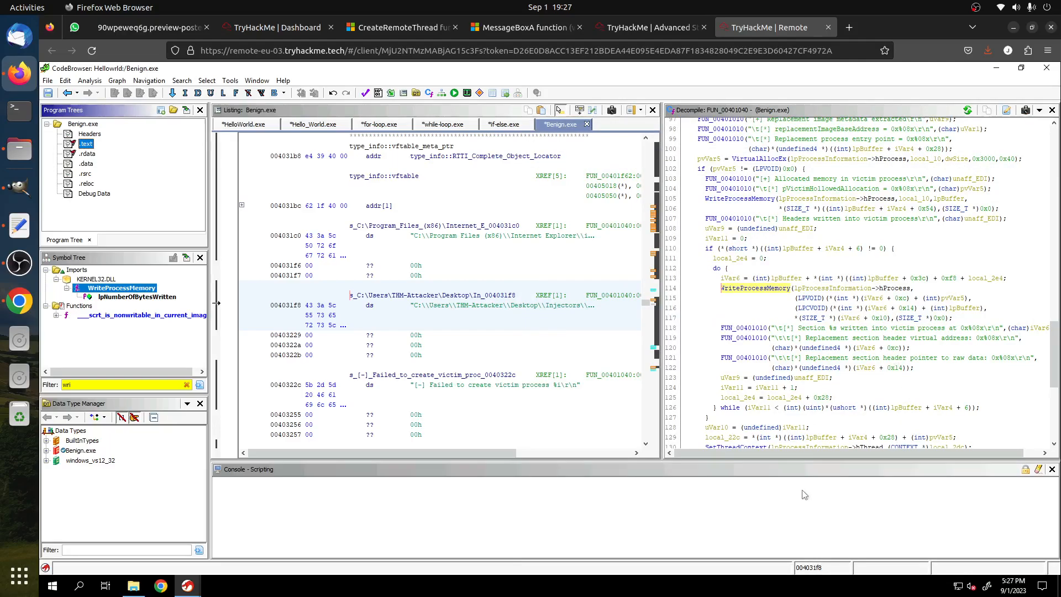
{"action": "scroll", "coordinate": [915, 450], "scroll_direction": "right", "scroll_amount": 1}
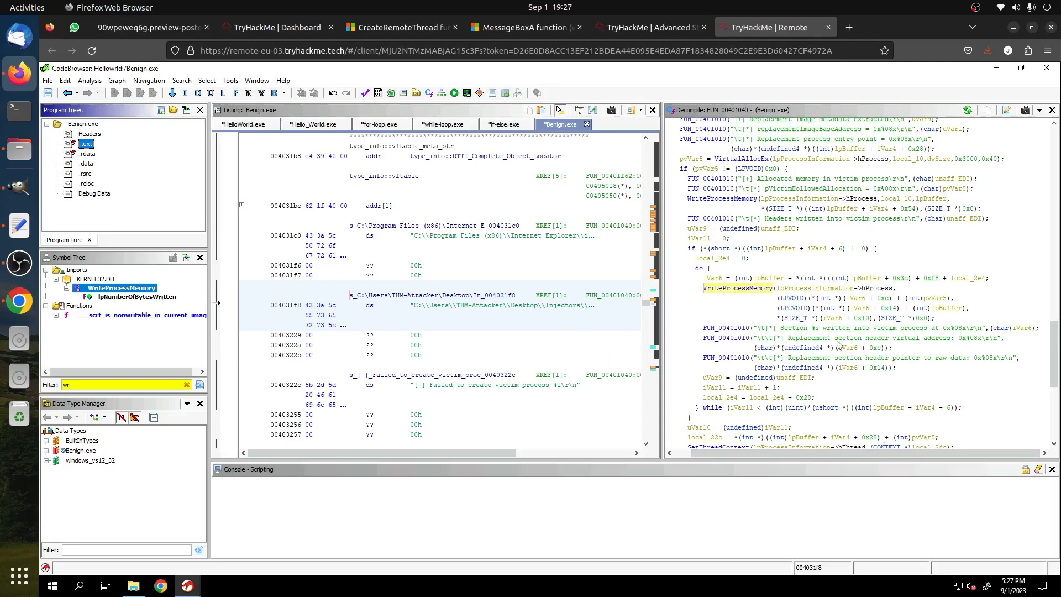
{"action": "scroll", "coordinate": [922, 286], "scroll_direction": "down", "scroll_amount": 6}
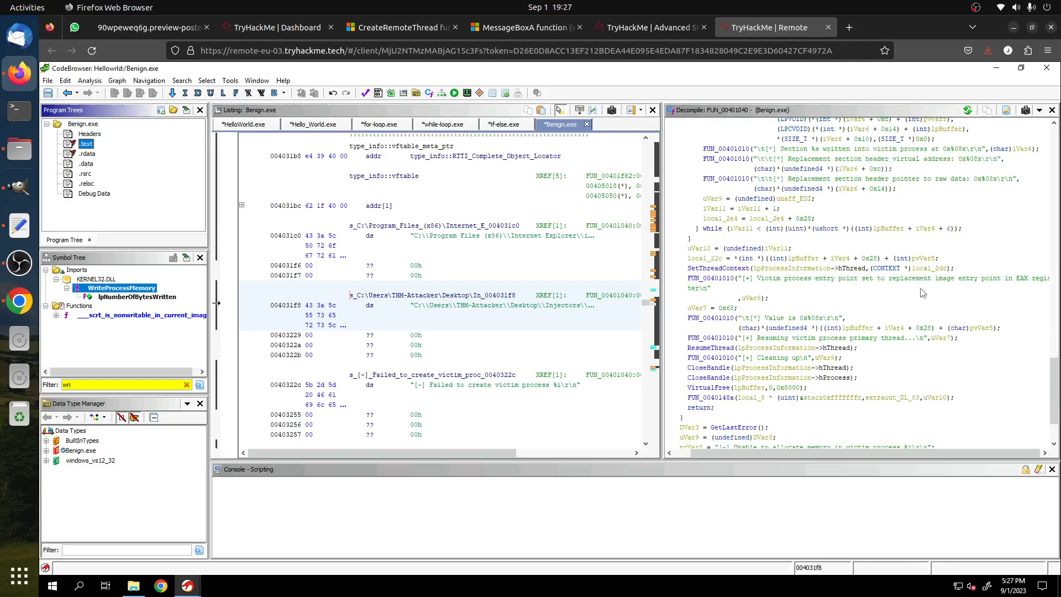
{"action": "scroll", "coordinate": [922, 293], "scroll_direction": "up", "scroll_amount": 8}
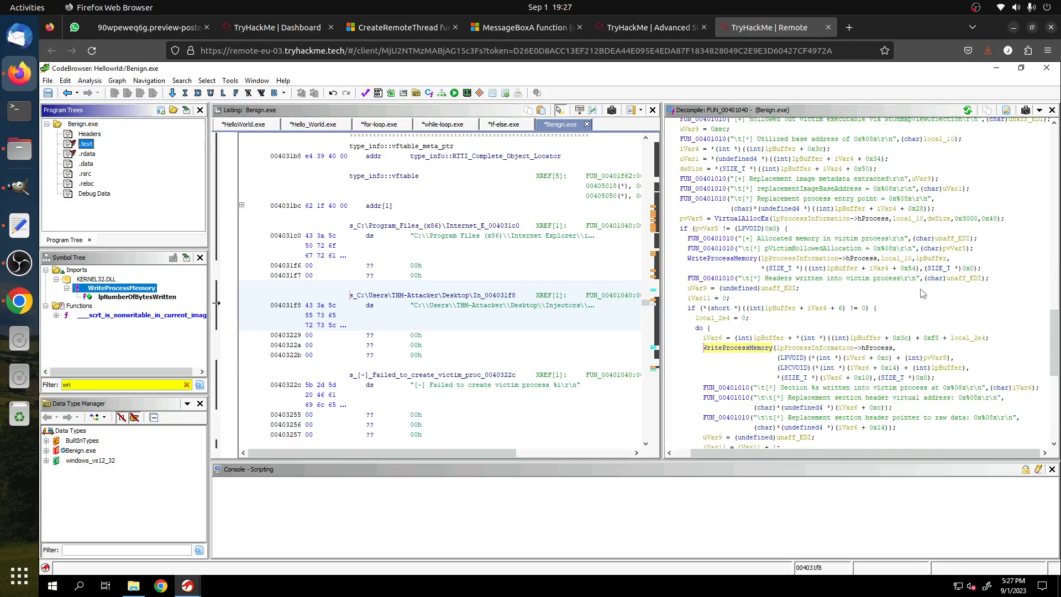
{"action": "scroll", "coordinate": [922, 293], "scroll_direction": "up", "scroll_amount": 4}
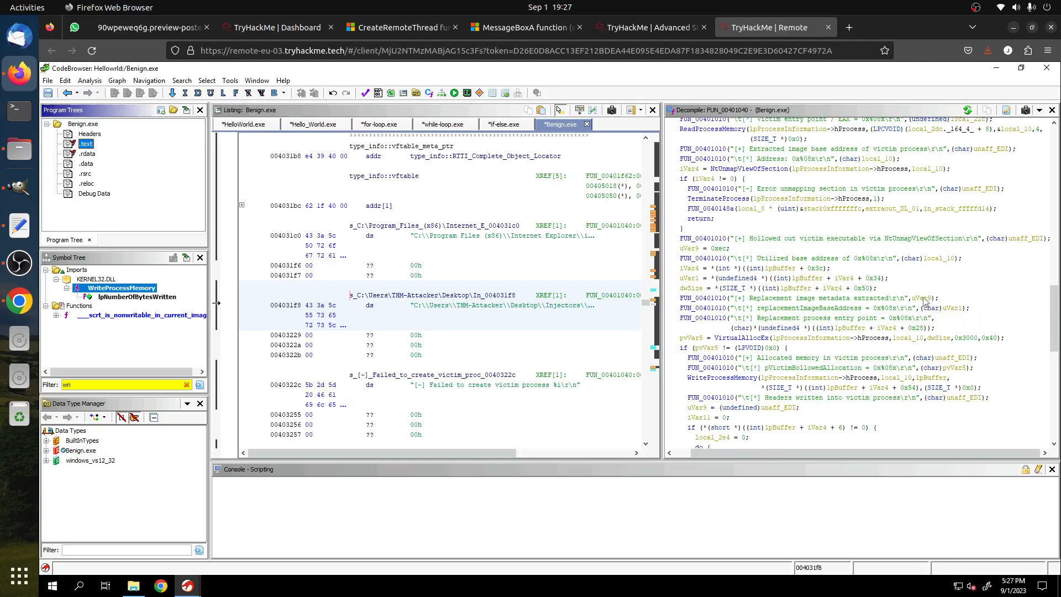
{"action": "left_click", "coordinate": [515, 305]}
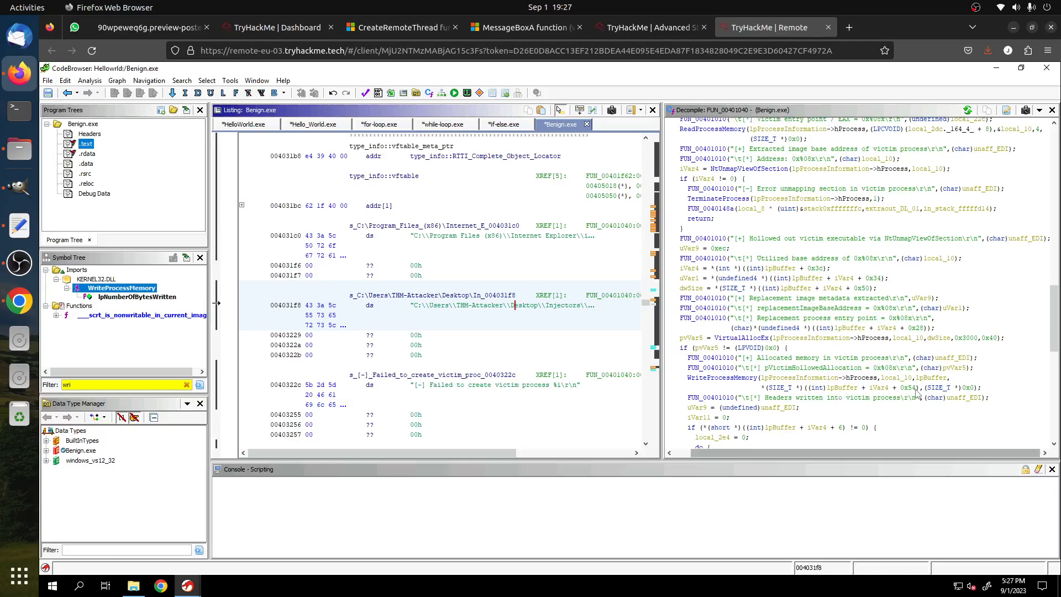
{"action": "scroll", "coordinate": [1045, 402], "scroll_direction": "down", "scroll_amount": 10}
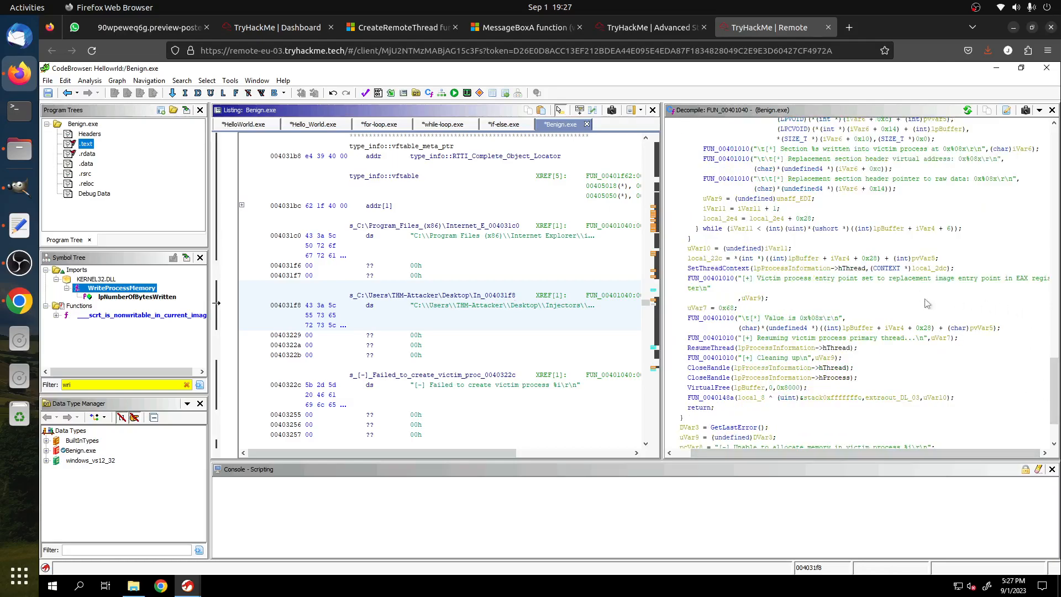
{"action": "scroll", "coordinate": [928, 364], "scroll_direction": "up", "scroll_amount": 2}
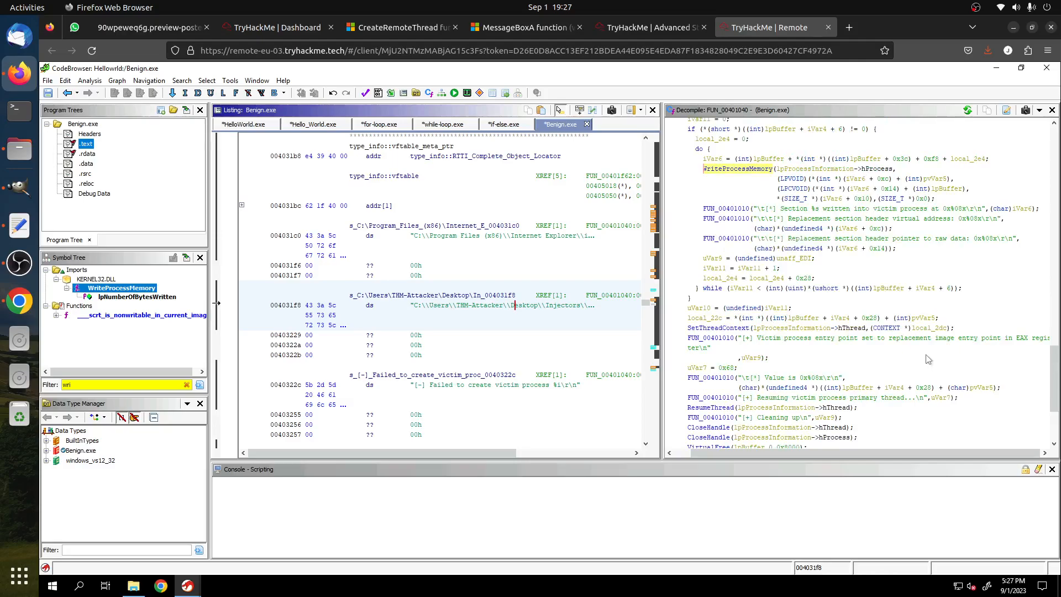
{"action": "scroll", "coordinate": [928, 360], "scroll_direction": "up", "scroll_amount": 5}
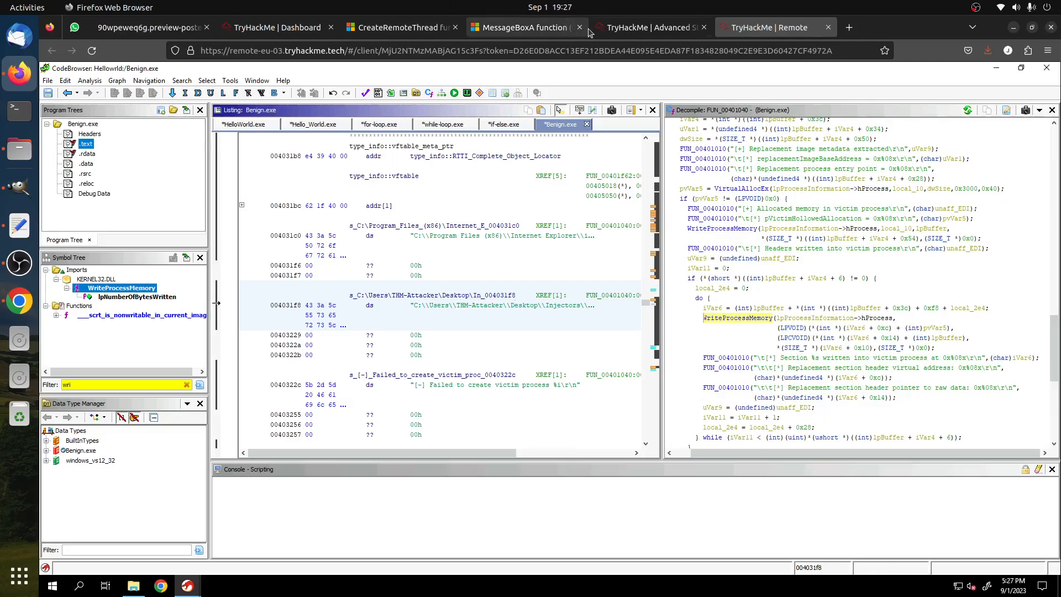
- Try to submit the full-path answer again in the TryHackMe room and open Task 10, Conclusion
{"action": "left_click", "coordinate": [649, 27]}
{"action": "left_click", "coordinate": [454, 445]}
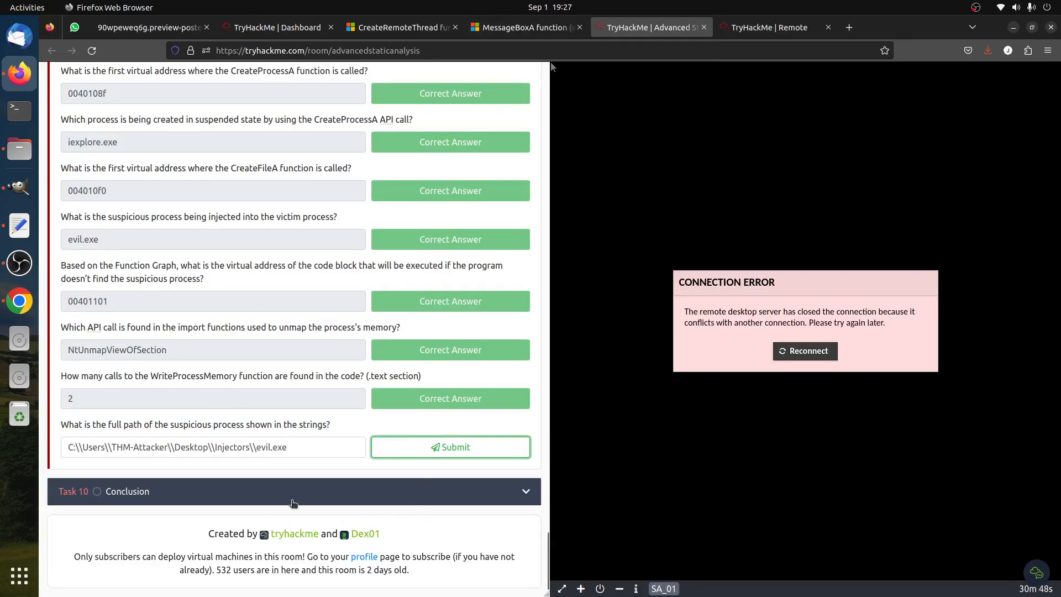
{"action": "left_click", "coordinate": [243, 499]}
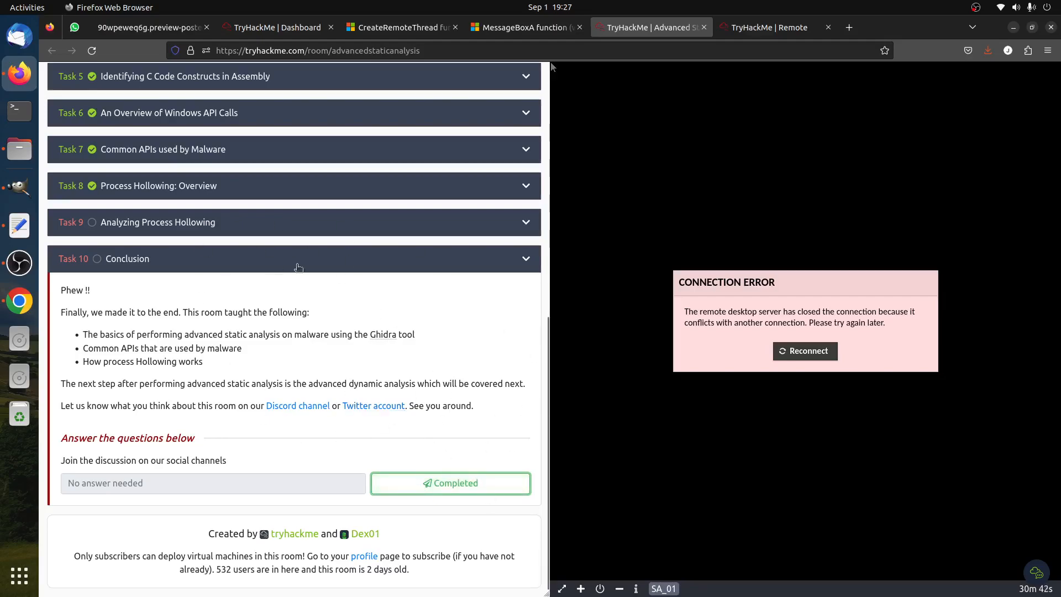
- Return to Ghidra, search Benign.exe for strings again with minimum length 5, and filter the results for evil
{"action": "left_click", "coordinate": [755, 28]}
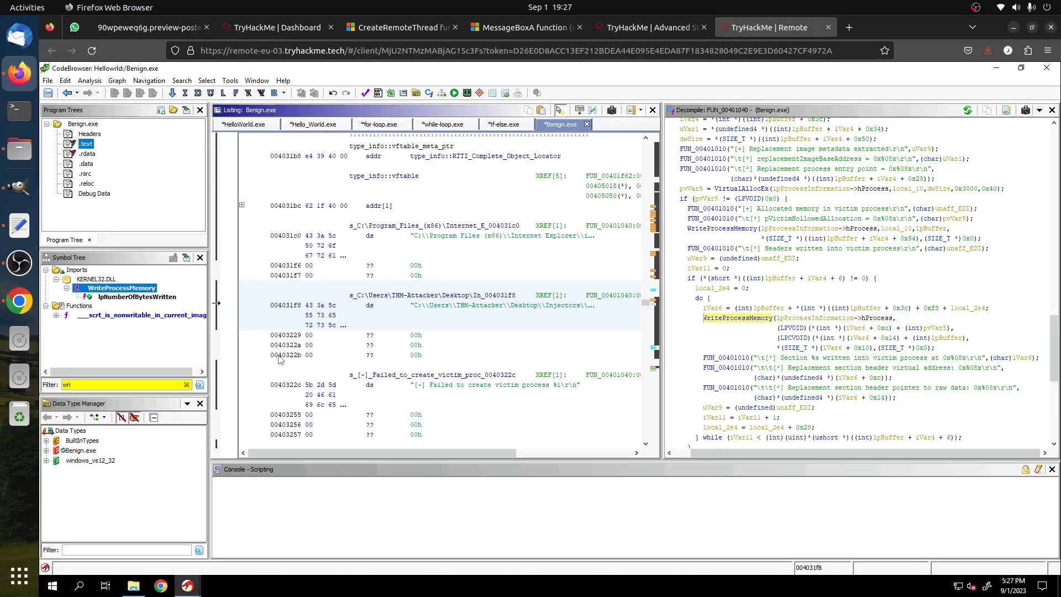
{"action": "left_click", "coordinate": [349, 355]}
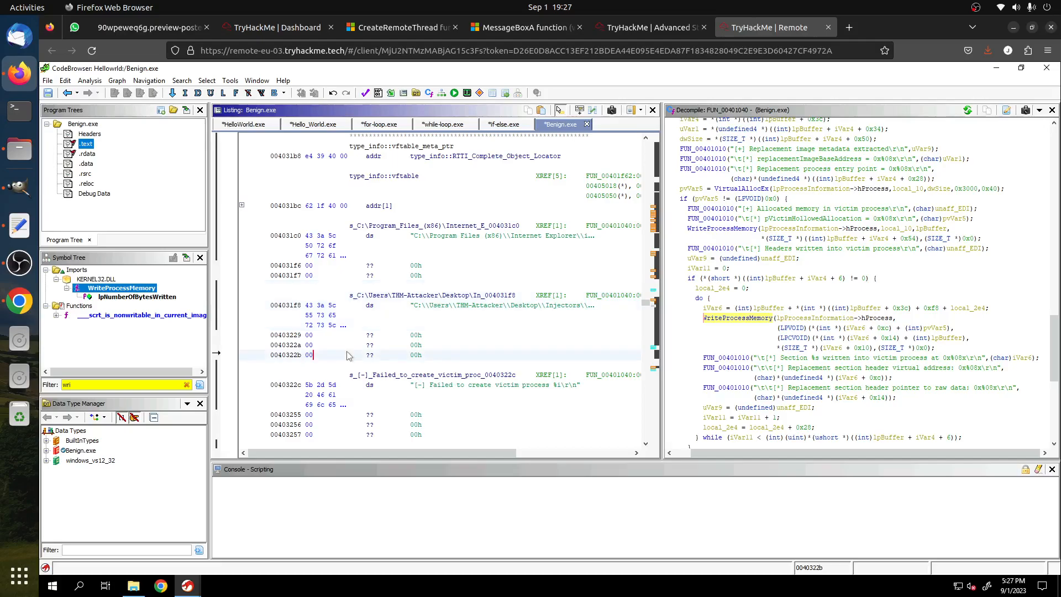
{"action": "left_click", "coordinate": [320, 297]}
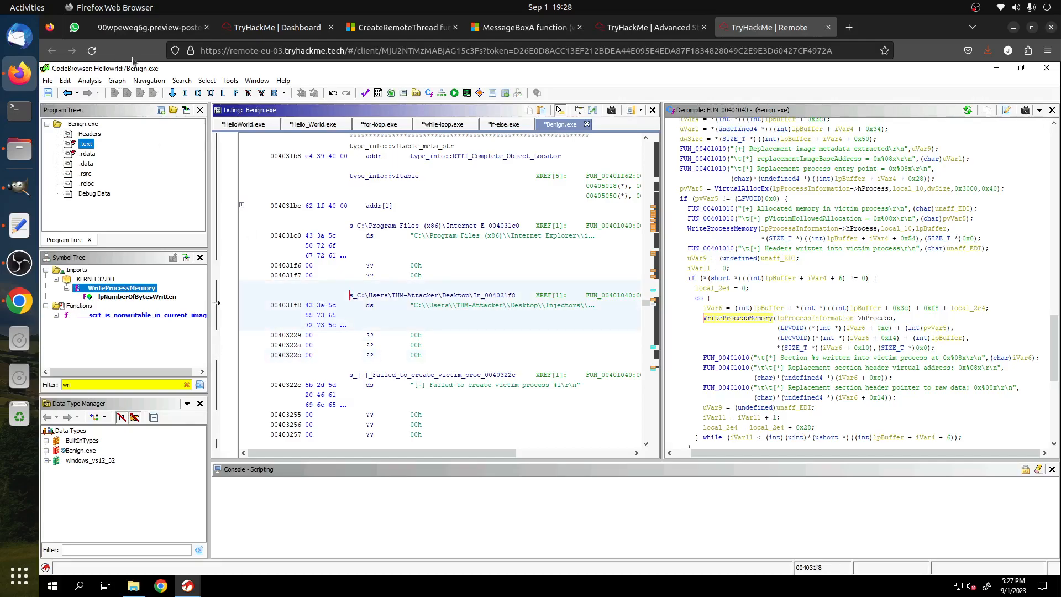
{"action": "left_click", "coordinate": [182, 81]}
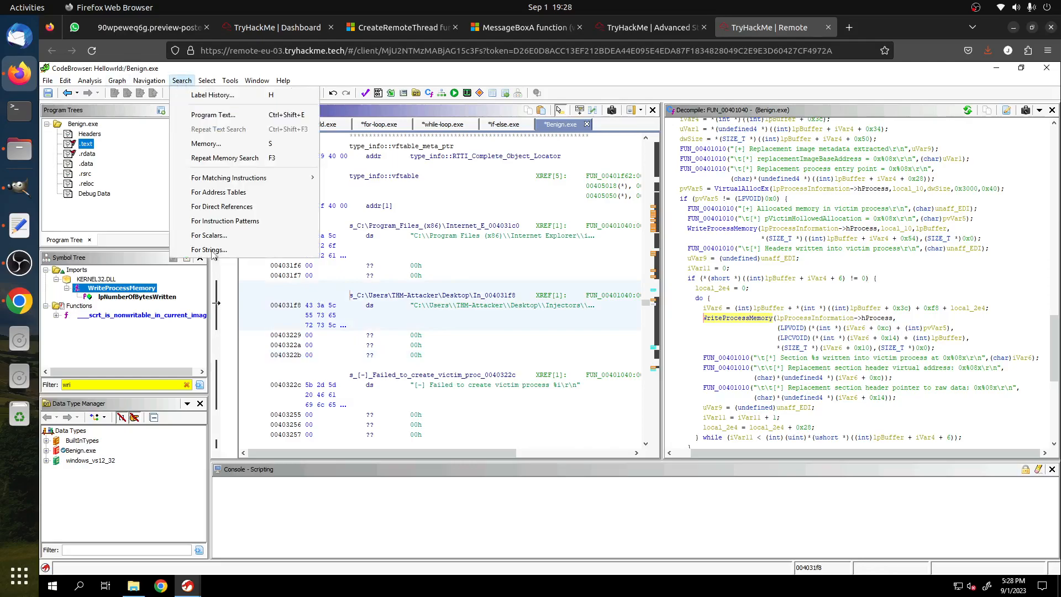
{"action": "left_click", "coordinate": [209, 249]}
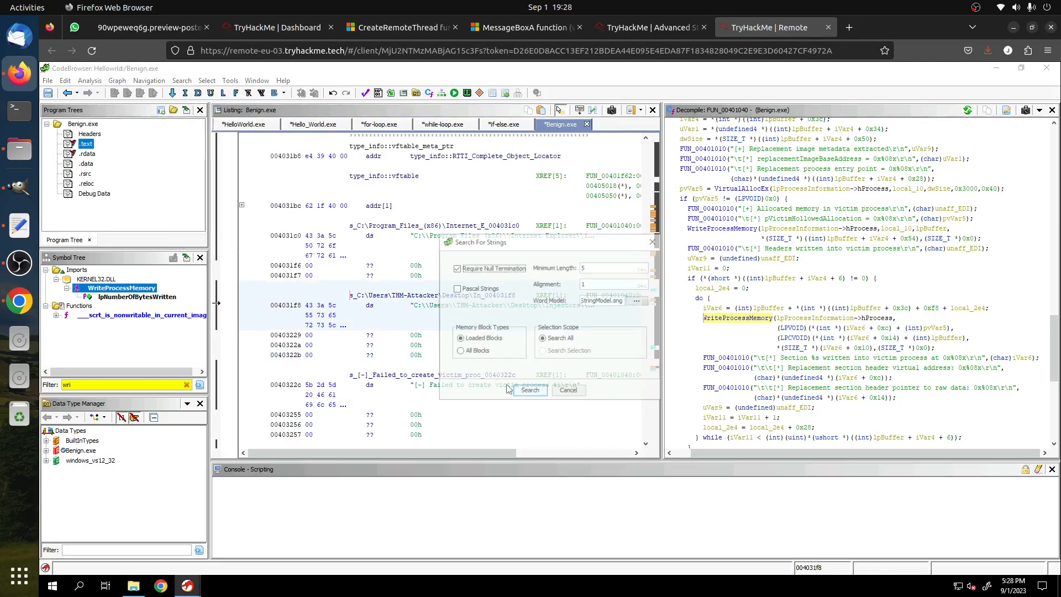
{"action": "left_click", "coordinate": [532, 393]}
{"action": "left_click", "coordinate": [532, 393]}
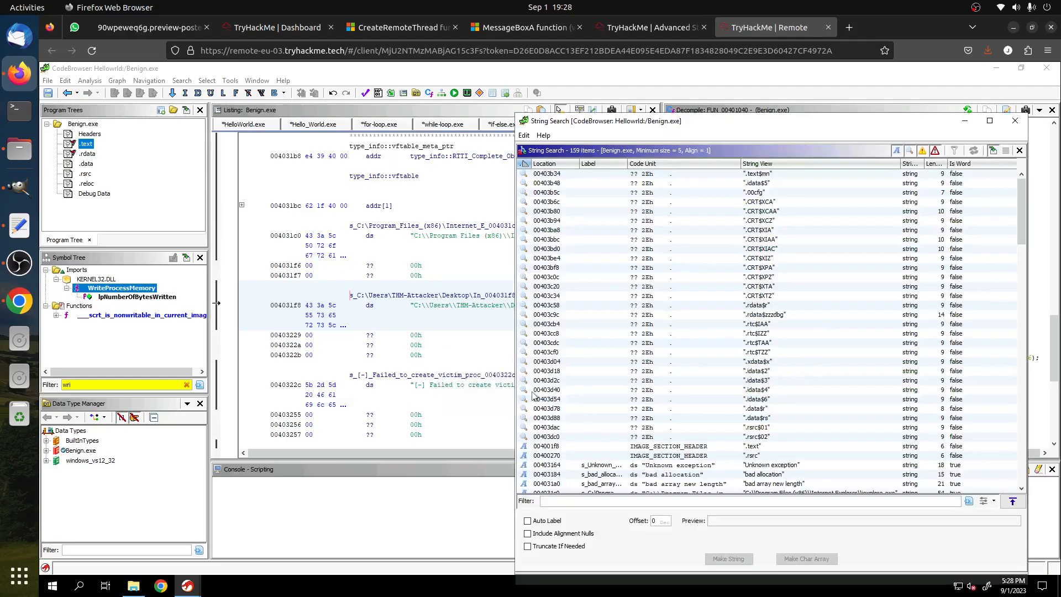
{"action": "left_click", "coordinate": [615, 502]}
{"action": "type", "text": "evi"}
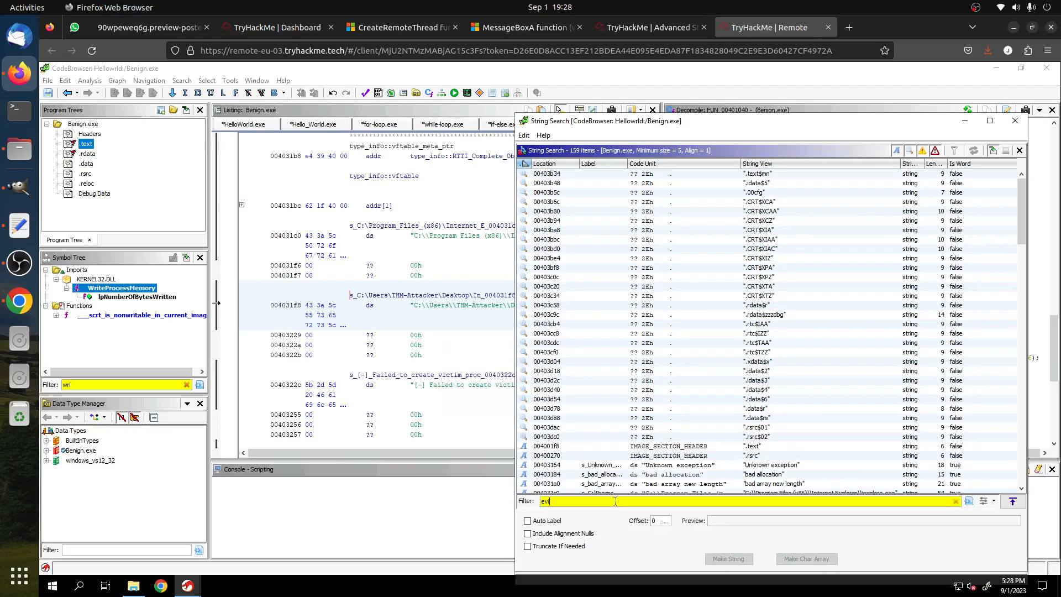
{"action": "type", "text": "l"}
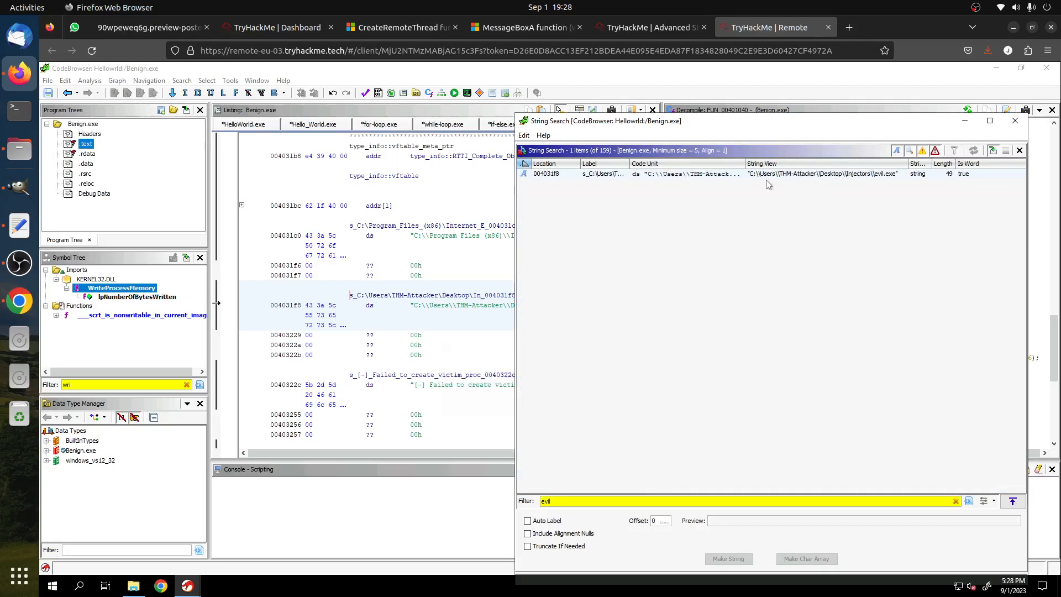
- Reopen Task 9 in the TryHackMe room, submit the evil.exe full-path answer, and dismiss the congratulations message
{"action": "left_click", "coordinate": [652, 27]}
{"action": "left_click", "coordinate": [188, 224]}
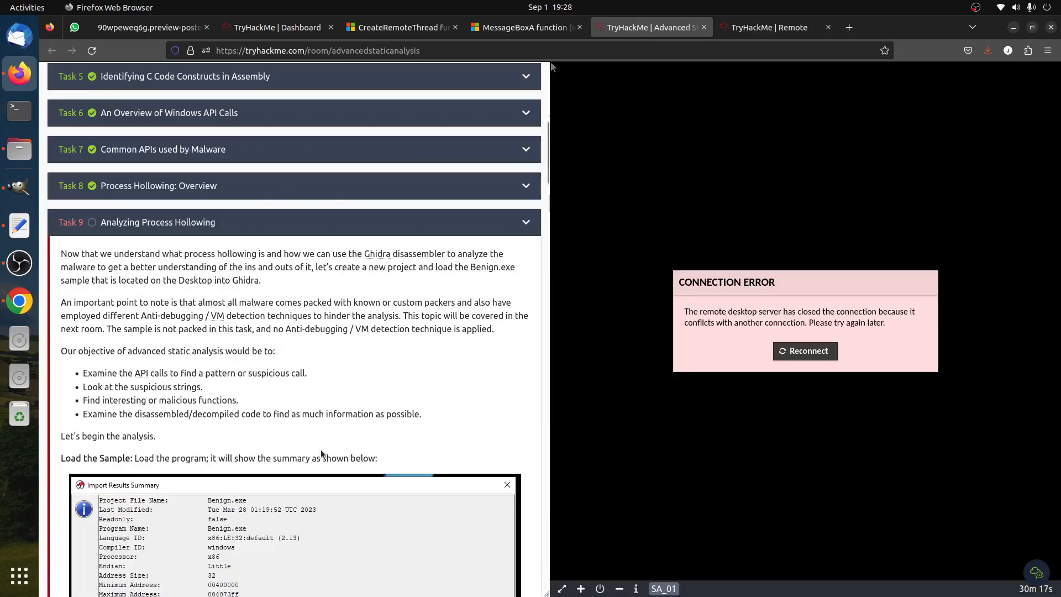
{"action": "scroll", "coordinate": [331, 451], "scroll_direction": "down", "scroll_amount": 10}
{"action": "scroll", "coordinate": [360, 441], "scroll_direction": "down", "scroll_amount": 8}
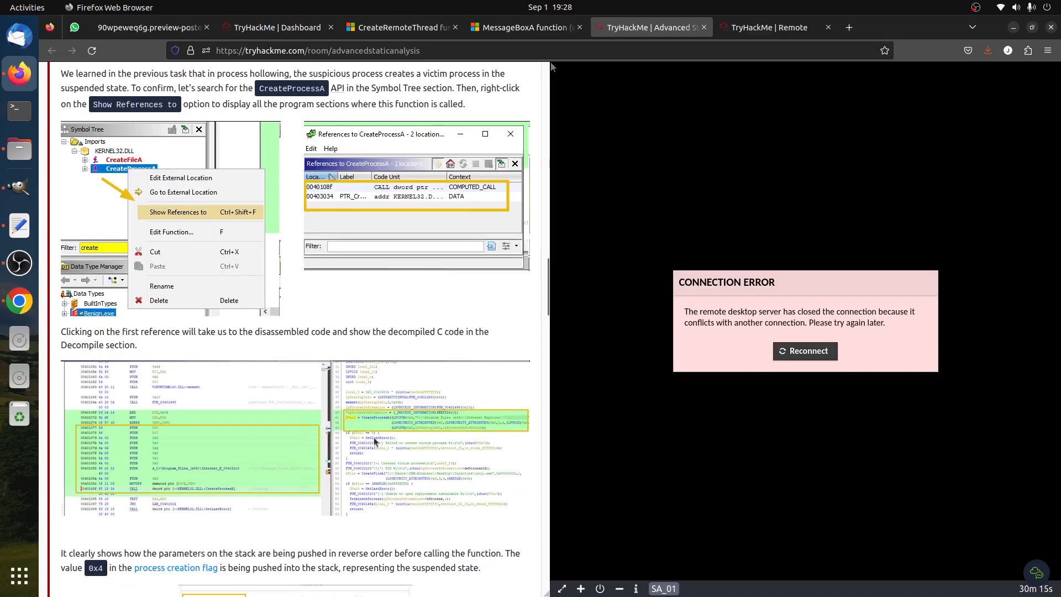
{"action": "scroll", "coordinate": [374, 441], "scroll_direction": "down", "scroll_amount": 20}
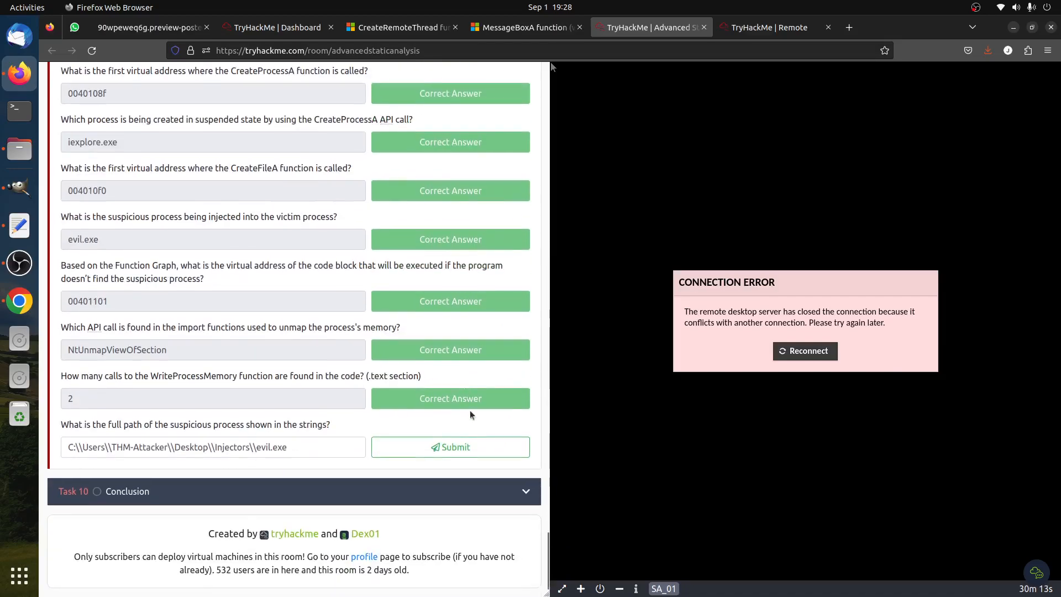
{"action": "left_click", "coordinate": [449, 445]}
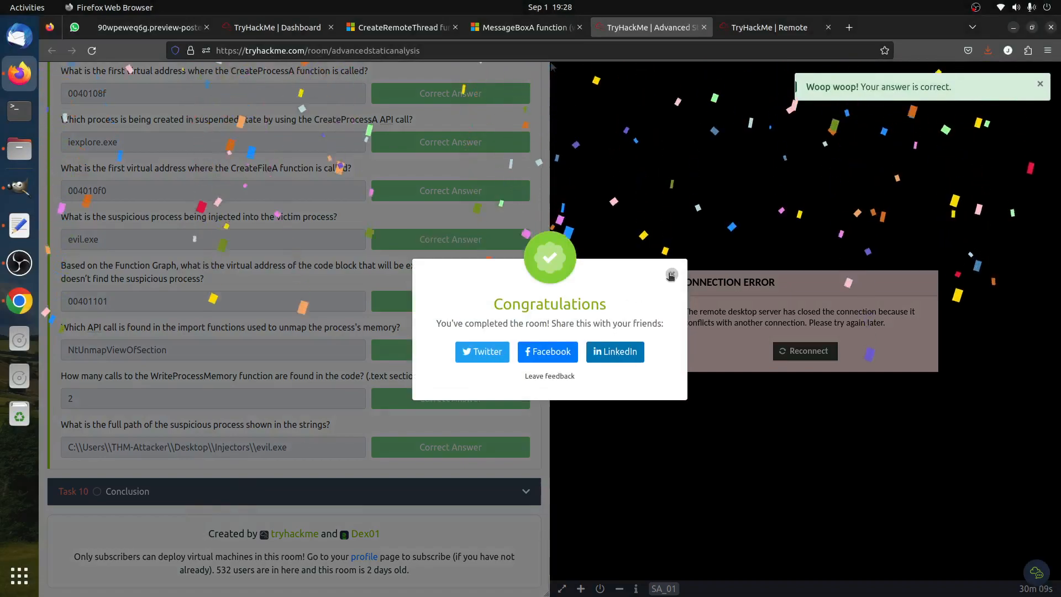
{"action": "left_click", "coordinate": [670, 275]}
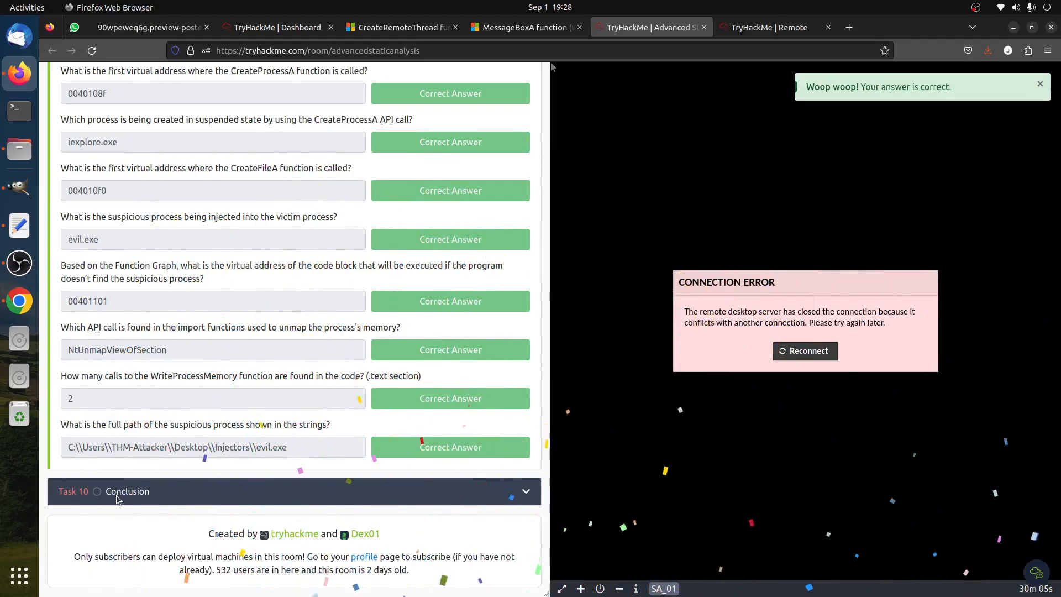
- Open Task 10, Conclusion, mark its social channels question as completed, and dismiss the congratulations message
{"action": "left_click", "coordinate": [203, 499]}
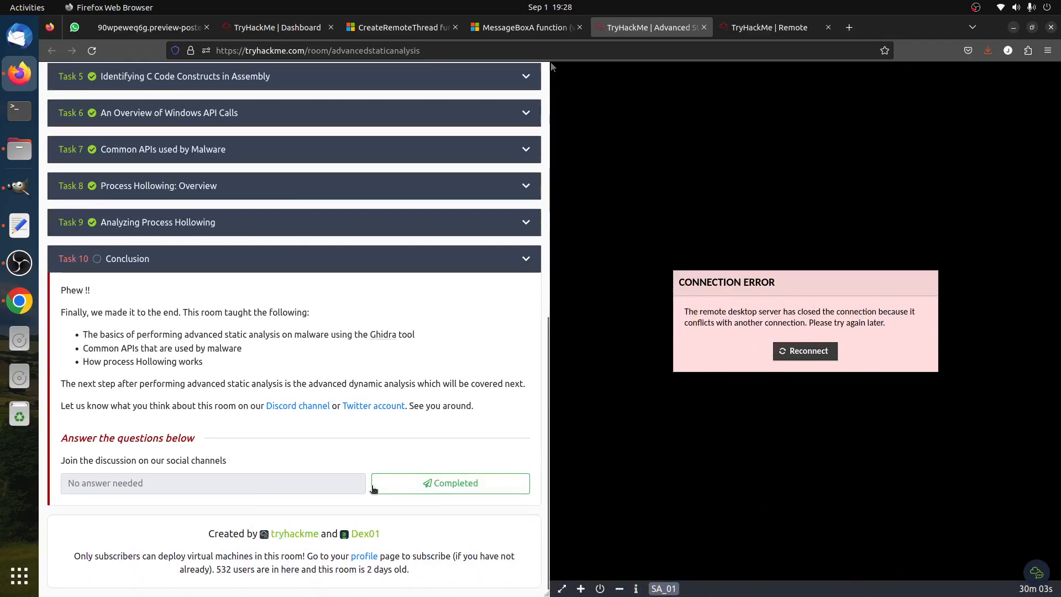
{"action": "left_click", "coordinate": [433, 483]}
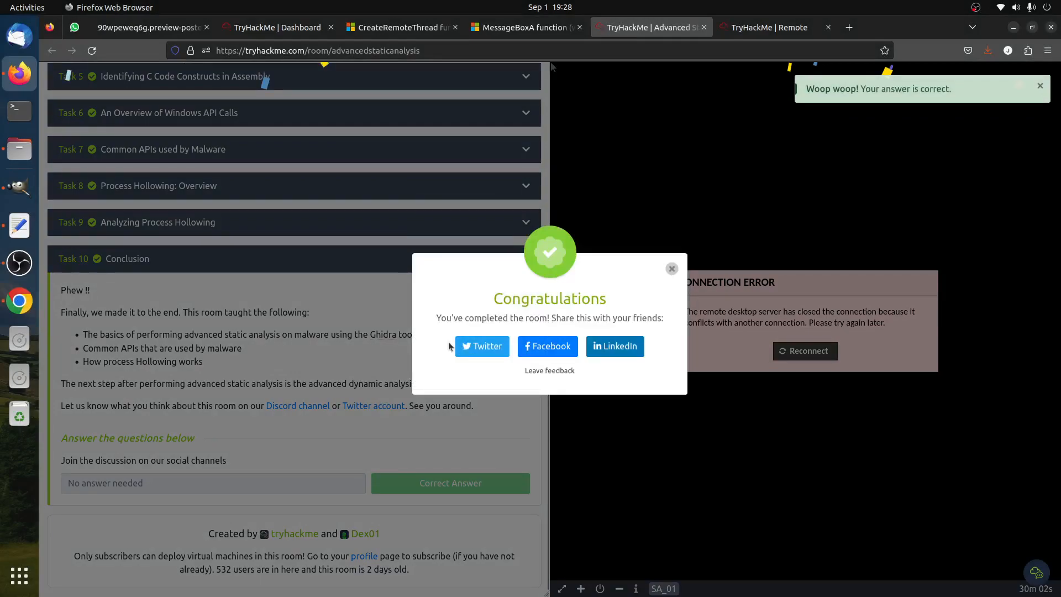
{"action": "left_click", "coordinate": [242, 293]}
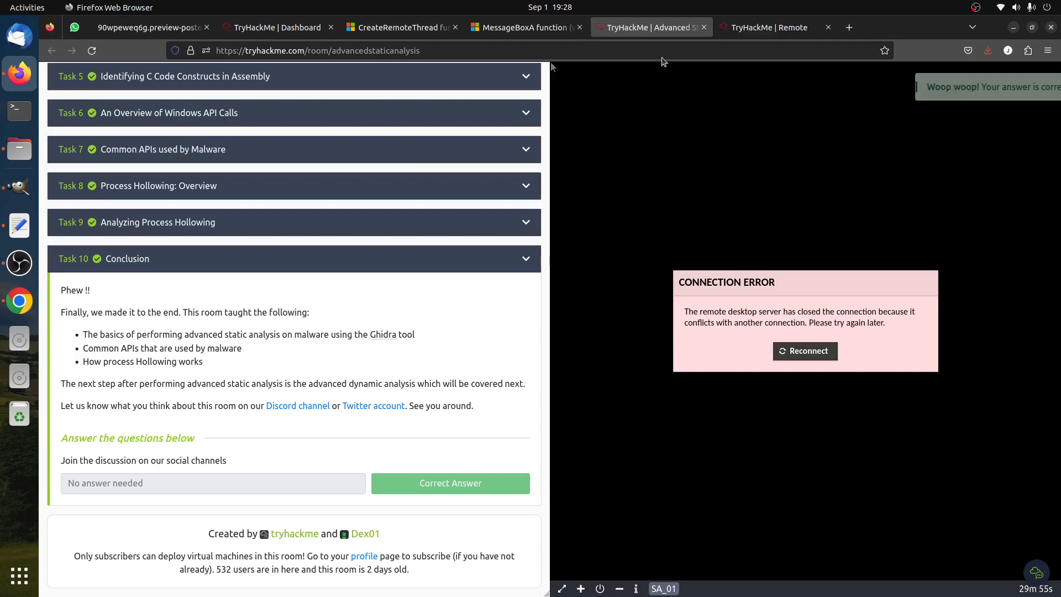
- Review the evil.exe path in Ghidra's string search results and return to the TryHackMe room's task list
{"action": "left_click", "coordinate": [769, 27]}
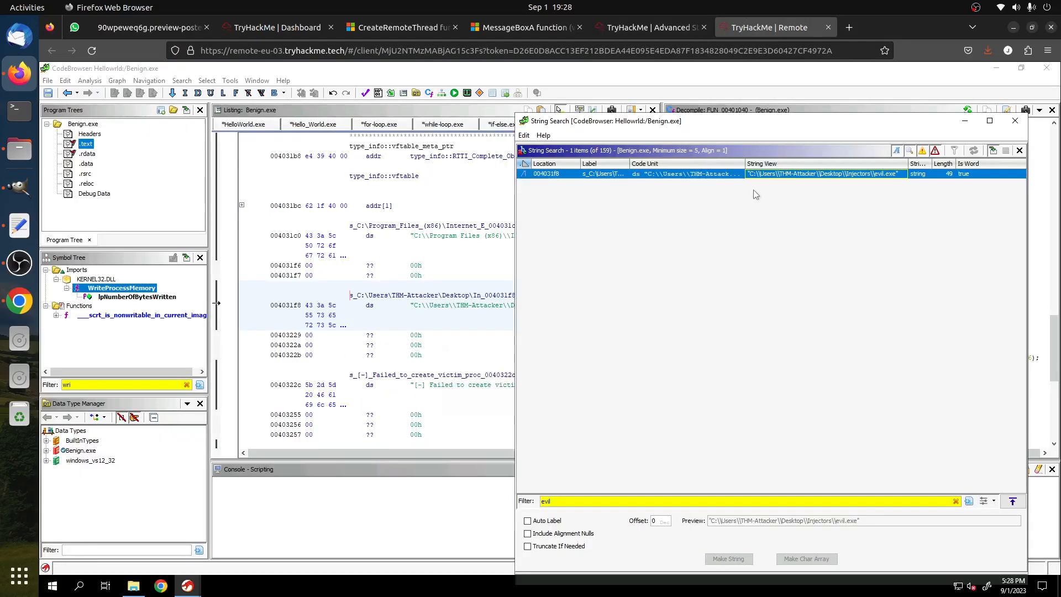
{"action": "left_click", "coordinate": [652, 28]}
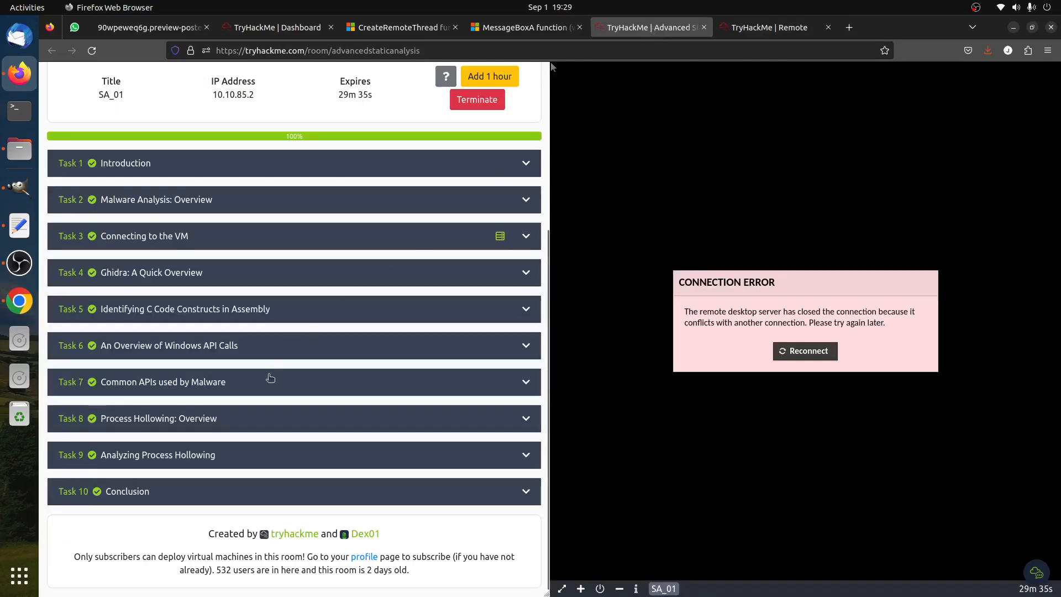